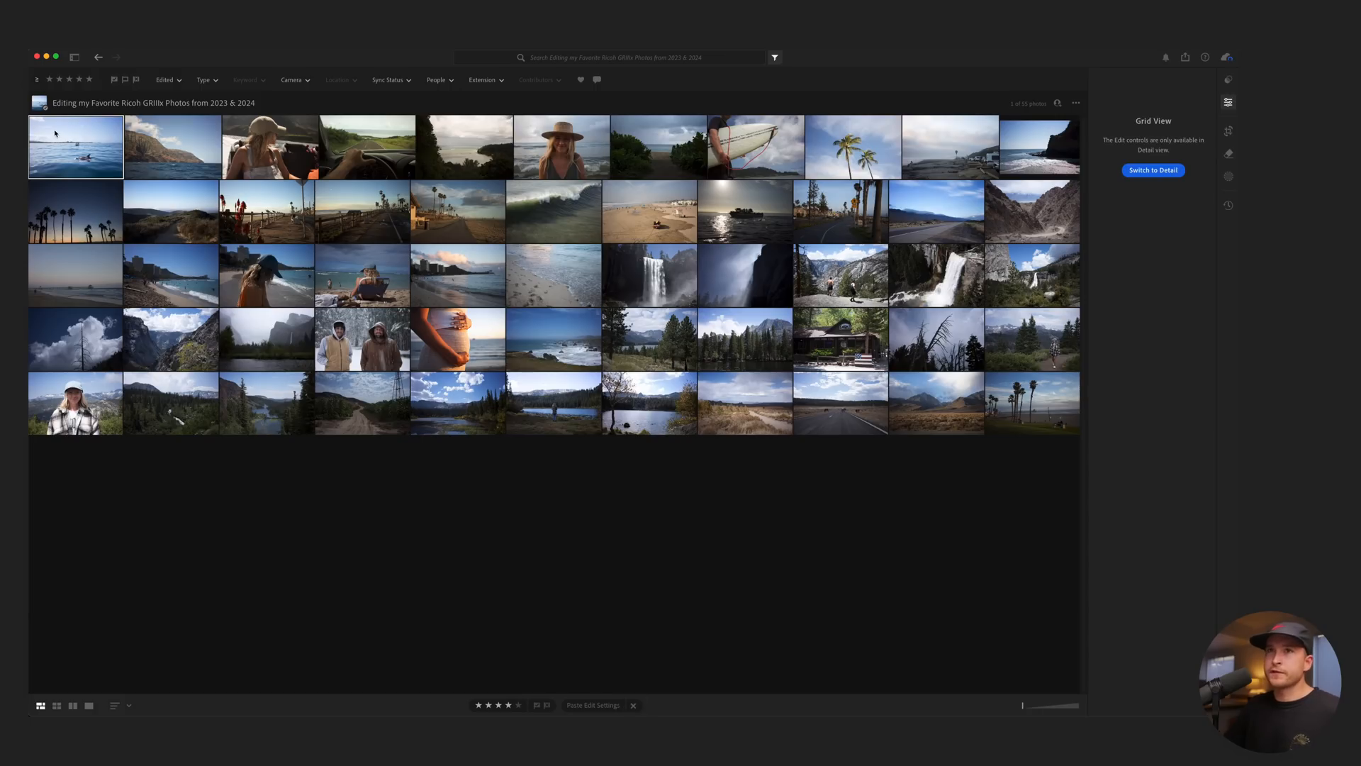
Open the dolphin photo in detail view and apply the Camera Matching profile Negative Film v2.
{"action": "key", "text": "space"}
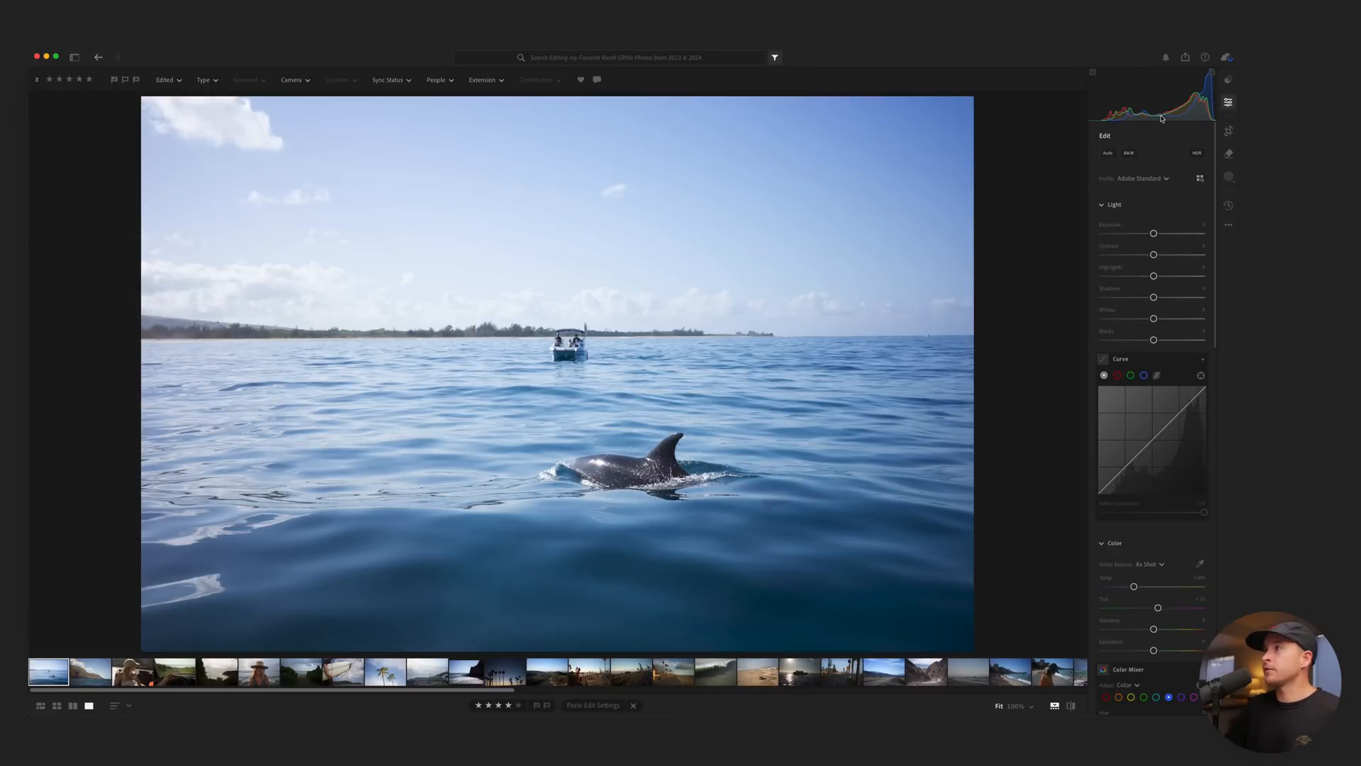
{"action": "left_click", "coordinate": [1160, 179]}
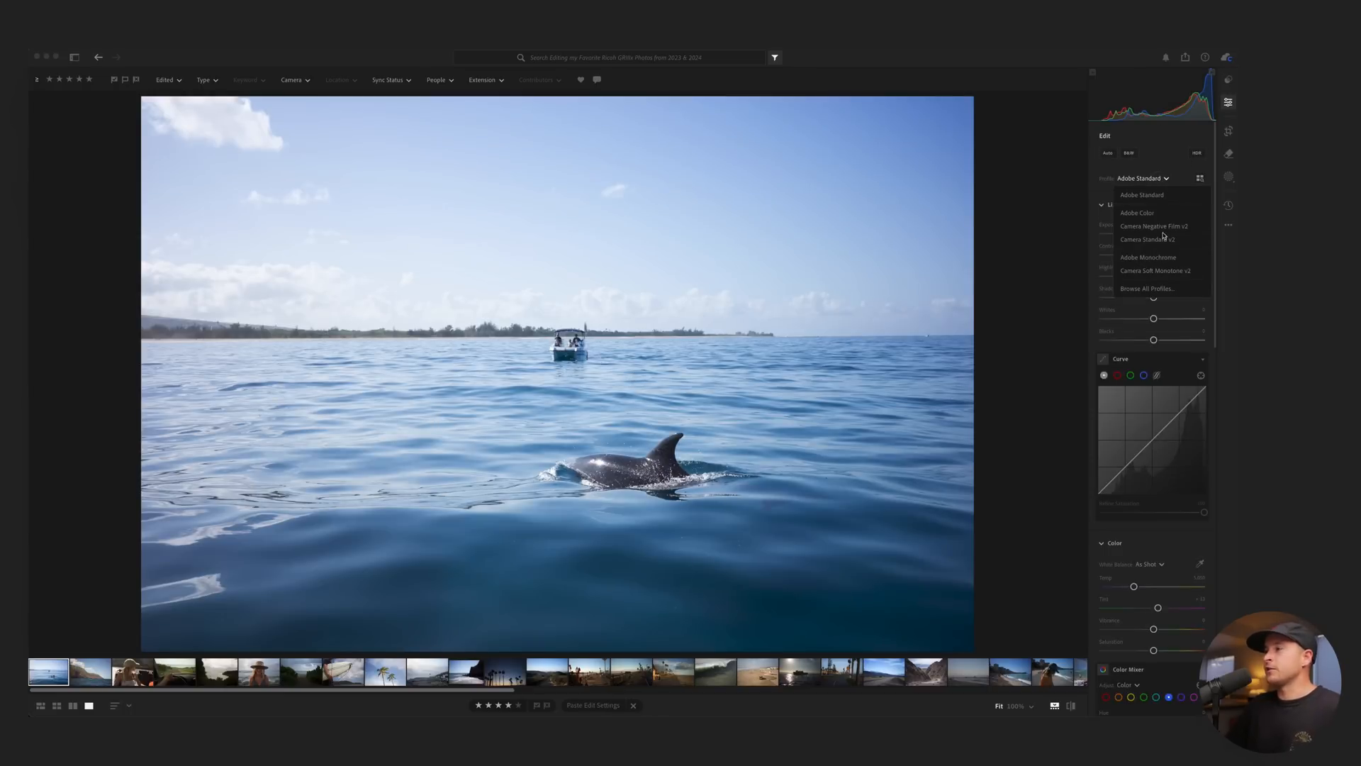
{"action": "left_click", "coordinate": [1147, 288]}
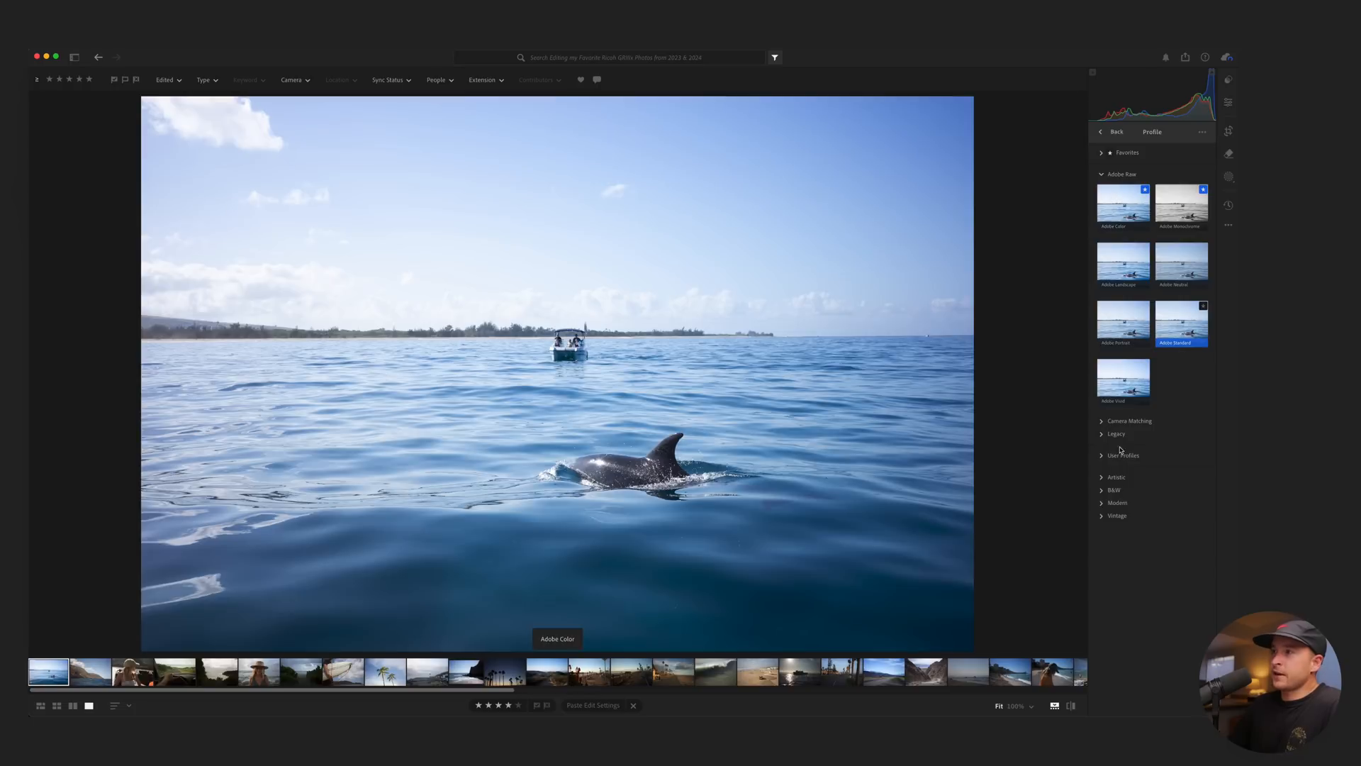
{"action": "left_click", "coordinate": [1102, 421]}
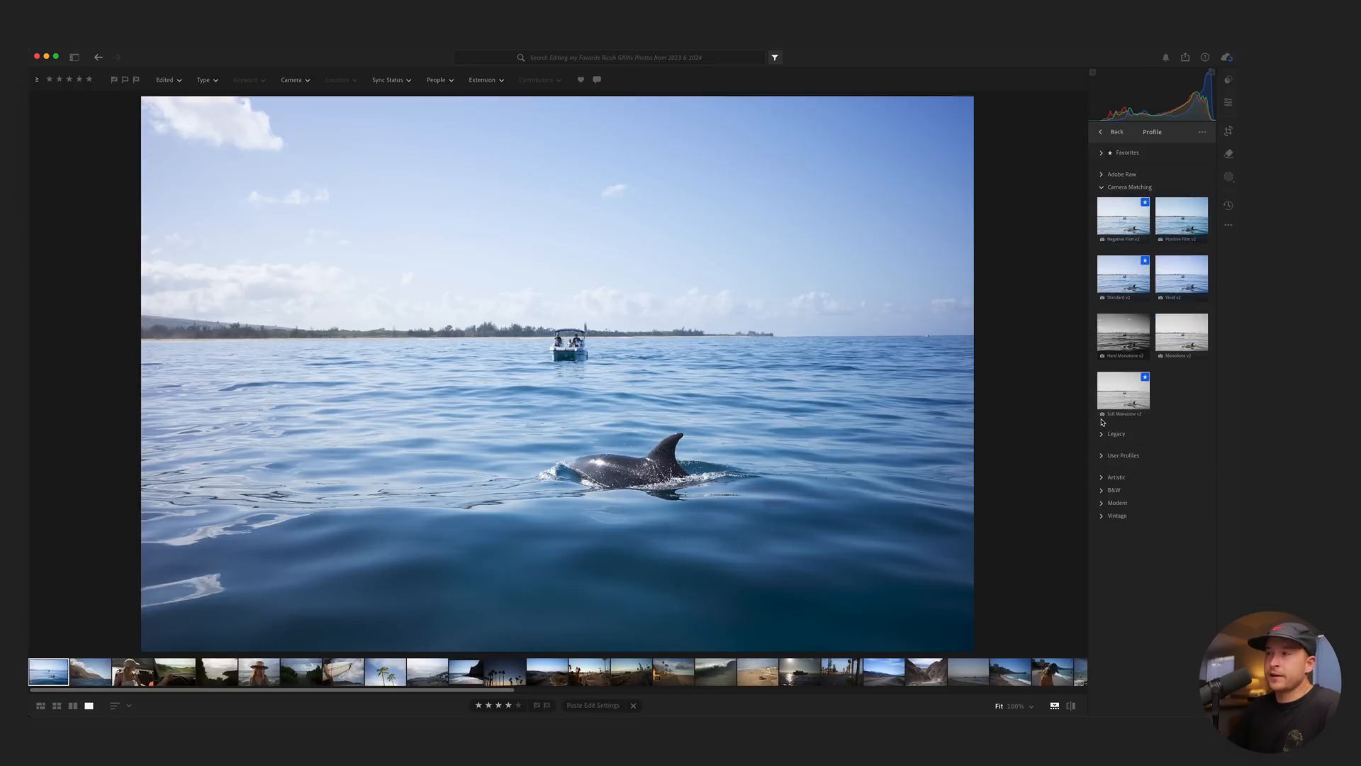
{"action": "left_click", "coordinate": [1125, 214]}
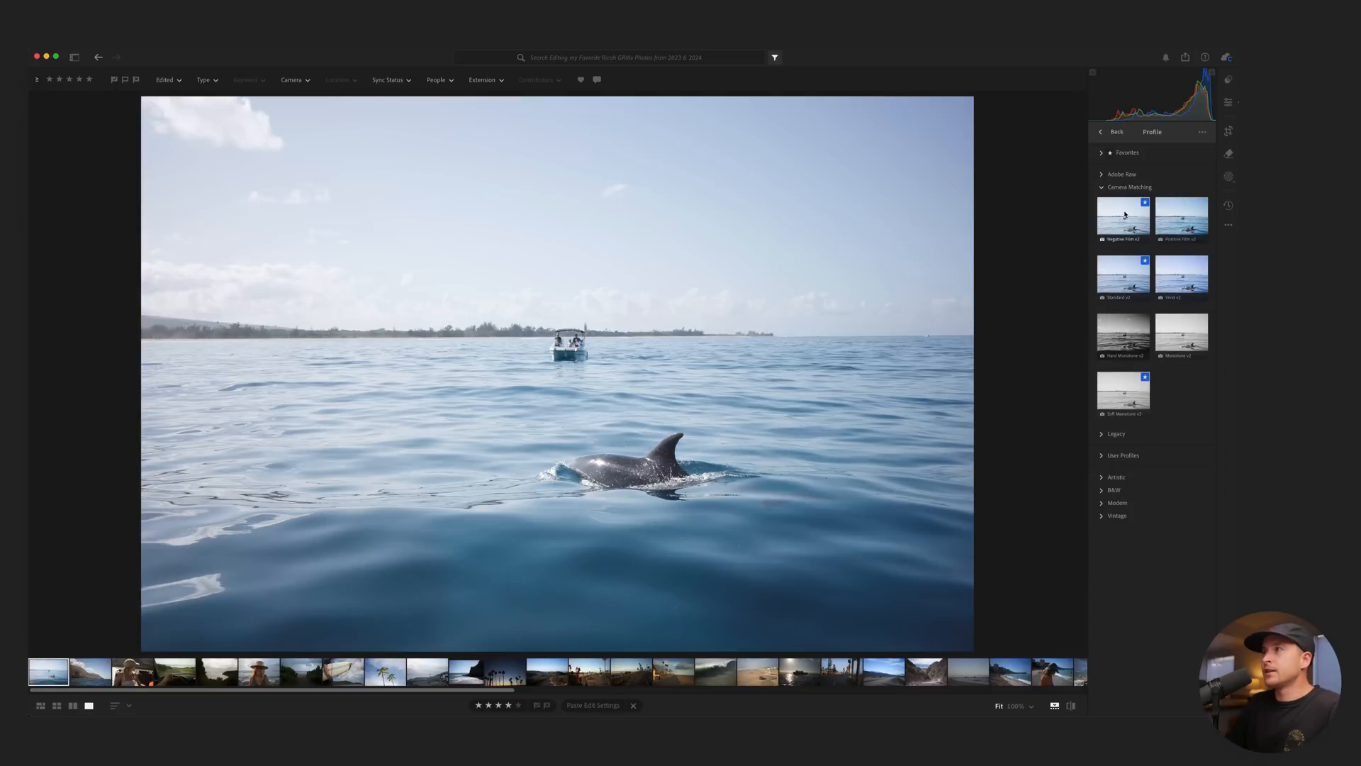
Try the Camera Matching profile Hard Monotone v2 and return to Negative Film v2.
{"action": "left_click", "coordinate": [1157, 224]}
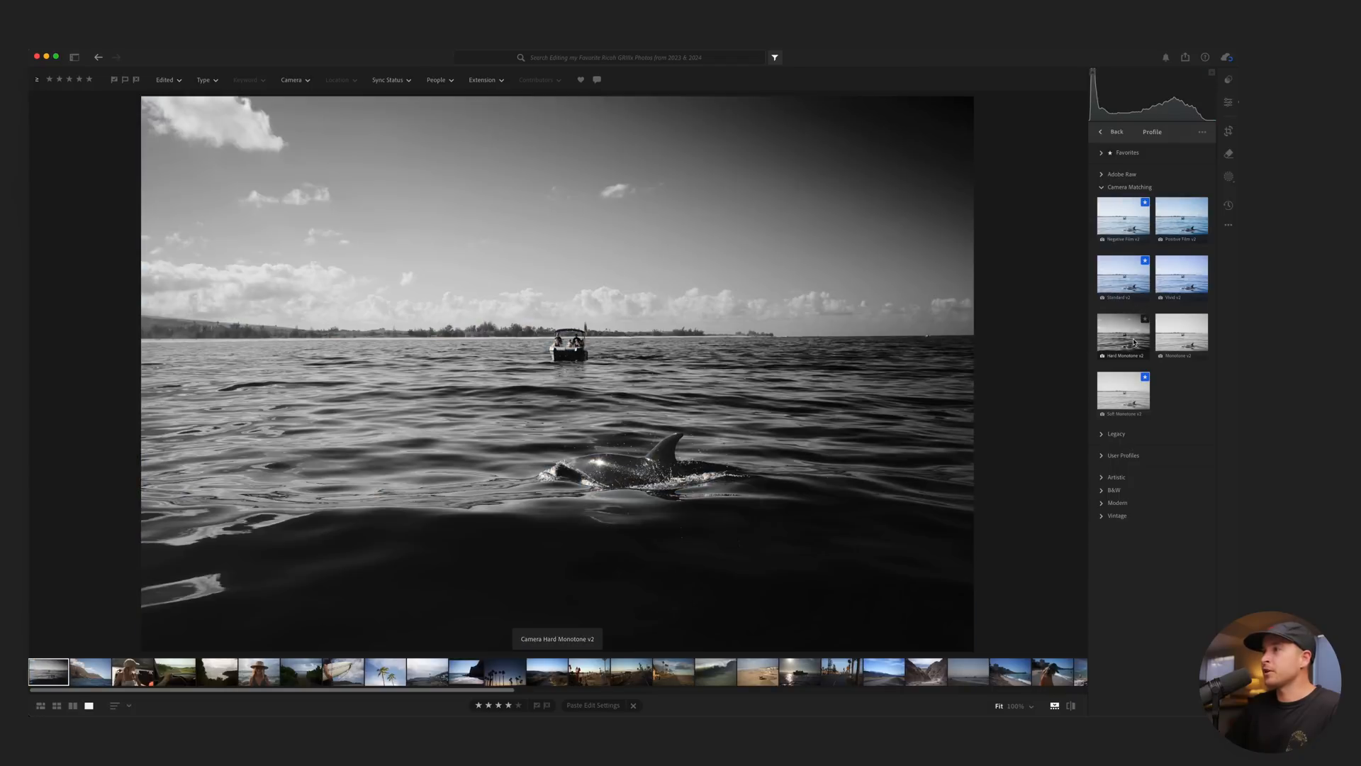
{"action": "left_click", "coordinate": [1135, 342]}
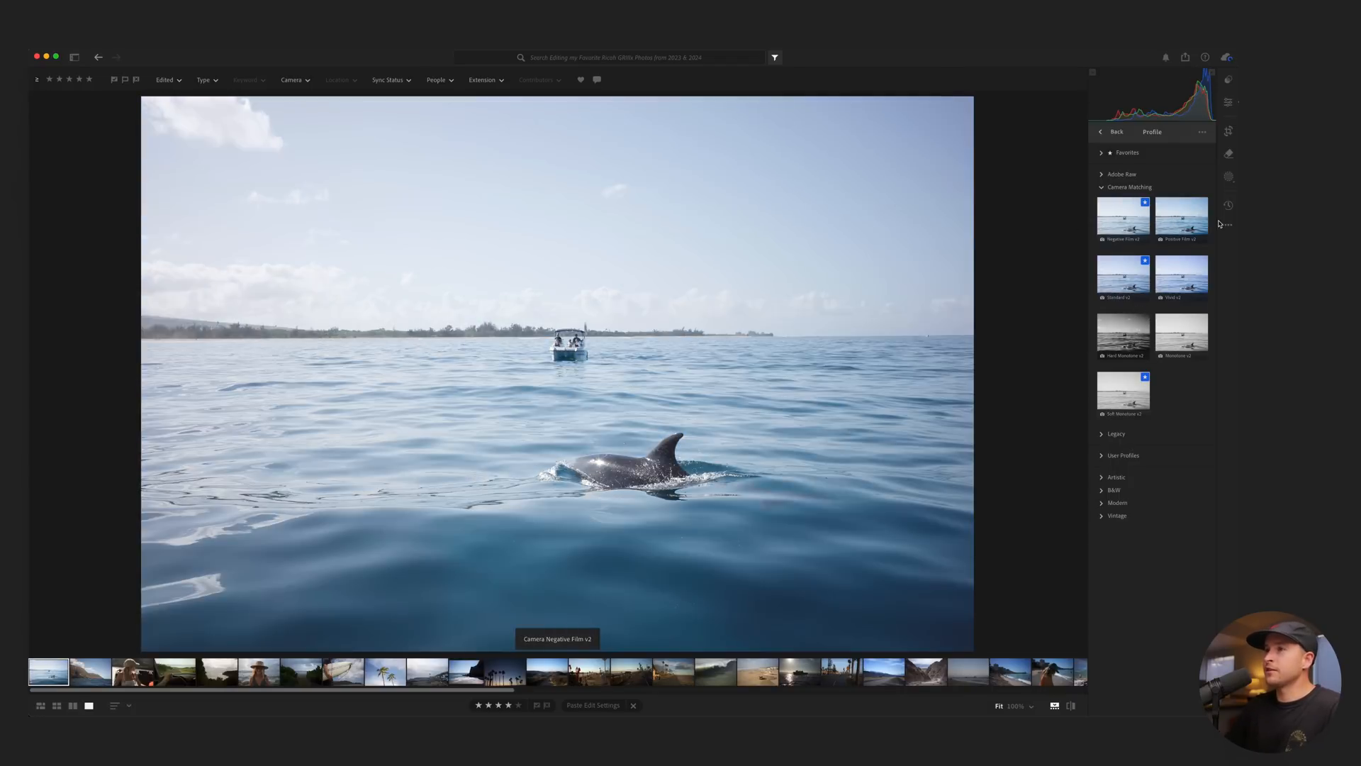
{"action": "left_click", "coordinate": [1135, 224]}
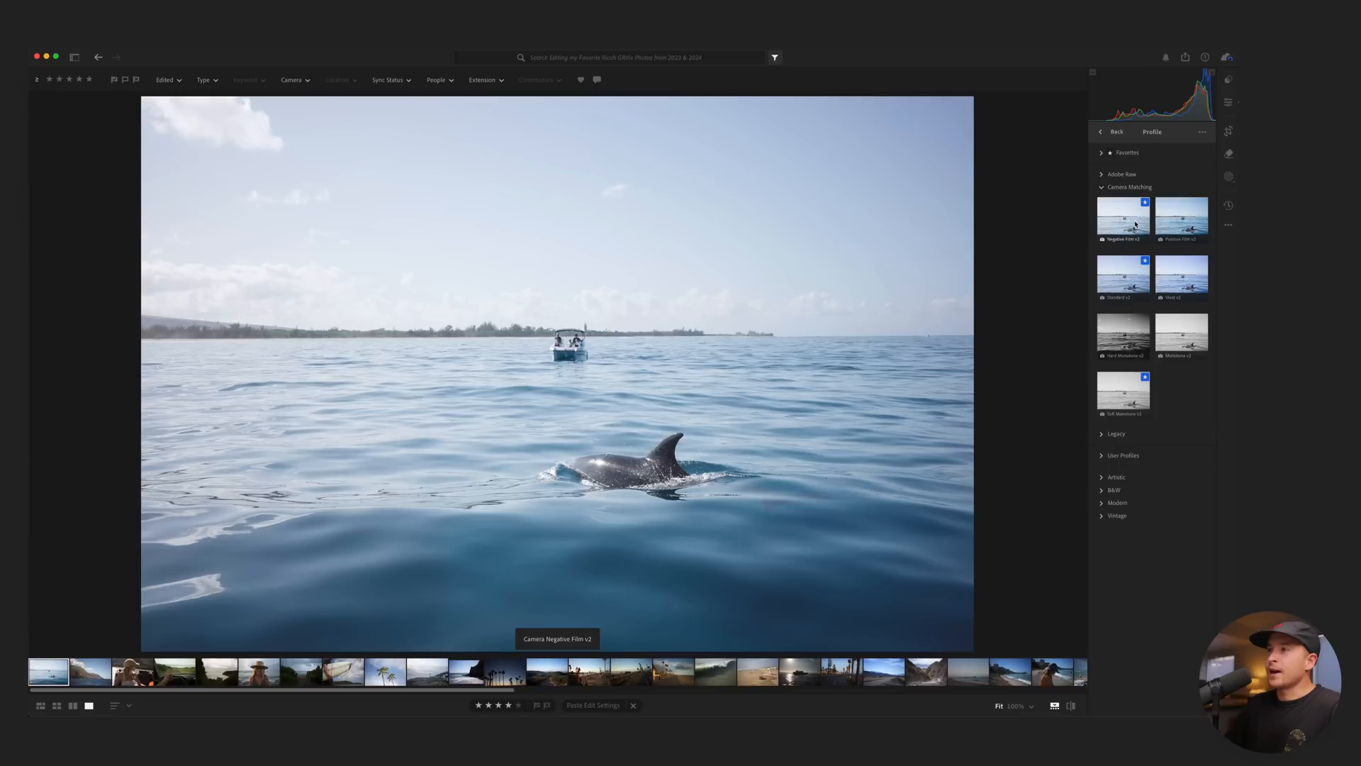
Crop the photo's sides to a narrower frame of about 5:4, keeping the boat and dolphin near the middle.
{"action": "left_click", "coordinate": [1229, 103]}
{"action": "left_click", "coordinate": [1228, 128]}
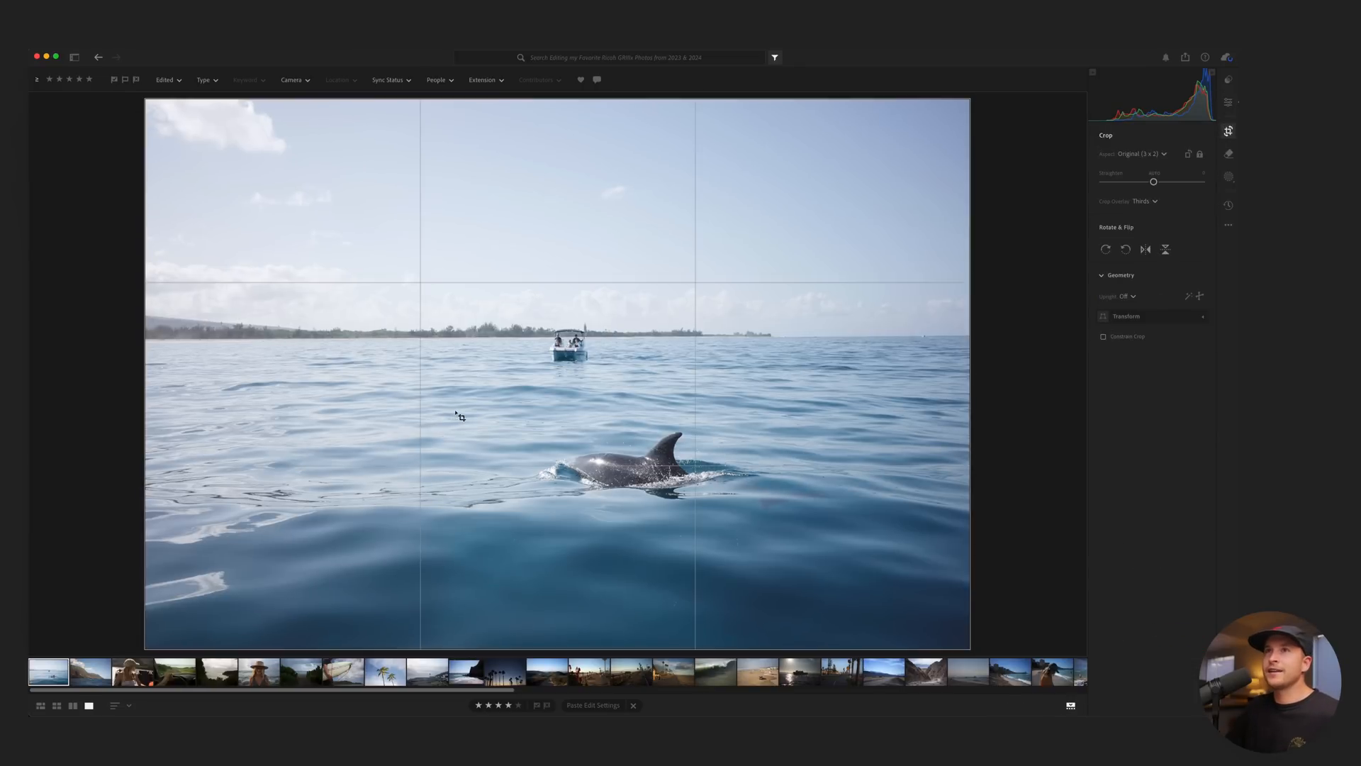
{"action": "key", "text": "c"}
{"action": "key", "text": "c"}
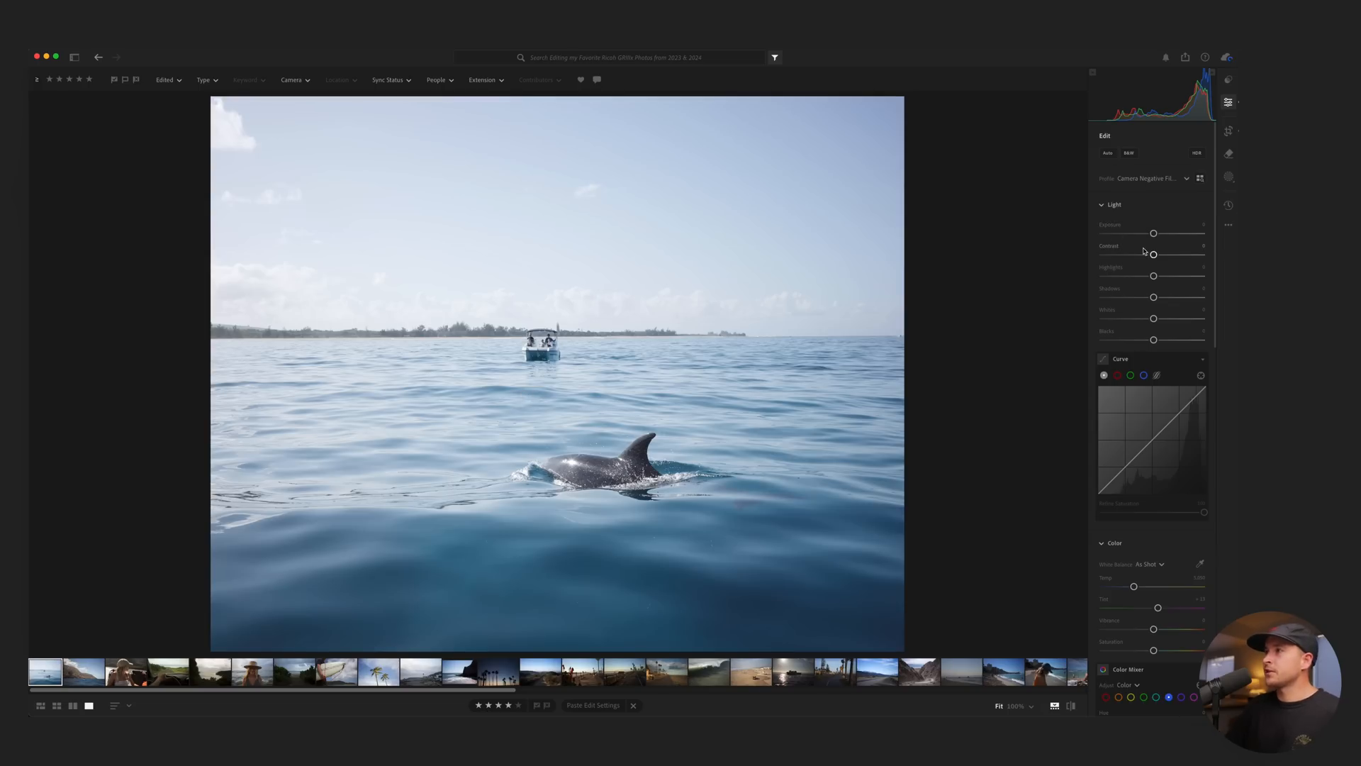
Lower the exposure, highlights and blacks, with blacks at -28, and moderately raise the contrast, shadows and whites.
{"action": "left_click_drag", "start_coordinate": [1154, 234], "coordinate": [1139, 341]}
{"action": "mouse_move", "coordinate": [1147, 255]}
{"action": "left_mouse_down"}
{"action": "mouse_move", "coordinate": [1165, 255]}
{"action": "mouse_move", "coordinate": [1149, 232]}
{"action": "left_mouse_up"}
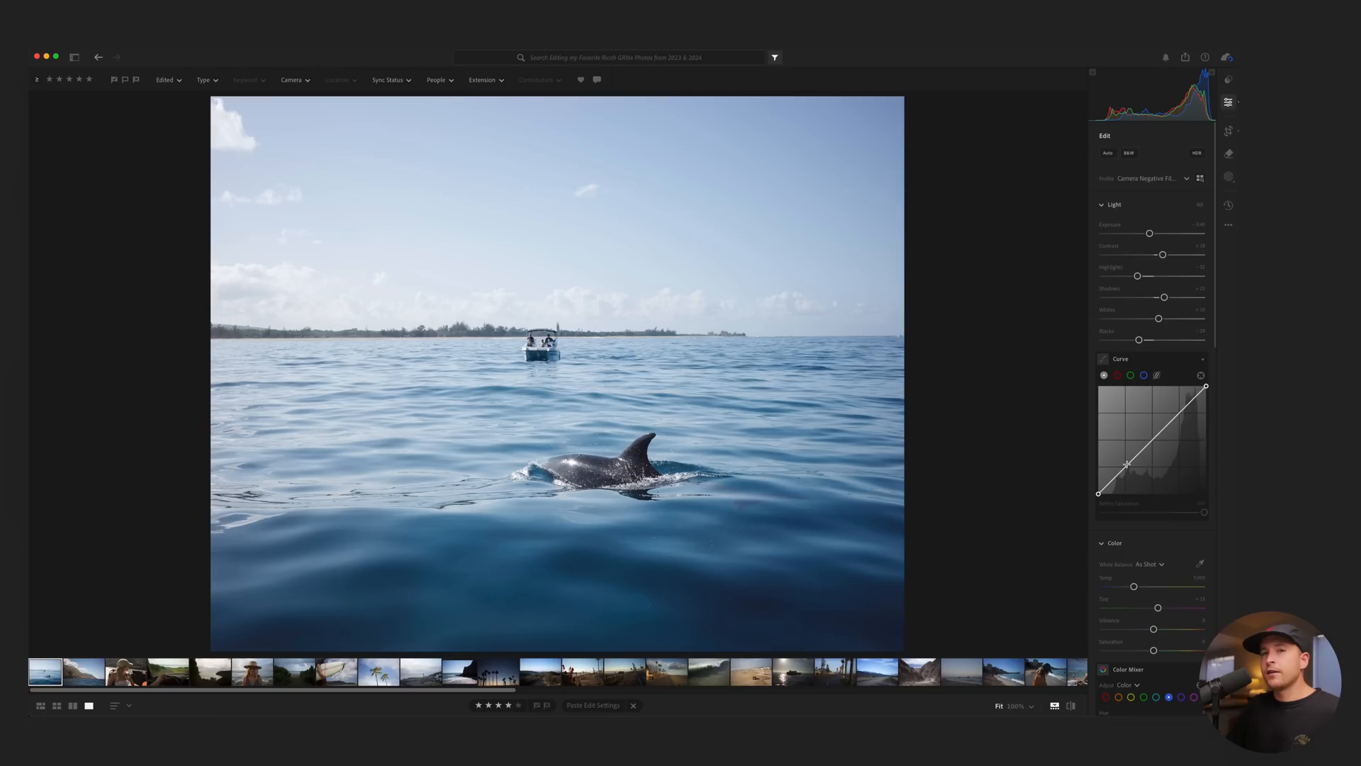
Pull down the tone curve's white endpoint and keep one raised point in its upper quarter to soften the highlights.
{"action": "left_click_drag", "start_coordinate": [1177, 414], "coordinate": [1177, 411]}
{"action": "left_click_drag", "start_coordinate": [1124, 468], "coordinate": [1124, 469]}
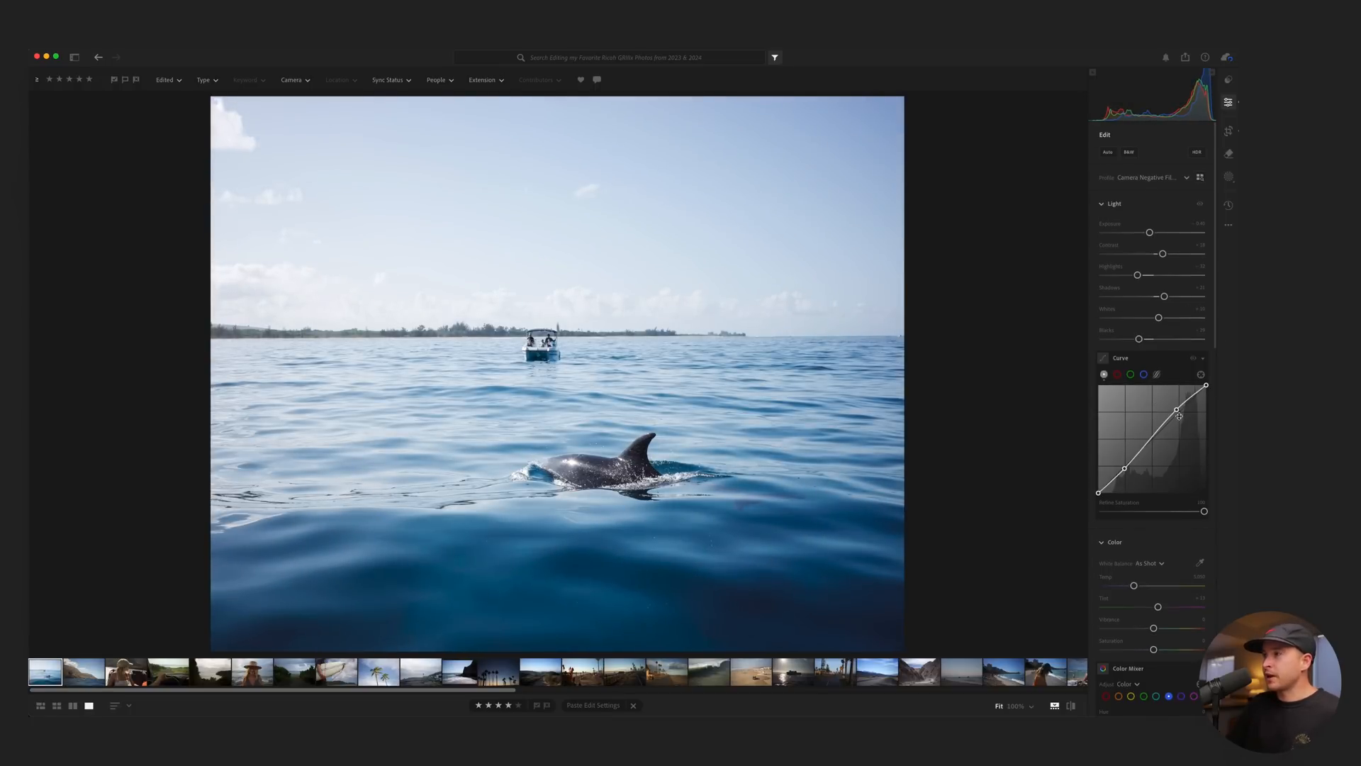
{"action": "left_click_drag", "start_coordinate": [1174, 410], "coordinate": [1206, 390]}
{"action": "double_click", "coordinate": [1124, 469]}
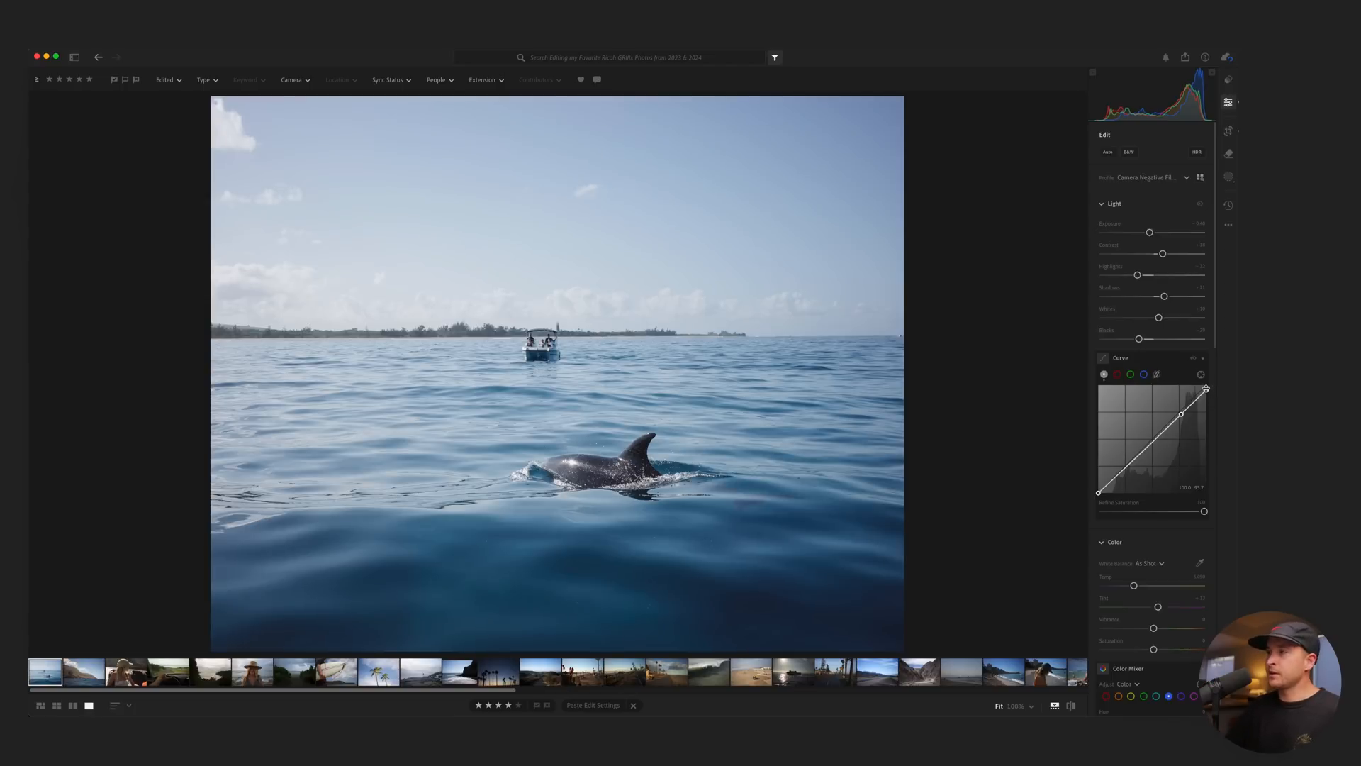
{"action": "left_click_drag", "start_coordinate": [1208, 390], "coordinate": [1177, 413]}
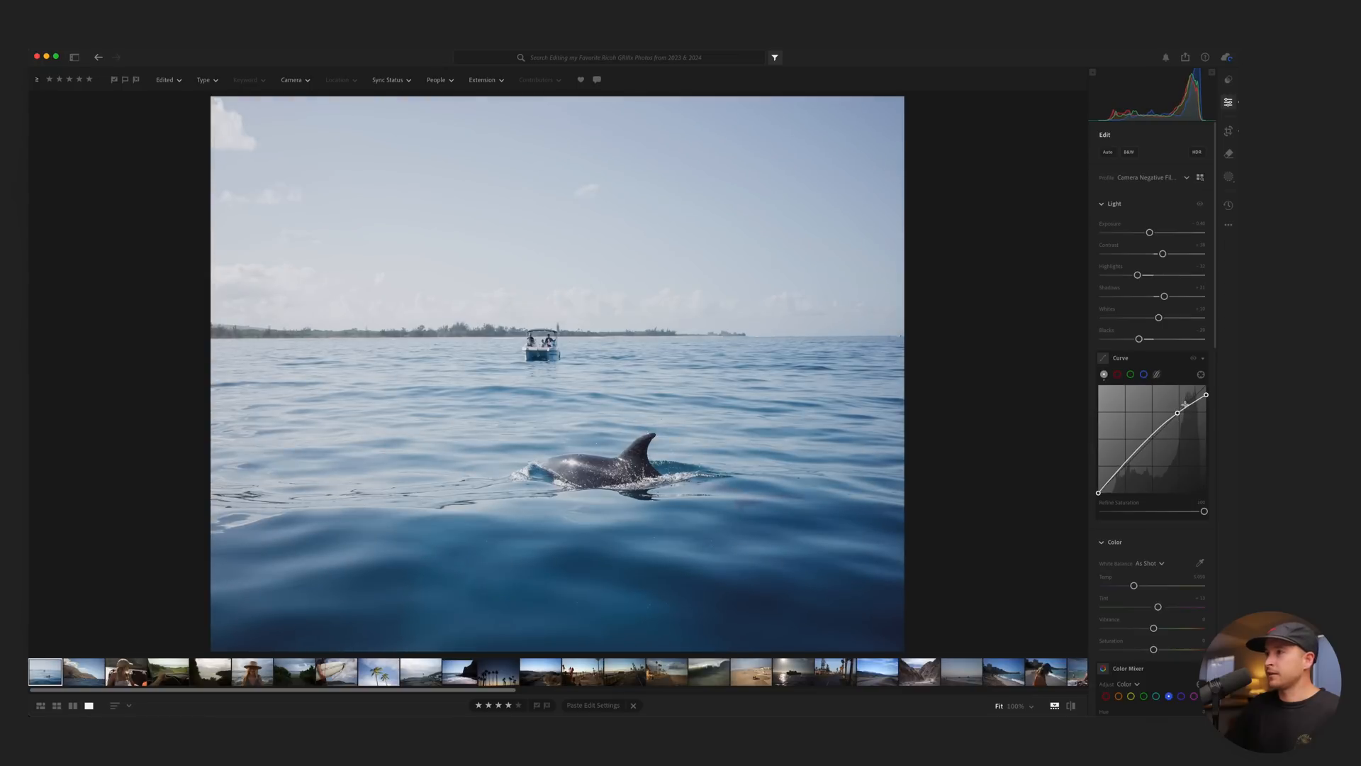
Compare the photo with and without the curve, and add shadow and midtone points forming a gentle S-curve.
{"action": "left_click", "coordinate": [1192, 360]}
{"action": "left_click", "coordinate": [1192, 359]}
{"action": "left_click", "coordinate": [1192, 360]}
{"action": "left_click", "coordinate": [1194, 359]}
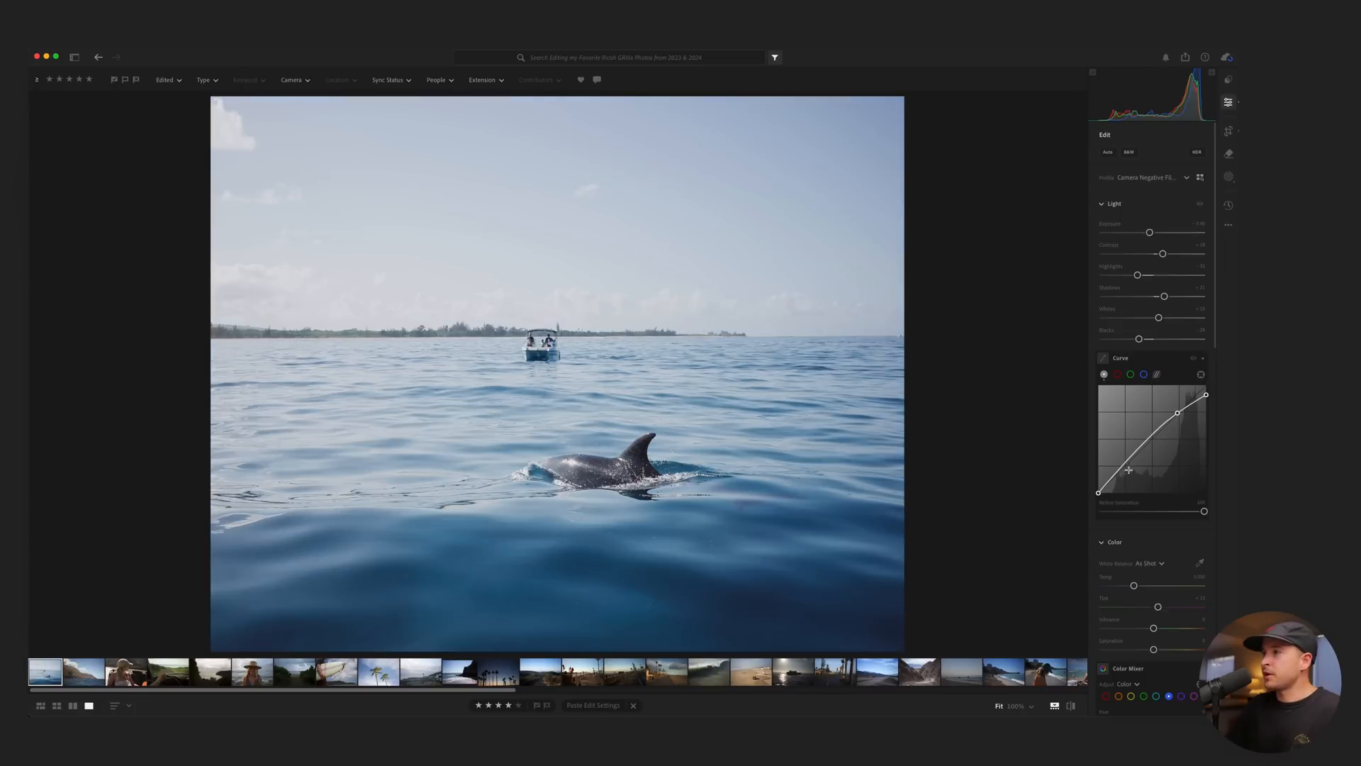
{"action": "mouse_move", "coordinate": [1123, 470]}
{"action": "left_mouse_down"}
{"action": "mouse_move", "coordinate": [1119, 488]}
{"action": "mouse_move", "coordinate": [1134, 460]}
{"action": "left_mouse_up"}
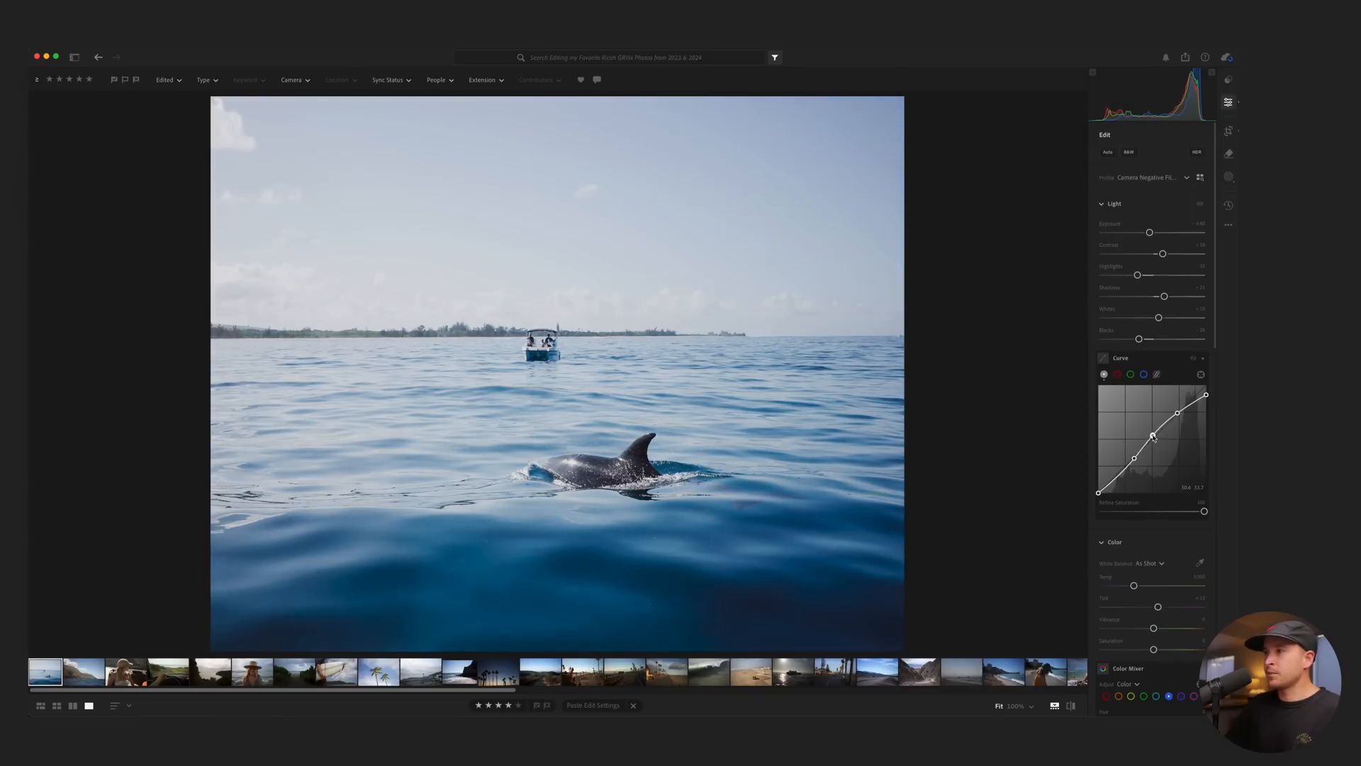
Raise the shadows further and set the white balance temperature to 6400.
{"action": "mouse_move", "coordinate": [1164, 296]}
{"action": "left_mouse_down"}
{"action": "mouse_move", "coordinate": [1188, 297]}
{"action": "mouse_move", "coordinate": [1175, 297]}
{"action": "left_mouse_up"}
{"action": "scroll", "coordinate": [1150, 430], "scroll_direction": "down", "scroll_amount": 5}
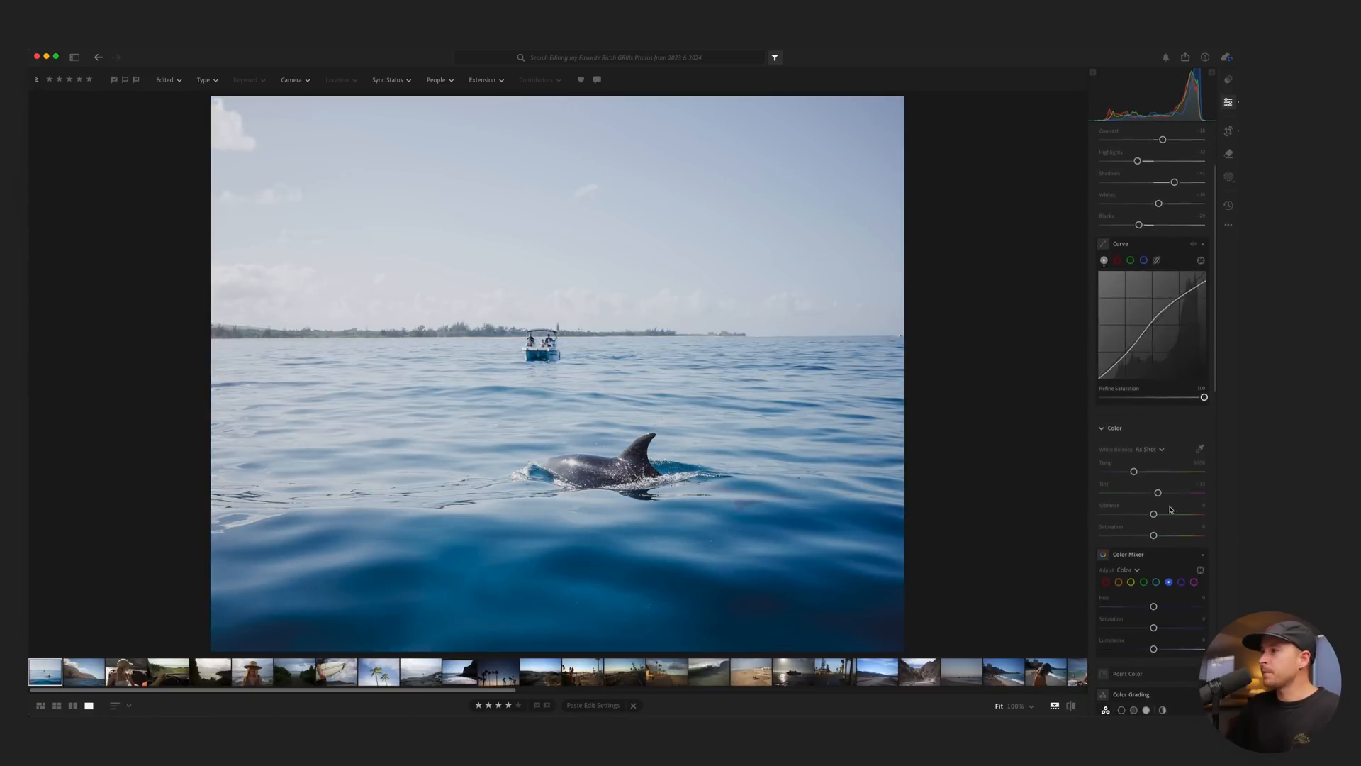
{"action": "left_click", "coordinate": [1197, 447]}
{"action": "type", "text": "6400"}
{"action": "key", "text": "Return"}
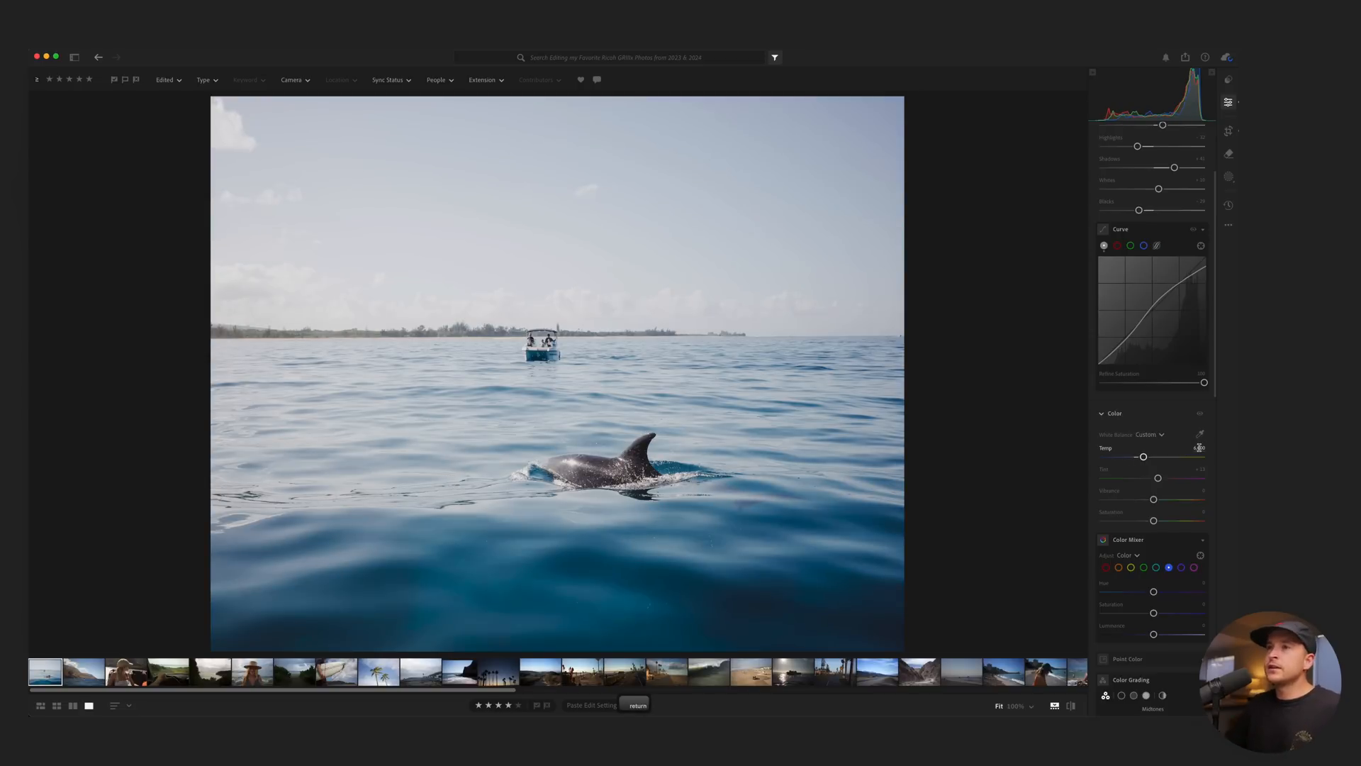
Compare the edit with the original photo and slightly lower the highlights and whites.
{"action": "key", "text": "backslash"}
{"action": "key", "text": "backslash"}
{"action": "scroll", "coordinate": [1162, 298], "scroll_direction": "up", "scroll_amount": 2}
{"action": "left_click_drag", "start_coordinate": [1137, 184], "coordinate": [1153, 228]}
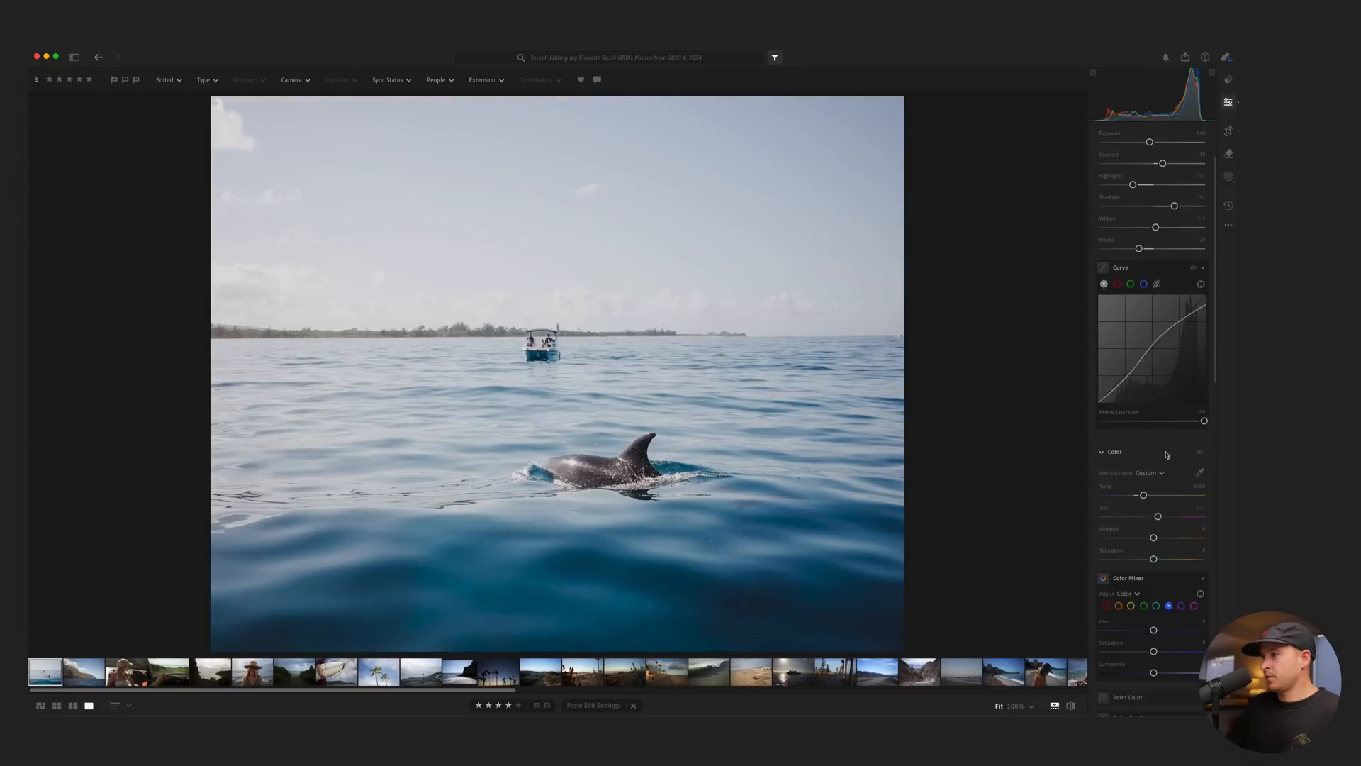
Raise the luminance and slightly lower the saturation of the blues in the Color Mixer.
{"action": "scroll", "coordinate": [1157, 565], "scroll_direction": "down", "scroll_amount": 5}
{"action": "scroll", "coordinate": [1128, 468], "scroll_direction": "up", "scroll_amount": 1}
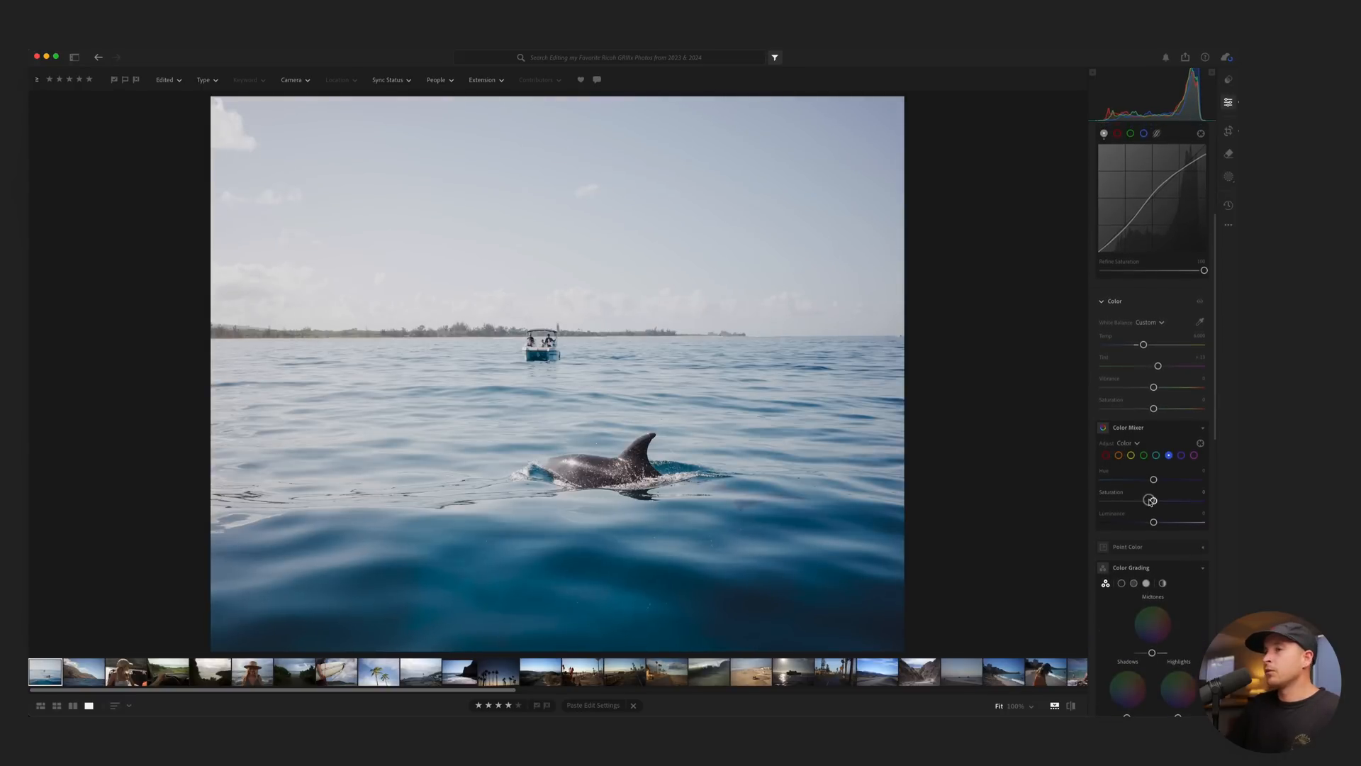
{"action": "mouse_move", "coordinate": [1153, 521]}
{"action": "left_mouse_down"}
{"action": "mouse_move", "coordinate": [1169, 523]}
{"action": "mouse_move", "coordinate": [1151, 503]}
{"action": "left_mouse_up"}
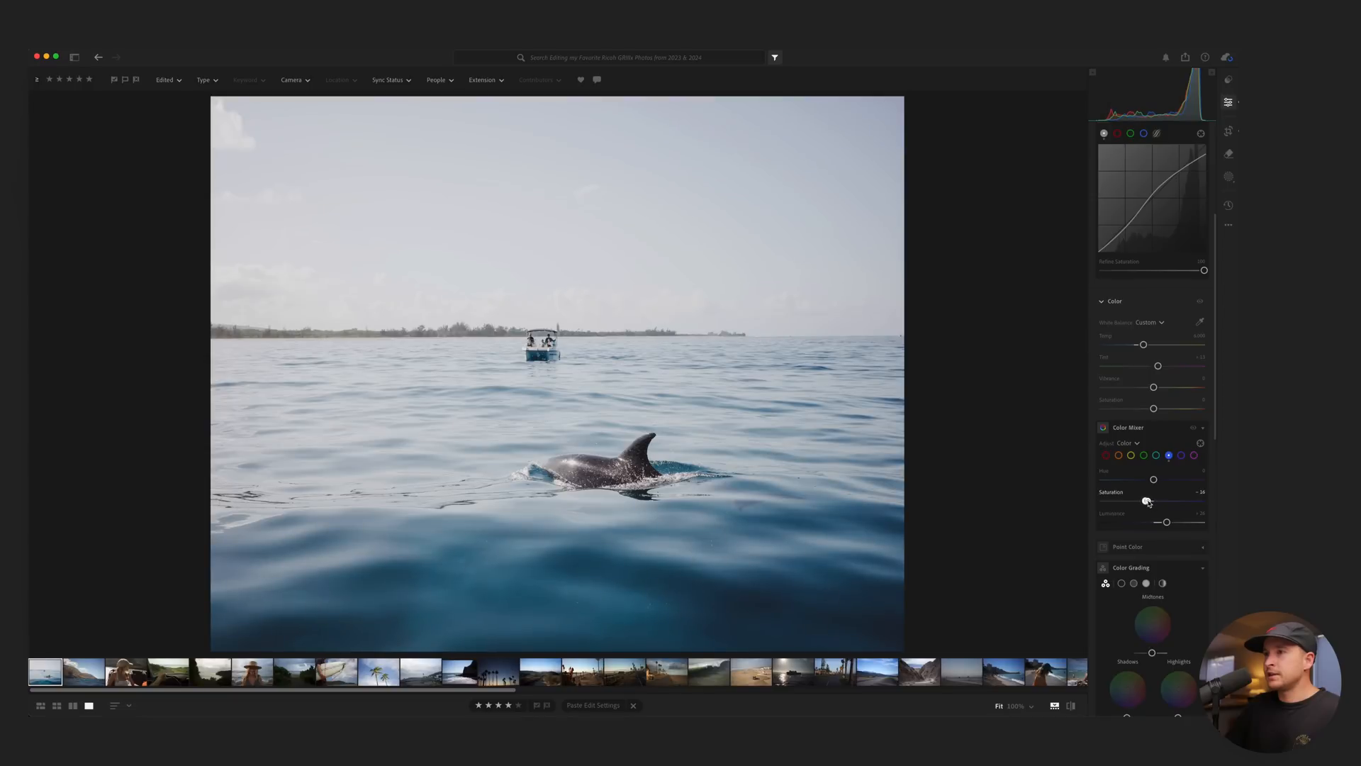
Set the aqua saturation to about +55 and luminance to about -50 in the Color Mixer, checking the before and after.
{"action": "left_click", "coordinate": [1156, 455]}
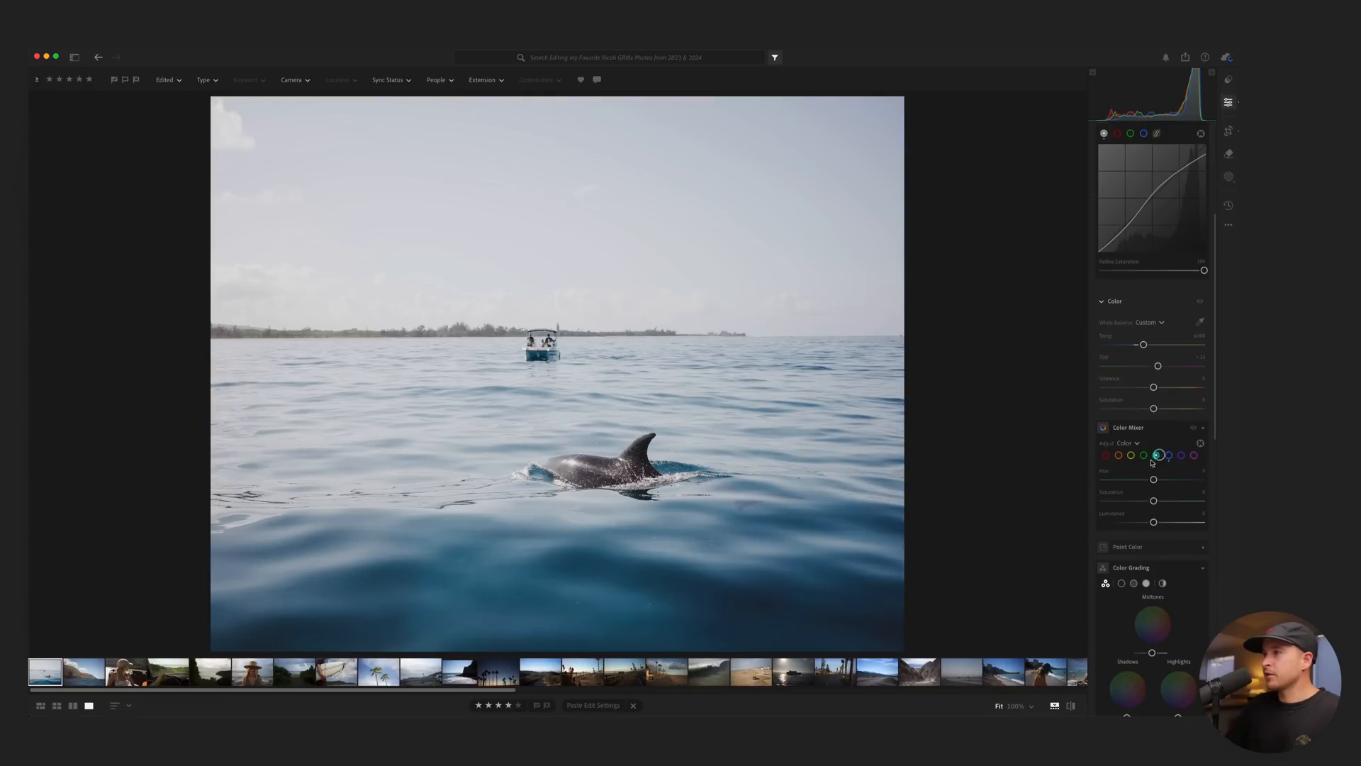
{"action": "left_click_drag", "start_coordinate": [1154, 501], "coordinate": [1128, 522]}
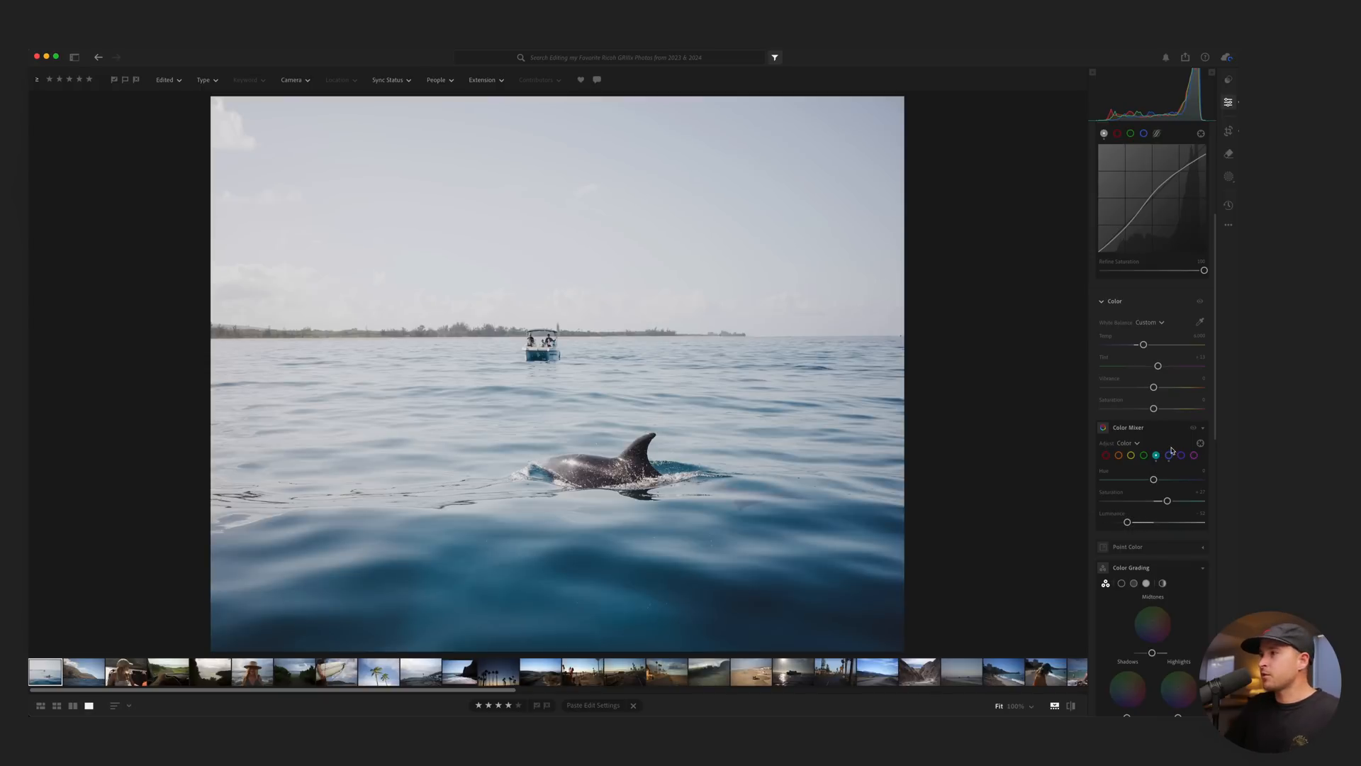
{"action": "left_click", "coordinate": [1193, 428]}
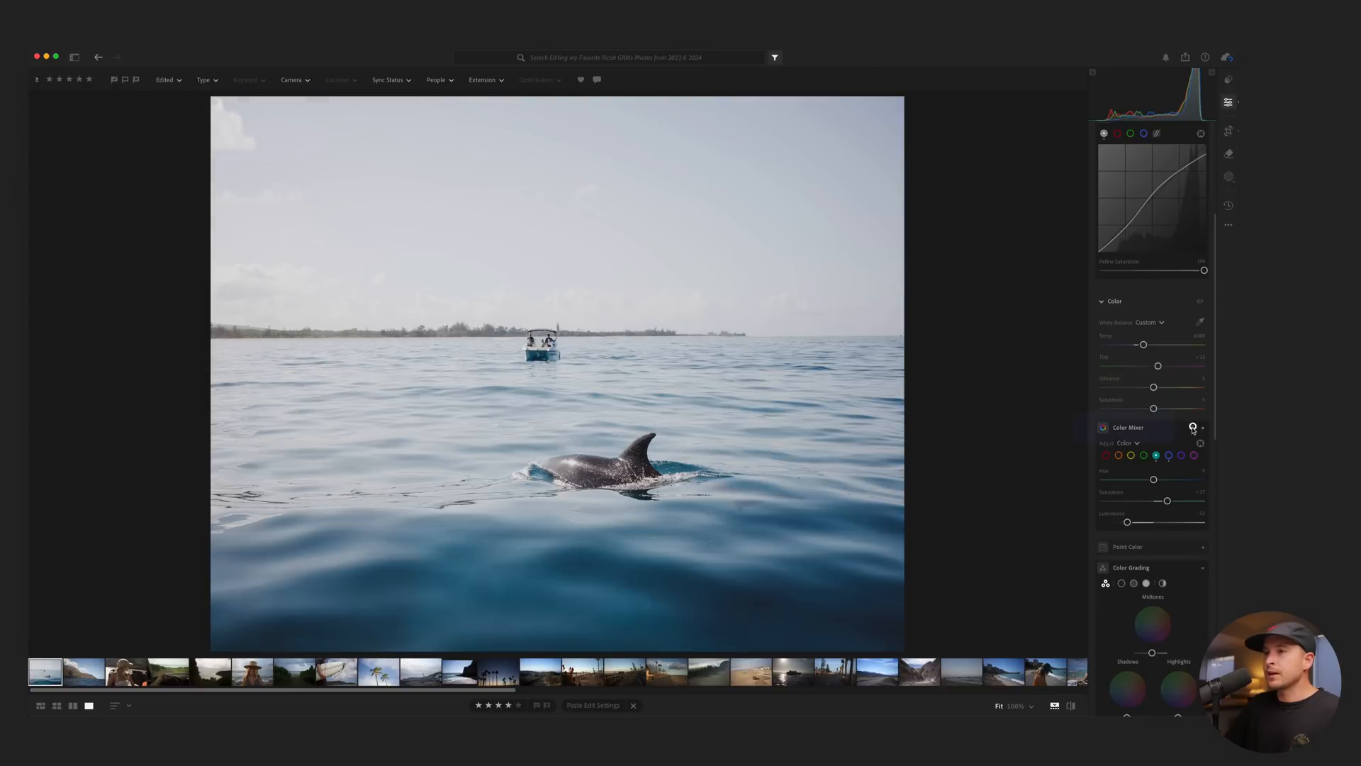
{"action": "left_click_drag", "start_coordinate": [1169, 500], "coordinate": [1183, 502]}
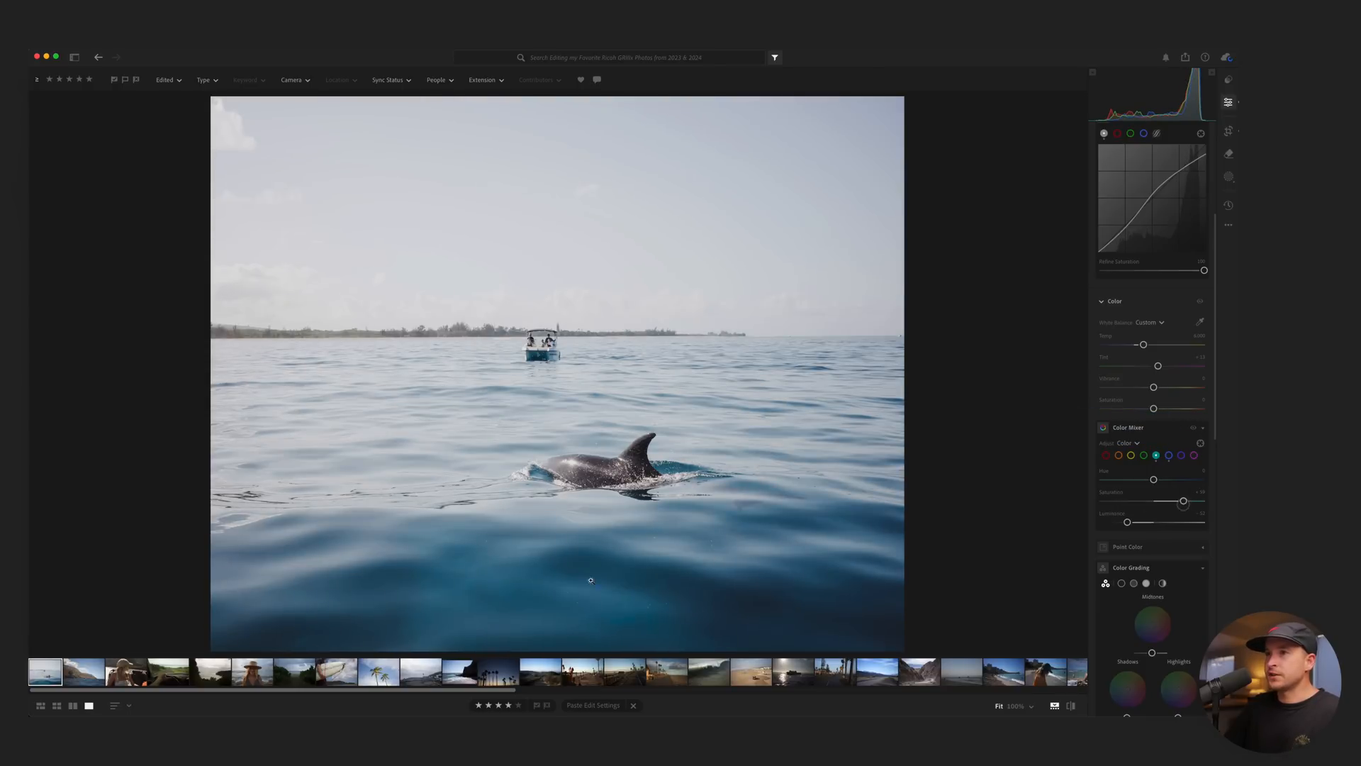
Color grade the photo with a blue tint in the shadows and warm yellow tints in the midtones and highlights.
{"action": "scroll", "coordinate": [1134, 511], "scroll_direction": "down", "scroll_amount": 5}
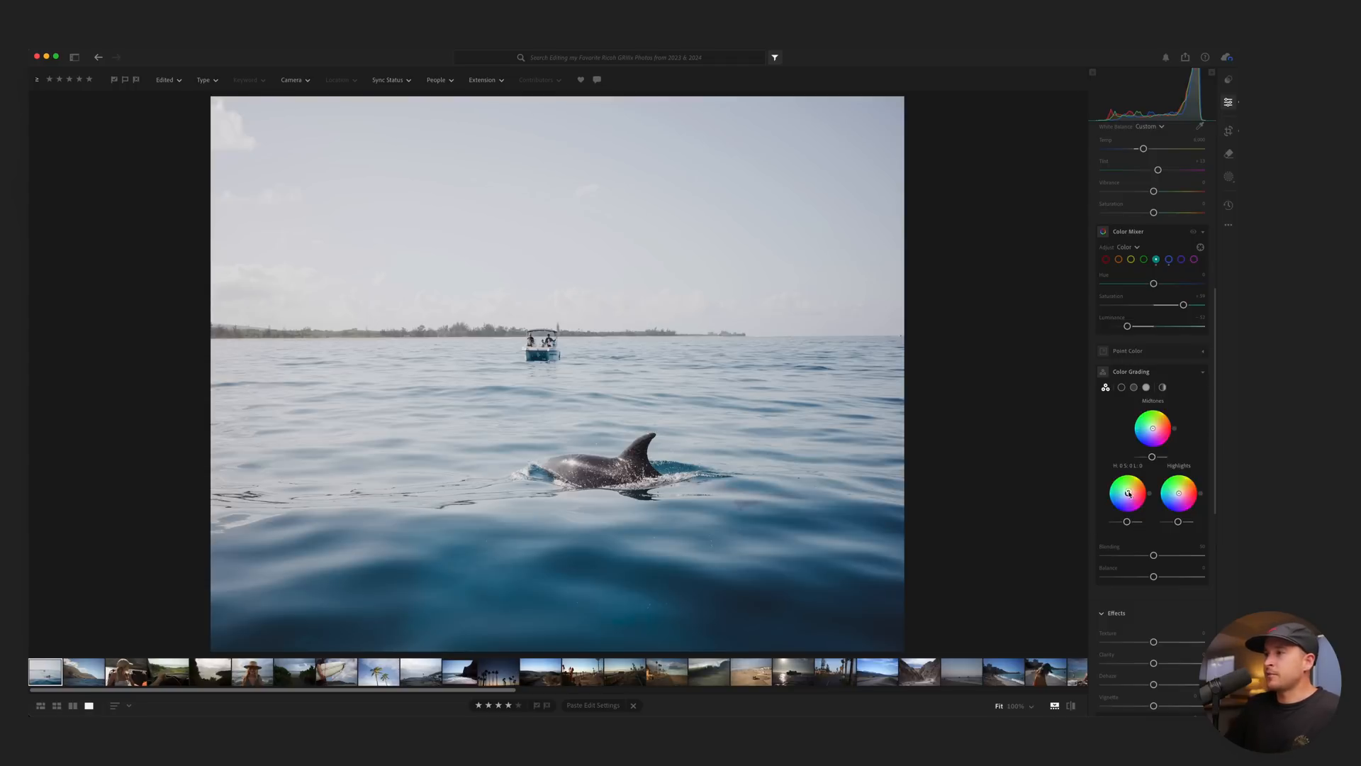
{"action": "left_click_drag", "start_coordinate": [1130, 491], "coordinate": [1125, 495]}
{"action": "left_click_drag", "start_coordinate": [1155, 431], "coordinate": [1156, 426]}
{"action": "left_click_drag", "start_coordinate": [1180, 493], "coordinate": [1182, 490]}
Compare the photo with and without the color grading.
{"action": "left_click", "coordinate": [1194, 372]}
{"action": "left_click", "coordinate": [1194, 373]}
{"action": "left_click", "coordinate": [1194, 373]}
{"action": "left_click", "coordinate": [1194, 372]}
{"action": "left_click", "coordinate": [1194, 372]}
{"action": "left_click", "coordinate": [1194, 372]}
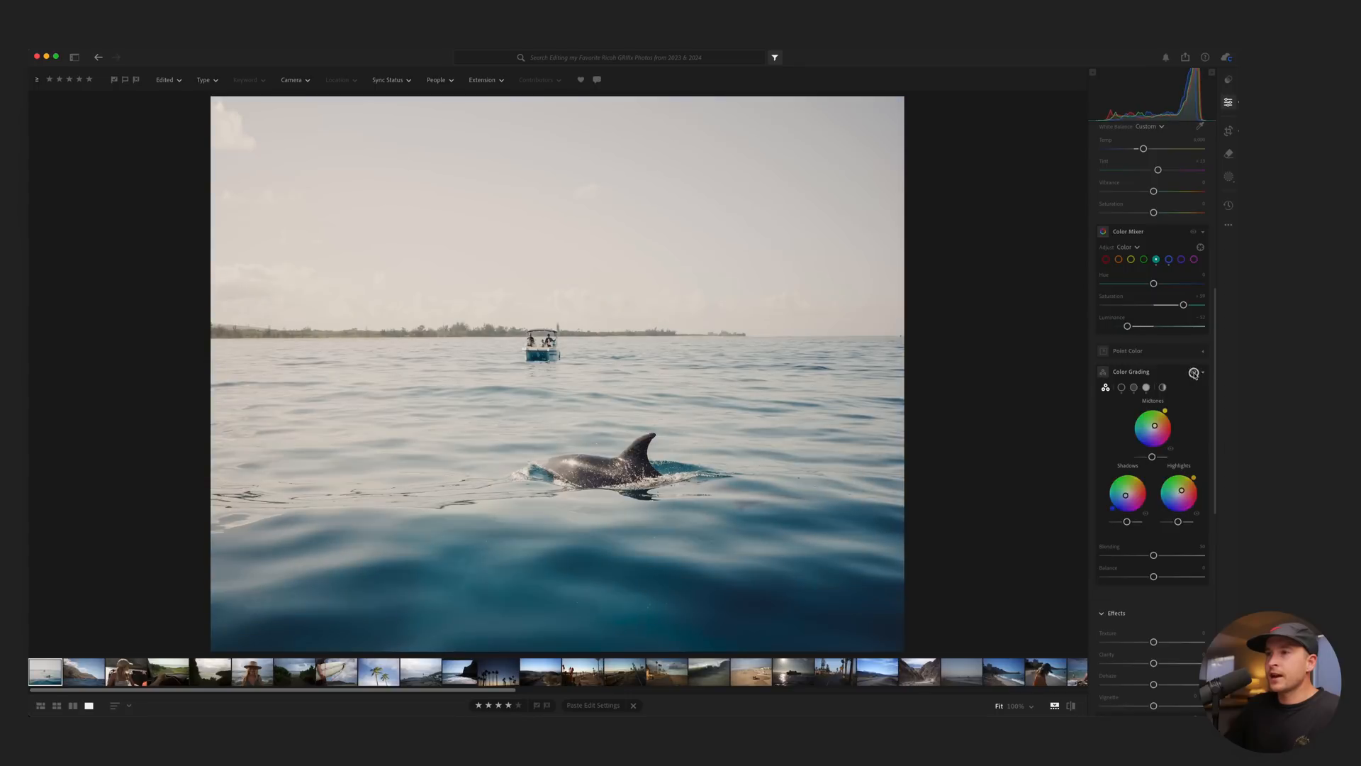
{"action": "left_click", "coordinate": [1194, 372]}
{"action": "left_click", "coordinate": [1193, 372]}
Lower texture and clarity slightly to about -10 each, and add moderate grain with a size of about 40.
{"action": "scroll", "coordinate": [1170, 425], "scroll_direction": "down", "scroll_amount": 5}
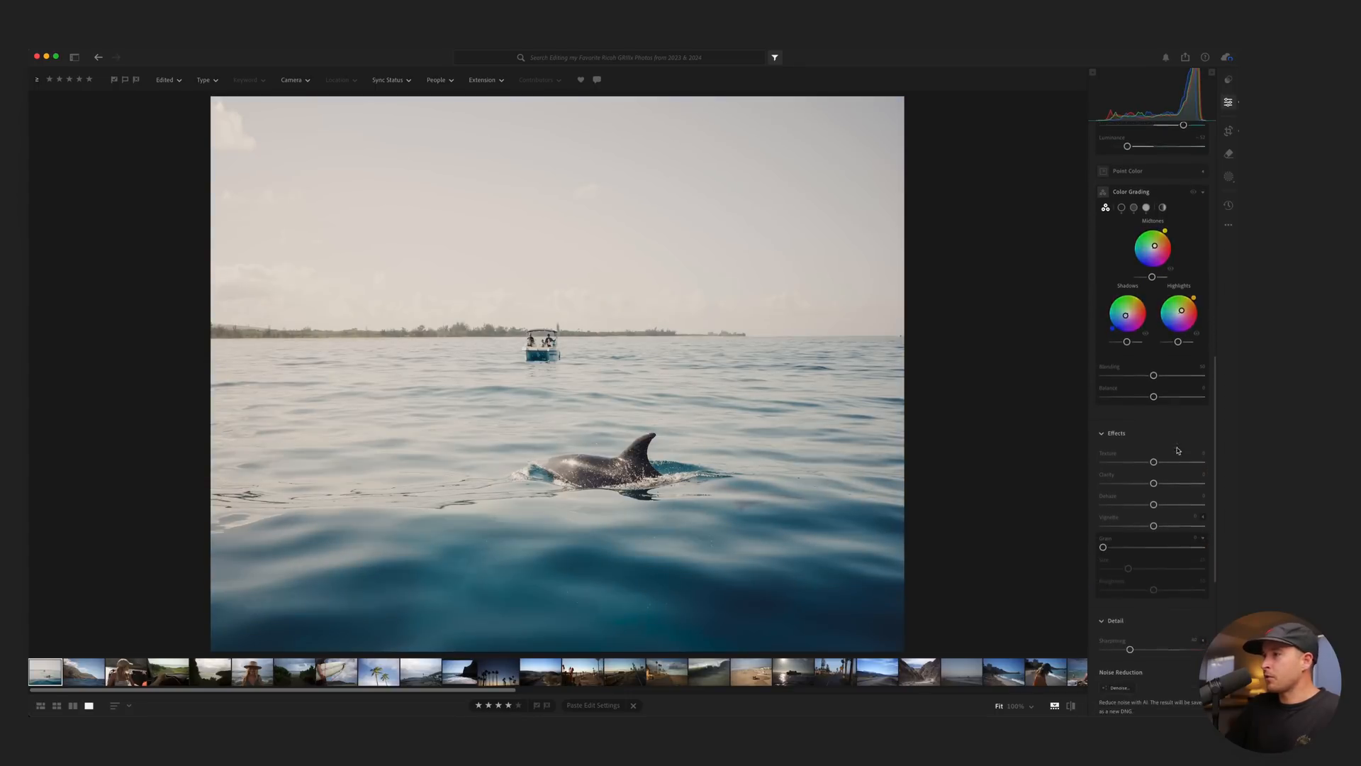
{"action": "mouse_move", "coordinate": [1154, 449]}
{"action": "left_mouse_down"}
{"action": "mouse_move", "coordinate": [1167, 449]}
{"action": "mouse_move", "coordinate": [1147, 453]}
{"action": "left_mouse_up"}
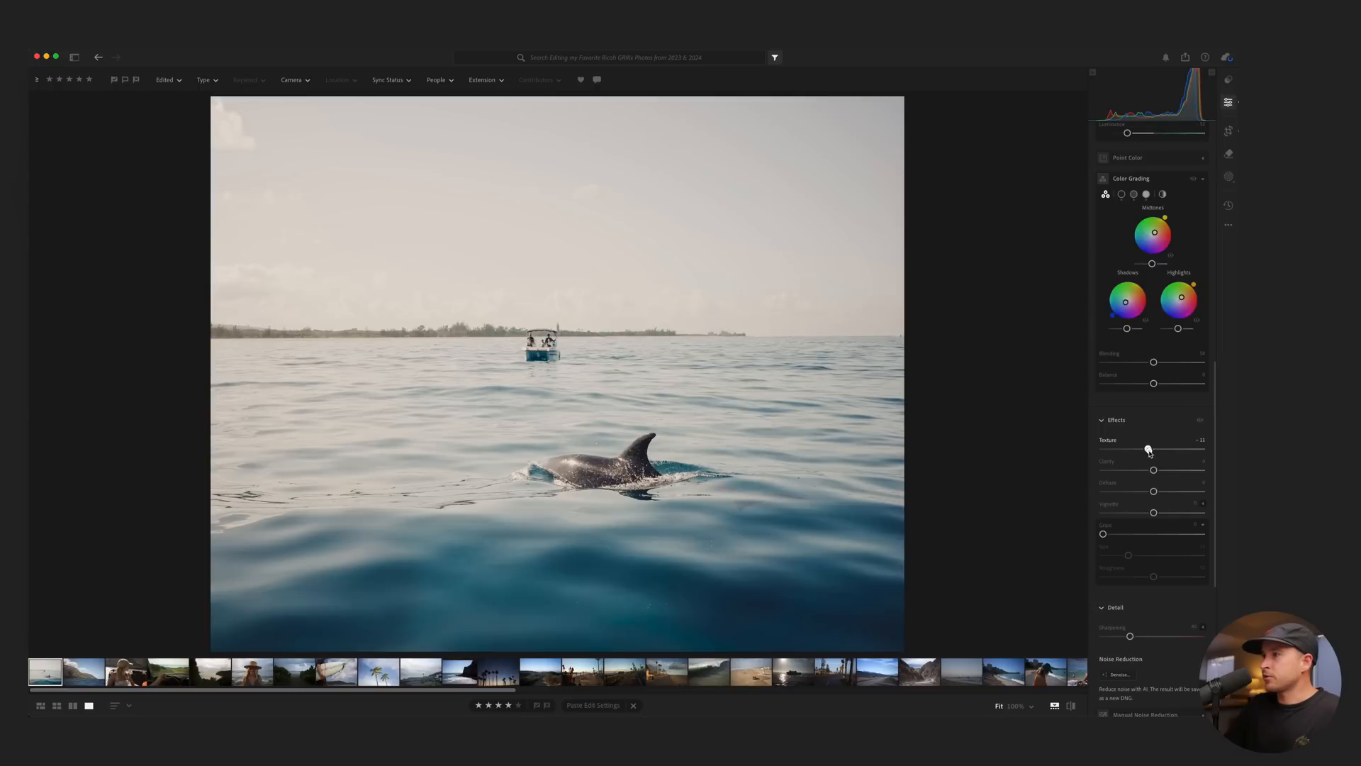
{"action": "left_click_drag", "start_coordinate": [1153, 470], "coordinate": [1150, 472]}
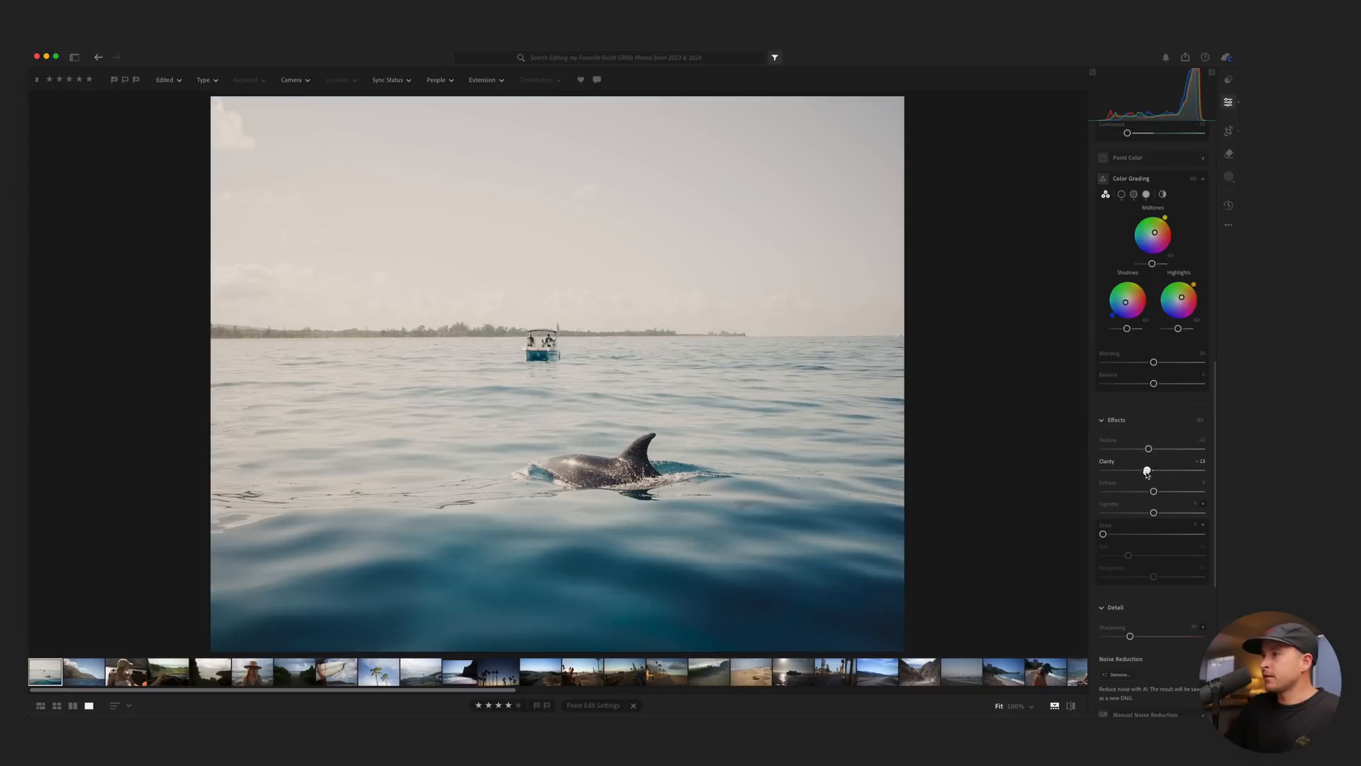
{"action": "left_click_drag", "start_coordinate": [1103, 533], "coordinate": [1143, 556]}
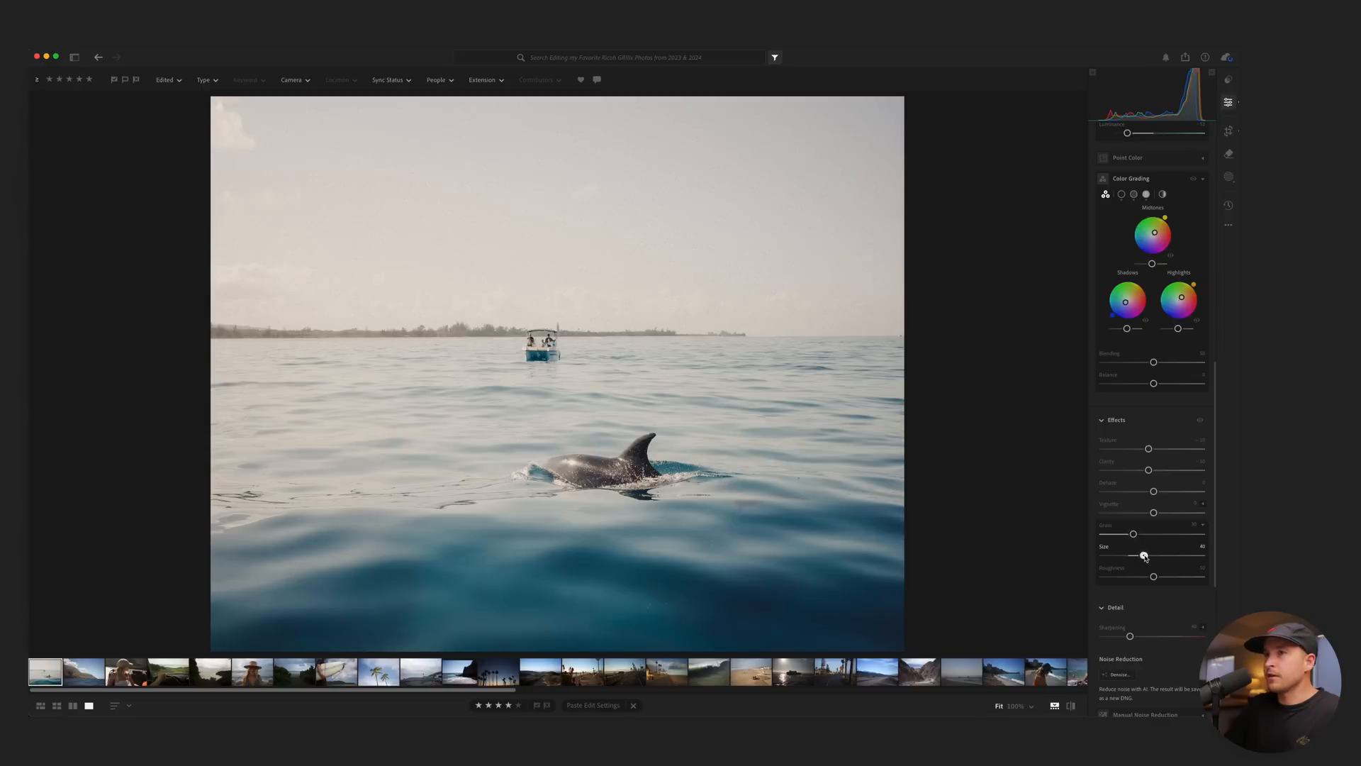
Compare the edit with the original photo and reduce the sharpening.
{"action": "key", "text": "backslash"}
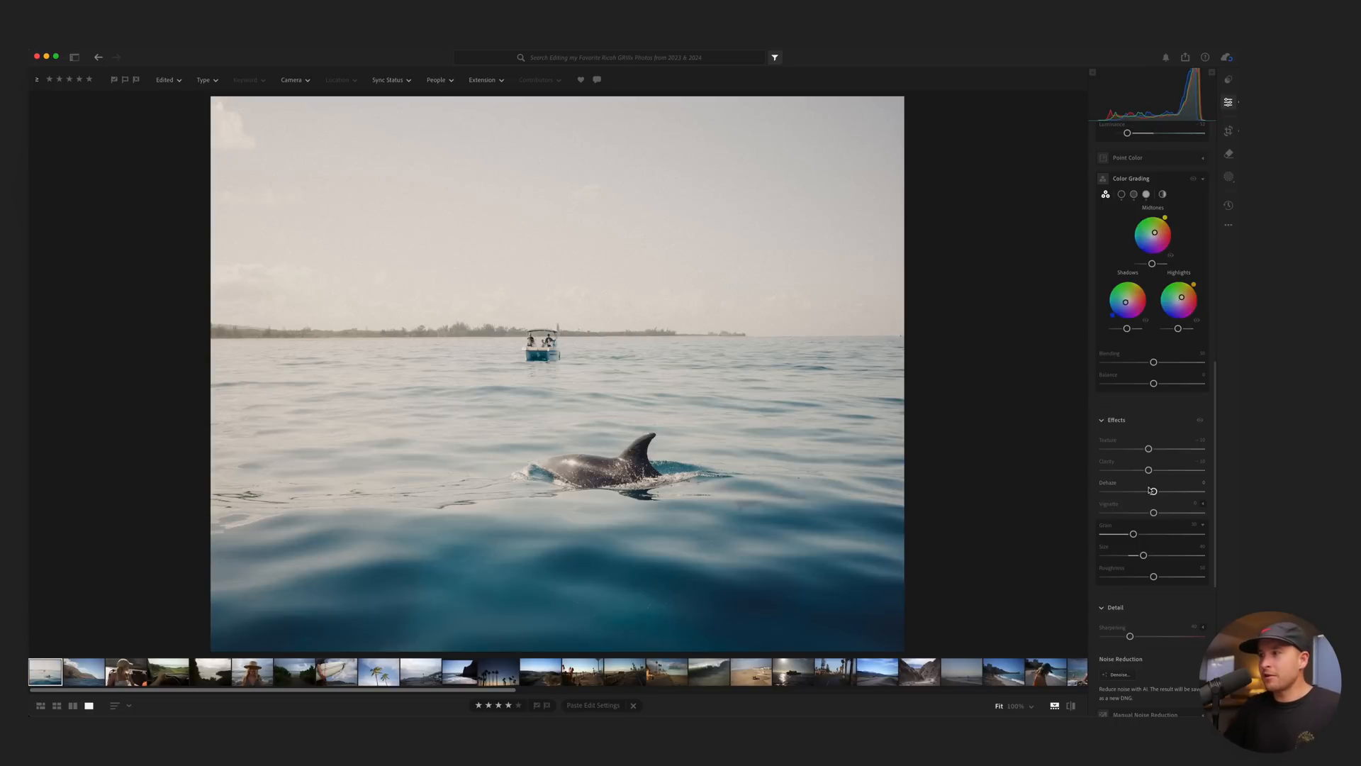
{"action": "scroll", "coordinate": [1155, 489], "scroll_direction": "down", "scroll_amount": 3}
{"action": "left_click_drag", "start_coordinate": [1130, 547], "coordinate": [1114, 549]}
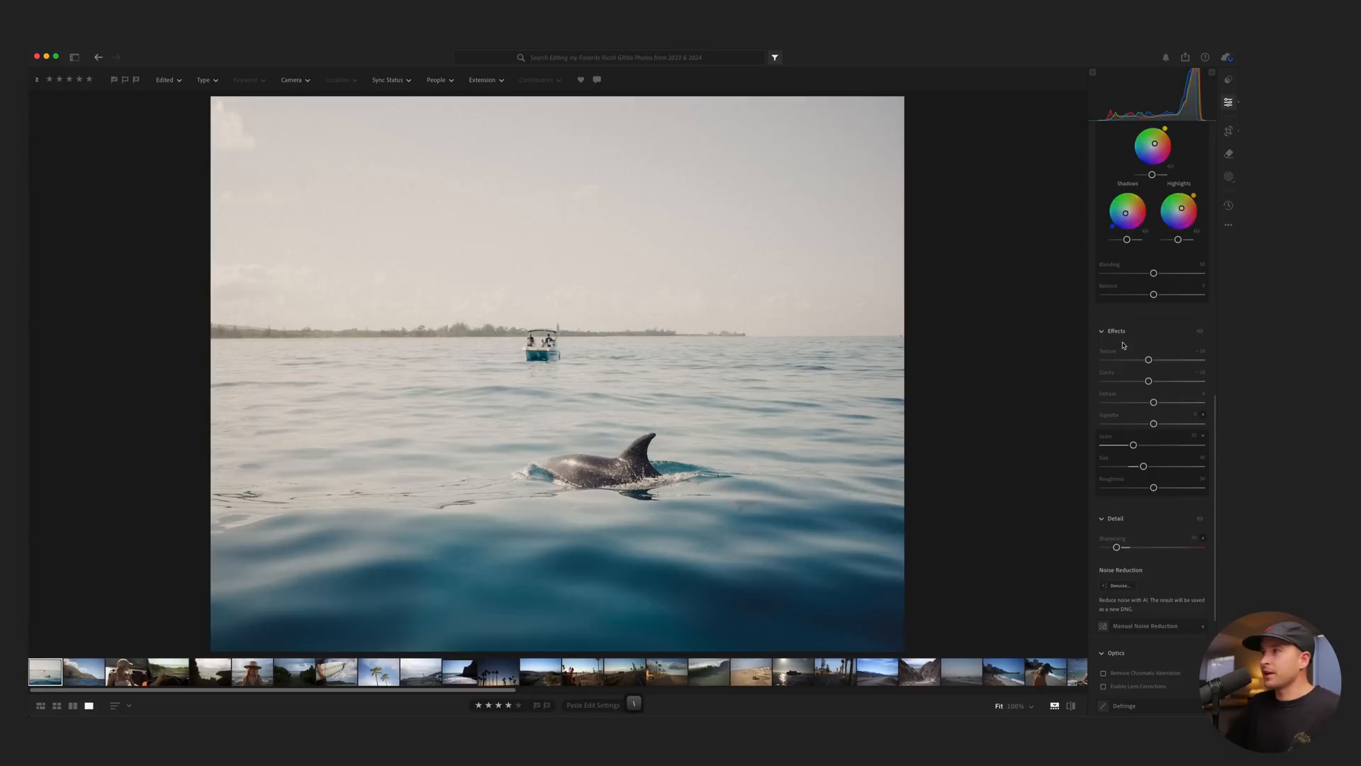
Lower the photo's overall exposure slightly further.
{"action": "scroll", "coordinate": [1123, 345], "scroll_direction": "up", "scroll_amount": 3}
{"action": "scroll", "coordinate": [1127, 350], "scroll_direction": "up", "scroll_amount": 15}
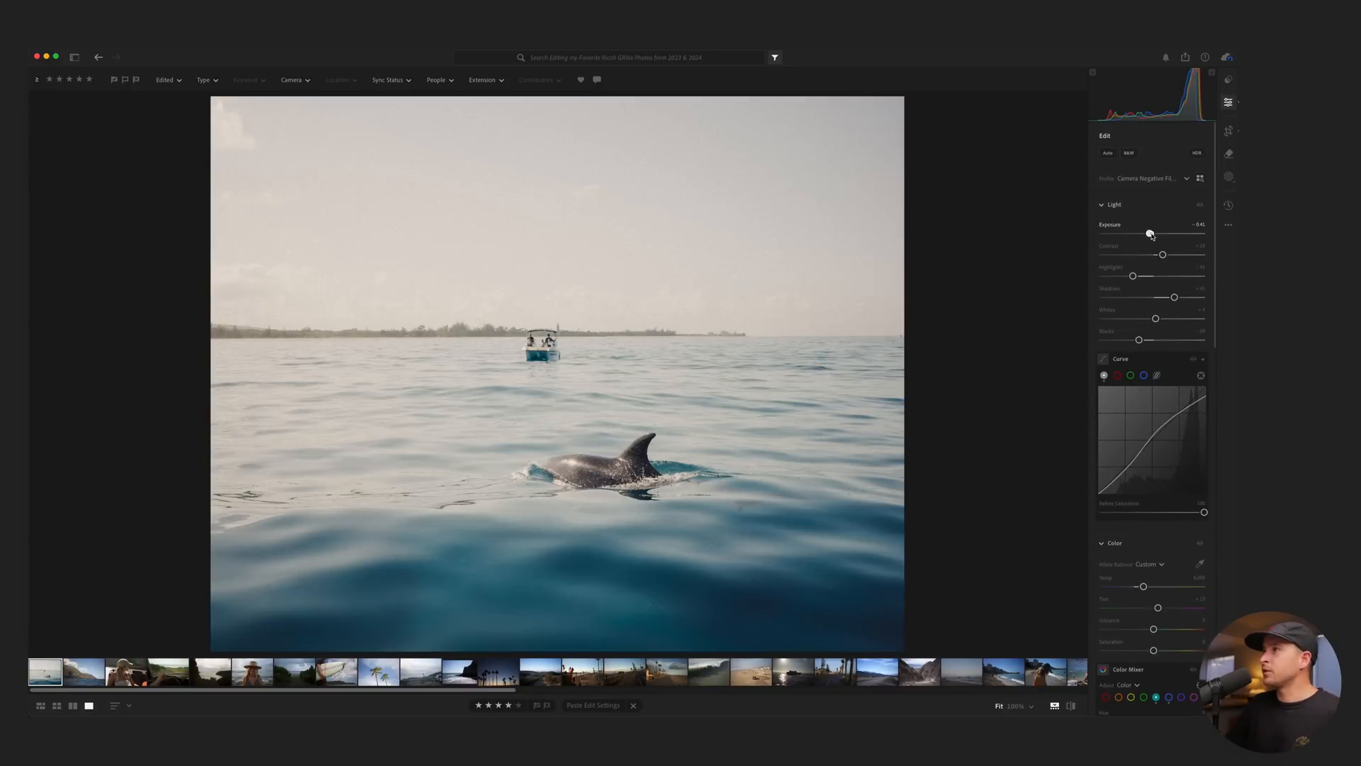
{"action": "left_click_drag", "start_coordinate": [1149, 235], "coordinate": [1146, 234]}
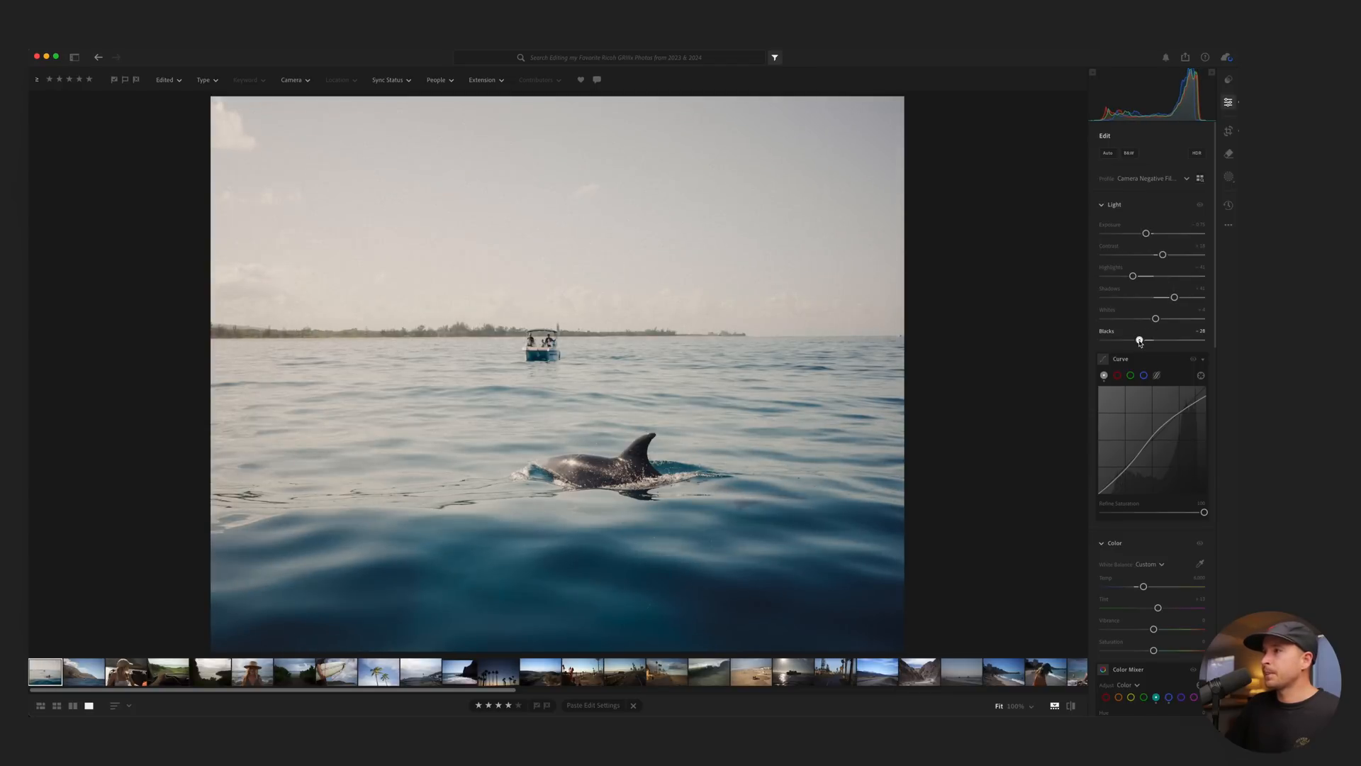
Raise the shadows to about +52 and compare the edit with the original photo.
{"action": "left_click_drag", "start_coordinate": [1174, 297], "coordinate": [1178, 299]}
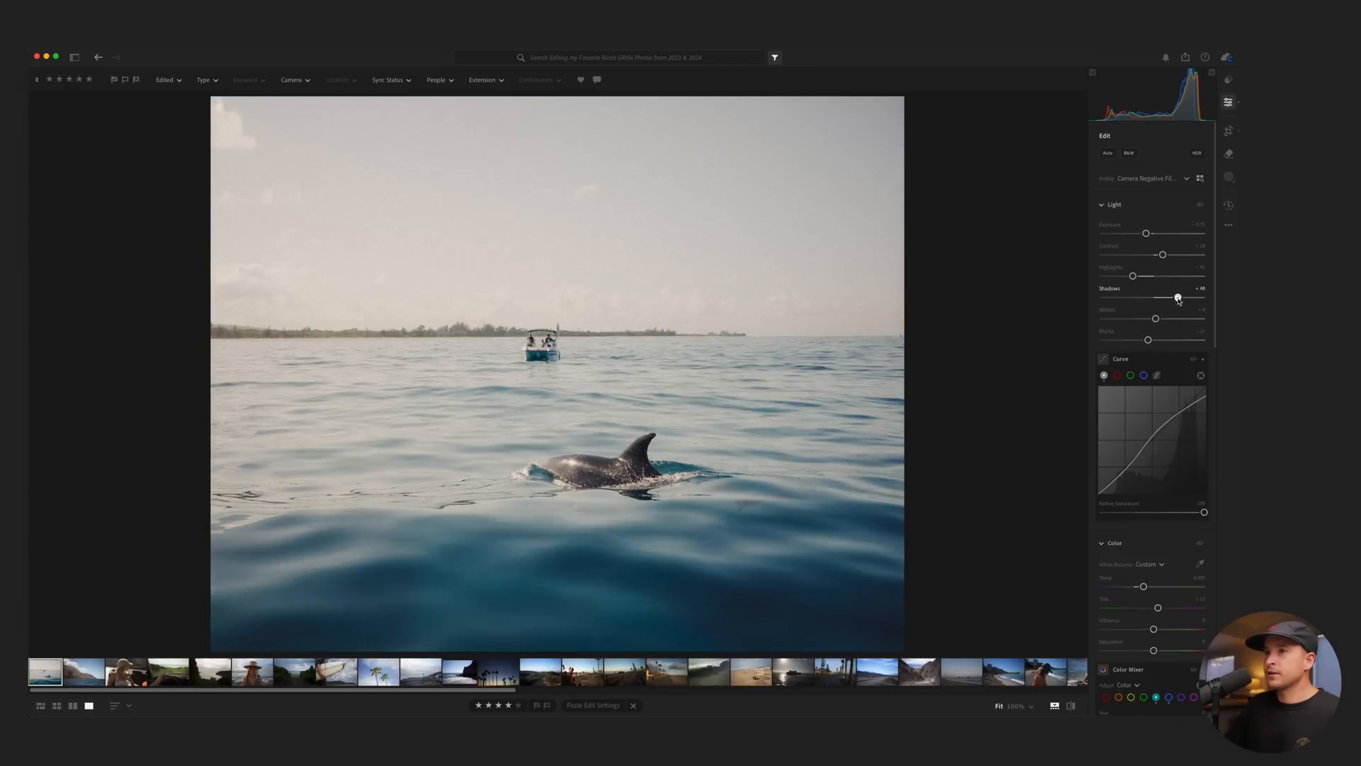
{"action": "key", "text": "backslash"}
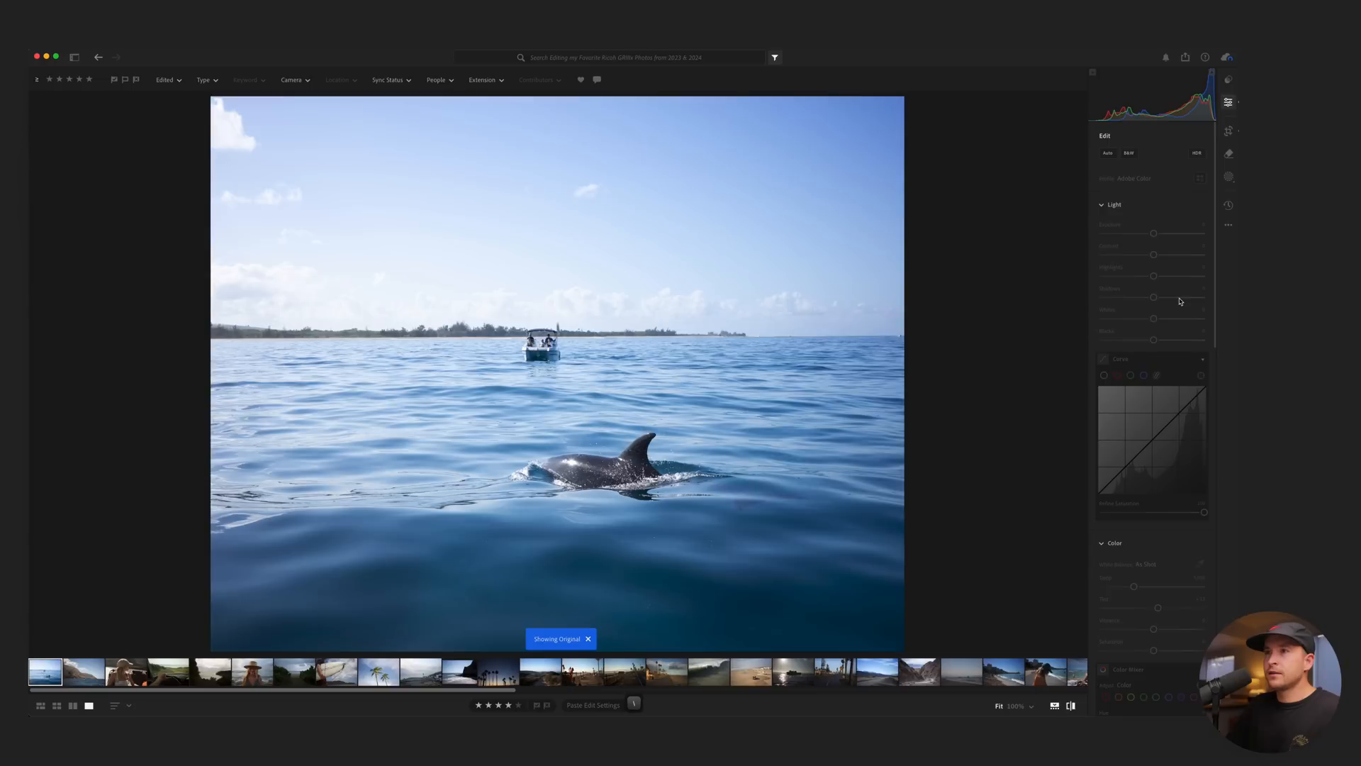
{"action": "key", "text": "backslash"}
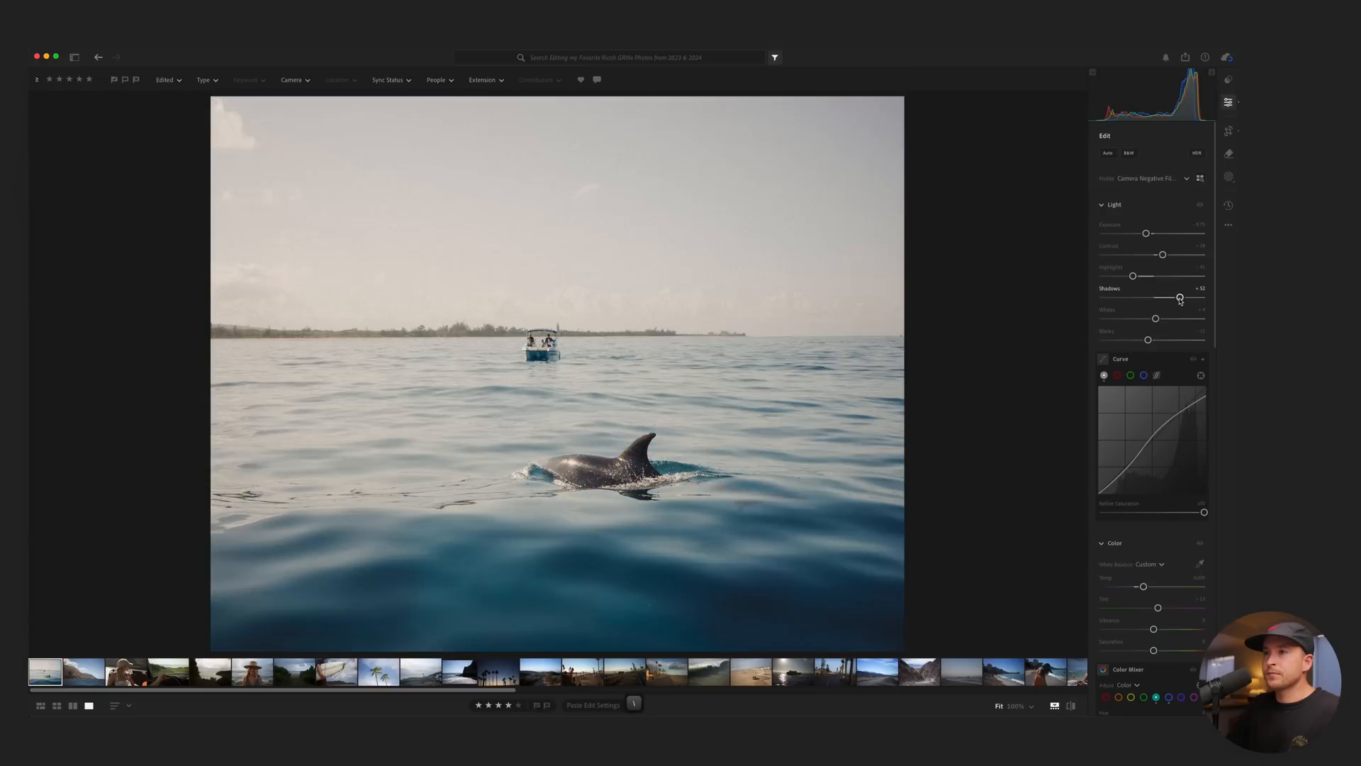
Set the white balance temperature to 5600 and ease the shadows back slightly.
{"action": "scroll", "coordinate": [1191, 369], "scroll_direction": "down", "scroll_amount": 5}
{"action": "left_click", "coordinate": [1197, 392]}
{"action": "type", "text": "5600"}
{"action": "key", "text": "Return"}
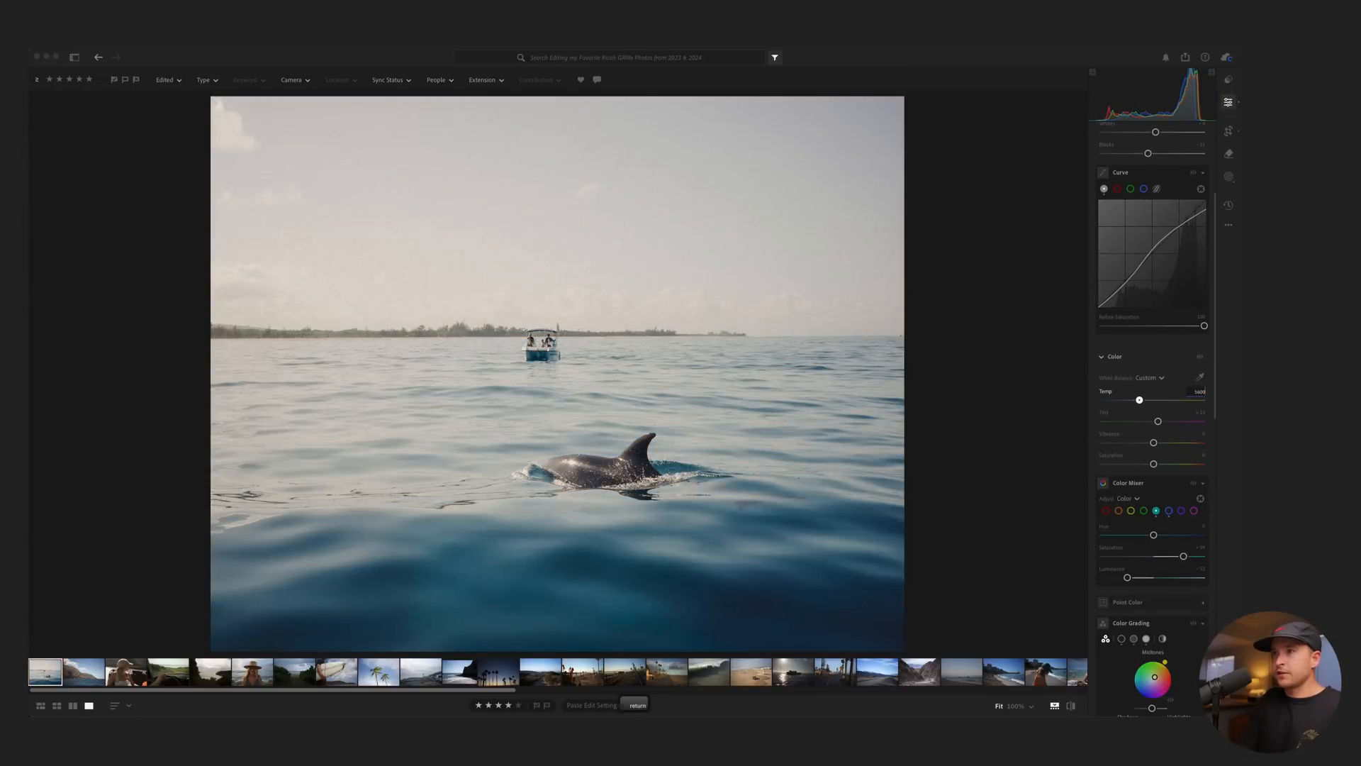
{"action": "scroll", "coordinate": [1186, 347], "scroll_direction": "up", "scroll_amount": 5}
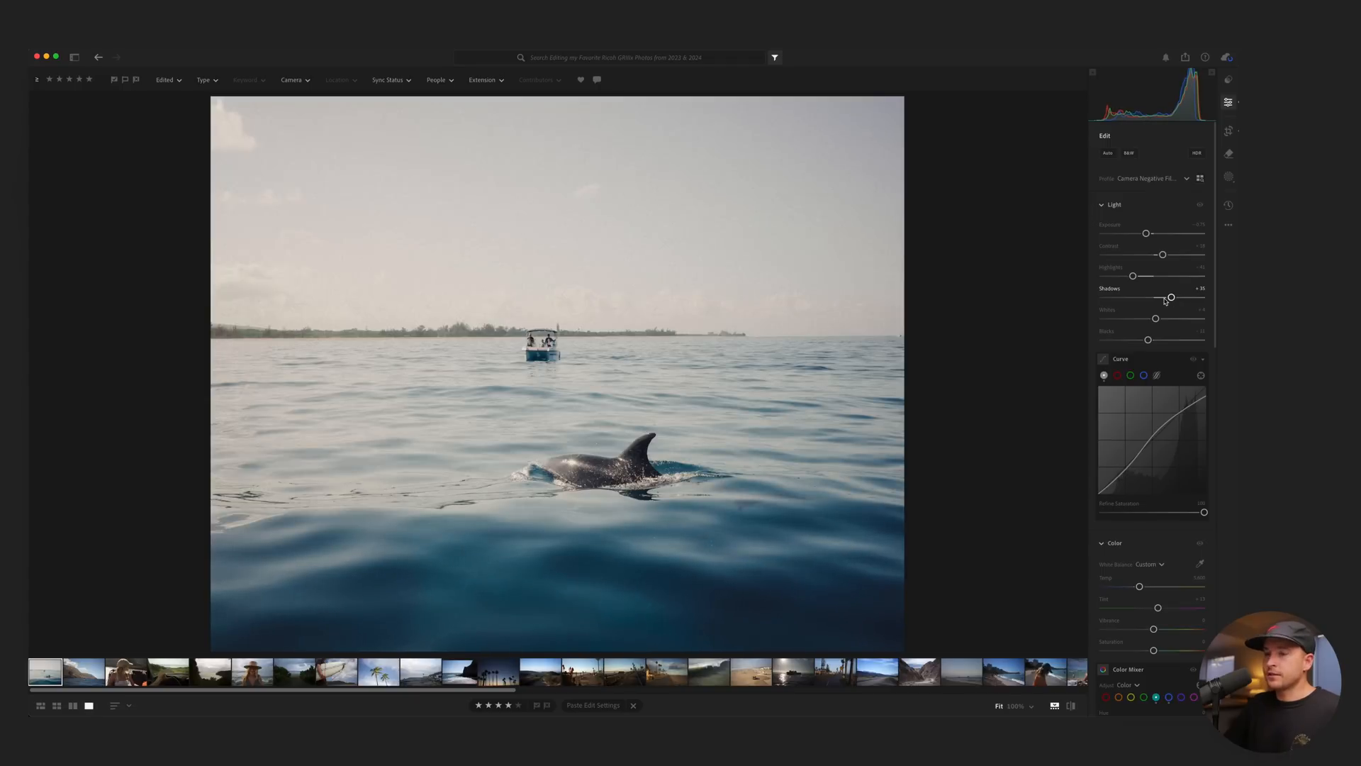
Compare the finished dolphin edit with the original photo.
{"action": "key", "text": "backslash"}
{"action": "key", "text": "backslash"}
{"action": "key", "text": "backslash"}
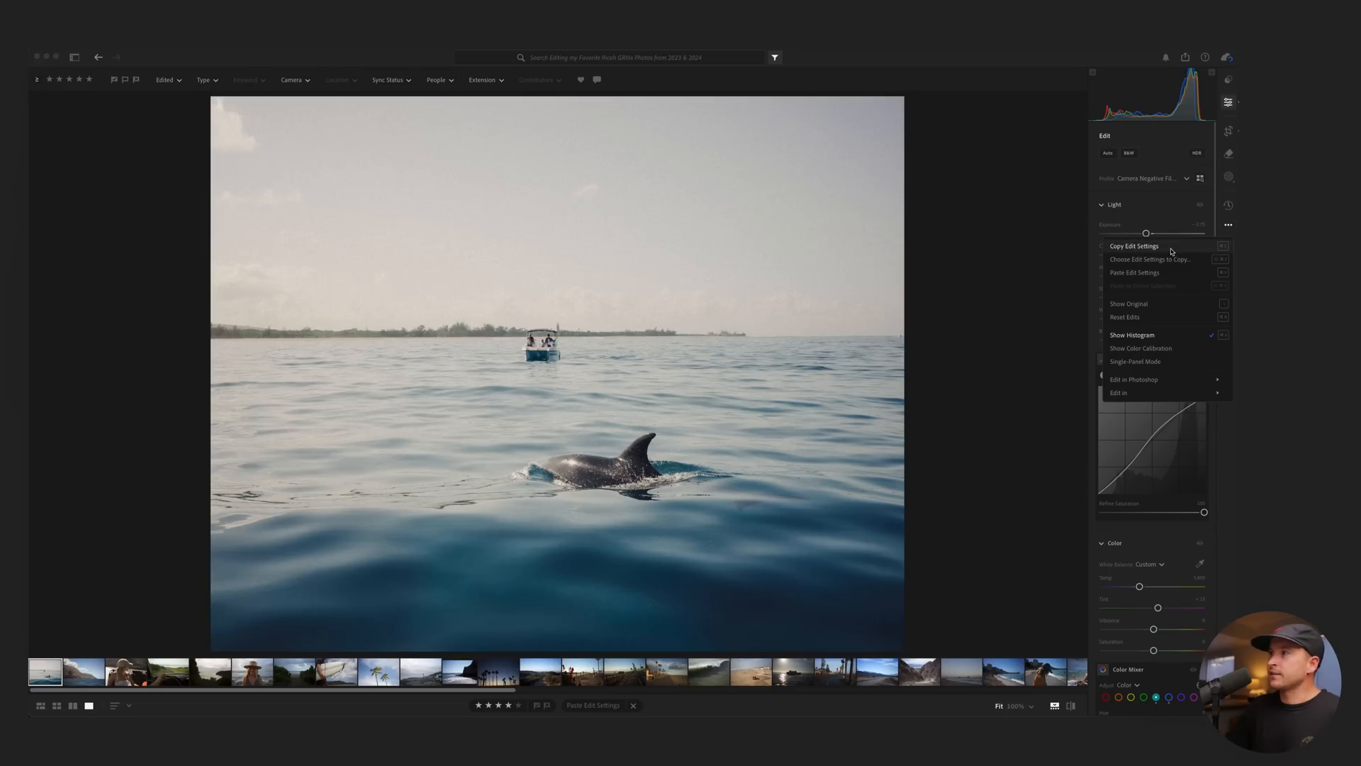
Choose the edit settings to copy from the dolphin photo, keeping profile, crop, light, color, effects, detail and optics included, and copy them.
{"action": "left_click", "coordinate": [1159, 260]}
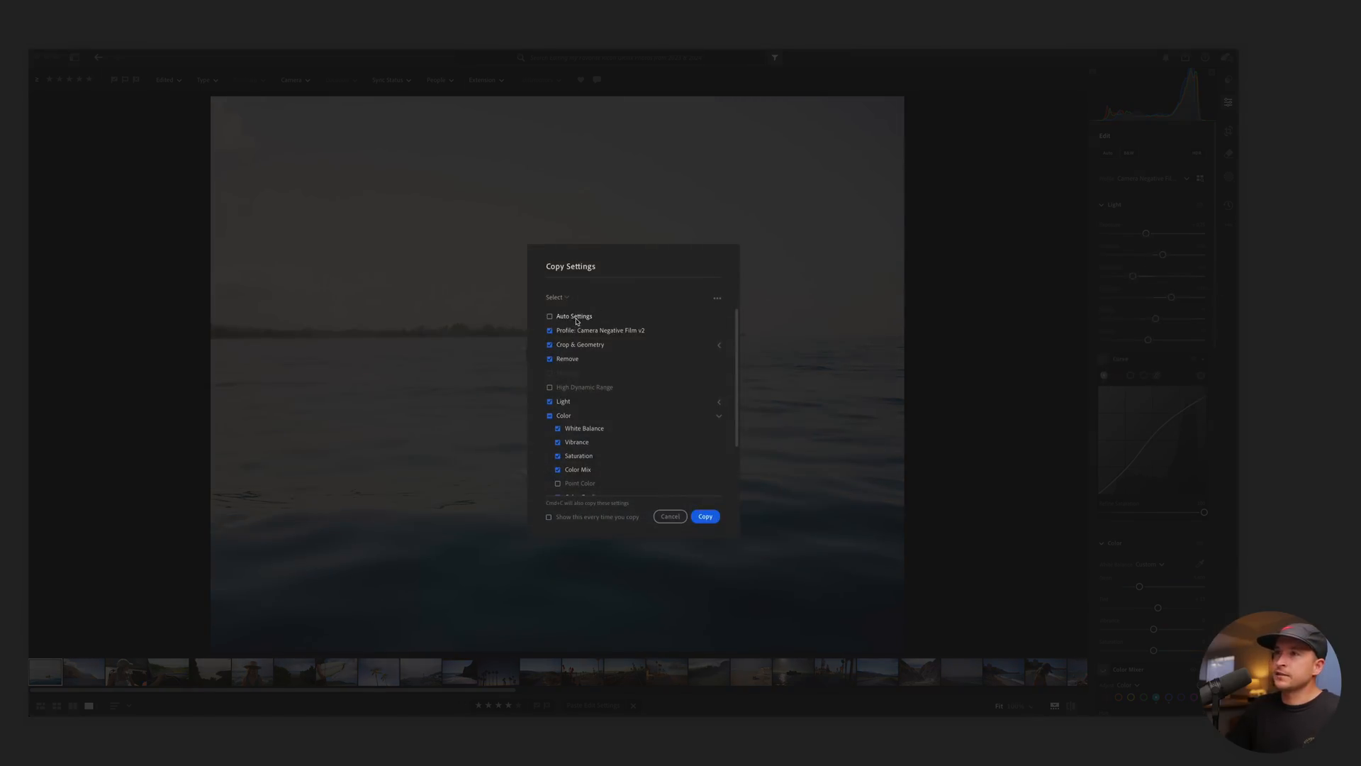
{"action": "scroll", "coordinate": [556, 404], "scroll_direction": "down", "scroll_amount": 3}
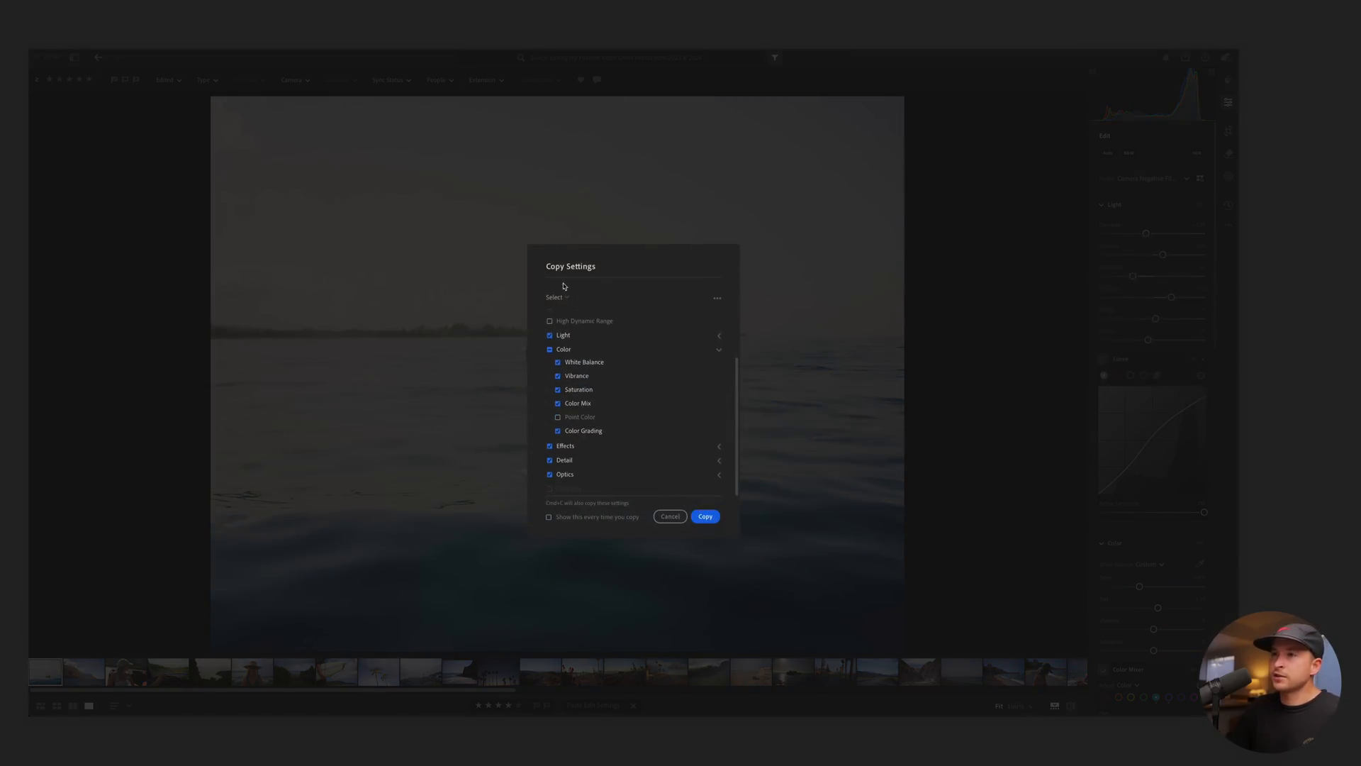
{"action": "left_click", "coordinate": [705, 516]}
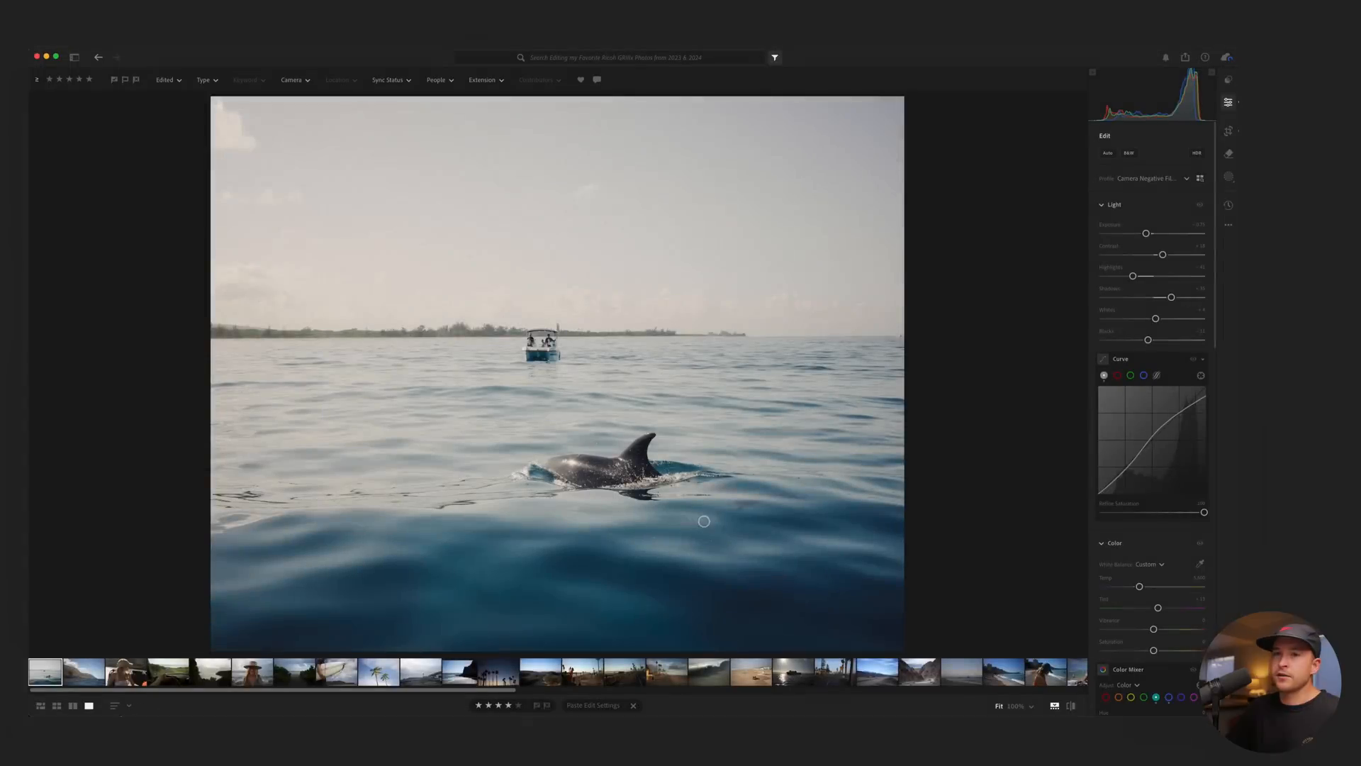
Apply the copied edit settings to the sea cliff photo and check its crop.
{"action": "left_click", "coordinate": [86, 677]}
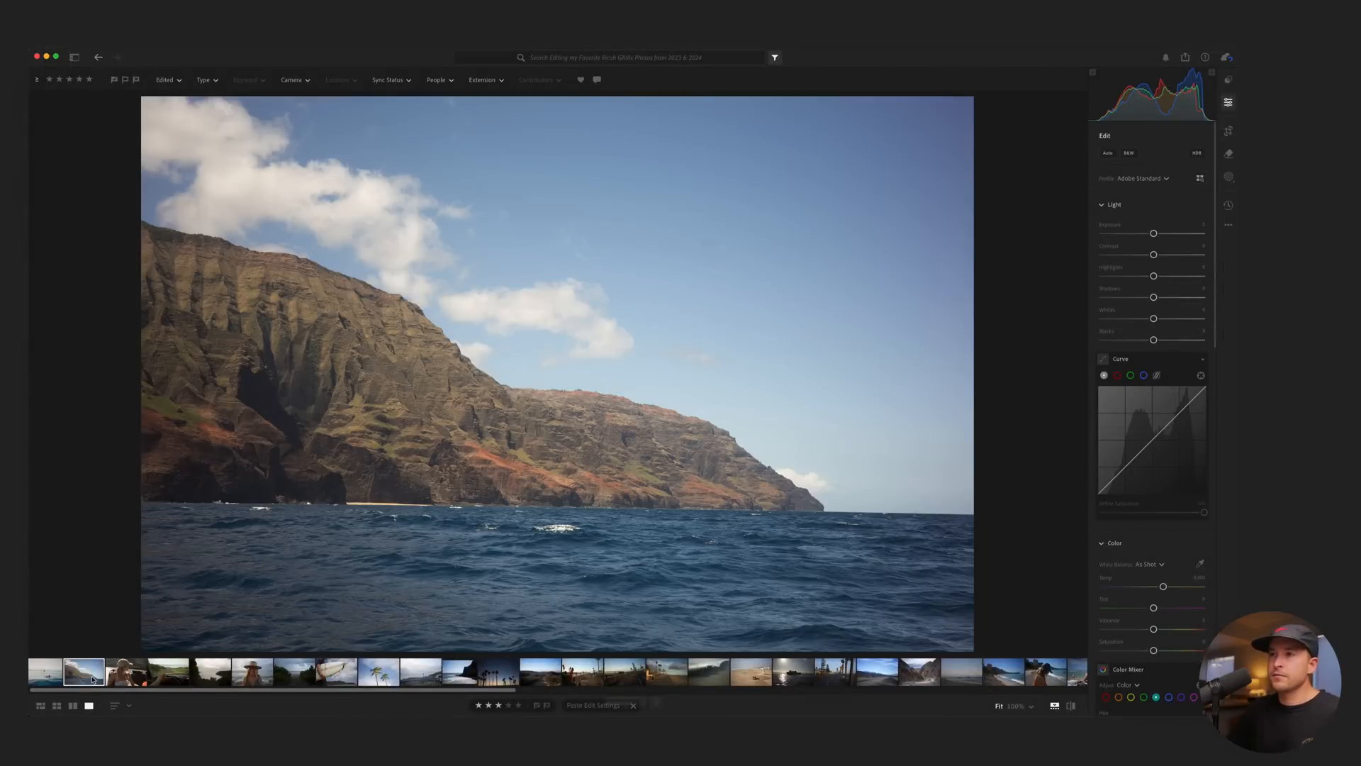
{"action": "key", "text": "super+v"}
{"action": "key", "text": "c"}
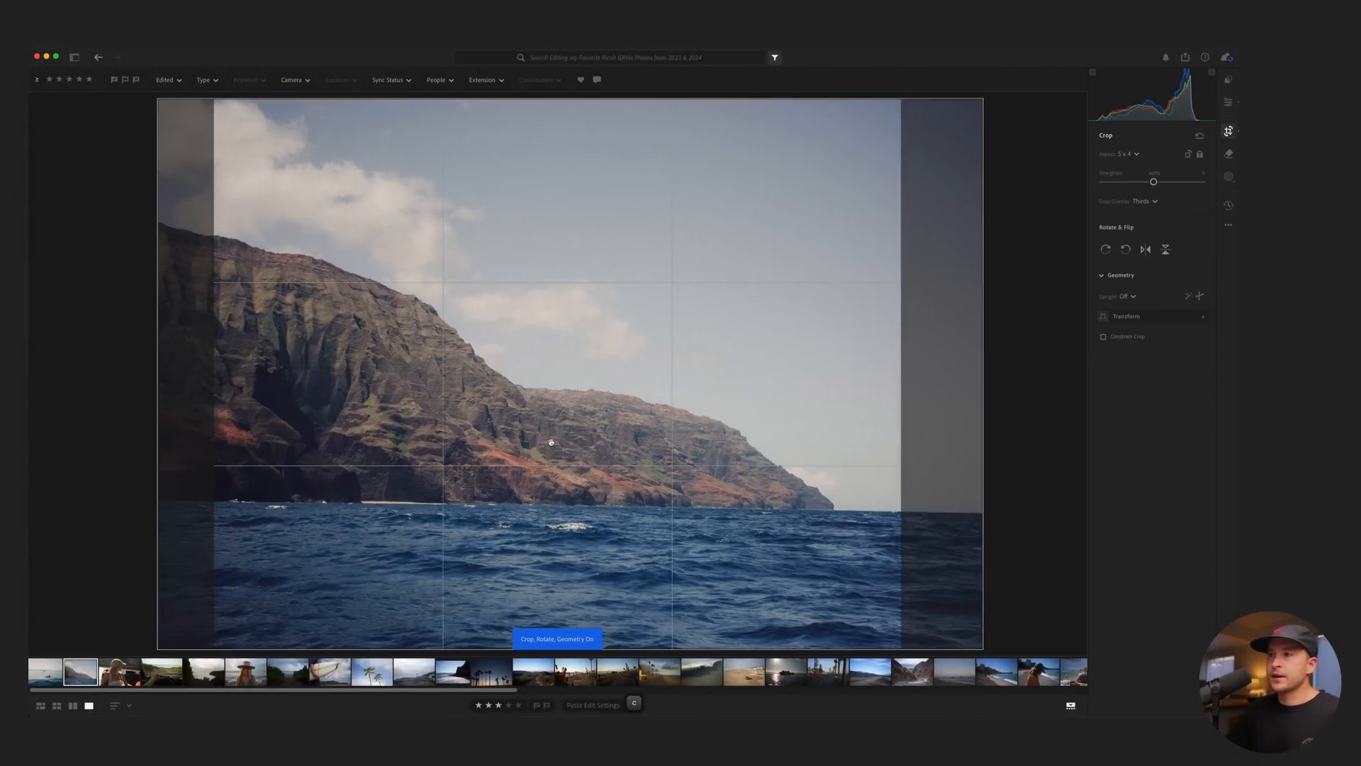
{"action": "key", "text": "e"}
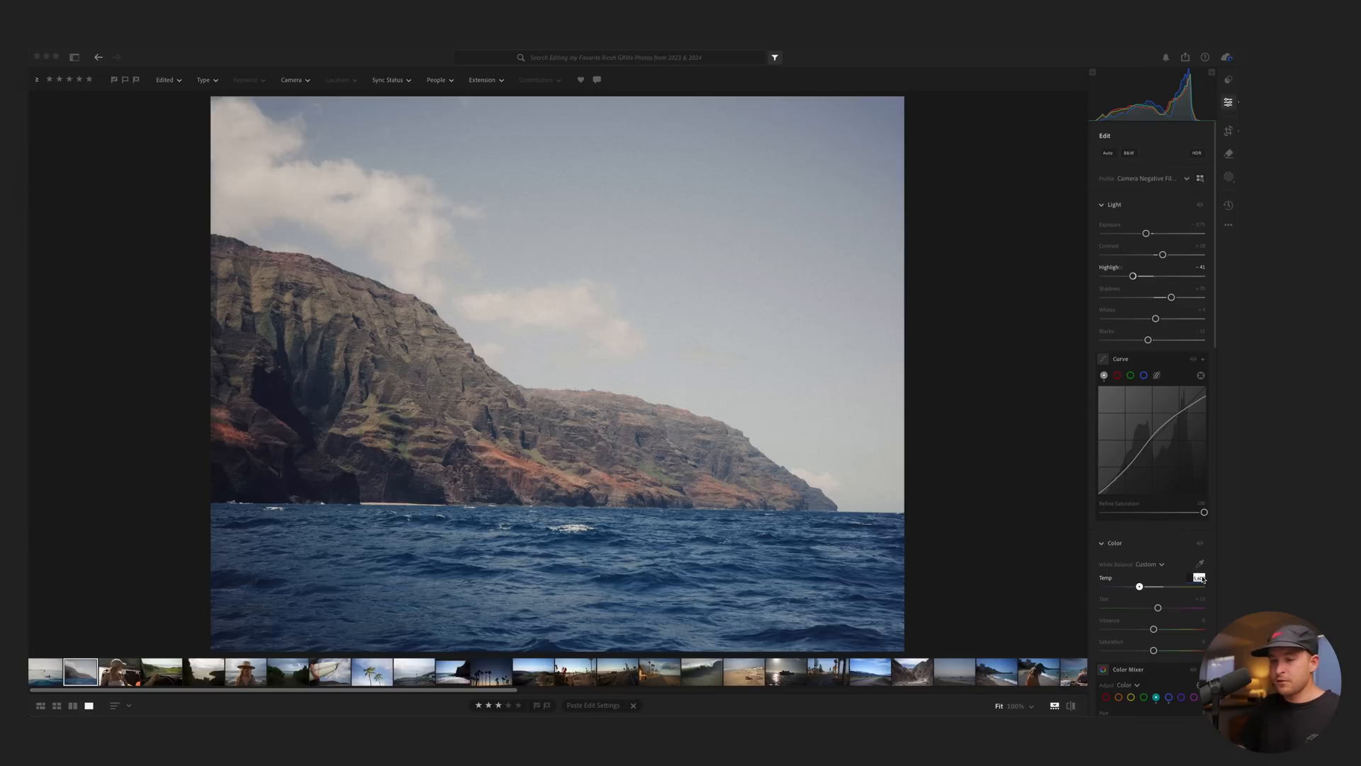
Reposition the sea cliff photo within its crop frame to include slightly more of the cliff.
{"action": "key", "text": "c"}
{"action": "left_click_drag", "start_coordinate": [521, 463], "coordinate": [539, 462]}
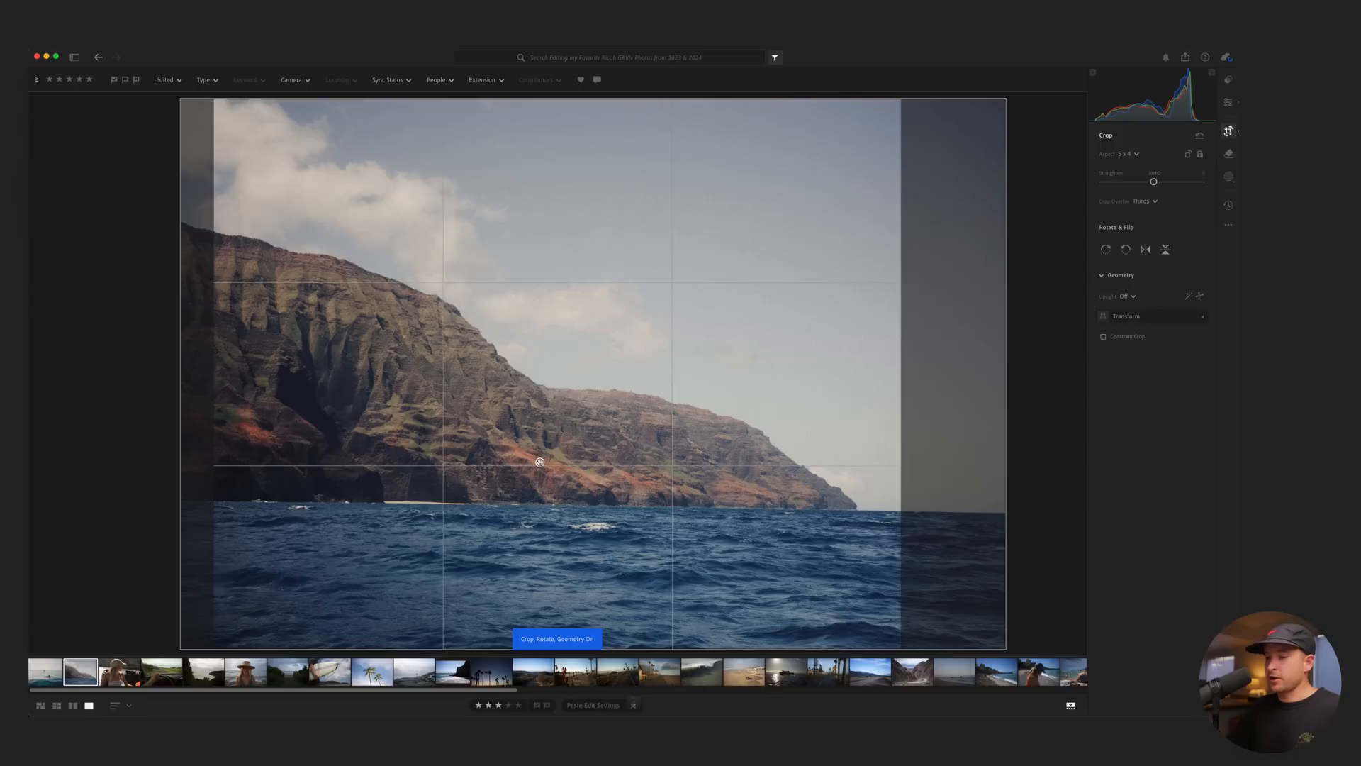
{"action": "key", "text": "Return"}
Warm the cliff photo's white balance temperature and compare the edit with the original.
{"action": "mouse_move", "coordinate": [1149, 460]}
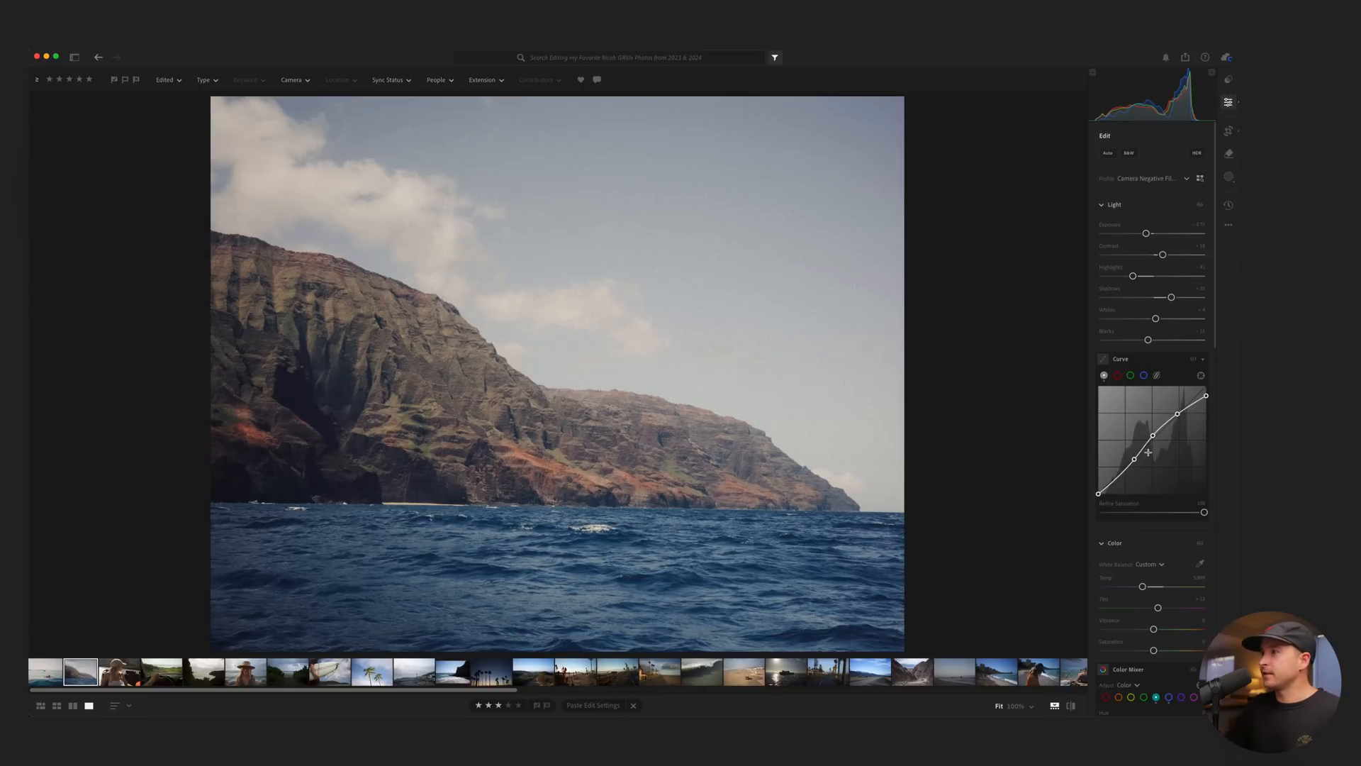
{"action": "left_click_drag", "start_coordinate": [1142, 586], "coordinate": [1154, 587]}
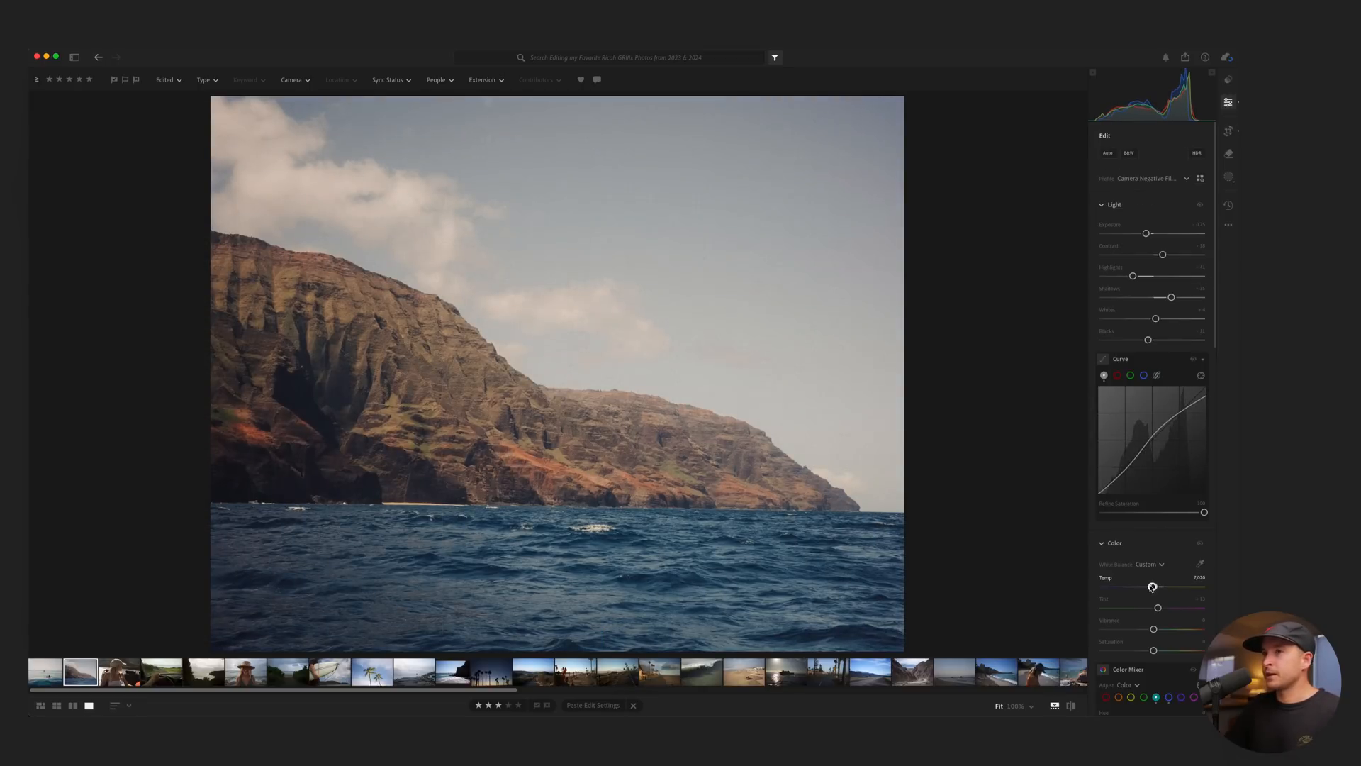
{"action": "key", "text": "backslash"}
{"action": "key", "text": "backslash"}
{"action": "key", "text": "backslash"}
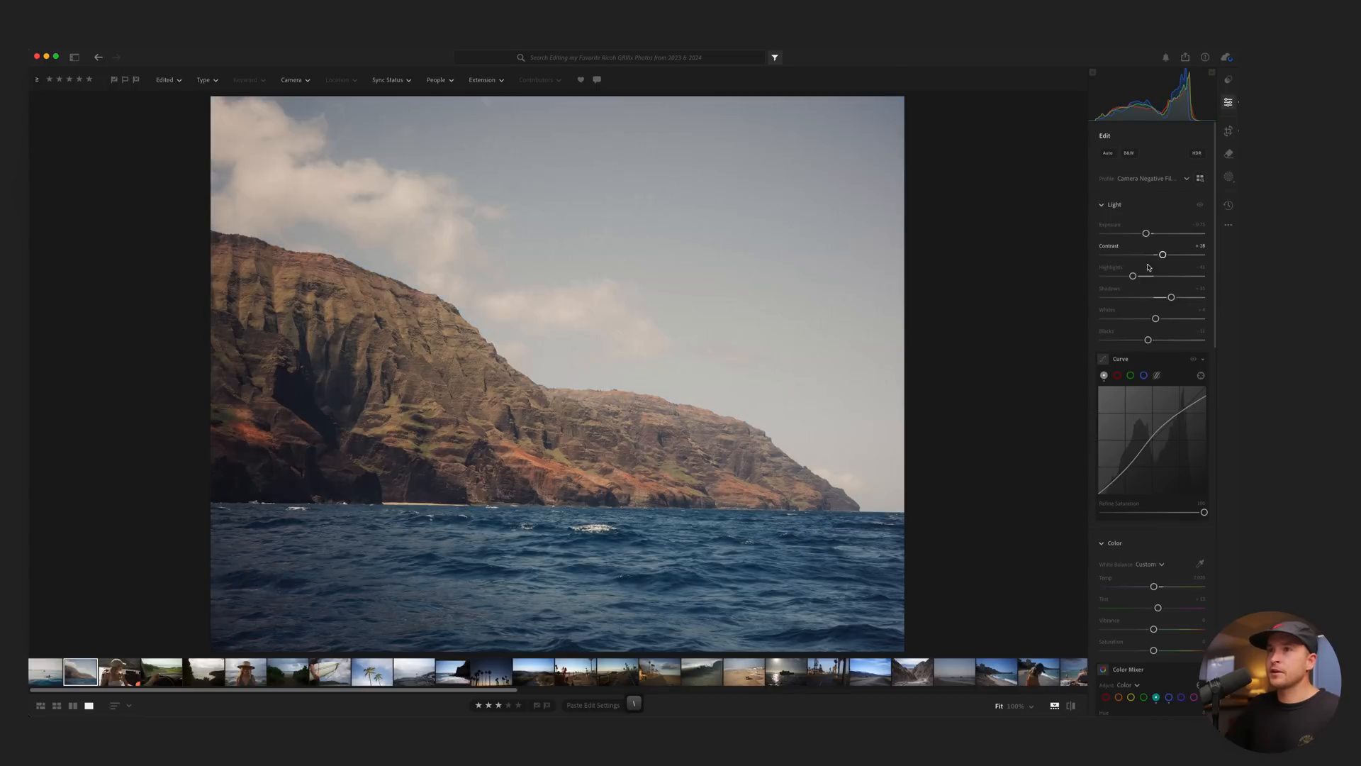
{"action": "key", "text": "backslash"}
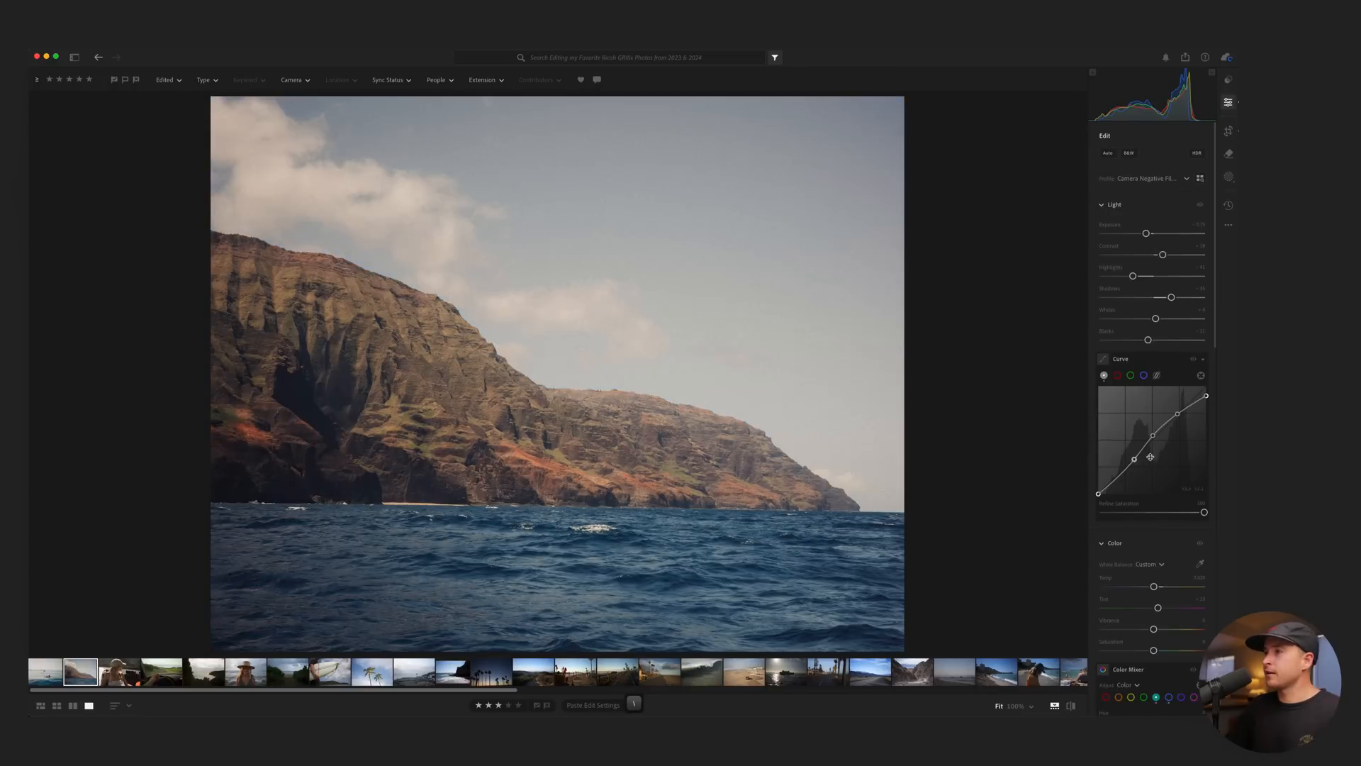
Reshape the cliff photo's tone curve with brighter highlights and a lower shadow point, and compare it with the original.
{"action": "left_click_drag", "start_coordinate": [1206, 395], "coordinate": [1121, 476]}
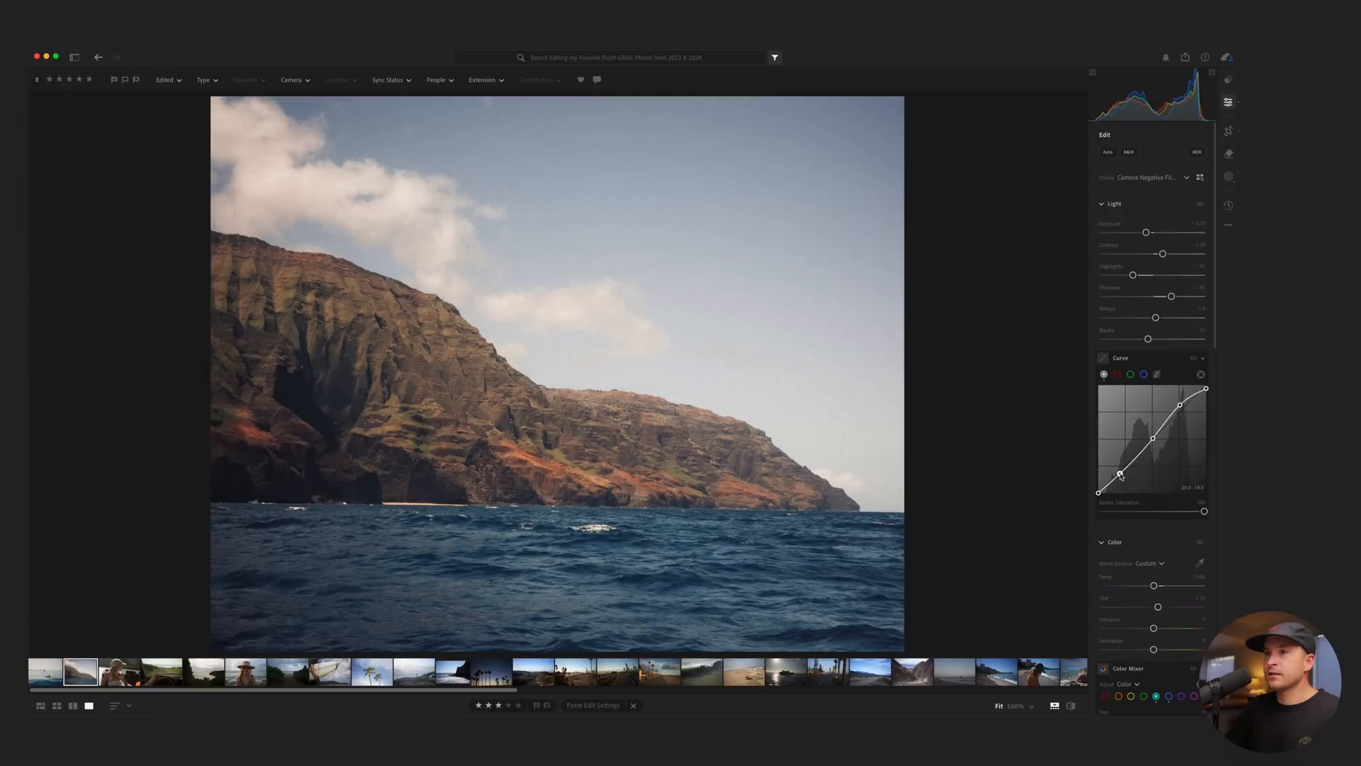
{"action": "key", "text": "backslash"}
{"action": "key", "text": "backslash"}
{"action": "key", "text": "backslash"}
{"action": "key", "text": "backslash"}
Apply the copied edit settings to the photo of the woman in the cap and adjust its crop.
{"action": "scroll", "coordinate": [1114, 387], "scroll_direction": "down", "scroll_amount": 5}
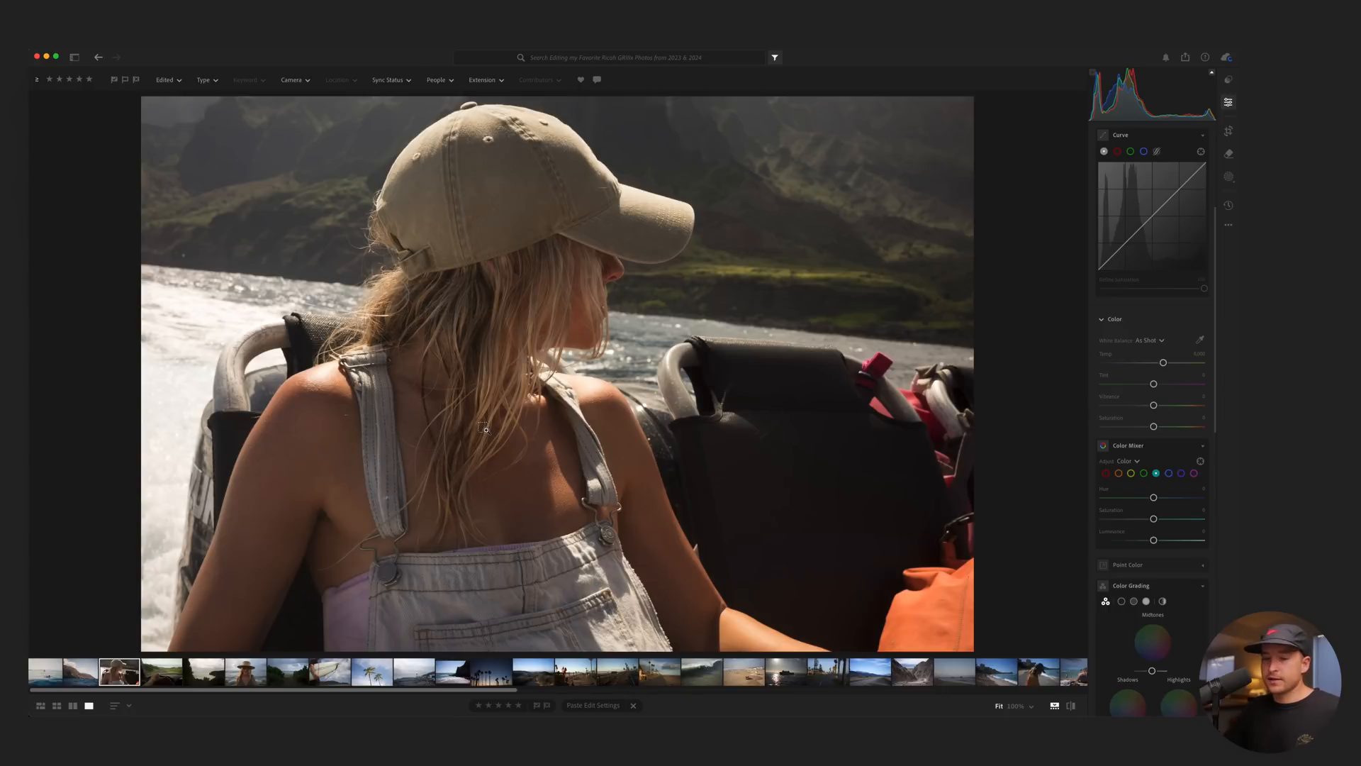
{"action": "key", "text": "super+v"}
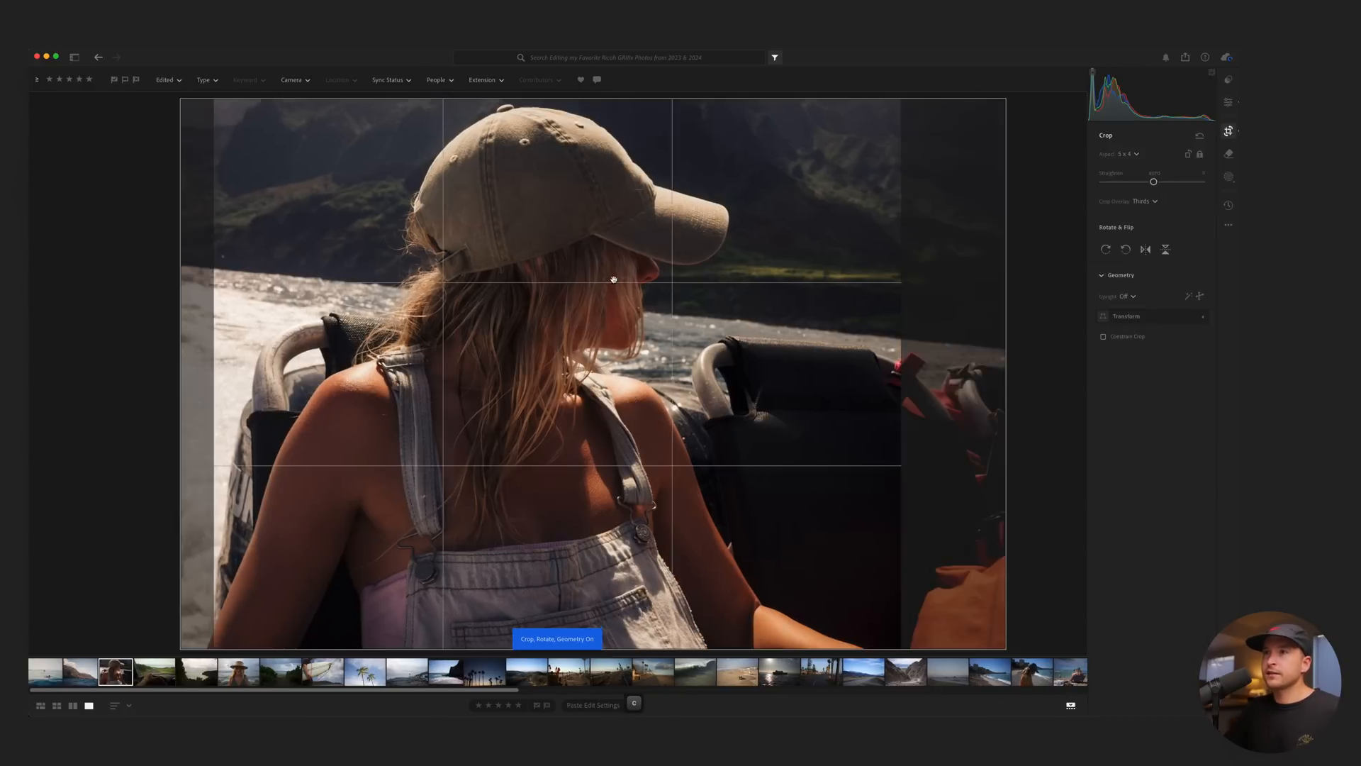
{"action": "key", "text": "c"}
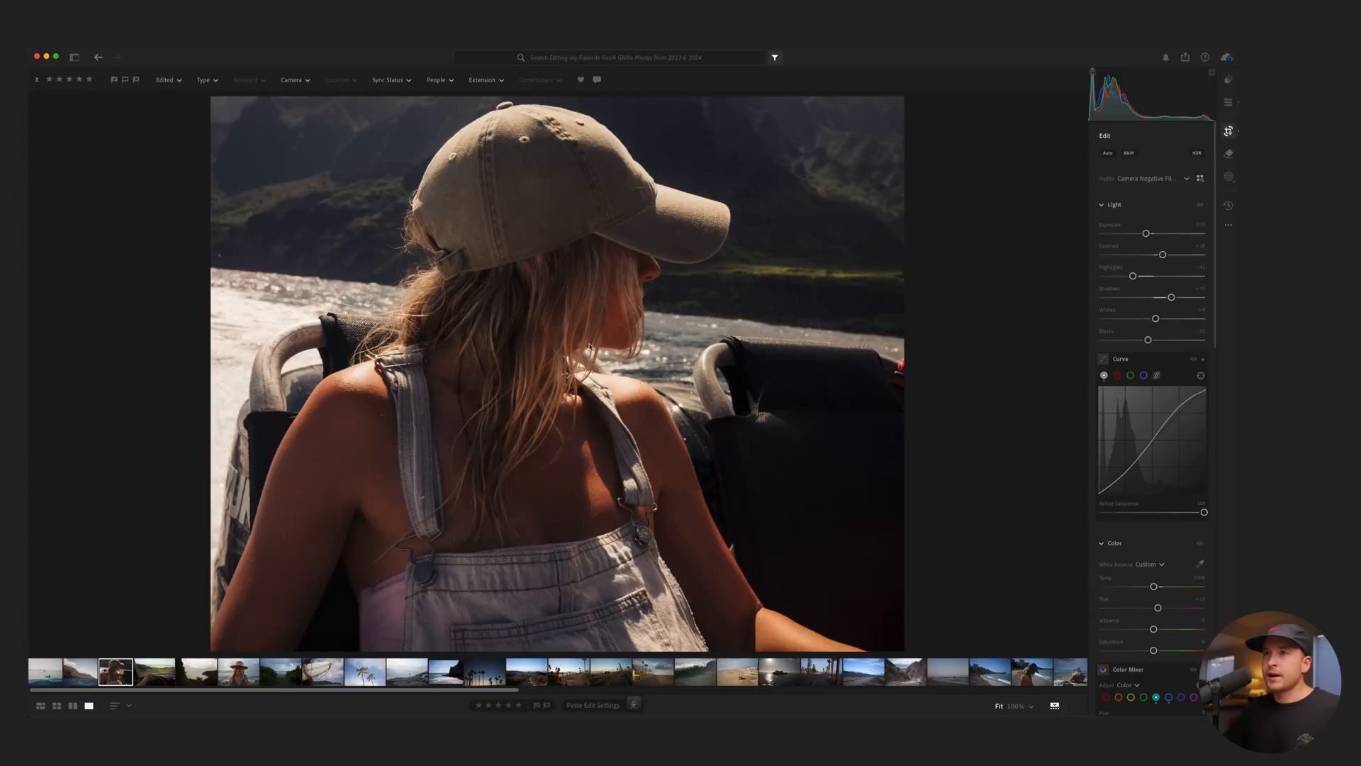
{"action": "key", "text": "Return"}
Raise the portrait's exposure and lower its highlights to -100, comparing the edit with the original.
{"action": "left_click_drag", "start_coordinate": [1145, 233], "coordinate": [1079, 277]}
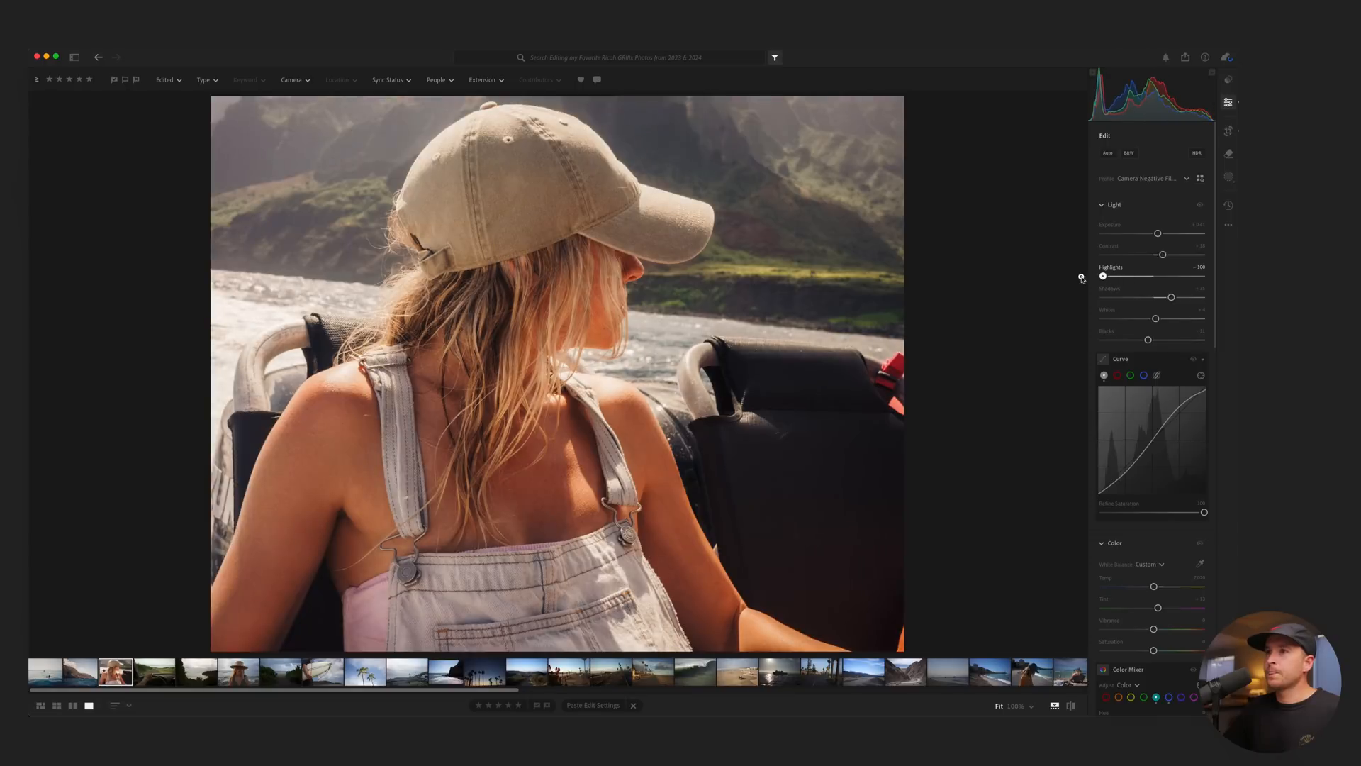
{"action": "key", "text": "backslash"}
{"action": "key", "text": "backslash"}
{"action": "key", "text": "backslash"}
{"action": "key", "text": "backslash"}
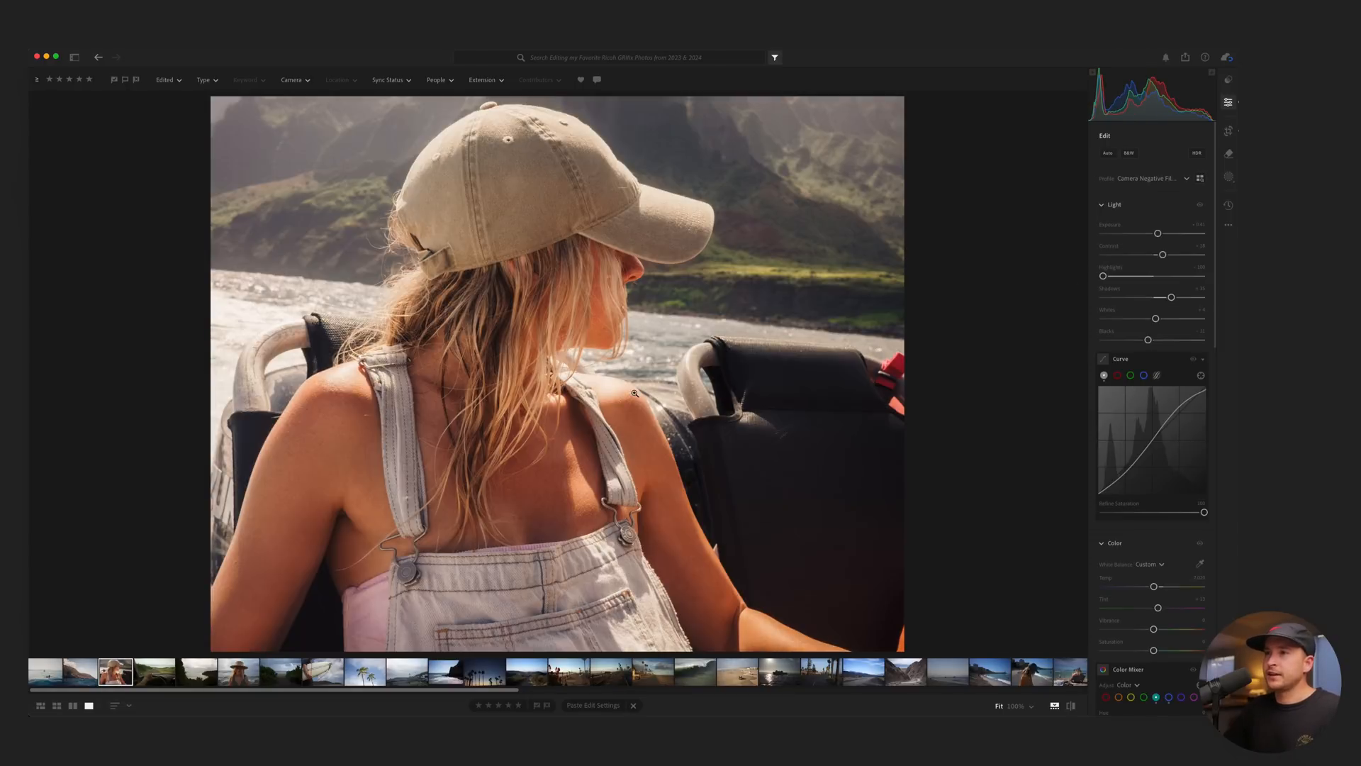
Raise the portrait's whites slightly and lower the white end of its tone curve, comparing the edit with the original.
{"action": "left_click_drag", "start_coordinate": [1156, 320], "coordinate": [1160, 320]}
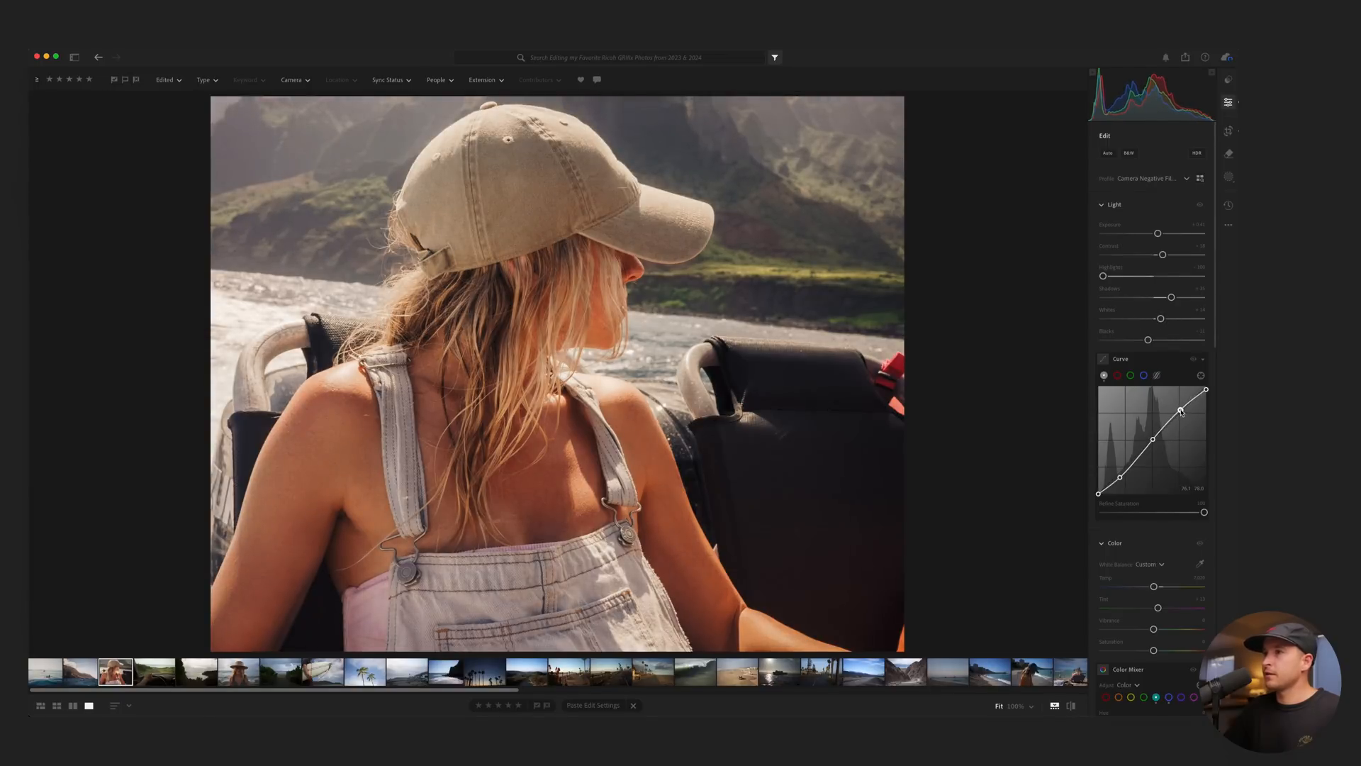
{"action": "left_click_drag", "start_coordinate": [1206, 389], "coordinate": [1205, 396]}
{"action": "key", "text": "backslash"}
{"action": "key", "text": "backslash"}
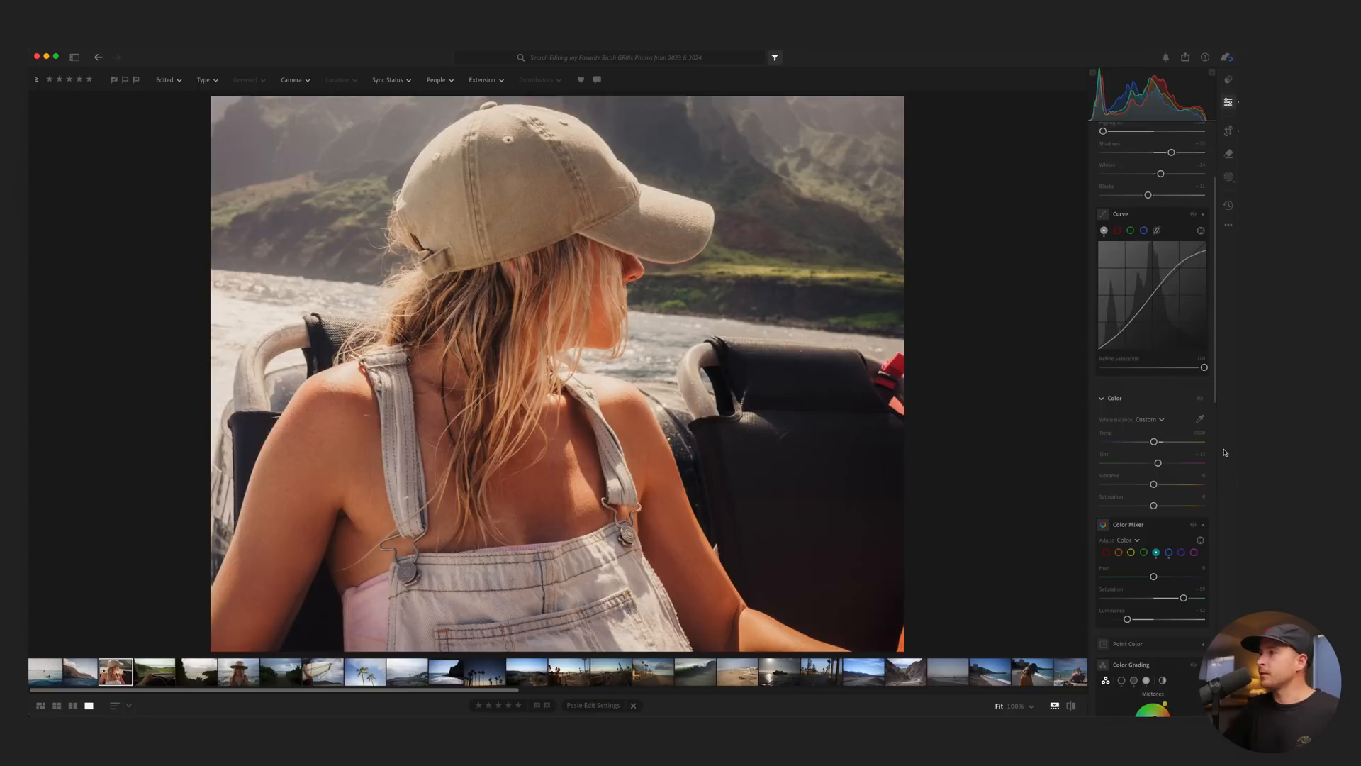
{"action": "key", "text": "backslash"}
{"action": "key", "text": "backslash"}
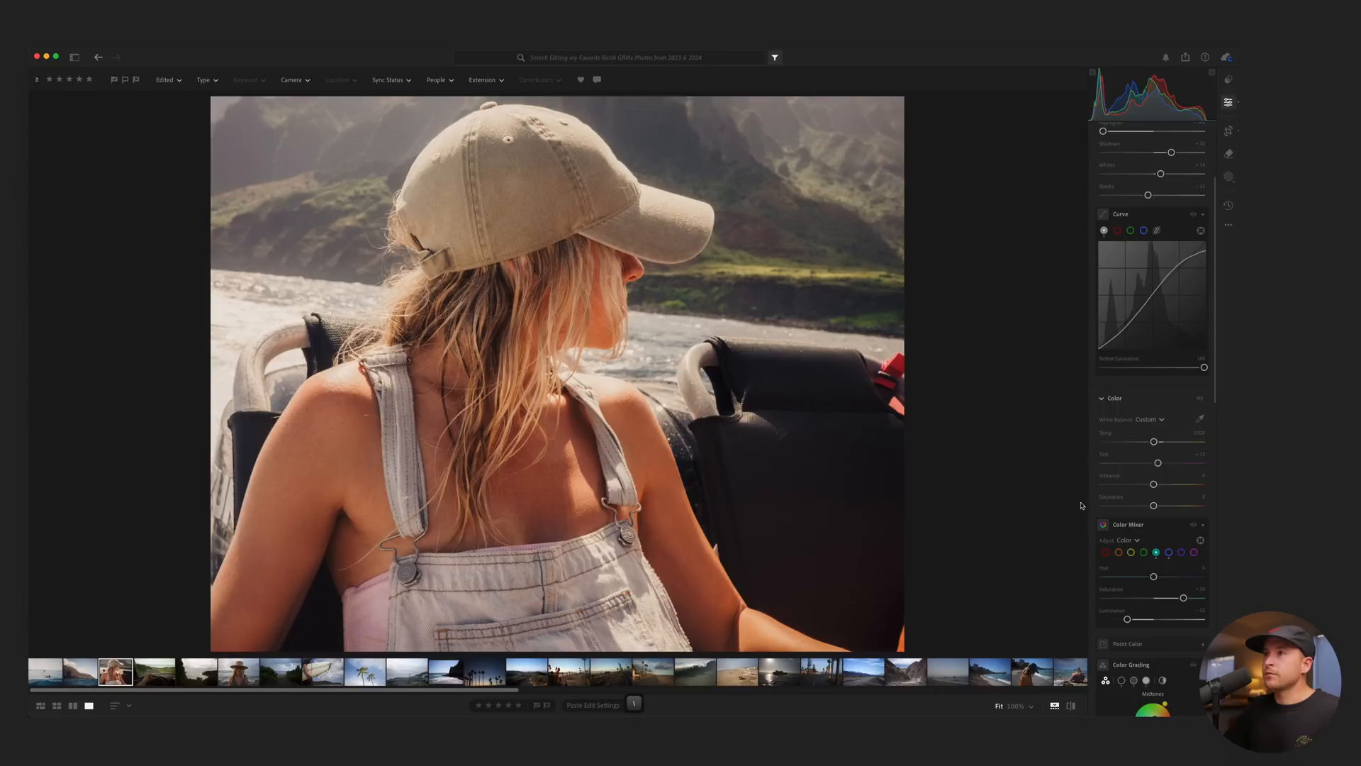
Reduce the saturation and luminance of the portrait's greens and slightly raise the saturation of its yellows.
{"action": "left_click", "coordinate": [1143, 551]}
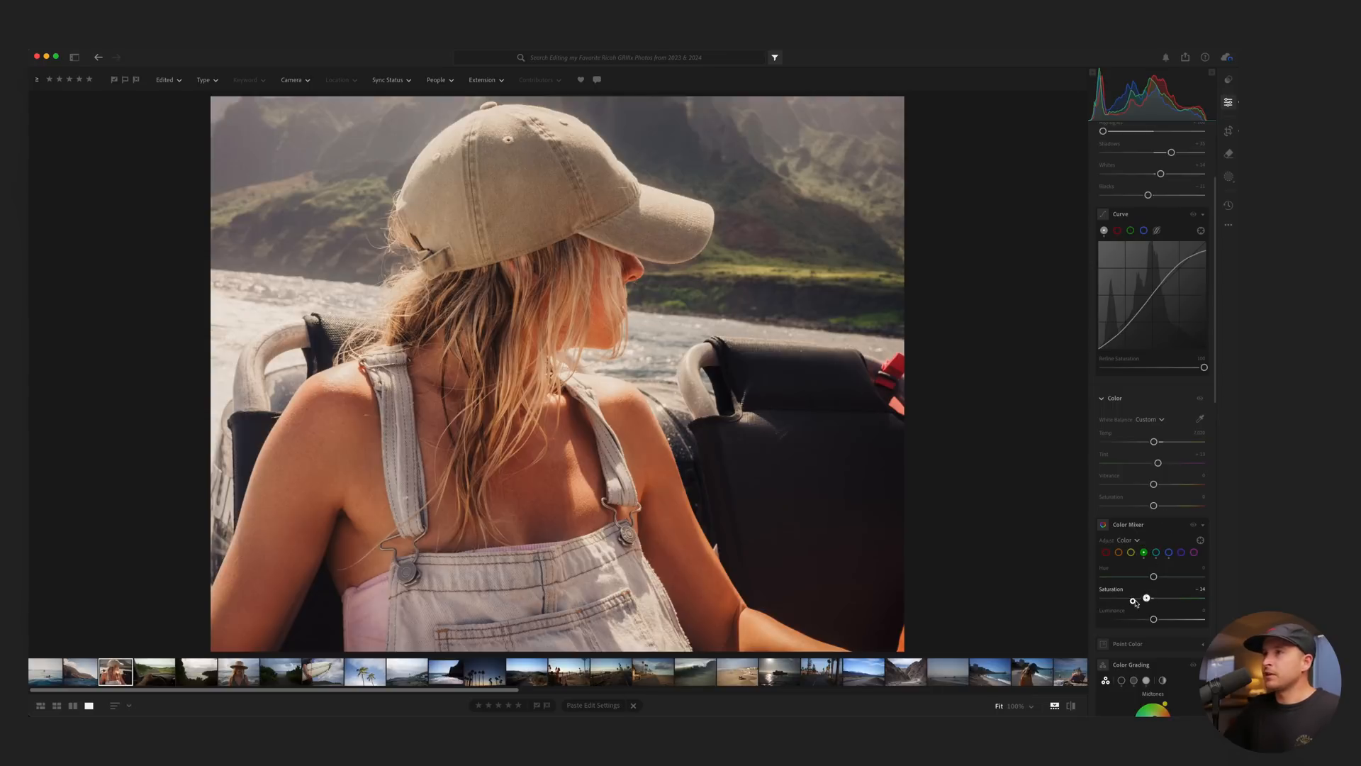
{"action": "left_click_drag", "start_coordinate": [1133, 601], "coordinate": [1135, 621]}
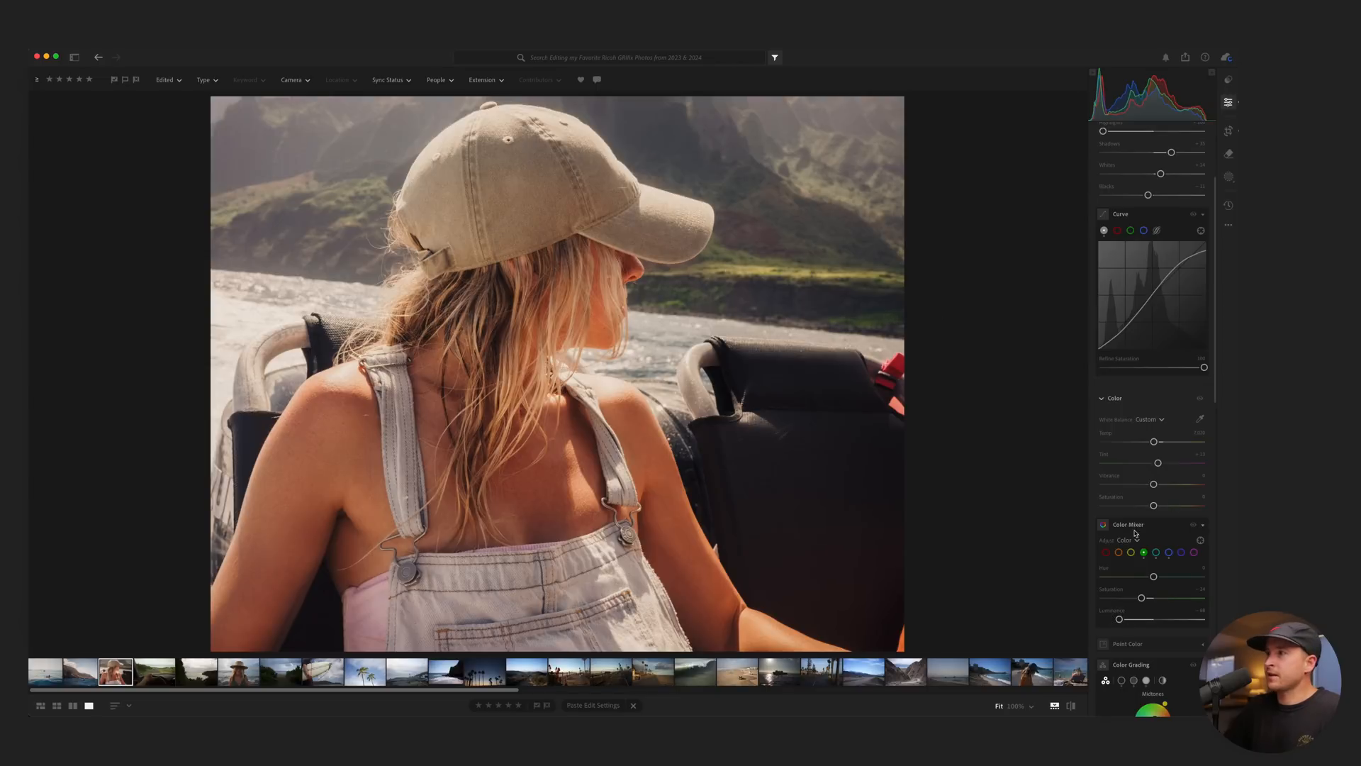
{"action": "left_click", "coordinate": [1131, 553]}
{"action": "mouse_move", "coordinate": [1155, 599]}
{"action": "left_mouse_down"}
{"action": "mouse_move", "coordinate": [1176, 600]}
{"action": "mouse_move", "coordinate": [1138, 600]}
{"action": "mouse_move", "coordinate": [1177, 600]}
{"action": "mouse_move", "coordinate": [1120, 601]}
{"action": "mouse_move", "coordinate": [1158, 601]}
{"action": "left_mouse_up"}
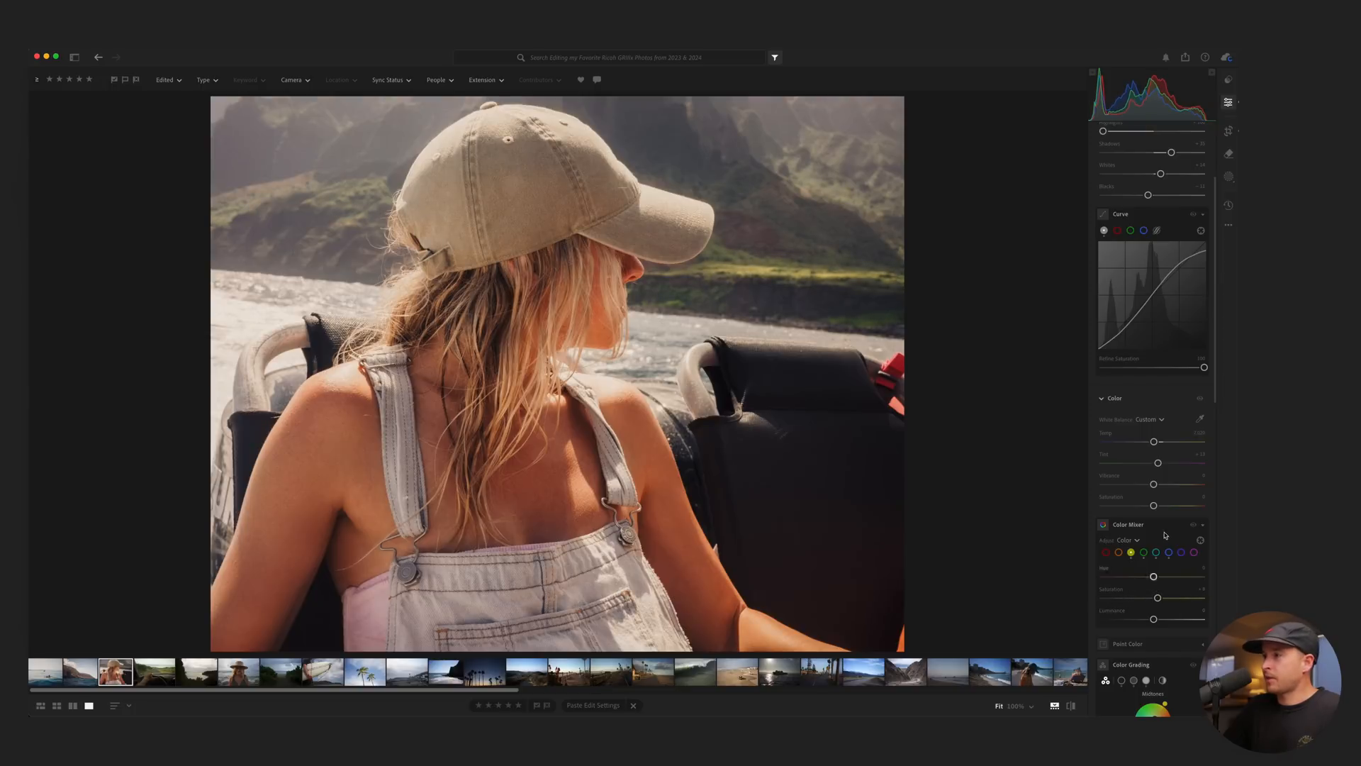
Slightly raise the saturation of the portrait's oranges and set their luminance to about +13, comparing the edit with the original.
{"action": "scroll", "coordinate": [1170, 539], "scroll_direction": "down", "scroll_amount": 3}
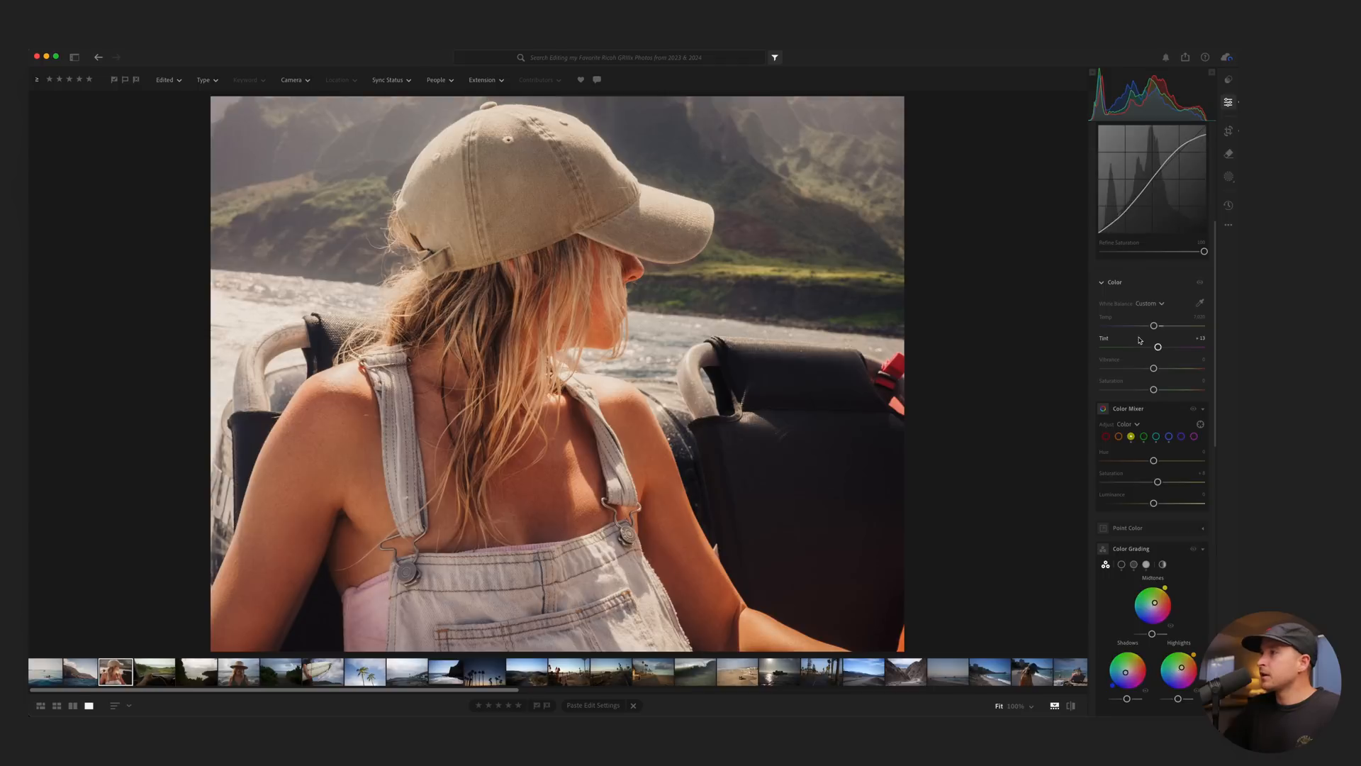
{"action": "left_click", "coordinate": [1118, 436]}
{"action": "mouse_move", "coordinate": [1162, 481]}
{"action": "left_mouse_down"}
{"action": "mouse_move", "coordinate": [1135, 483]}
{"action": "mouse_move", "coordinate": [1161, 483]}
{"action": "mouse_move", "coordinate": [1161, 504]}
{"action": "left_mouse_up"}
{"action": "key", "text": "backslash"}
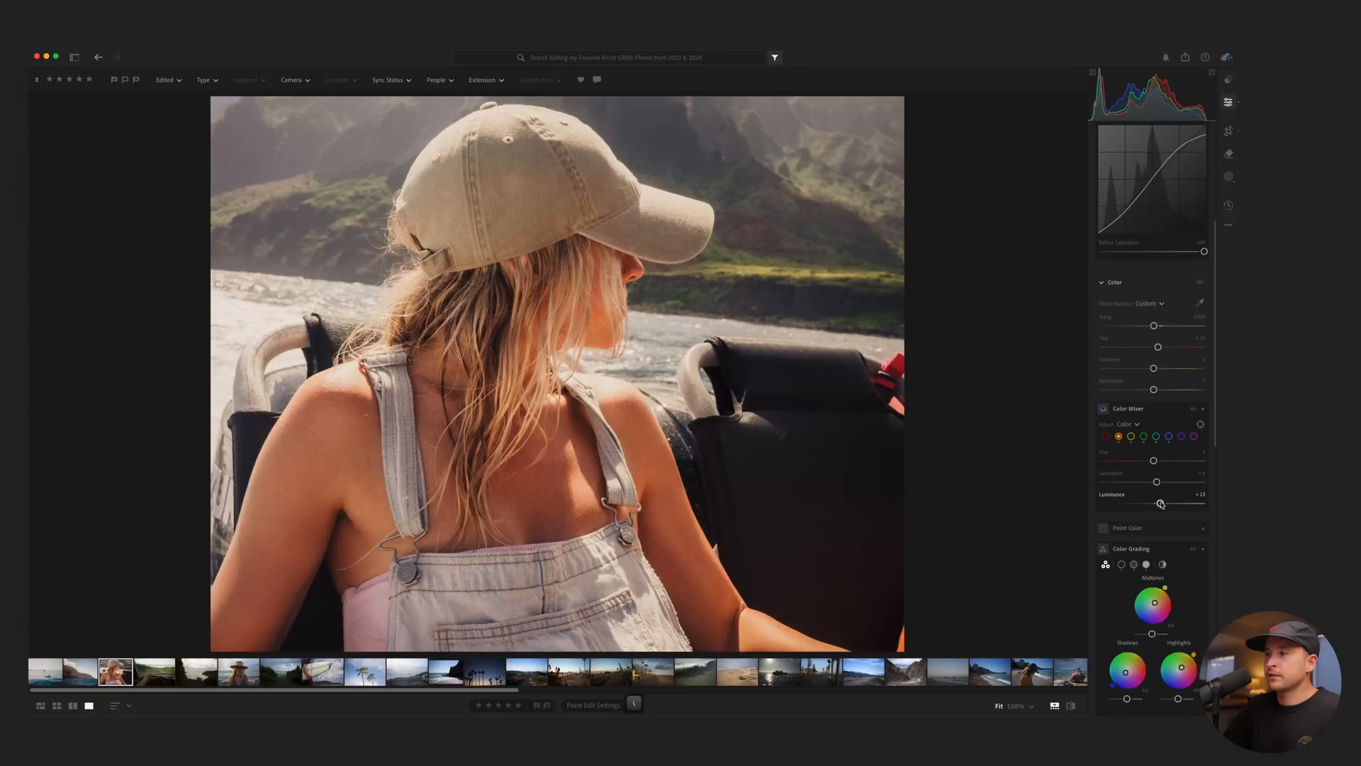
{"action": "mouse_move", "coordinate": [1192, 551]}
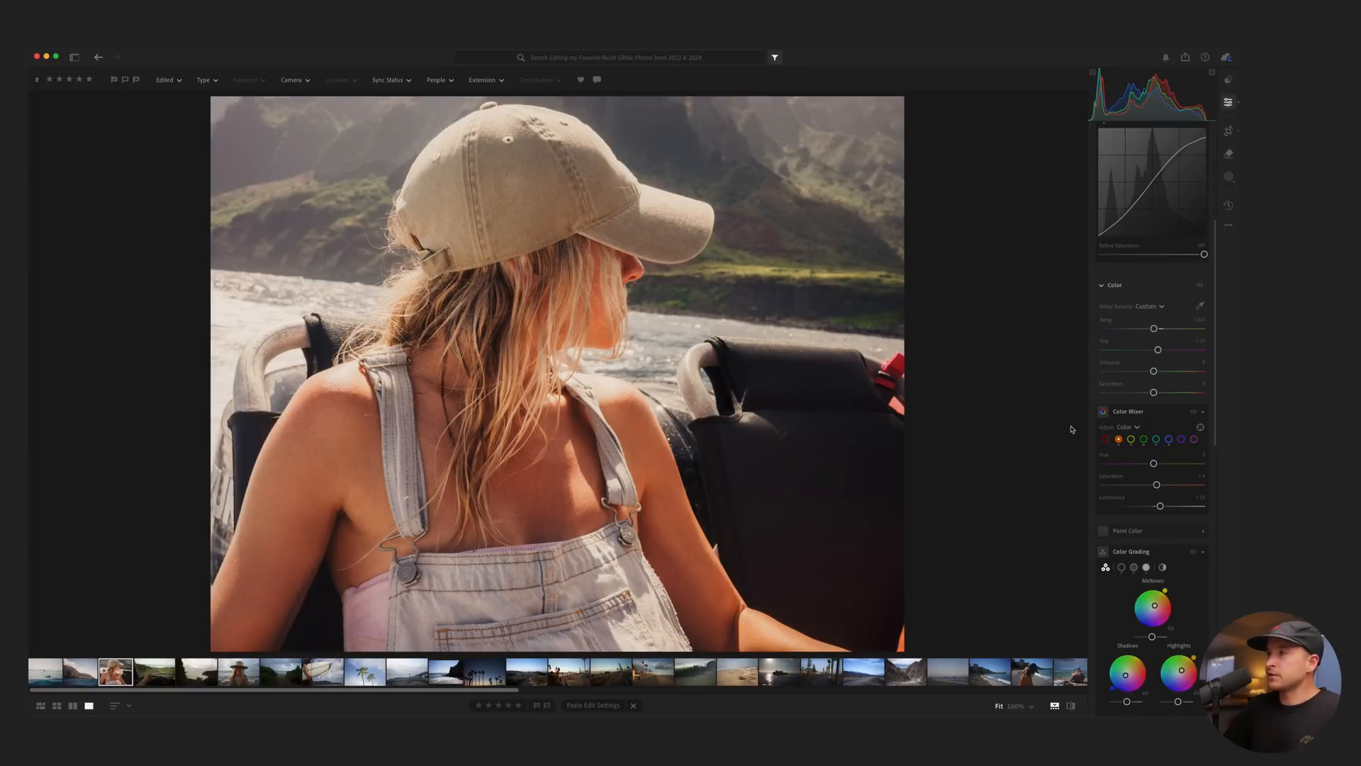
{"action": "scroll", "coordinate": [1155, 544], "scroll_direction": "down", "scroll_amount": 5}
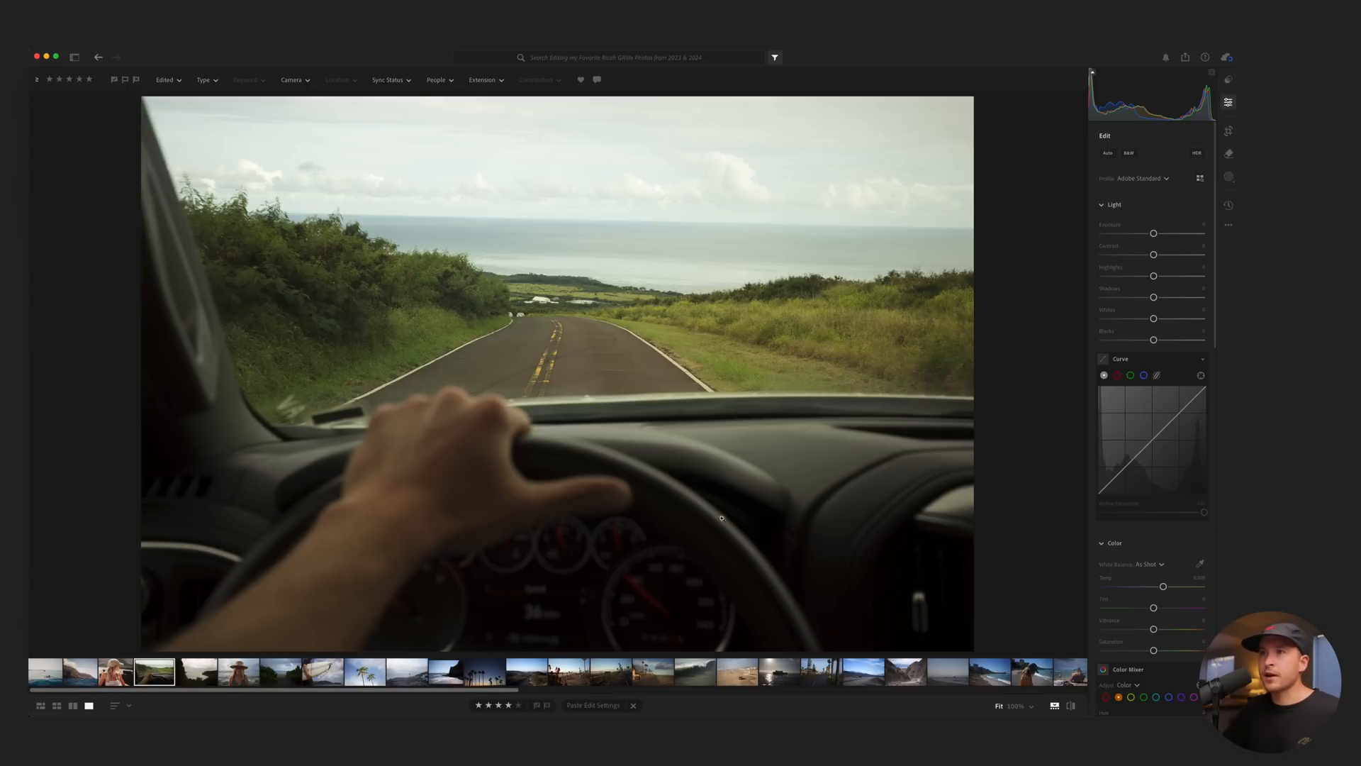
Apply the camera-matching Soft Monotone v2 profile to the driving photo and return to its edit settings.
{"action": "left_click", "coordinate": [1150, 176]}
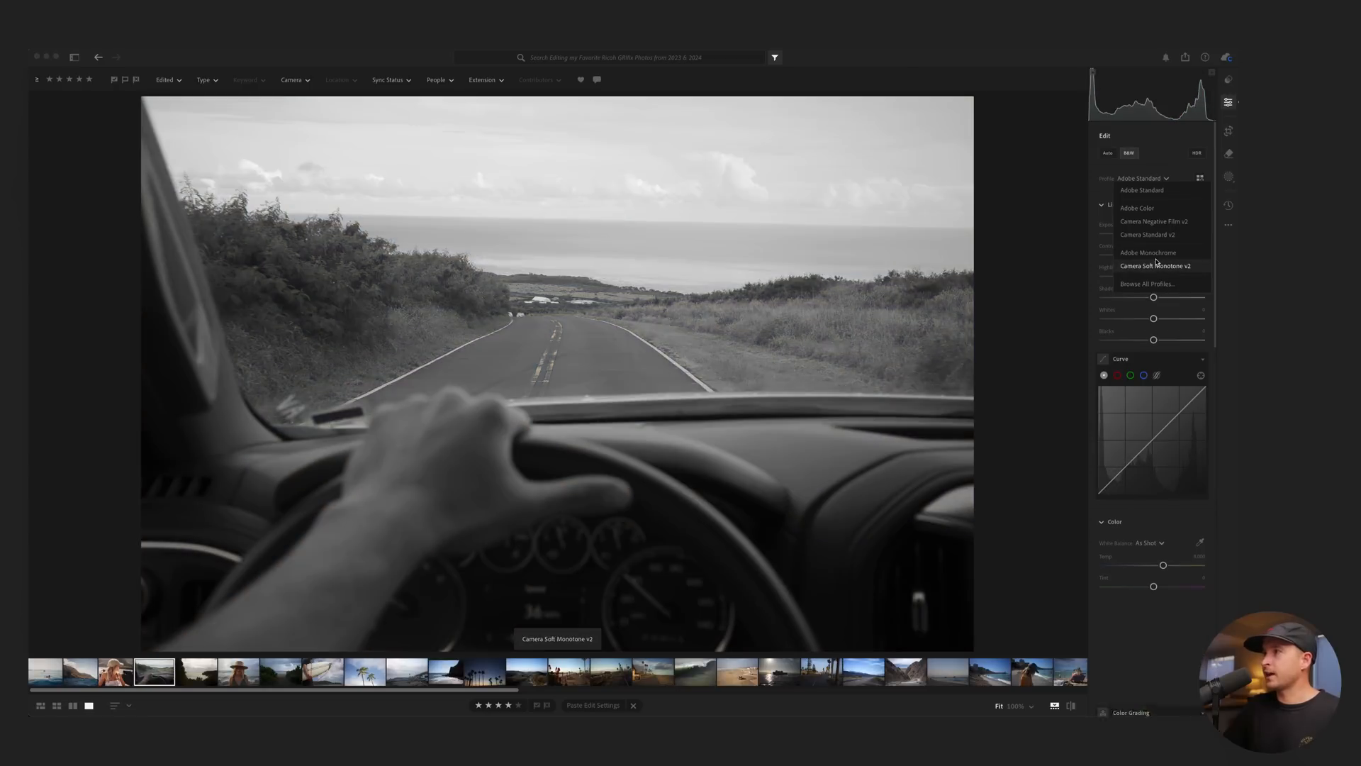
{"action": "left_click", "coordinate": [1147, 283]}
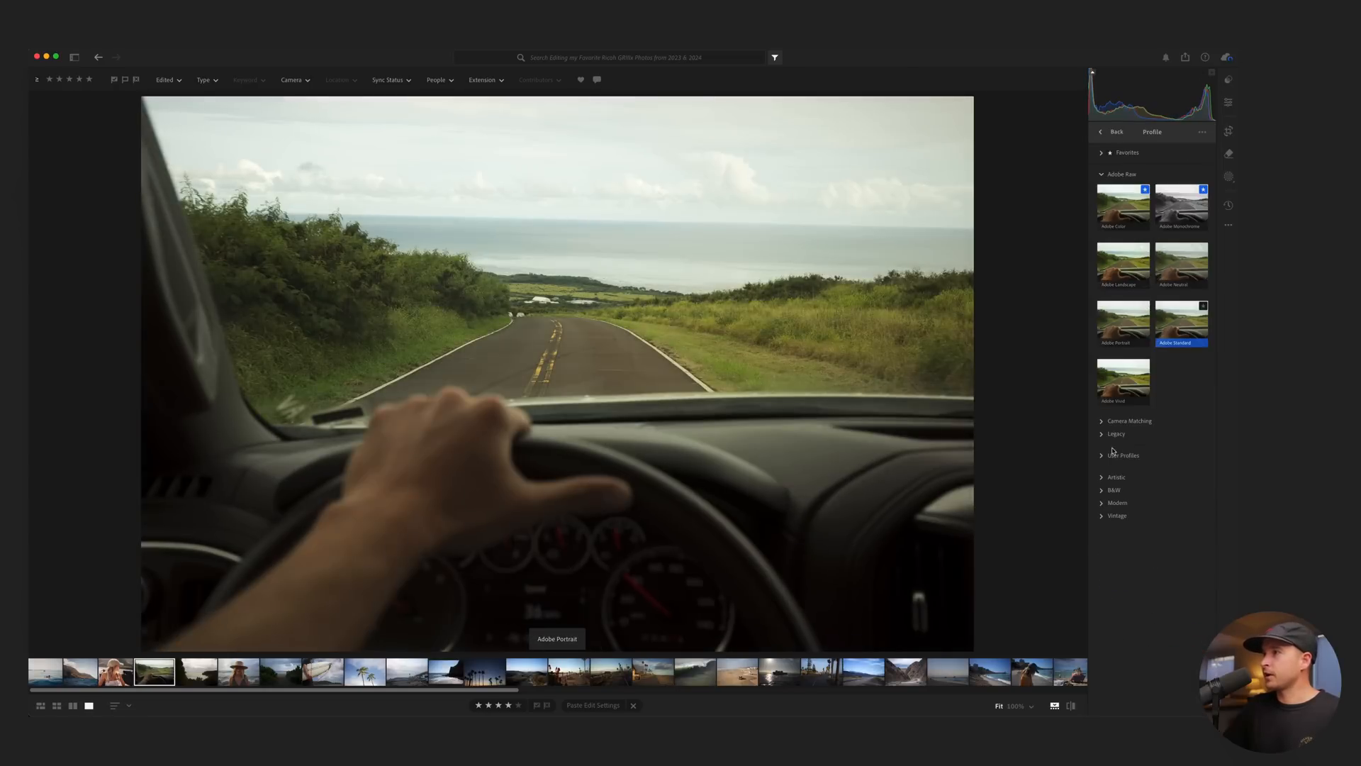
{"action": "left_click", "coordinate": [1116, 421]}
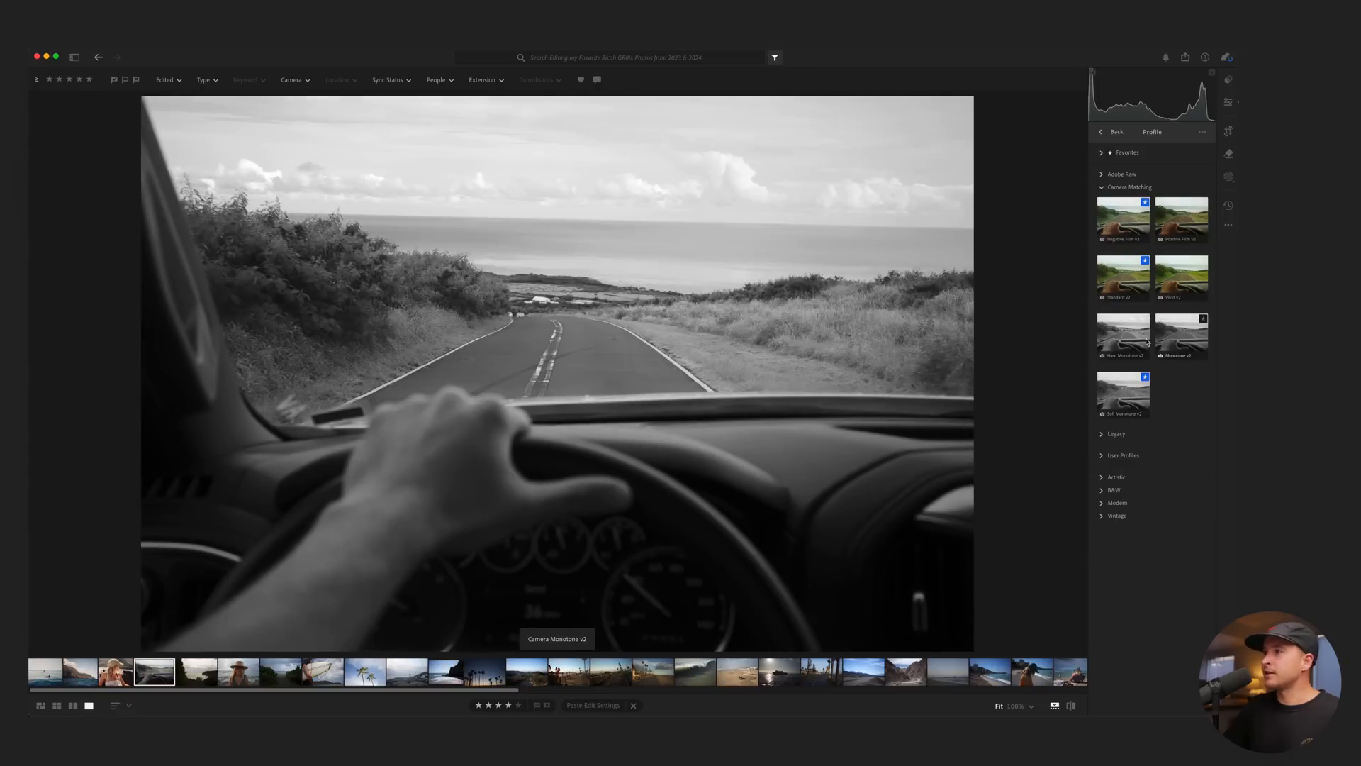
{"action": "left_click", "coordinate": [1119, 398]}
{"action": "left_click", "coordinate": [1232, 107]}
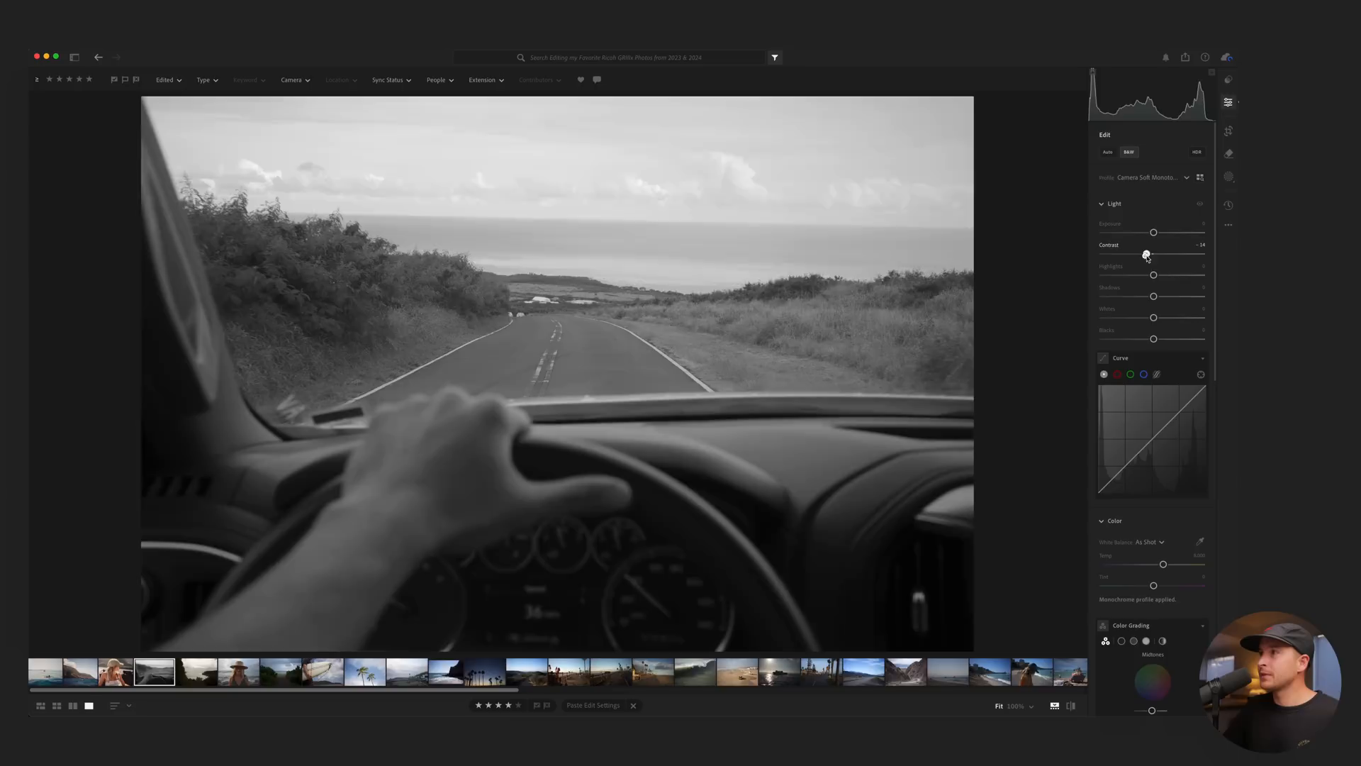
Lower the driving photo's contrast, highlights and blacks, slightly raise its shadows and whites, and compare with the original.
{"action": "left_click_drag", "start_coordinate": [1147, 254], "coordinate": [1142, 341]}
{"action": "key", "text": "backslash"}
Shape the driving photo's tone curve with a lowered white end, raised midtones and lifted shadows, comparing the edit with the original.
{"action": "left_click_drag", "start_coordinate": [1123, 467], "coordinate": [1154, 432]}
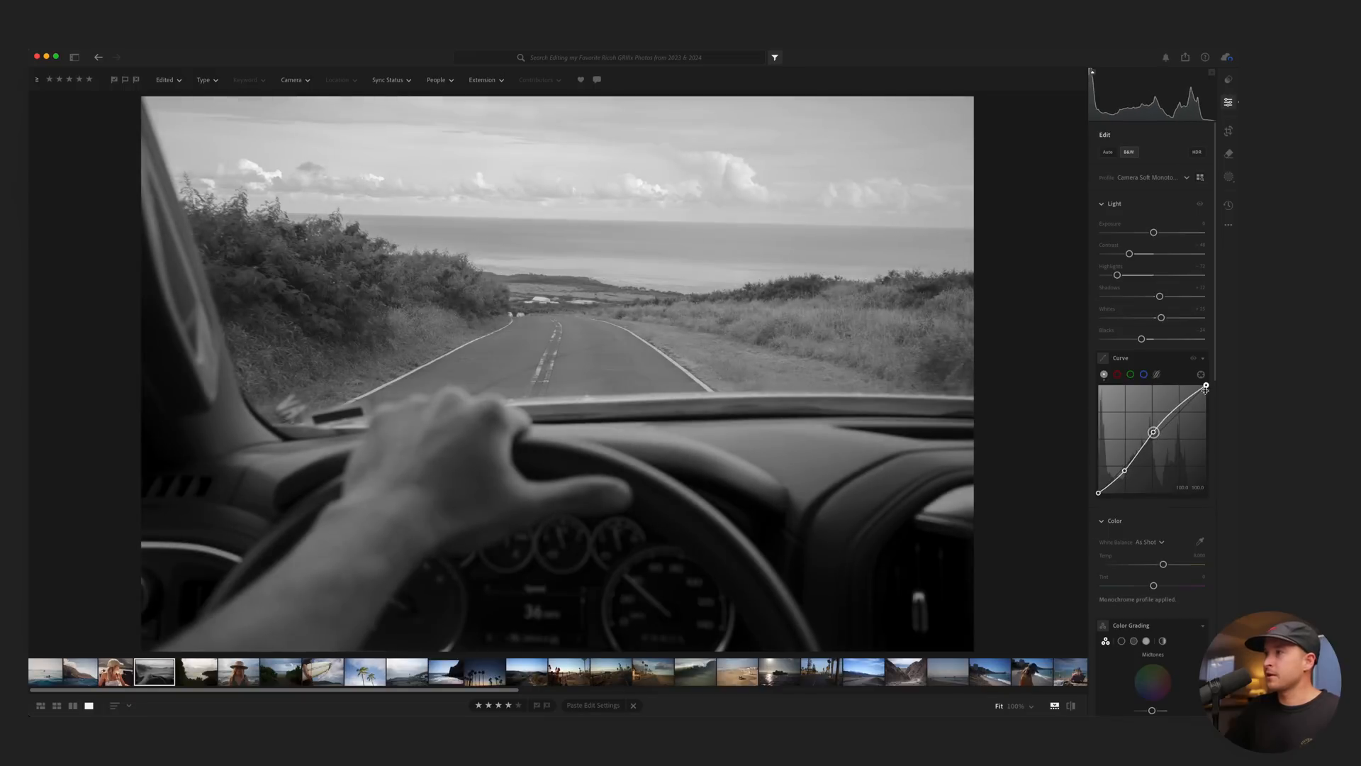
{"action": "left_click_drag", "start_coordinate": [1206, 385], "coordinate": [1205, 395]}
{"action": "key", "text": "backslash"}
{"action": "key", "text": "backslash"}
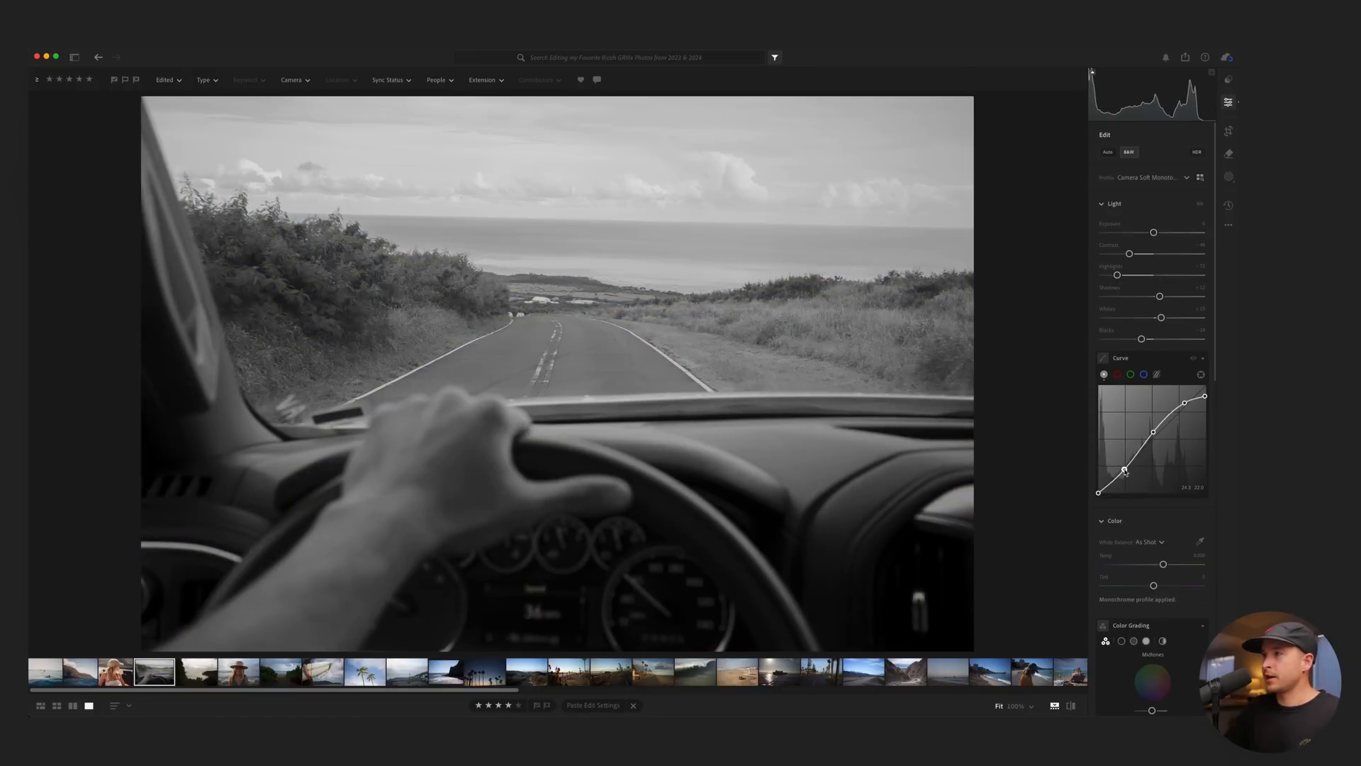
{"action": "left_click_drag", "start_coordinate": [1125, 470], "coordinate": [1125, 464]}
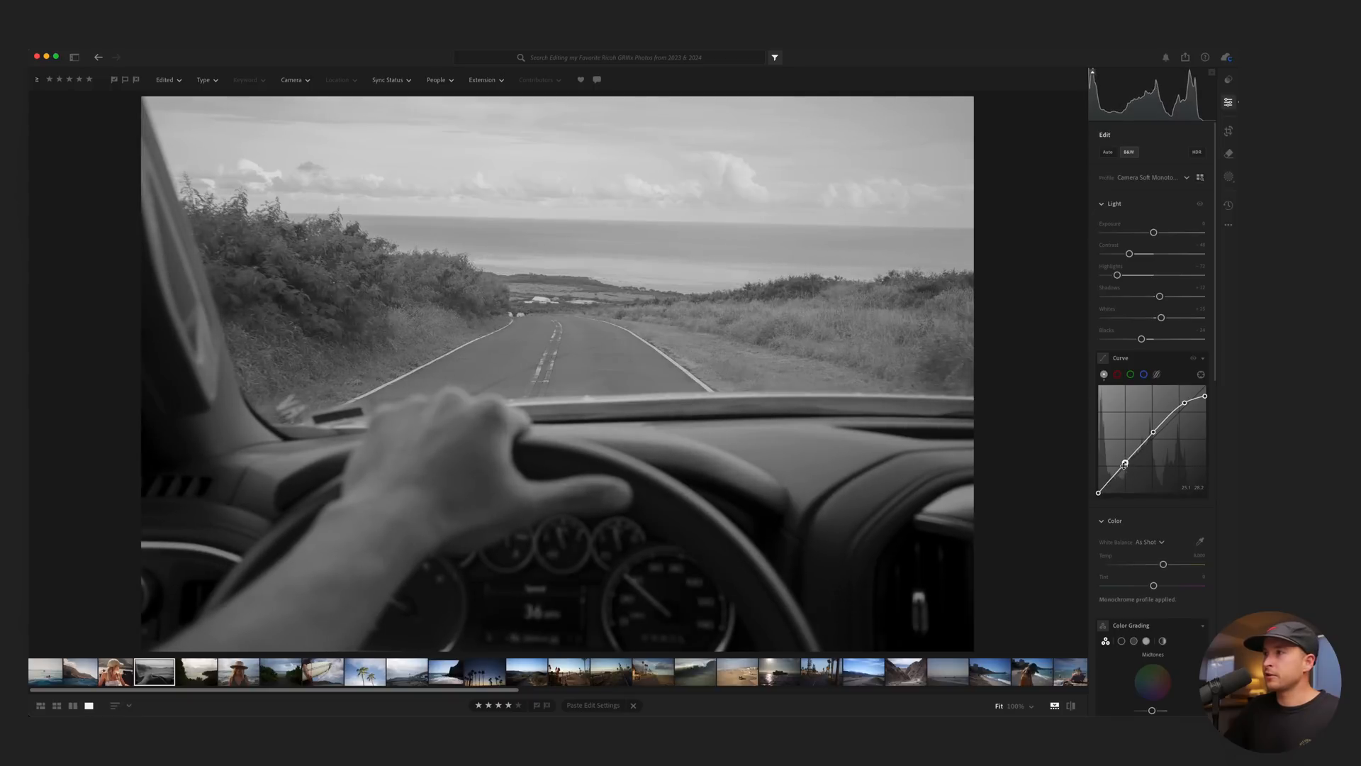
Raise the driving photo's shadows slightly, deepen its blacks and bring back some contrast, comparing the edit with the original.
{"action": "left_click_drag", "start_coordinate": [1141, 339], "coordinate": [1165, 296]}
{"action": "key", "text": "backslash"}
{"action": "key", "text": "backslash"}
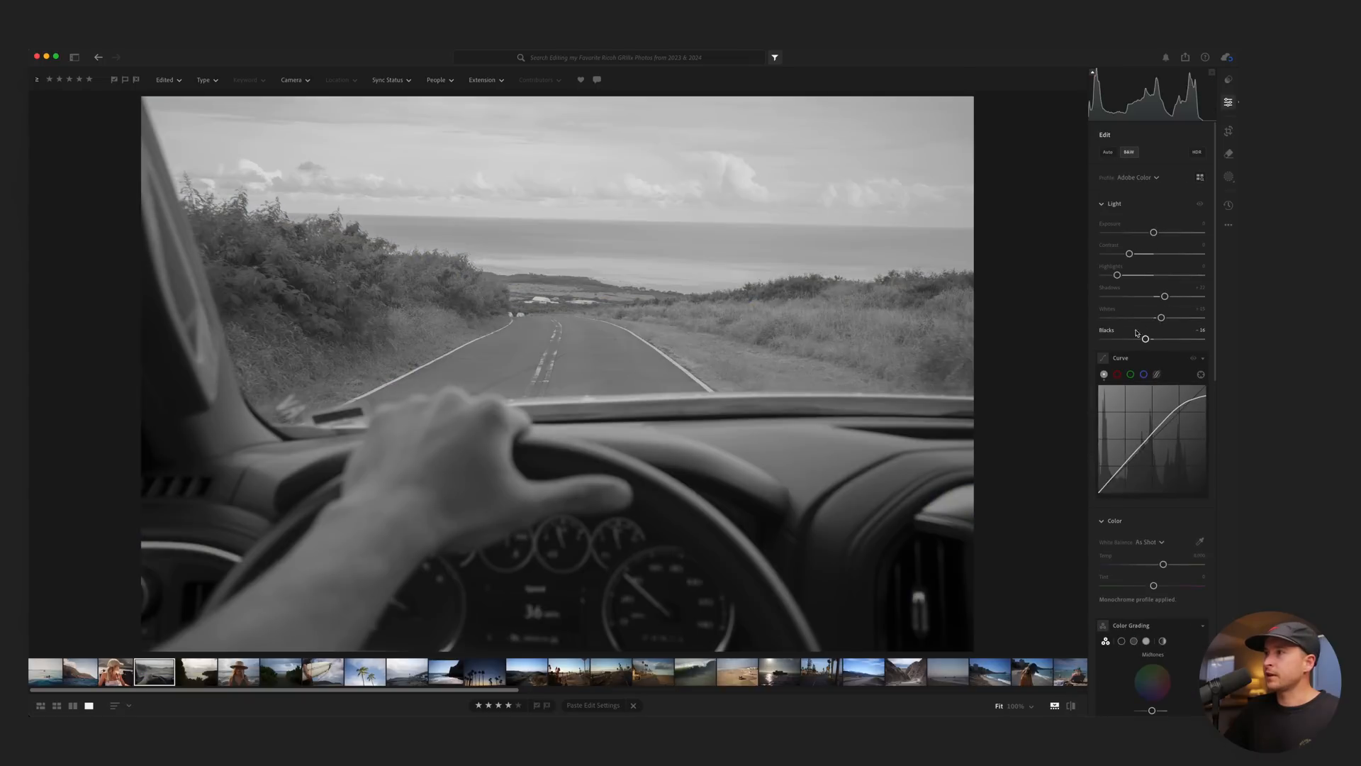
{"action": "left_click_drag", "start_coordinate": [1146, 338], "coordinate": [1134, 339]}
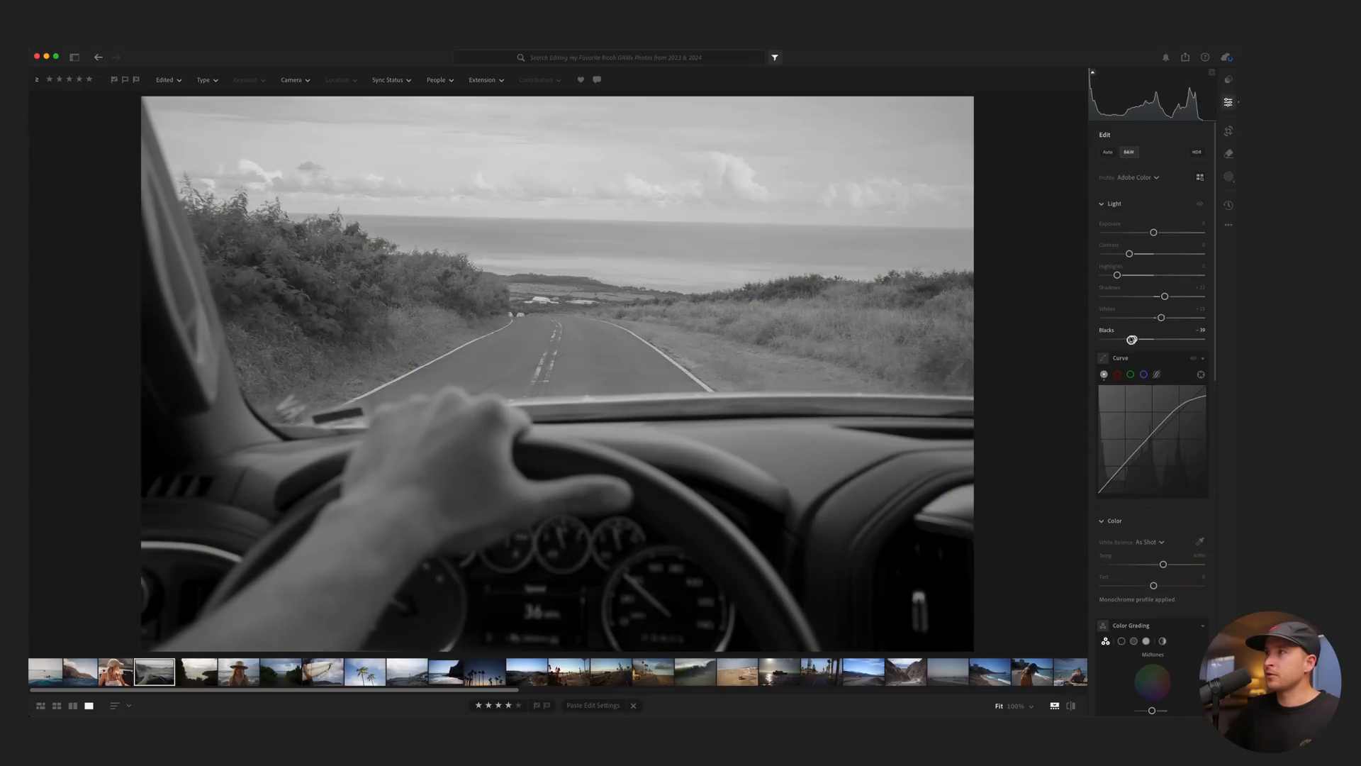
{"action": "left_click_drag", "start_coordinate": [1131, 254], "coordinate": [1141, 255]}
Try tinting the midtones, shadows and highlights of the driving photo with color grading, and reset the tints.
{"action": "scroll", "coordinate": [1152, 464], "scroll_direction": "down", "scroll_amount": 5}
{"action": "scroll", "coordinate": [1153, 464], "scroll_direction": "down", "scroll_amount": 1}
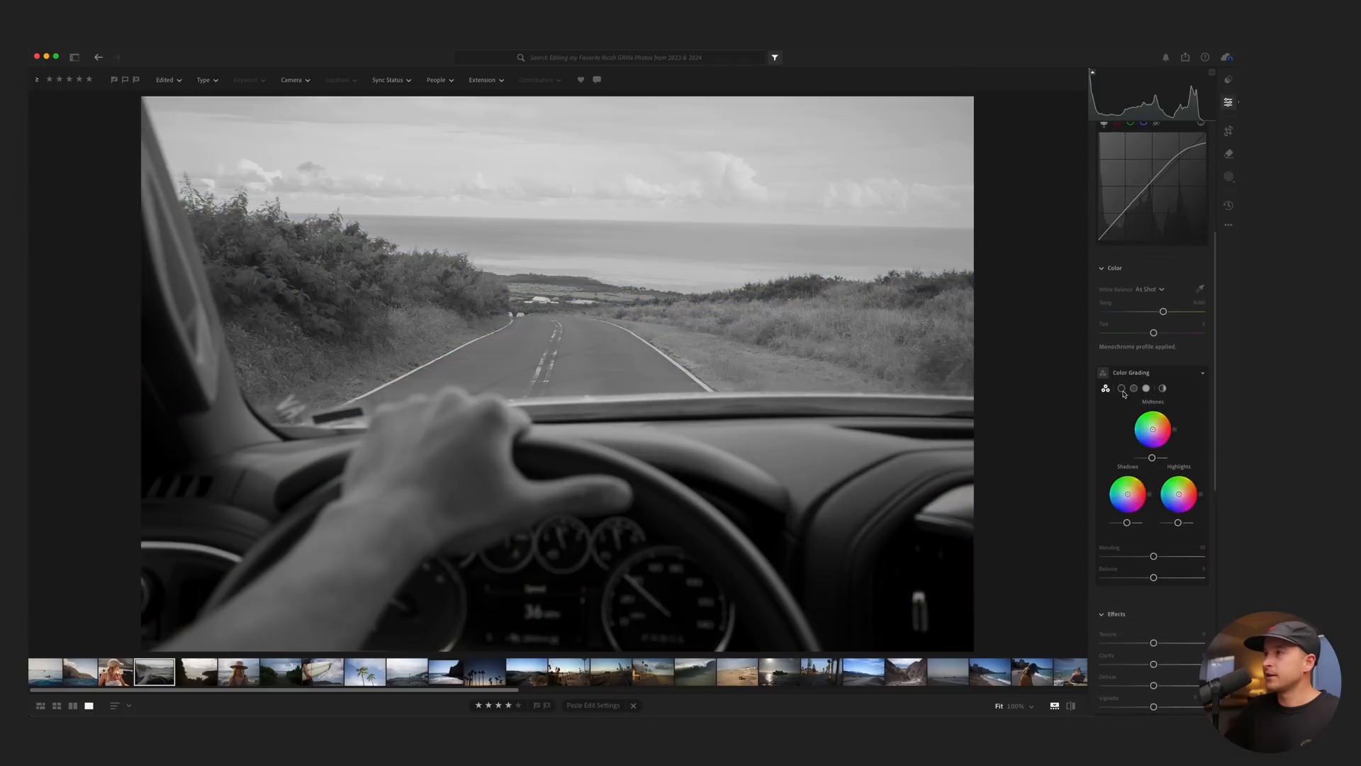
{"action": "mouse_move", "coordinate": [1153, 429]}
{"action": "left_mouse_down"}
{"action": "mouse_move", "coordinate": [1135, 427]}
{"action": "mouse_move", "coordinate": [1144, 438]}
{"action": "mouse_move", "coordinate": [1170, 412]}
{"action": "mouse_move", "coordinate": [1161, 447]}
{"action": "mouse_move", "coordinate": [1136, 428]}
{"action": "left_mouse_up"}
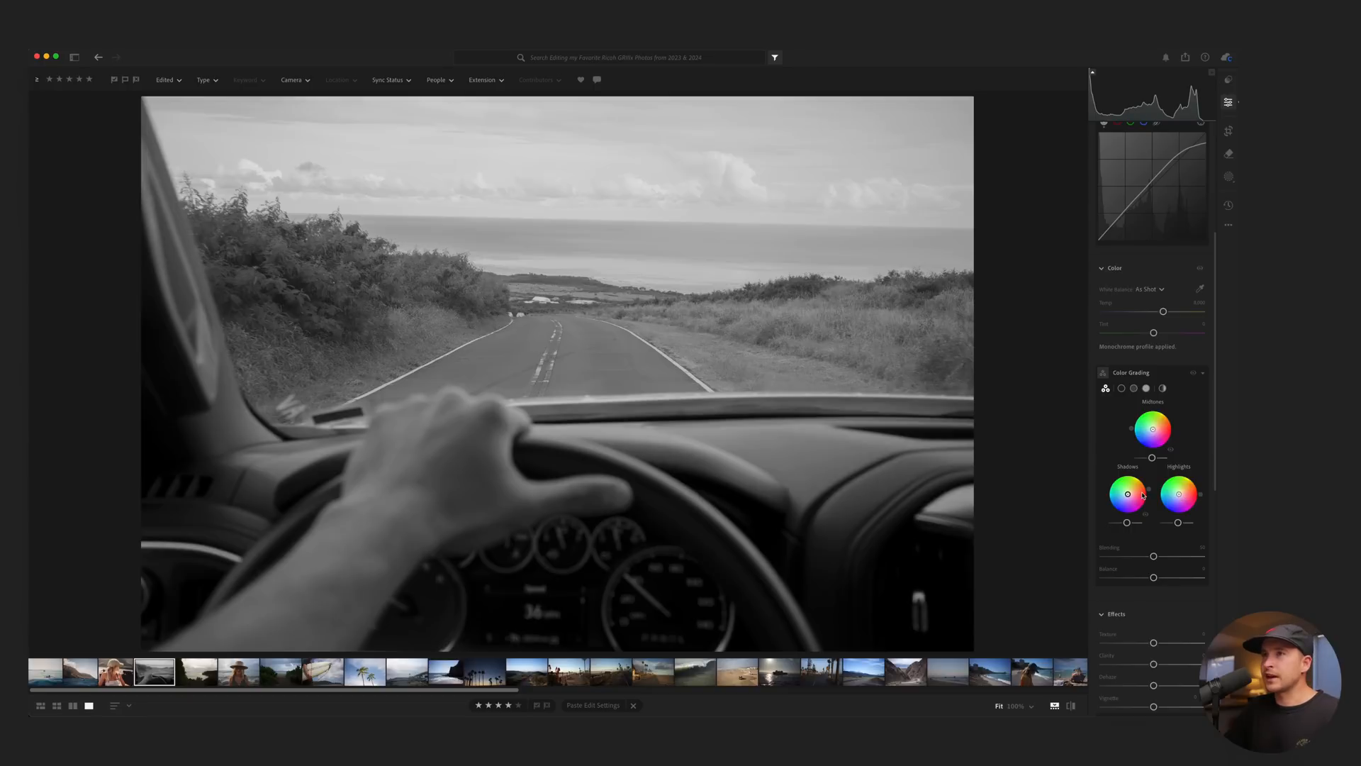
{"action": "left_click_drag", "start_coordinate": [1179, 495], "coordinate": [1122, 500]}
{"action": "double_click", "coordinate": [1184, 496]}
{"action": "double_click", "coordinate": [1121, 500]}
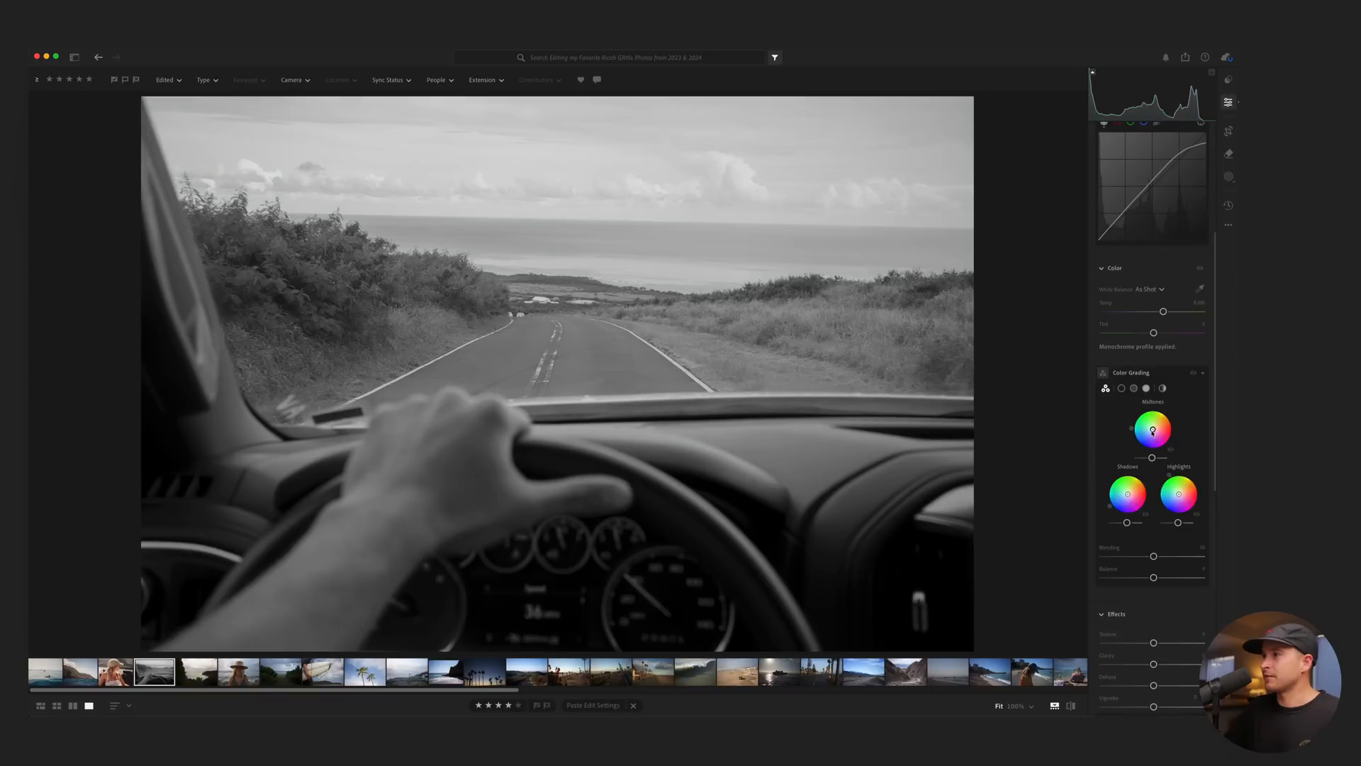
{"action": "scroll", "coordinate": [1152, 319], "scroll_direction": "up", "scroll_amount": 3}
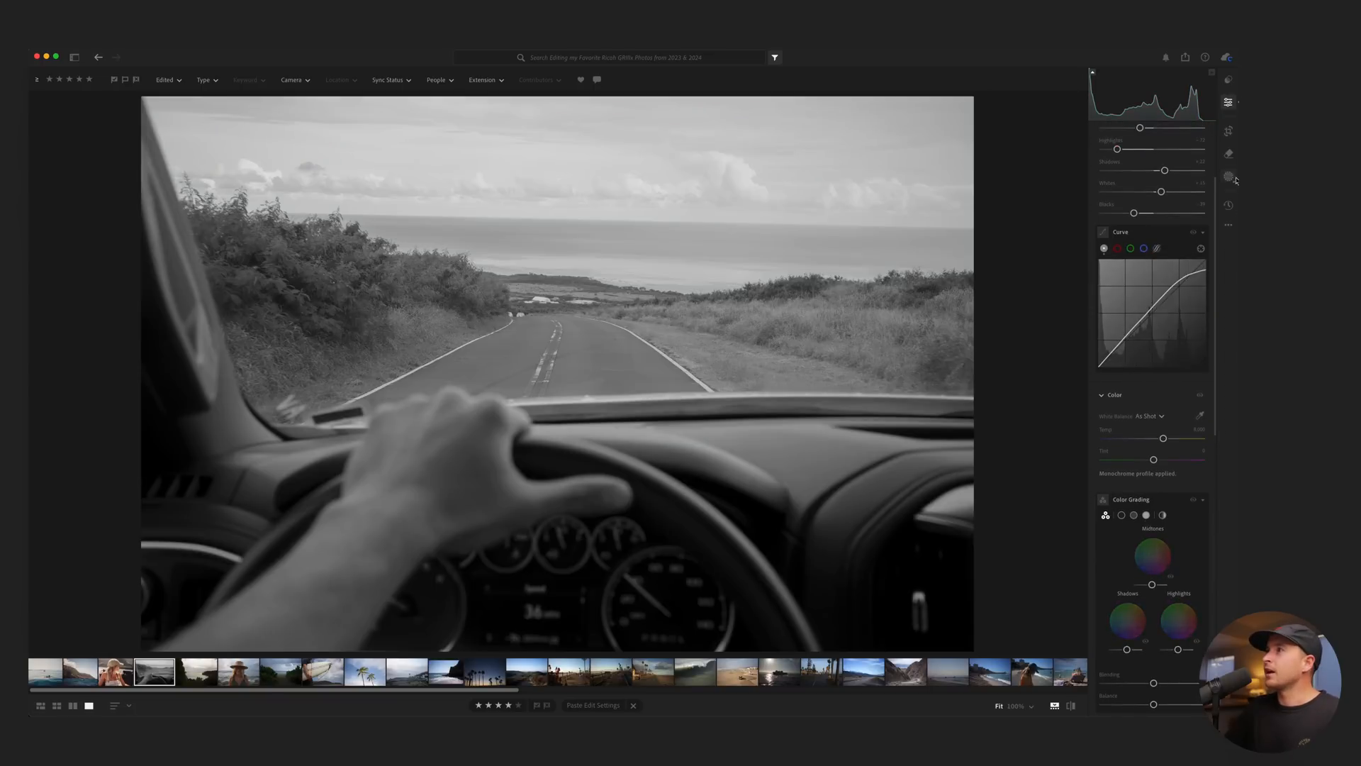
Crop the driving photo to a narrower preset aspect ratio and slightly reposition the image within the frame.
{"action": "left_click", "coordinate": [1230, 132]}
{"action": "left_click", "coordinate": [1153, 153]}
{"action": "left_click", "coordinate": [1153, 153]}
{"action": "left_click", "coordinate": [1154, 154]}
{"action": "left_click", "coordinate": [1128, 268]}
{"action": "mouse_move", "coordinate": [663, 312]}
{"action": "left_mouse_down"}
{"action": "mouse_move", "coordinate": [649, 312]}
{"action": "mouse_move", "coordinate": [675, 312]}
{"action": "mouse_move", "coordinate": [659, 312]}
{"action": "left_mouse_up"}
{"action": "key", "text": "Return"}
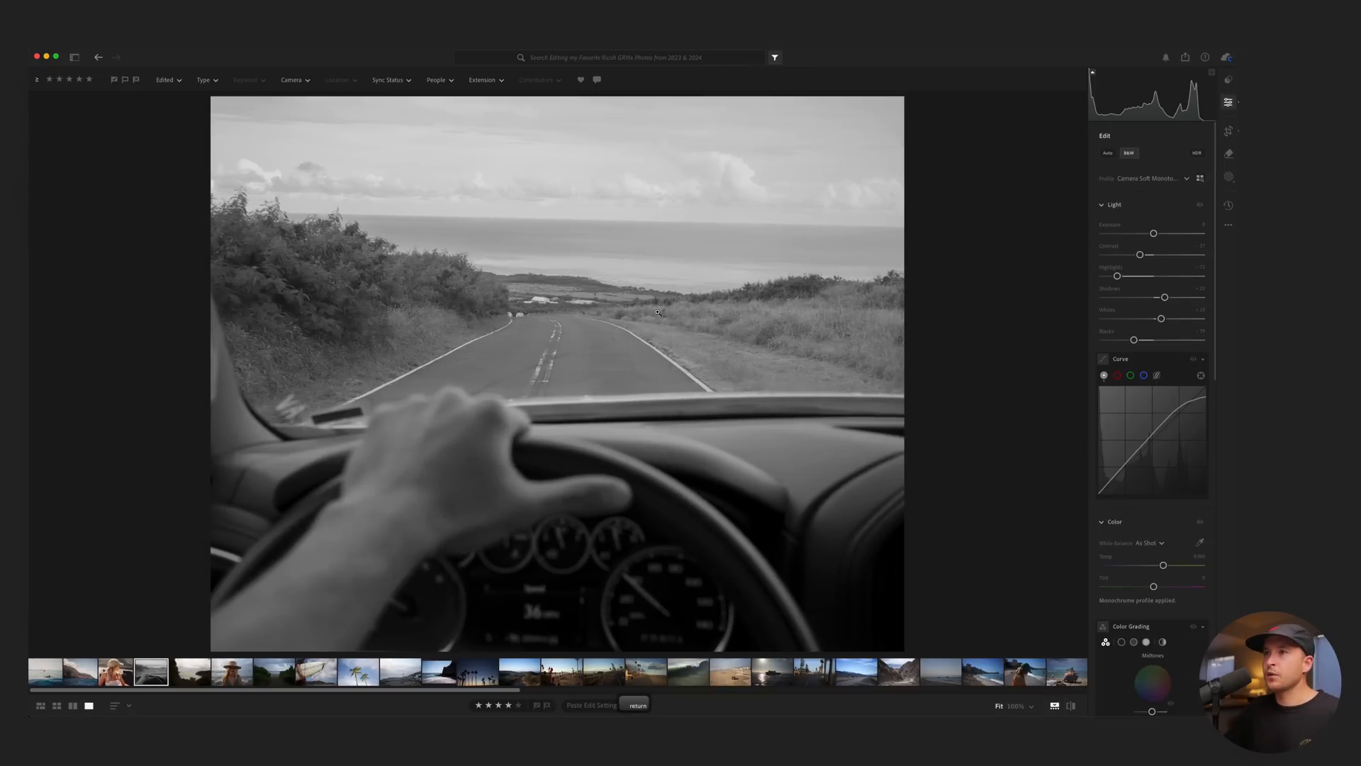
Try lowering the driving photo's texture to about -28 and its clarity to about -20, and reset both.
{"action": "scroll", "coordinate": [1152, 354], "scroll_direction": "down", "scroll_amount": 12}
{"action": "left_click_drag", "start_coordinate": [1153, 389], "coordinate": [1142, 391]}
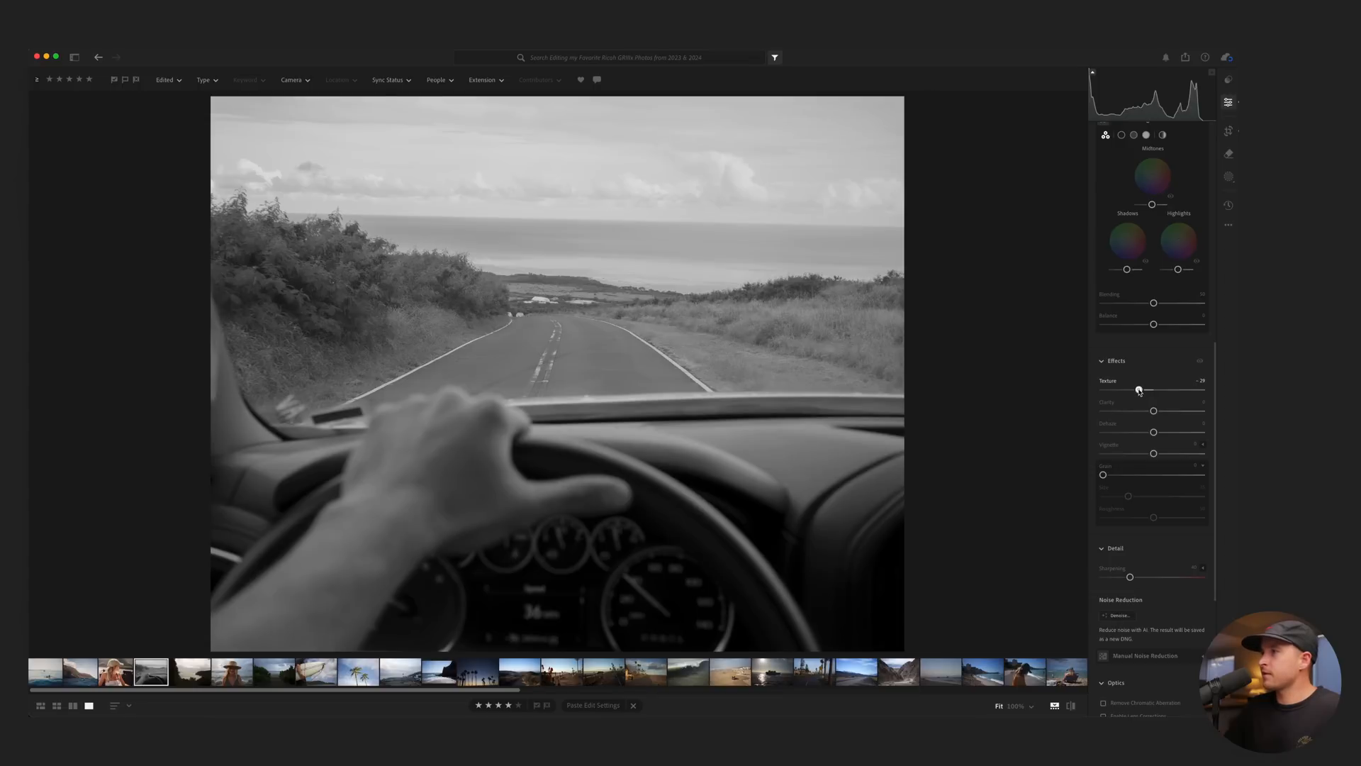
{"action": "left_click_drag", "start_coordinate": [1153, 411], "coordinate": [1150, 413]}
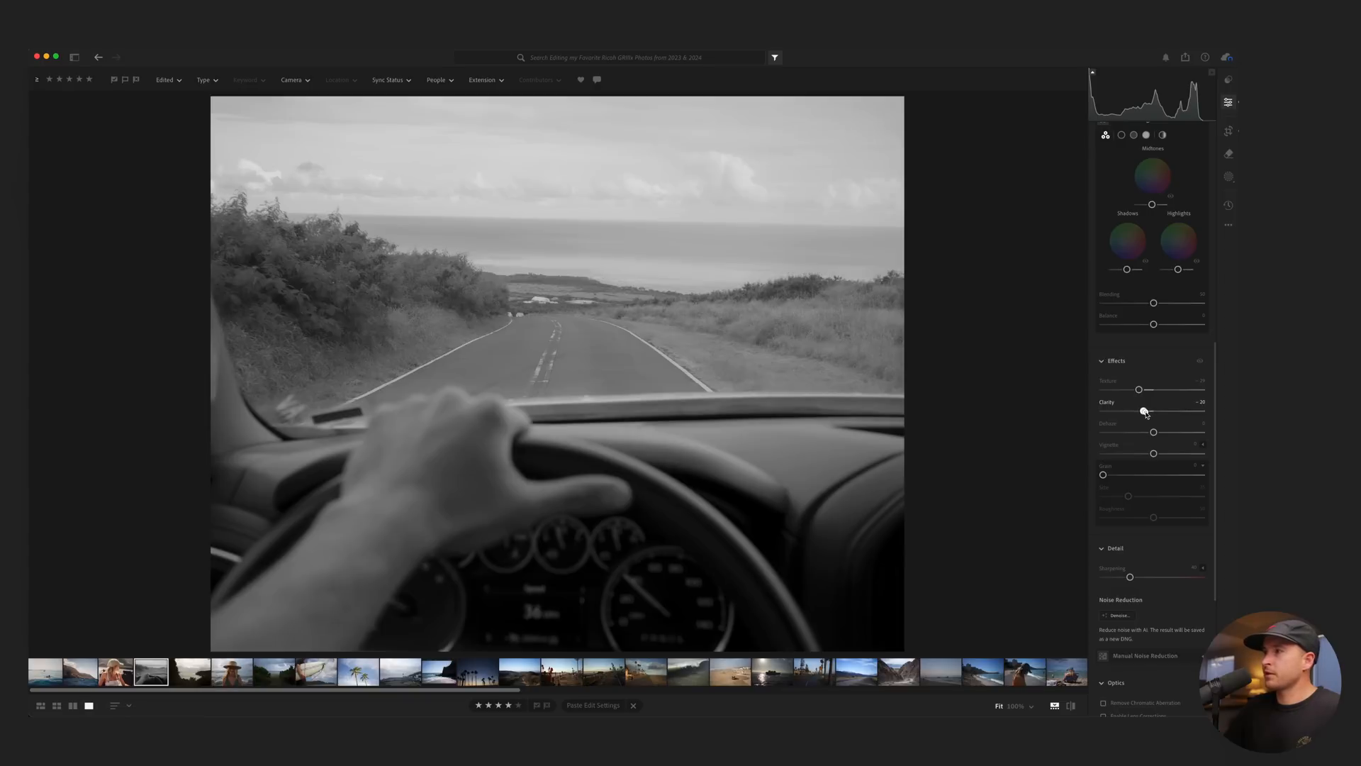
{"action": "double_click", "coordinate": [1138, 390]}
{"action": "double_click", "coordinate": [1144, 410]}
Examine the roadside bushes at 100% zoom with the effects adjustments switched off and on.
{"action": "left_click", "coordinate": [1201, 361]}
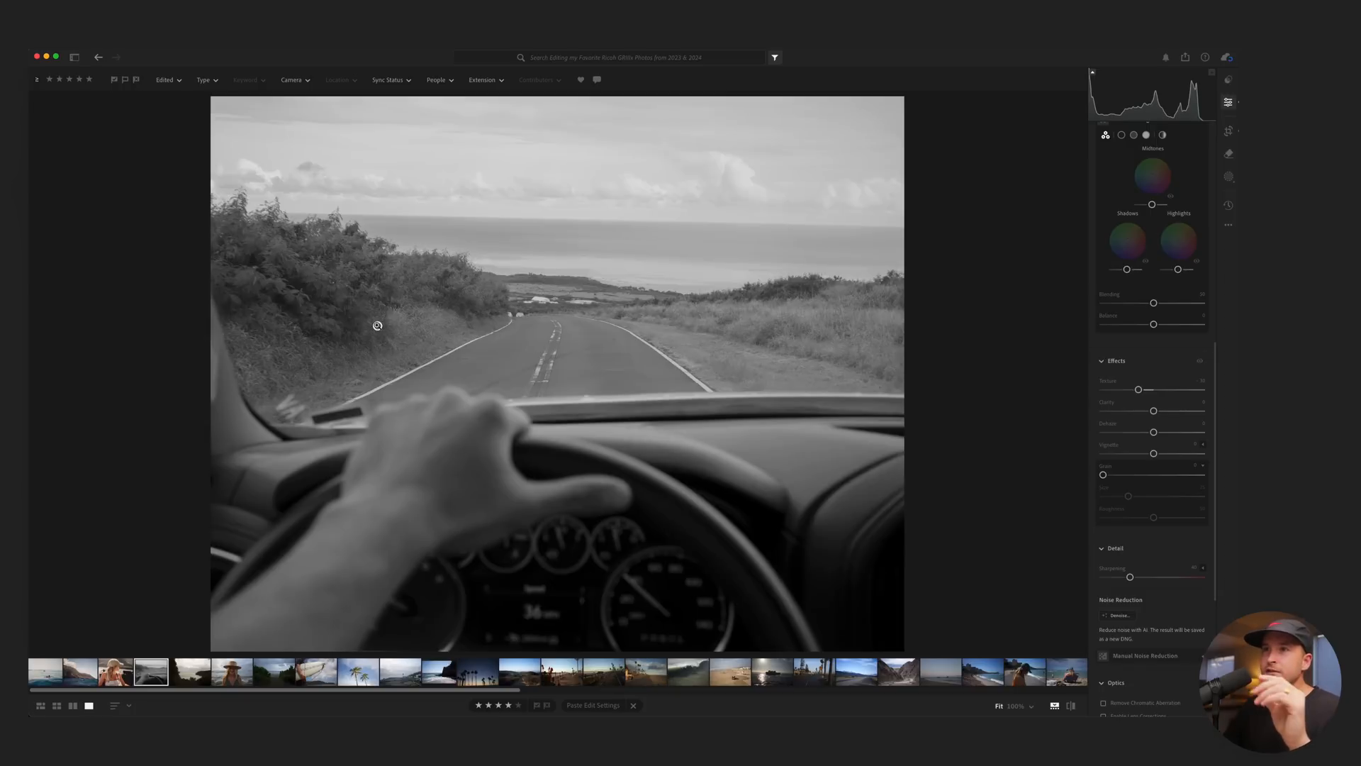
{"action": "left_click", "coordinate": [373, 312]}
{"action": "left_click_drag", "start_coordinate": [350, 304], "coordinate": [503, 361]}
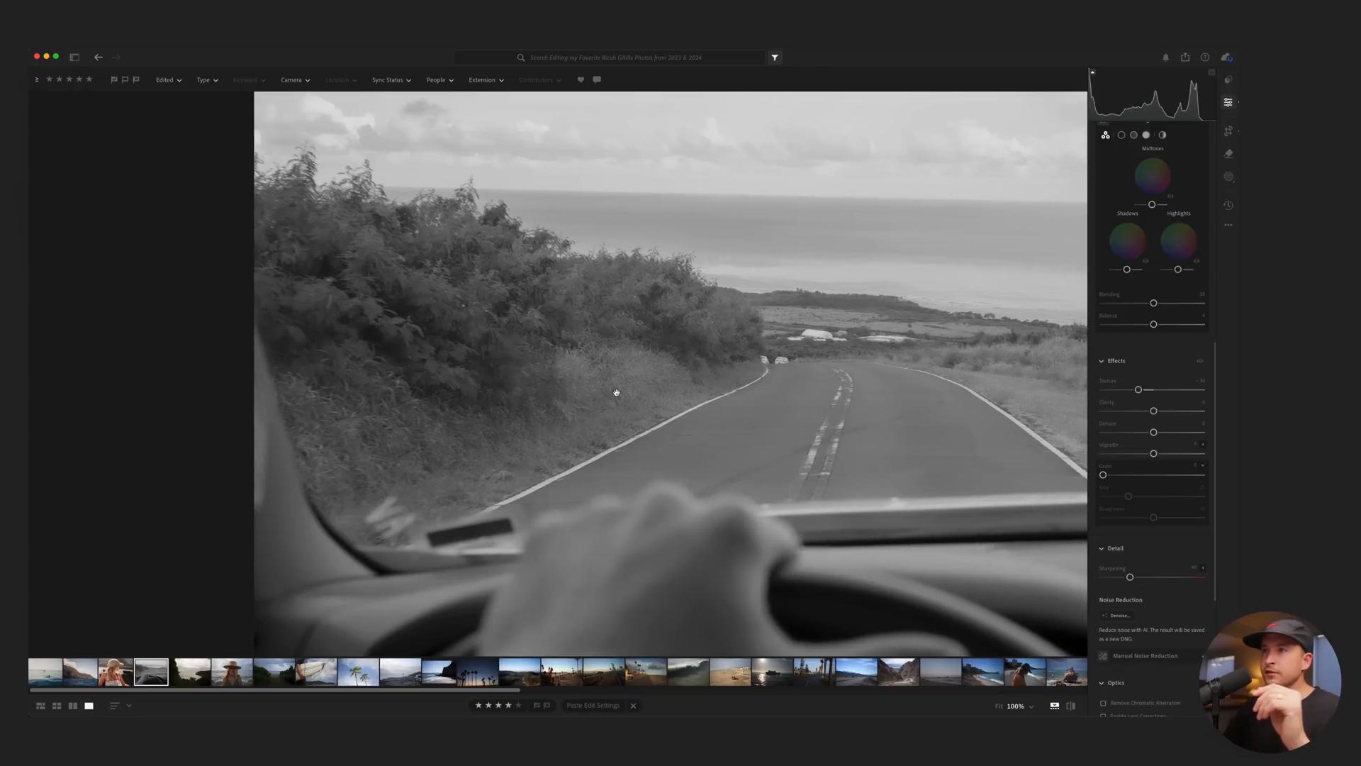
{"action": "left_click", "coordinate": [1199, 362]}
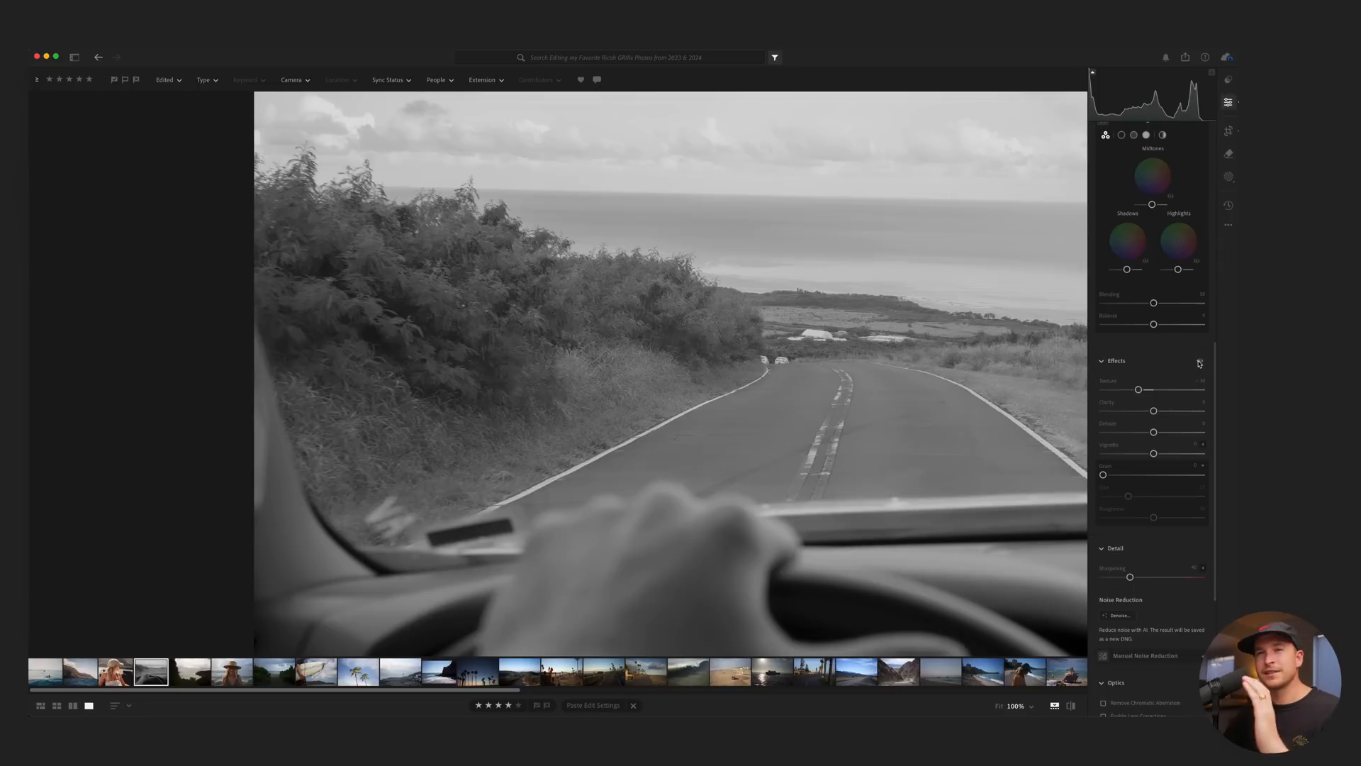
Reset the driving photo's texture and lower its clarity to about -20, comparing the image with and without the effects.
{"action": "double_click", "coordinate": [1138, 389]}
{"action": "left_click_drag", "start_coordinate": [1153, 410], "coordinate": [1144, 412]}
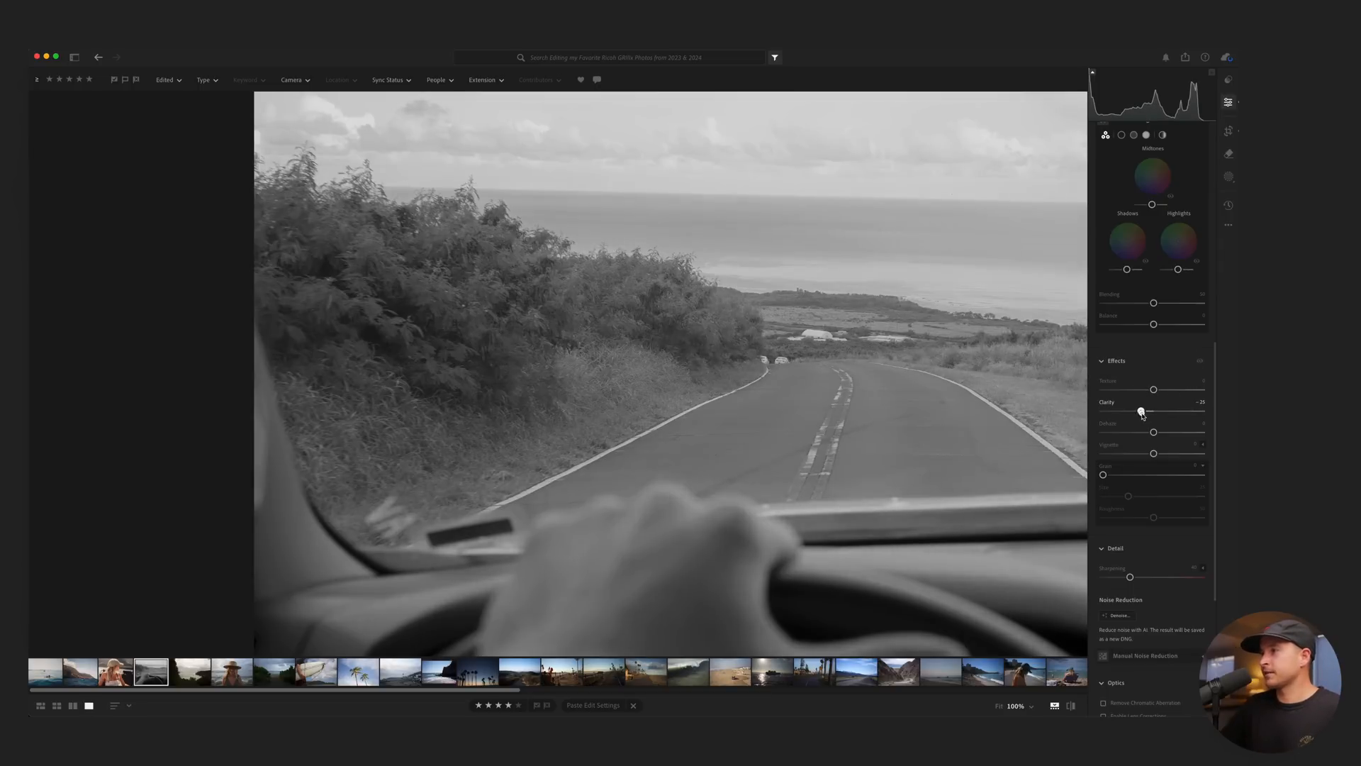
{"action": "left_click", "coordinate": [1200, 361]}
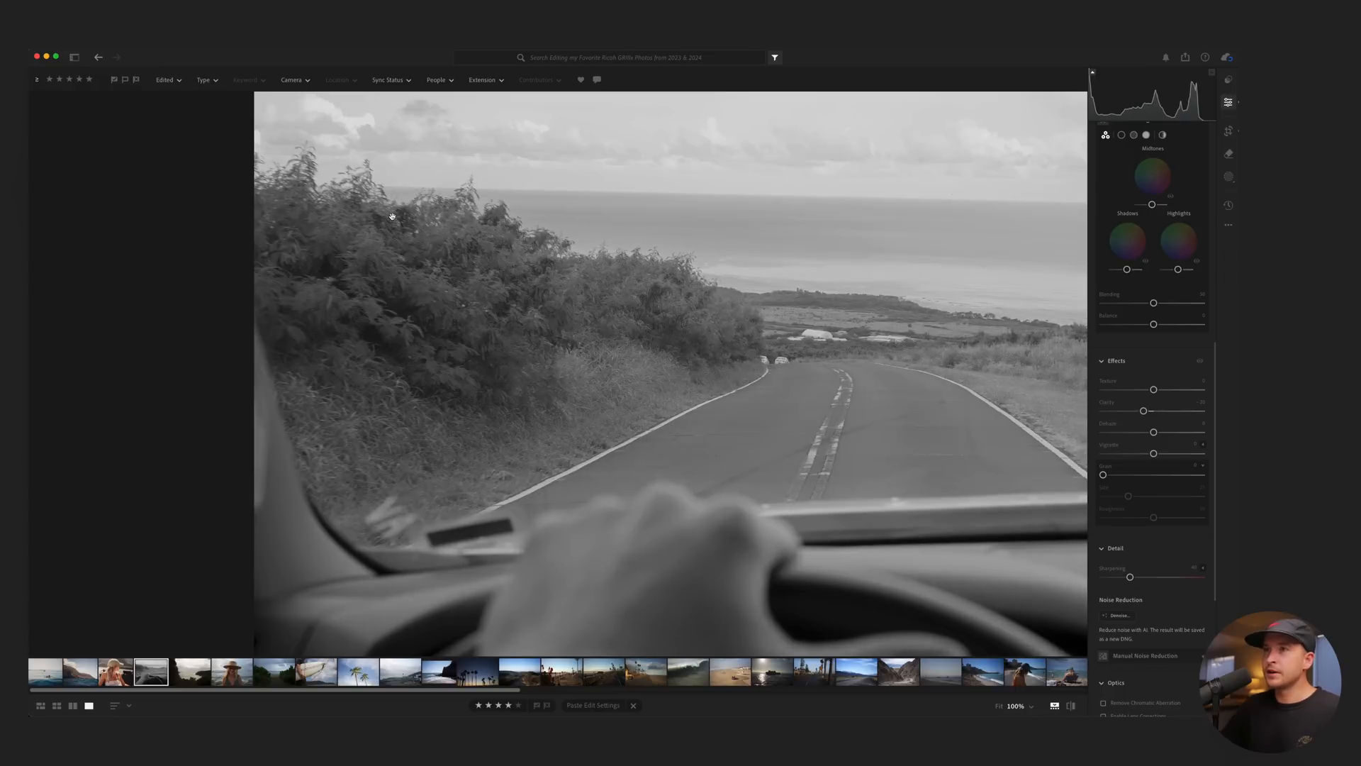
{"action": "left_click_drag", "start_coordinate": [861, 296], "coordinate": [778, 288]}
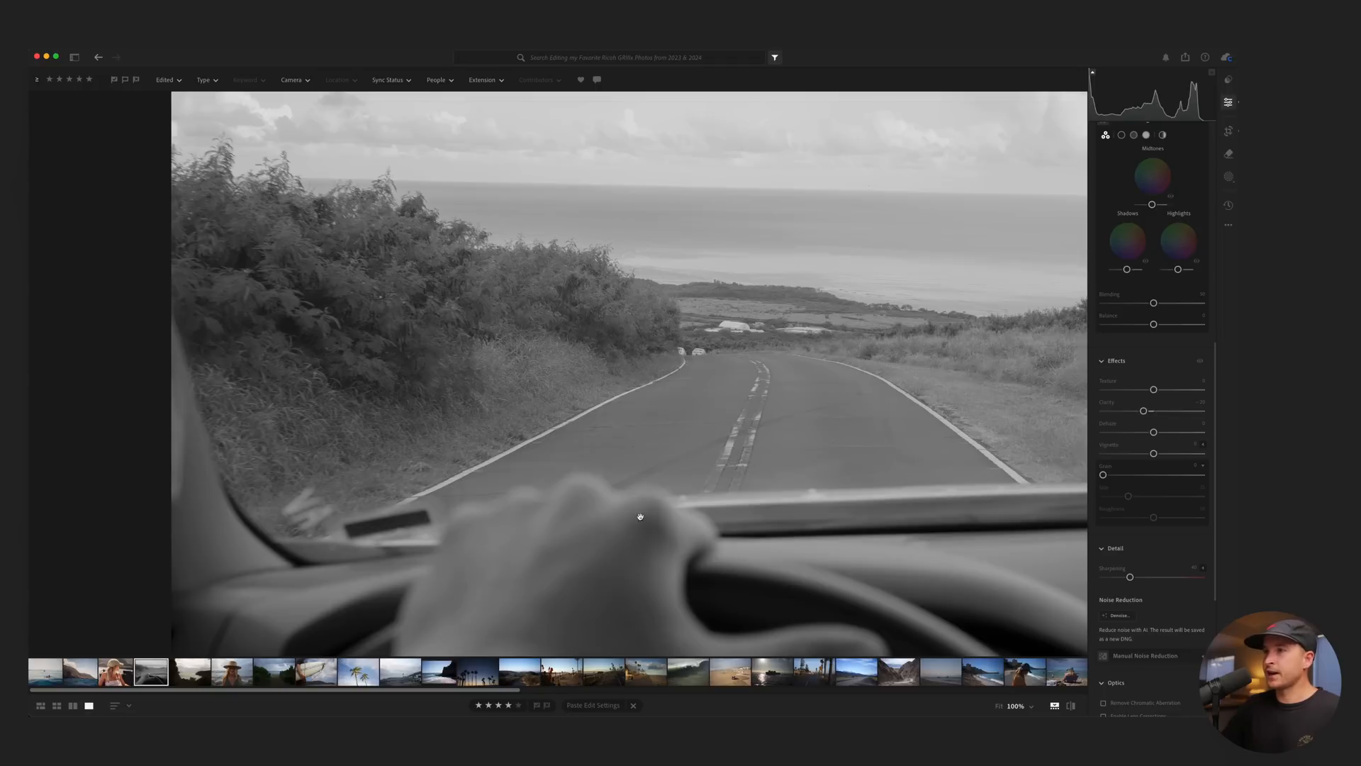
{"action": "left_click", "coordinate": [1200, 361]}
{"action": "left_click", "coordinate": [1200, 362]}
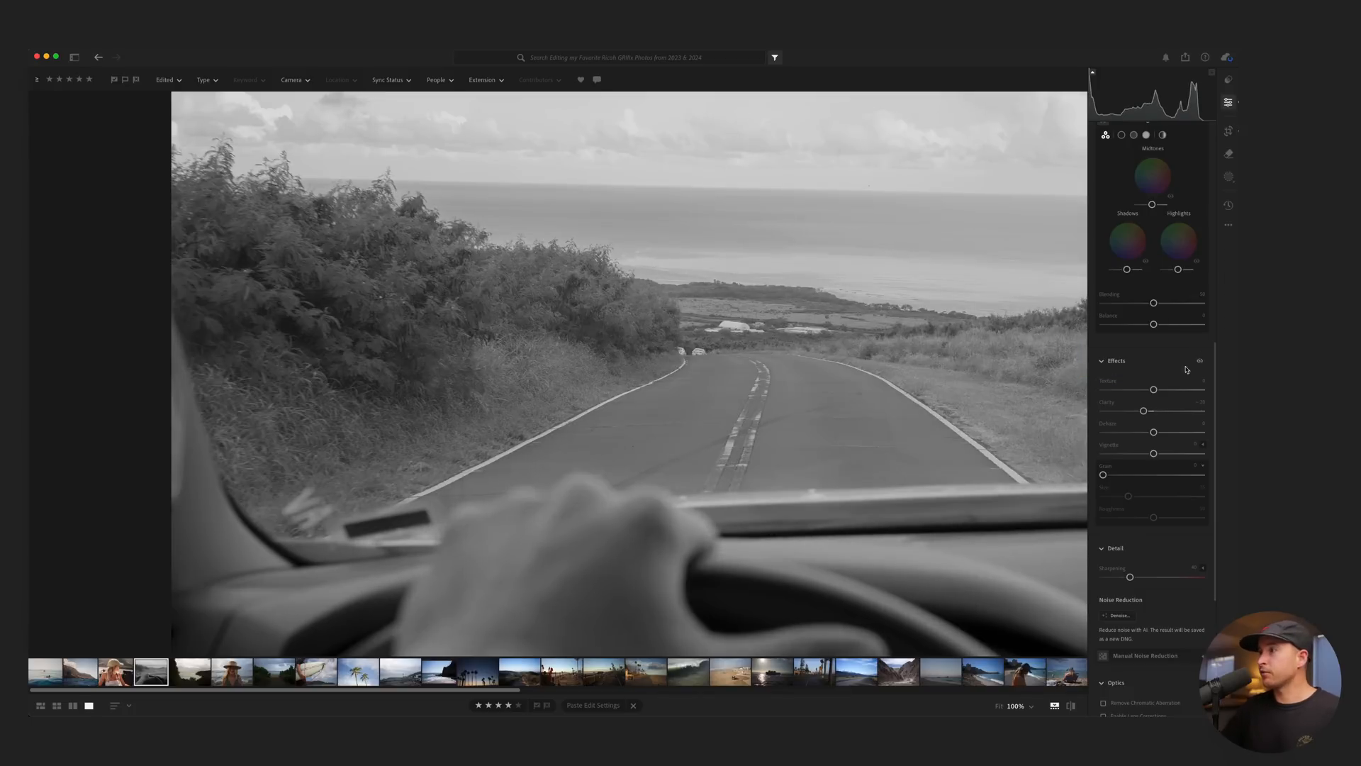
Lower the driving photo's texture to about -30 and compare the image with and without the effects.
{"action": "left_click_drag", "start_coordinate": [1153, 389], "coordinate": [1139, 392]}
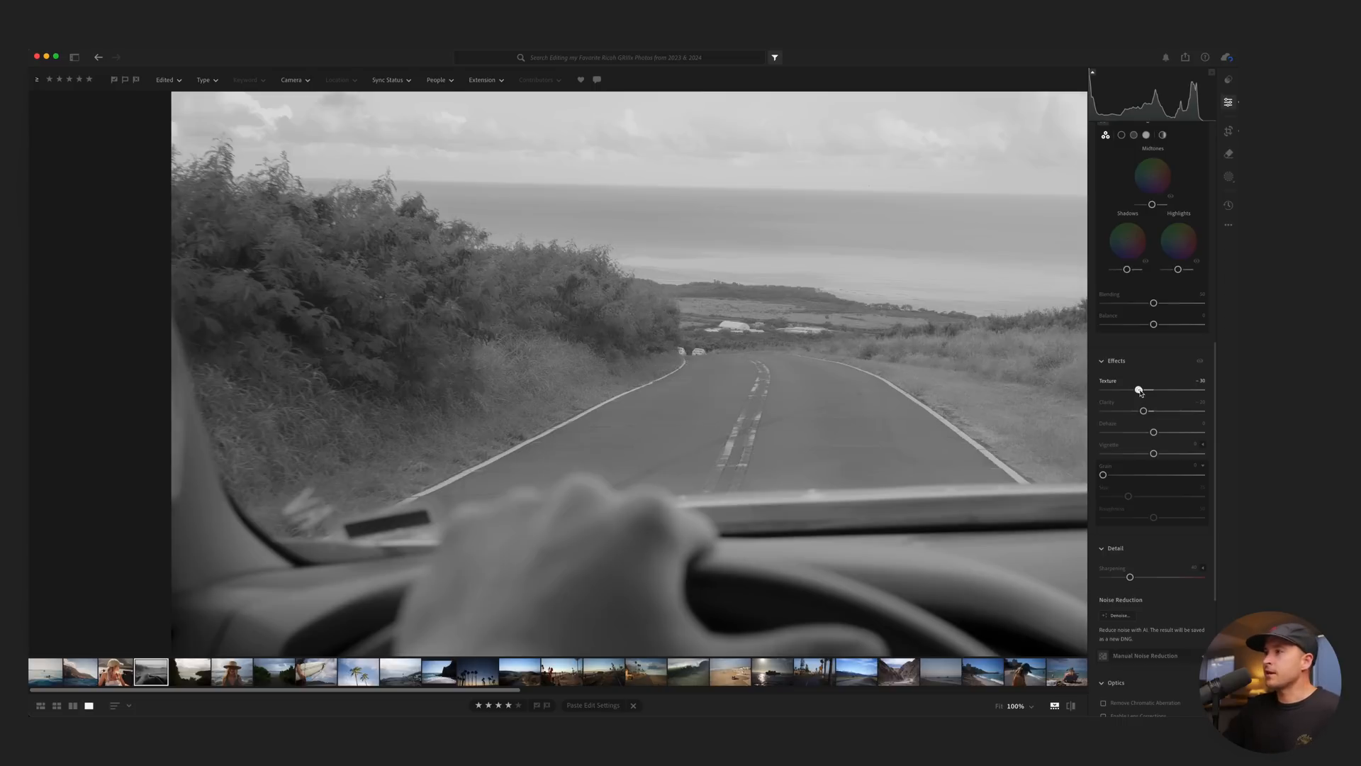
{"action": "left_click", "coordinate": [1201, 361]}
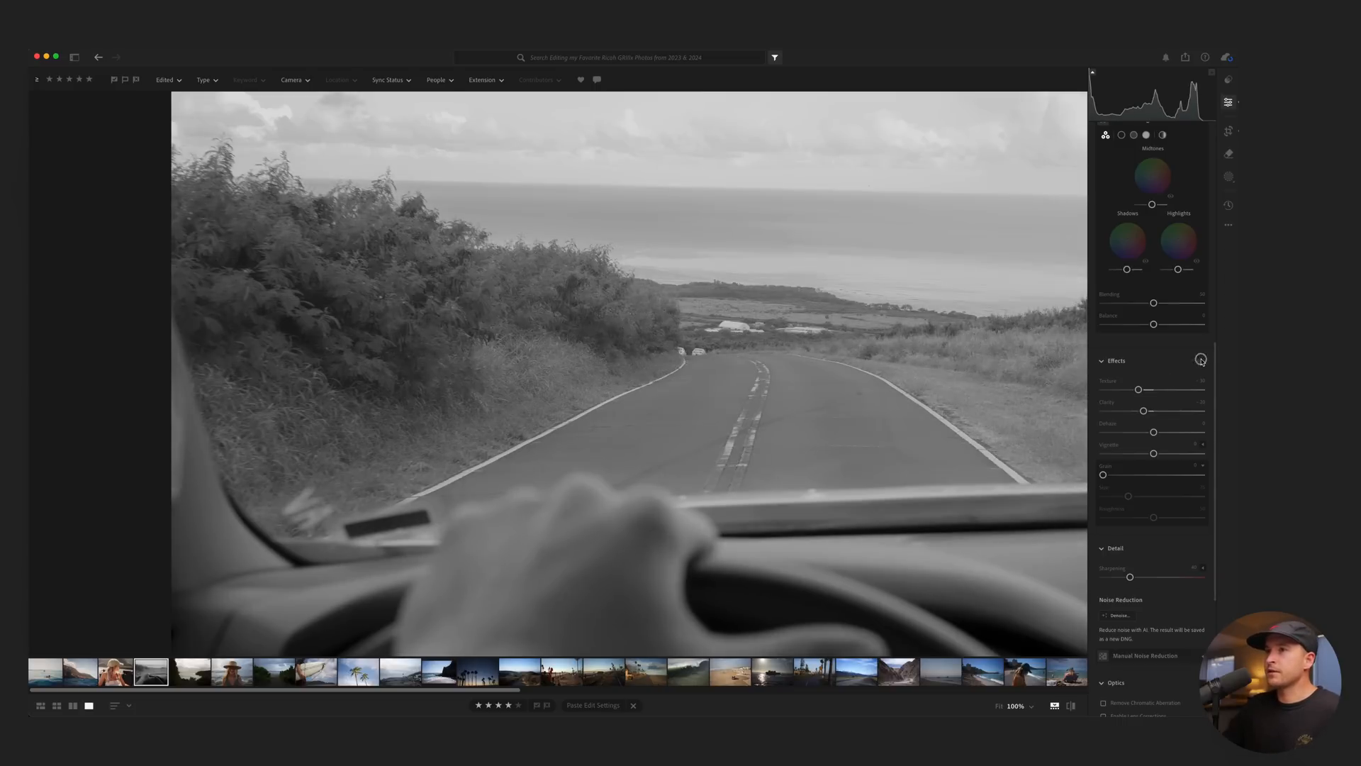
{"action": "left_click", "coordinate": [1200, 361]}
Add grain of about 30 with a very small size and reduce the sharpening to about 10, checking the whole photo.
{"action": "left_click_drag", "start_coordinate": [1135, 476], "coordinate": [1138, 476]}
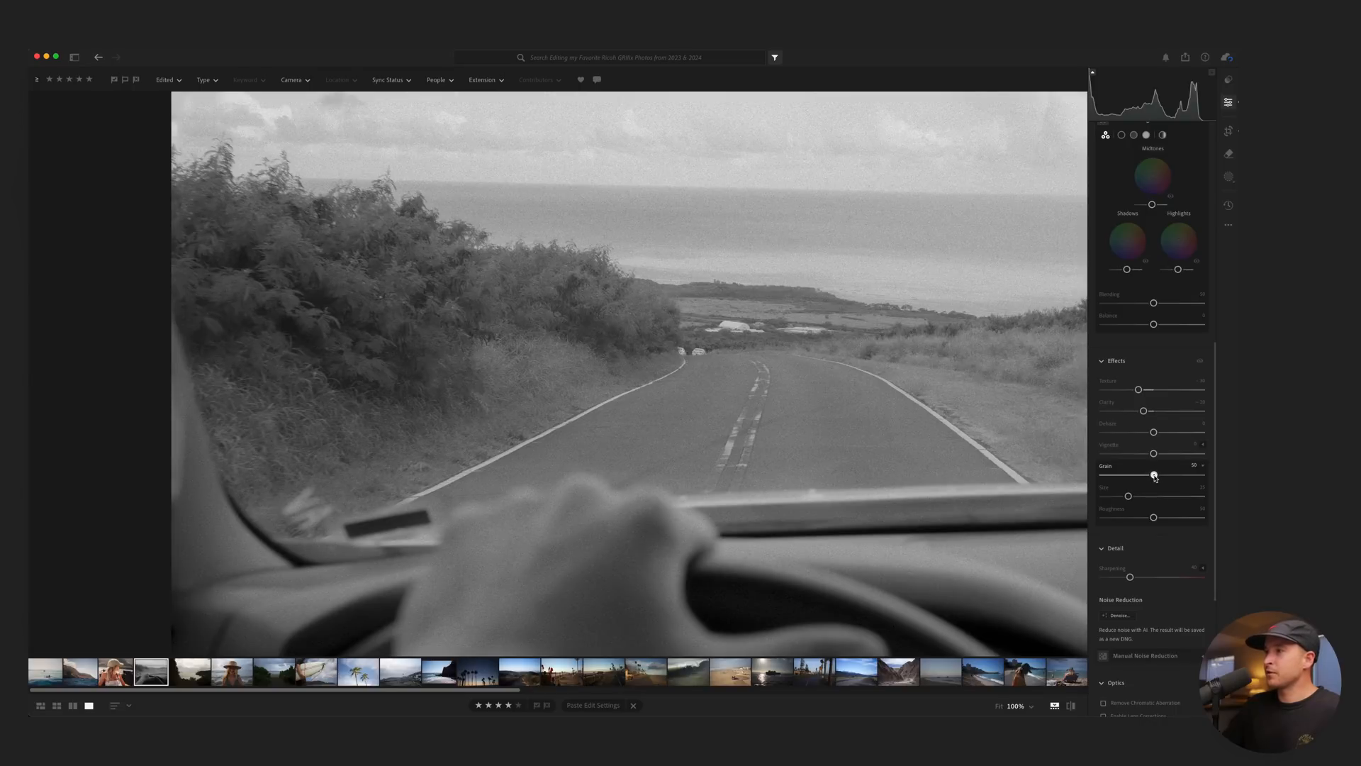
{"action": "mouse_move", "coordinate": [1128, 496]}
{"action": "left_mouse_down"}
{"action": "mouse_move", "coordinate": [1112, 496]}
{"action": "mouse_move", "coordinate": [1130, 477]}
{"action": "left_mouse_up"}
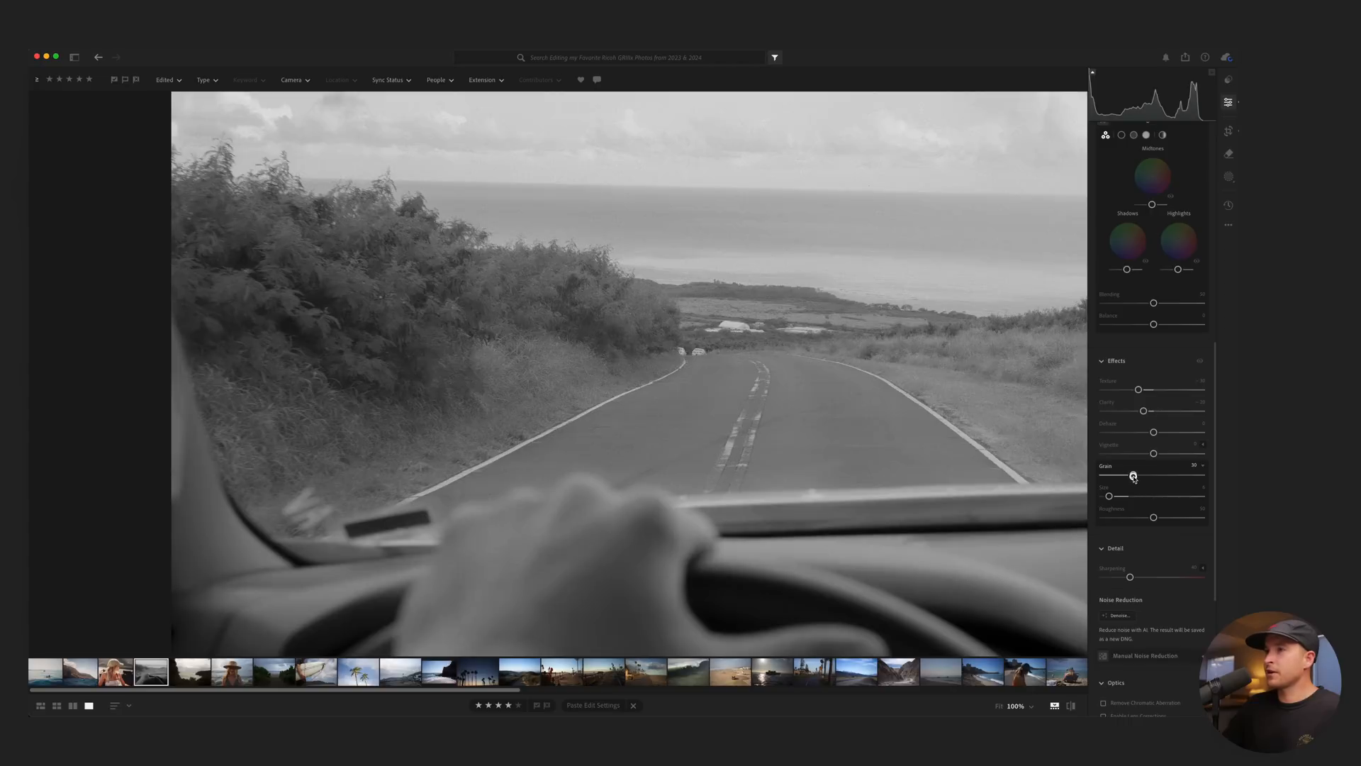
{"action": "left_click_drag", "start_coordinate": [1130, 576], "coordinate": [1111, 577]}
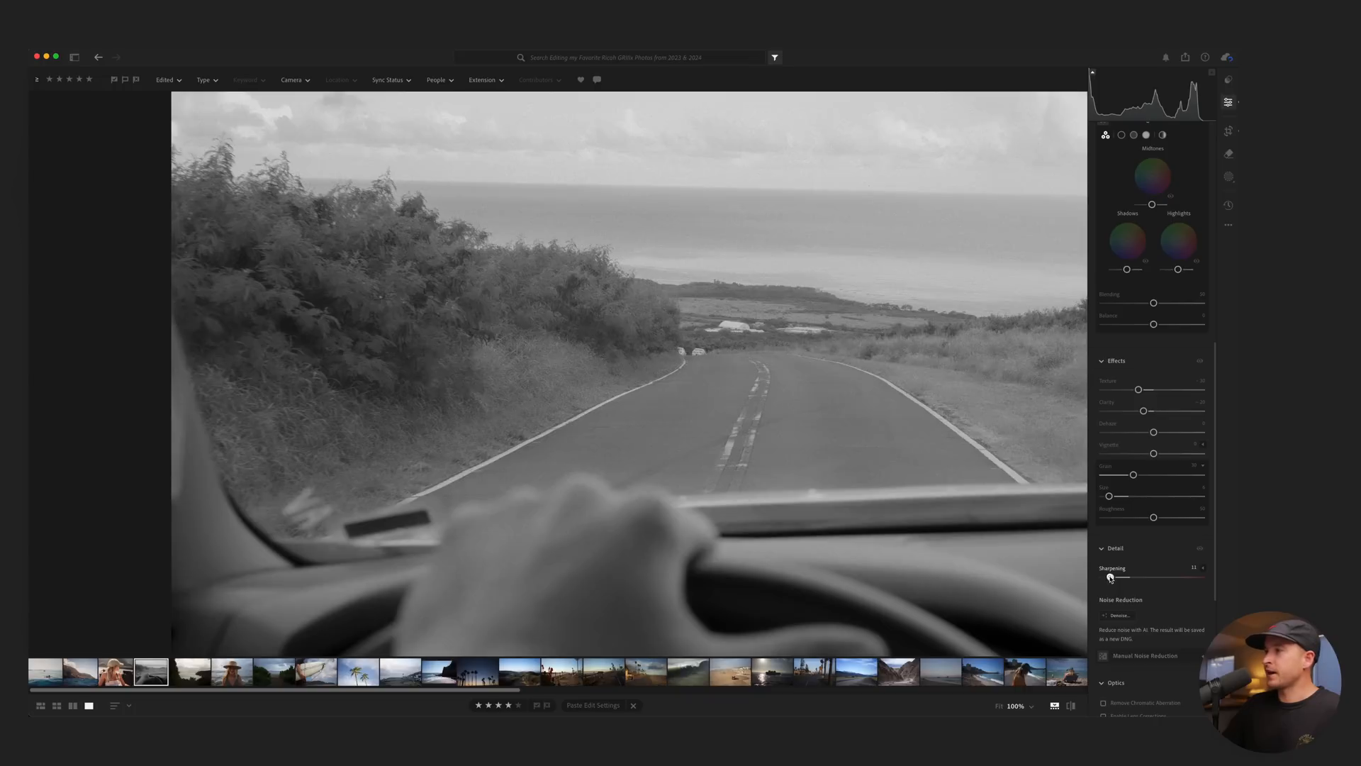
{"action": "key", "text": "backslash"}
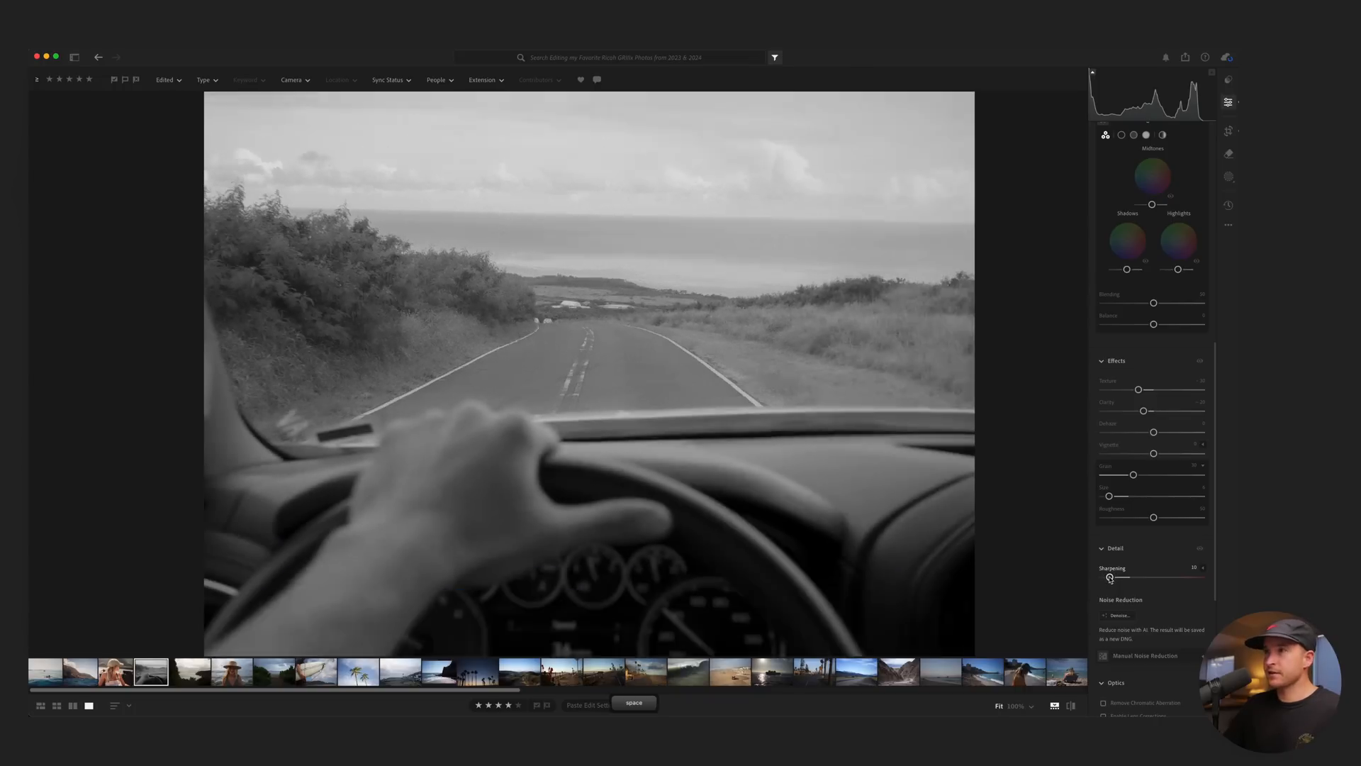
{"action": "key", "text": "backslash"}
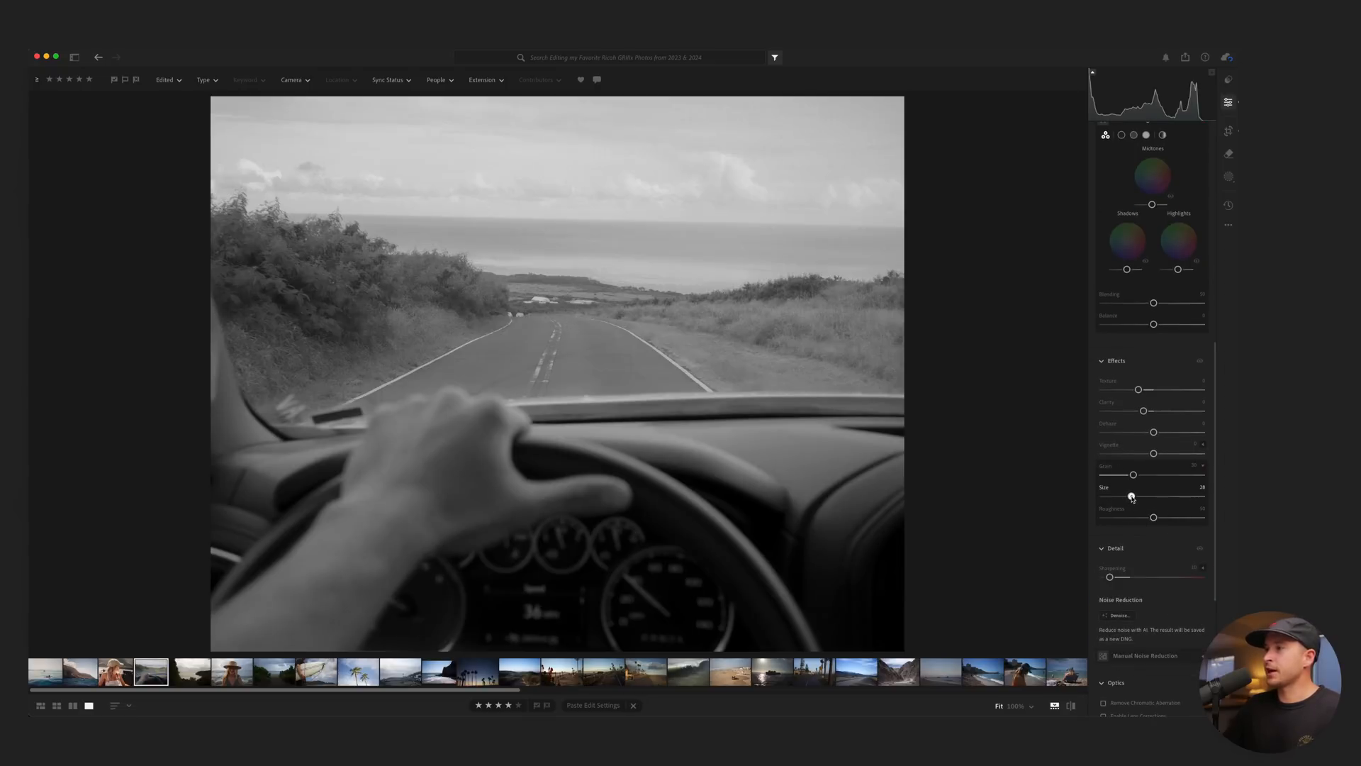
Refine the driving photo's grain to a size of about 30, an amount of about 20 and lower roughness, and inspect it at 100%.
{"action": "left_click_drag", "start_coordinate": [1133, 497], "coordinate": [1135, 498]}
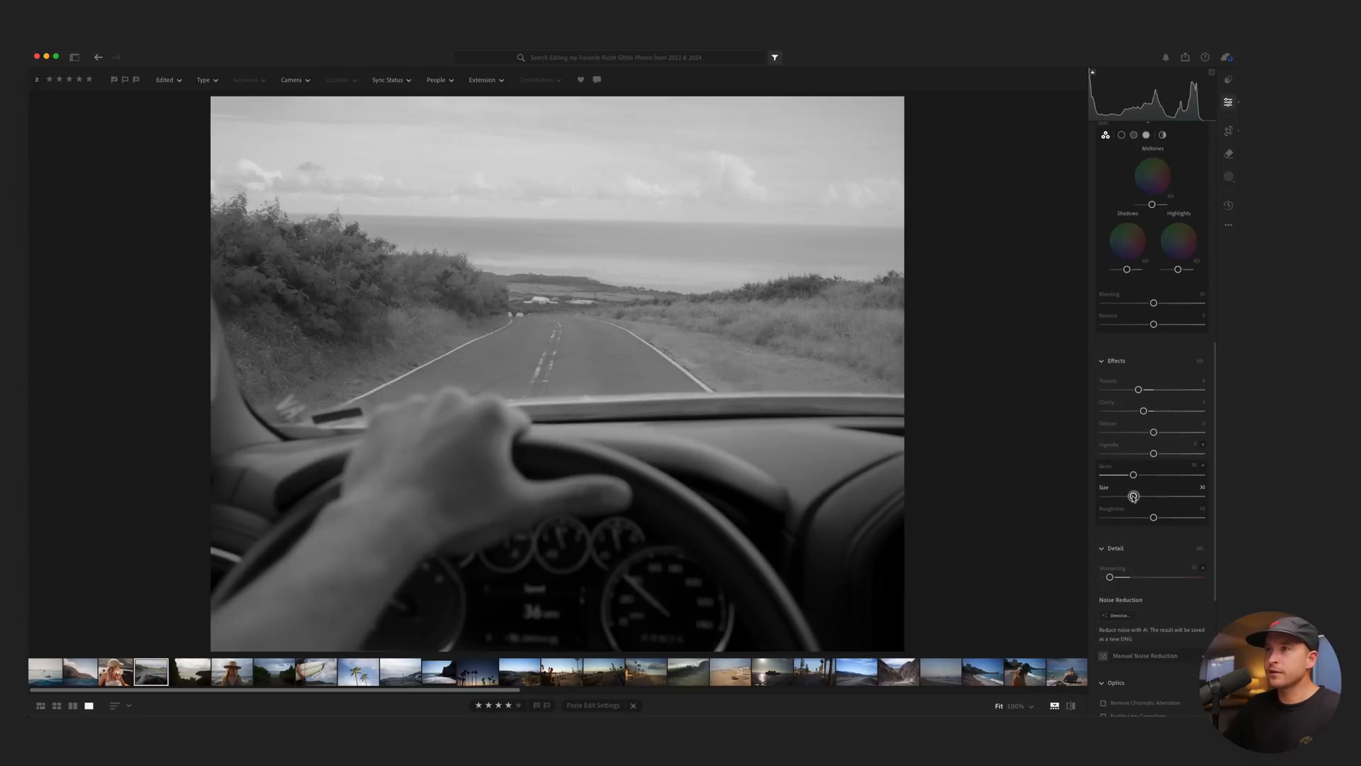
{"action": "key", "text": "backslash"}
{"action": "left_click_drag", "start_coordinate": [1133, 474], "coordinate": [1125, 476]}
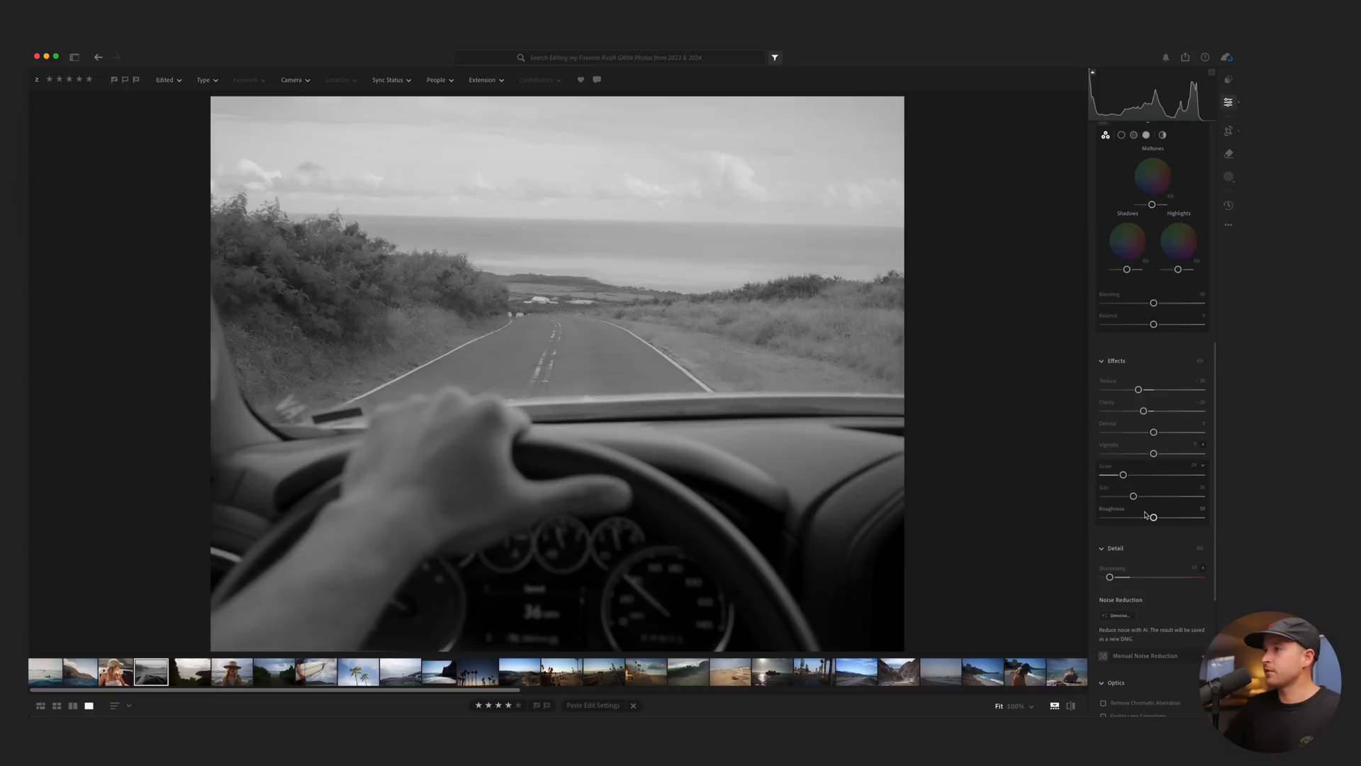
{"action": "left_click_drag", "start_coordinate": [1154, 517], "coordinate": [1212, 522]}
{"action": "left_click_drag", "start_coordinate": [1192, 530], "coordinate": [1115, 525]}
{"action": "left_click", "coordinate": [557, 337]}
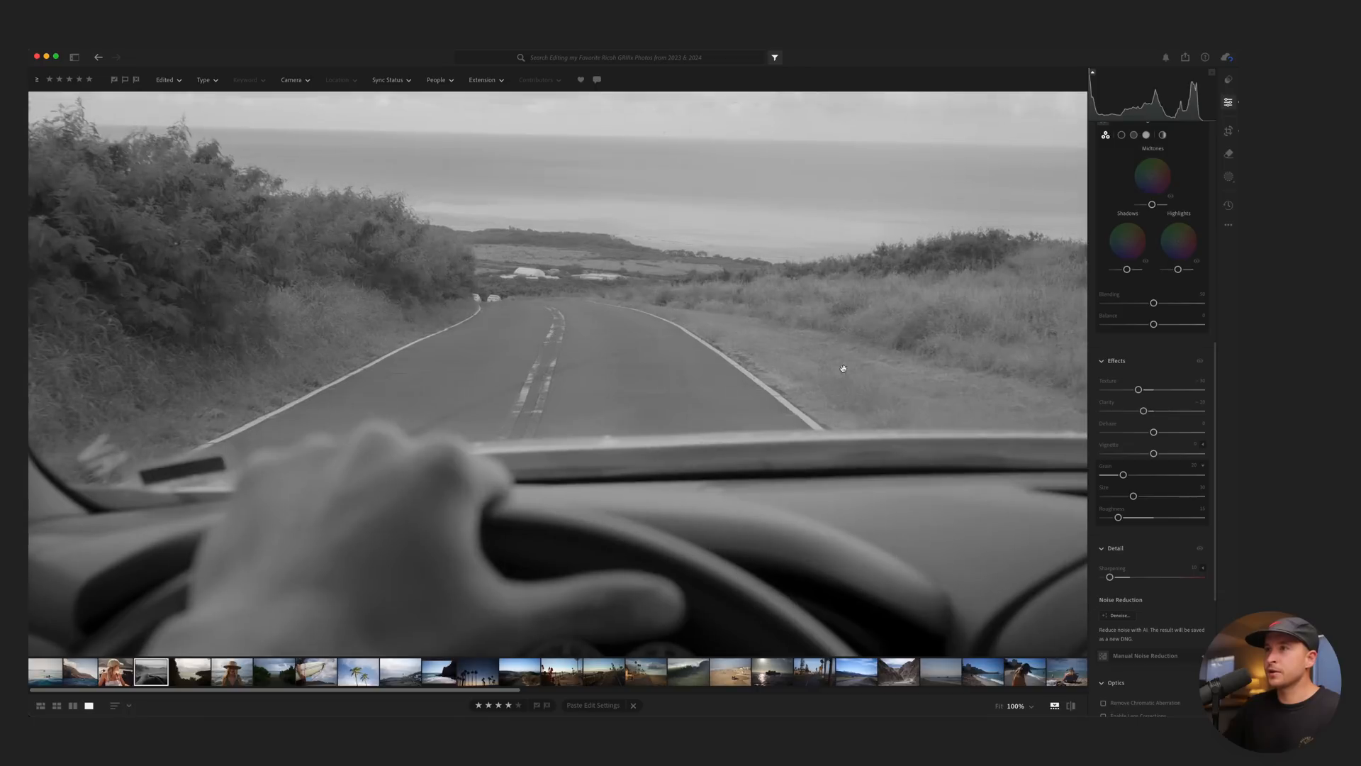
Crop the bay photo to a 5 x 4 aspect ratio and shift the image slightly left within the crop frame.
{"action": "left_click", "coordinate": [945, 384]}
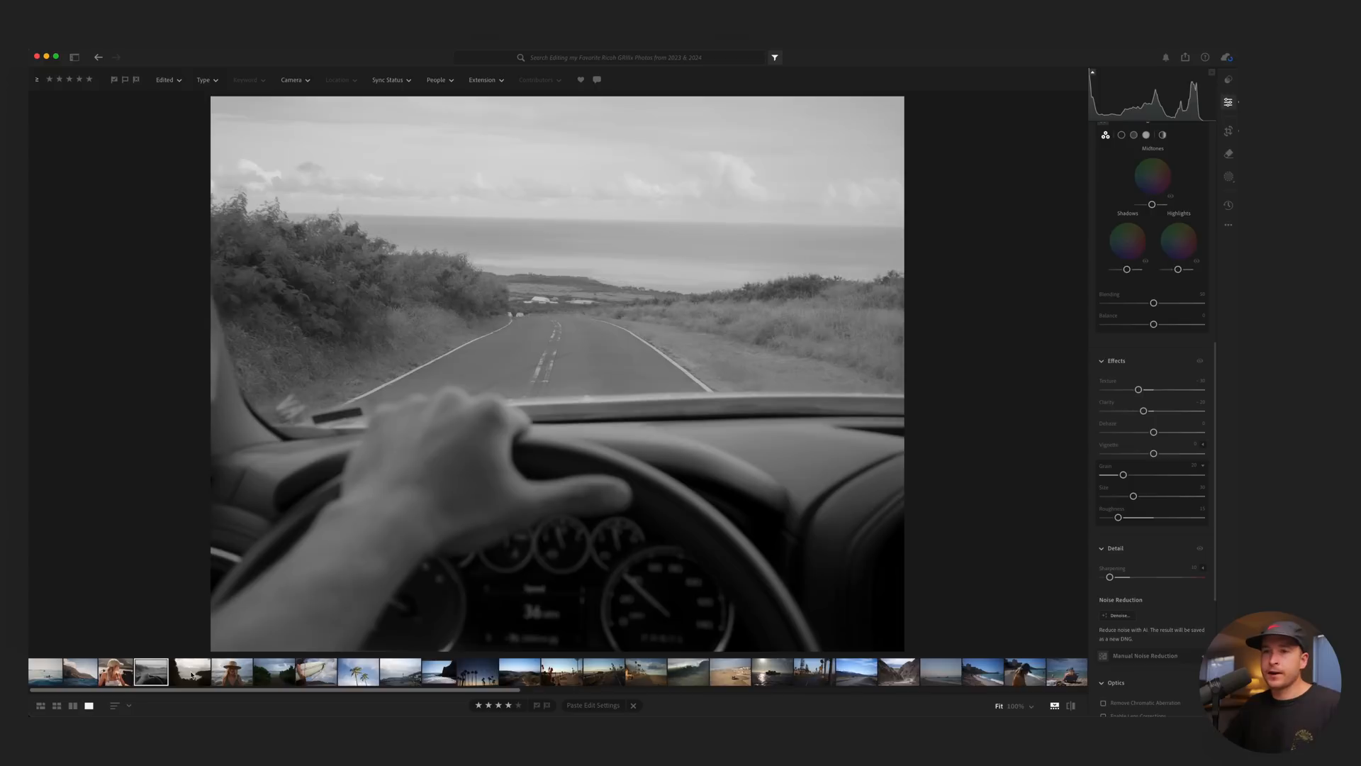
{"action": "left_click", "coordinate": [192, 675]}
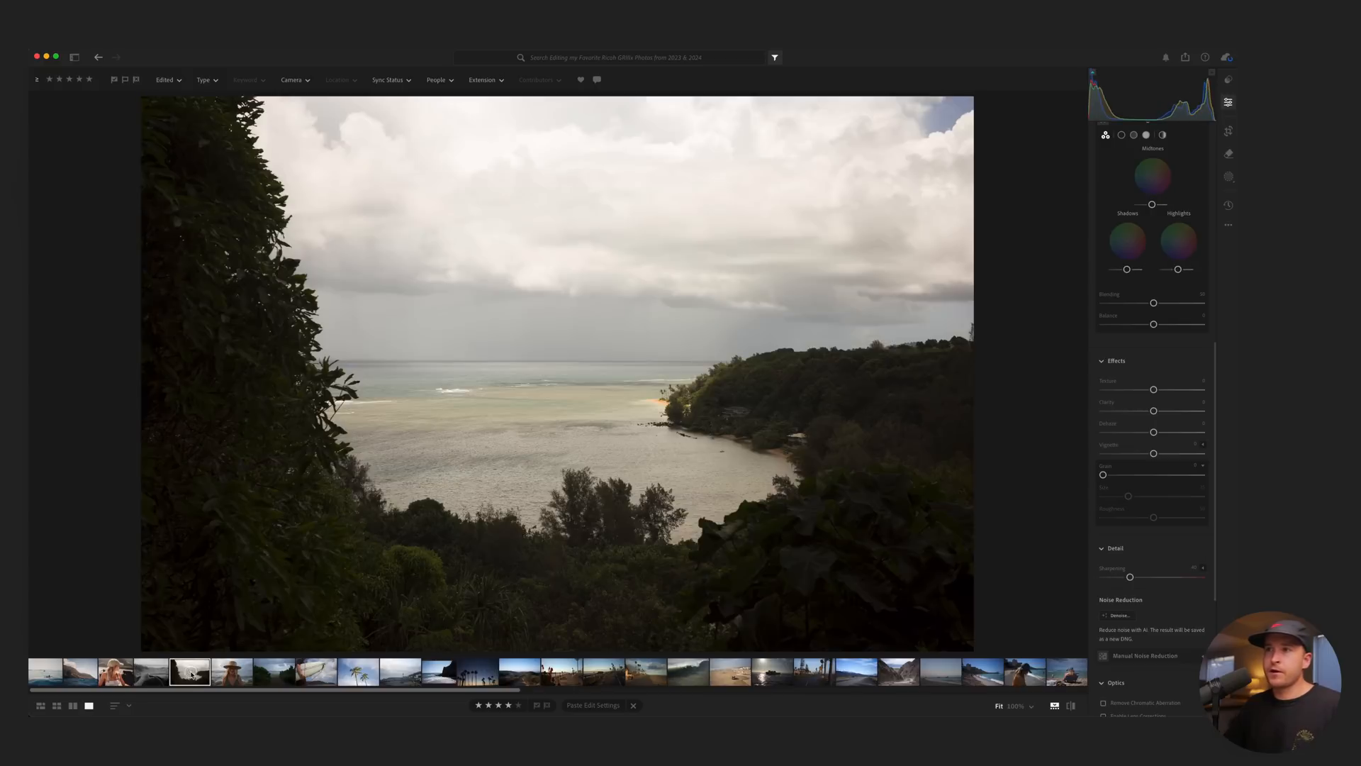
{"action": "key", "text": "c"}
{"action": "left_click", "coordinate": [1142, 155]}
{"action": "left_click", "coordinate": [1142, 154]}
{"action": "left_click", "coordinate": [1142, 154]}
{"action": "left_click", "coordinate": [1129, 268]}
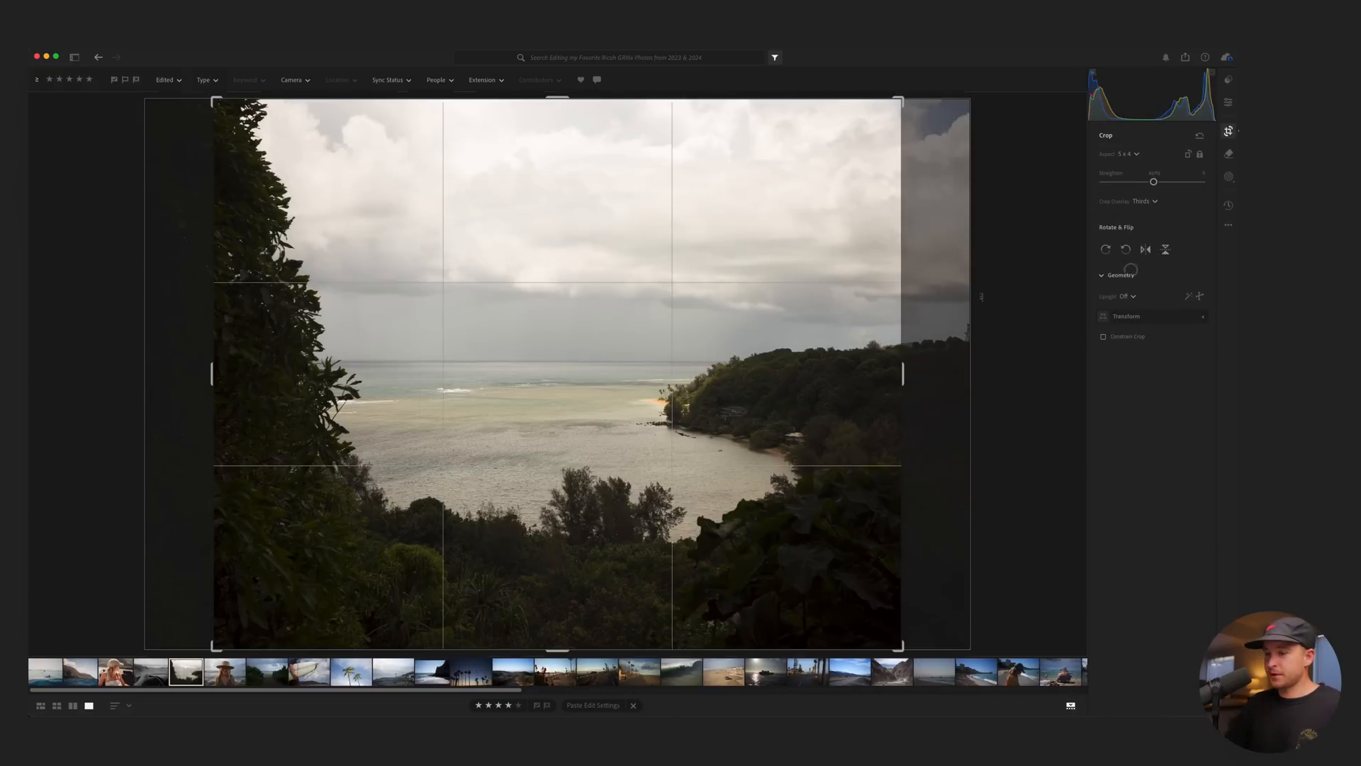
{"action": "key", "text": "Return"}
{"action": "key", "text": "c"}
{"action": "left_click_drag", "start_coordinate": [623, 358], "coordinate": [605, 359]}
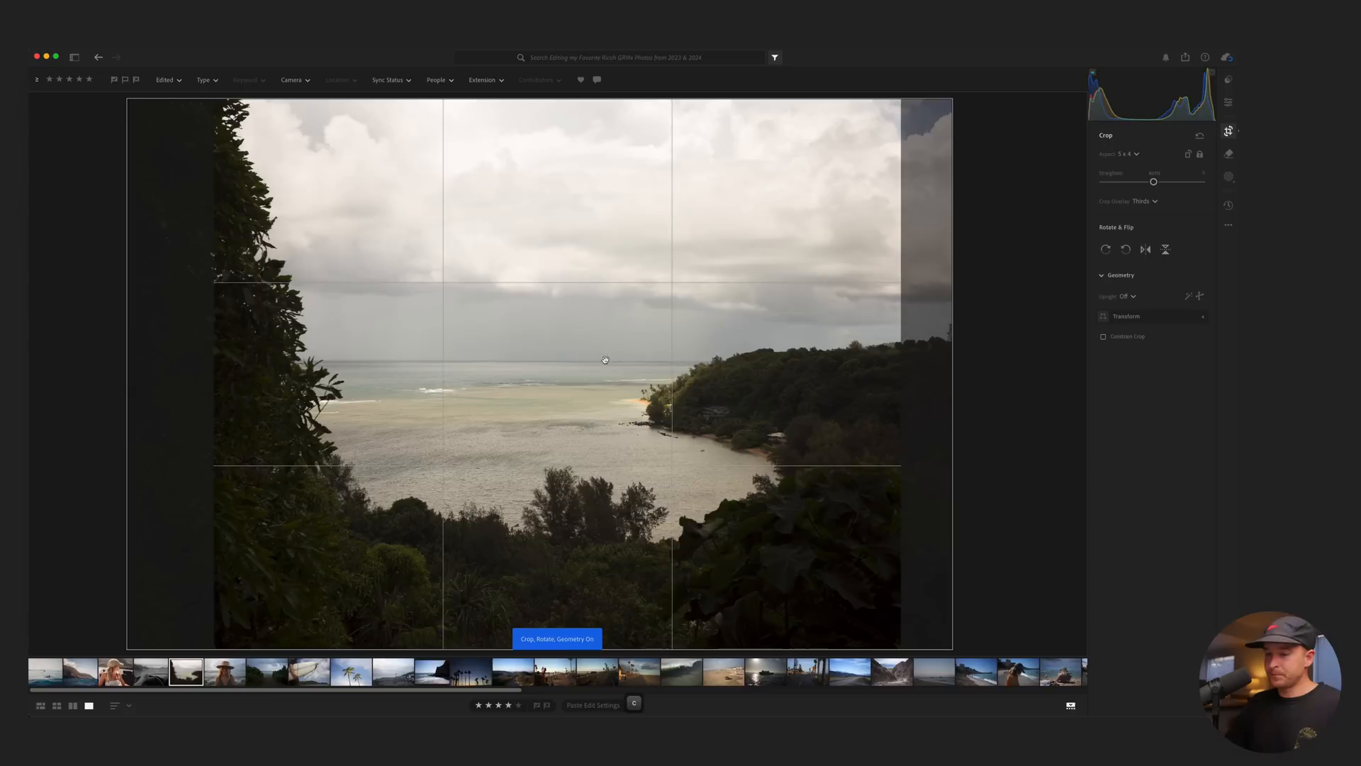
{"action": "key", "text": "Return"}
Apply the camera-matching Positive Film profile to the bay photo and return to the edit controls.
{"action": "left_click", "coordinate": [1141, 178]}
{"action": "left_click", "coordinate": [1143, 288]}
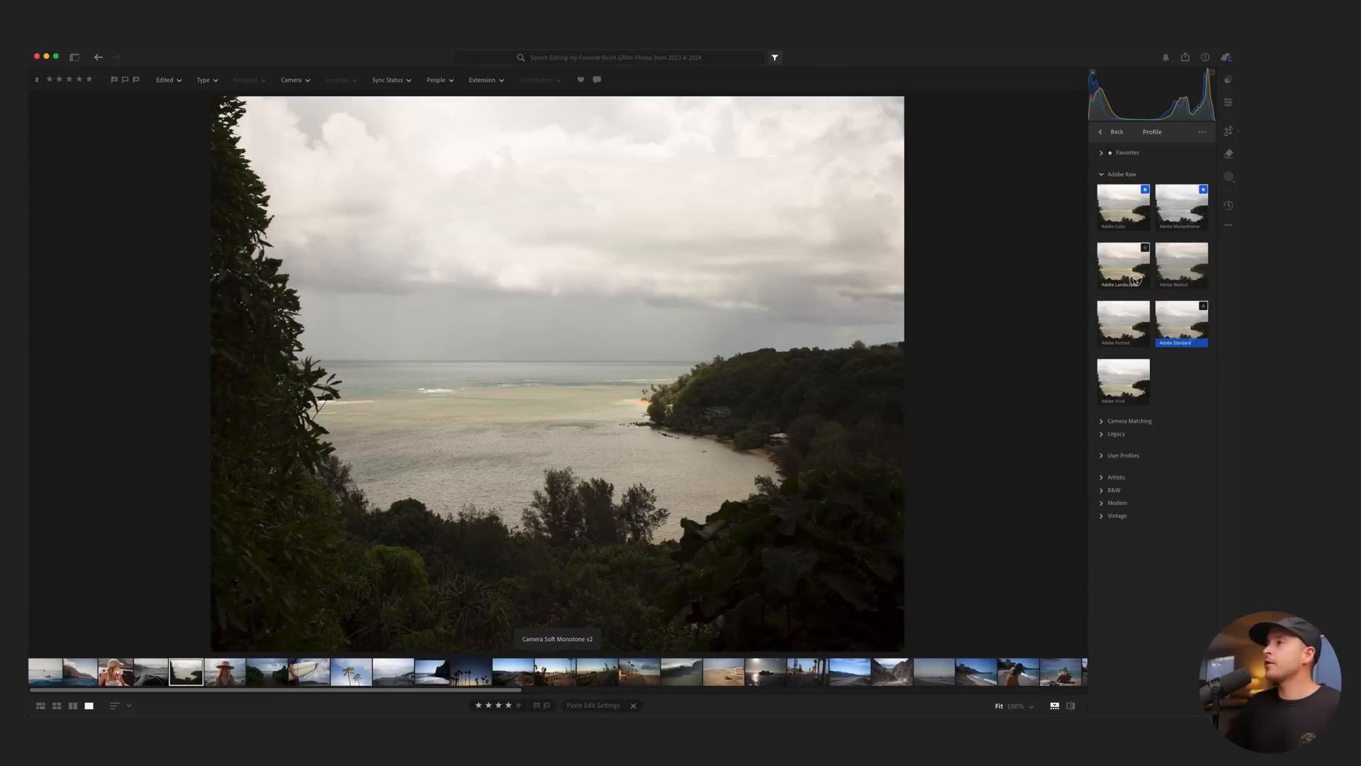
{"action": "left_click", "coordinate": [1127, 421]}
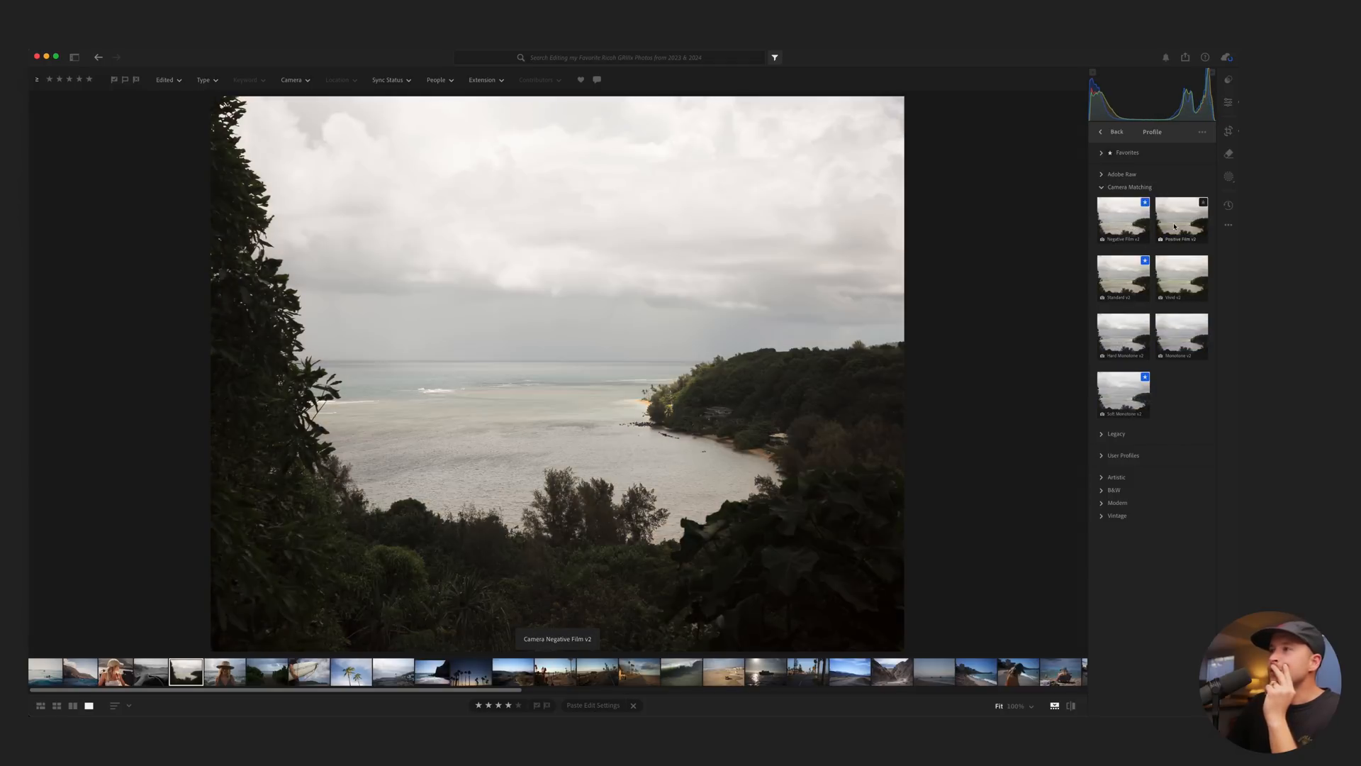
{"action": "left_click", "coordinate": [1174, 225]}
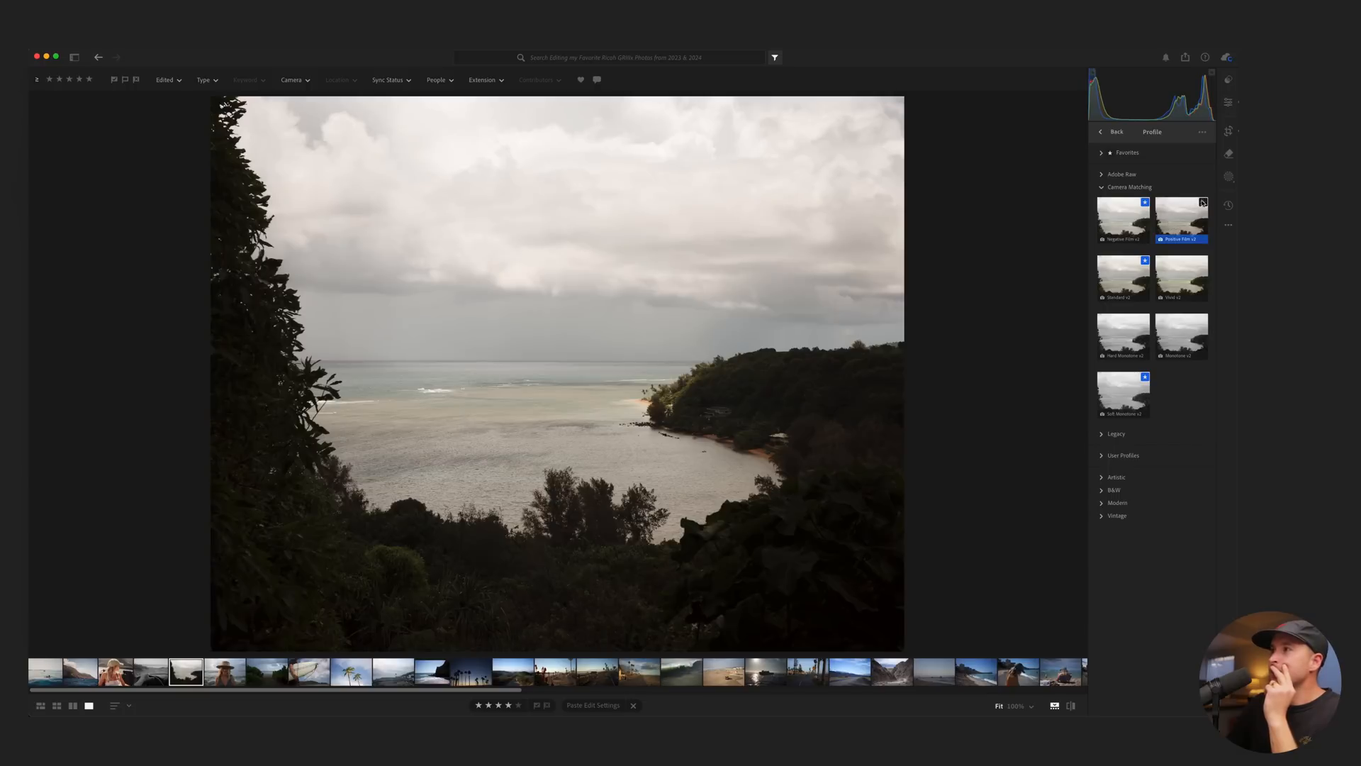
{"action": "left_click", "coordinate": [1229, 102]}
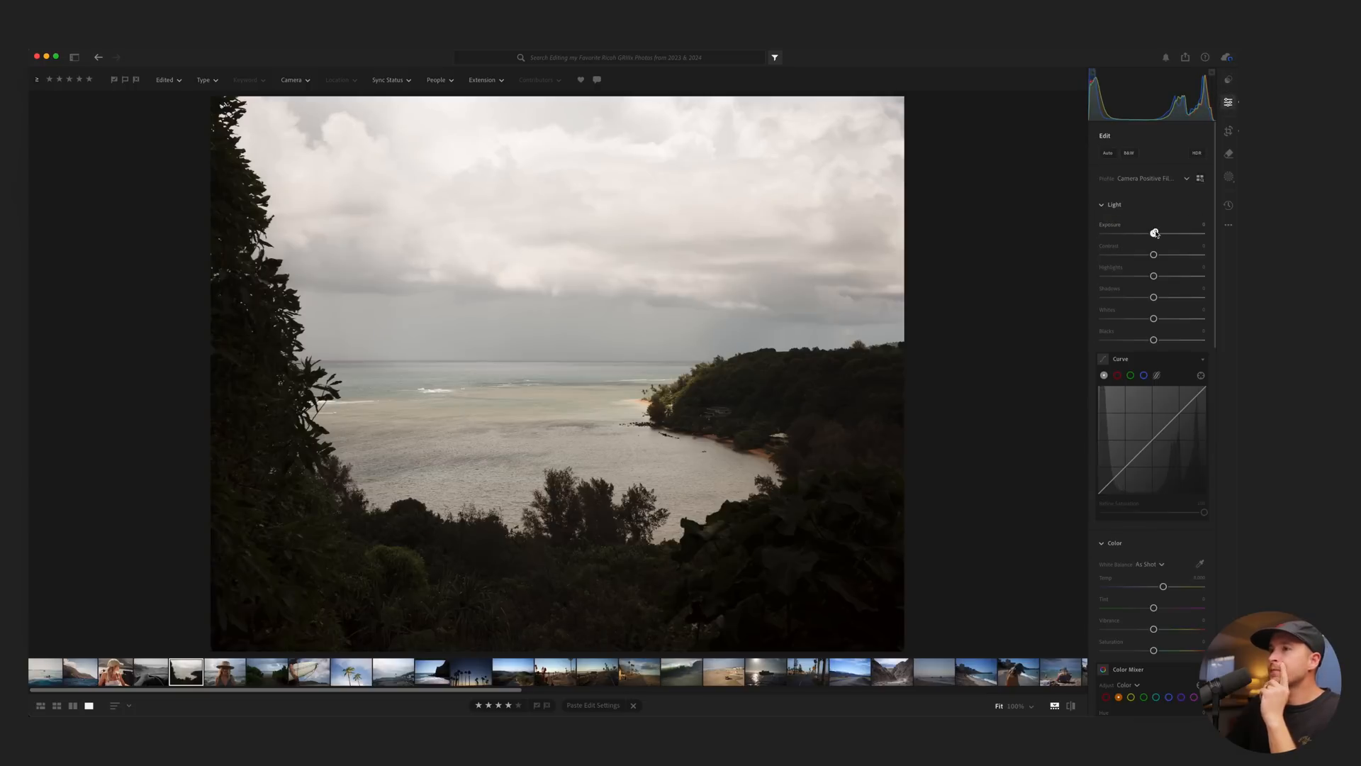
Raise the bay photo's exposure to about +0.5, lift the curve's shadows and midtones, lower its white point, and compare with the original.
{"action": "left_click_drag", "start_coordinate": [1155, 233], "coordinate": [1159, 233]}
{"action": "left_click_drag", "start_coordinate": [1126, 468], "coordinate": [1124, 462]}
{"action": "left_click_drag", "start_coordinate": [1180, 407], "coordinate": [1153, 435]}
{"action": "left_click", "coordinate": [1206, 385]}
{"action": "left_click_drag", "start_coordinate": [1207, 387], "coordinate": [1207, 396]}
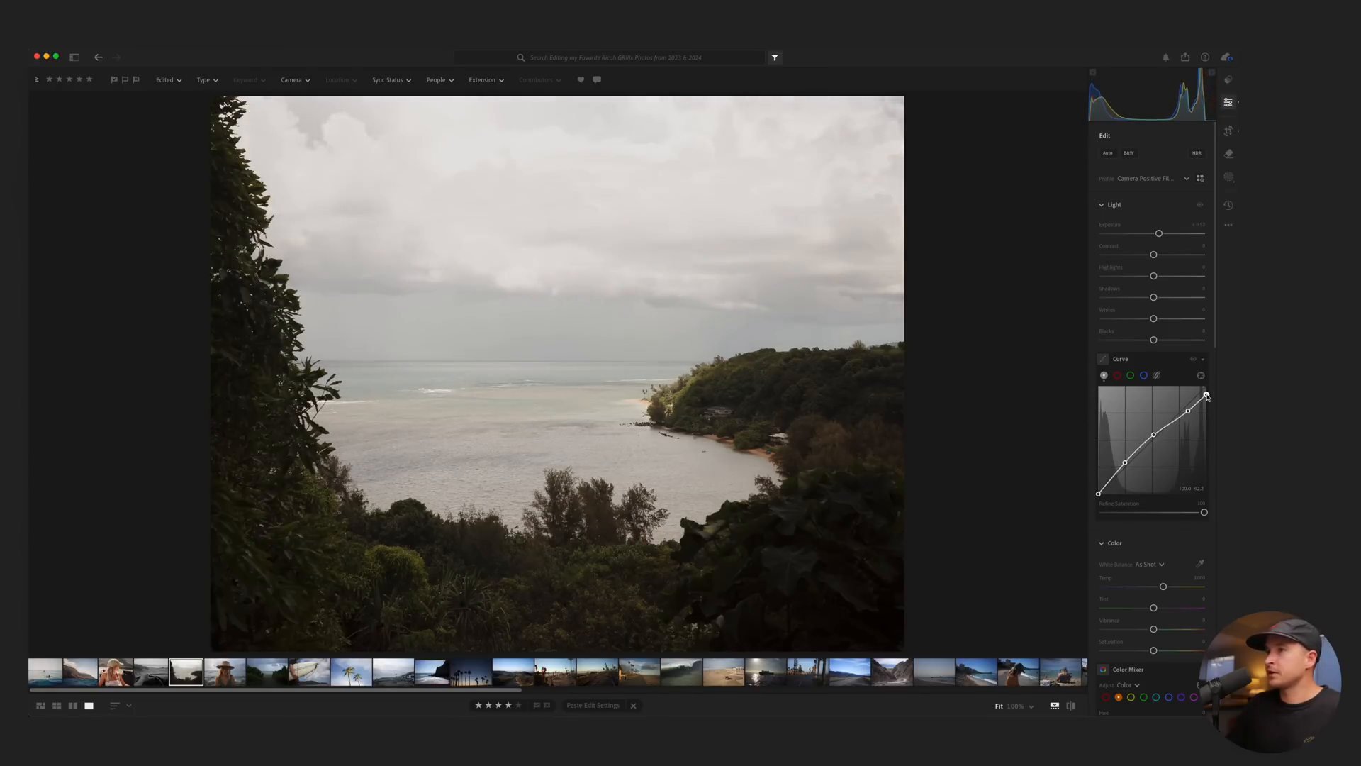
{"action": "key", "text": "backslash"}
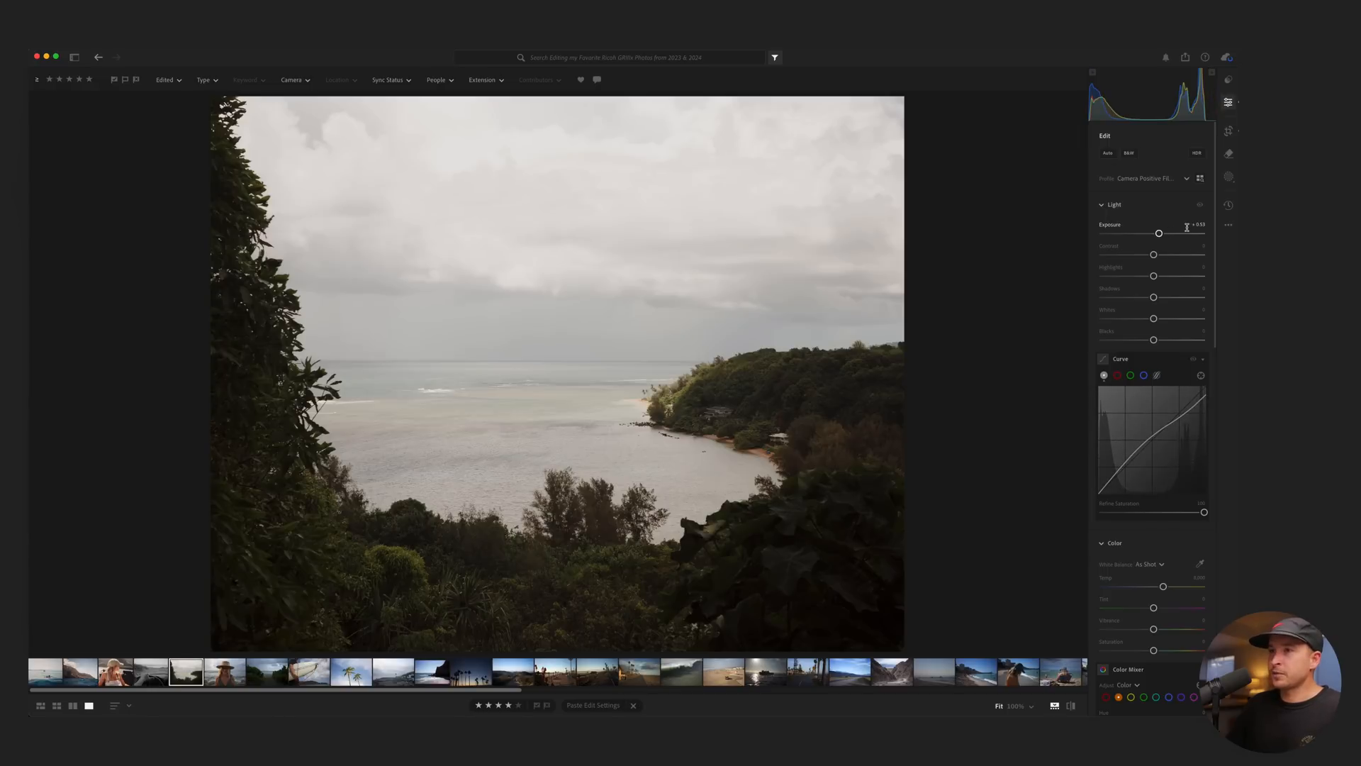
{"action": "key", "text": "backslash"}
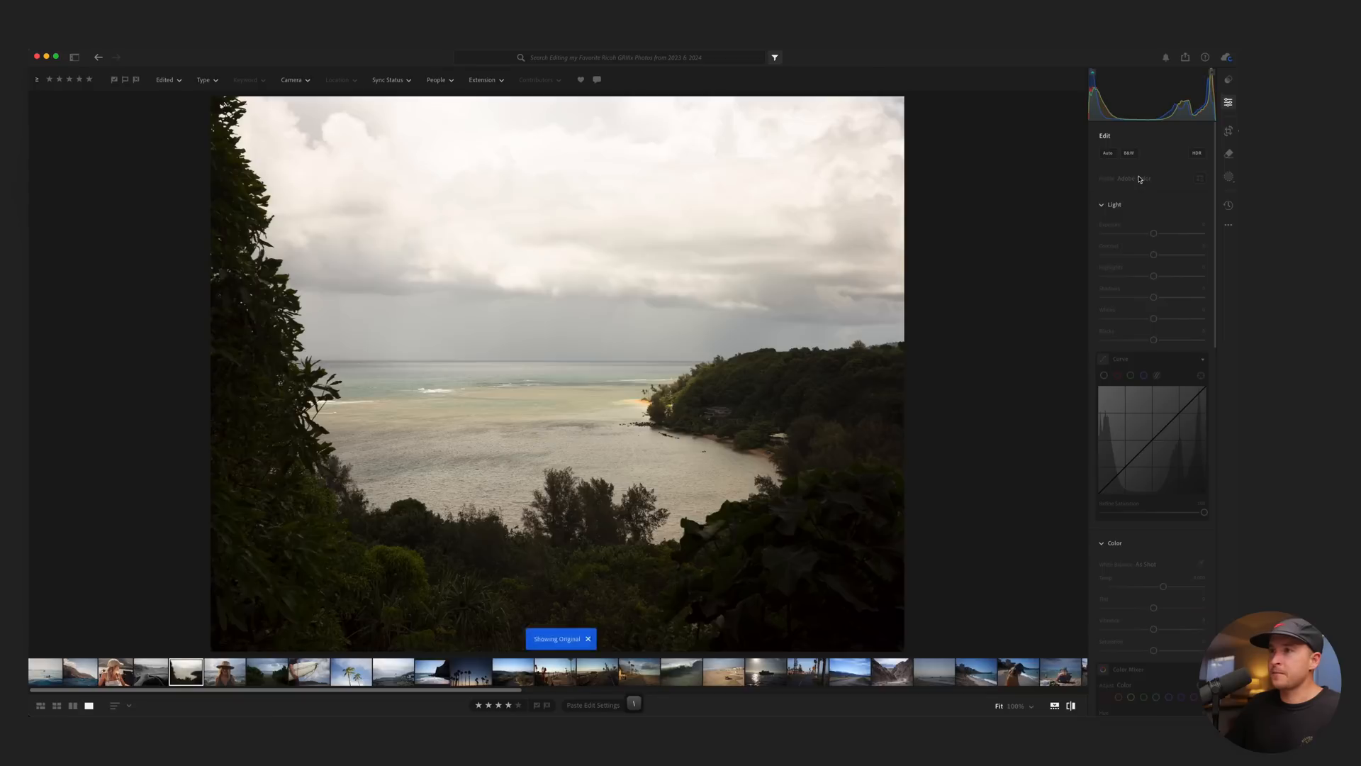
{"action": "mouse_move", "coordinate": [1164, 427]}
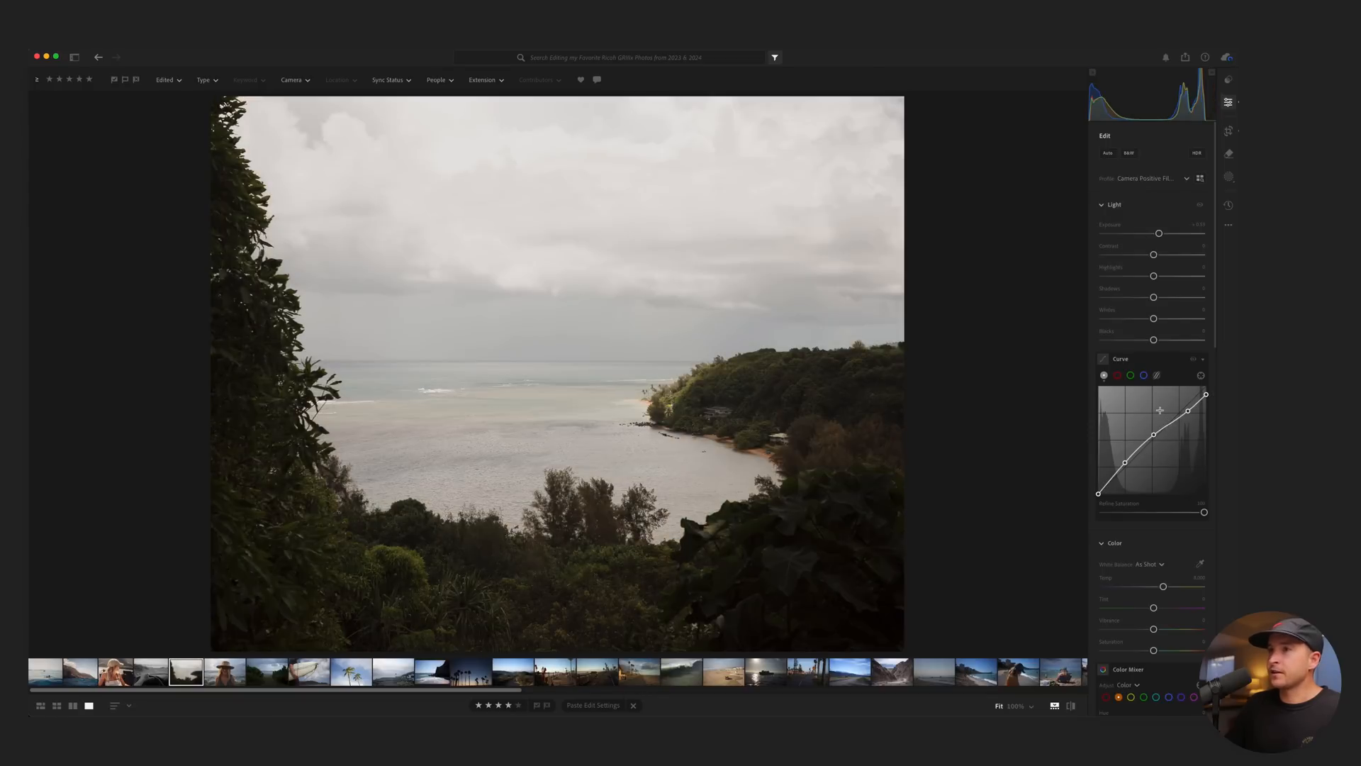
Set highlights and blacks to about -20 and whites to about +20, slightly raise contrast and shadows, and compare the light adjustments on and off.
{"action": "mouse_move", "coordinate": [1153, 275]}
{"action": "left_mouse_down"}
{"action": "mouse_move", "coordinate": [1118, 276]}
{"action": "mouse_move", "coordinate": [1206, 279]}
{"action": "mouse_move", "coordinate": [1024, 279]}
{"action": "mouse_move", "coordinate": [1142, 275]}
{"action": "left_mouse_up"}
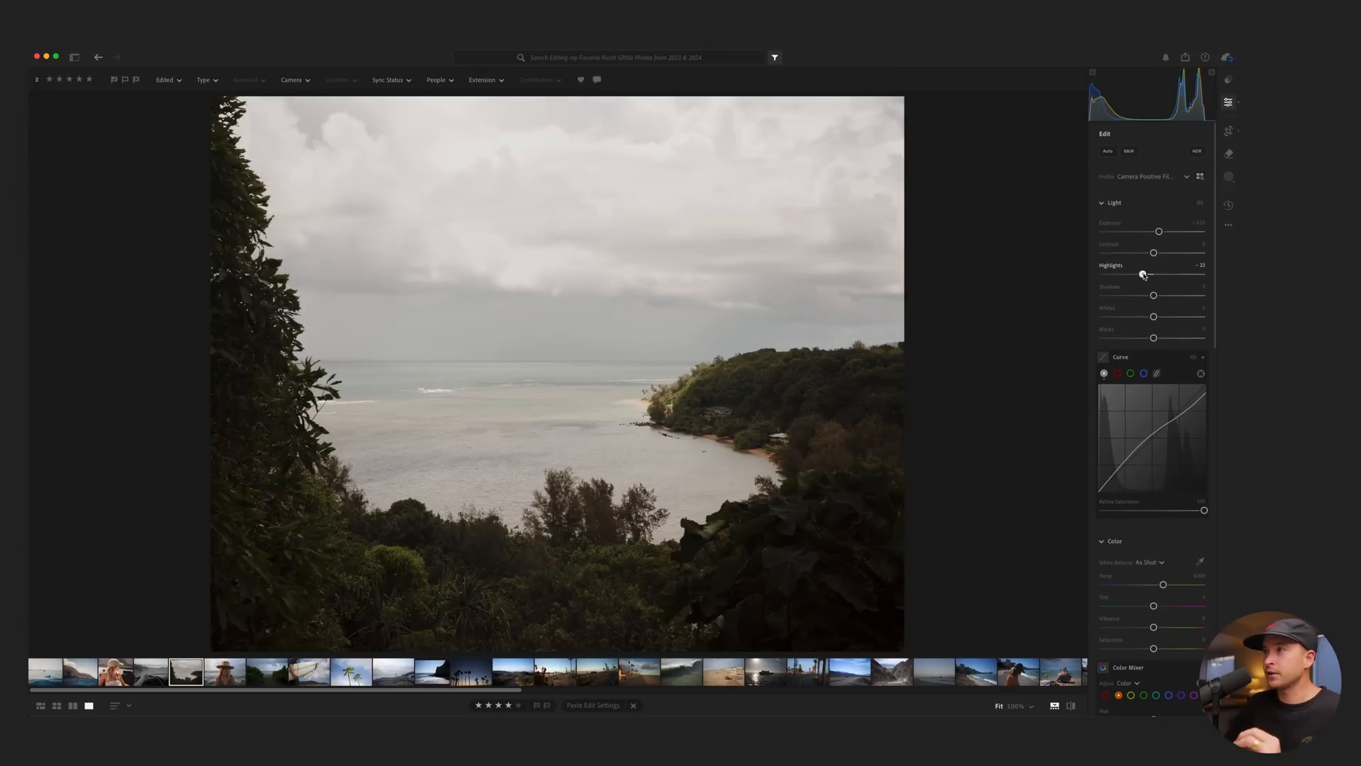
{"action": "left_click_drag", "start_coordinate": [1154, 253], "coordinate": [1150, 338]}
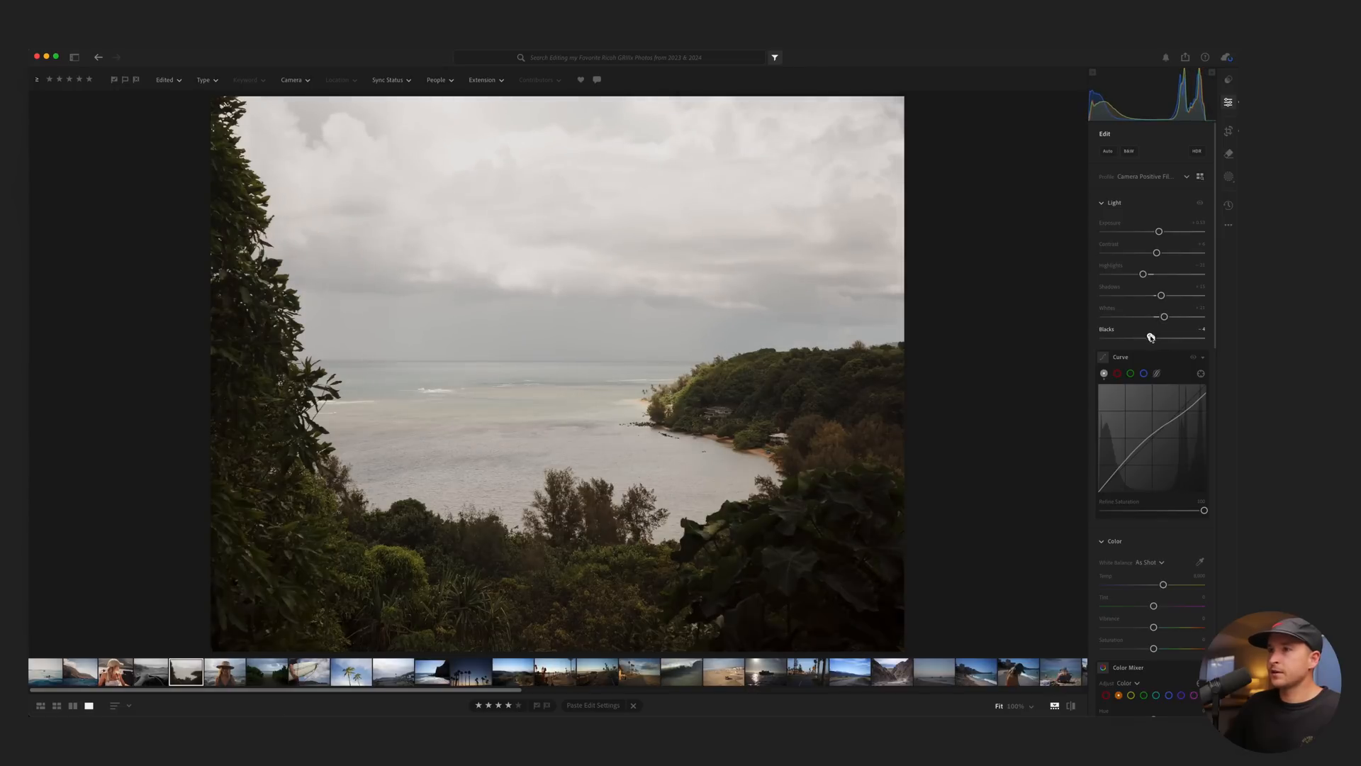
{"action": "left_click", "coordinate": [1200, 203]}
{"action": "left_click", "coordinate": [1201, 203]}
{"action": "left_click", "coordinate": [1201, 203]}
{"action": "left_click", "coordinate": [1200, 204]}
{"action": "left_click", "coordinate": [1200, 204]}
{"action": "left_click", "coordinate": [1201, 203]}
{"action": "left_click", "coordinate": [1201, 204]}
{"action": "left_click", "coordinate": [1201, 203]}
{"action": "left_click", "coordinate": [1201, 203]}
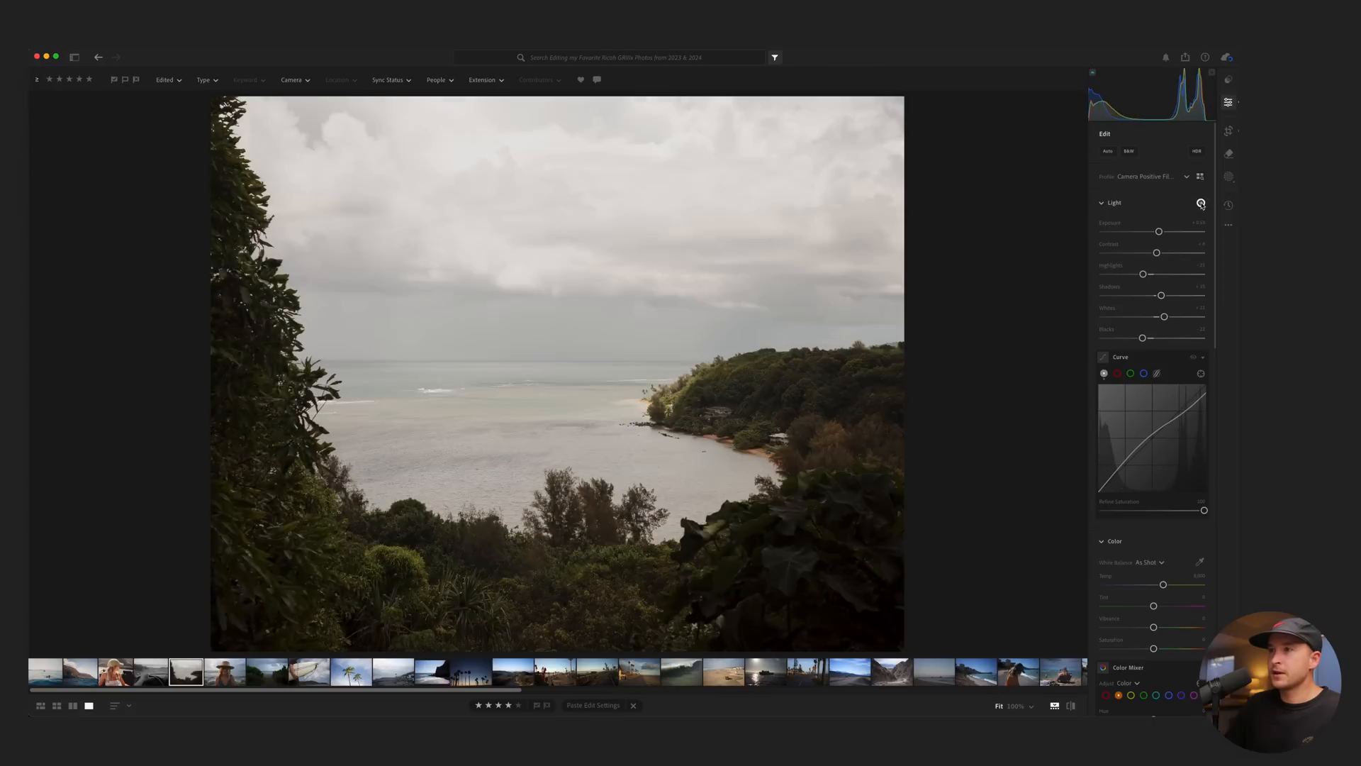
Lower the bay photo's shadows and exposure slightly and compare the image with and without the light adjustments.
{"action": "left_click_drag", "start_coordinate": [1160, 294], "coordinate": [1155, 295]}
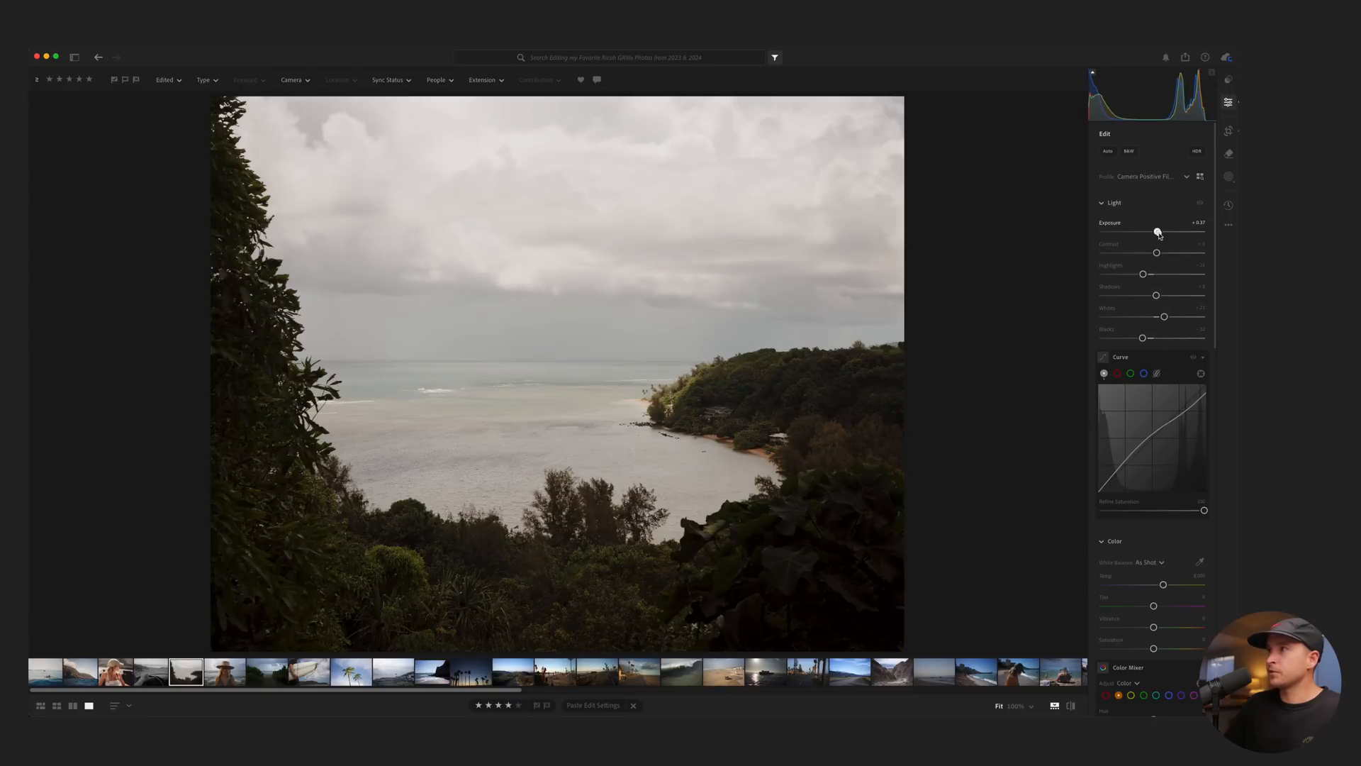
{"action": "left_click", "coordinate": [1199, 203]}
{"action": "left_click", "coordinate": [1199, 203]}
{"action": "left_click", "coordinate": [1200, 204]}
{"action": "left_click", "coordinate": [1199, 203]}
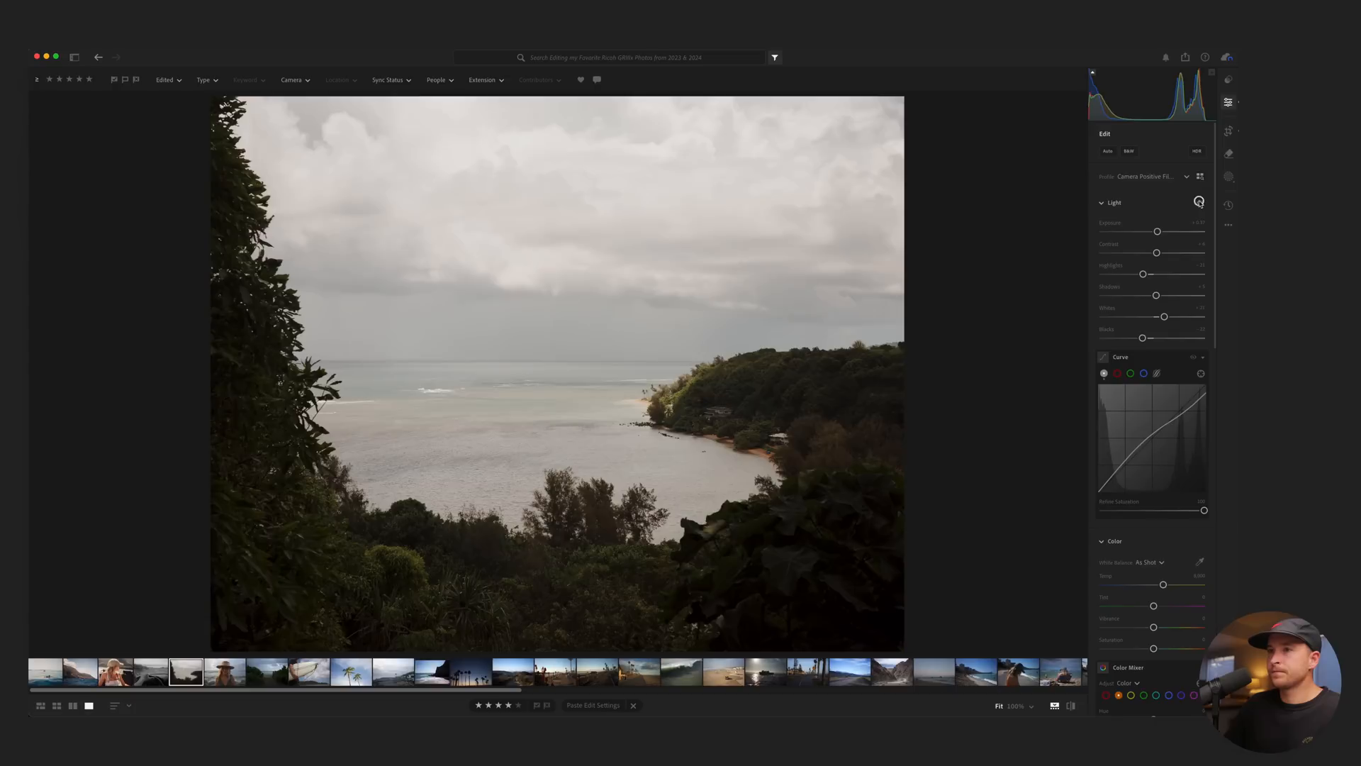
Raise the bay photo's vibrance to about +18 and lower its saturation to about -15.
{"action": "scroll", "coordinate": [1144, 348], "scroll_direction": "down", "scroll_amount": 5}
{"action": "left_click_drag", "start_coordinate": [1153, 452], "coordinate": [1160, 456]}
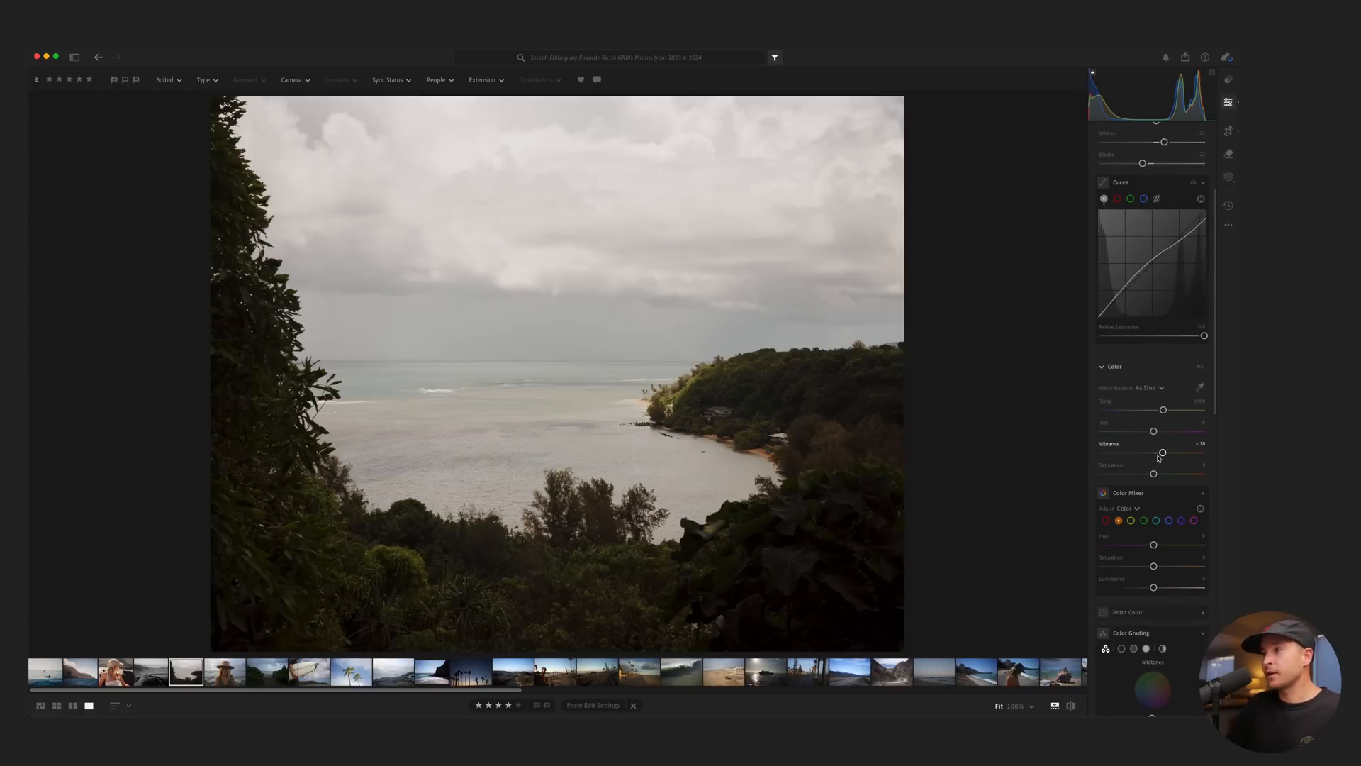
{"action": "left_click_drag", "start_coordinate": [1154, 475], "coordinate": [1146, 473]}
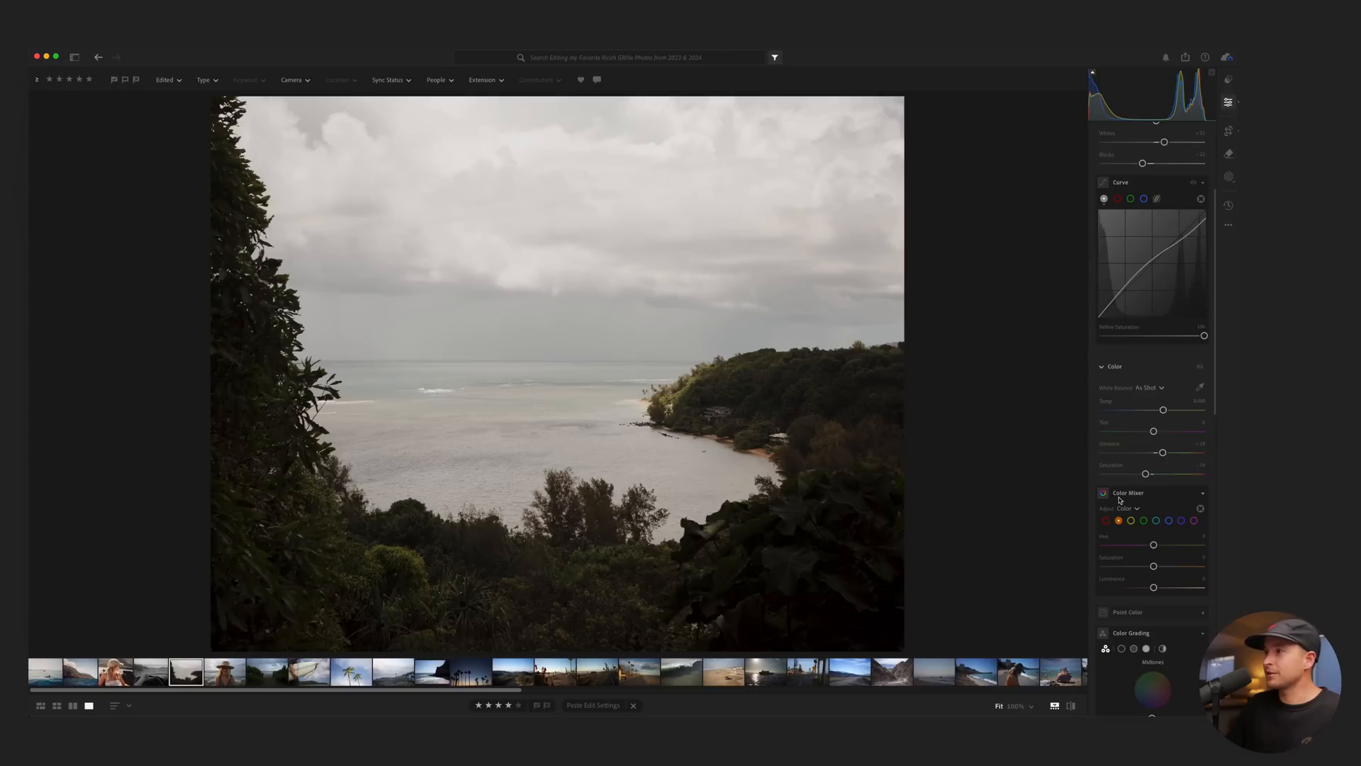
Raise the greens' saturation to about +20 and luminance to about +50, and set the yellows to about +10 saturation and -30 luminance.
{"action": "scroll", "coordinate": [1120, 500], "scroll_direction": "down", "scroll_amount": 5}
{"action": "left_click", "coordinate": [1144, 358]}
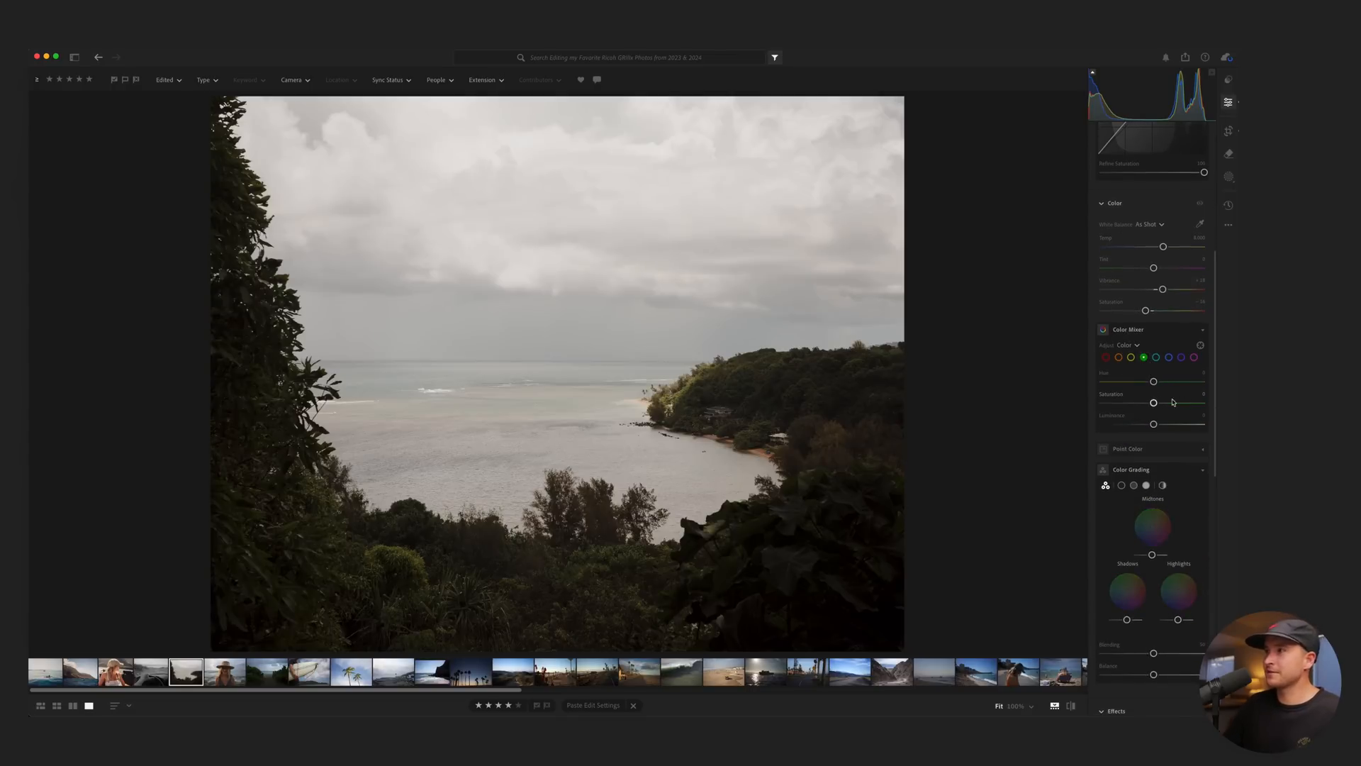
{"action": "left_click_drag", "start_coordinate": [1156, 403], "coordinate": [1182, 424]}
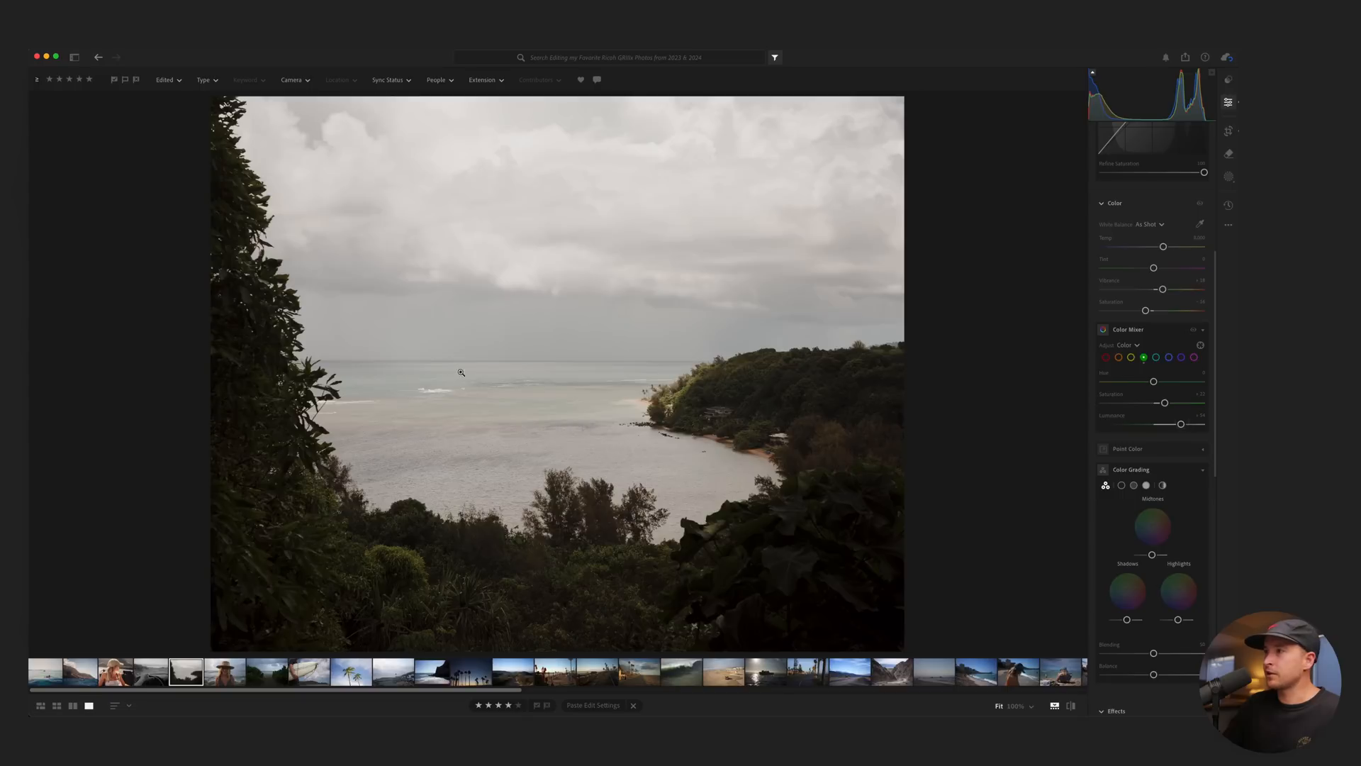
{"action": "left_click", "coordinate": [1132, 357]}
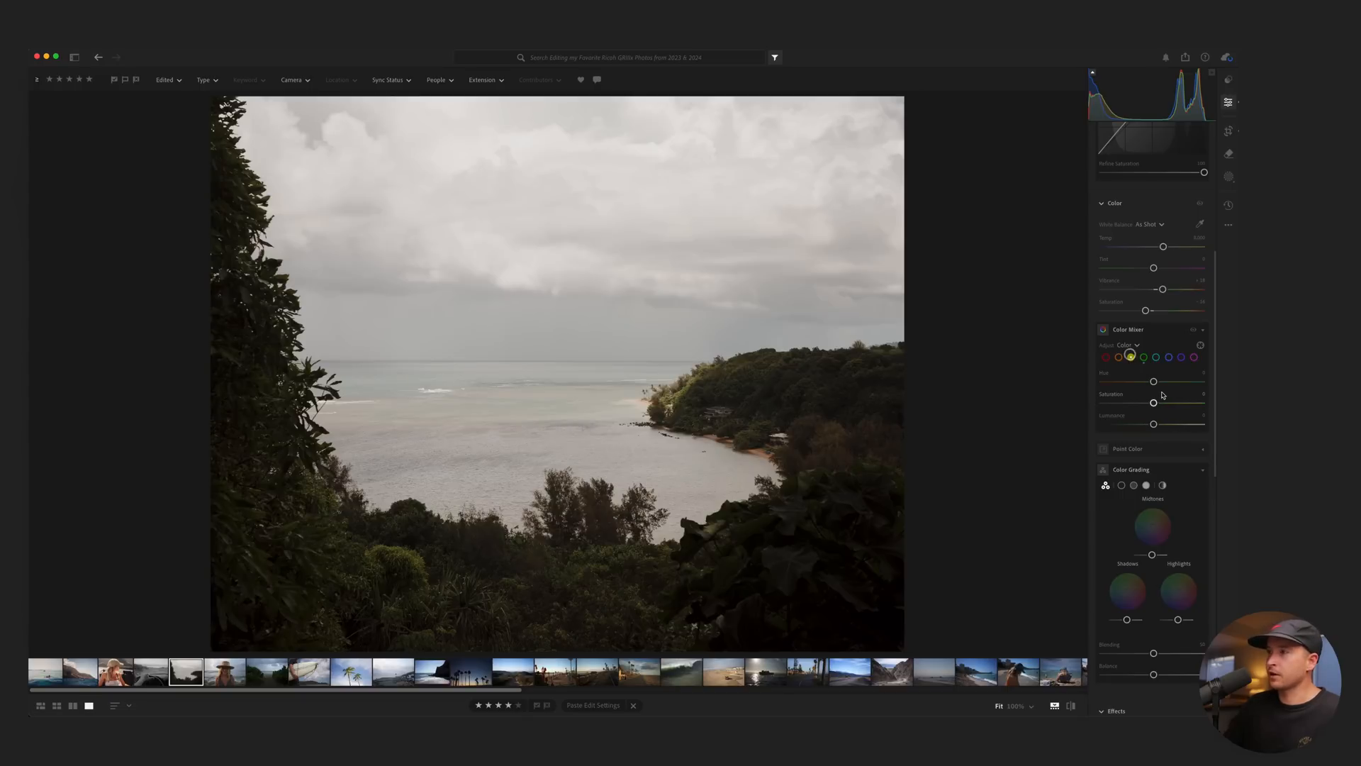
{"action": "mouse_move", "coordinate": [1156, 403]}
{"action": "left_mouse_down"}
{"action": "mouse_move", "coordinate": [1180, 403]}
{"action": "mouse_move", "coordinate": [1143, 403]}
{"action": "mouse_move", "coordinate": [1158, 401]}
{"action": "mouse_move", "coordinate": [1118, 425]}
{"action": "mouse_move", "coordinate": [1158, 406]}
{"action": "left_mouse_up"}
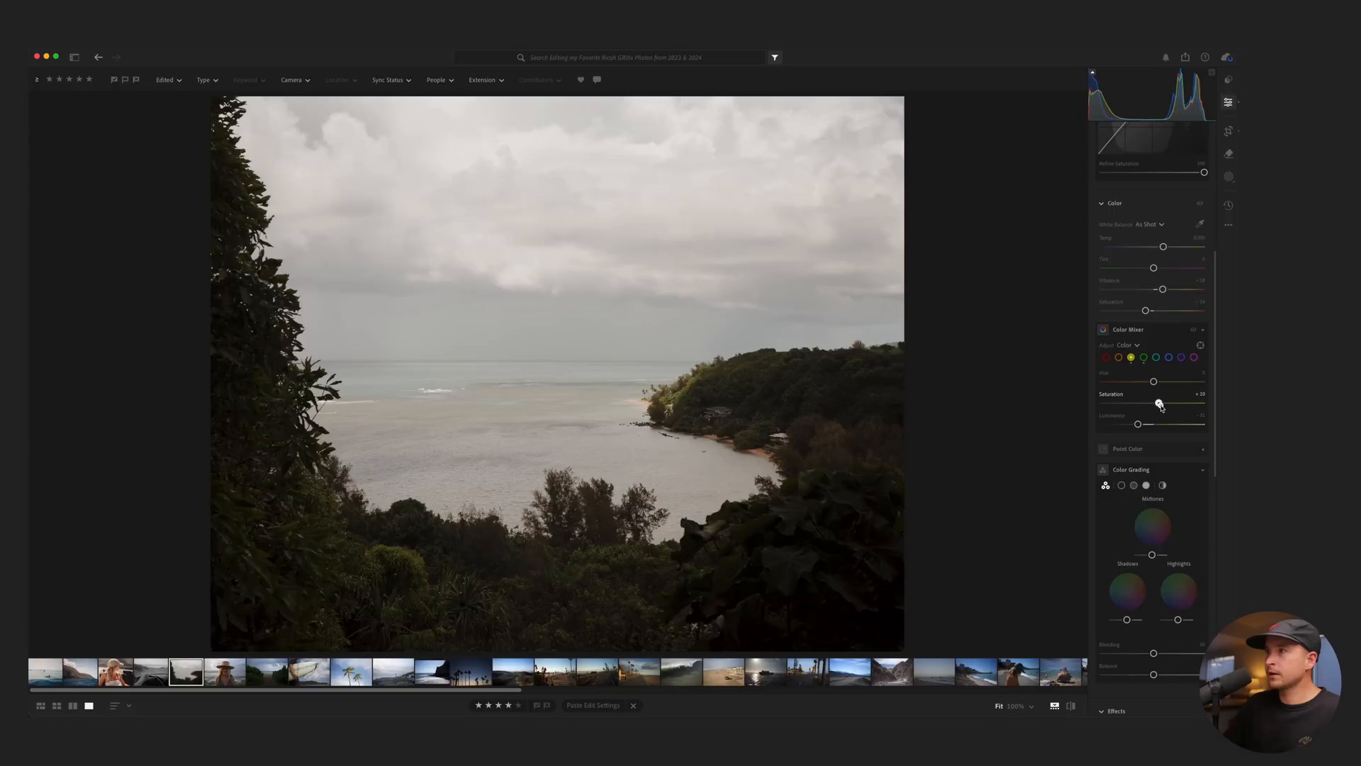
Color grade the bay photo with warm yellow shadows and midtones and slightly blue highlights, comparing it with and without the grading.
{"action": "scroll", "coordinate": [1150, 488], "scroll_direction": "down", "scroll_amount": 5}
{"action": "scroll", "coordinate": [1150, 488], "scroll_direction": "down", "scroll_amount": 2}
{"action": "left_click_drag", "start_coordinate": [1128, 412], "coordinate": [1130, 411]}
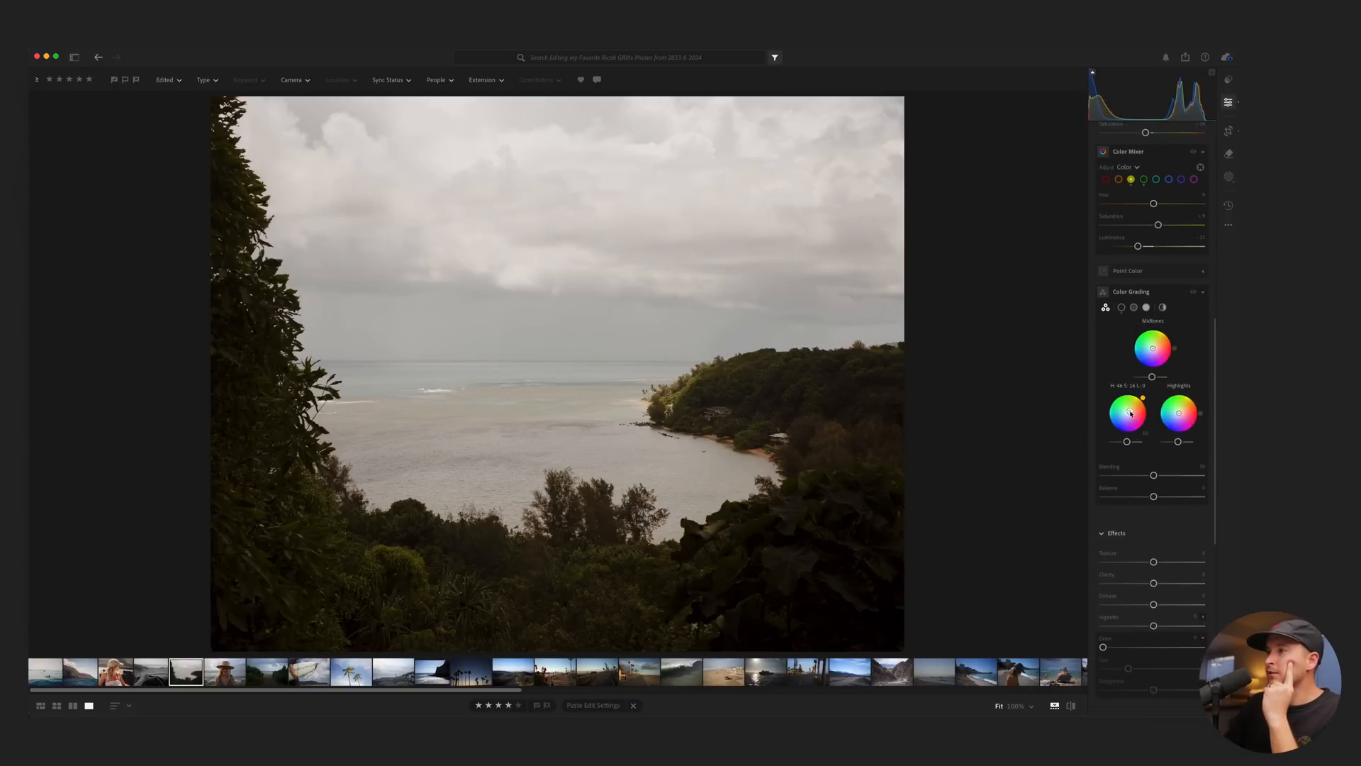
{"action": "left_click_drag", "start_coordinate": [1153, 348], "coordinate": [1155, 348]}
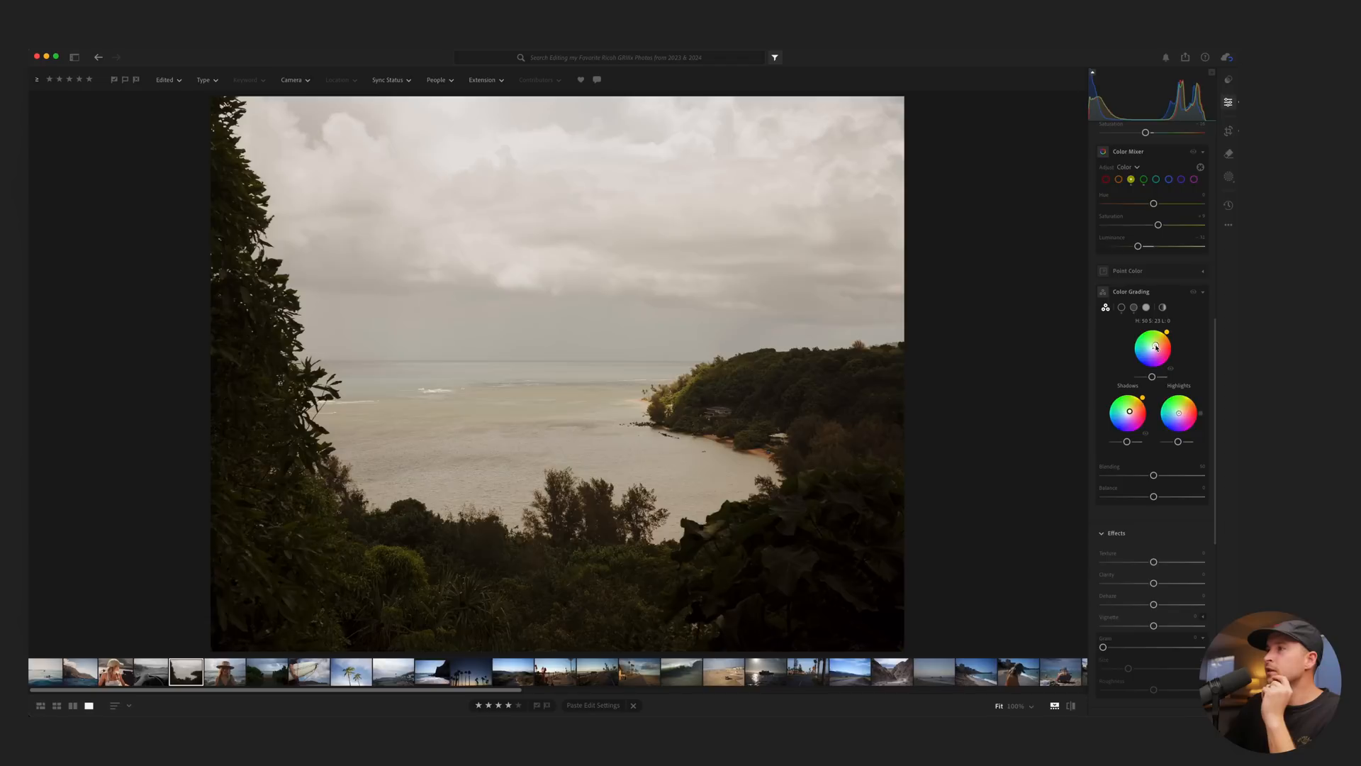
{"action": "left_click_drag", "start_coordinate": [1178, 413], "coordinate": [1179, 418]}
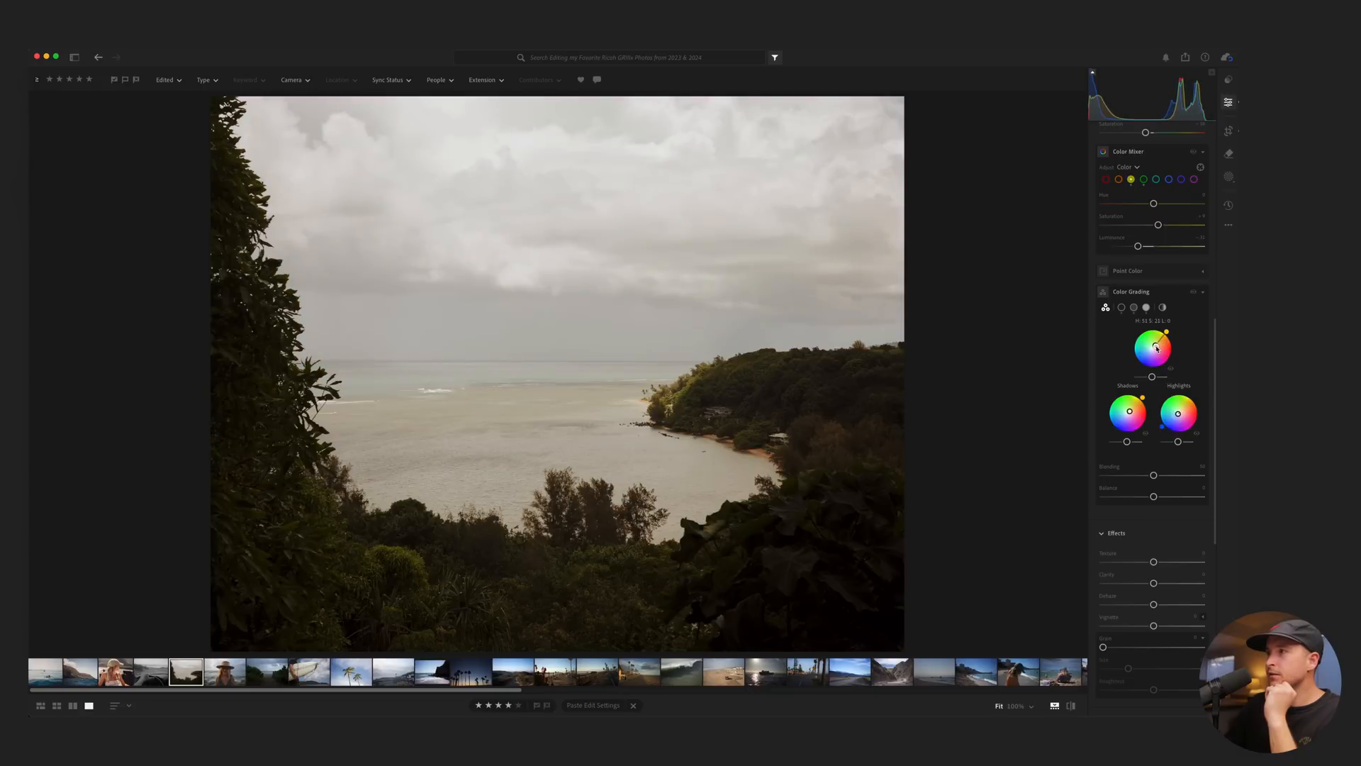
{"action": "left_click", "coordinate": [1191, 292]}
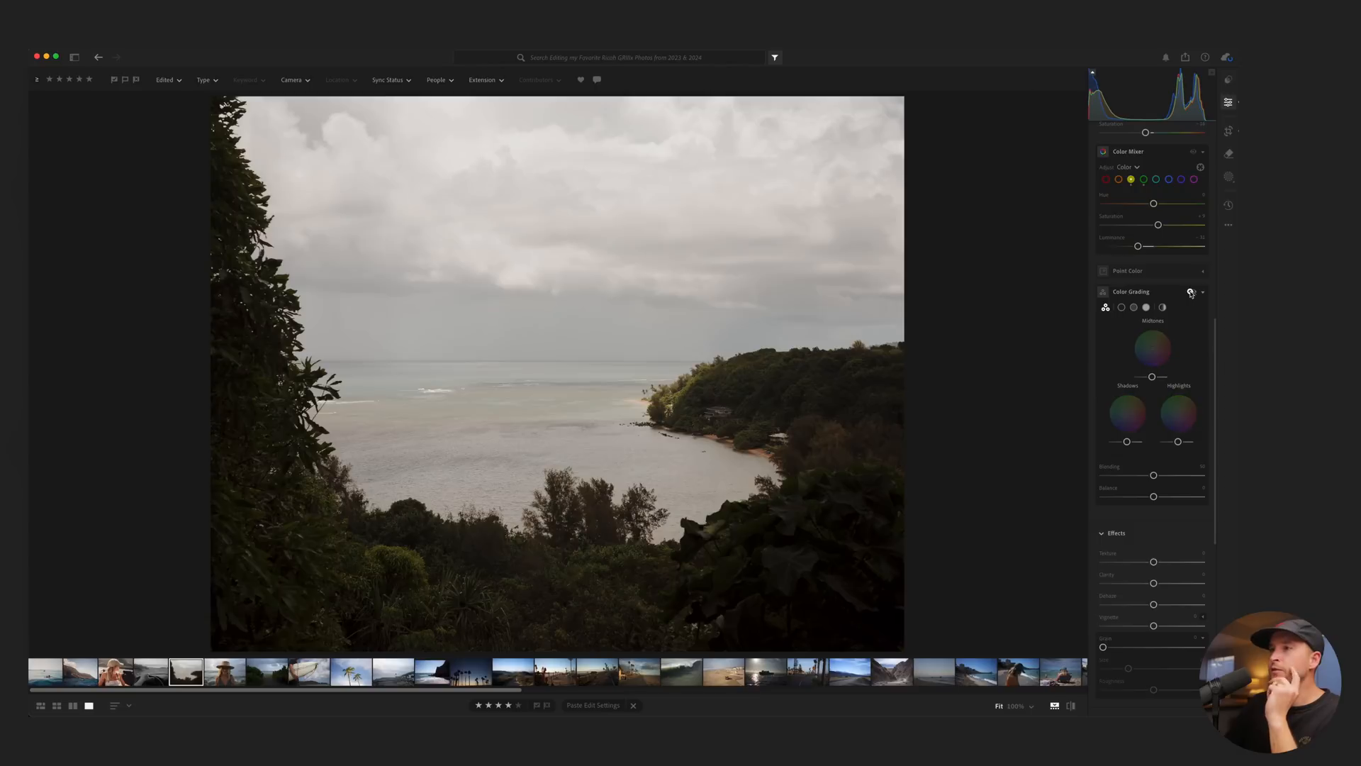
{"action": "left_click", "coordinate": [1191, 292]}
{"action": "left_click", "coordinate": [1190, 292]}
{"action": "left_click", "coordinate": [1191, 293]}
{"action": "left_click", "coordinate": [1191, 294]}
Lower texture and clarity to about -20, add grain of about 25 with size 40 and roughness 30, and reduce sharpening to about 5.
{"action": "scroll", "coordinate": [1154, 357], "scroll_direction": "down", "scroll_amount": 5}
{"action": "left_click_drag", "start_coordinate": [1154, 338], "coordinate": [1152, 338]}
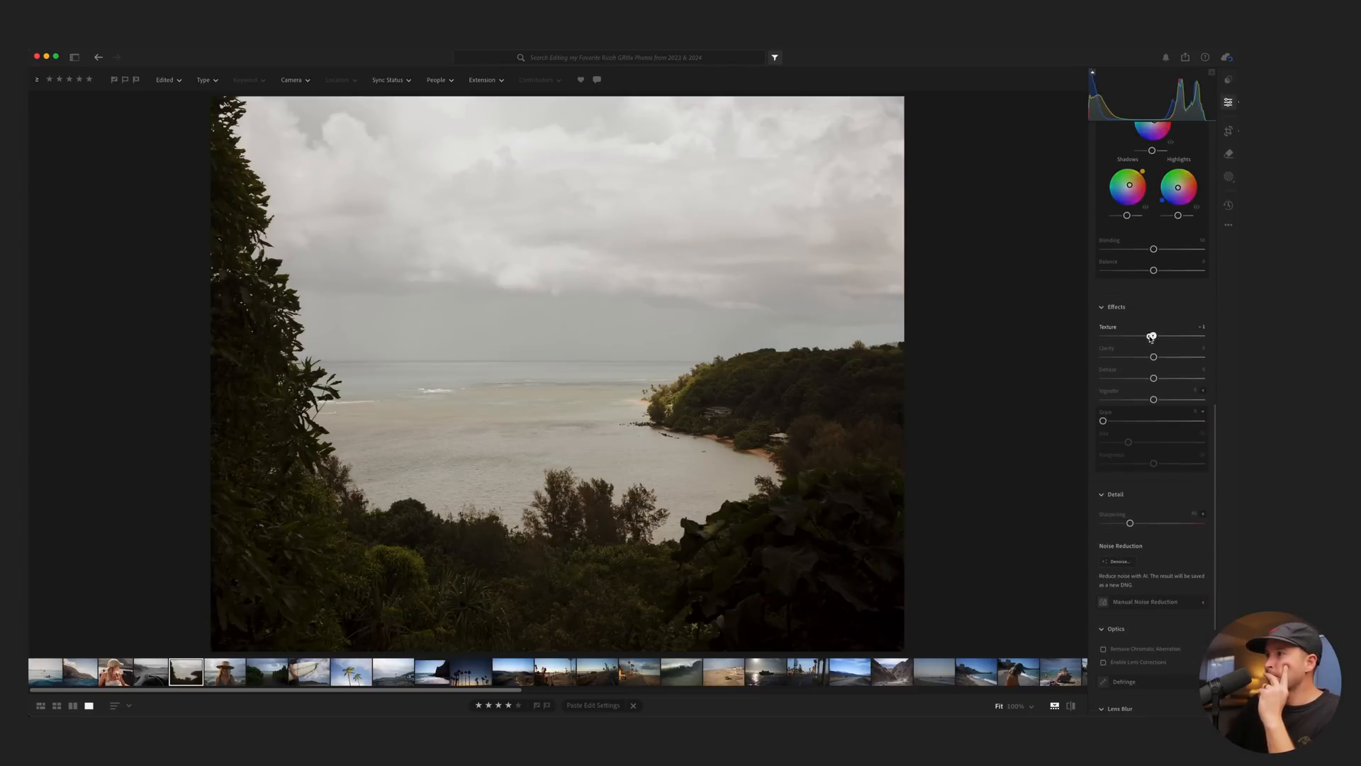
{"action": "left_click_drag", "start_coordinate": [1153, 356], "coordinate": [1150, 357]}
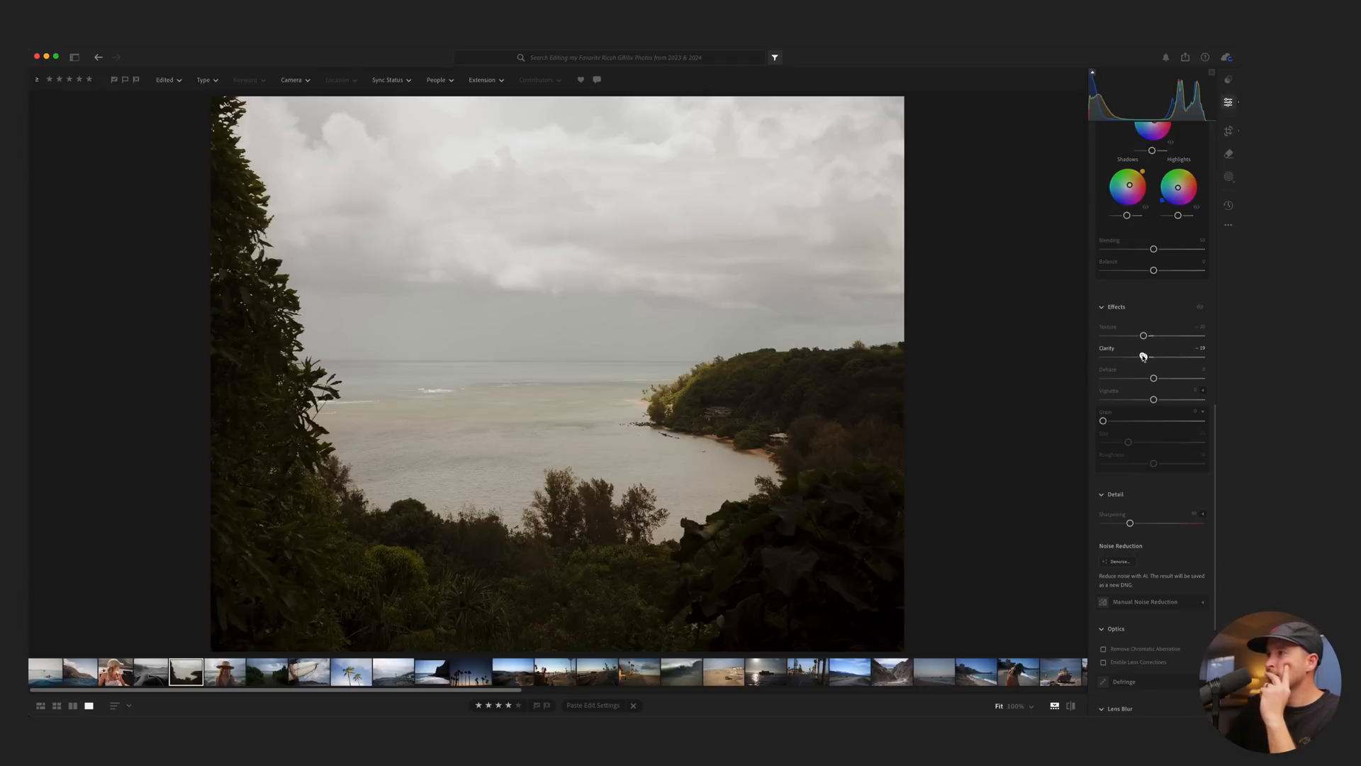
{"action": "left_click_drag", "start_coordinate": [1153, 399], "coordinate": [1136, 466]}
{"action": "left_click_drag", "start_coordinate": [1130, 522], "coordinate": [1105, 525]}
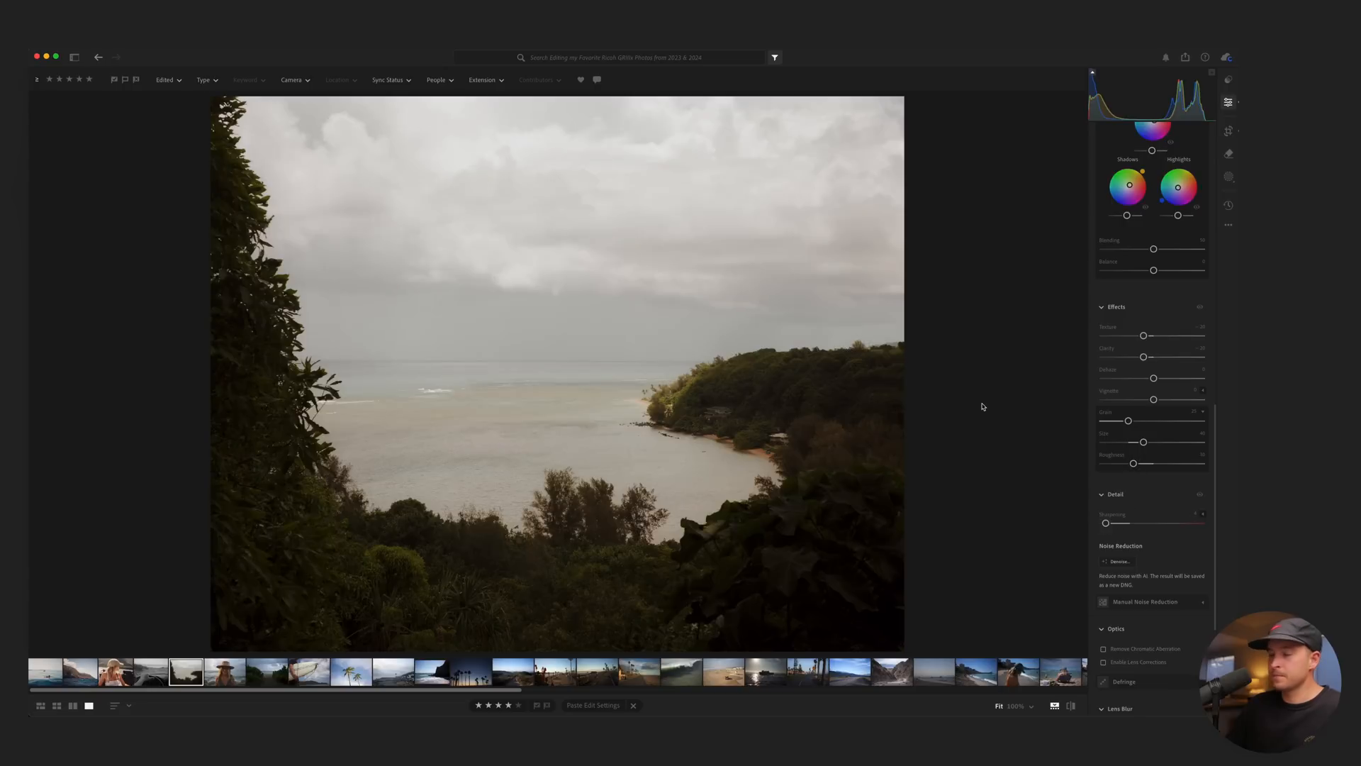
Compare the edited bay photo with its original, inspecting the coastline and foliage at 100%.
{"action": "key", "text": "backslash"}
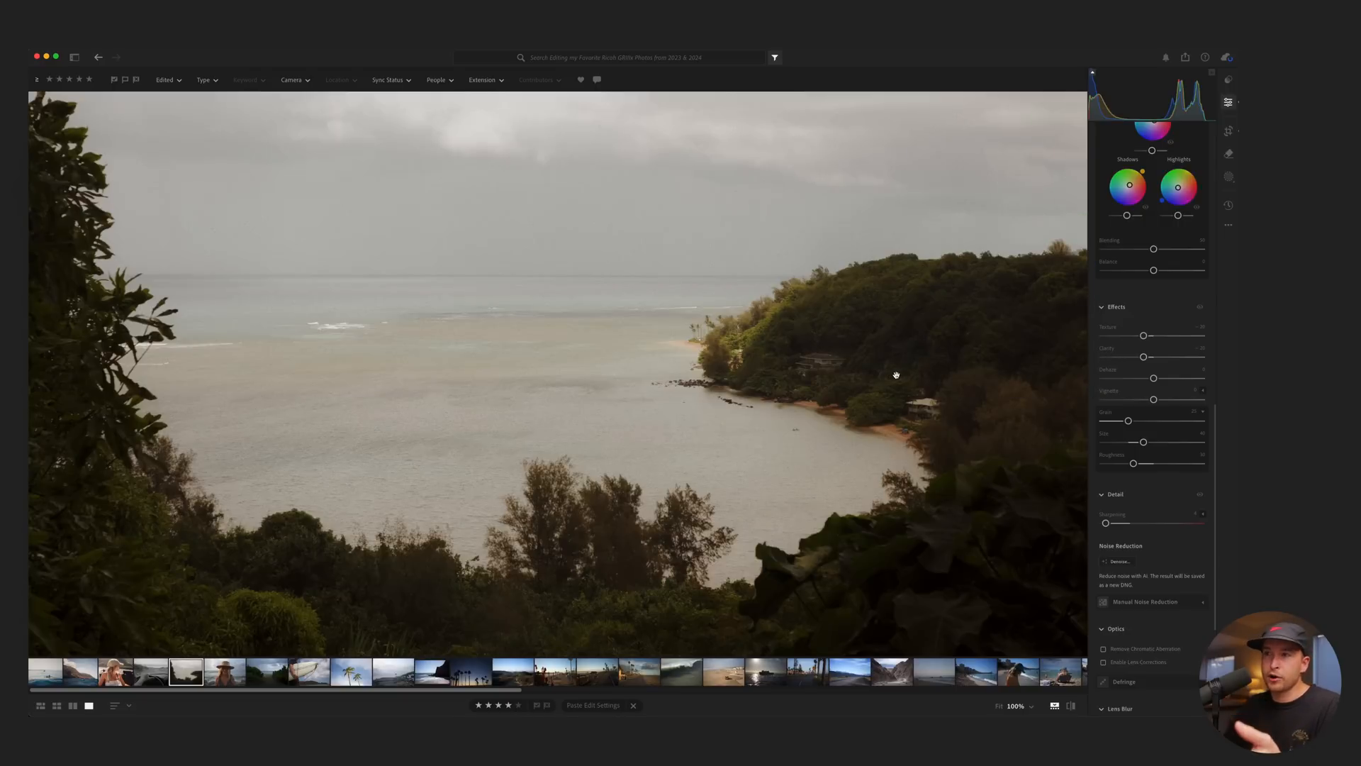
{"action": "key", "text": "backslash"}
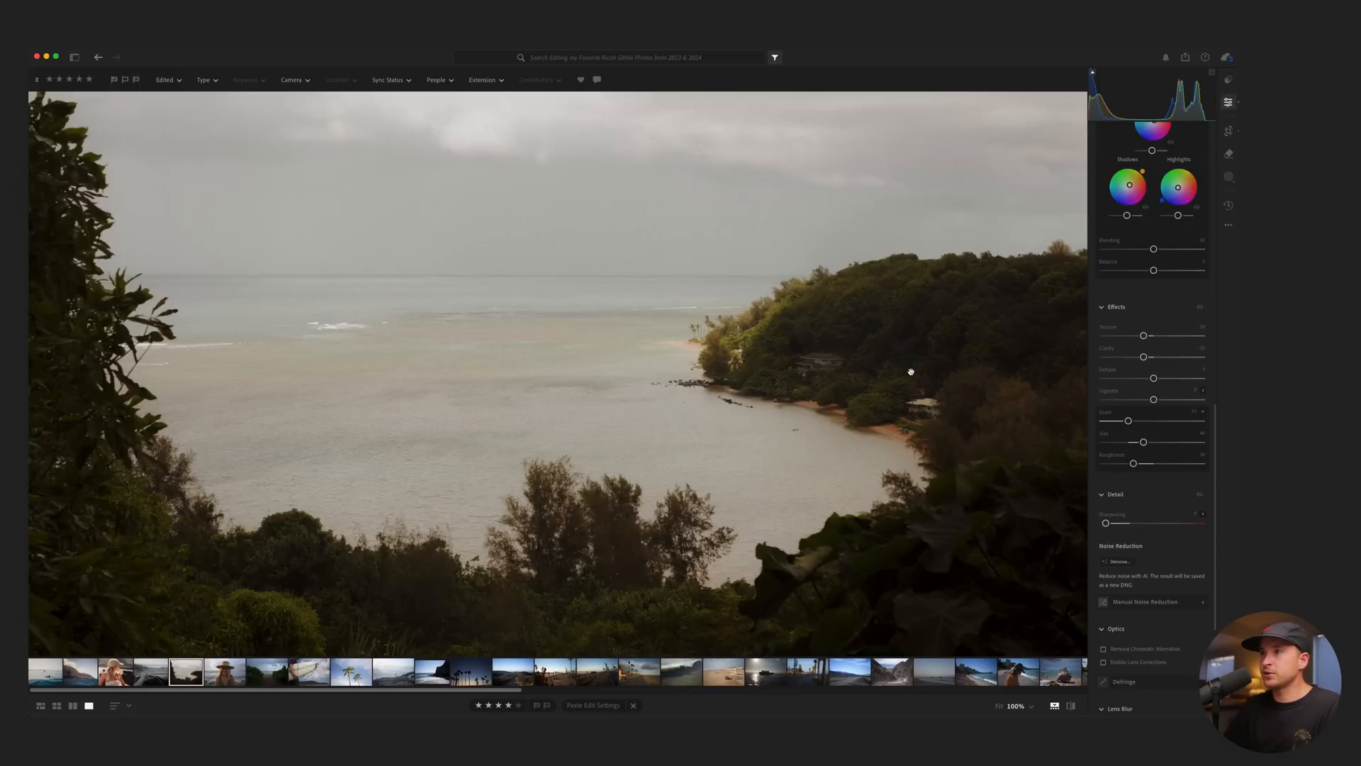
{"action": "key", "text": "backslash"}
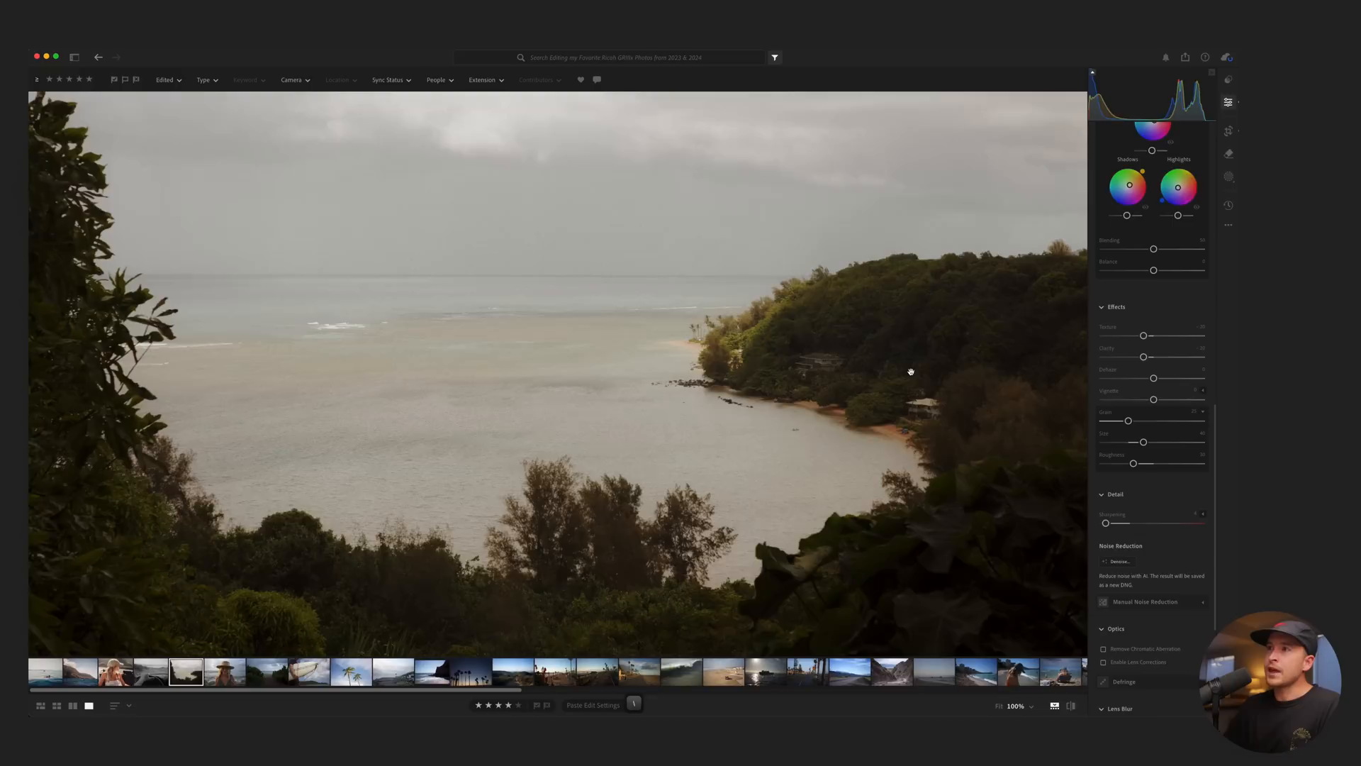
{"action": "key", "text": "backslash"}
{"action": "key", "text": "space"}
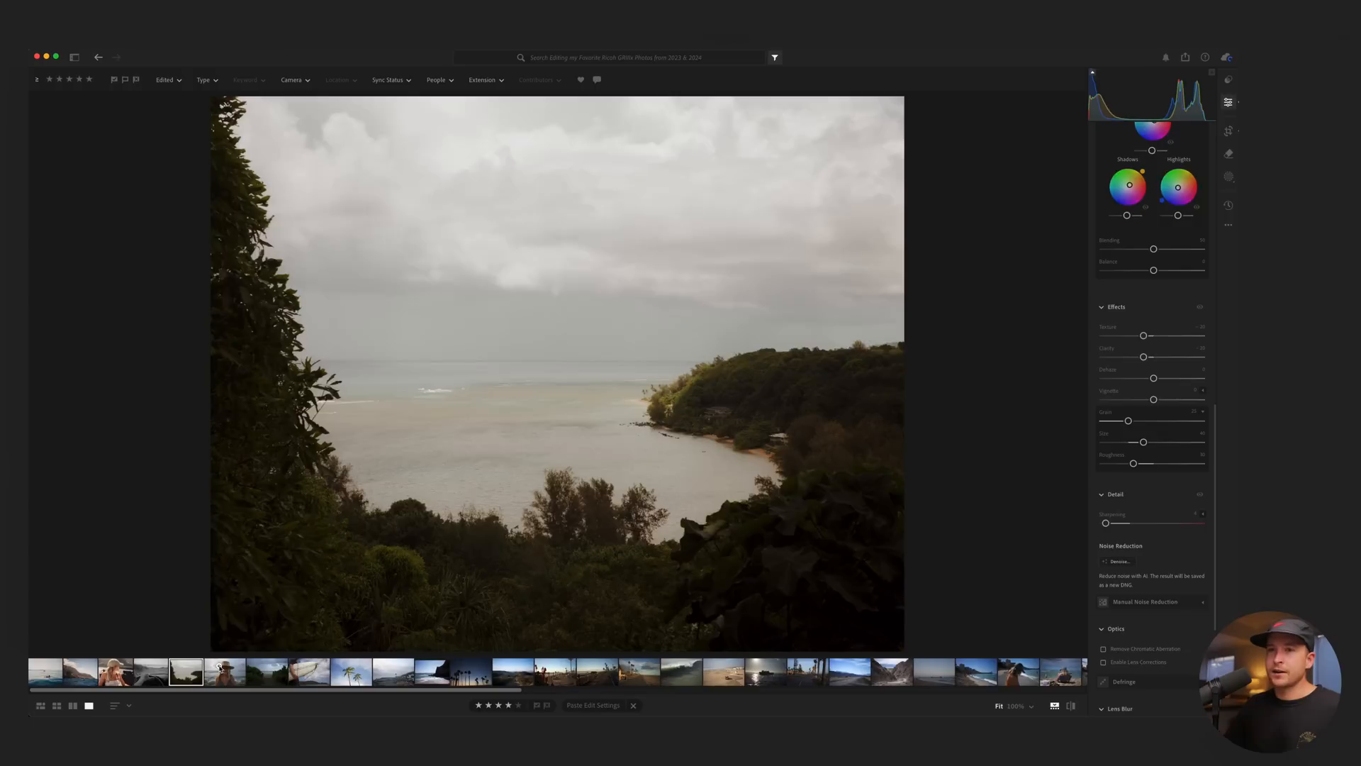
Try the earlier straw-hat portrait's edit settings on the next straw-hat portrait.
{"action": "key", "text": "Right"}
{"action": "key", "text": "c"}
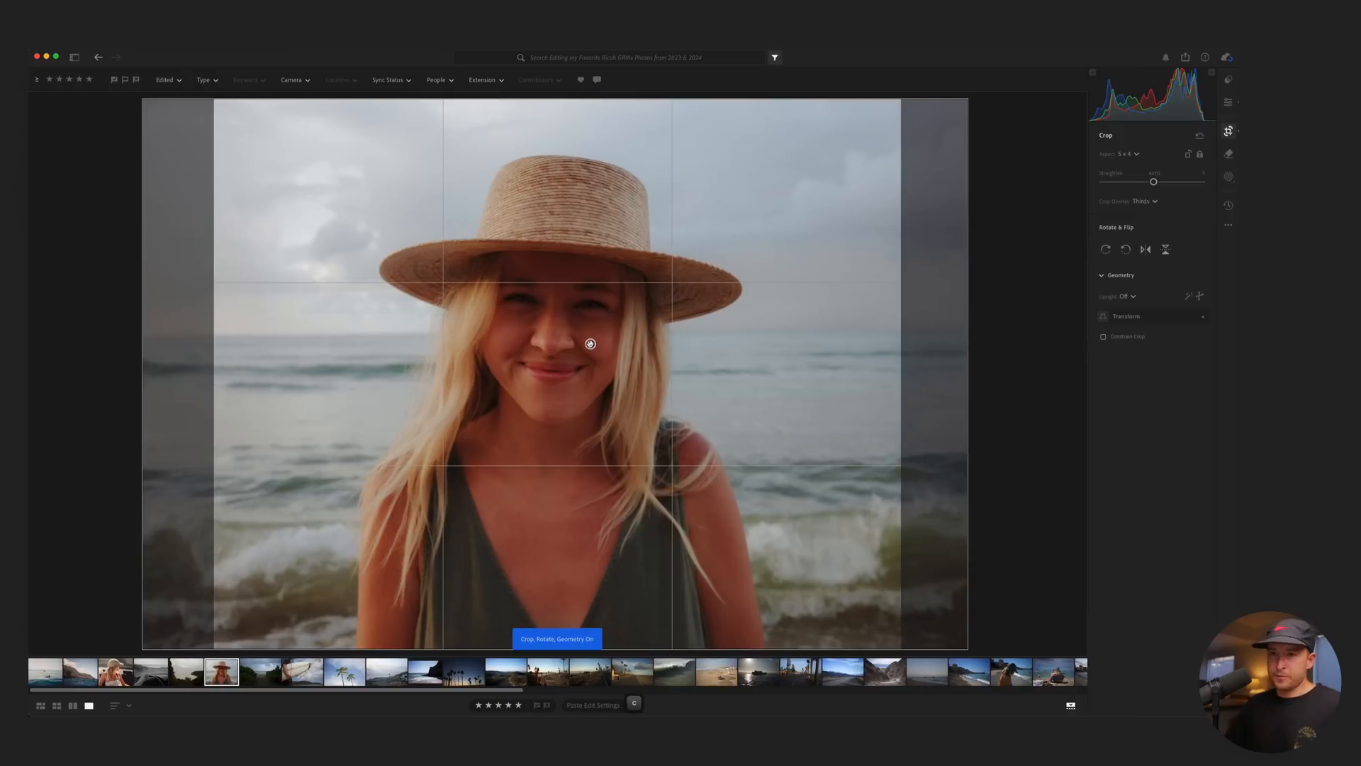
{"action": "key", "text": "e"}
{"action": "left_click", "coordinate": [113, 672]}
{"action": "key", "text": "super+c"}
{"action": "left_click", "coordinate": [219, 674]}
{"action": "key", "text": "super+v"}
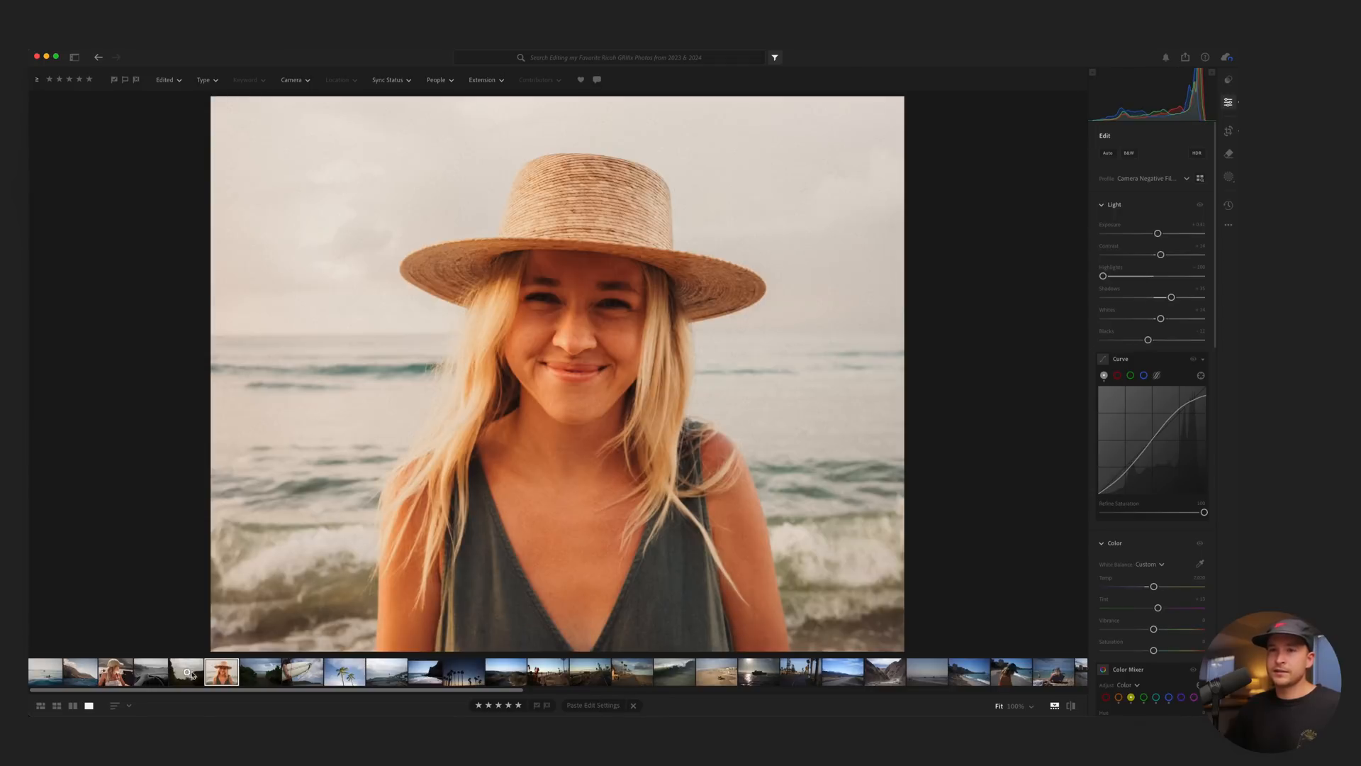
Copy the bay photo's edit settings onto the straw-hat portrait and apply its 5 x 4 crop.
{"action": "left_click", "coordinate": [193, 675]}
{"action": "left_click", "coordinate": [221, 673]}
{"action": "key", "text": "c"}
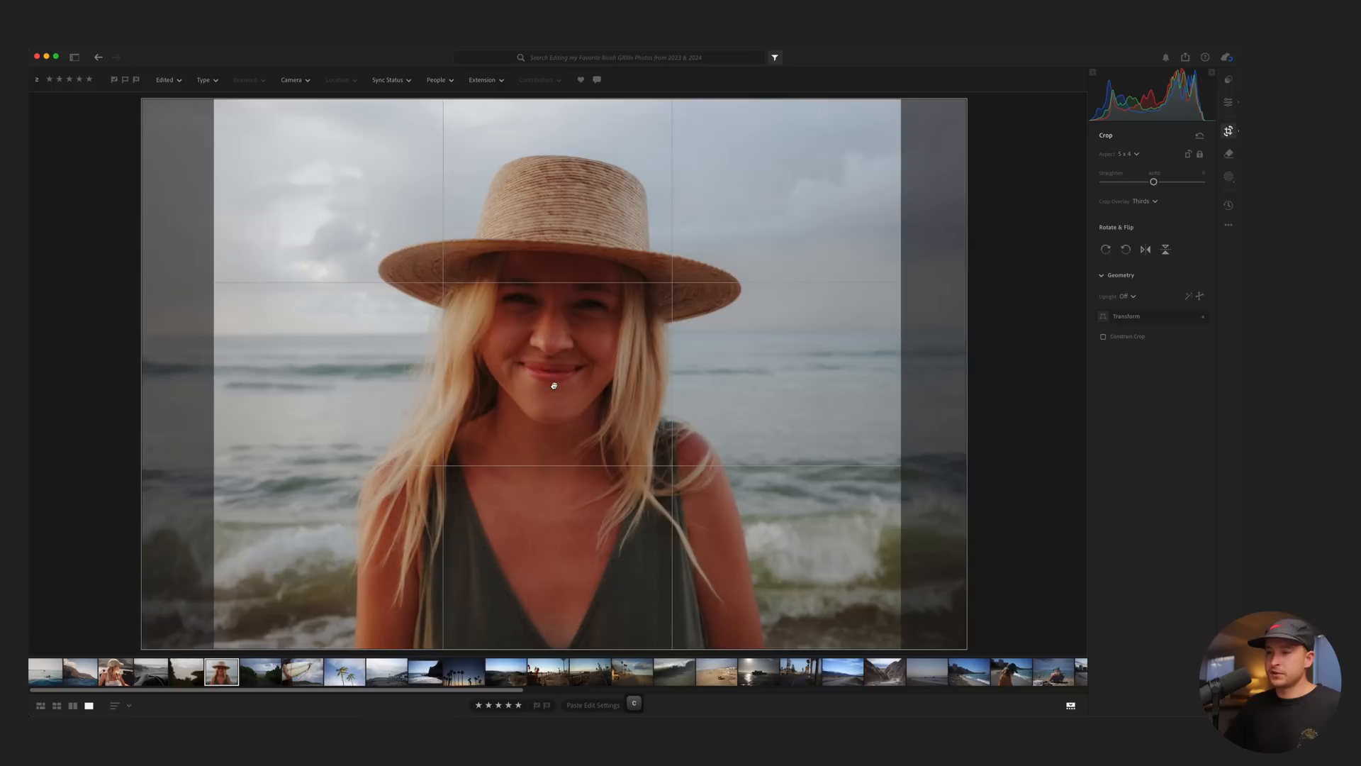
{"action": "key", "text": "Return"}
Compare the edited straw-hat portrait with its original, checking skin tones, sky and sea.
{"action": "key", "text": "backslash"}
{"action": "key", "text": "backslash"}
{"action": "key", "text": "backslash"}
{"action": "key", "text": "backslash"}
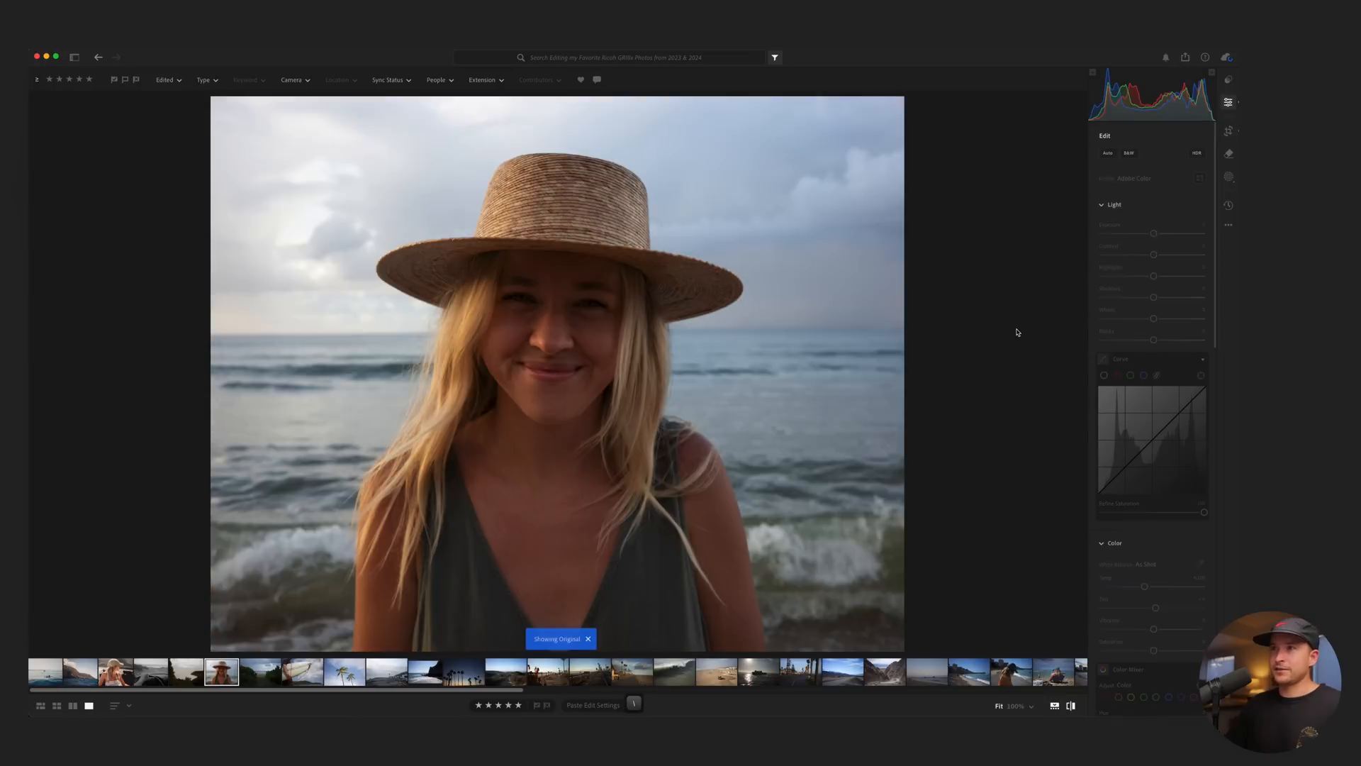
{"action": "key", "text": "backslash"}
{"action": "key", "text": "backslash"}
{"action": "key", "text": "backslash"}
{"action": "key", "text": "backslash"}
Raise the portrait's shadows to about +18, lower highlights to about -48, and shape the tone curve with darker midtones and a brighter white point.
{"action": "mouse_move", "coordinate": [1156, 297]}
{"action": "left_mouse_down"}
{"action": "mouse_move", "coordinate": [1179, 298]}
{"action": "mouse_move", "coordinate": [1162, 297]}
{"action": "left_mouse_up"}
{"action": "left_click_drag", "start_coordinate": [1157, 234], "coordinate": [1128, 276]}
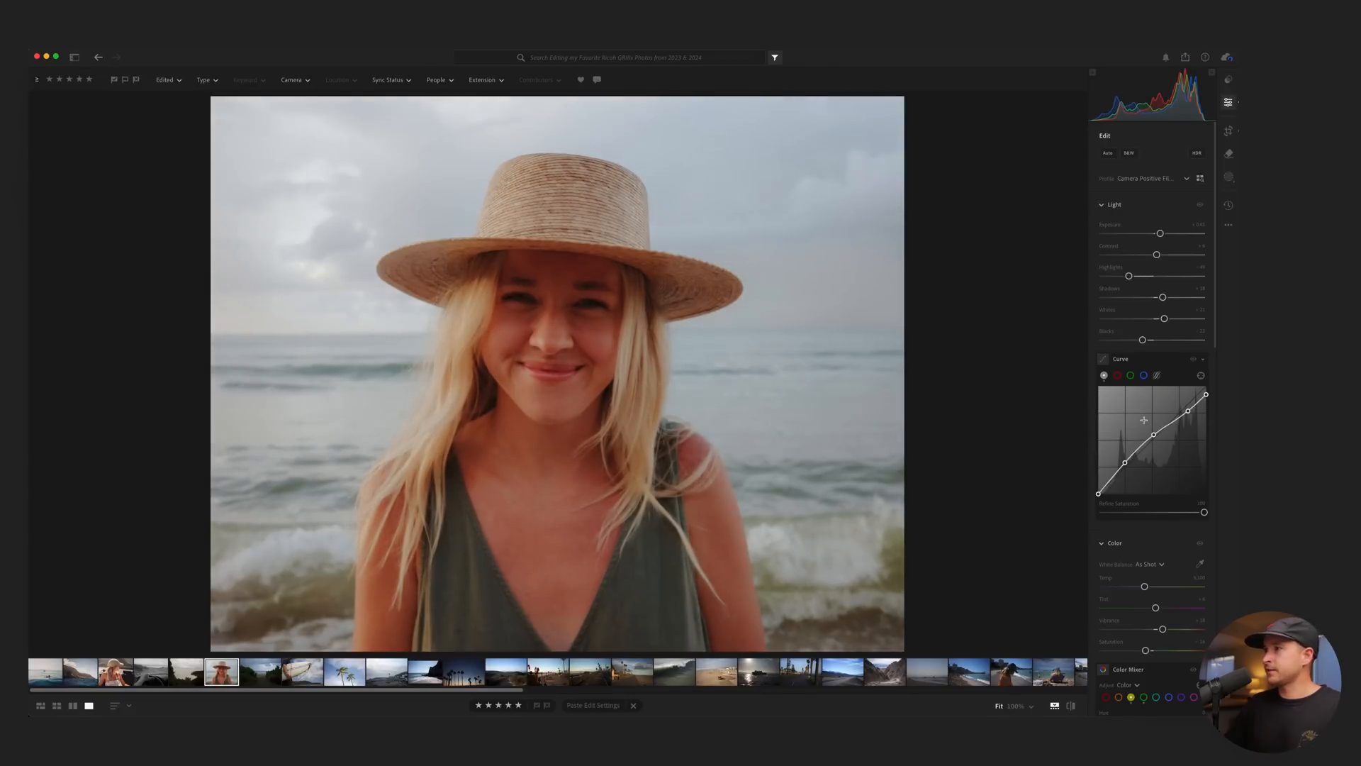
{"action": "left_click_drag", "start_coordinate": [1125, 462], "coordinate": [1154, 444]}
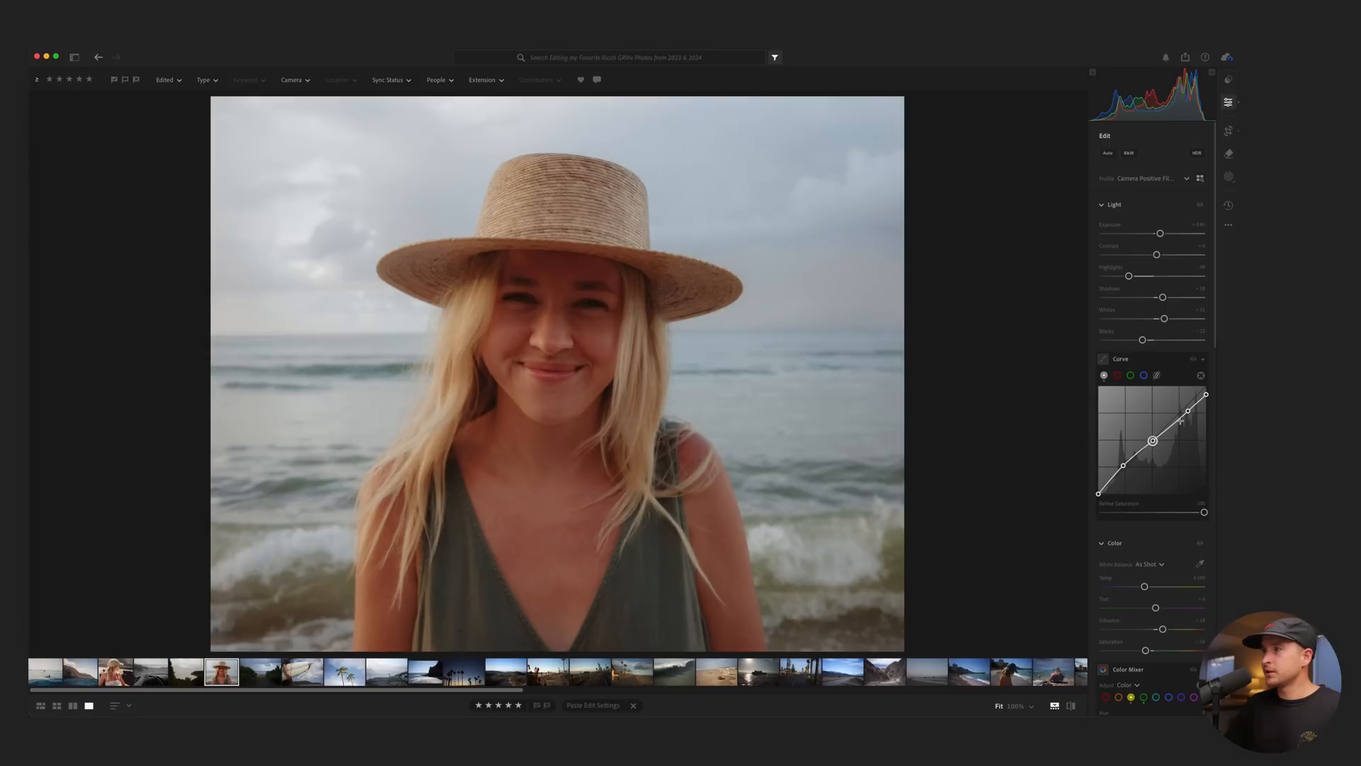
{"action": "left_click_drag", "start_coordinate": [1205, 396], "coordinate": [1186, 407]}
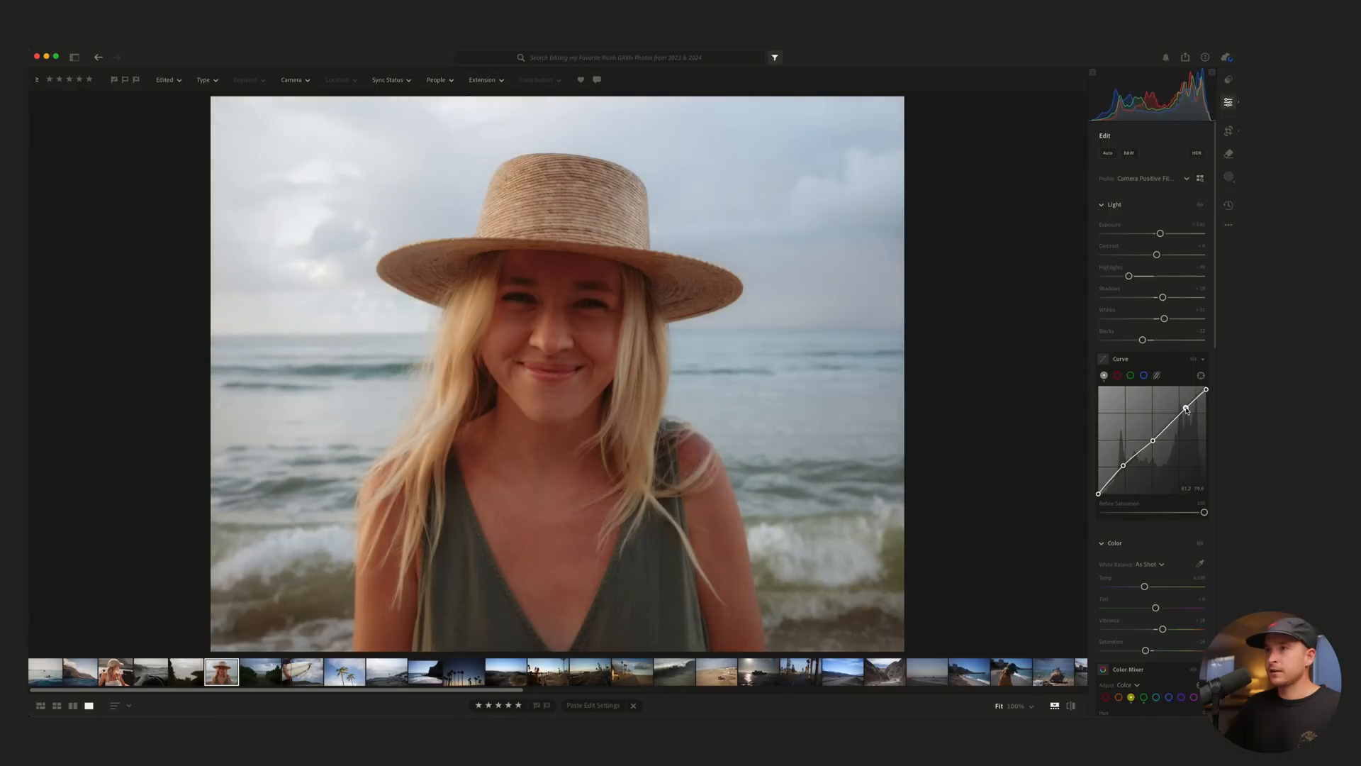
Lower the portrait's vibrance to about +8 and saturation to about -22, comparing the result with the original.
{"action": "scroll", "coordinate": [1173, 510], "scroll_direction": "down", "scroll_amount": 3}
{"action": "left_click", "coordinate": [1159, 434]}
{"action": "left_click", "coordinate": [1158, 433]}
{"action": "scroll", "coordinate": [1163, 492], "scroll_direction": "down", "scroll_amount": 1}
{"action": "left_click", "coordinate": [1158, 494]}
{"action": "left_click", "coordinate": [1158, 494]}
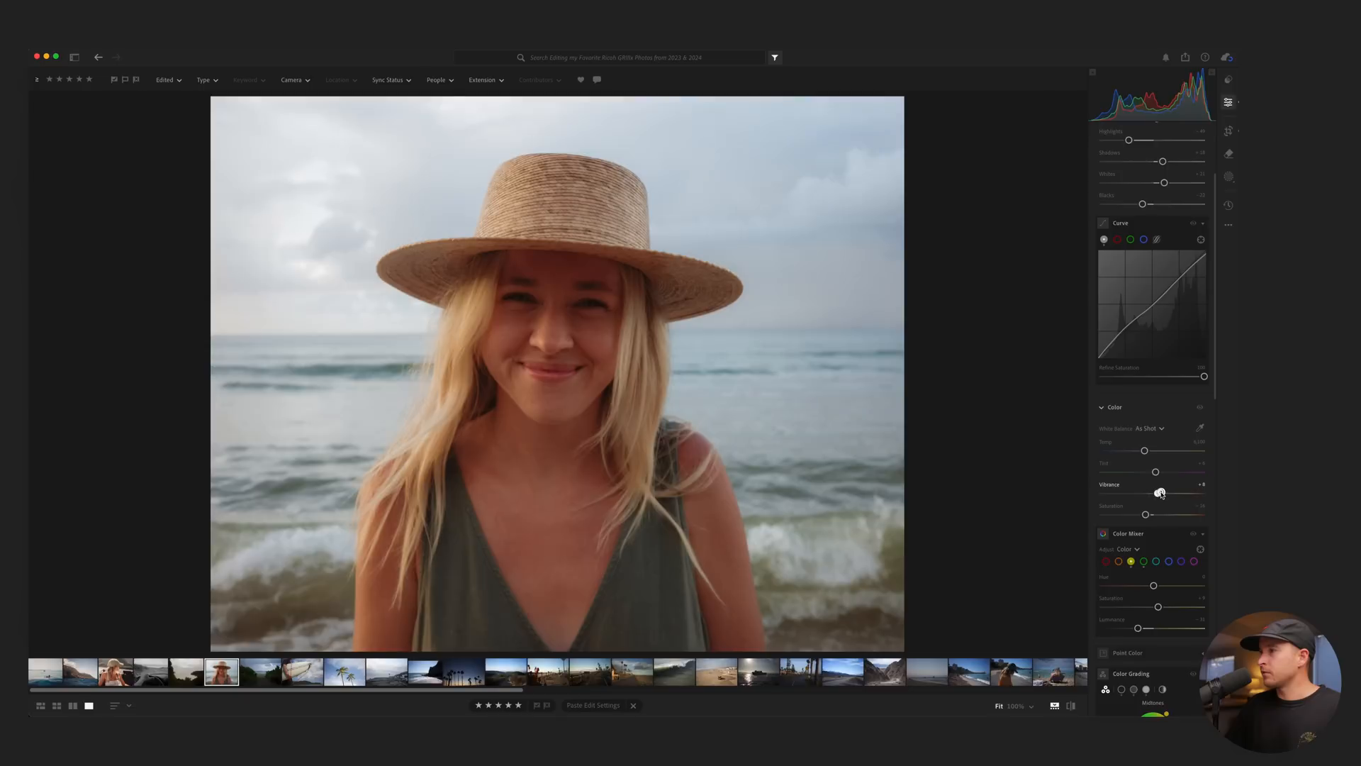
{"action": "left_click_drag", "start_coordinate": [1151, 518], "coordinate": [1148, 517]}
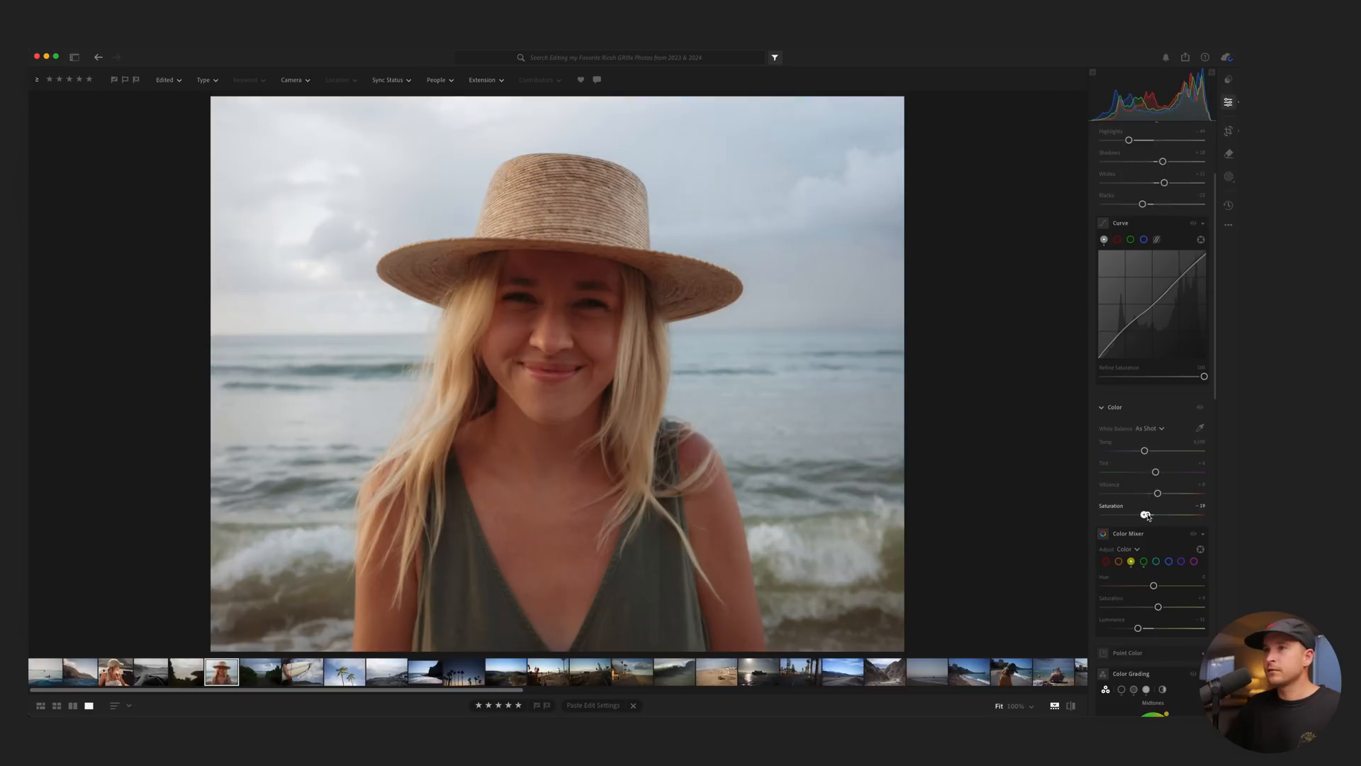
{"action": "key", "text": "backslash"}
{"action": "key", "text": "backslash"}
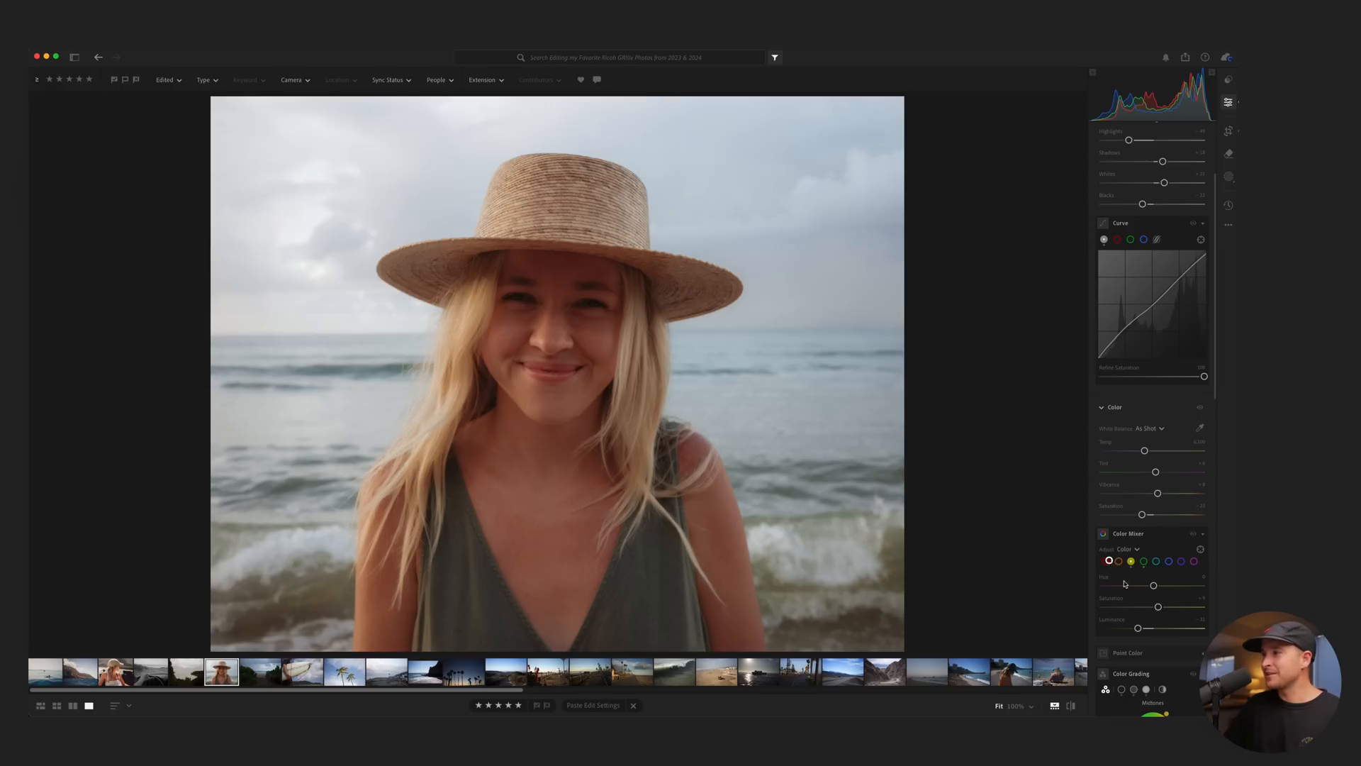
Bring the yellows' luminance back to about zero and raise the reds' saturation to about +15 in the color mixer.
{"action": "left_click", "coordinate": [1119, 561]}
{"action": "left_click_drag", "start_coordinate": [1153, 607], "coordinate": [1164, 608]}
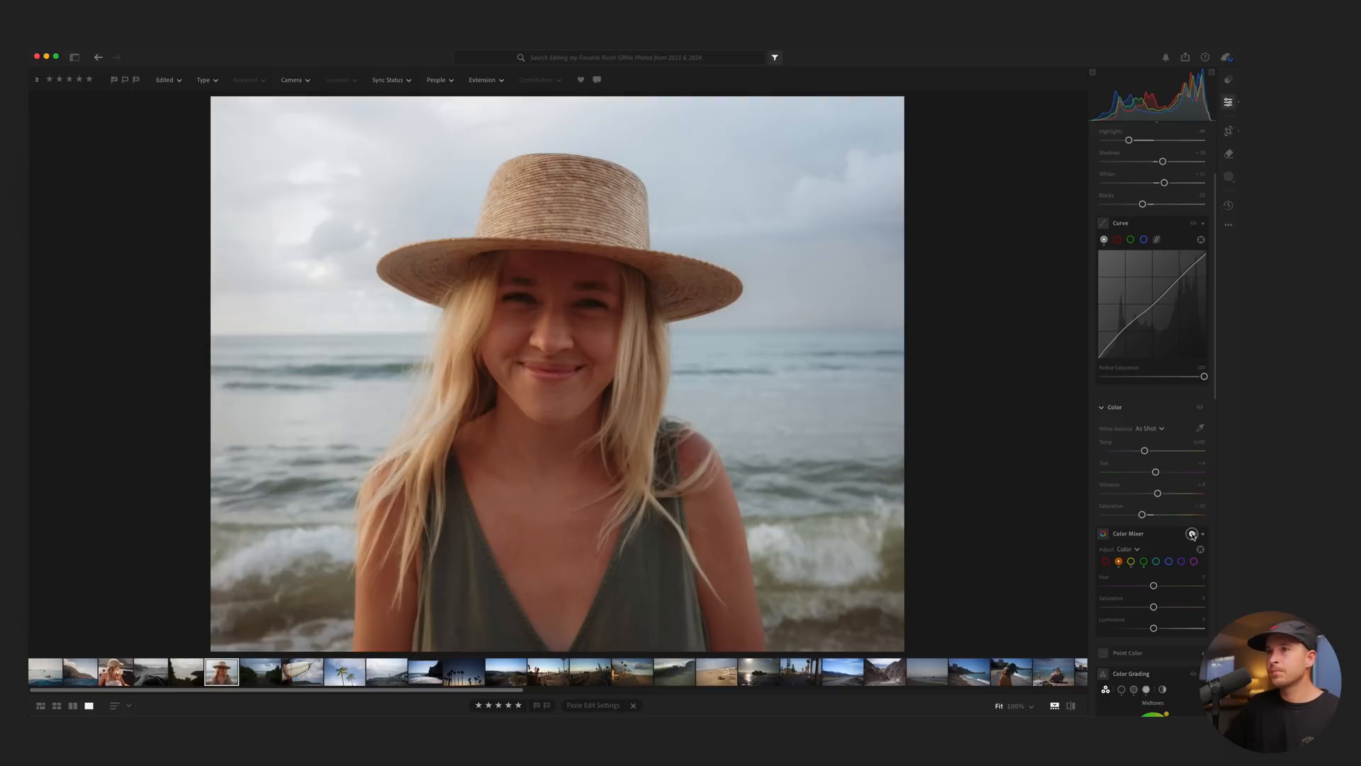
{"action": "left_click", "coordinate": [1132, 561]}
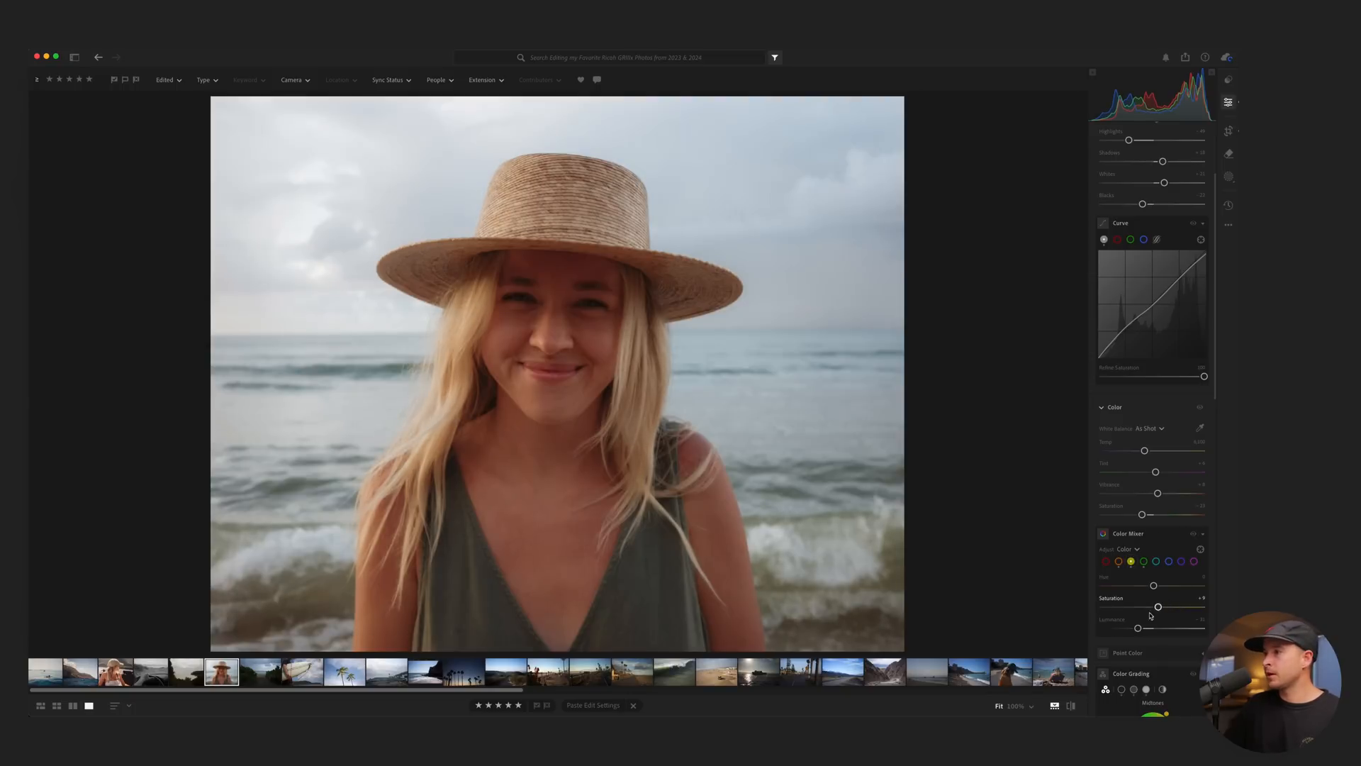
{"action": "left_click_drag", "start_coordinate": [1153, 628], "coordinate": [1156, 628]}
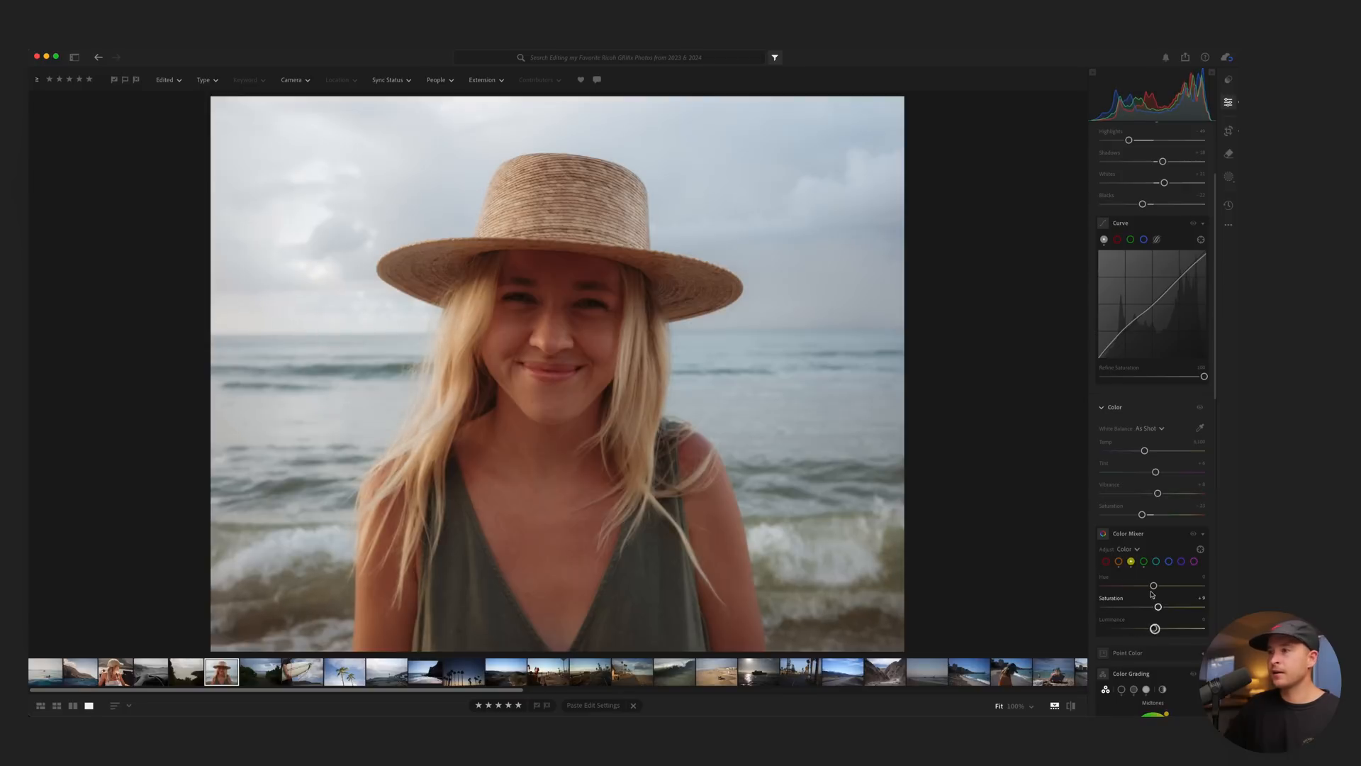
{"action": "left_click", "coordinate": [1107, 560]}
{"action": "left_click_drag", "start_coordinate": [1157, 607], "coordinate": [1139, 607]}
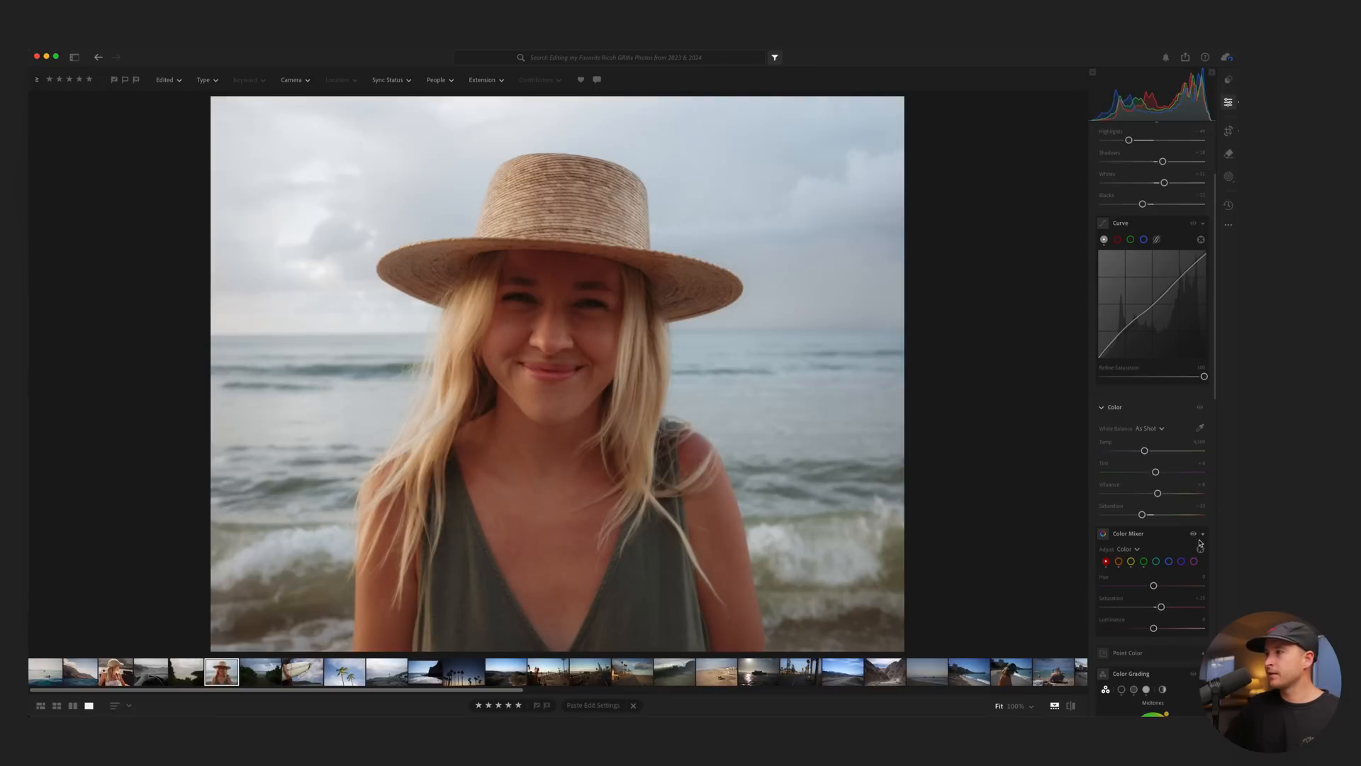
Compare the portrait with and without its color grading and review the remaining effects settings.
{"action": "scroll", "coordinate": [1194, 537], "scroll_direction": "down", "scroll_amount": 5}
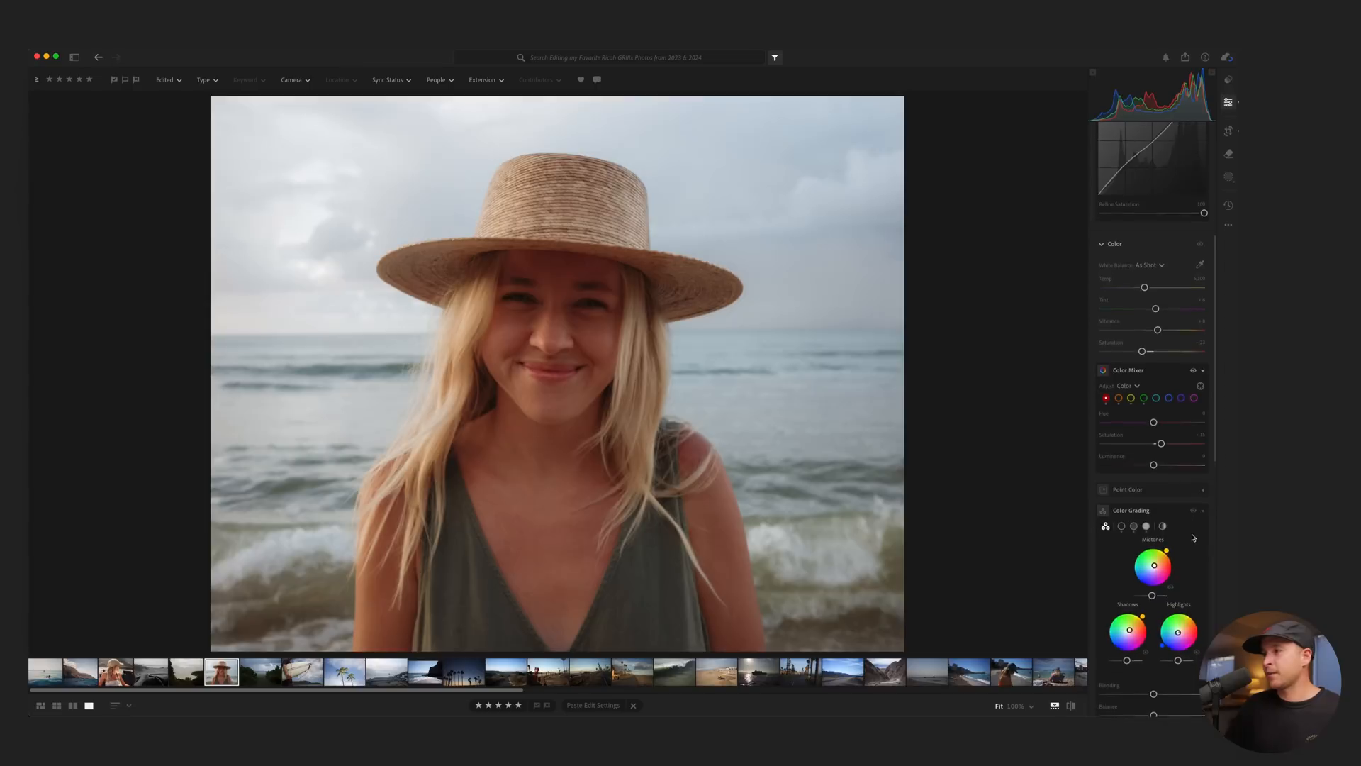
{"action": "left_click", "coordinate": [1193, 503]}
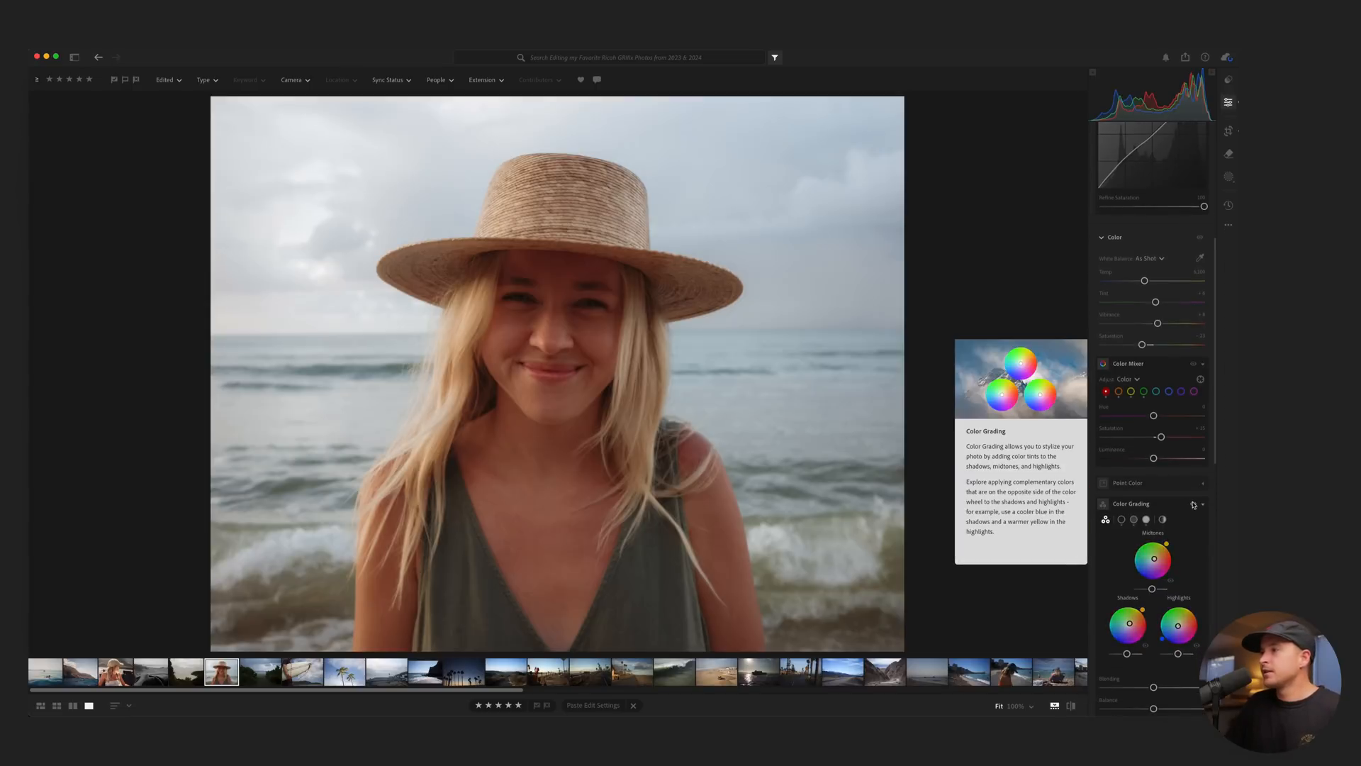
{"action": "left_click", "coordinate": [1193, 503]}
{"action": "left_click", "coordinate": [1193, 505]}
{"action": "left_click", "coordinate": [1193, 504]}
{"action": "left_click", "coordinate": [1193, 504]}
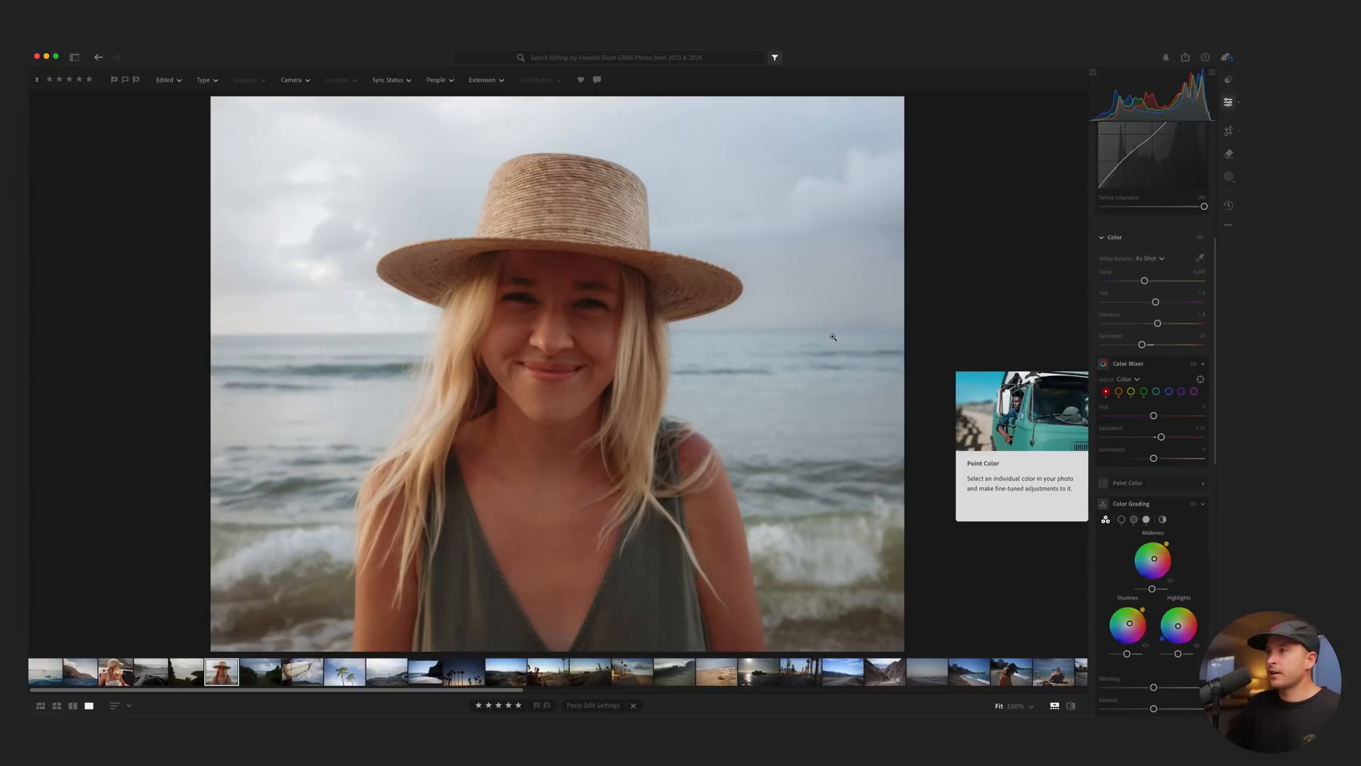
{"action": "scroll", "coordinate": [1161, 377], "scroll_direction": "up", "scroll_amount": 3}
{"action": "scroll", "coordinate": [1161, 377], "scroll_direction": "down", "scroll_amount": 5}
{"action": "scroll", "coordinate": [1162, 377], "scroll_direction": "down", "scroll_amount": 6}
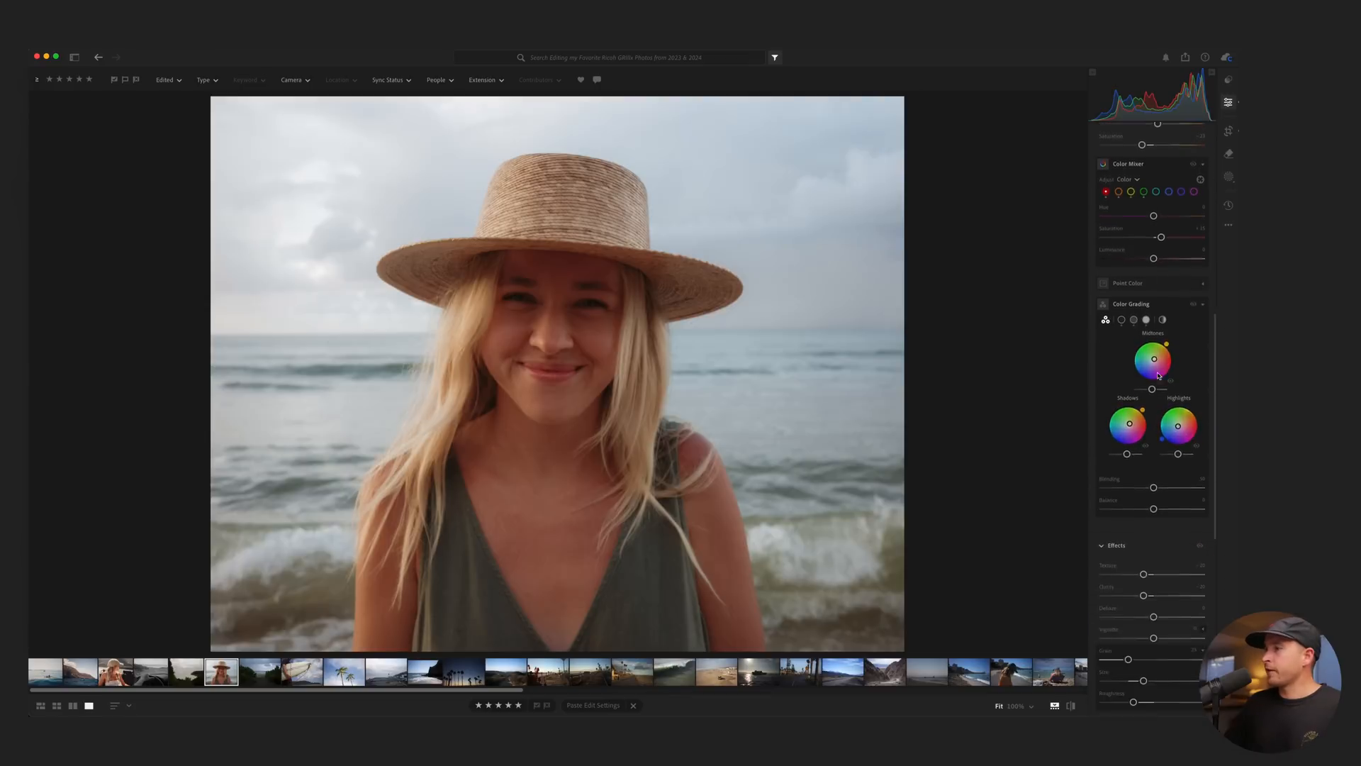
{"action": "scroll", "coordinate": [1145, 444], "scroll_direction": "down", "scroll_amount": 5}
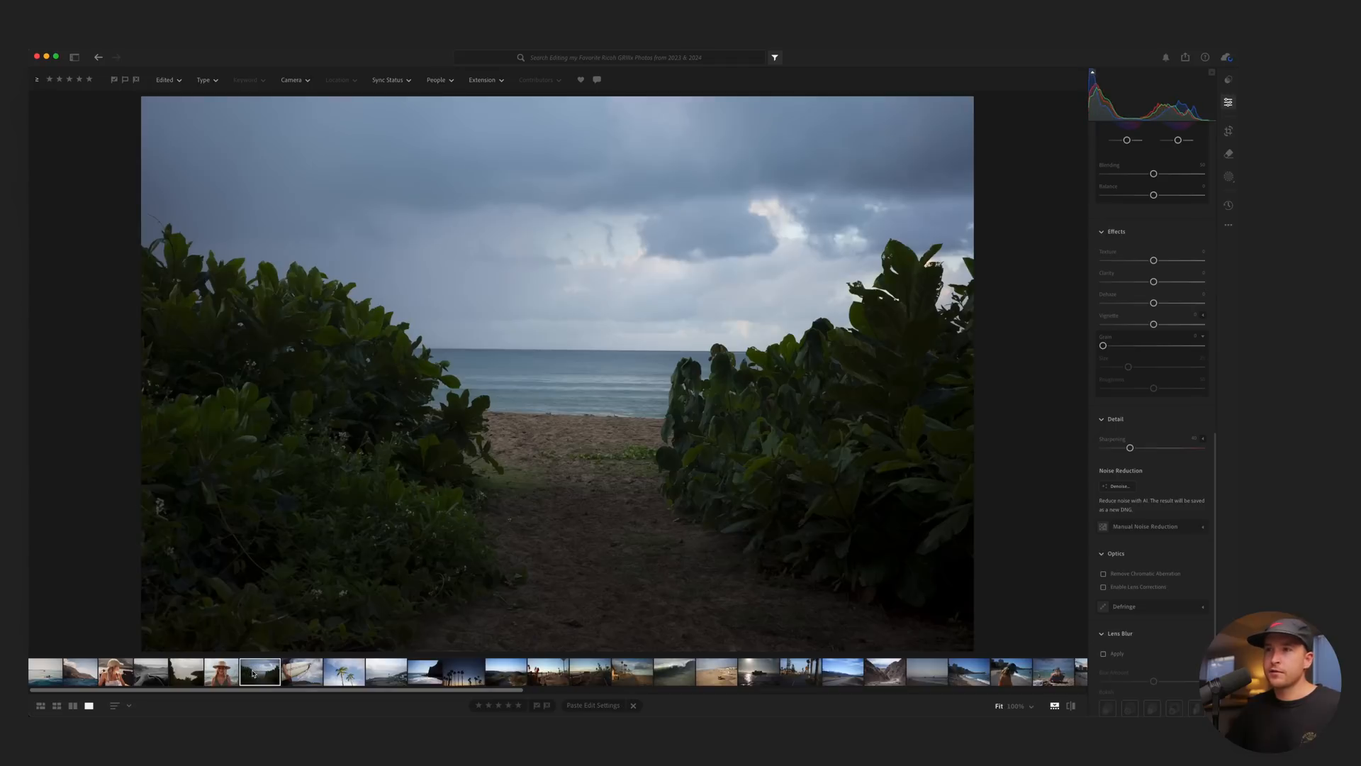
Copy the bay photo's edit settings onto the beach path photo.
{"action": "left_click", "coordinate": [198, 671]}
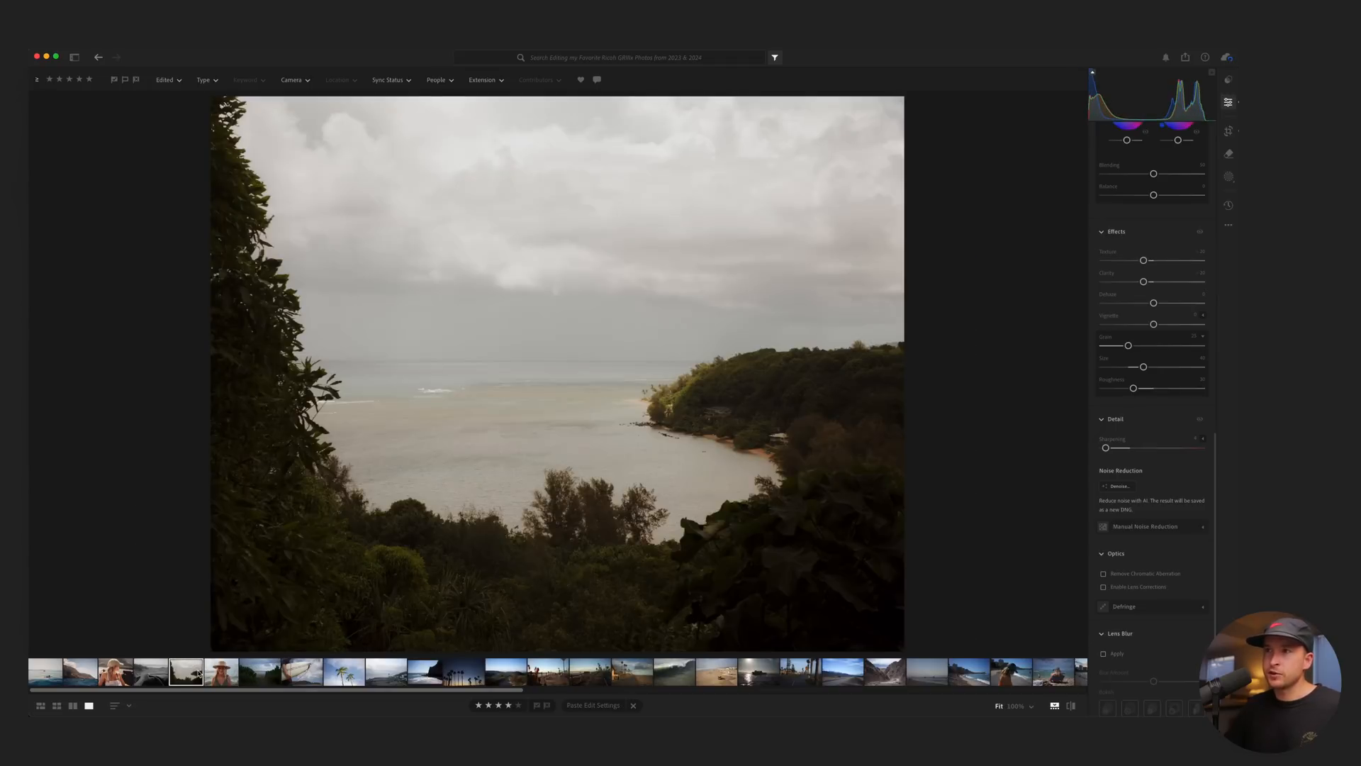
{"action": "key", "text": "super+v"}
{"action": "left_click", "coordinate": [254, 674]}
{"action": "key", "text": "super+v"}
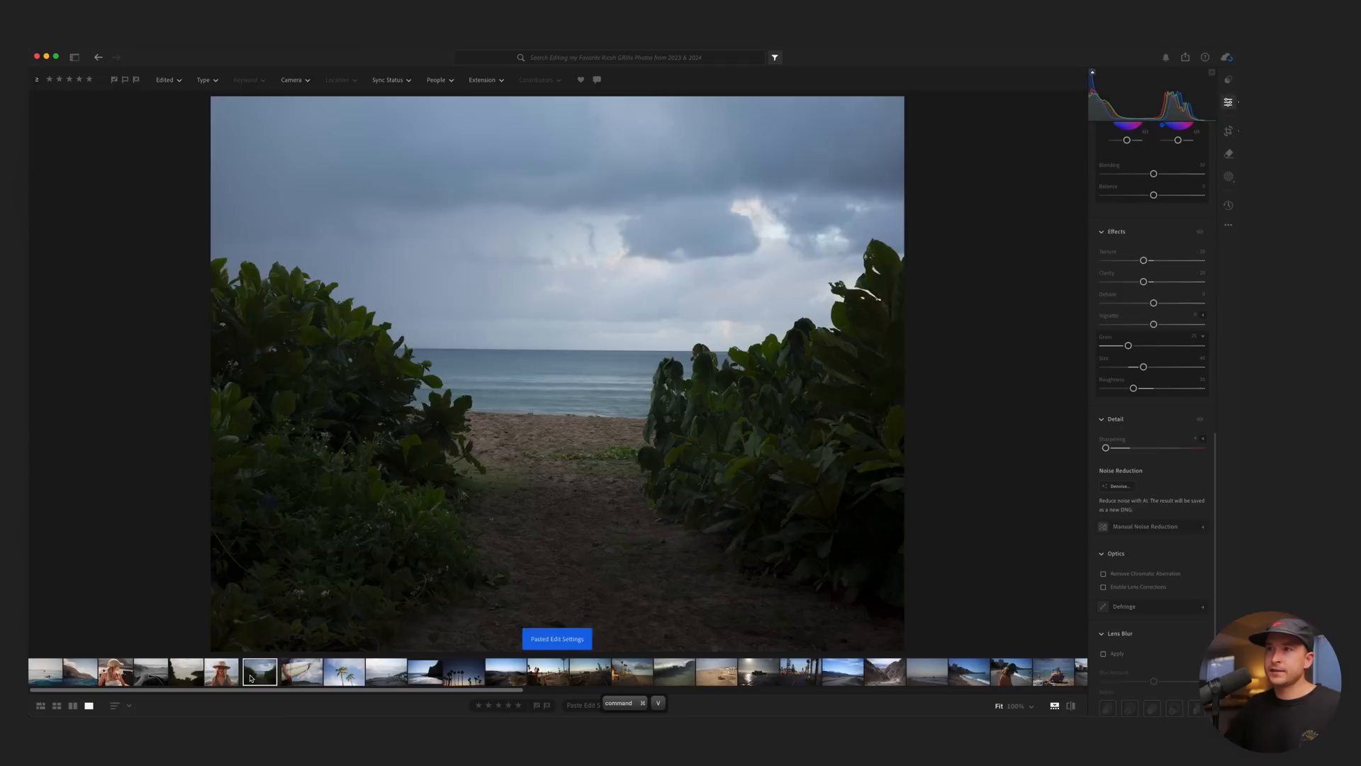
Reposition the beach path photo slightly sideways within its crop frame and apply the crop.
{"action": "key", "text": "c"}
{"action": "left_click_drag", "start_coordinate": [542, 413], "coordinate": [553, 413]}
{"action": "key", "text": "Return"}
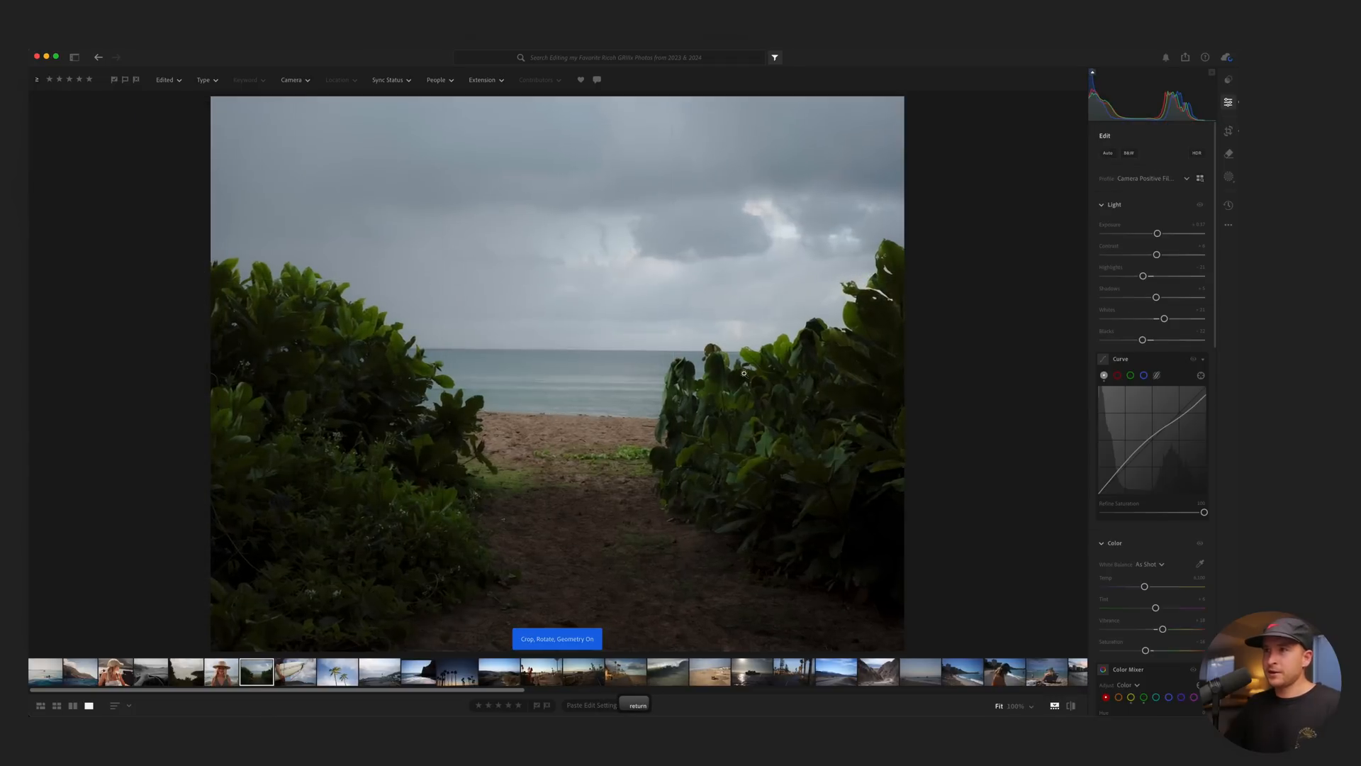
Raise the path photo's exposure to about +0.80, bring shadows near zero, and reshape the tone curve with darker shadows and midtones and brighter whites.
{"action": "left_click_drag", "start_coordinate": [1157, 233], "coordinate": [1161, 236]}
{"action": "mouse_move", "coordinate": [1156, 297]}
{"action": "left_mouse_down"}
{"action": "mouse_move", "coordinate": [1172, 295]}
{"action": "mouse_move", "coordinate": [1154, 297]}
{"action": "left_mouse_up"}
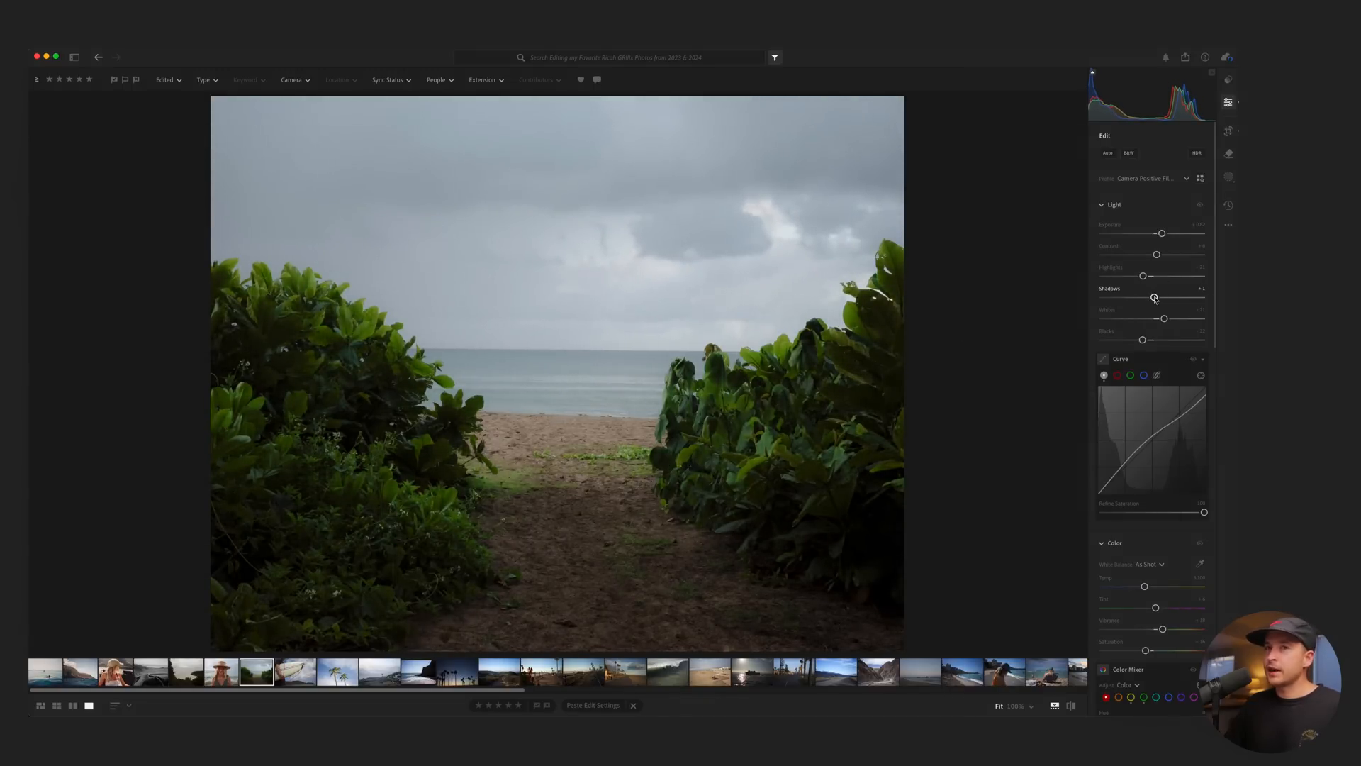
{"action": "mouse_move", "coordinate": [1169, 428]}
{"action": "left_click_drag", "start_coordinate": [1152, 433], "coordinate": [1152, 442]}
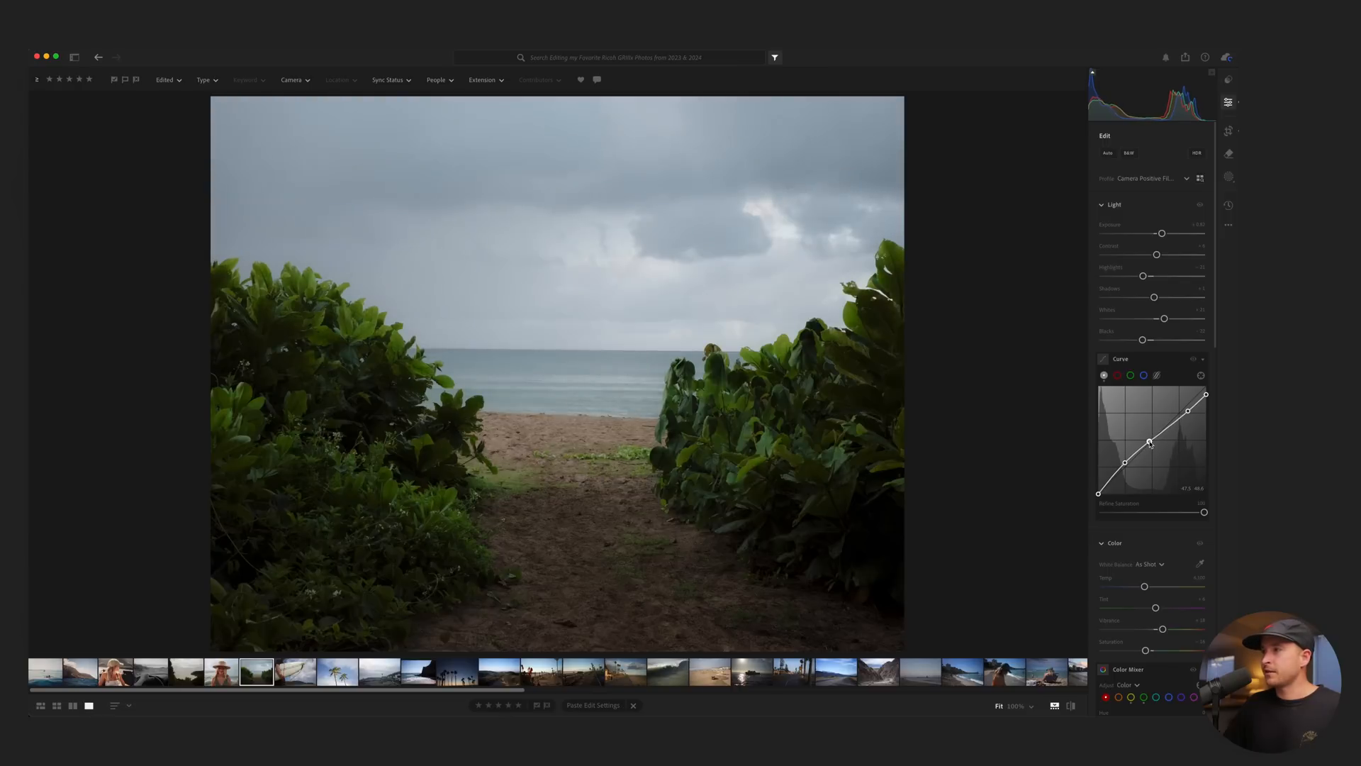
{"action": "left_click_drag", "start_coordinate": [1207, 394], "coordinate": [1207, 390]}
{"action": "left_click_drag", "start_coordinate": [1124, 462], "coordinate": [1125, 469]}
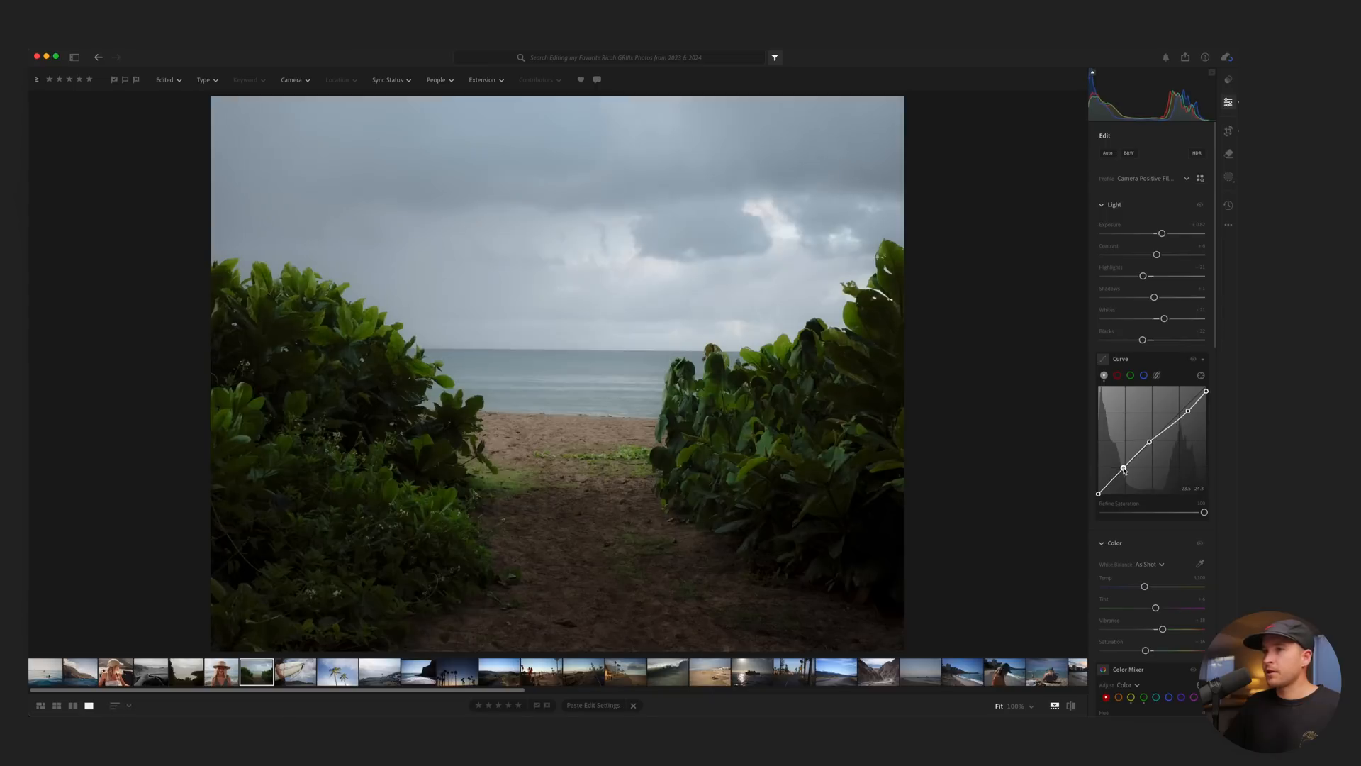
Warm the beach path photo's white balance temperature slightly and compare it with the original.
{"action": "scroll", "coordinate": [1163, 544], "scroll_direction": "down", "scroll_amount": 5}
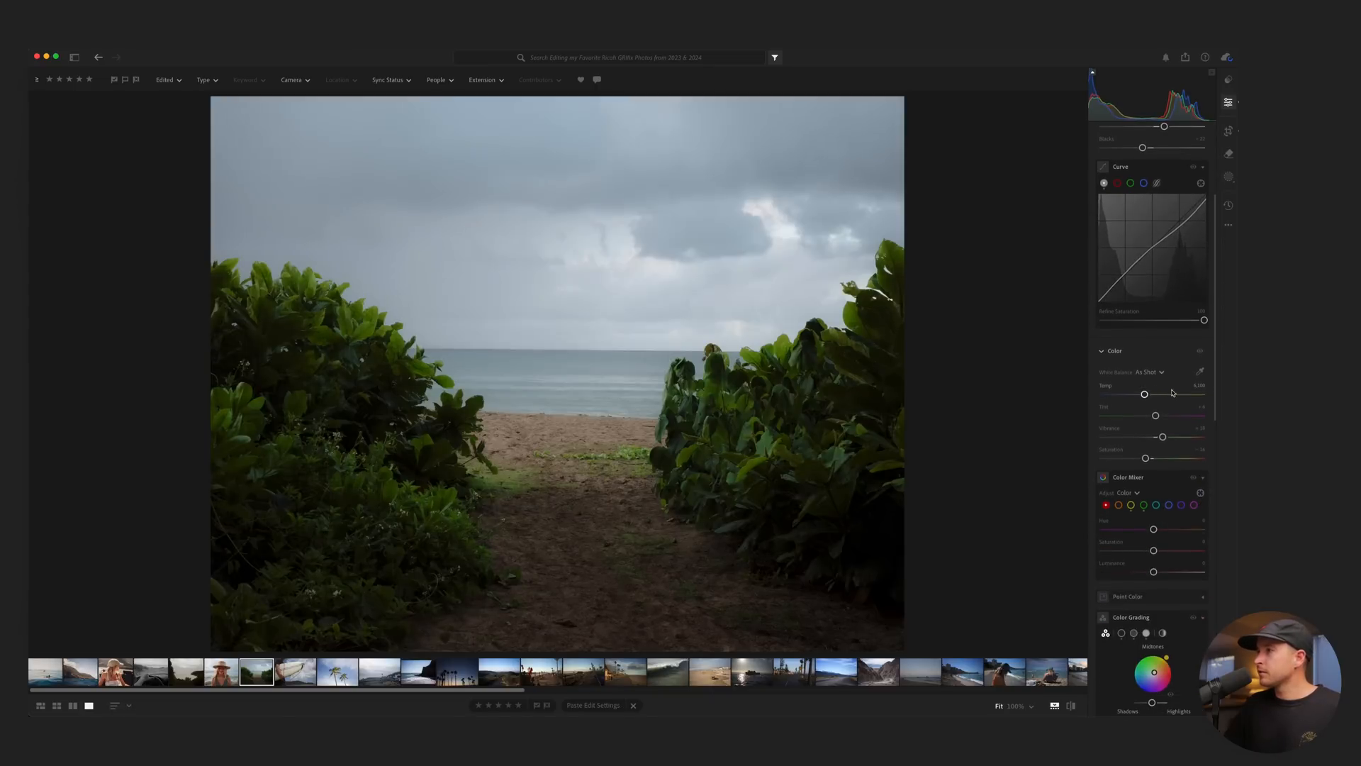
{"action": "key", "text": "Return"}
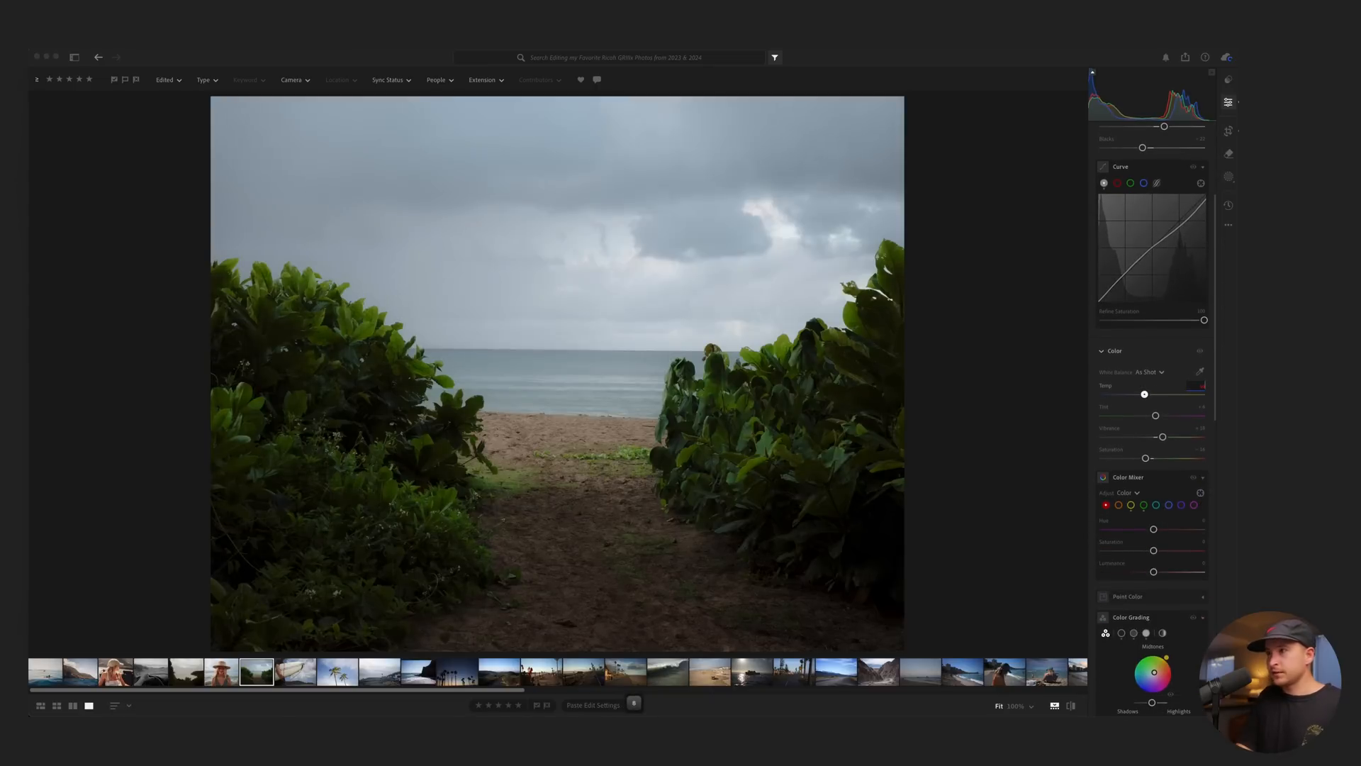
{"action": "key", "text": "backslash"}
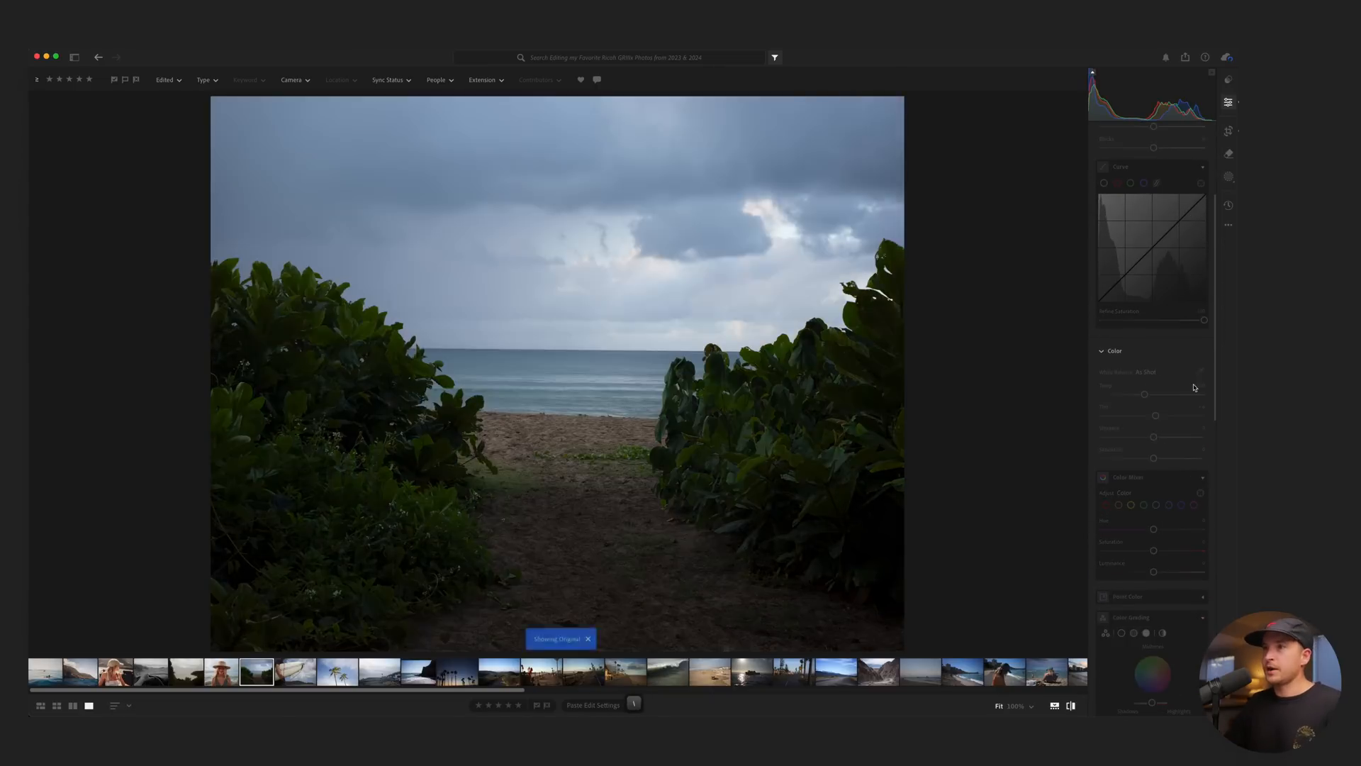
{"action": "key", "text": "backslash"}
Set the greens to about -12 saturation and +46 luminance in the color mixer.
{"action": "scroll", "coordinate": [1186, 419], "scroll_direction": "down", "scroll_amount": 4}
{"action": "left_click", "coordinate": [1145, 341]}
{"action": "left_click_drag", "start_coordinate": [1165, 387], "coordinate": [1034, 395]}
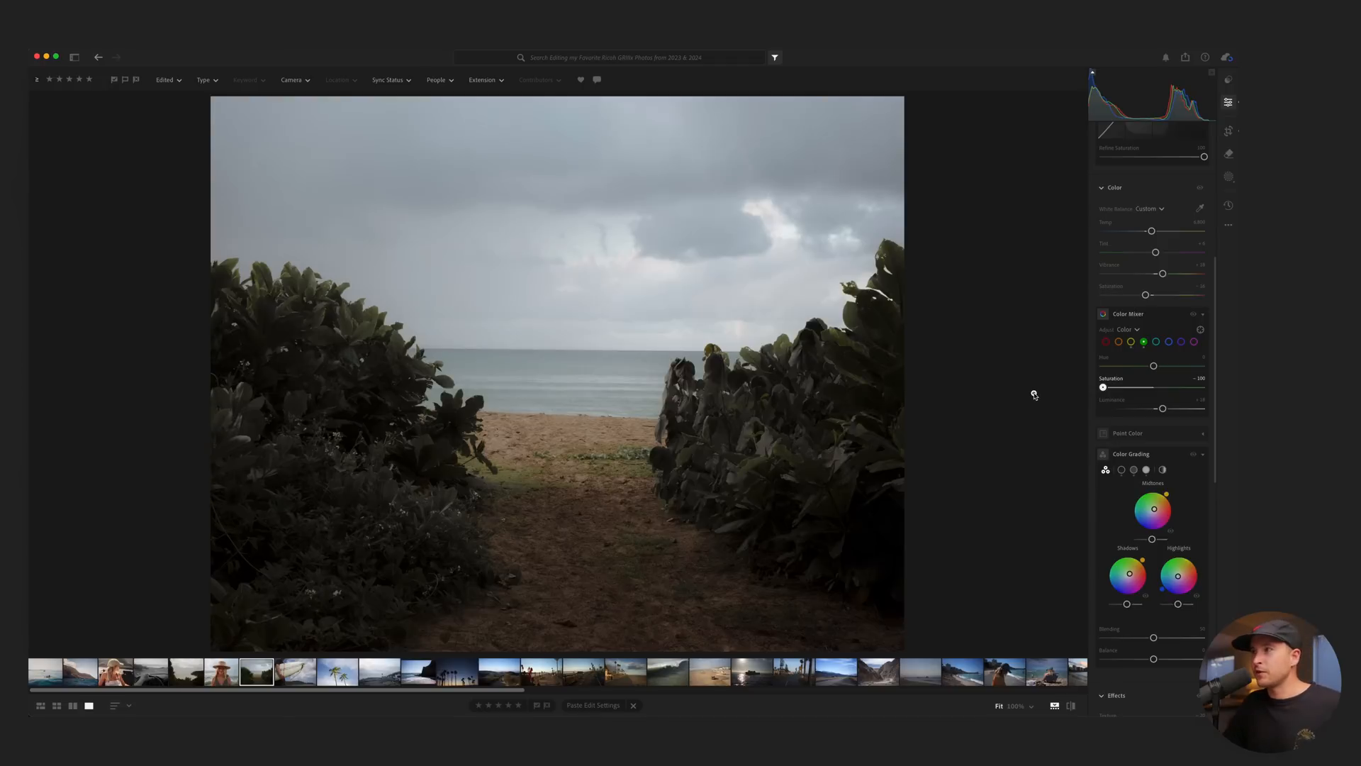
{"action": "left_click_drag", "start_coordinate": [1034, 395], "coordinate": [915, 389]}
{"action": "left_click_drag", "start_coordinate": [1103, 387], "coordinate": [1177, 411]}
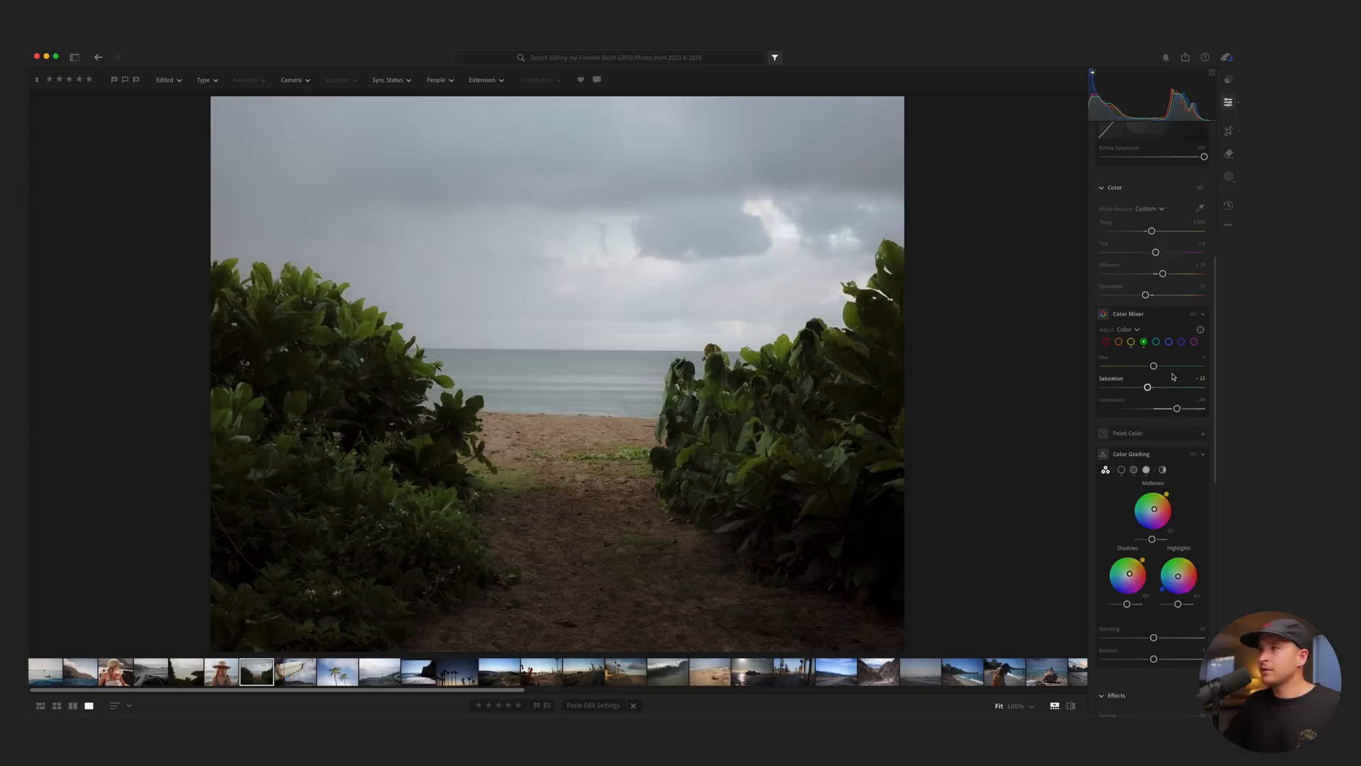
Color grade the path photo with slightly blue shadows and warm yellow midtones and highlights, and raise the temperature to about 7,300.
{"action": "left_click_drag", "start_coordinate": [1132, 577], "coordinate": [1181, 573]}
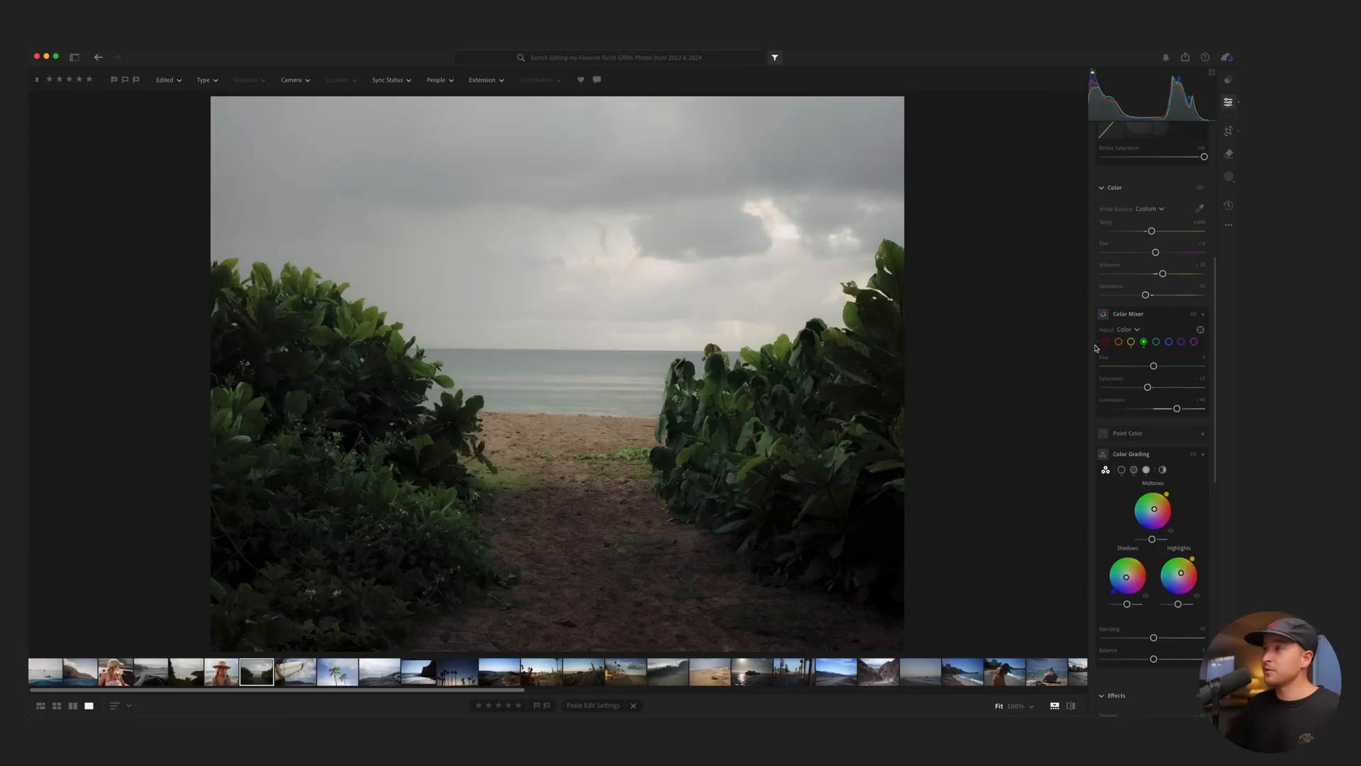
{"action": "scroll", "coordinate": [1152, 293], "scroll_direction": "up", "scroll_amount": 2}
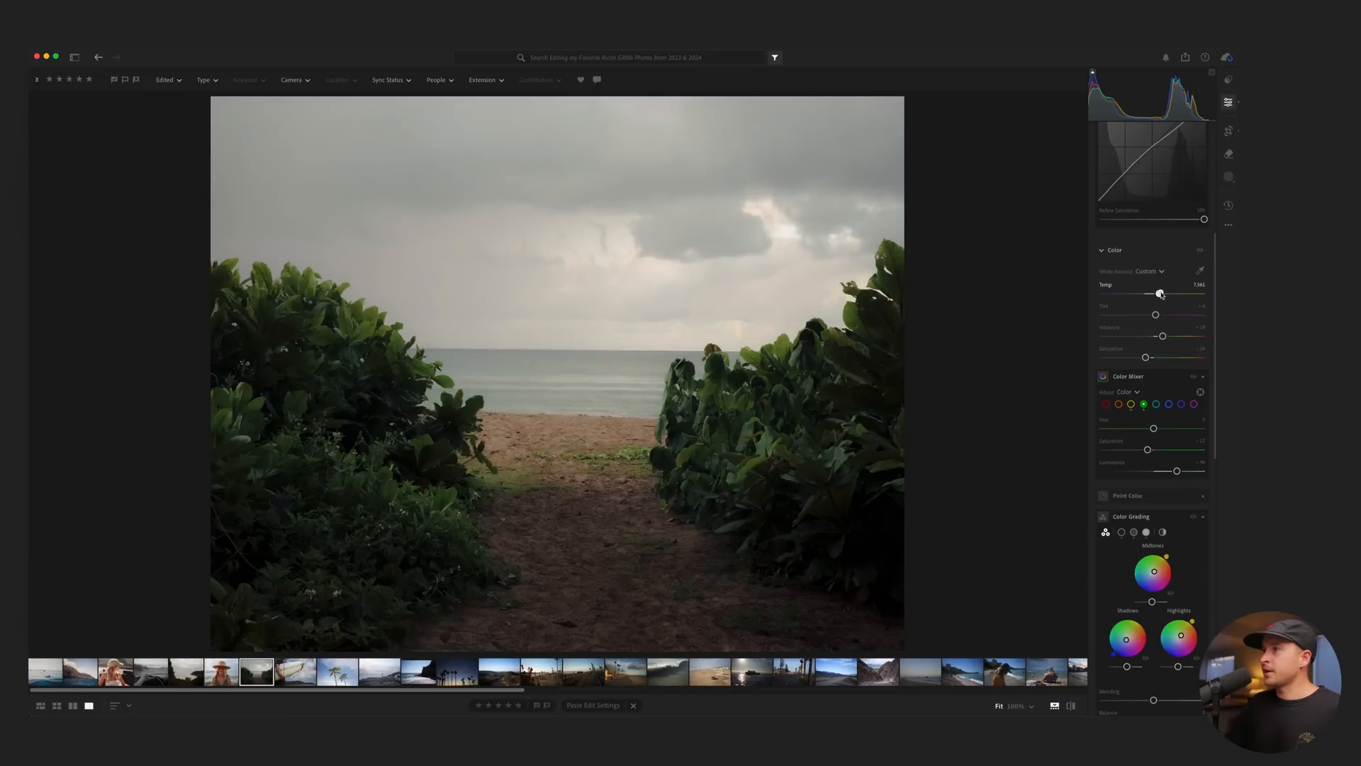
{"action": "key", "text": "backslash"}
{"action": "key", "text": "backslash"}
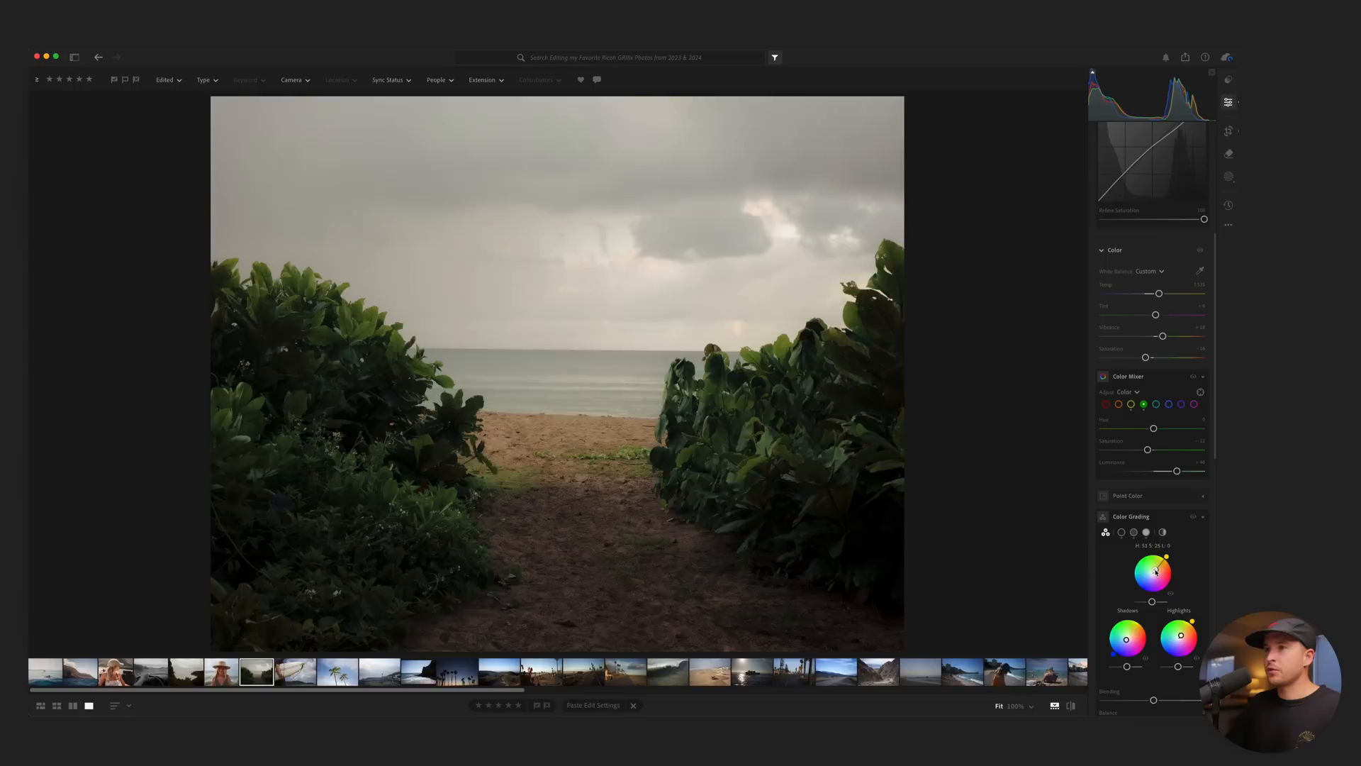
Compare the edited beach path photo with its original and review its effects settings.
{"action": "key", "text": "backslash"}
{"action": "key", "text": "backslash"}
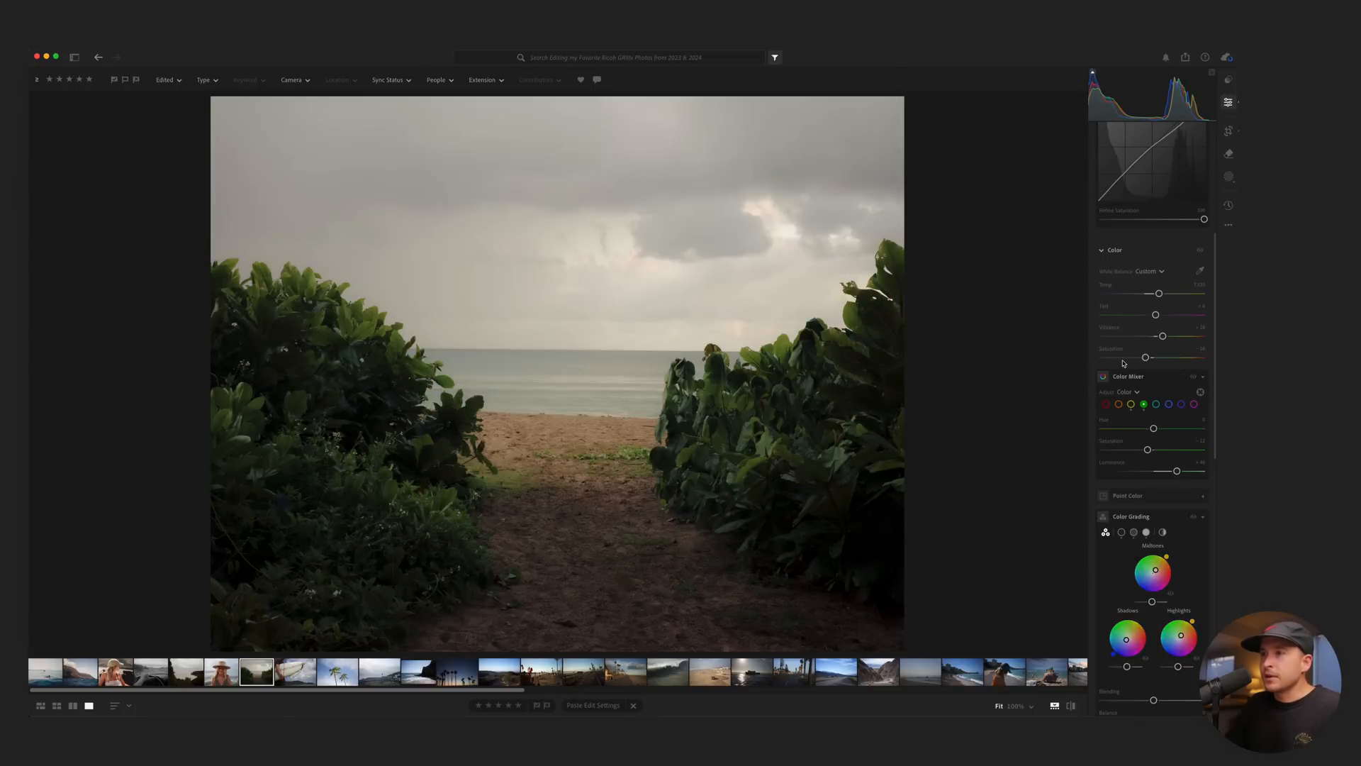
{"action": "scroll", "coordinate": [1123, 363], "scroll_direction": "down", "scroll_amount": 5}
{"action": "key", "text": "backslash"}
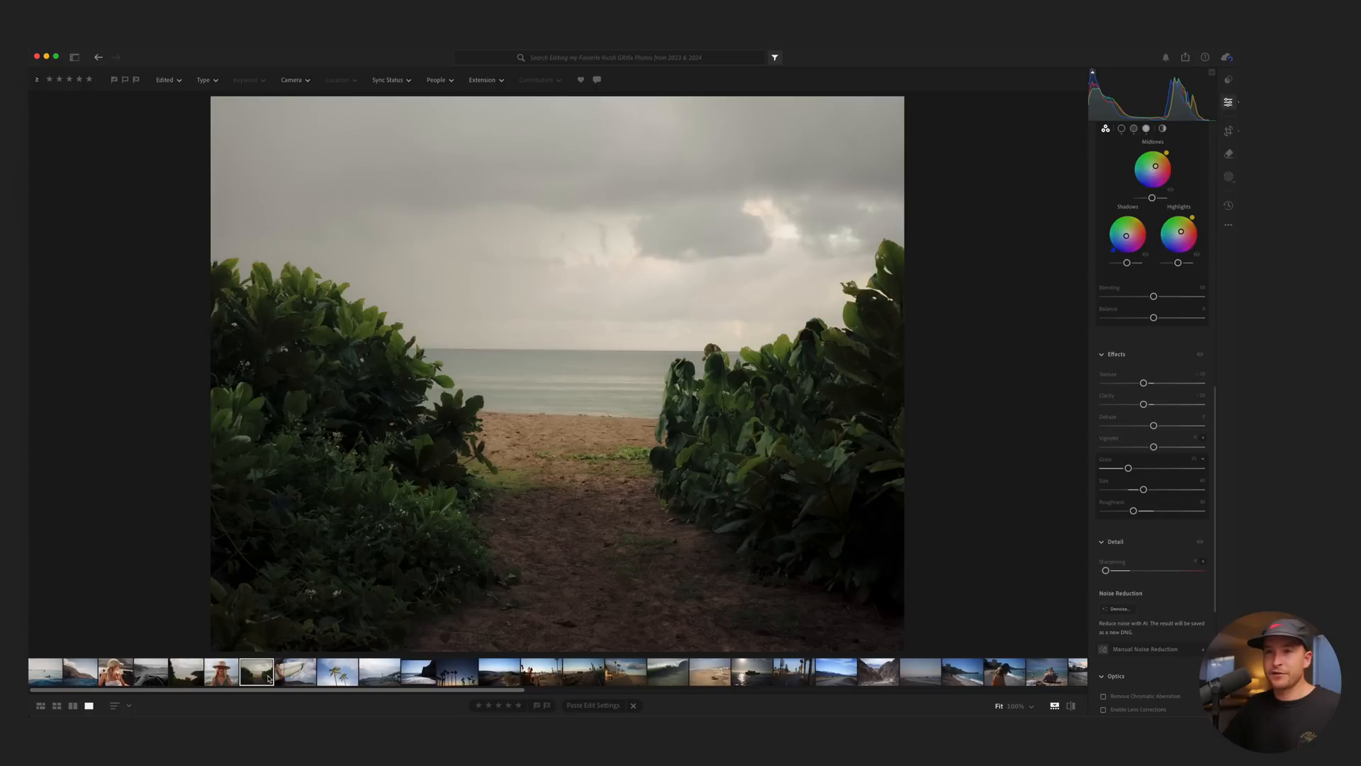
Copy the straw-hat portrait's edit settings onto the surfboard photo and reposition its crop to include more of the surfer's arm.
{"action": "left_click", "coordinate": [233, 671]}
{"action": "key", "text": "super+c"}
{"action": "left_click", "coordinate": [290, 670]}
{"action": "key", "text": "super+v"}
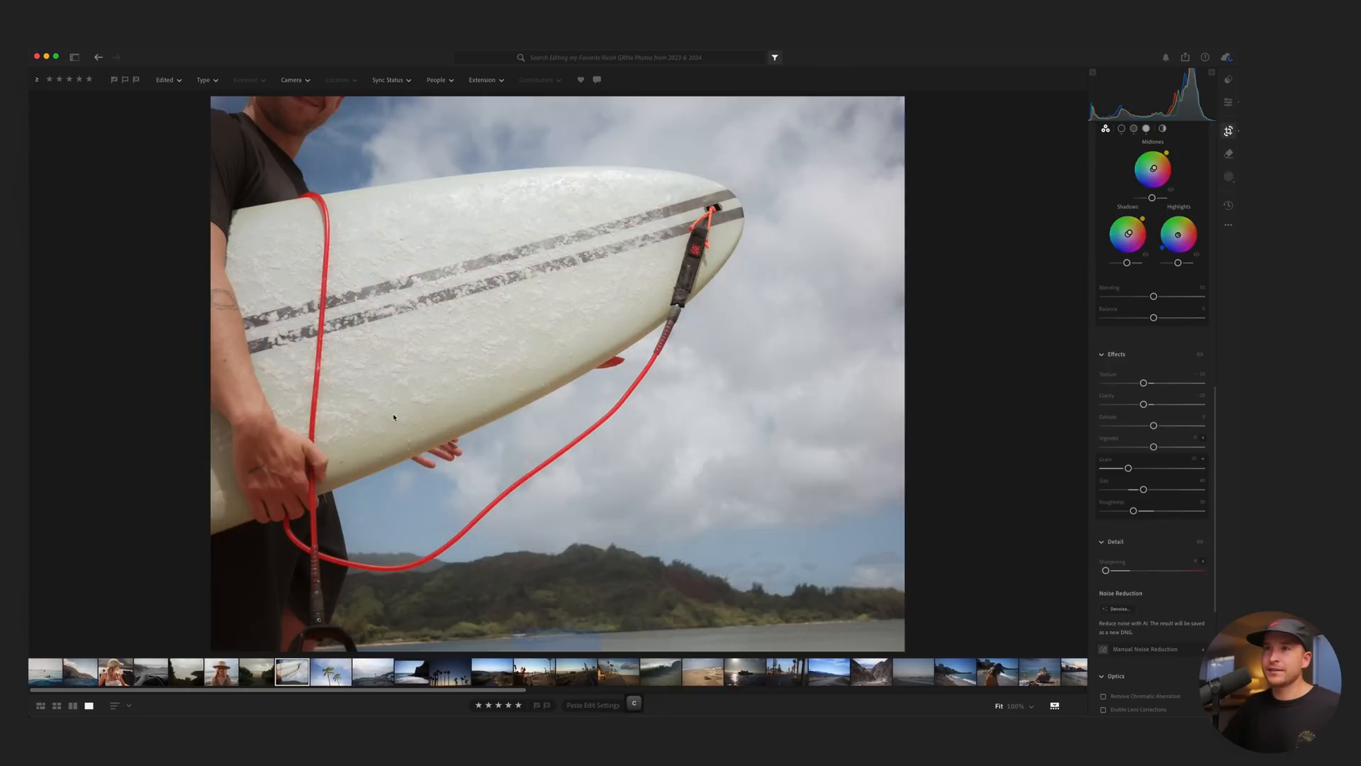
{"action": "key", "text": "c"}
{"action": "key", "text": "Return"}
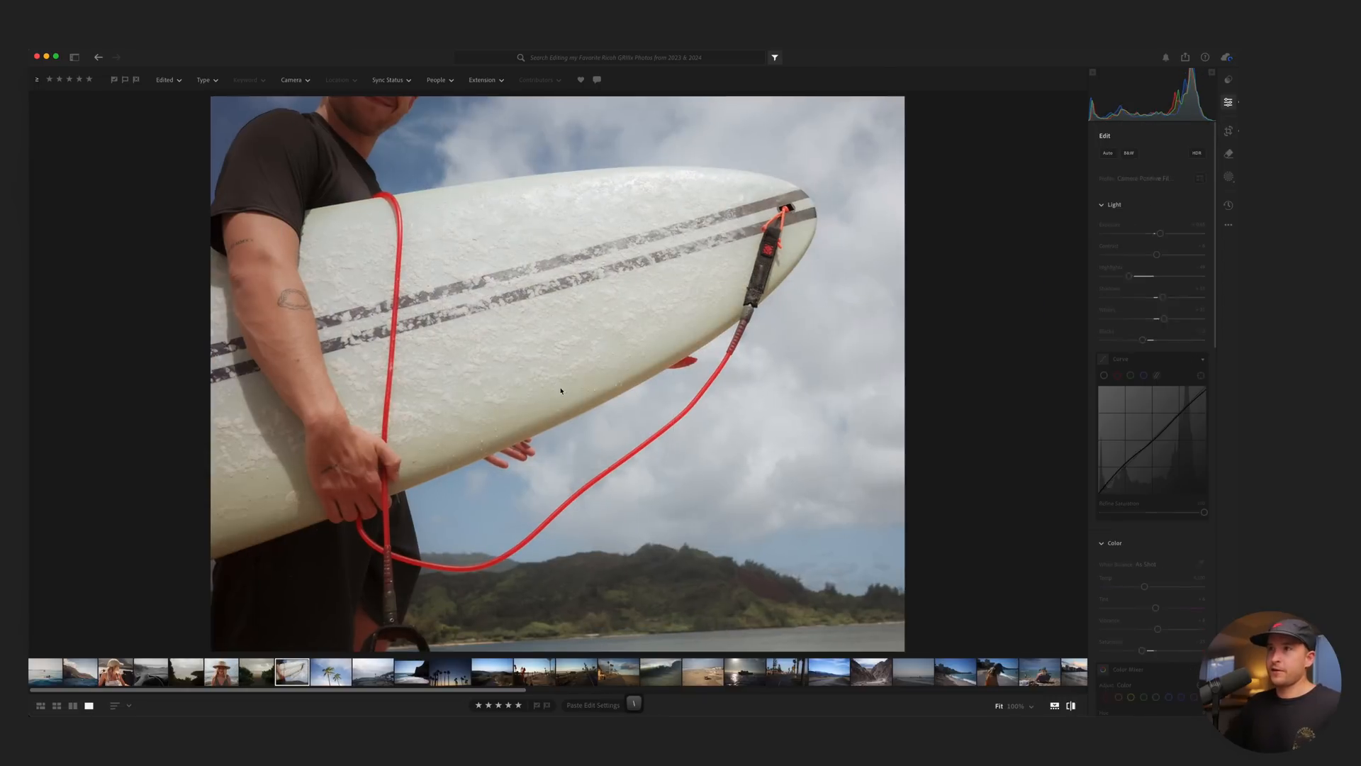
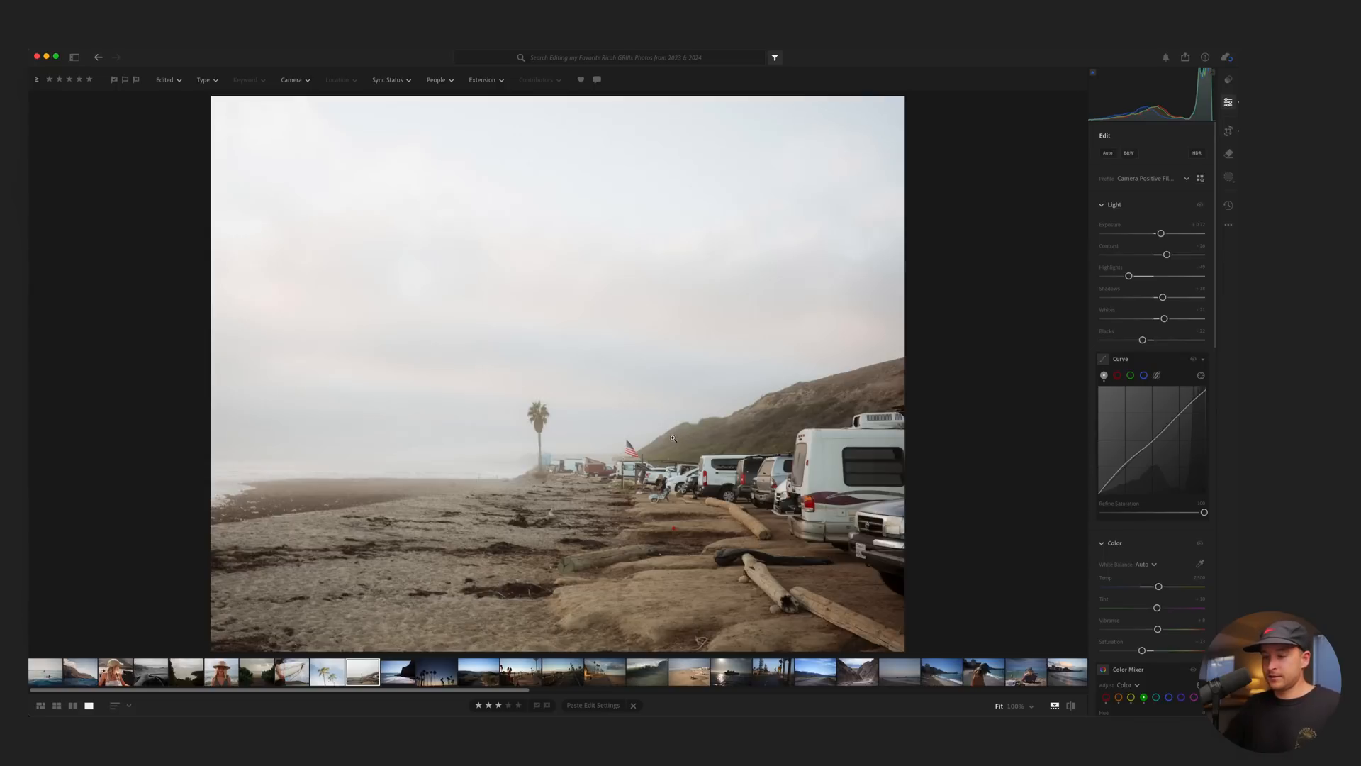
Compare the foggy beach parking photo with its original, slightly raise its saturation and warm its white balance temperature.
{"action": "key", "text": "backslash"}
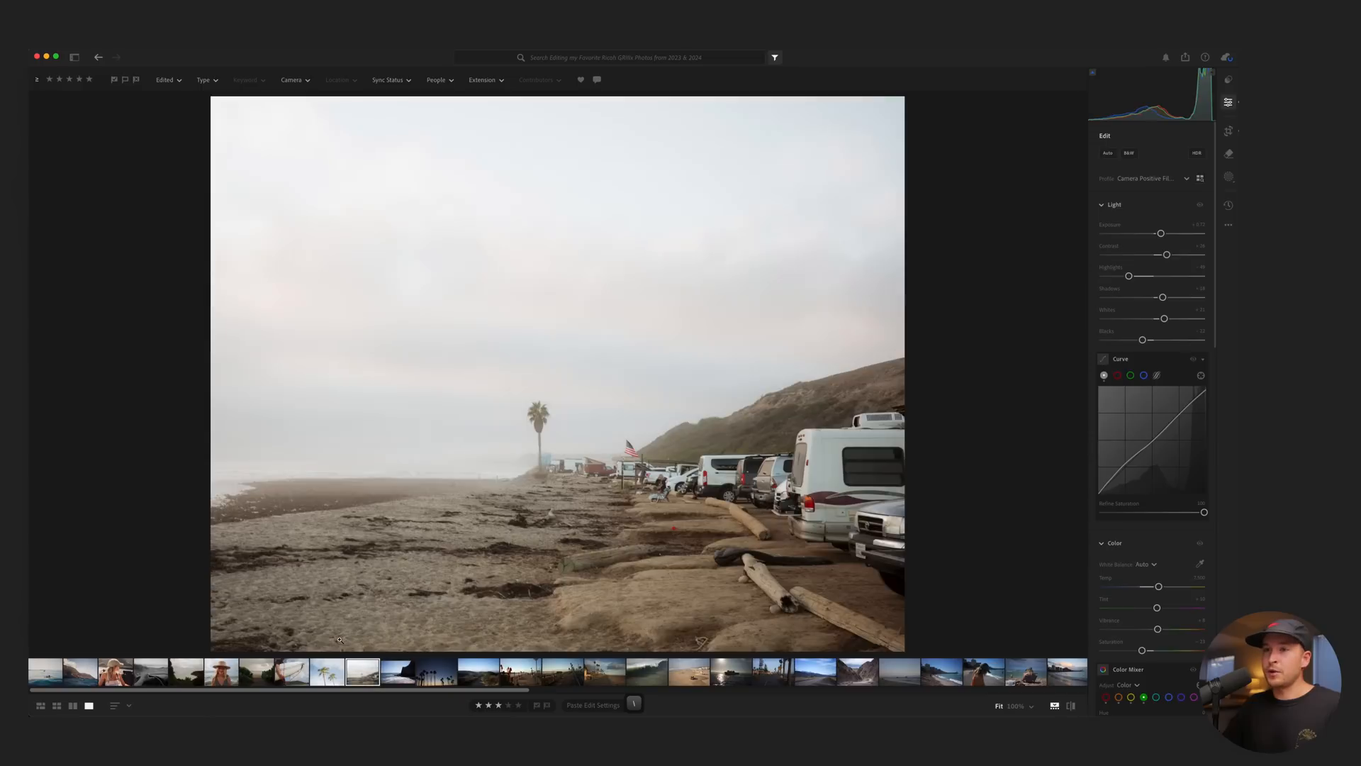
{"action": "key", "text": "backslash"}
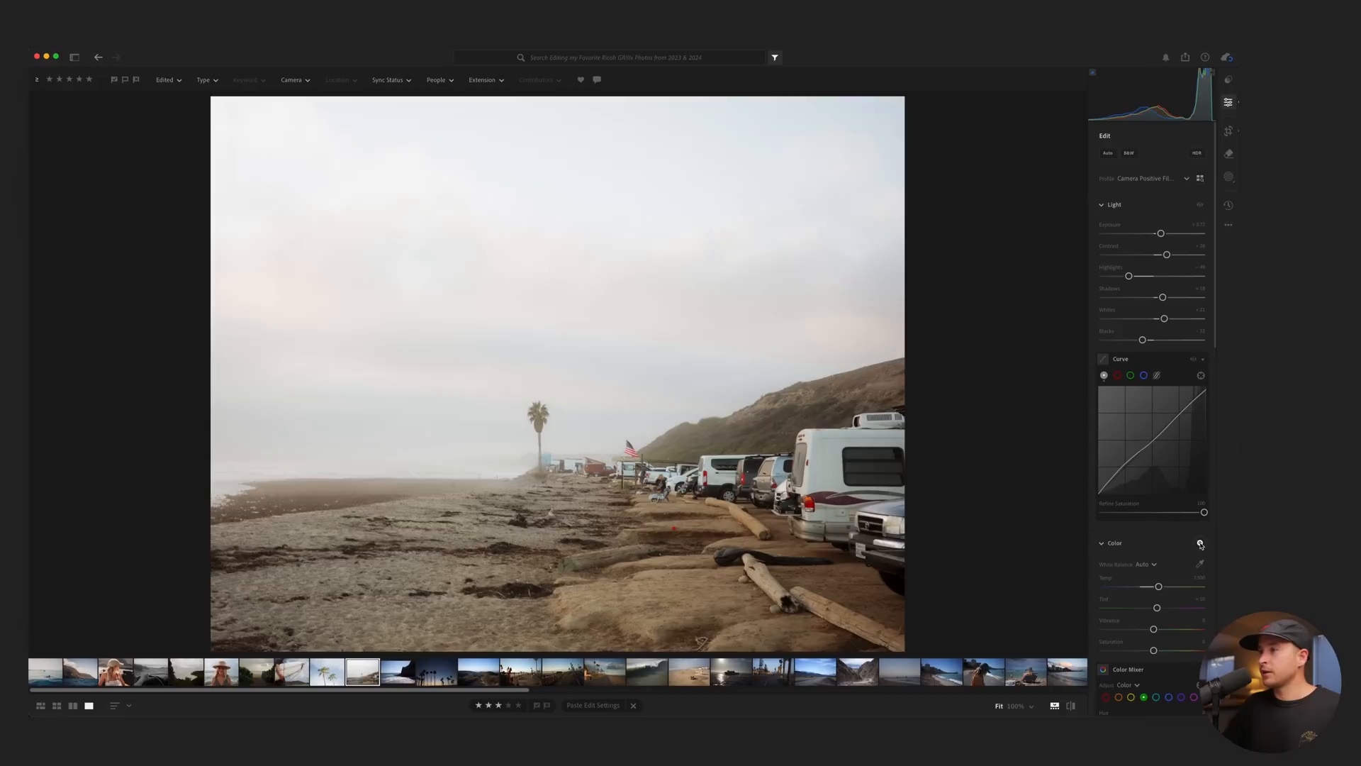
{"action": "left_click_drag", "start_coordinate": [1148, 651], "coordinate": [1151, 651]}
{"action": "left_click_drag", "start_coordinate": [1158, 586], "coordinate": [1162, 587]}
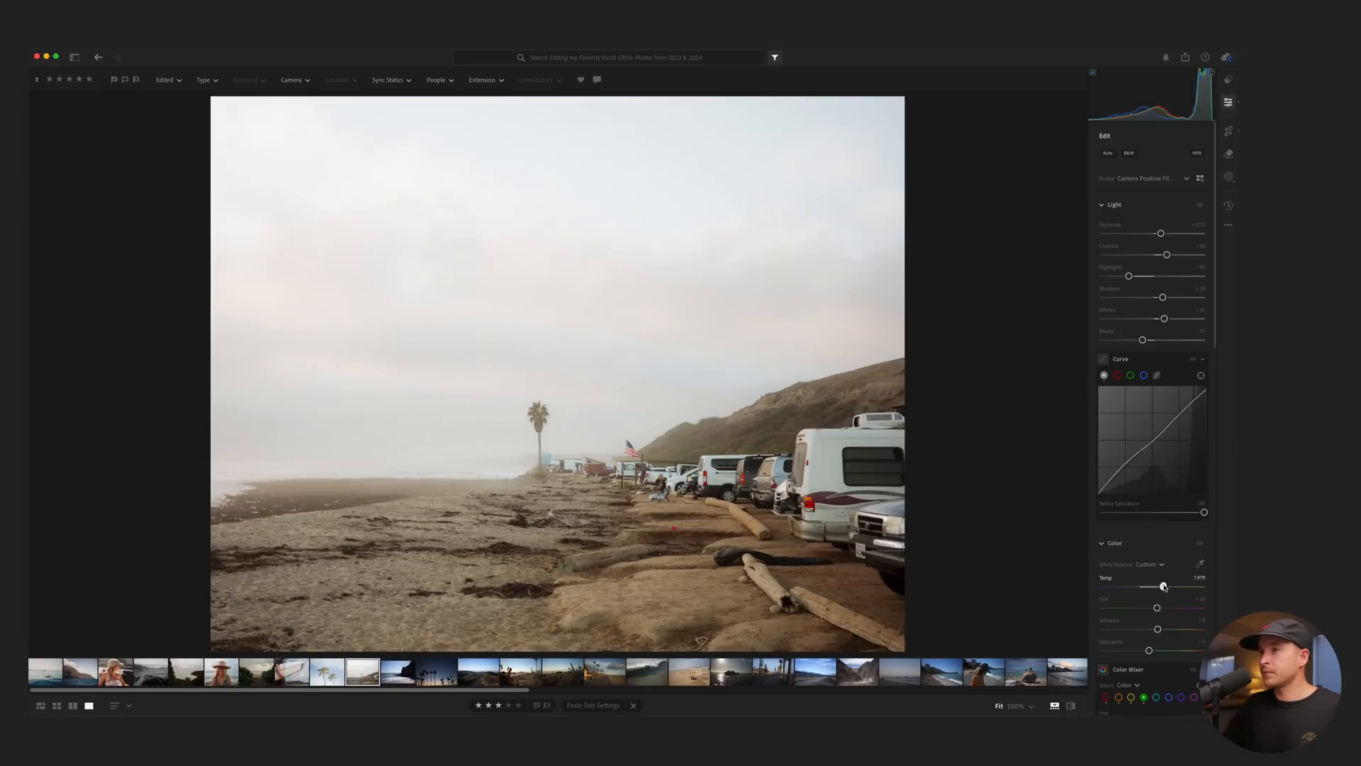
Increase the beach parking photo's contrast and slightly lower its highlights and shadows.
{"action": "left_click_drag", "start_coordinate": [1166, 254], "coordinate": [1171, 256]}
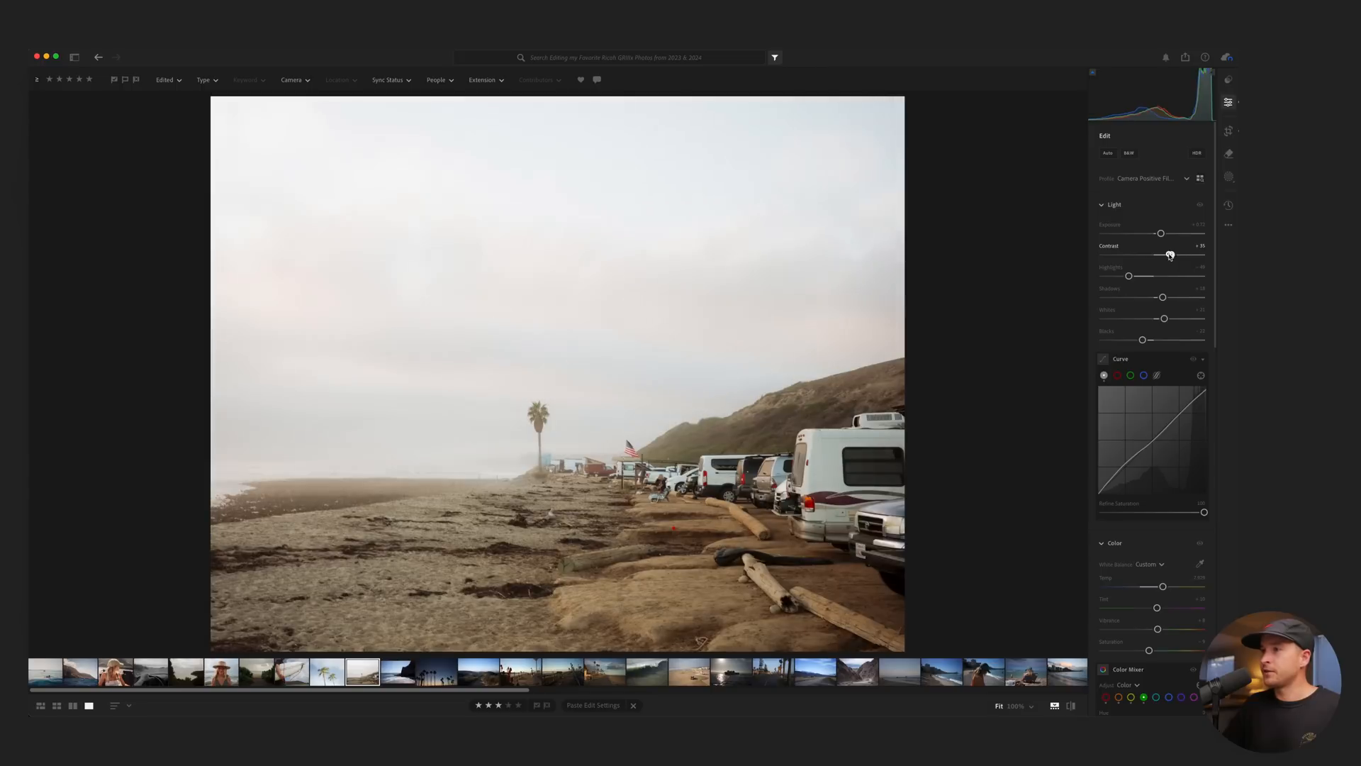
{"action": "scroll", "coordinate": [1167, 265], "scroll_direction": "down", "scroll_amount": 3}
{"action": "left_click_drag", "start_coordinate": [1129, 228], "coordinate": [1127, 228]}
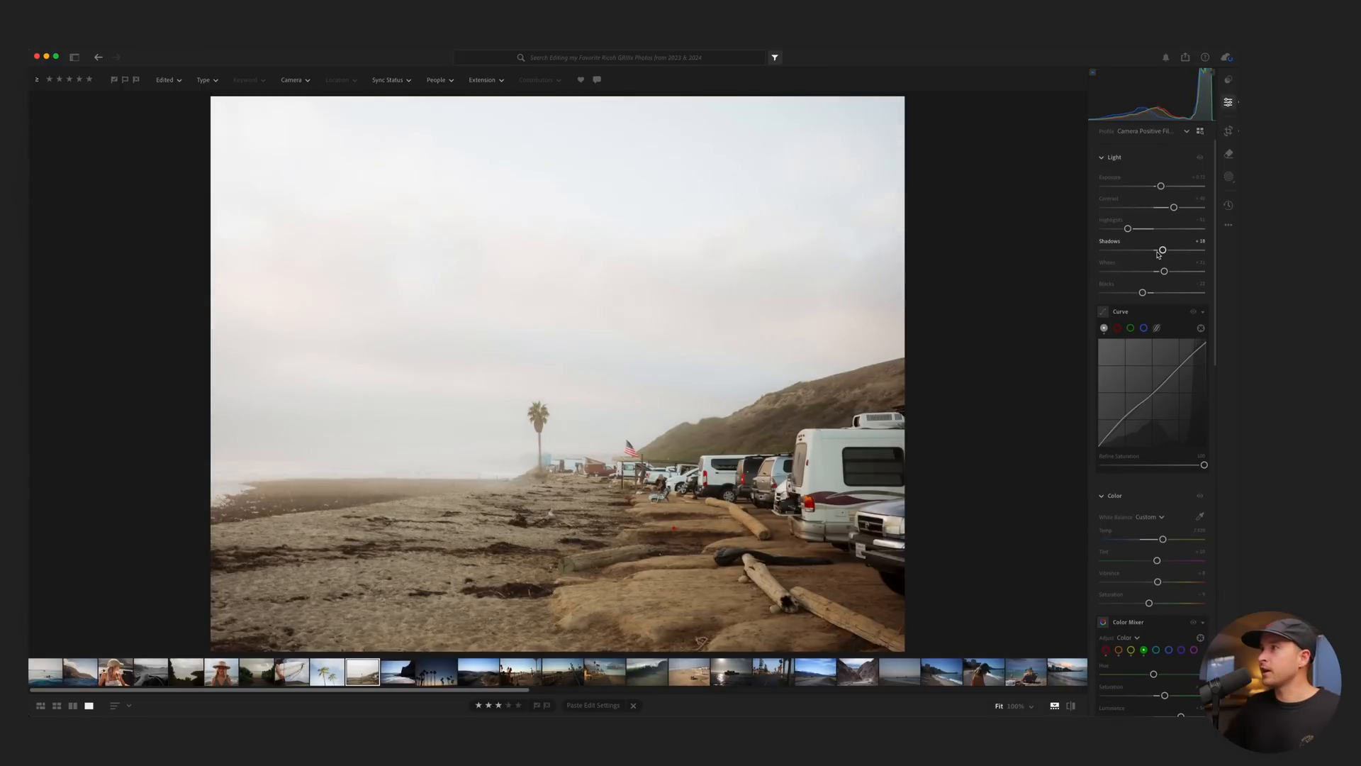
{"action": "left_click_drag", "start_coordinate": [1164, 250], "coordinate": [1162, 251]}
Review the beach parking photo's color settings and compare the image with and without its effects.
{"action": "scroll", "coordinate": [1158, 284], "scroll_direction": "down", "scroll_amount": 5}
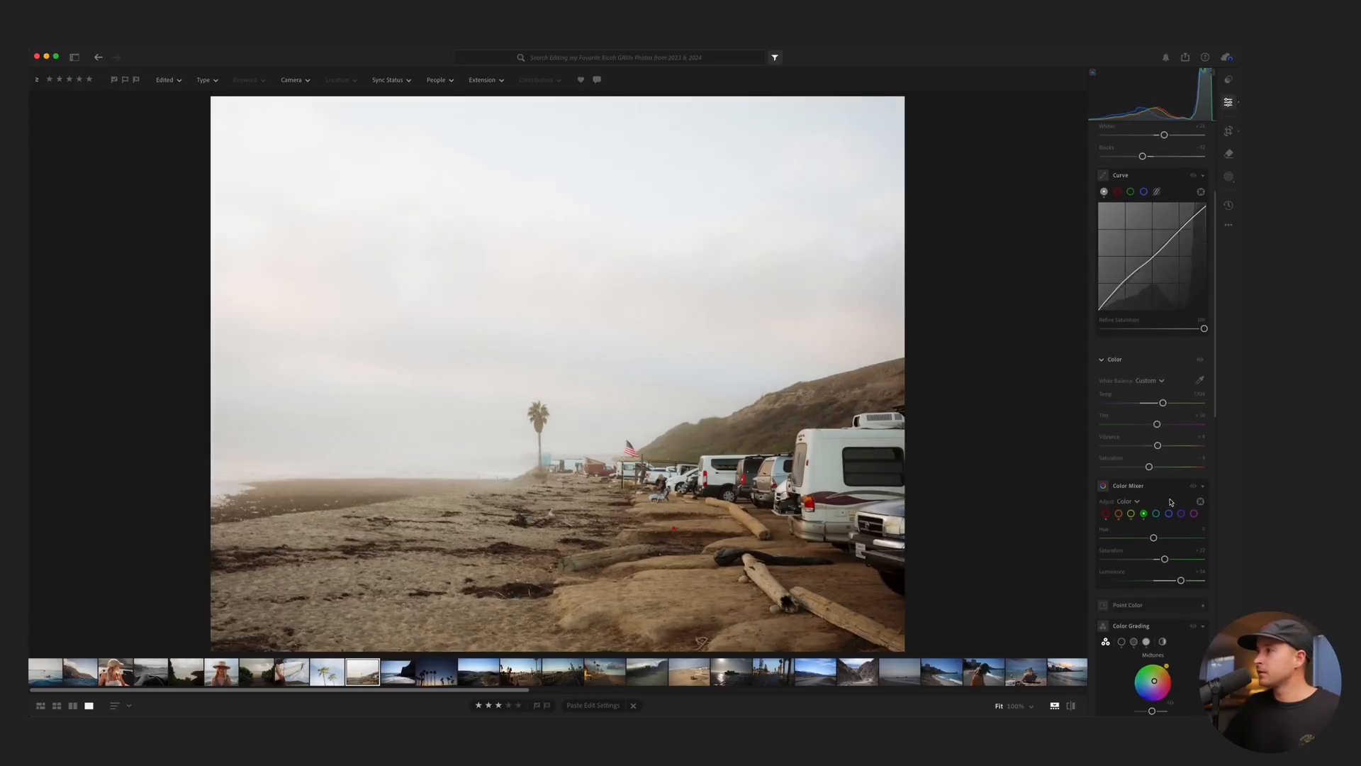
{"action": "scroll", "coordinate": [1191, 538], "scroll_direction": "down", "scroll_amount": 15}
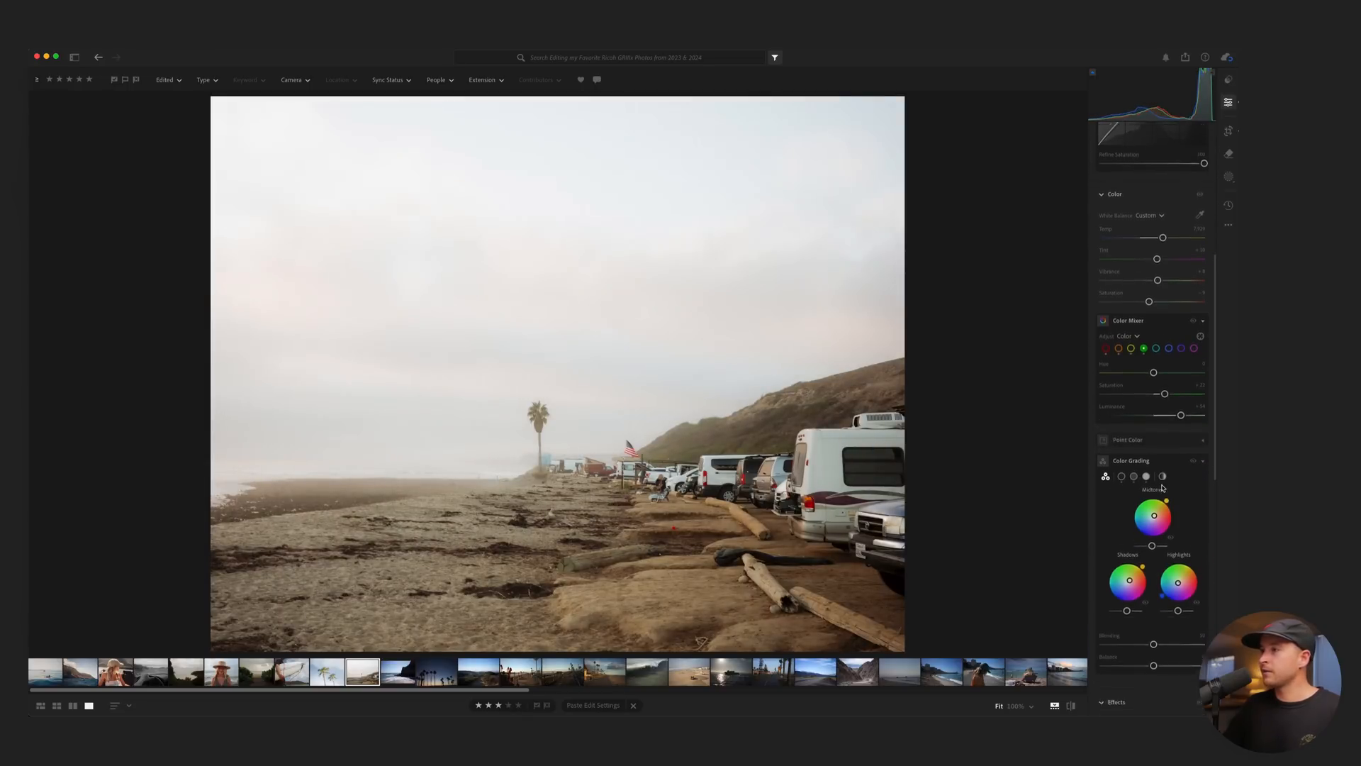
{"action": "left_click", "coordinate": [1200, 462]}
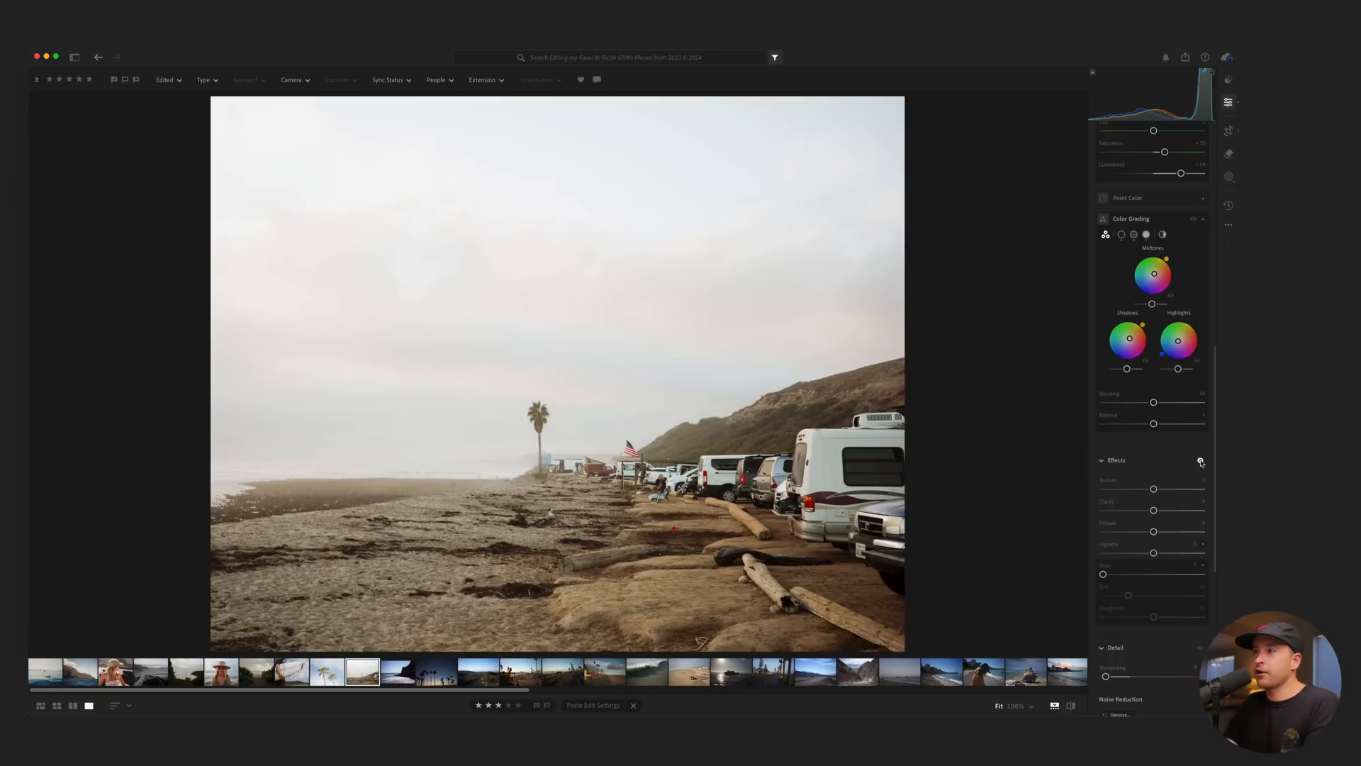
{"action": "left_click", "coordinate": [1200, 461]}
{"action": "left_click", "coordinate": [1200, 462]}
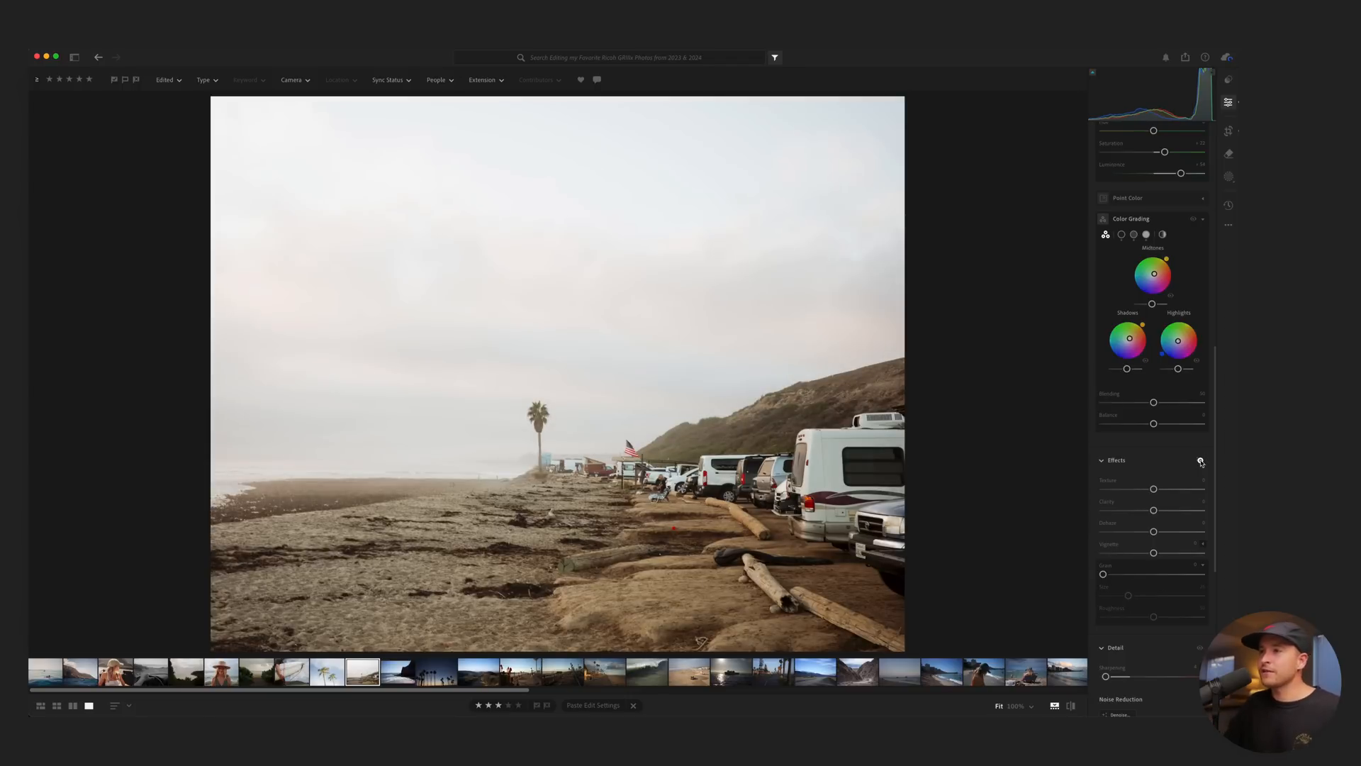
{"action": "left_click", "coordinate": [1200, 461]}
Inspect the palm tree and parked vans at 100% zoom, comparing them with the effects on and off.
{"action": "left_click", "coordinate": [815, 429]}
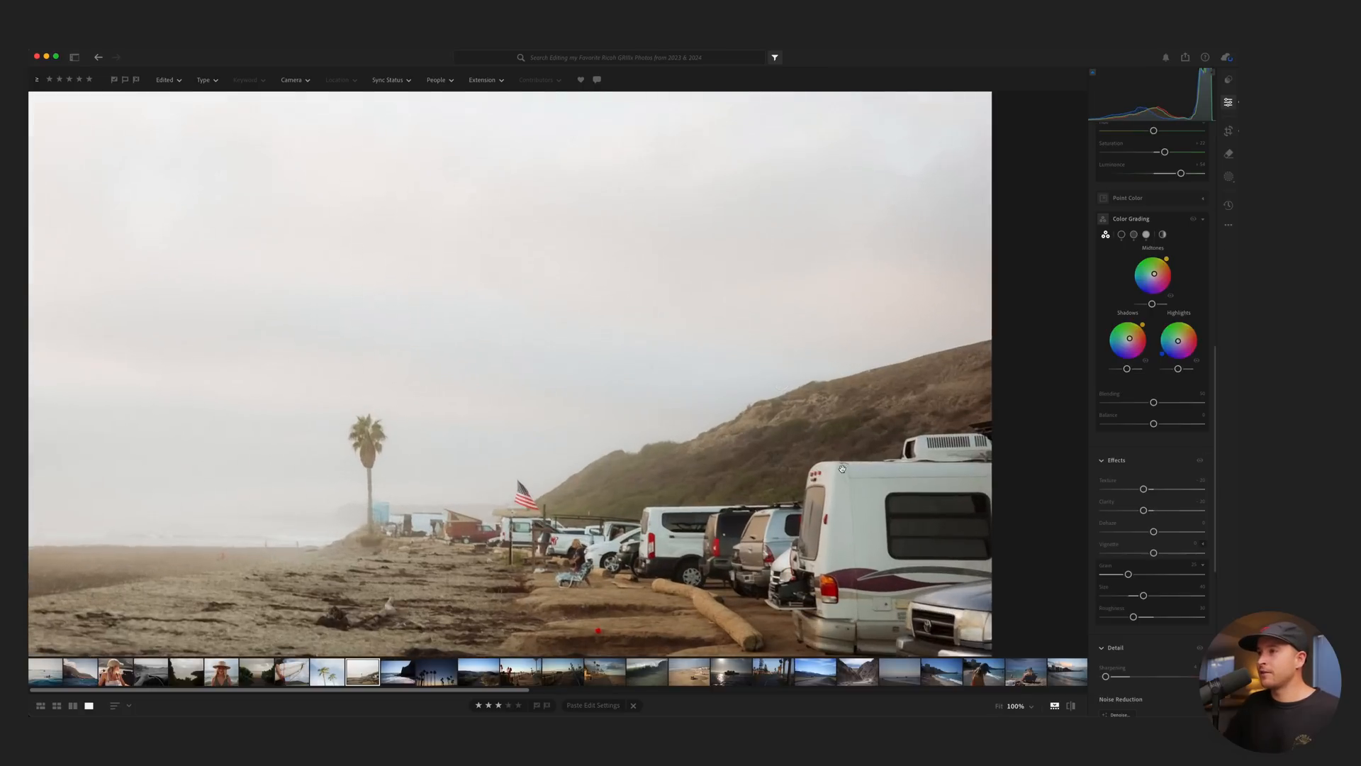
{"action": "left_click", "coordinate": [1201, 461]}
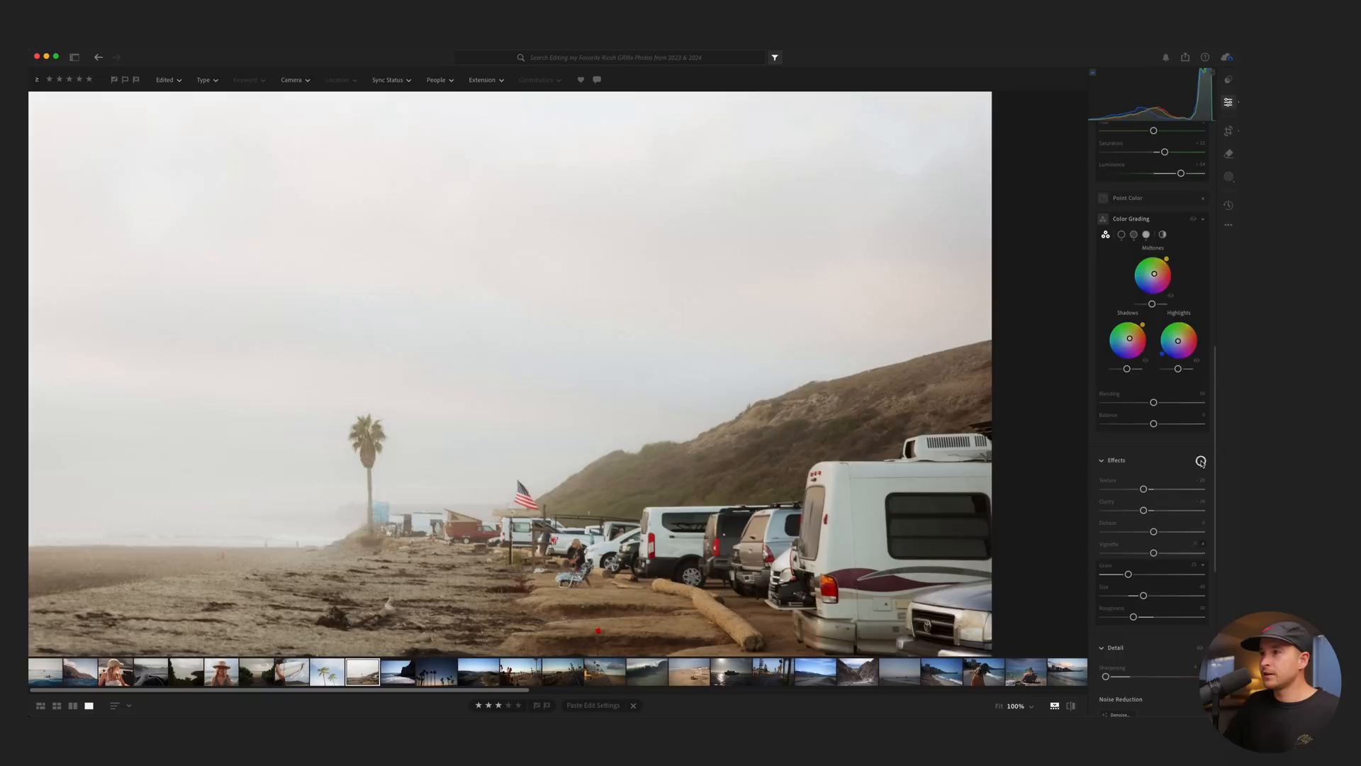
{"action": "left_click", "coordinate": [1201, 461]}
{"action": "left_click", "coordinate": [1201, 462]}
{"action": "left_click", "coordinate": [1201, 462]}
{"action": "left_click", "coordinate": [1201, 462]}
{"action": "left_click", "coordinate": [1201, 462]}
{"action": "left_click_drag", "start_coordinate": [358, 431], "coordinate": [477, 368]}
{"action": "left_click", "coordinate": [1201, 462]}
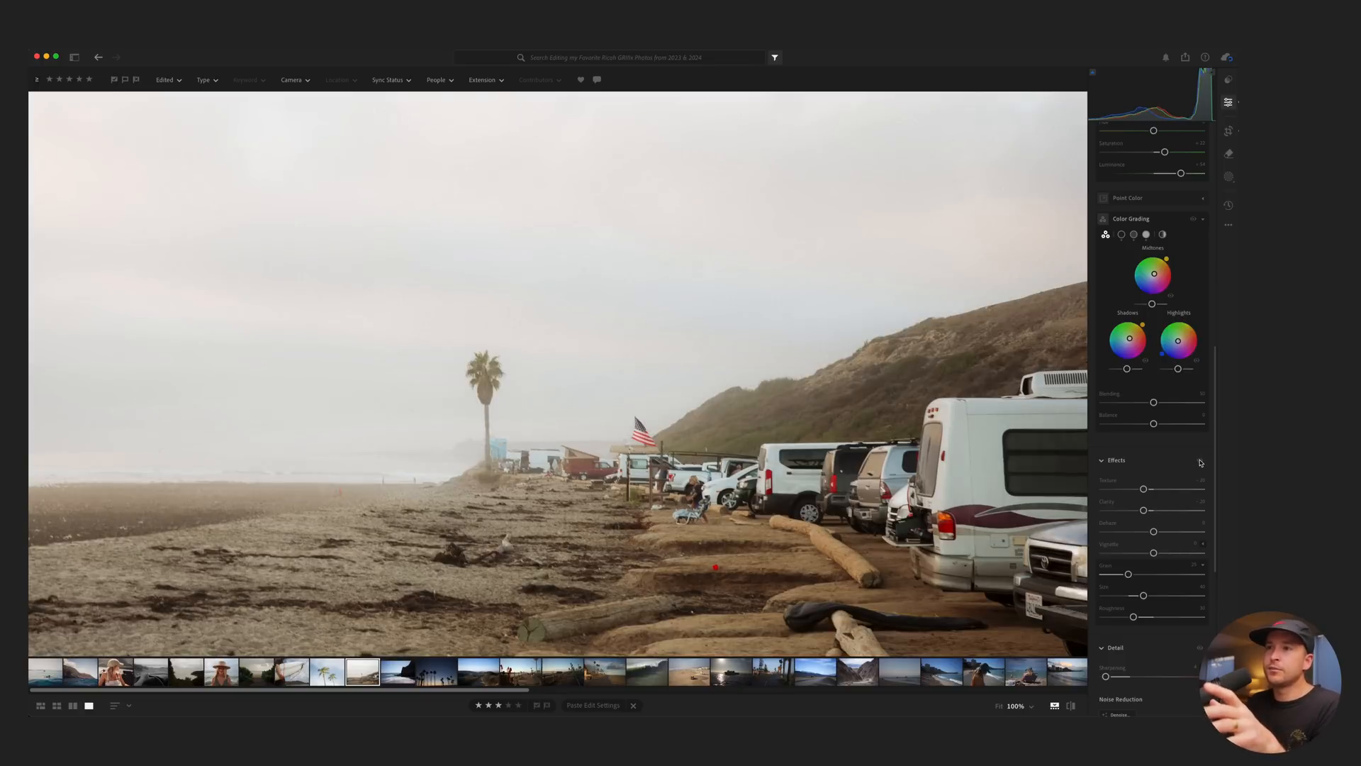
{"action": "left_click", "coordinate": [1199, 461]}
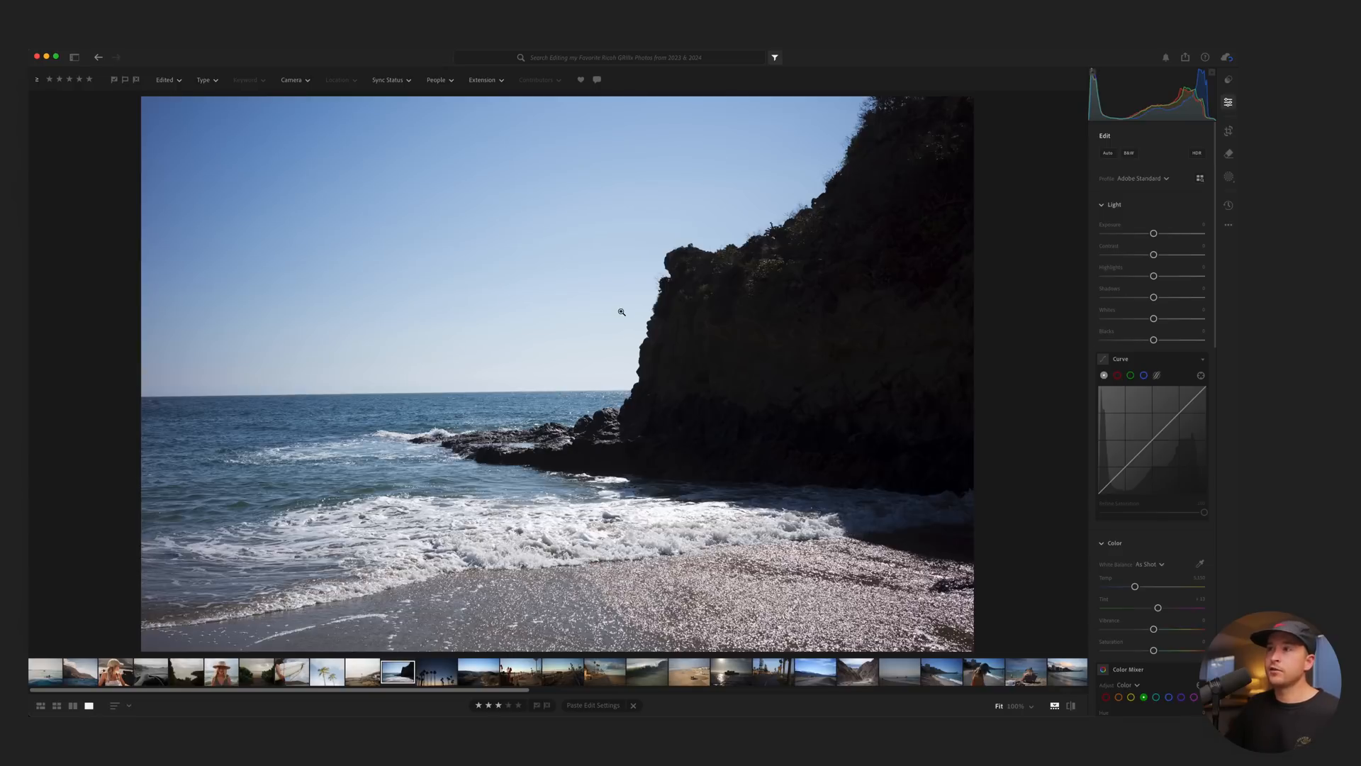
Copy the black-and-white driving photo's edit settings onto the seaside cliff photo and reposition its crop.
{"action": "left_click", "coordinate": [168, 672]}
{"action": "key", "text": "super+c"}
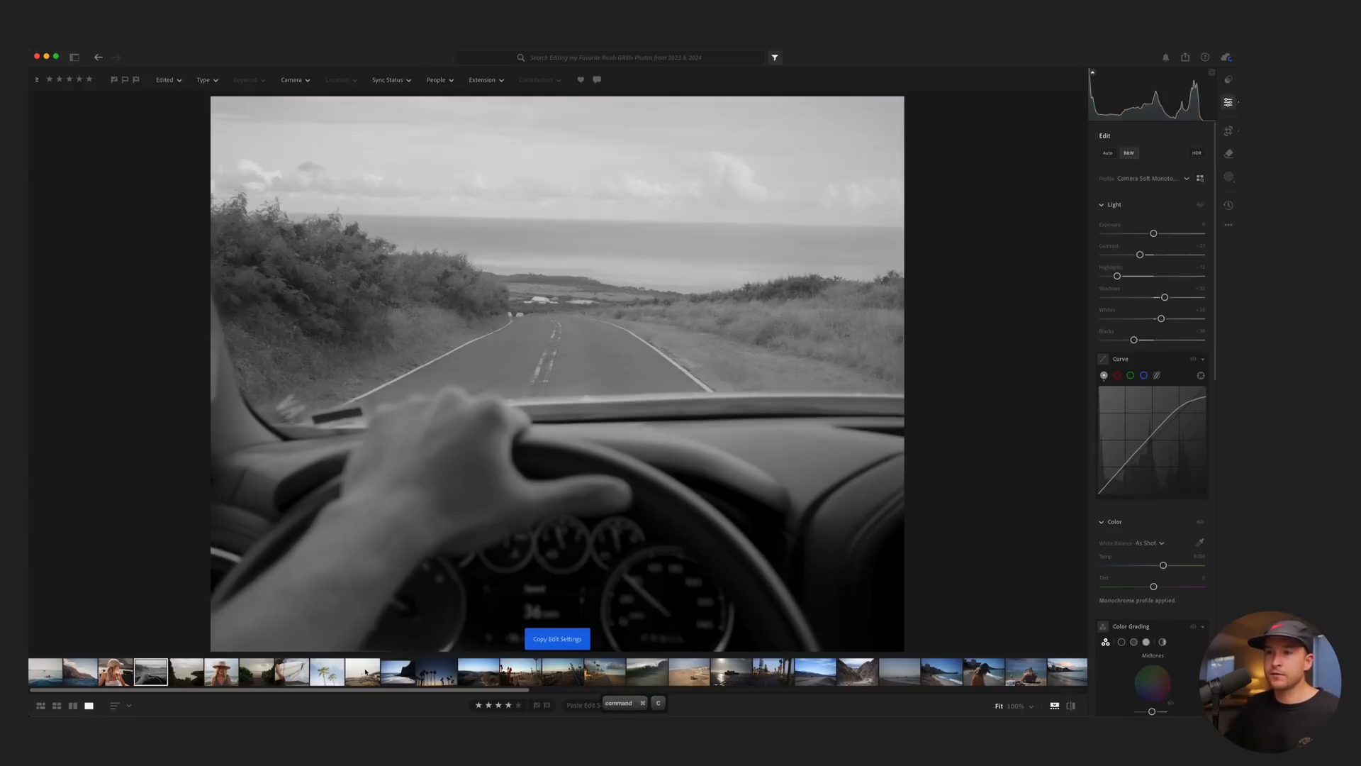
{"action": "left_click", "coordinate": [394, 669]}
{"action": "key", "text": "super+v"}
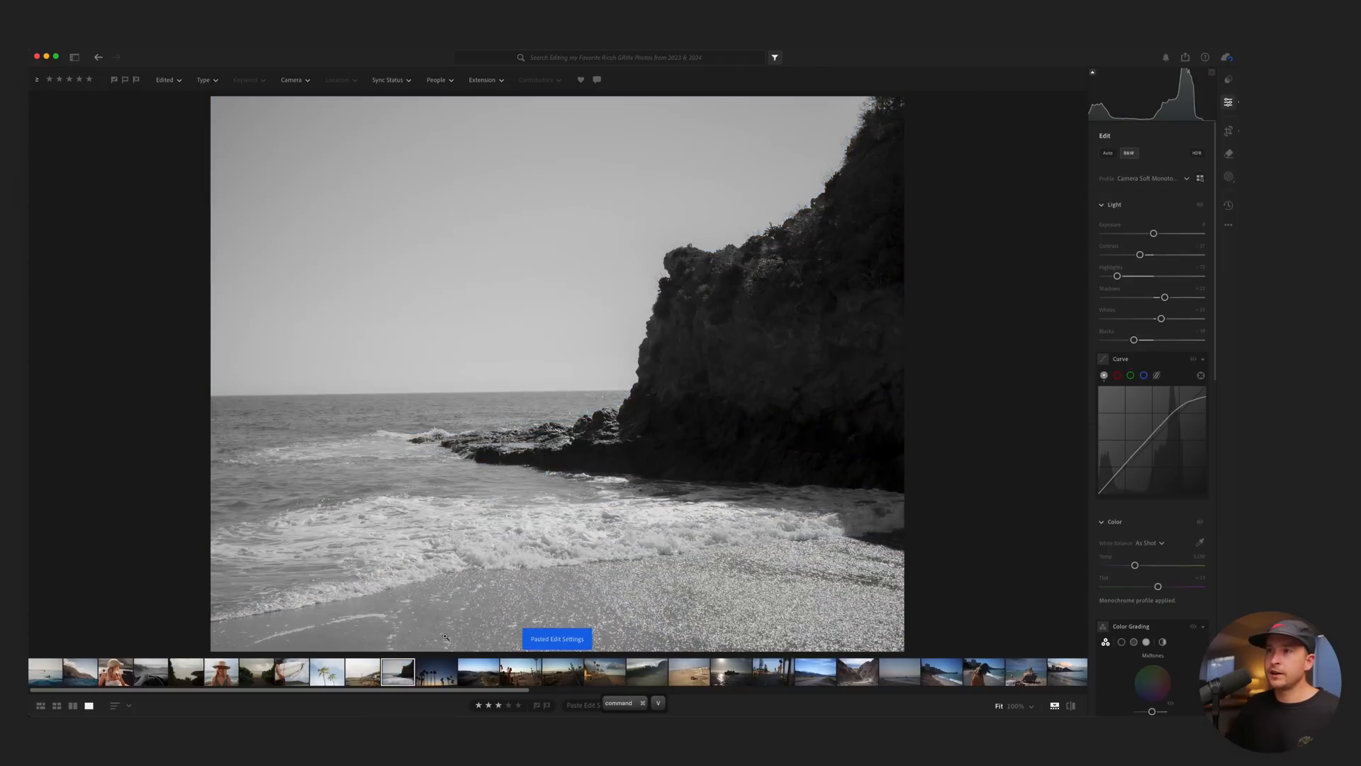
{"action": "key", "text": "c"}
{"action": "key", "text": "Return"}
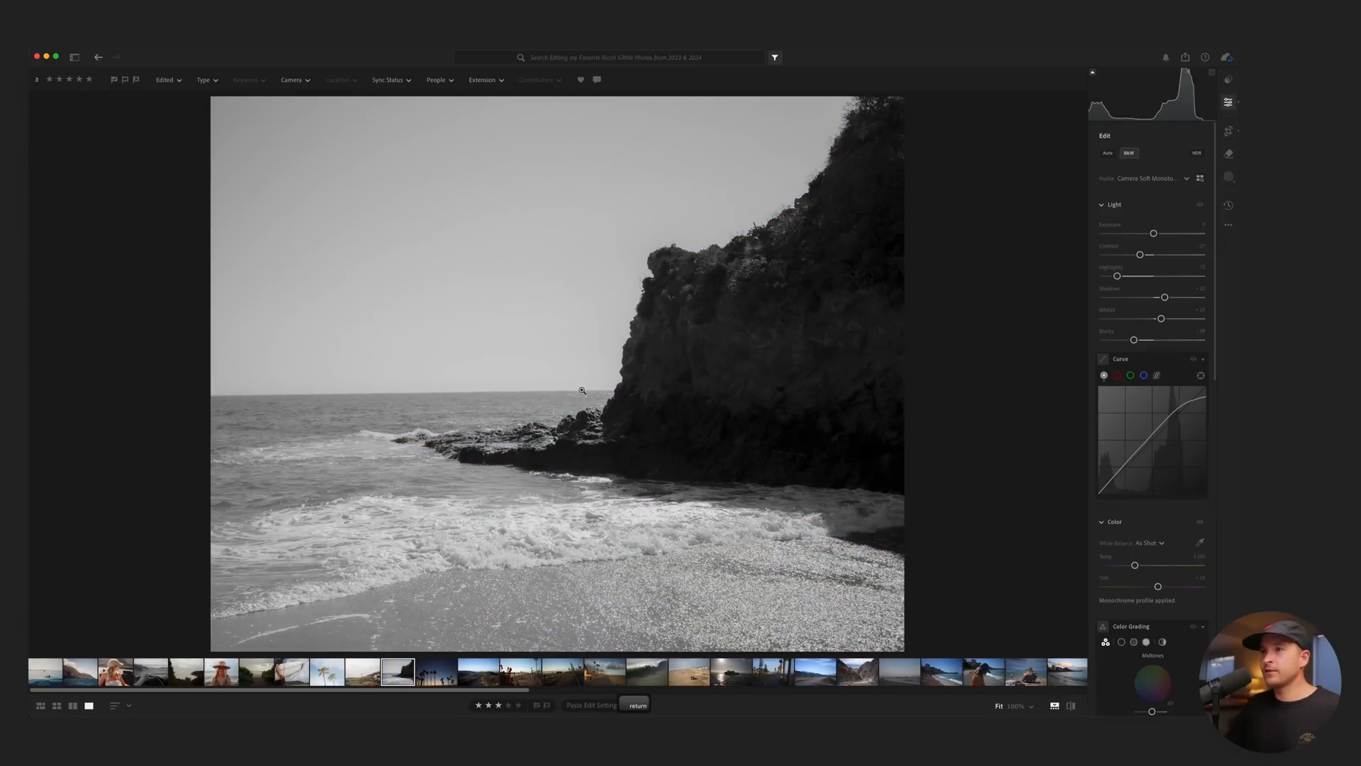
Try darker and strongly lifted shadows on the cliff photo, and settle on a modest lift.
{"action": "mouse_move", "coordinate": [1165, 297]}
{"action": "left_mouse_down"}
{"action": "mouse_move", "coordinate": [1132, 301]}
{"action": "mouse_move", "coordinate": [1156, 298]}
{"action": "left_mouse_up"}
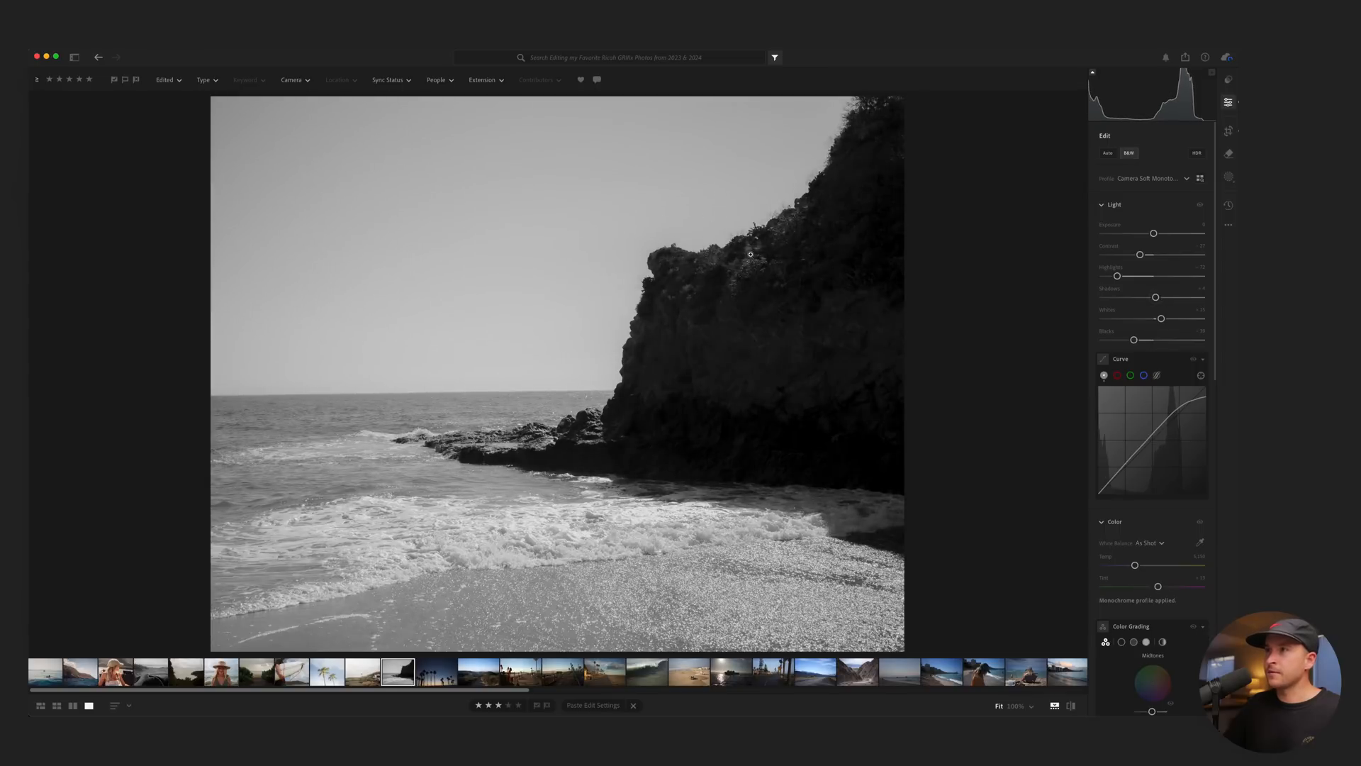
{"action": "left_click_drag", "start_coordinate": [1155, 297], "coordinate": [1203, 301]}
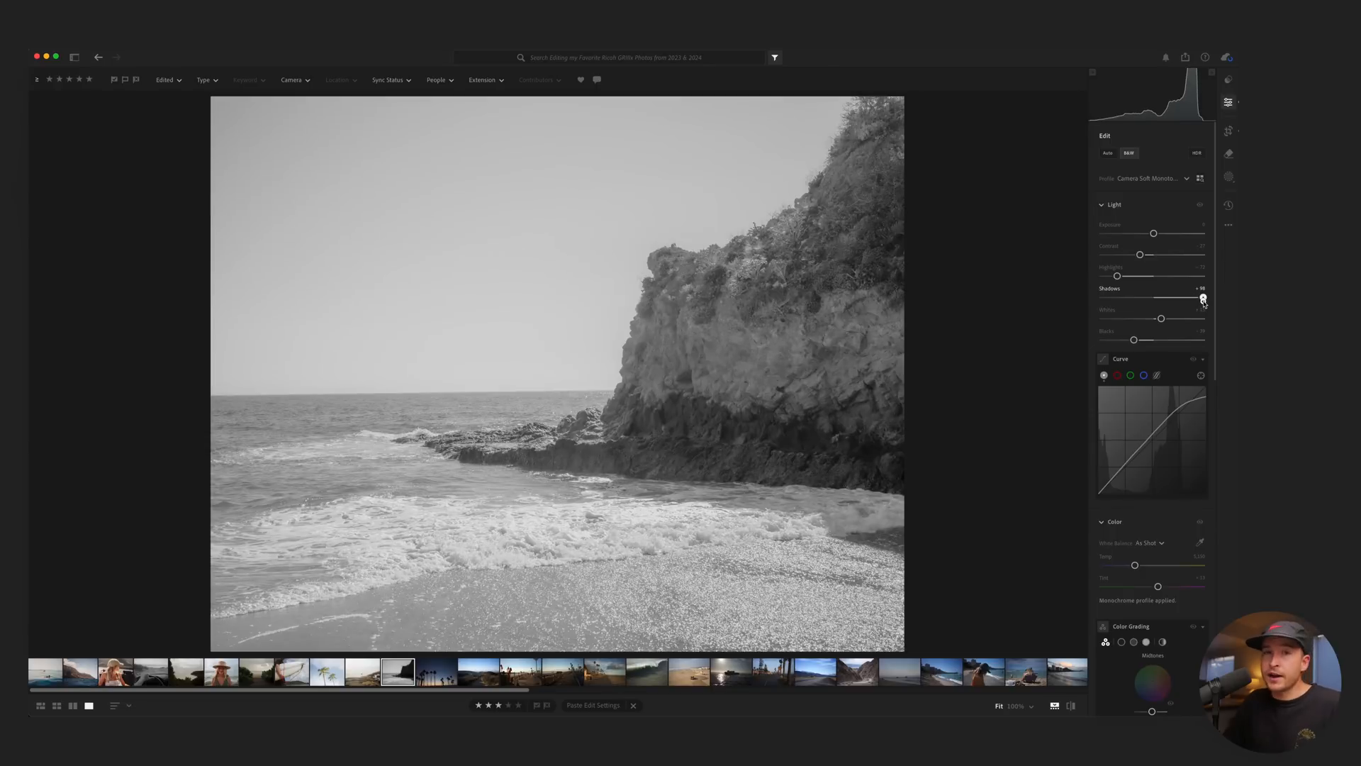
{"action": "left_click_drag", "start_coordinate": [1203, 302], "coordinate": [1164, 298]}
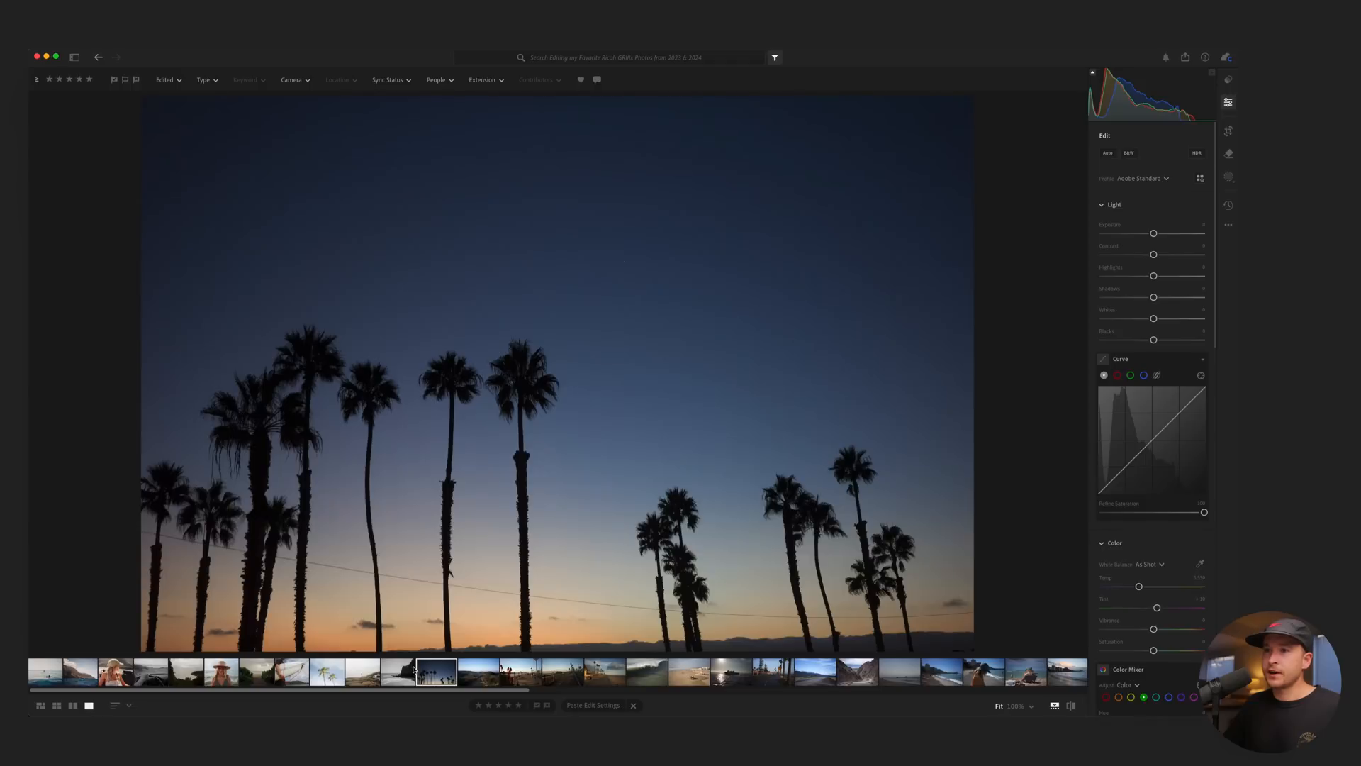
Try the cliff photo's black-and-white settings on the palm silhouette photo.
{"action": "left_click", "coordinate": [410, 670]}
{"action": "left_click", "coordinate": [434, 671]}
{"action": "key", "text": "super+v"}
{"action": "key", "text": "super+z"}
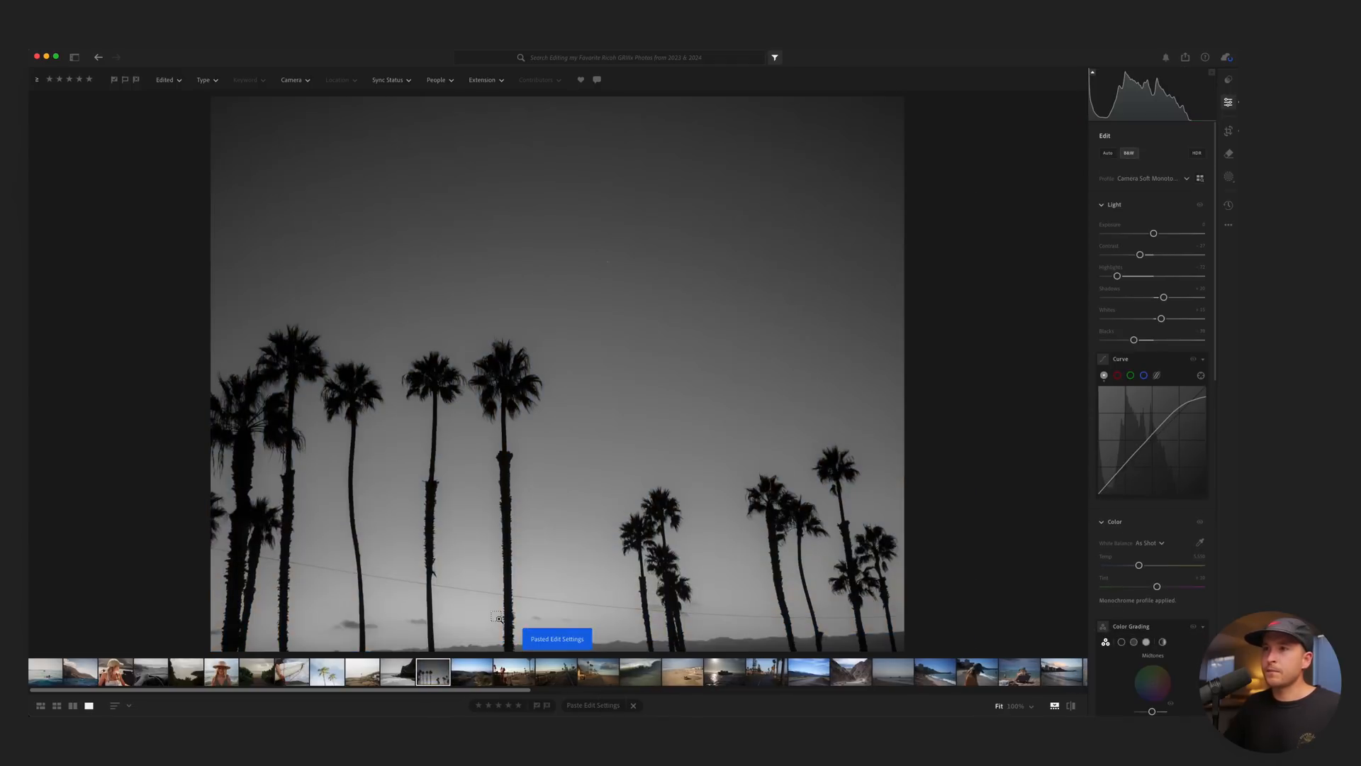
Copy the beach parking photo's edit settings onto the palm silhouette photo and shift its crop to include more palms at the left edge.
{"action": "key", "text": "super+c"}
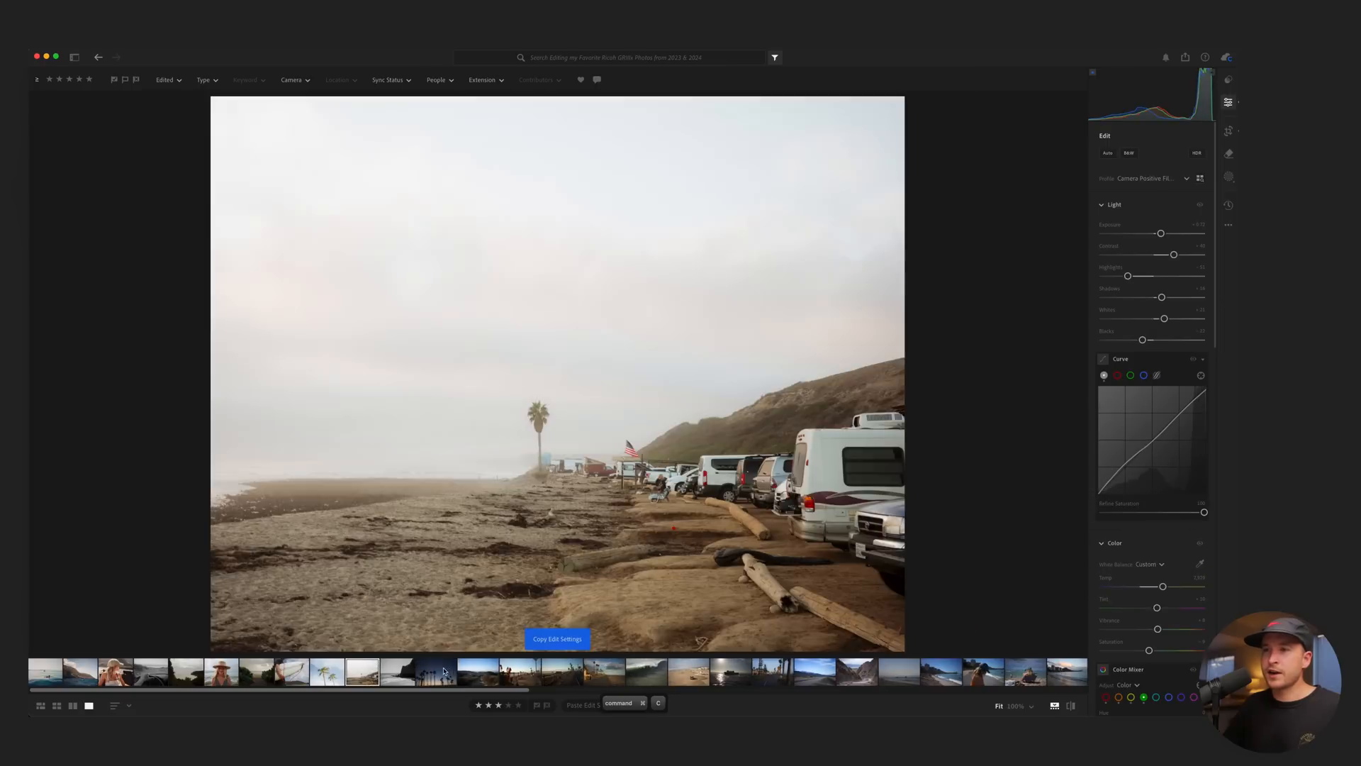
{"action": "left_click", "coordinate": [438, 667]}
{"action": "key", "text": "super+v"}
{"action": "key", "text": "c"}
{"action": "left_click_drag", "start_coordinate": [471, 418], "coordinate": [533, 414]}
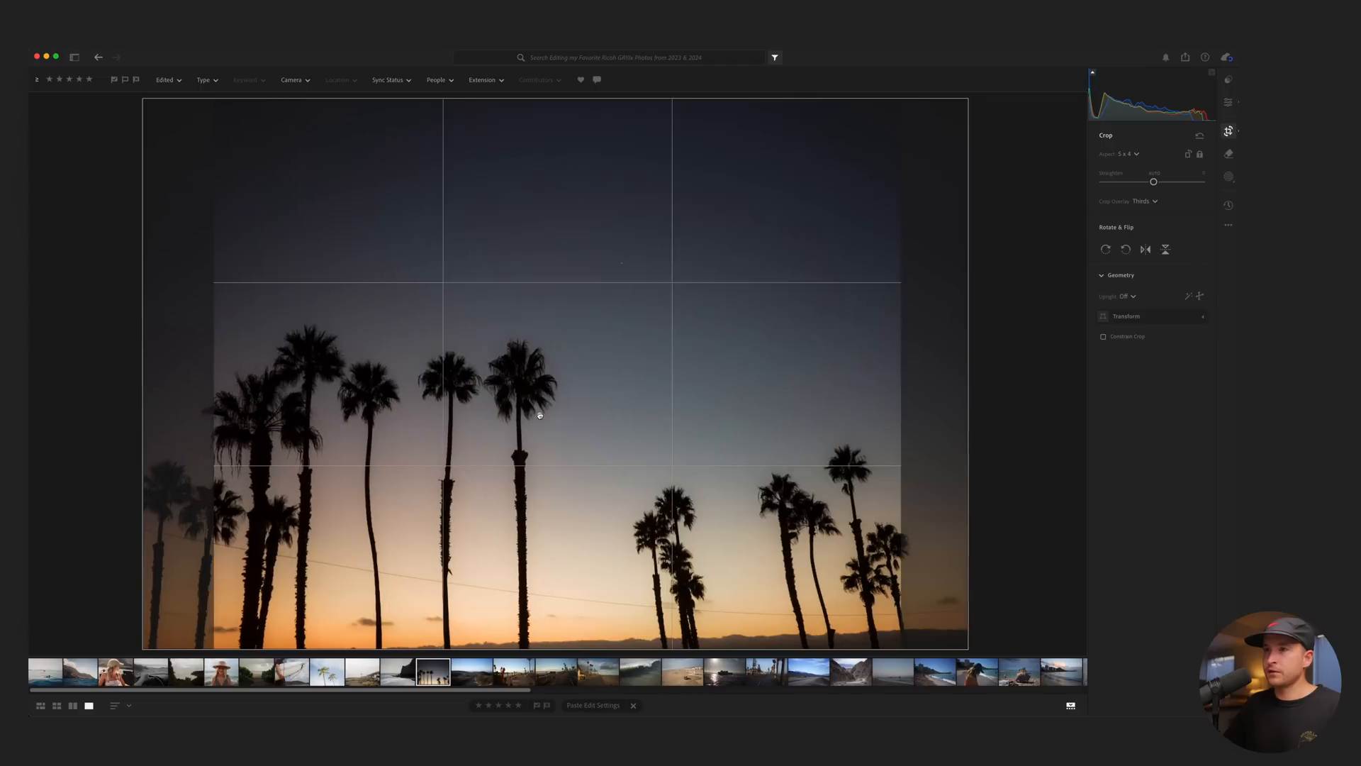
{"action": "key", "text": "e"}
{"action": "key", "text": "c"}
{"action": "mouse_move", "coordinate": [526, 412]}
{"action": "left_mouse_down"}
{"action": "mouse_move", "coordinate": [571, 414]}
{"action": "mouse_move", "coordinate": [543, 413]}
{"action": "left_mouse_up"}
{"action": "key", "text": "e"}
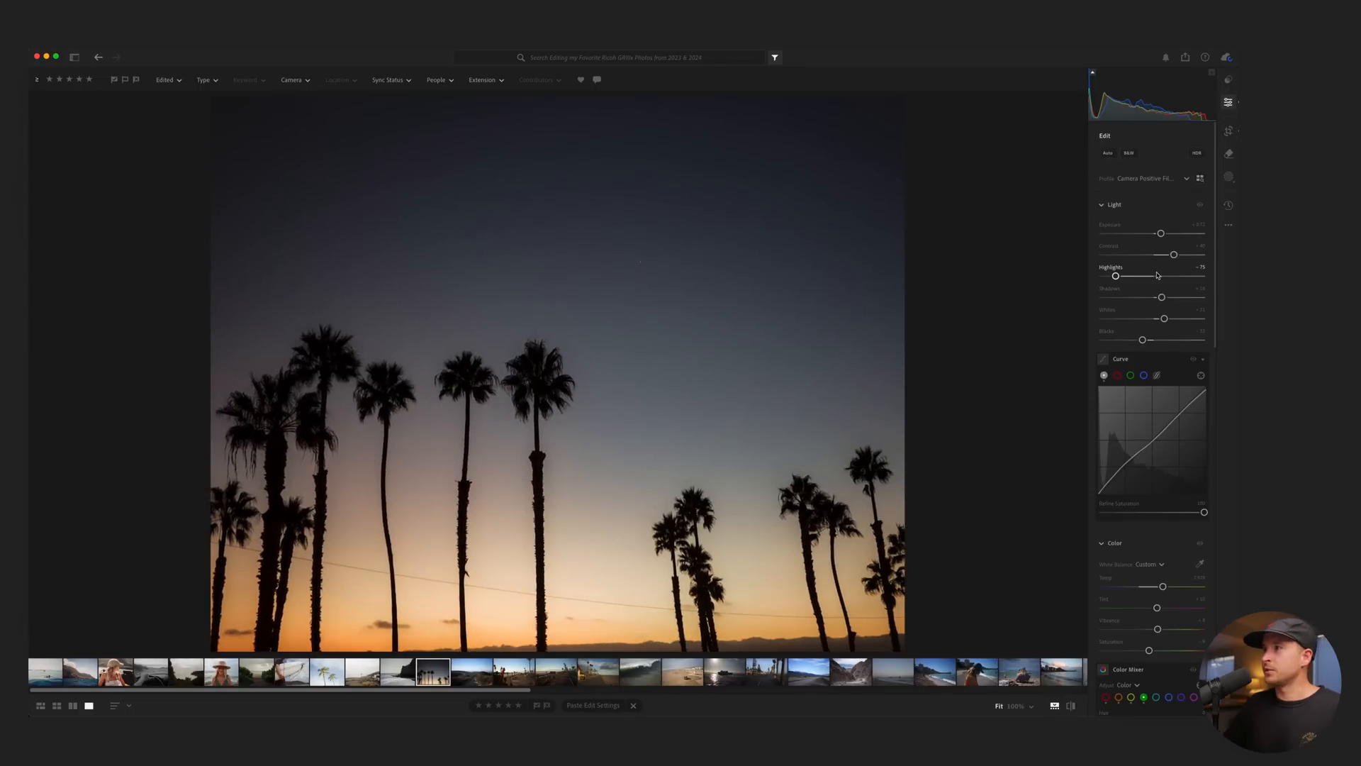
Darken the palm photo by lowering exposure, highlights and the curve's upper point, and raise its shadows to about +40.
{"action": "left_click_drag", "start_coordinate": [1160, 233], "coordinate": [1122, 276]}
{"action": "left_click_drag", "start_coordinate": [1185, 407], "coordinate": [1185, 411]}
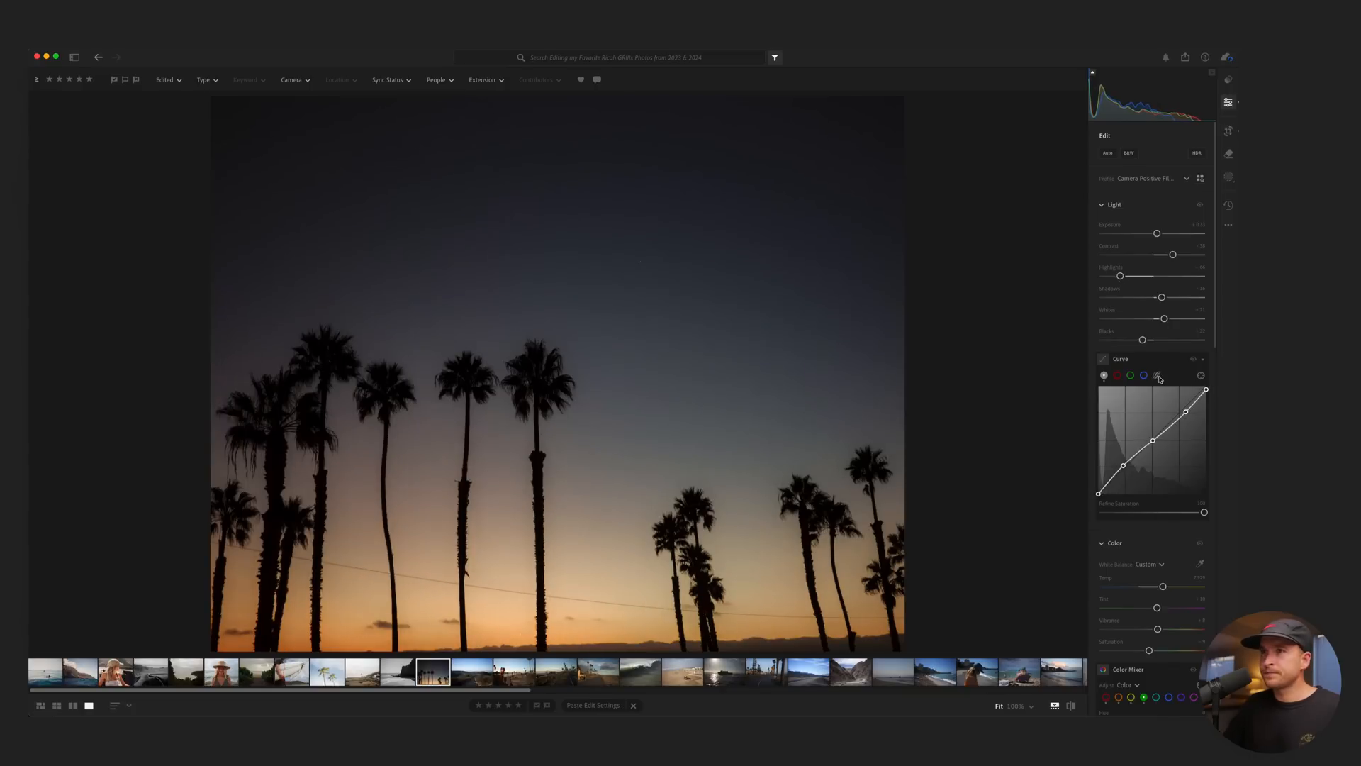
{"action": "left_click_drag", "start_coordinate": [1161, 297], "coordinate": [1184, 299]}
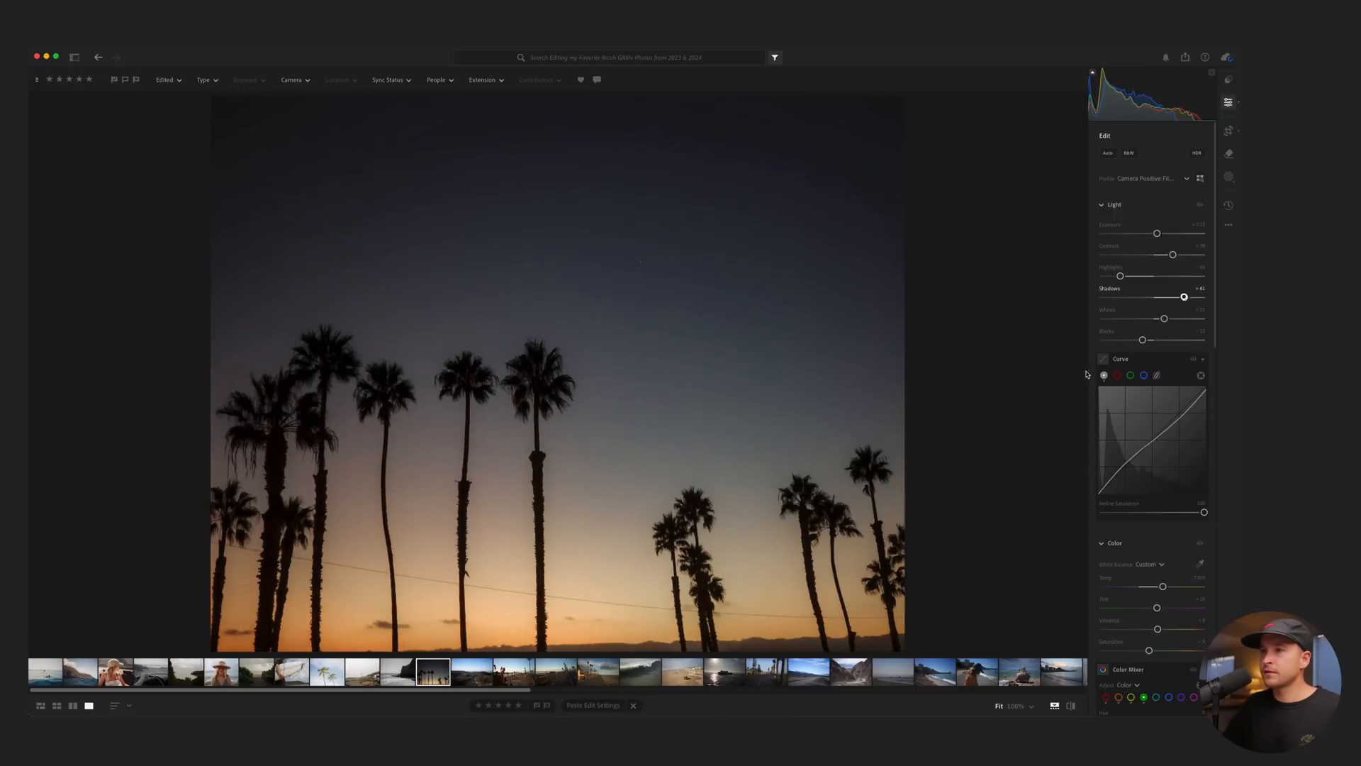
{"action": "left_click", "coordinate": [547, 627]}
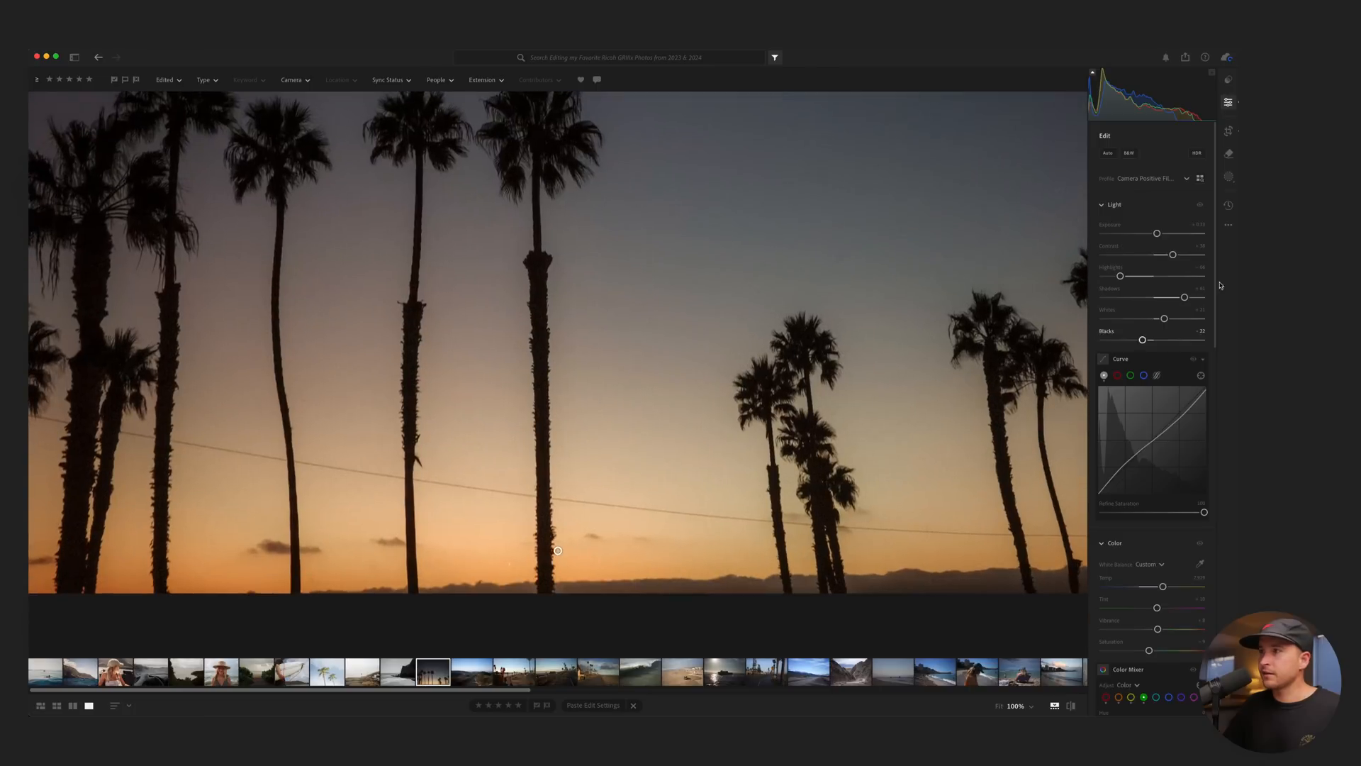
{"action": "mouse_move", "coordinate": [1184, 297]}
{"action": "left_mouse_down"}
{"action": "mouse_move", "coordinate": [1154, 297]}
{"action": "mouse_move", "coordinate": [1198, 298]}
{"action": "mouse_move", "coordinate": [1173, 299]}
{"action": "left_mouse_up"}
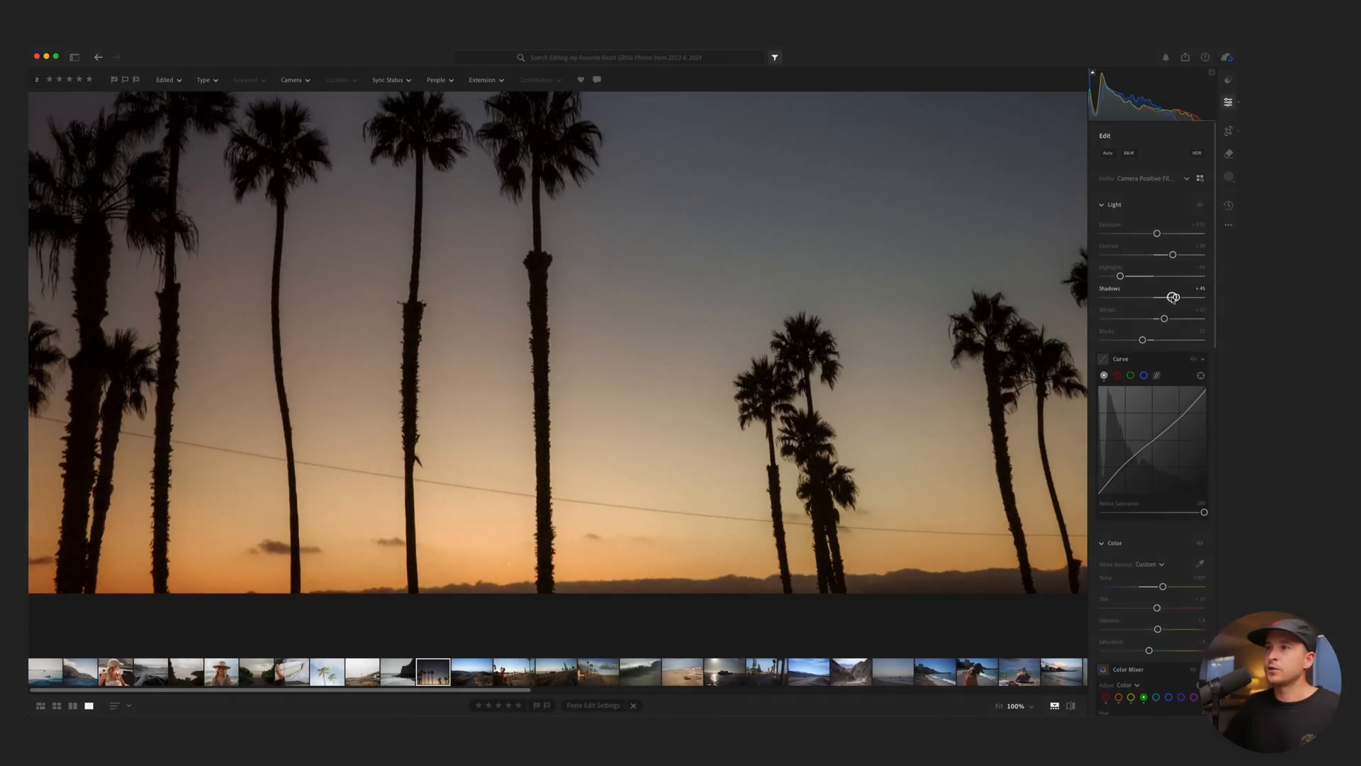
{"action": "key", "text": "z"}
Set the palm photo's manual luminance noise reduction to about 17 and compare the result with the original.
{"action": "scroll", "coordinate": [1155, 468], "scroll_direction": "down", "scroll_amount": 15}
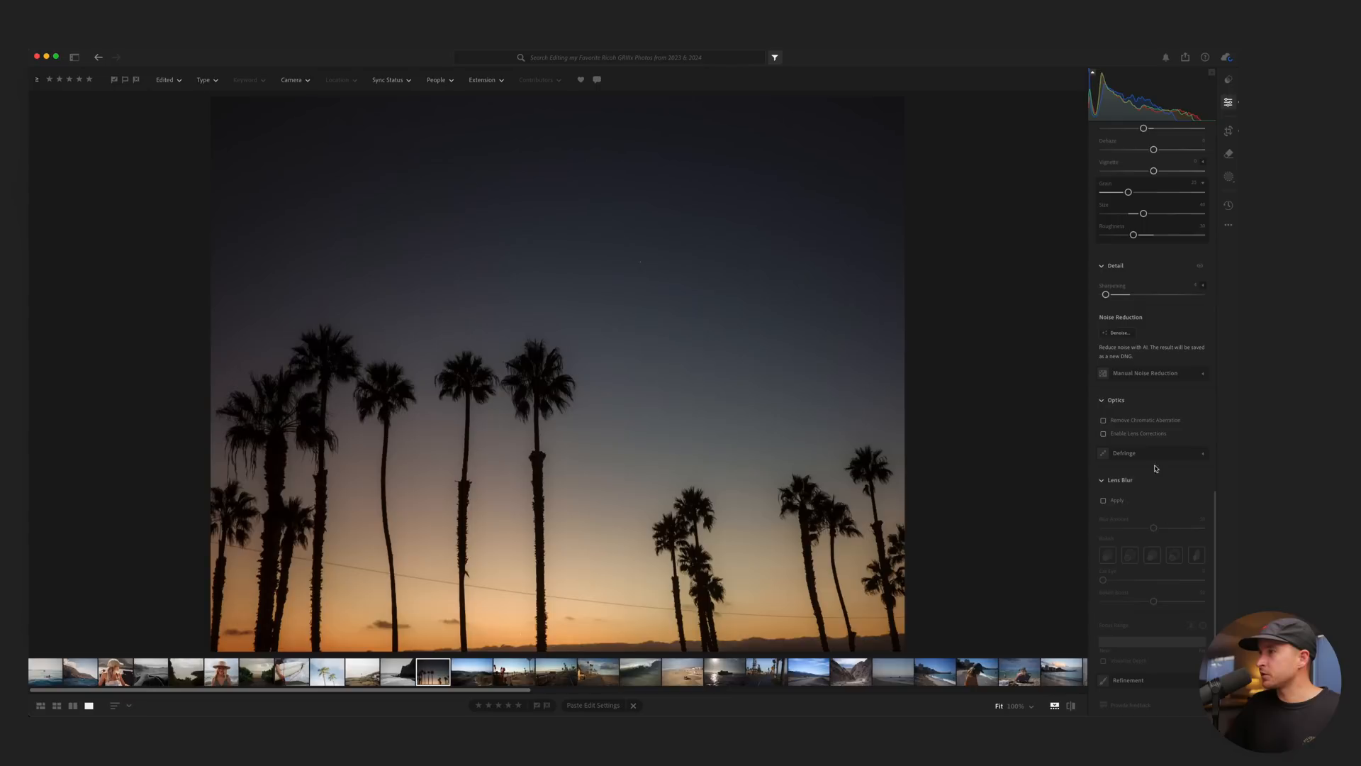
{"action": "left_click", "coordinate": [1137, 373]}
{"action": "left_click_drag", "start_coordinate": [1101, 396], "coordinate": [1122, 398]}
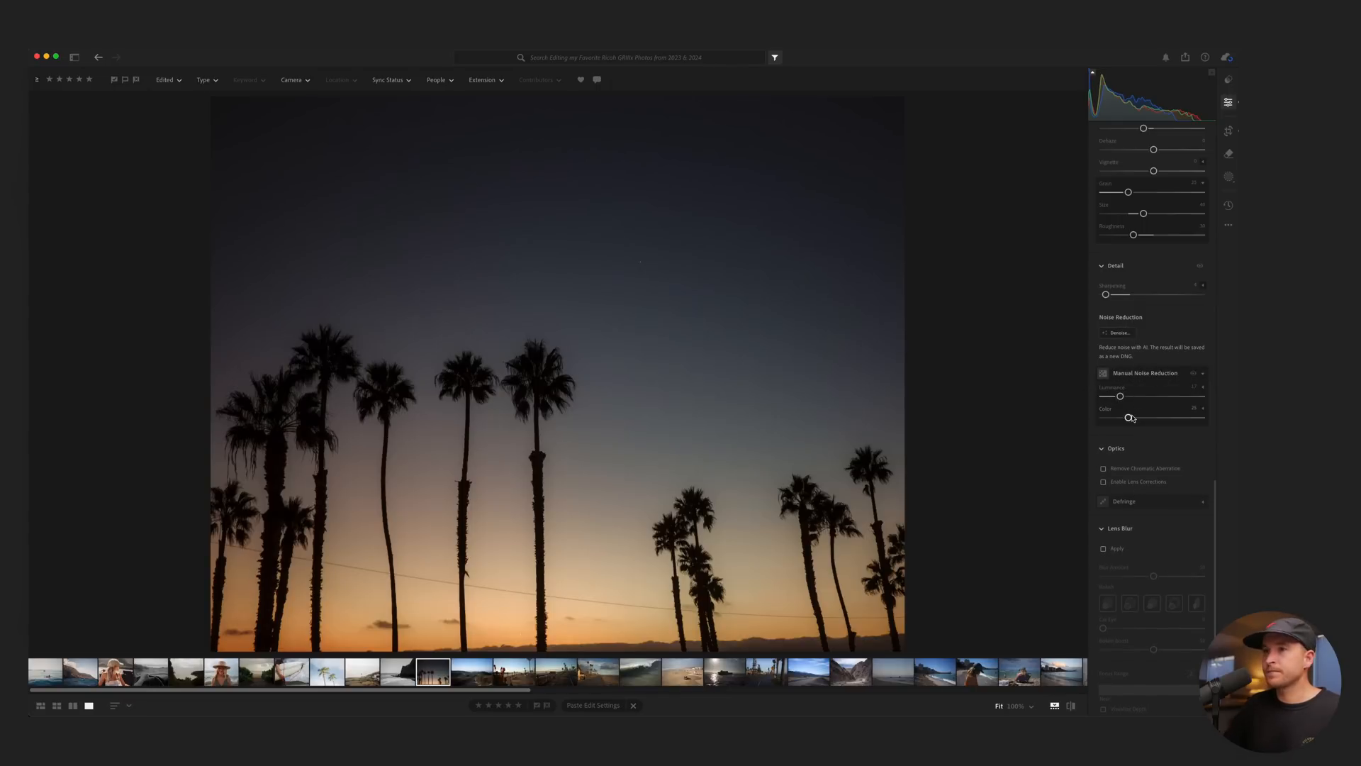
{"action": "key", "text": "backslash"}
{"action": "key", "text": "backslash"}
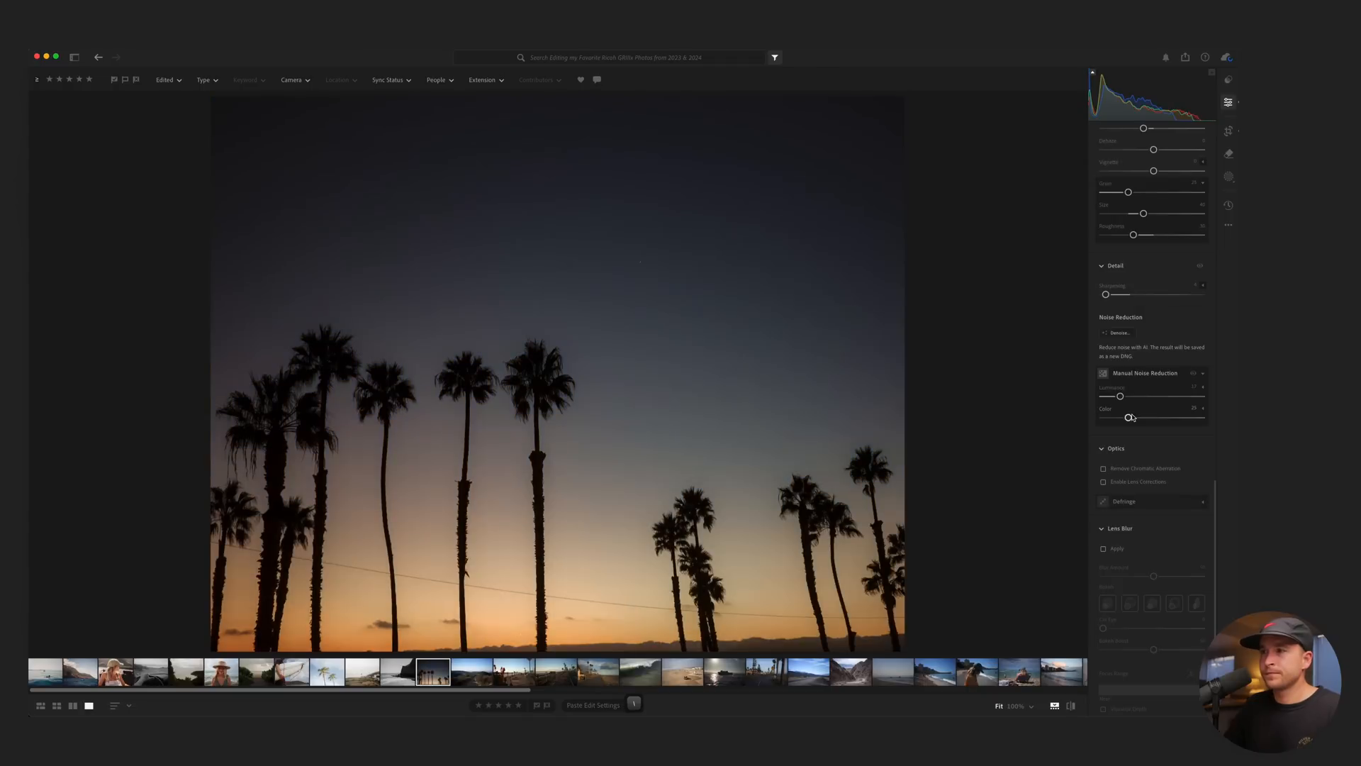
{"action": "scroll", "coordinate": [1131, 417], "scroll_direction": "up", "scroll_amount": 10}
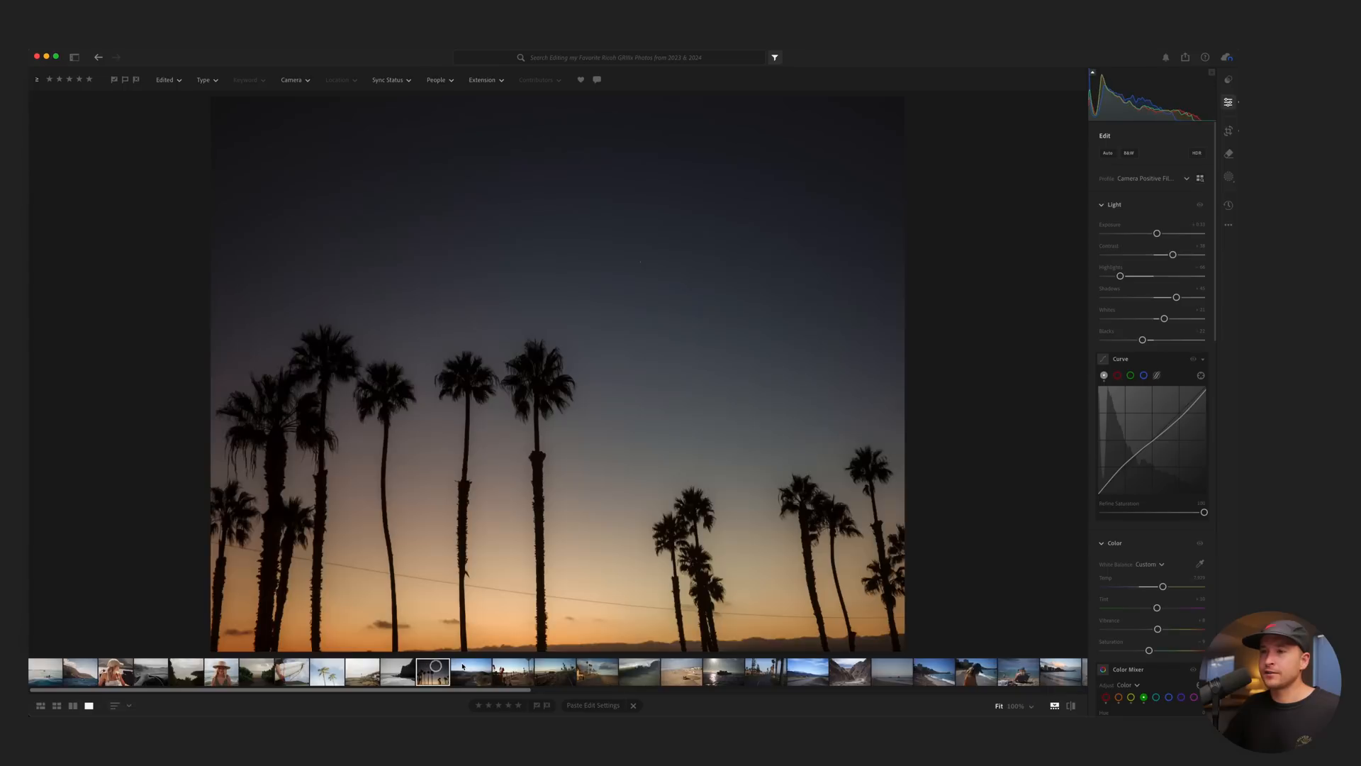
Apply the beach parking photo's copied edit settings to the hillside trail photo and set its color temperature to 6500.
{"action": "left_click", "coordinate": [467, 669]}
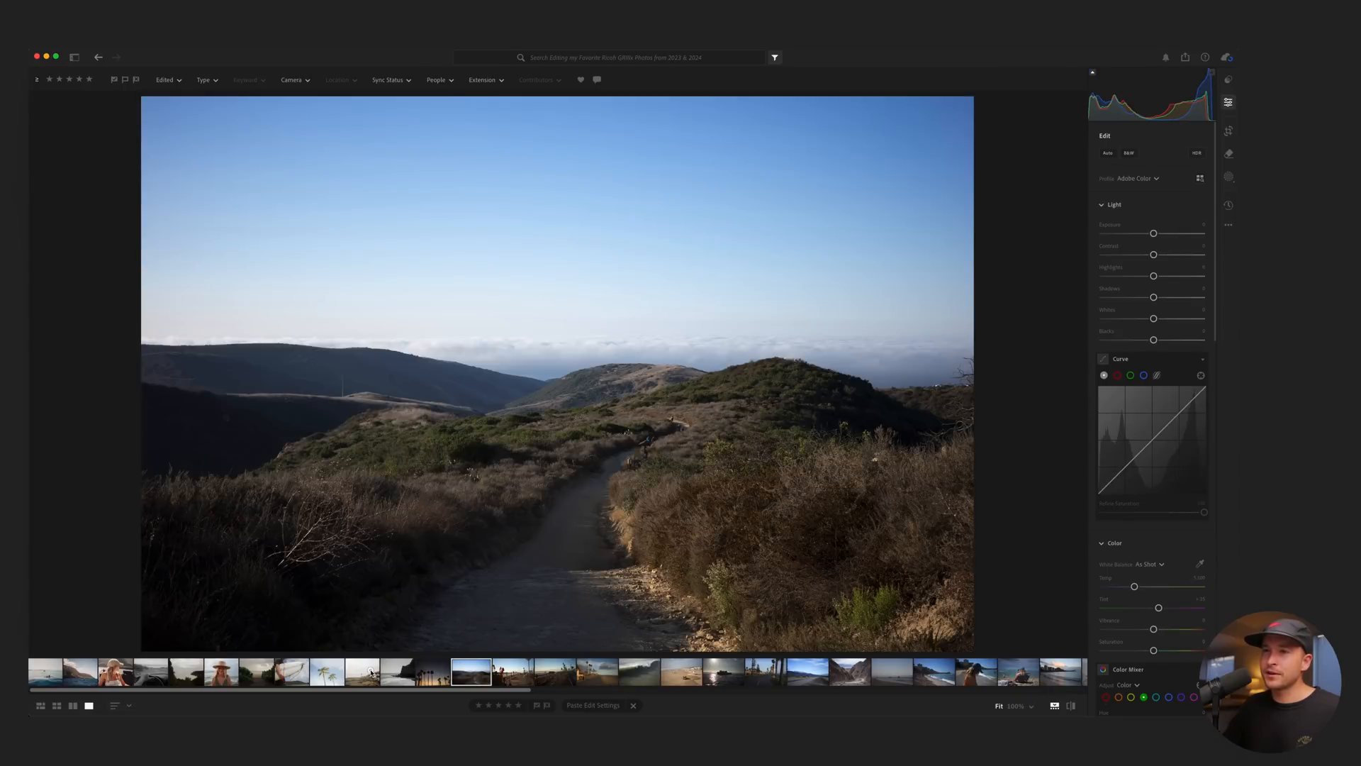
{"action": "key", "text": "super+c"}
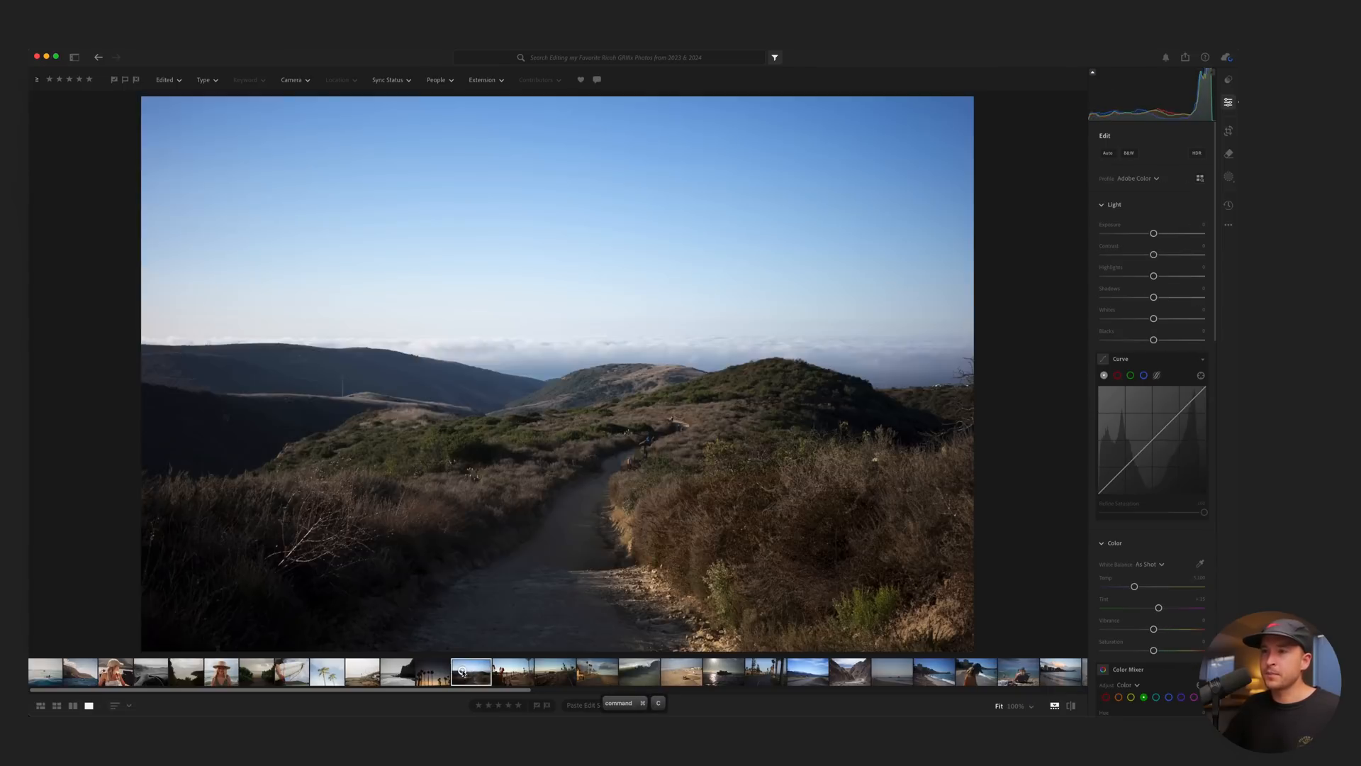
{"action": "key", "text": "super+v"}
{"action": "key", "text": "c"}
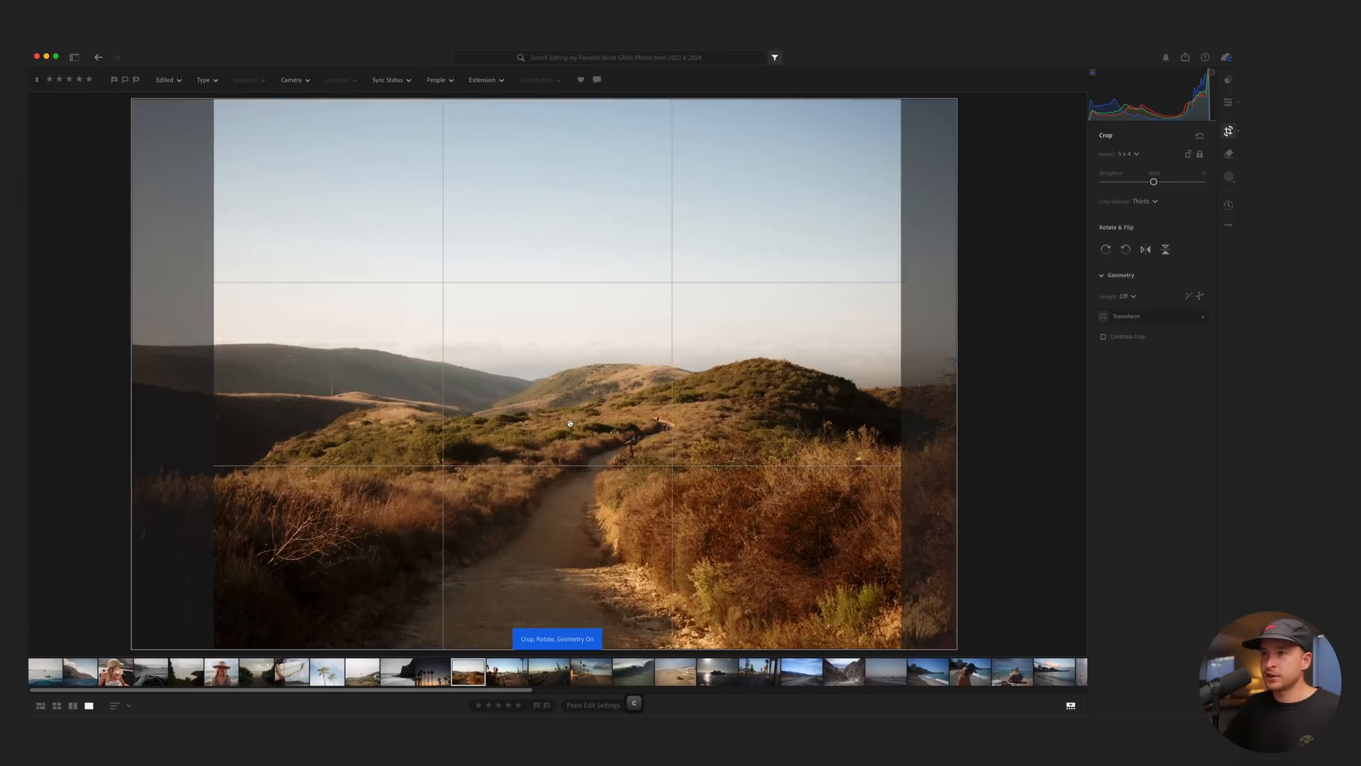
{"action": "key", "text": "Return"}
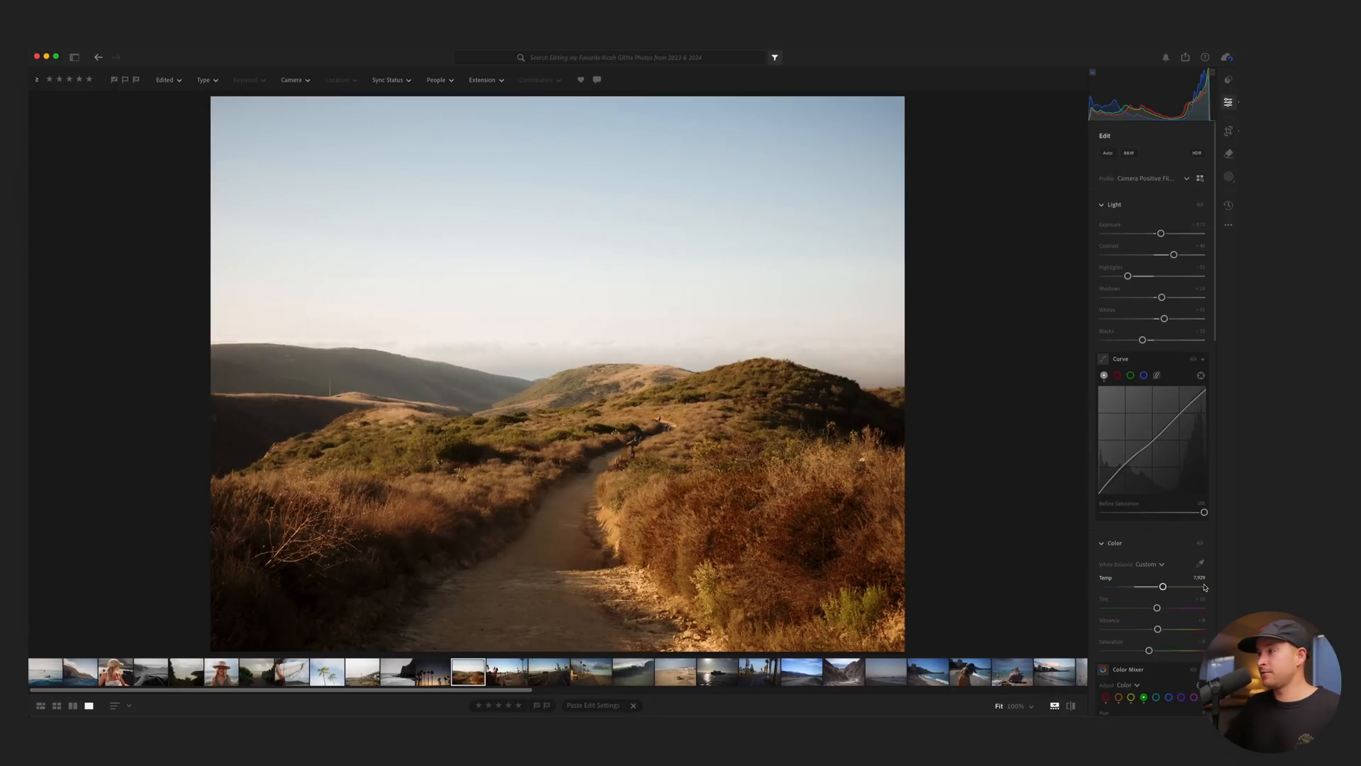
{"action": "type", "text": "6500"}
{"action": "key", "text": "Return"}
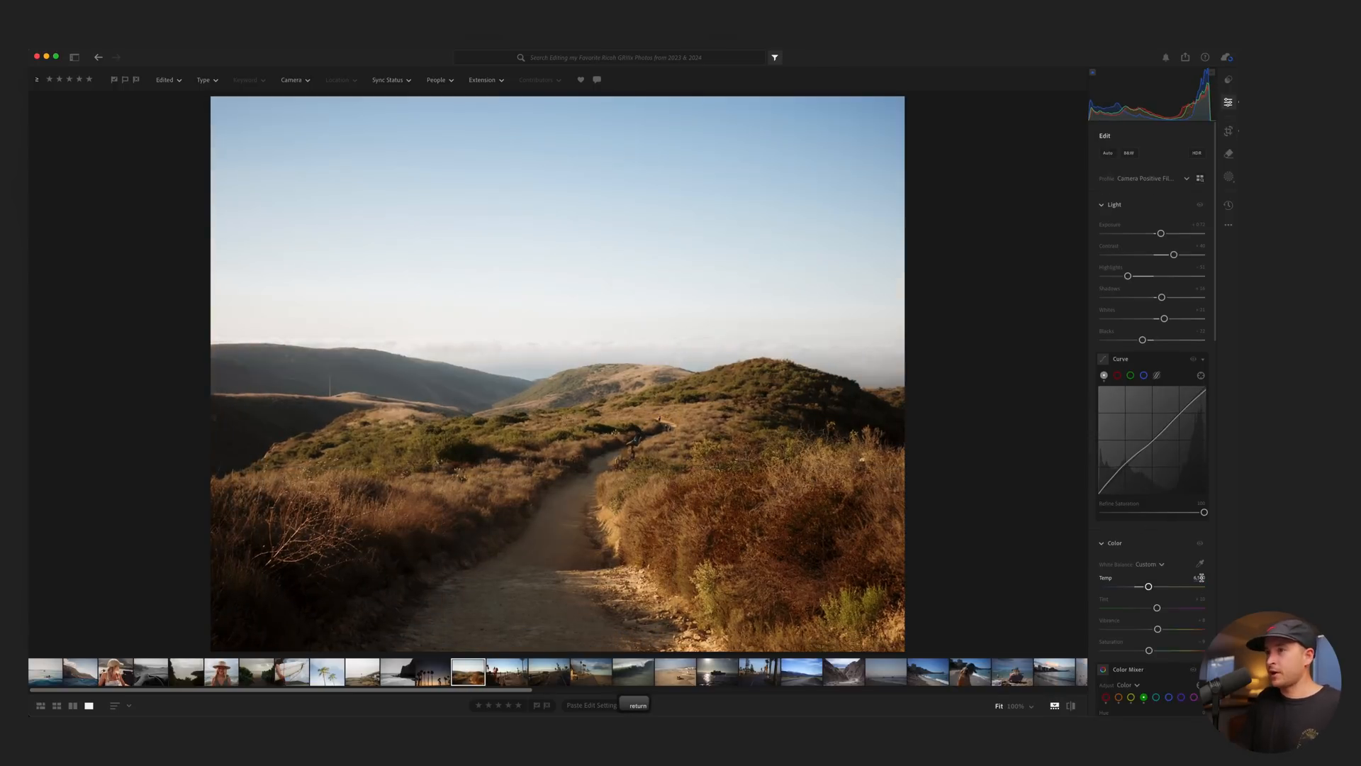
Shift the trail photo's crop slightly to take in more of the scene's right side.
{"action": "key", "text": "c"}
{"action": "left_click_drag", "start_coordinate": [763, 425], "coordinate": [754, 425]}
{"action": "key", "text": "Return"}
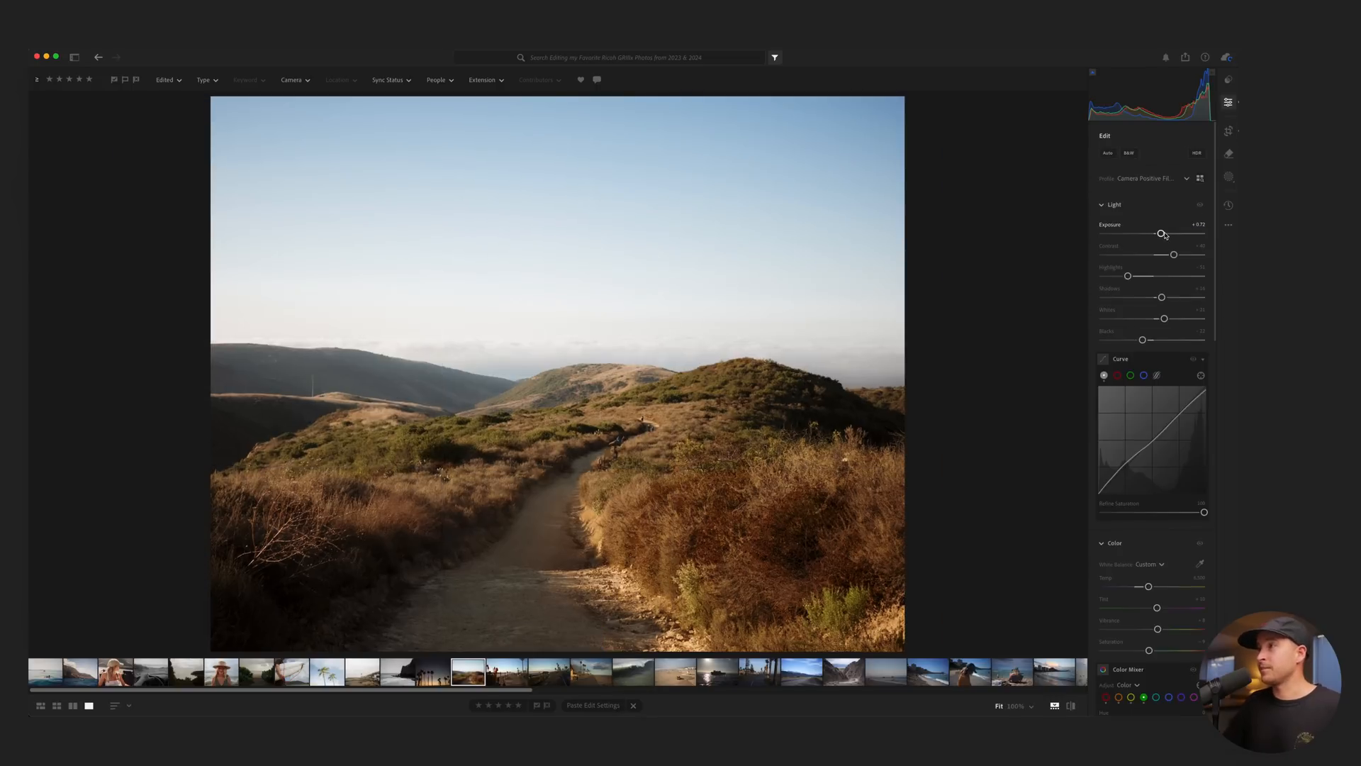
Compare the trail photo with its original and check the Color Mixer's effect with the yellow channel selected.
{"action": "key", "text": "backslash"}
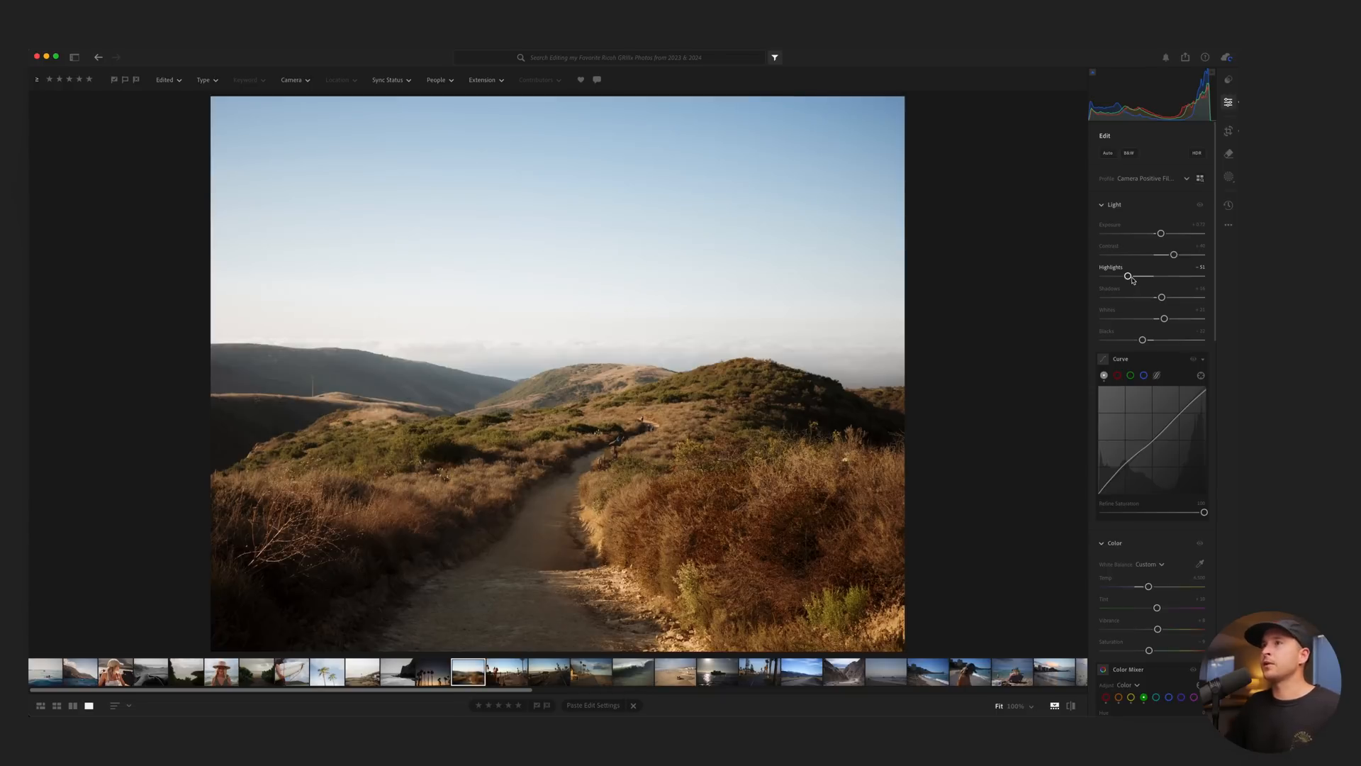
{"action": "scroll", "coordinate": [1136, 526], "scroll_direction": "down", "scroll_amount": 5}
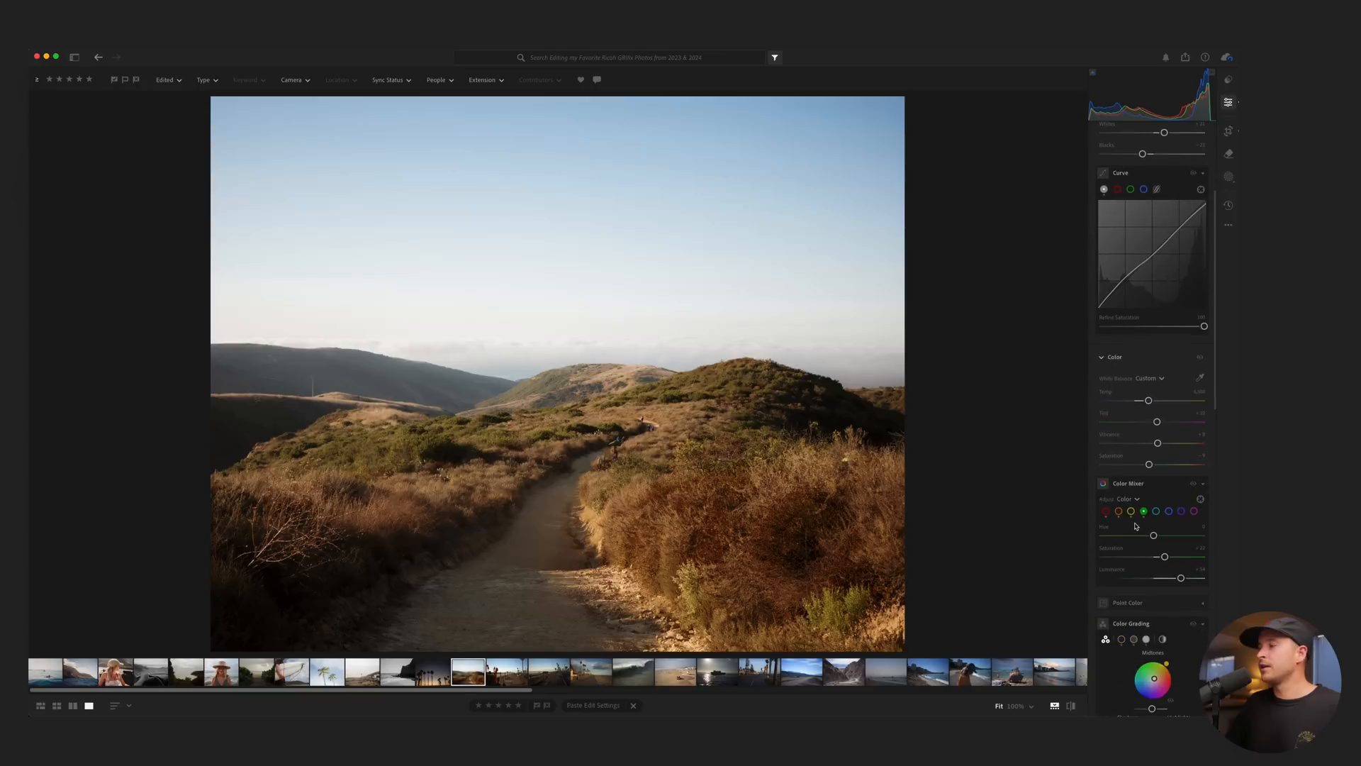
{"action": "left_click", "coordinate": [1132, 511]}
{"action": "left_click", "coordinate": [1195, 486]}
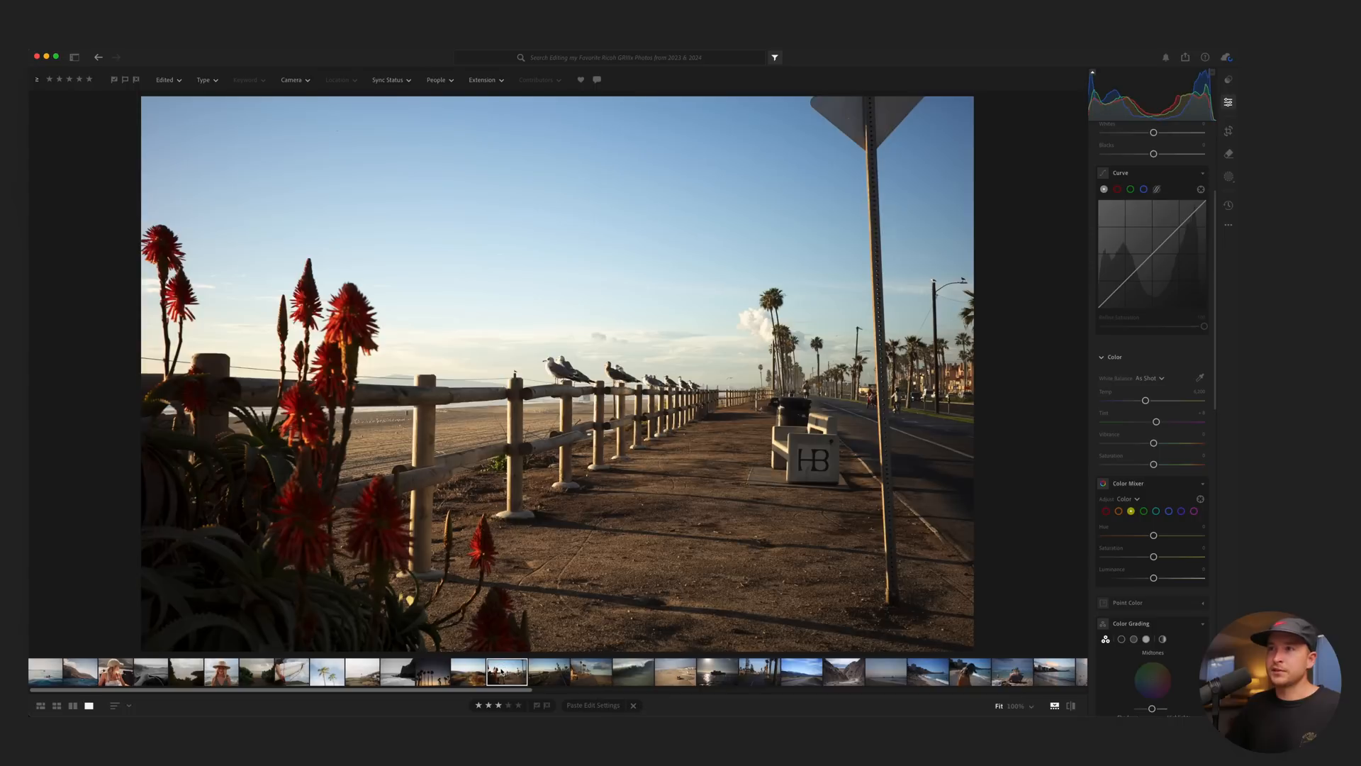
Apply the copied film-look settings to the fence and seagulls photo, shift its crop toward the red flowers, and inspect the detail at 100%.
{"action": "key", "text": "super+v"}
{"action": "key", "text": "c"}
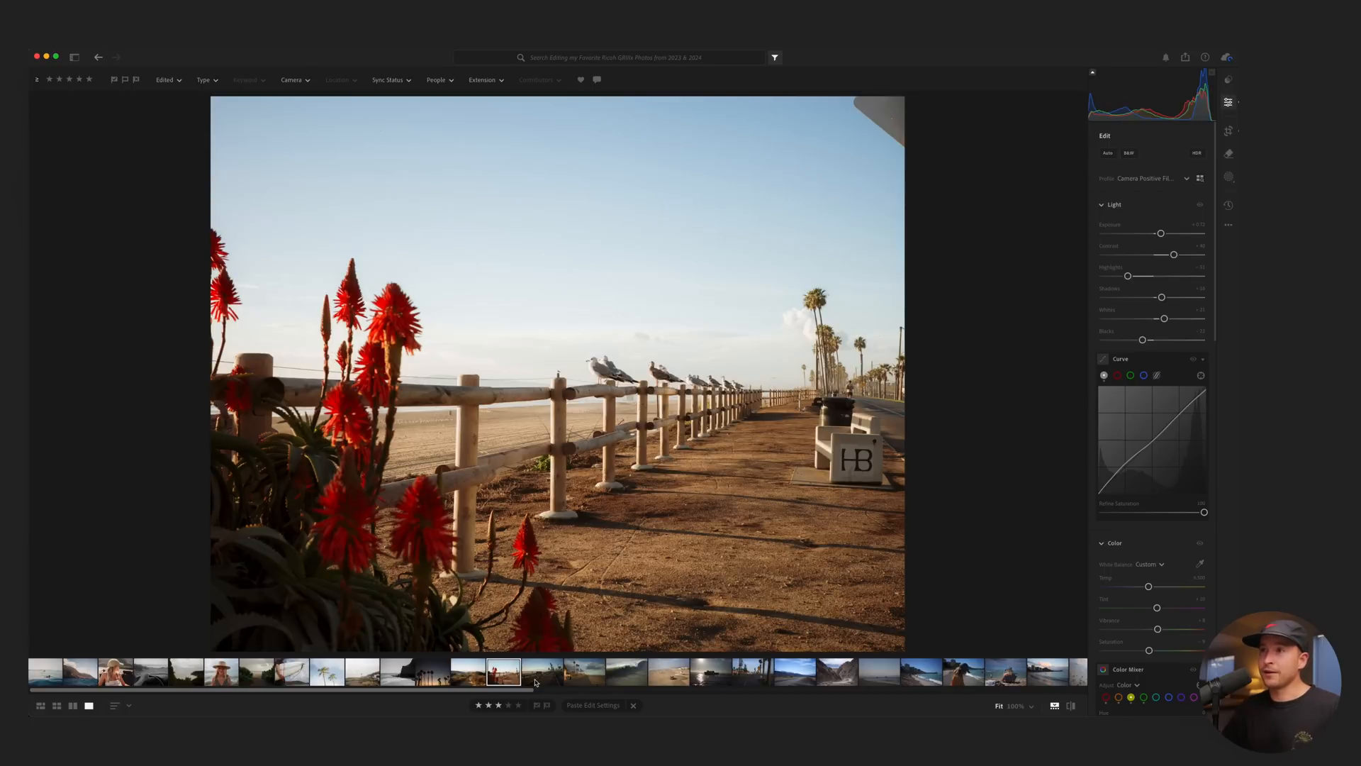
{"action": "left_click", "coordinate": [559, 374]}
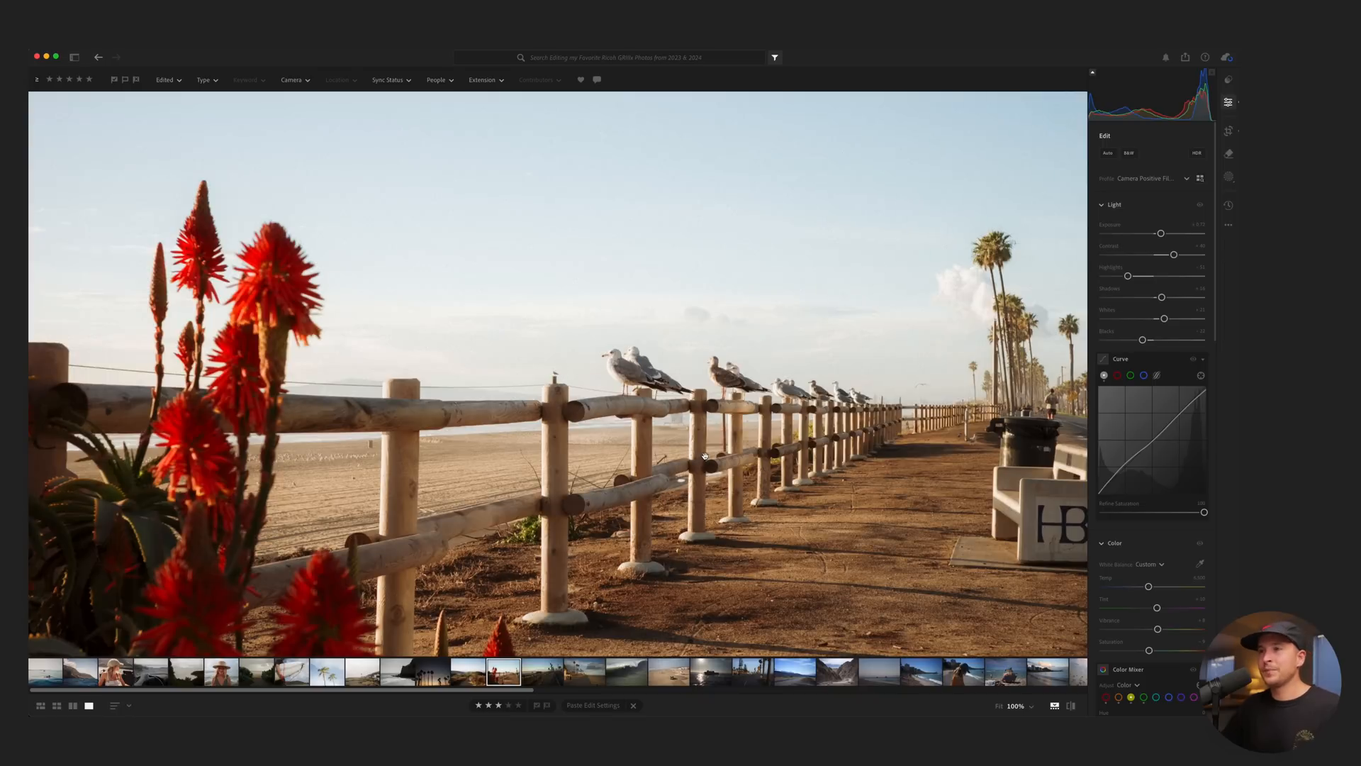
{"action": "key", "text": "space"}
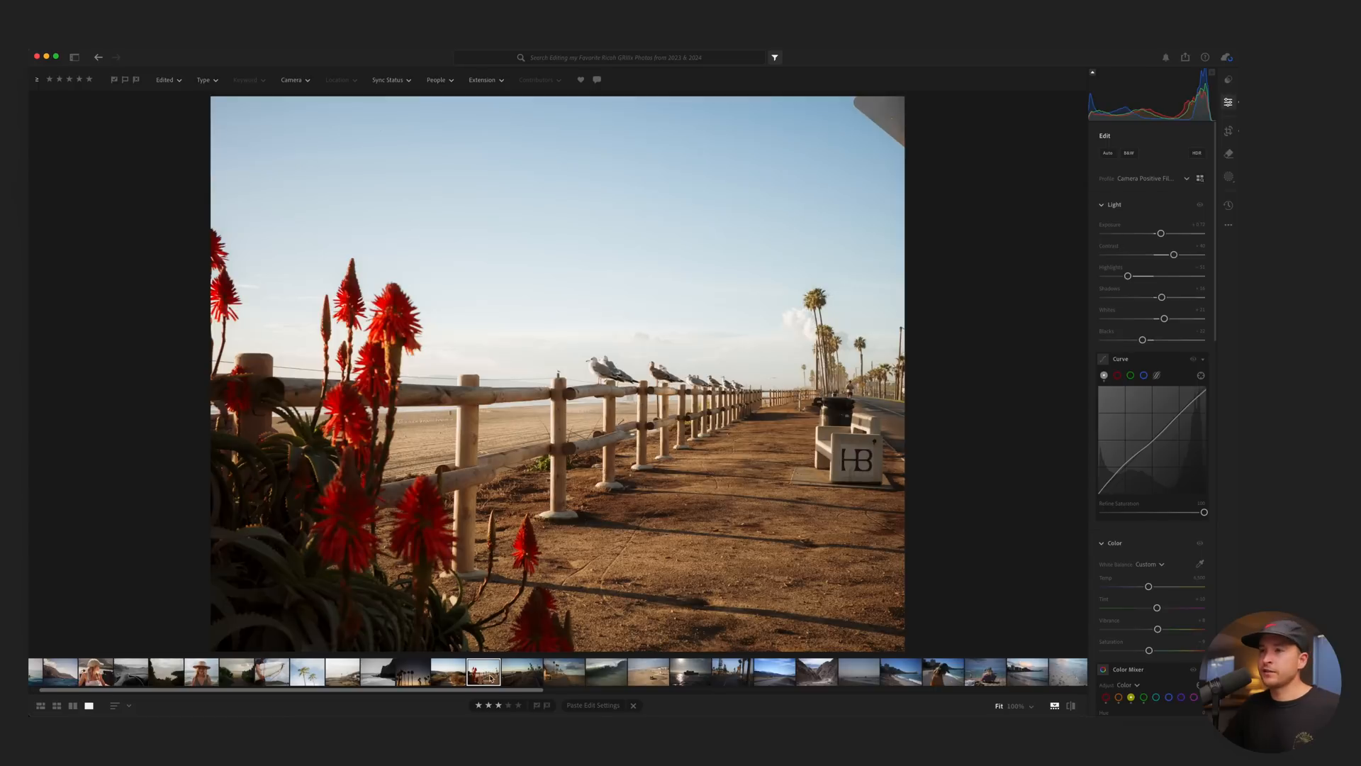
Copy the seagulls photo's edit settings onto the bike path photo and shift its crop to include more of the beach side.
{"action": "left_click", "coordinate": [521, 673]}
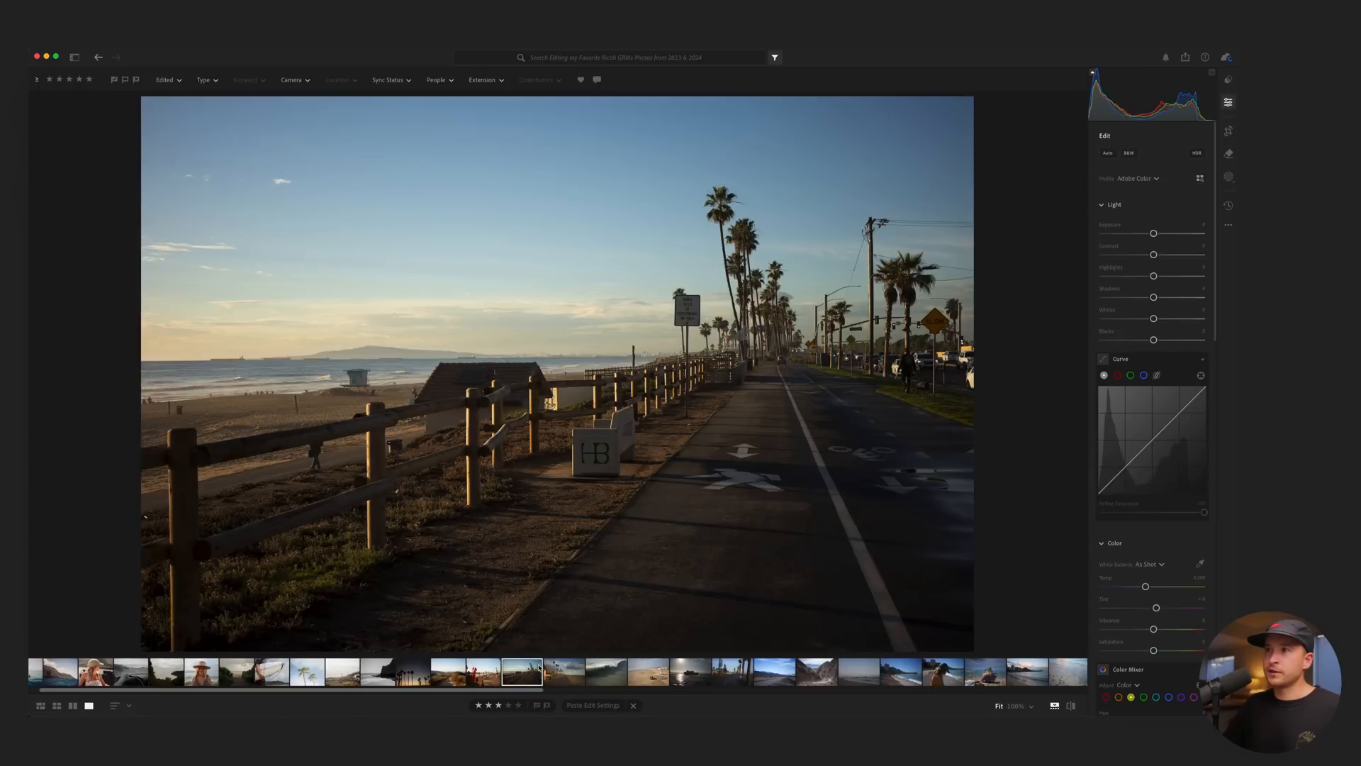
{"action": "key", "text": "Left"}
{"action": "key", "text": "super+c"}
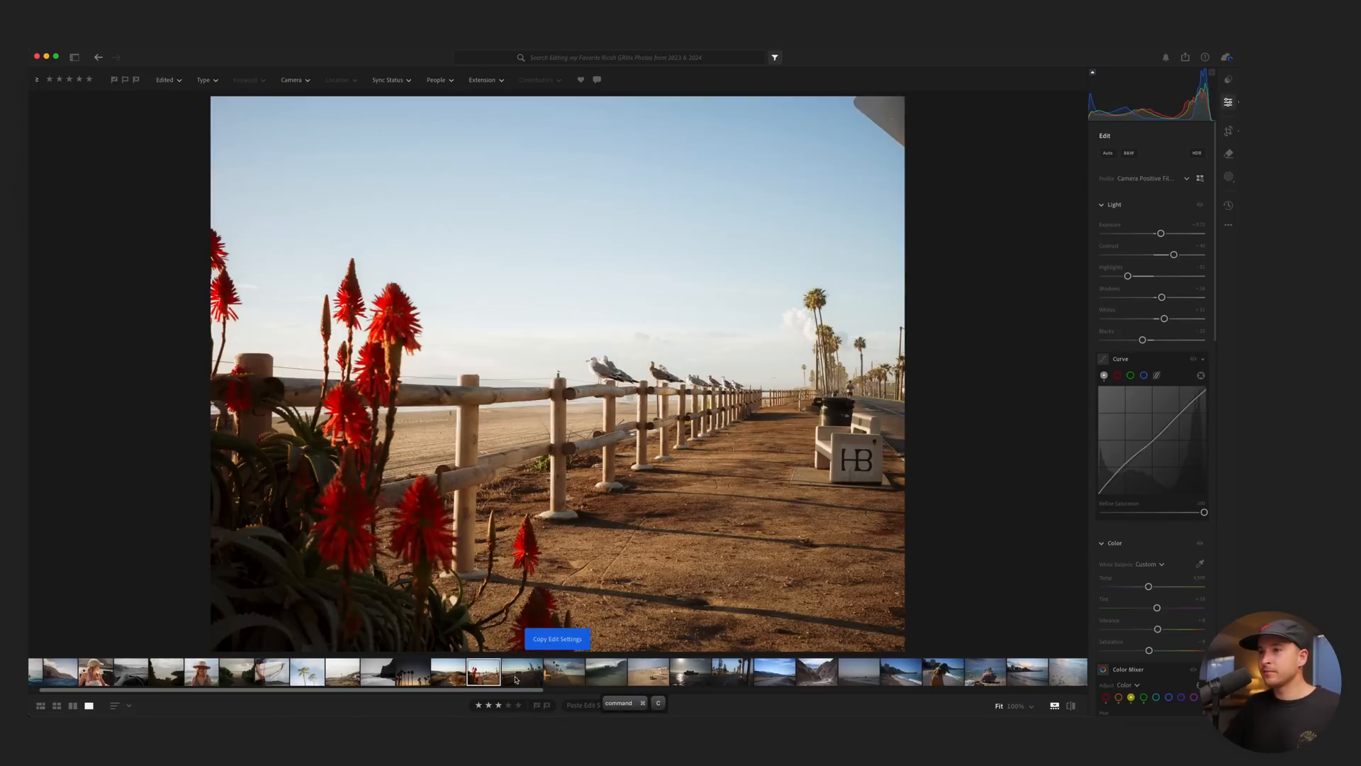
{"action": "key", "text": "Right"}
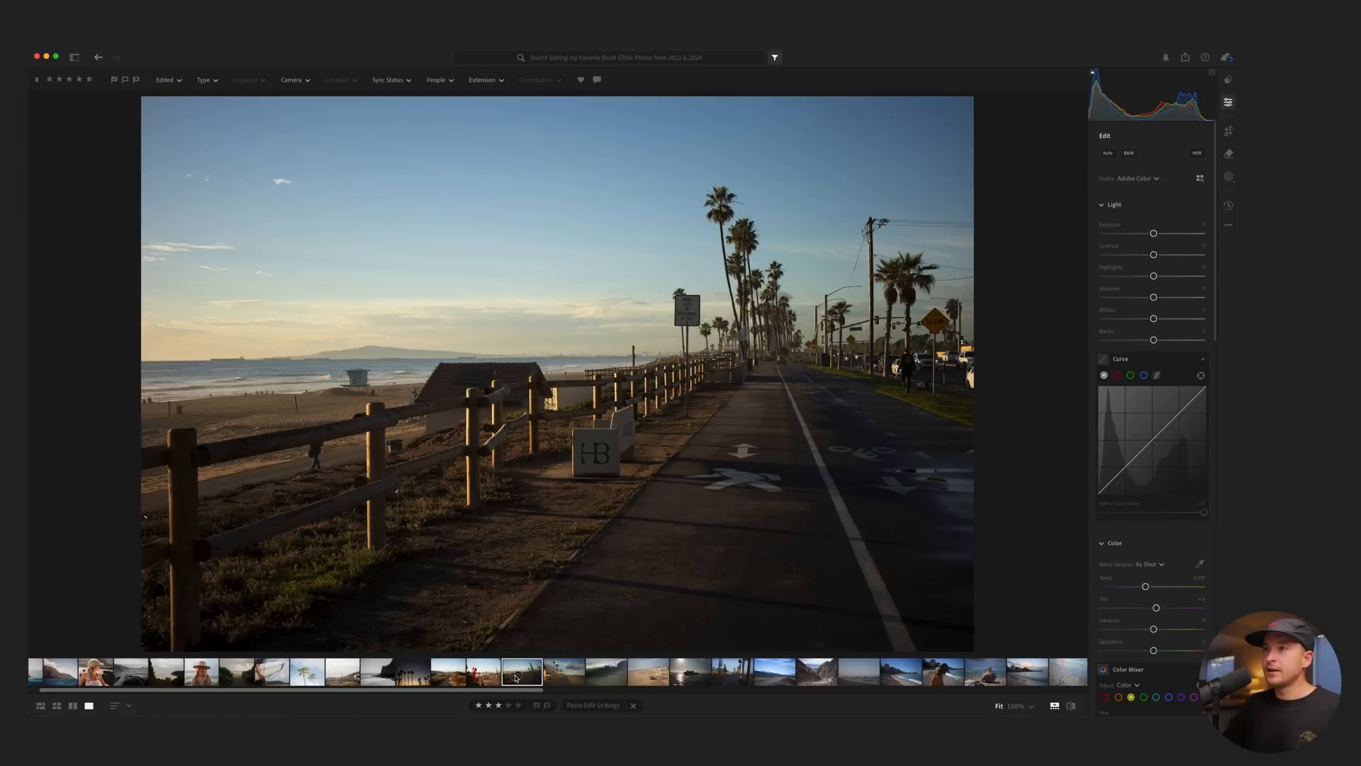
{"action": "key", "text": "super+v"}
{"action": "key", "text": "c"}
{"action": "left_click_drag", "start_coordinate": [756, 377], "coordinate": [739, 377]}
{"action": "key", "text": "Return"}
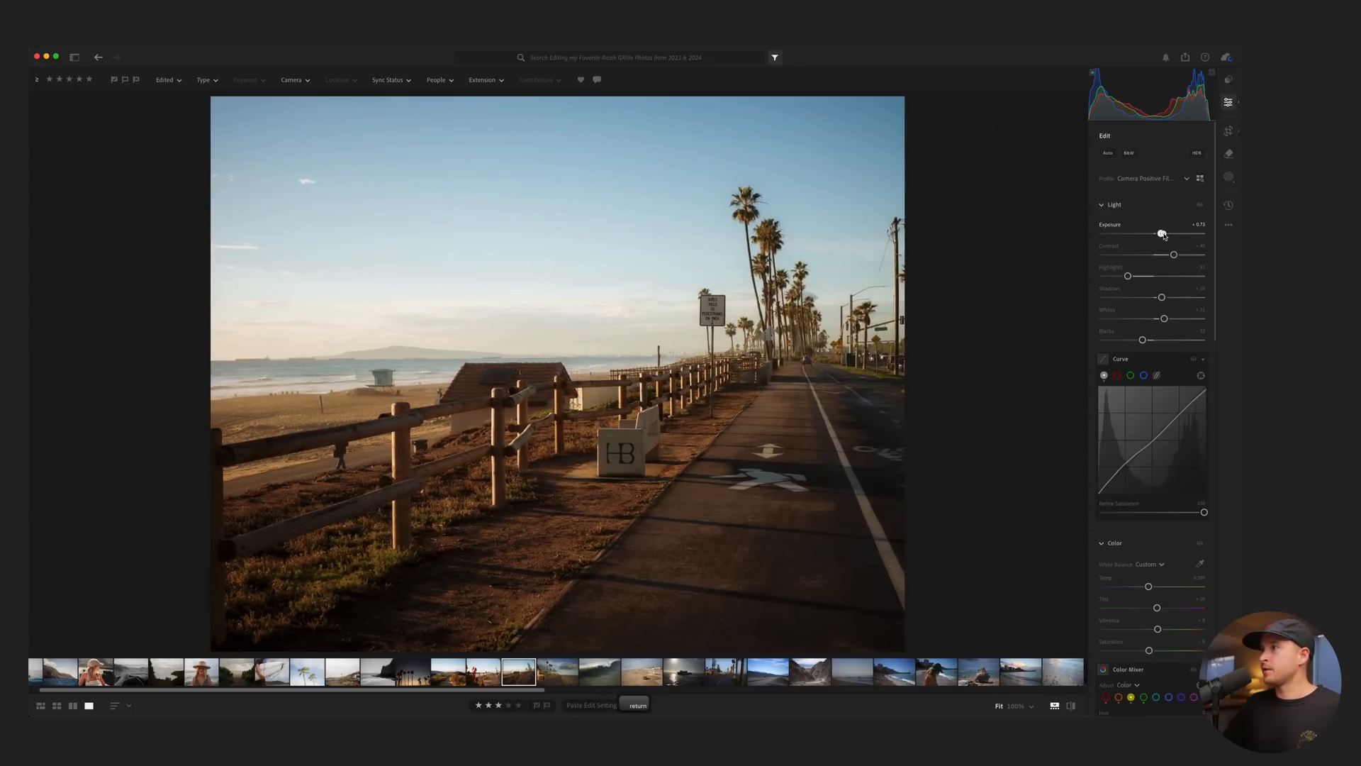
Raise the bike path photo's exposure to about +1.6 and slightly lower its texture and clarity.
{"action": "left_click_drag", "start_coordinate": [1164, 236], "coordinate": [1174, 237]}
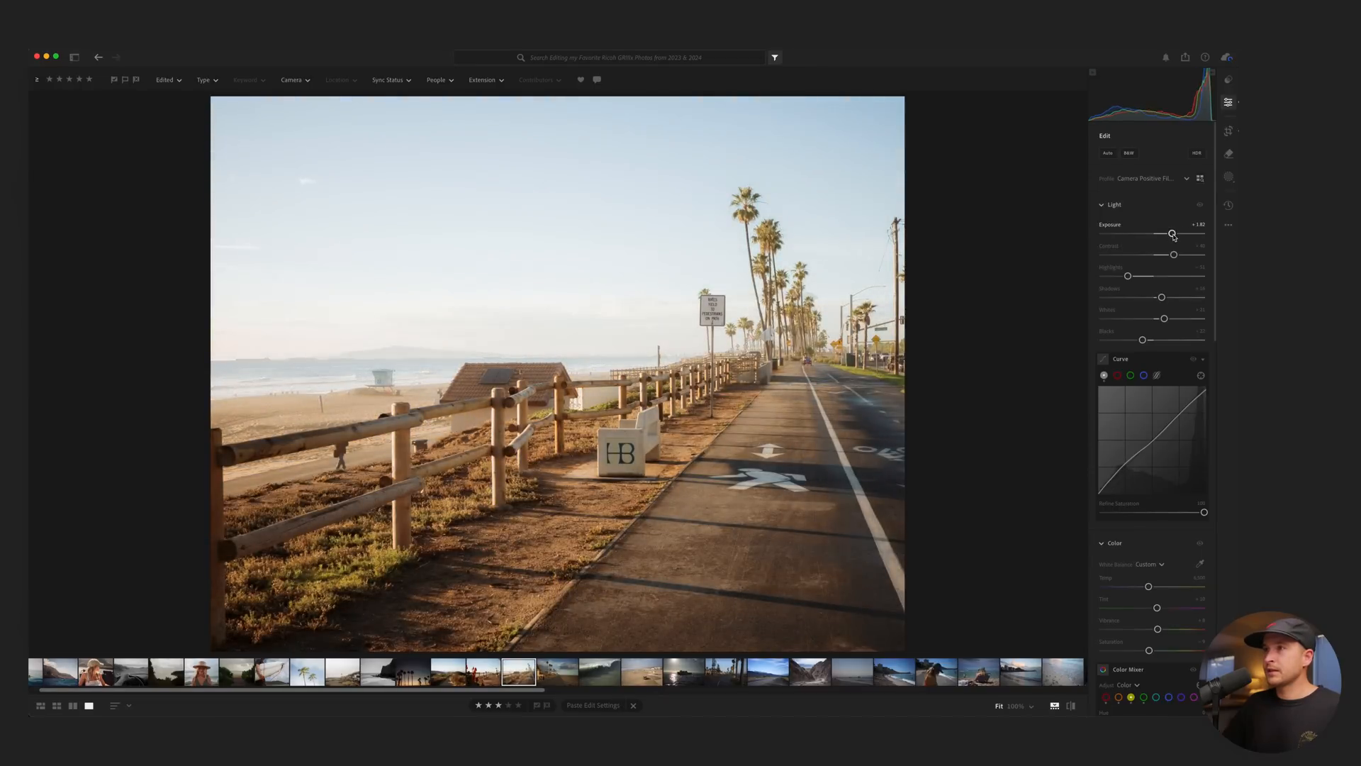
{"action": "scroll", "coordinate": [1163, 355], "scroll_direction": "down", "scroll_amount": 10}
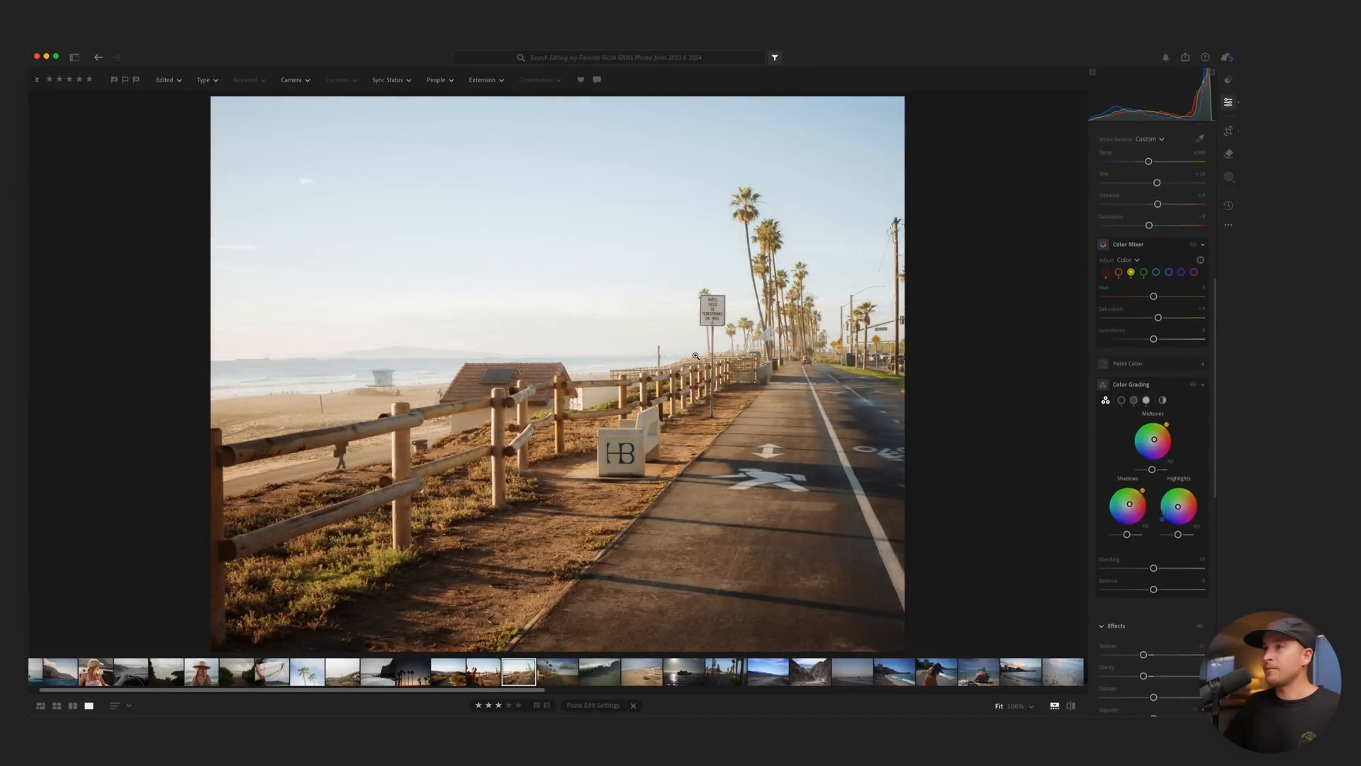
{"action": "left_click", "coordinate": [727, 327]}
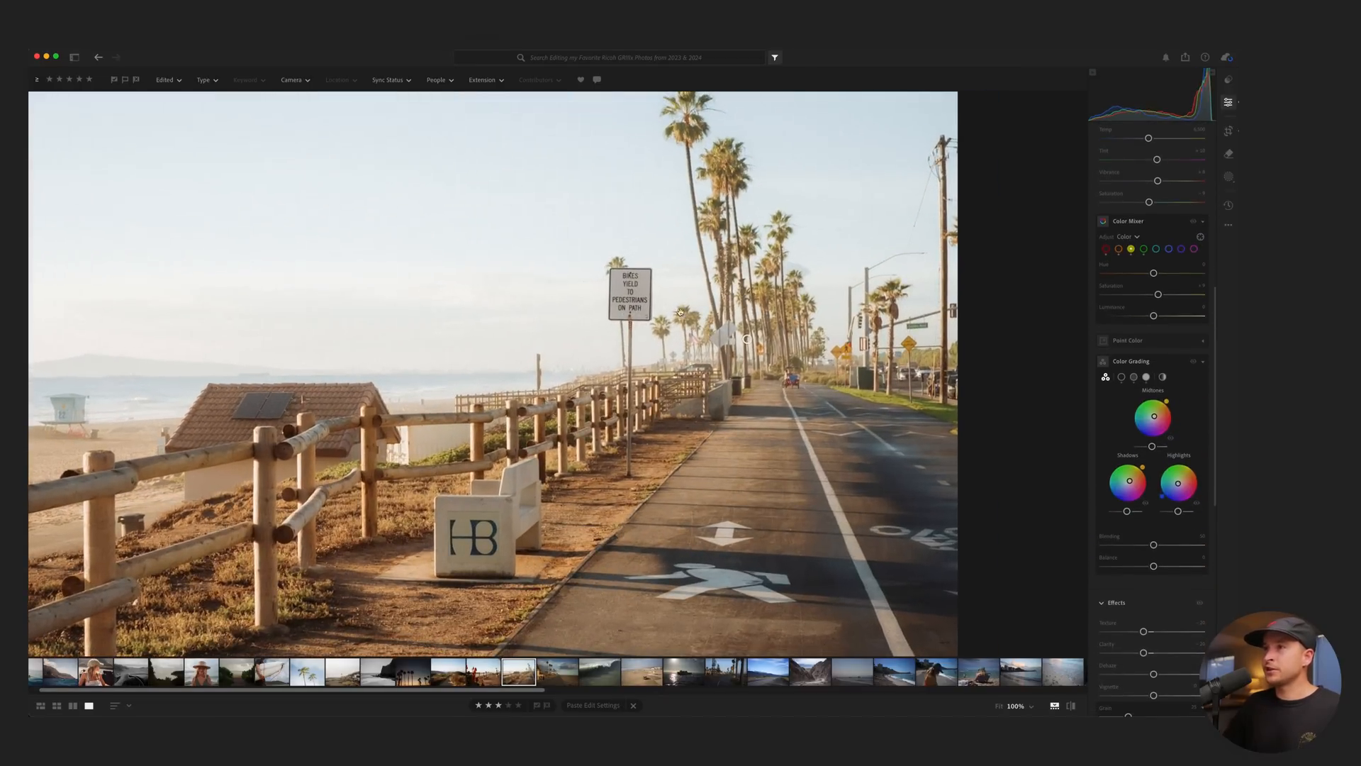
{"action": "scroll", "coordinate": [1137, 619], "scroll_direction": "down", "scroll_amount": 1}
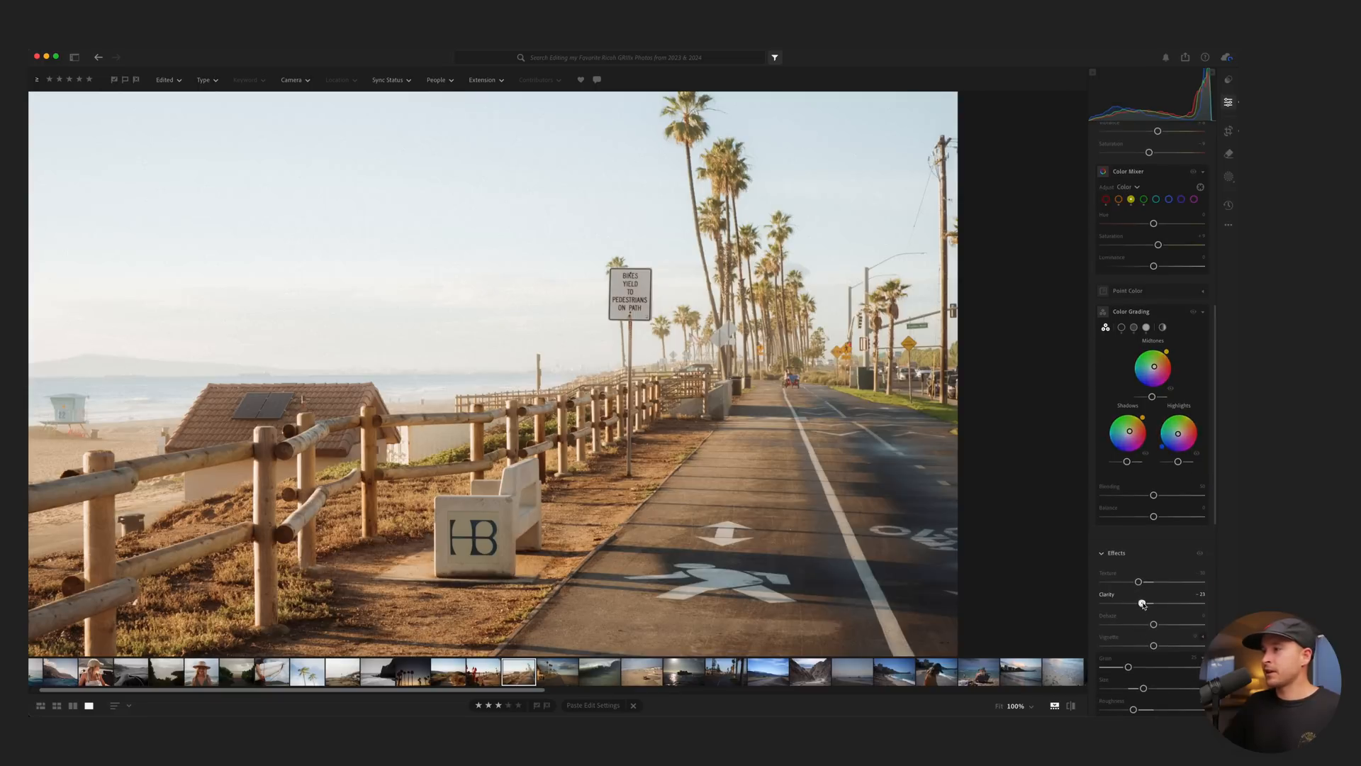
Compare the bike path photo with its Effects adjustments off and on, both at 100% and at full view.
{"action": "left_click", "coordinate": [1198, 552]}
{"action": "left_click", "coordinate": [1198, 552]}
{"action": "left_click", "coordinate": [1198, 553]}
{"action": "left_click", "coordinate": [1198, 553]}
{"action": "key", "text": "space"}
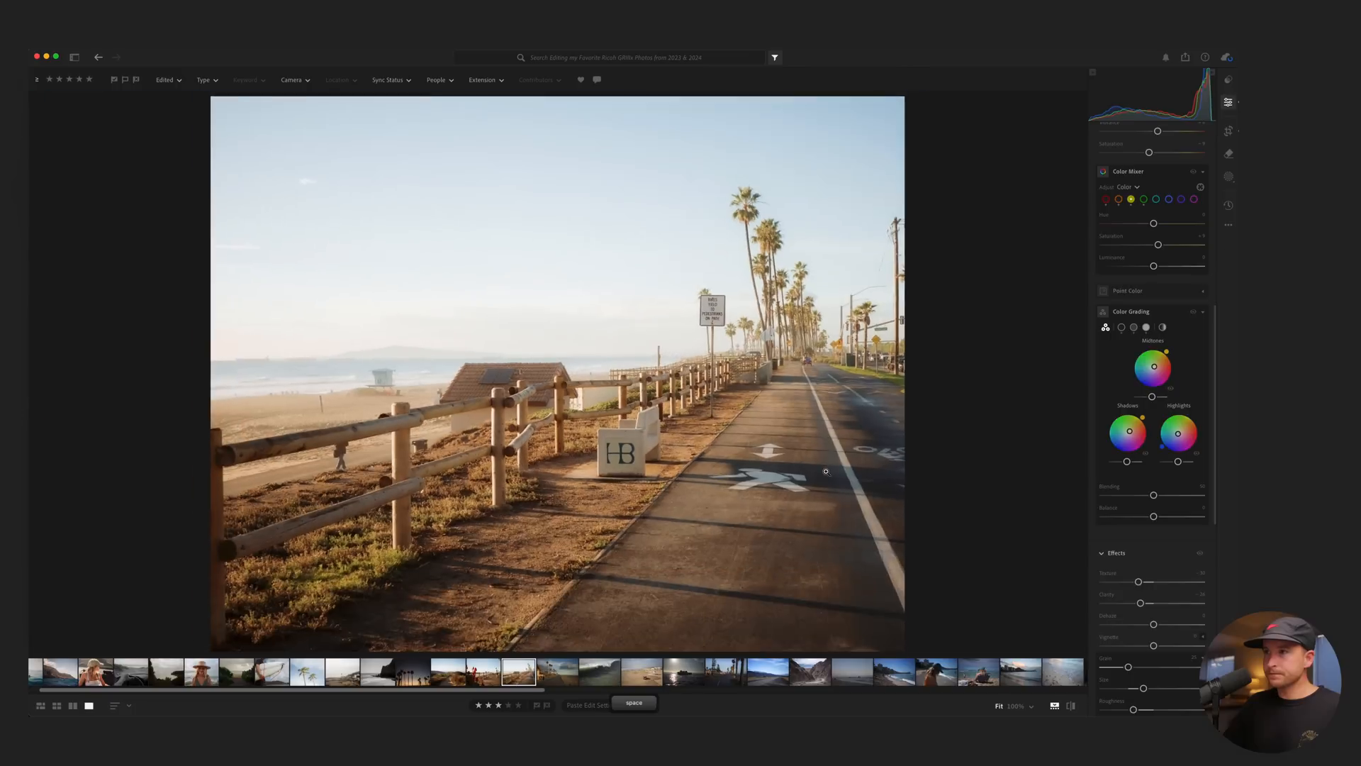
{"action": "left_click", "coordinate": [1199, 552]}
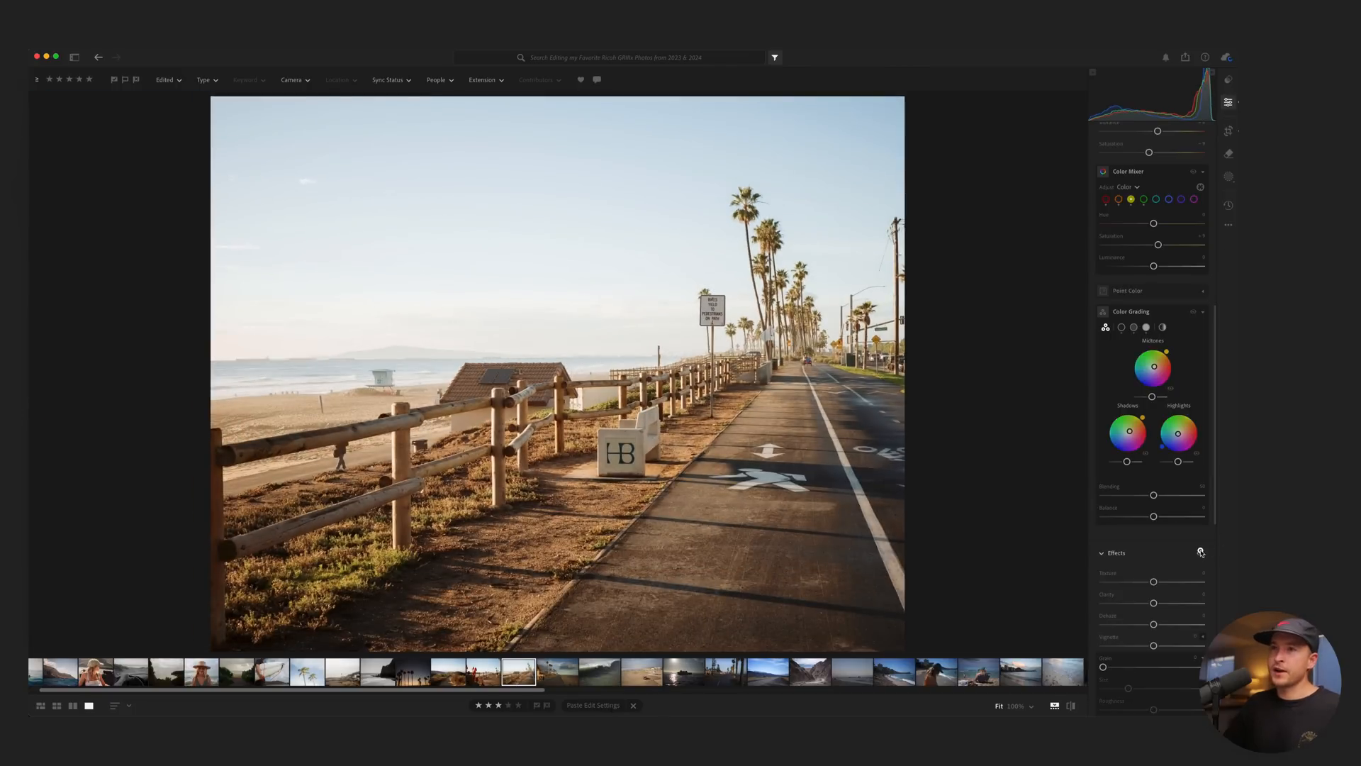
{"action": "left_click", "coordinate": [1200, 552]}
{"action": "left_click", "coordinate": [1200, 552]}
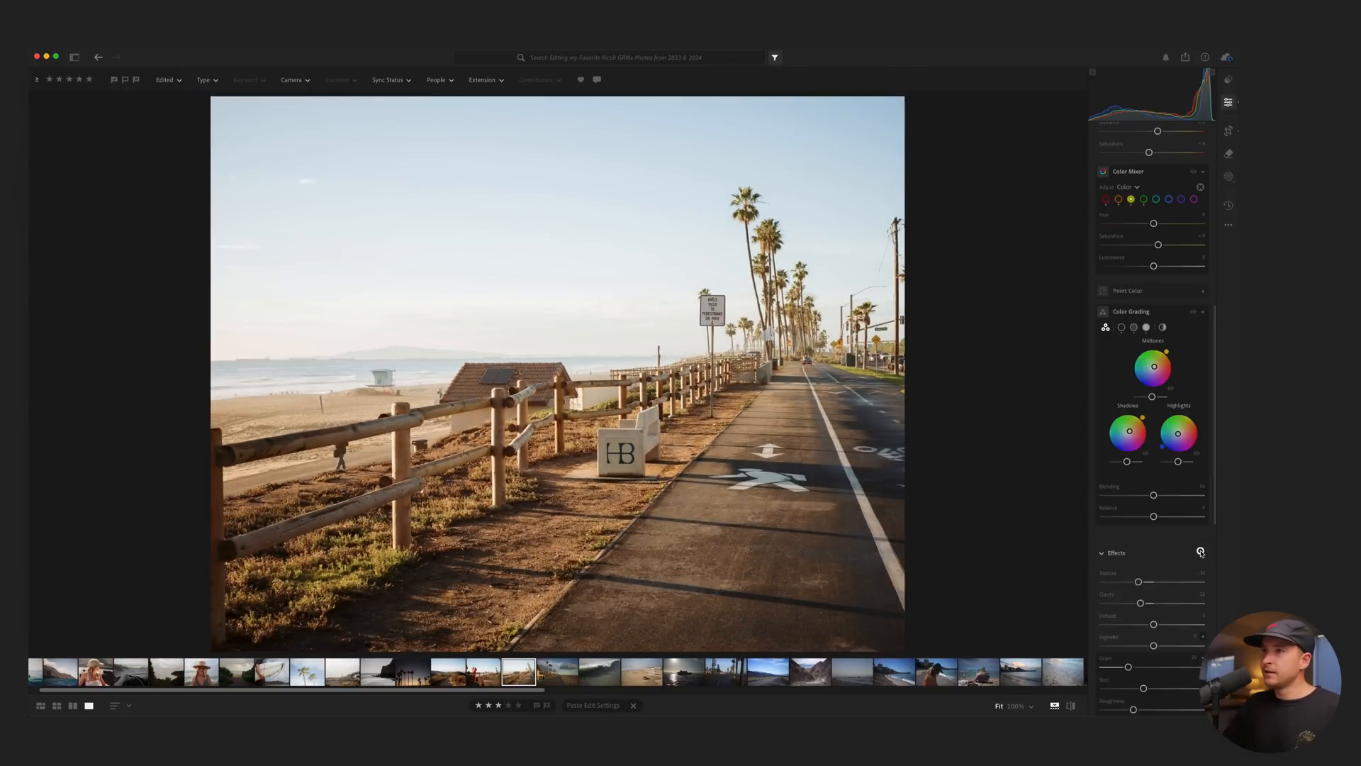
{"action": "left_click", "coordinate": [1200, 552]}
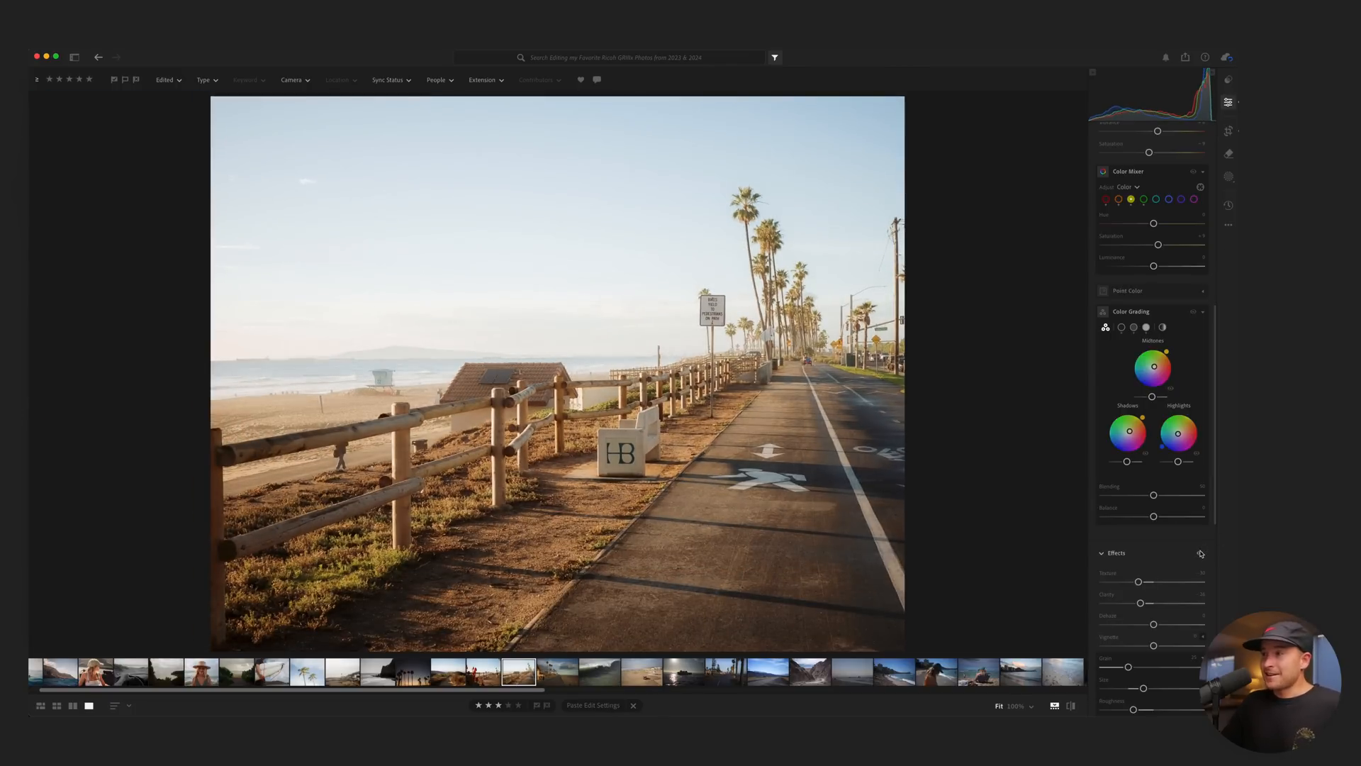
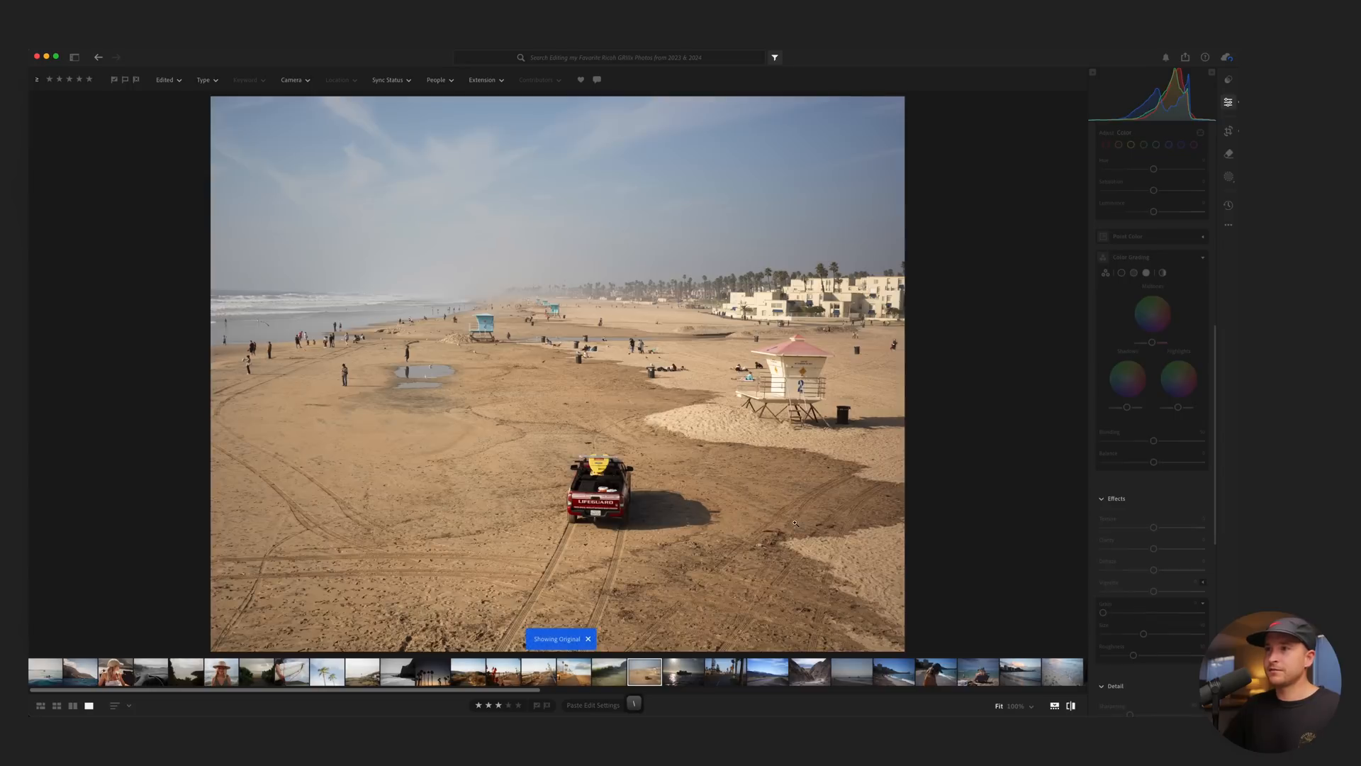
Compare the edited lifeguard truck beach photo with its original, both at full view and at 100%.
{"action": "key", "text": "backslash"}
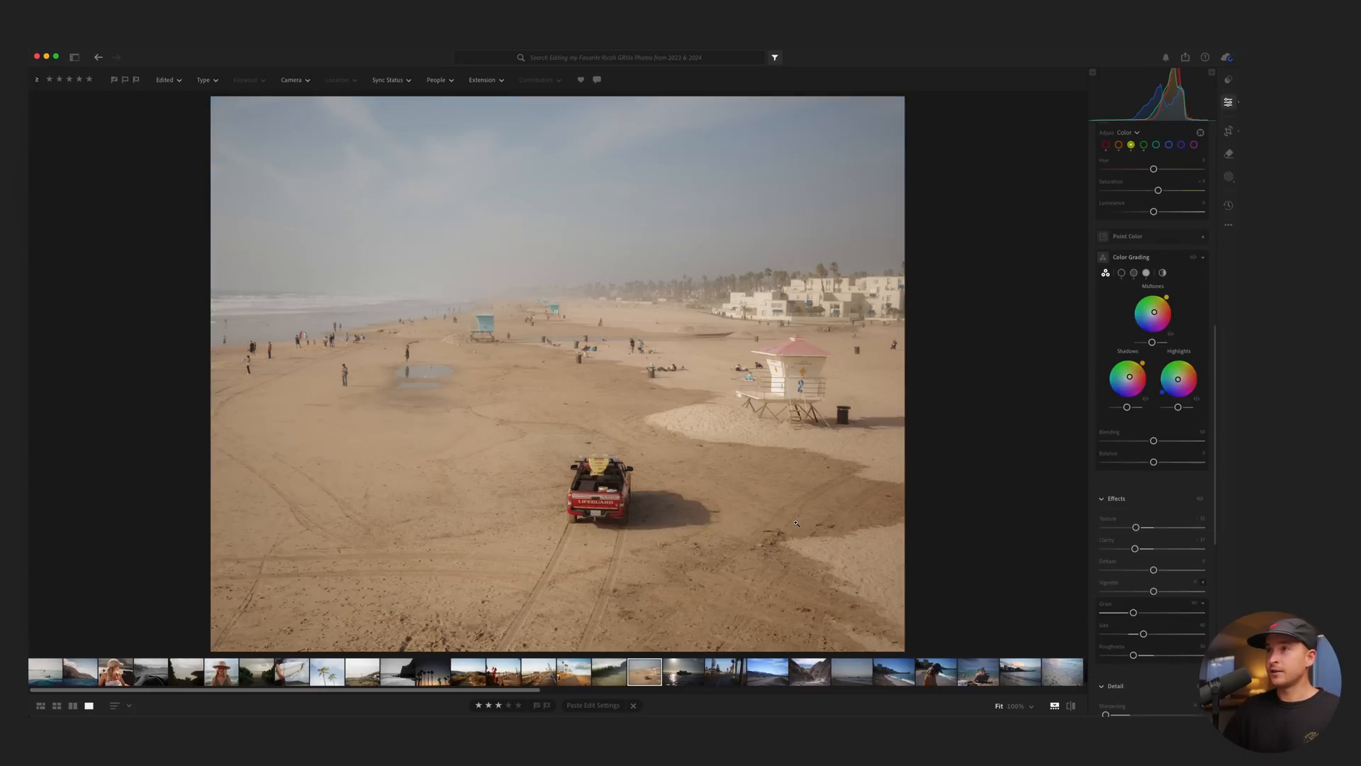
{"action": "key", "text": "backslash"}
{"action": "key", "text": "backslash"}
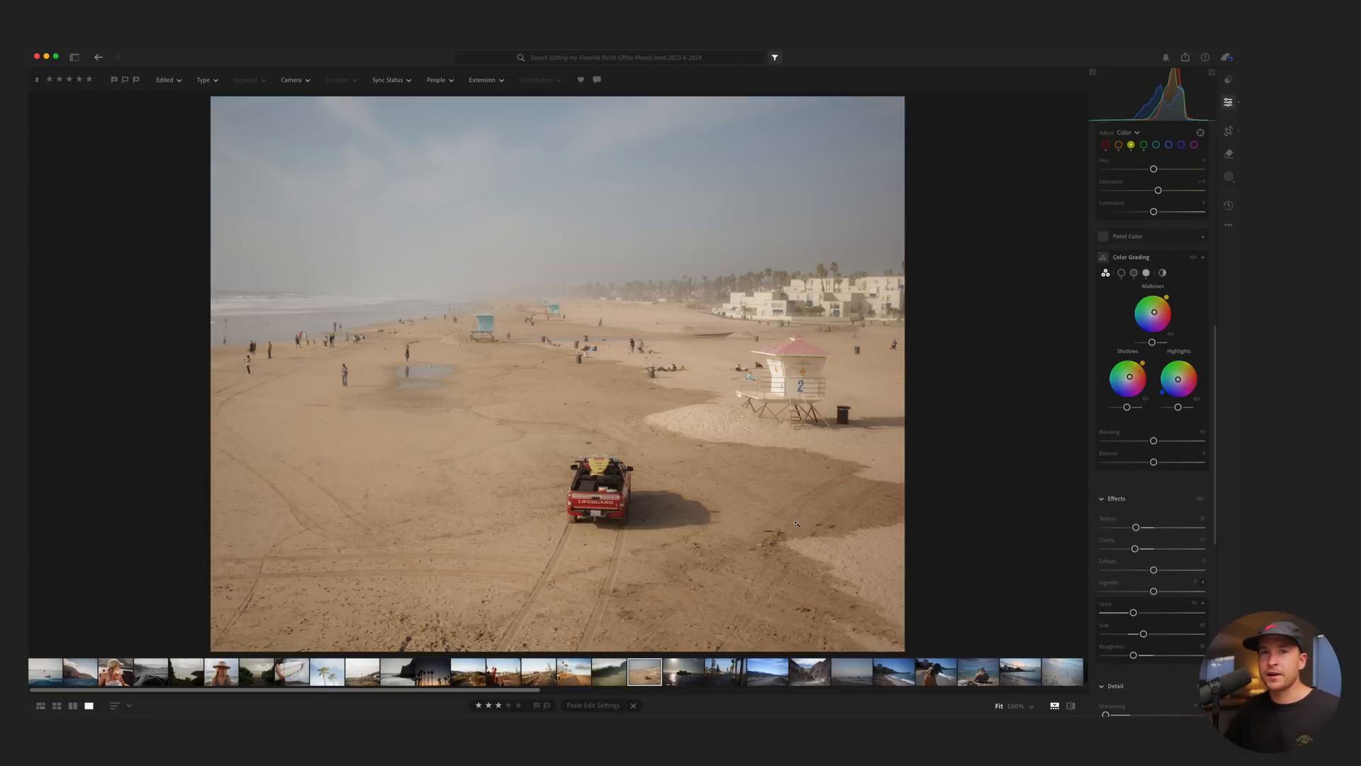
{"action": "key", "text": "backslash"}
{"action": "key", "text": "backslash"}
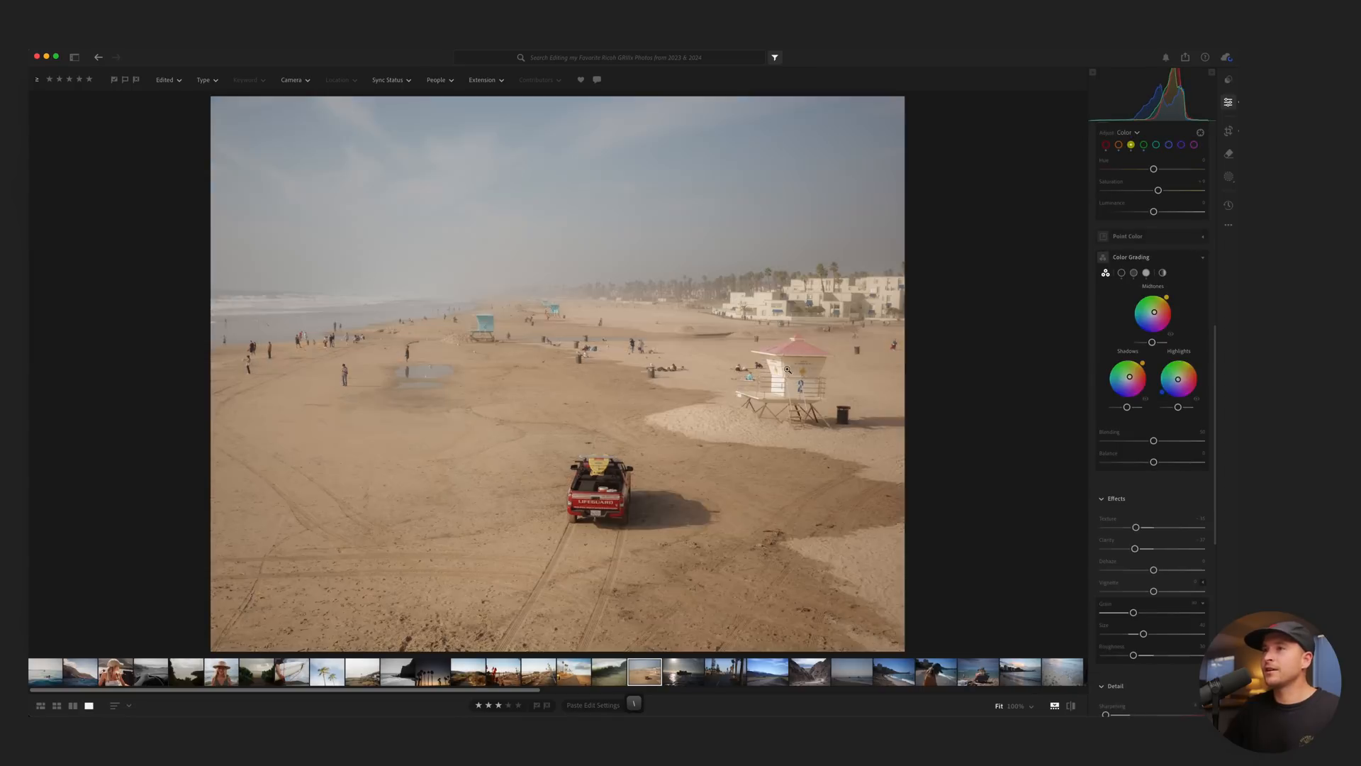
{"action": "left_click", "coordinate": [484, 327]}
{"action": "key", "text": "backslash"}
{"action": "key", "text": "backslash"}
{"action": "key", "text": "backslash"}
{"action": "key", "text": "backslash"}
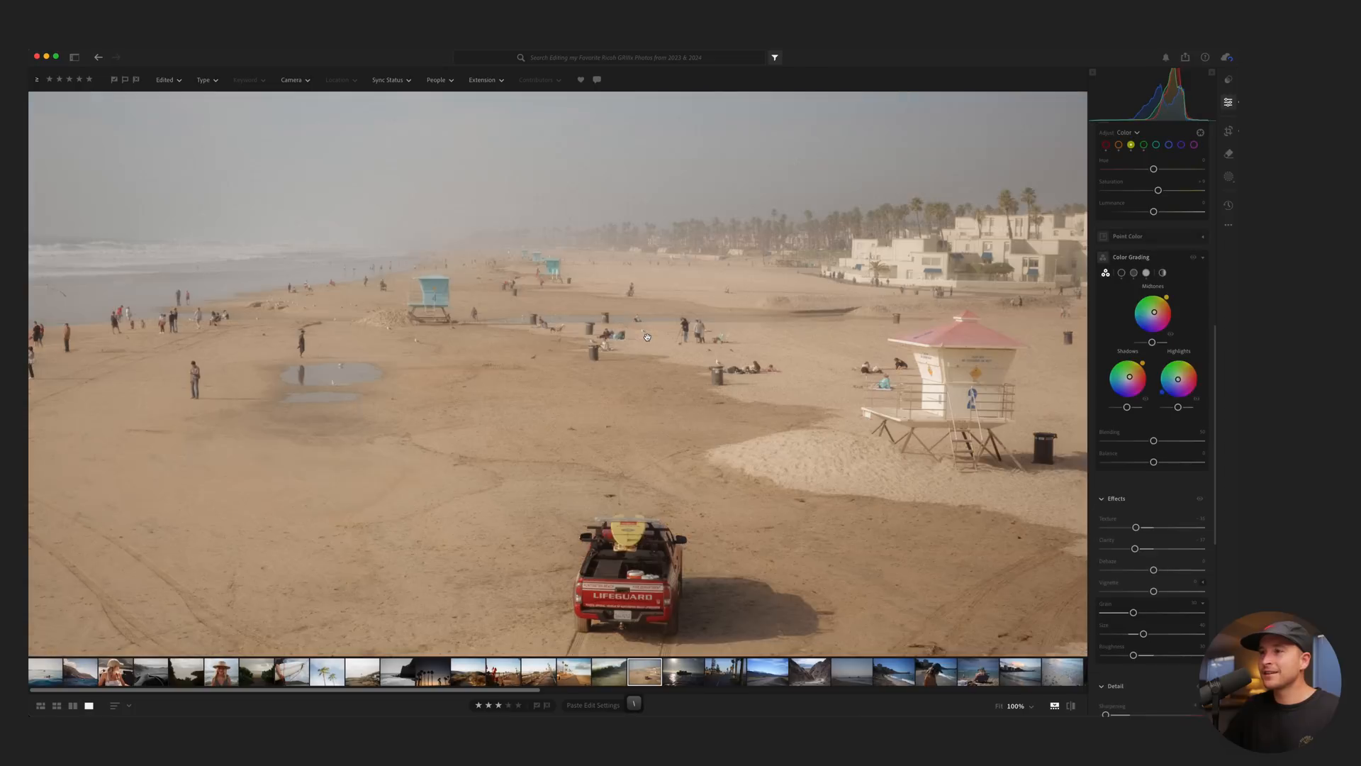
{"action": "key", "text": "space"}
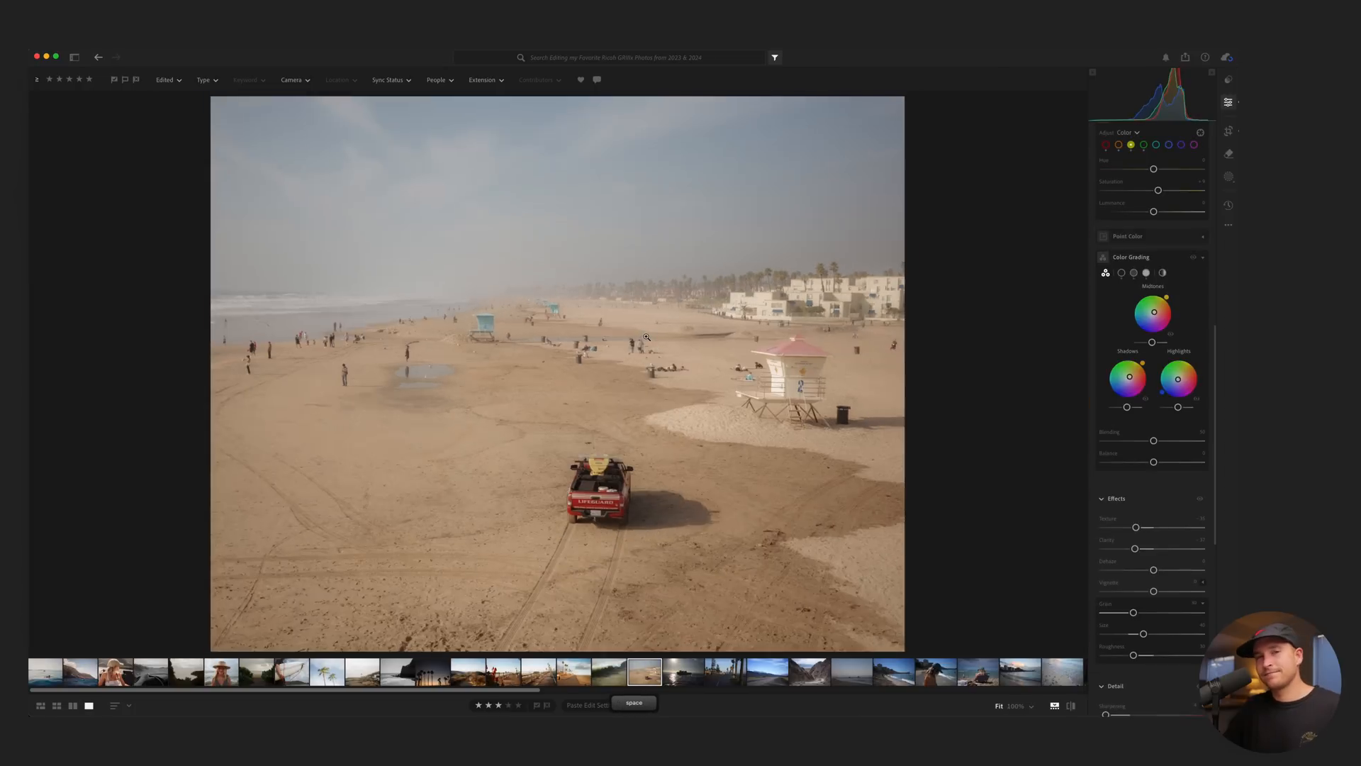
{"action": "key", "text": "backslash"}
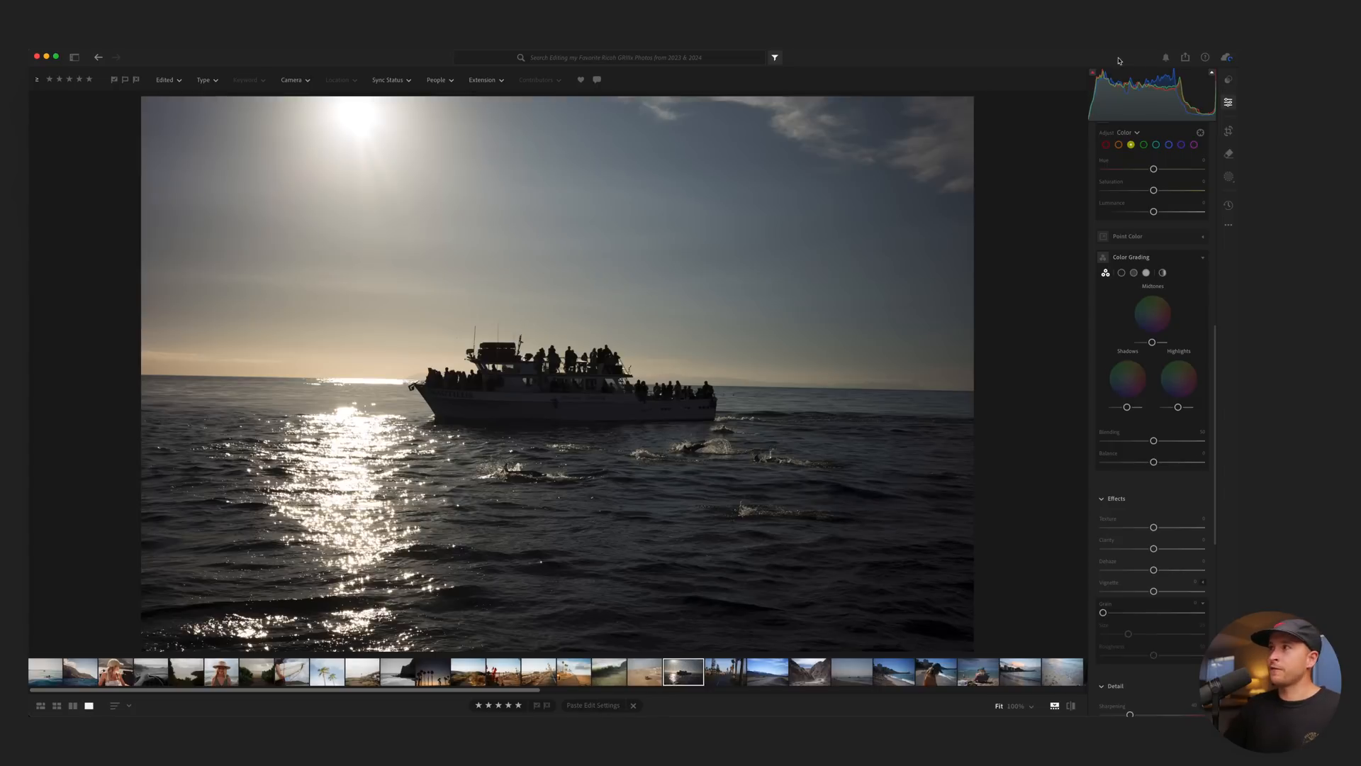
Show highlight clipping on the boat silhouette photo, examine the boat and dolphins at 100%, and reopen the photo from the grid.
{"action": "left_click", "coordinate": [1212, 72]}
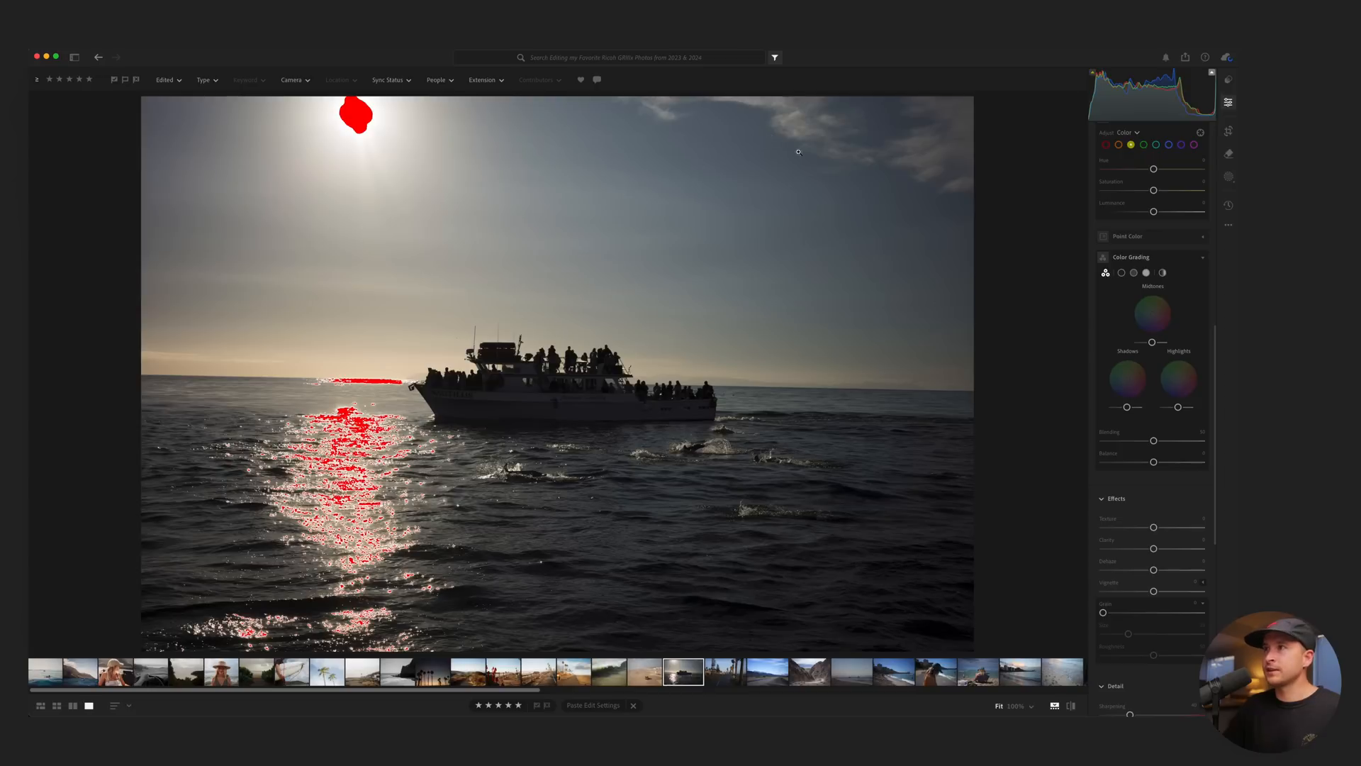
{"action": "left_click", "coordinate": [711, 453]}
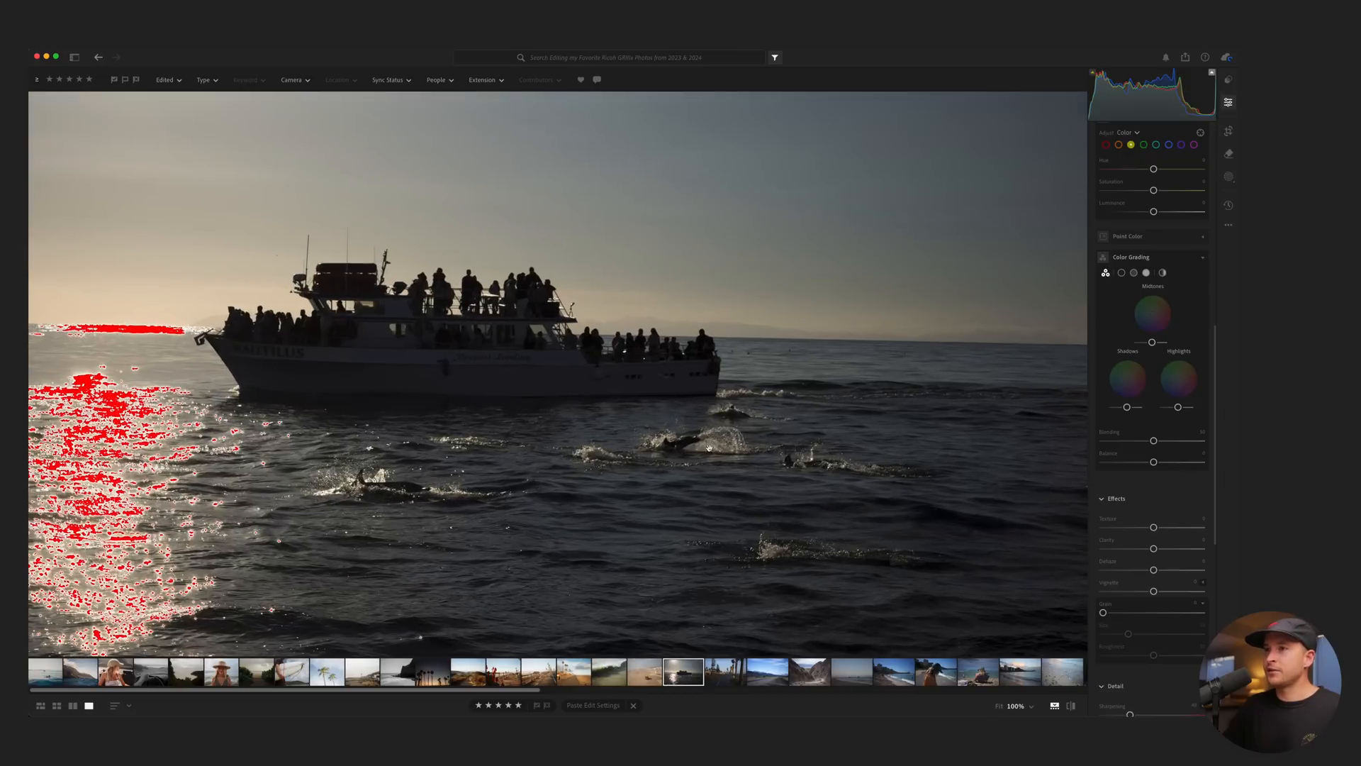
{"action": "key", "text": "g"}
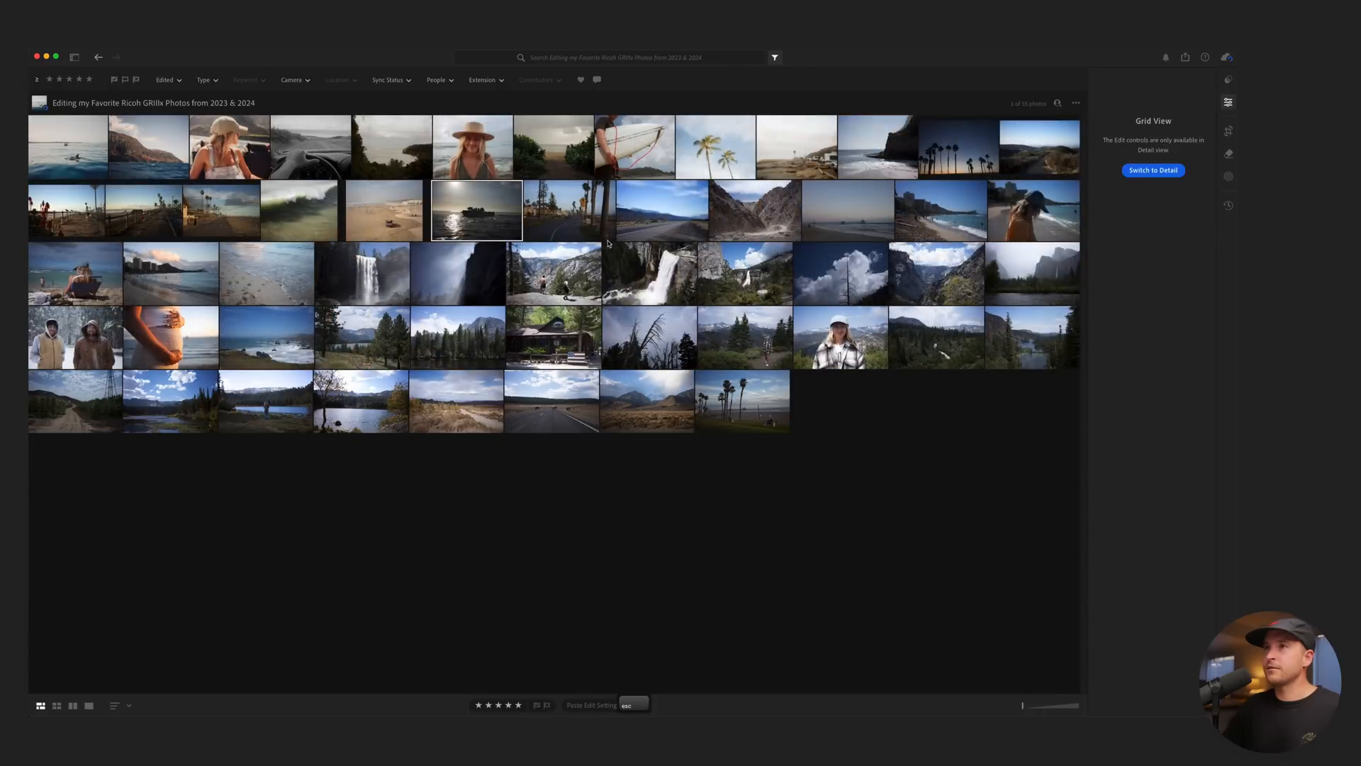
{"action": "double_click", "coordinate": [664, 239]}
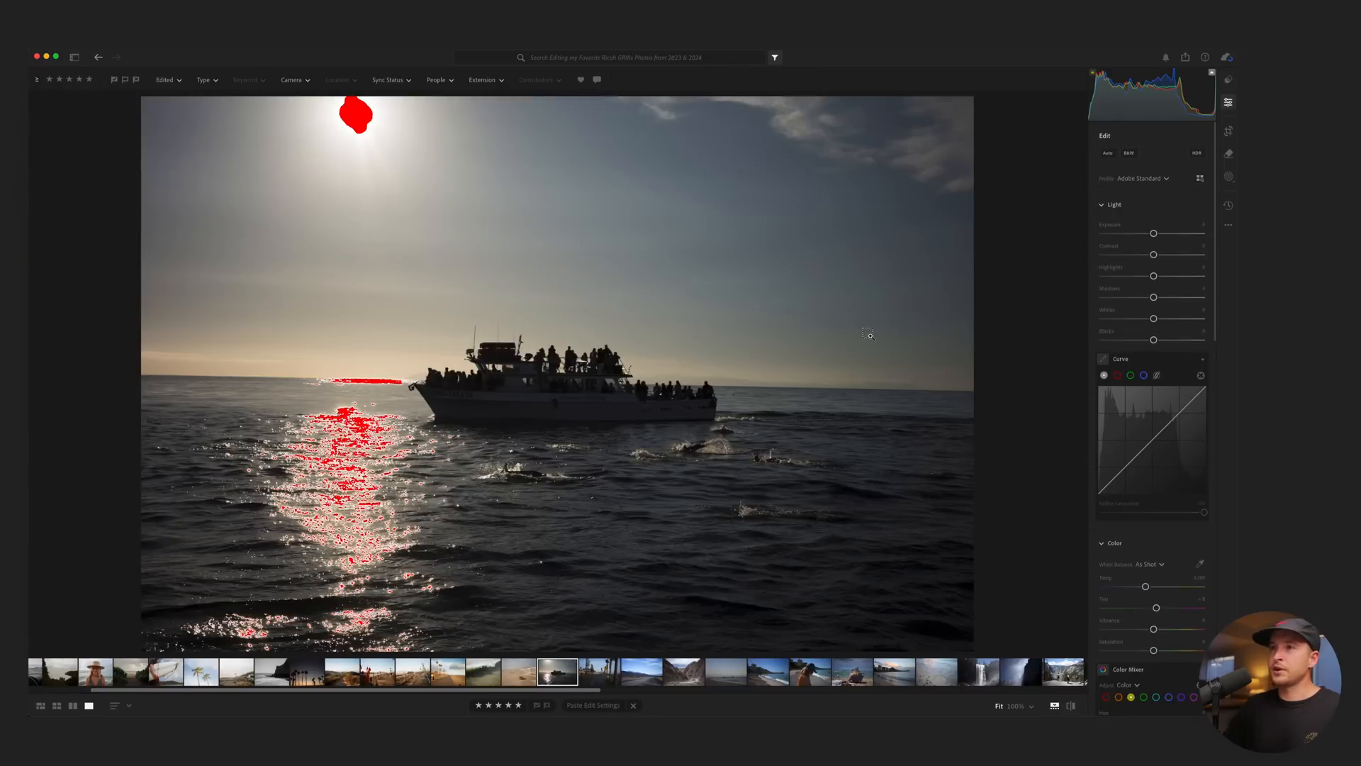
Paste the copied edit settings onto the boat silhouette photo and shift its crop to recentre the boat.
{"action": "key", "text": "super+v"}
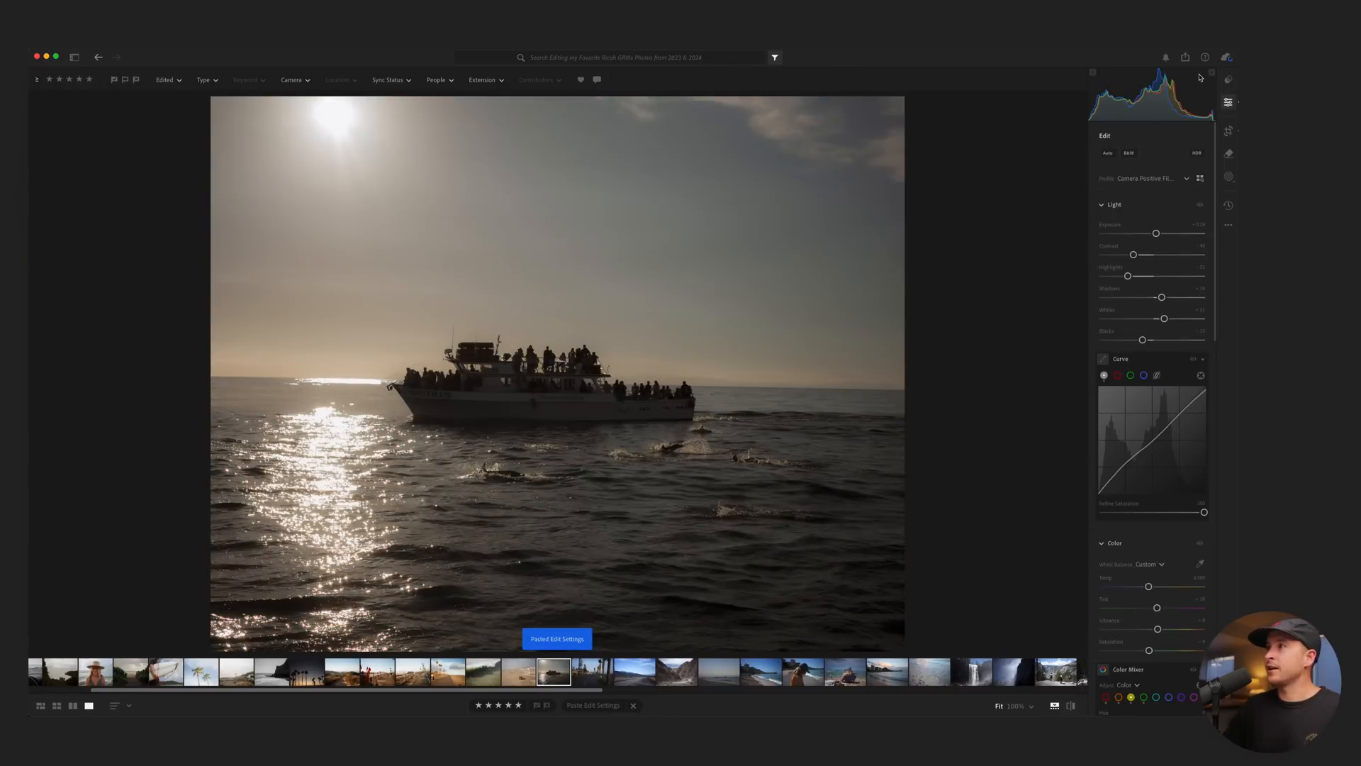
{"action": "key", "text": "c"}
{"action": "key", "text": "Return"}
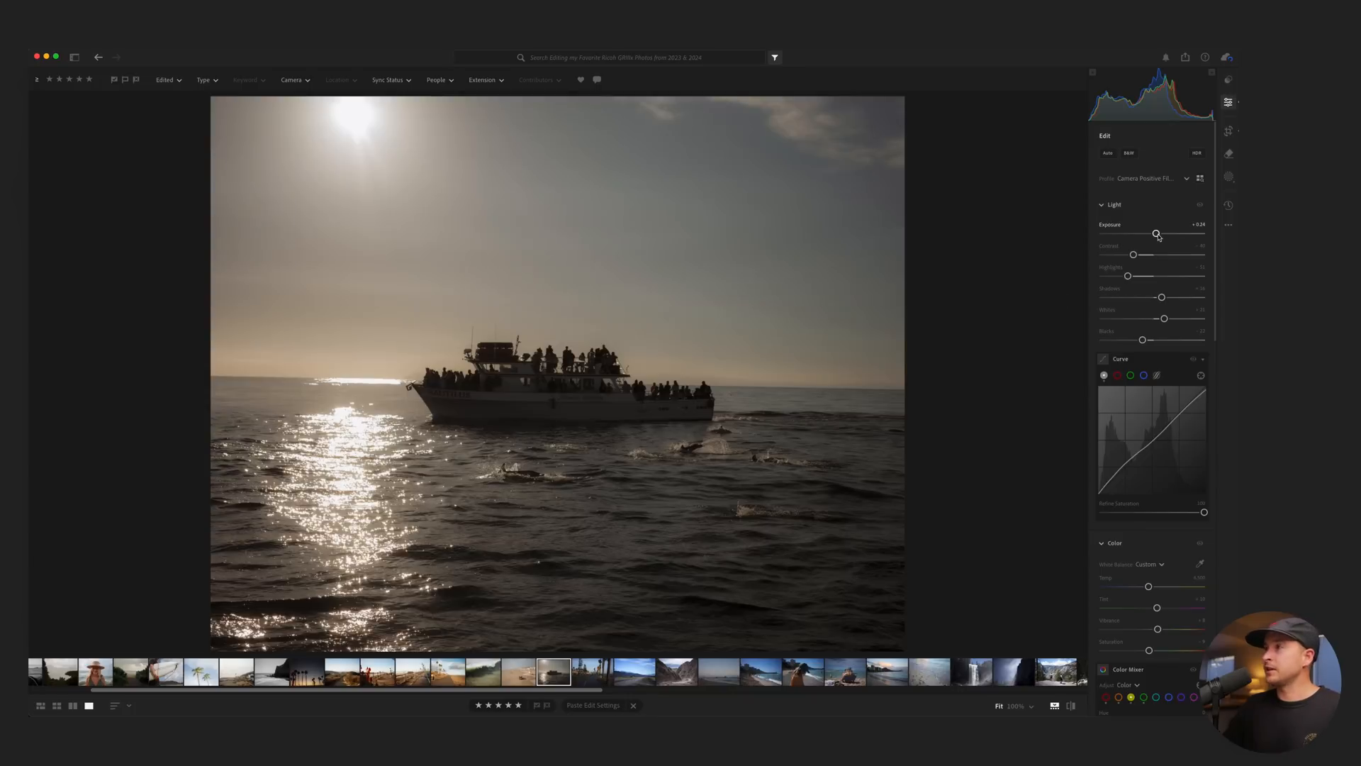
Raise the boat photo's exposure, shadows and whites, set highlights to -100, and lower contrast slightly.
{"action": "left_click_drag", "start_coordinate": [1156, 233], "coordinate": [1164, 232]}
{"action": "left_click_drag", "start_coordinate": [1128, 275], "coordinate": [1082, 277]}
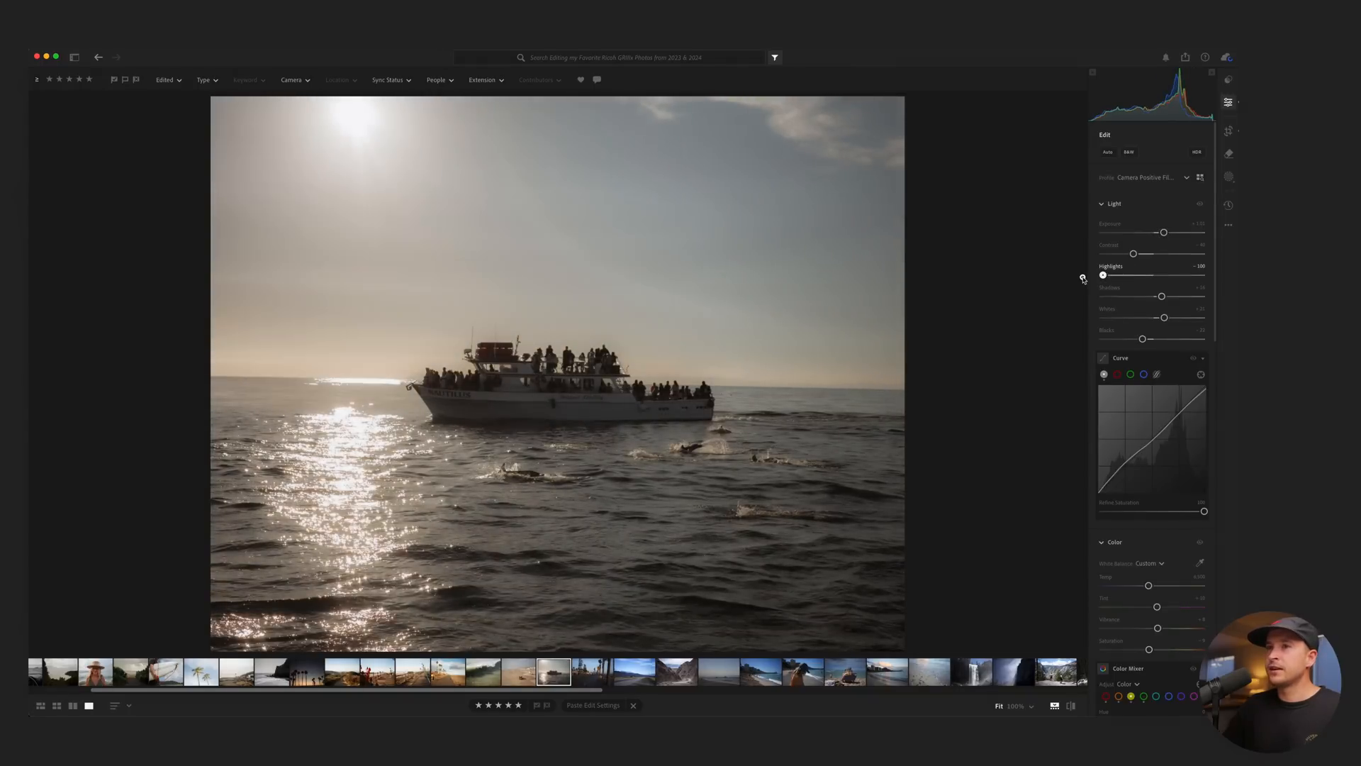
{"action": "left_click_drag", "start_coordinate": [1105, 275], "coordinate": [1023, 275]}
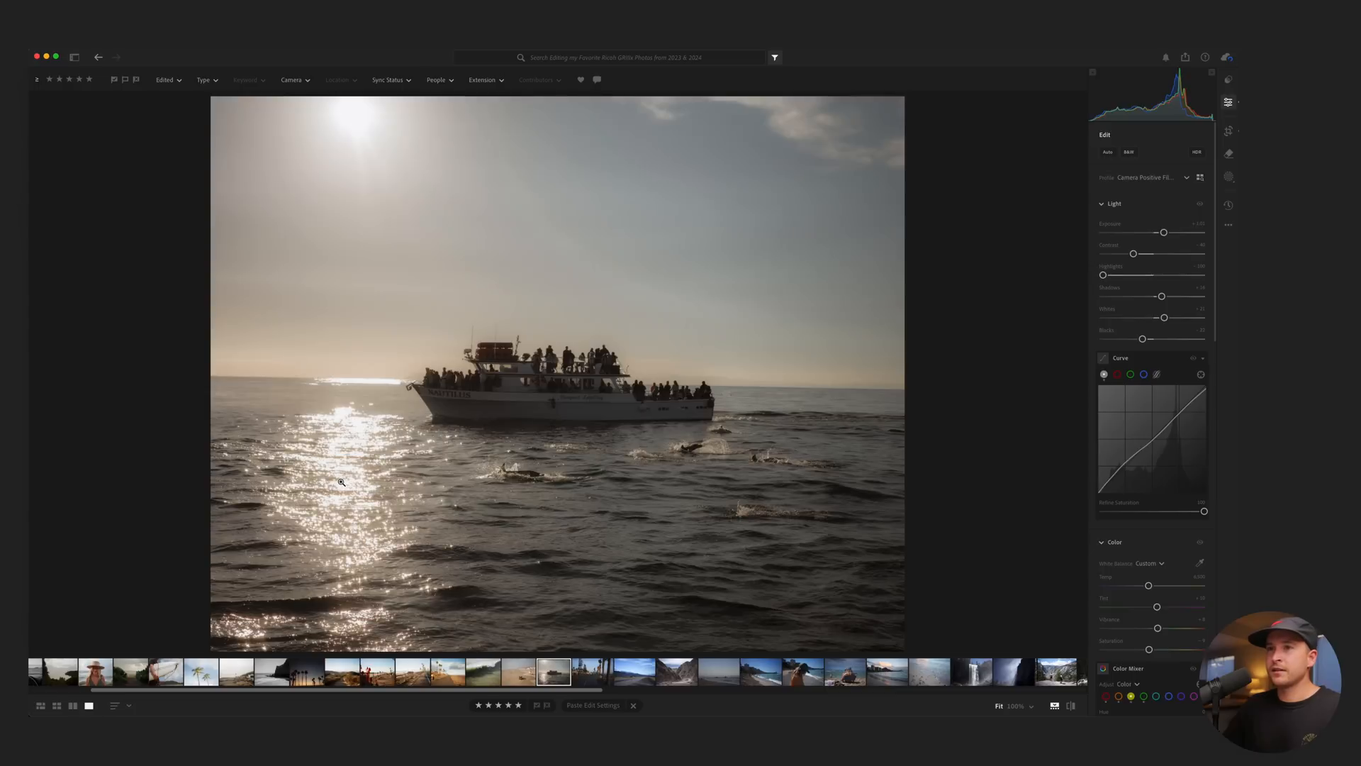
{"action": "mouse_move", "coordinate": [1164, 317]}
{"action": "left_mouse_down"}
{"action": "mouse_move", "coordinate": [1148, 318]}
{"action": "mouse_move", "coordinate": [1176, 318]}
{"action": "mouse_move", "coordinate": [1173, 296]}
{"action": "left_mouse_up"}
{"action": "mouse_move", "coordinate": [1133, 253]}
{"action": "left_mouse_down"}
{"action": "mouse_move", "coordinate": [1112, 256]}
{"action": "mouse_move", "coordinate": [1238, 258]}
{"action": "mouse_move", "coordinate": [1113, 255]}
{"action": "mouse_move", "coordinate": [1126, 255]}
{"action": "left_mouse_up"}
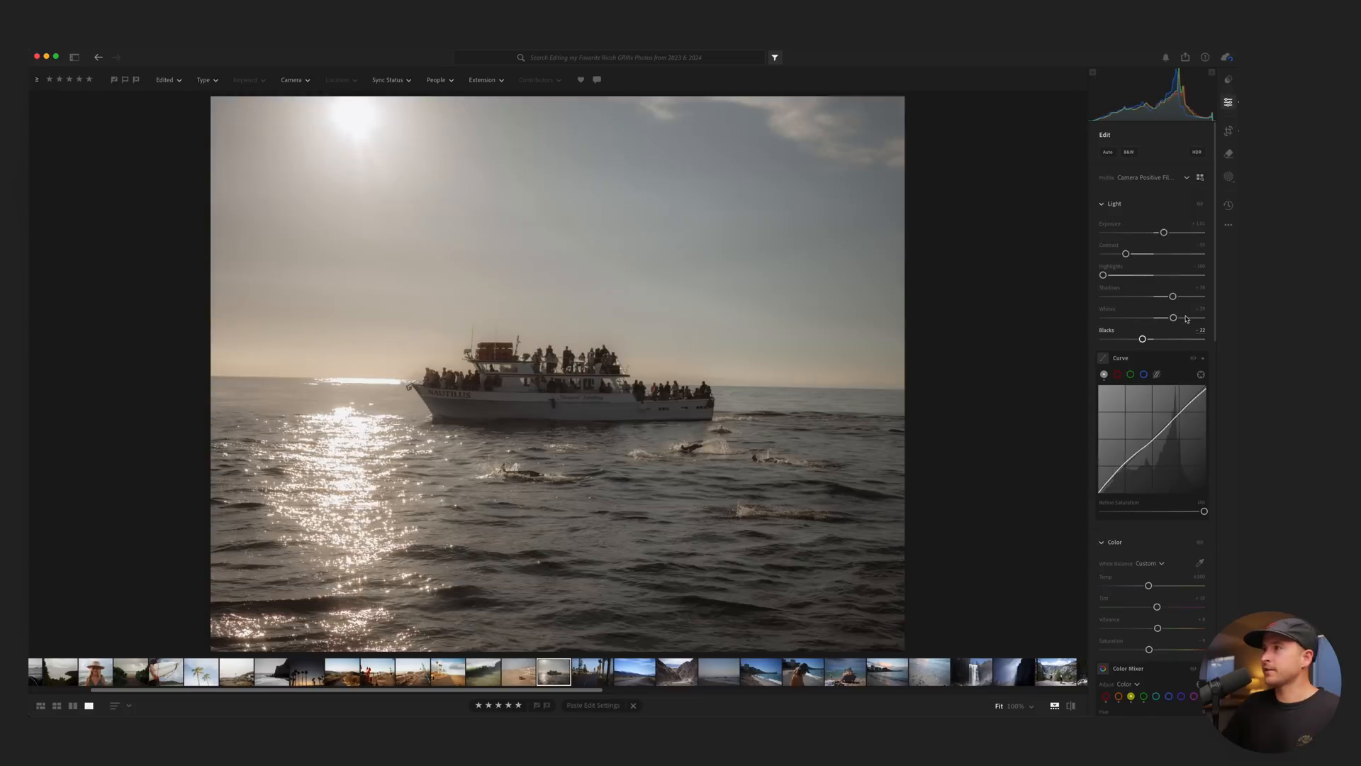
{"action": "mouse_move", "coordinate": [1174, 298]}
{"action": "left_mouse_down"}
{"action": "mouse_move", "coordinate": [1160, 297]}
{"action": "mouse_move", "coordinate": [1175, 317]}
{"action": "left_mouse_up"}
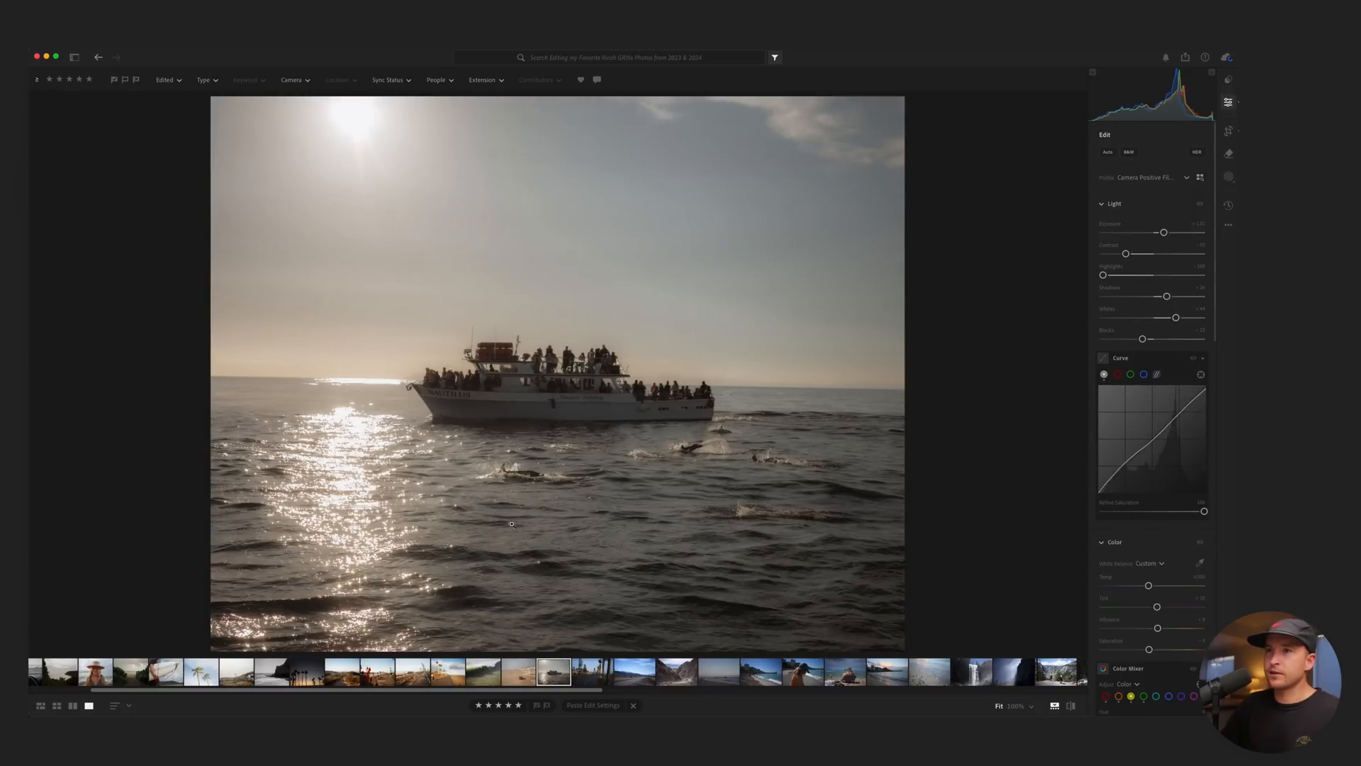
{"action": "left_click_drag", "start_coordinate": [1164, 233], "coordinate": [1167, 233]}
Try white balance temperatures of 5800 and 6100 on the boat photo and settle on 6800.
{"action": "left_click", "coordinate": [1195, 577]}
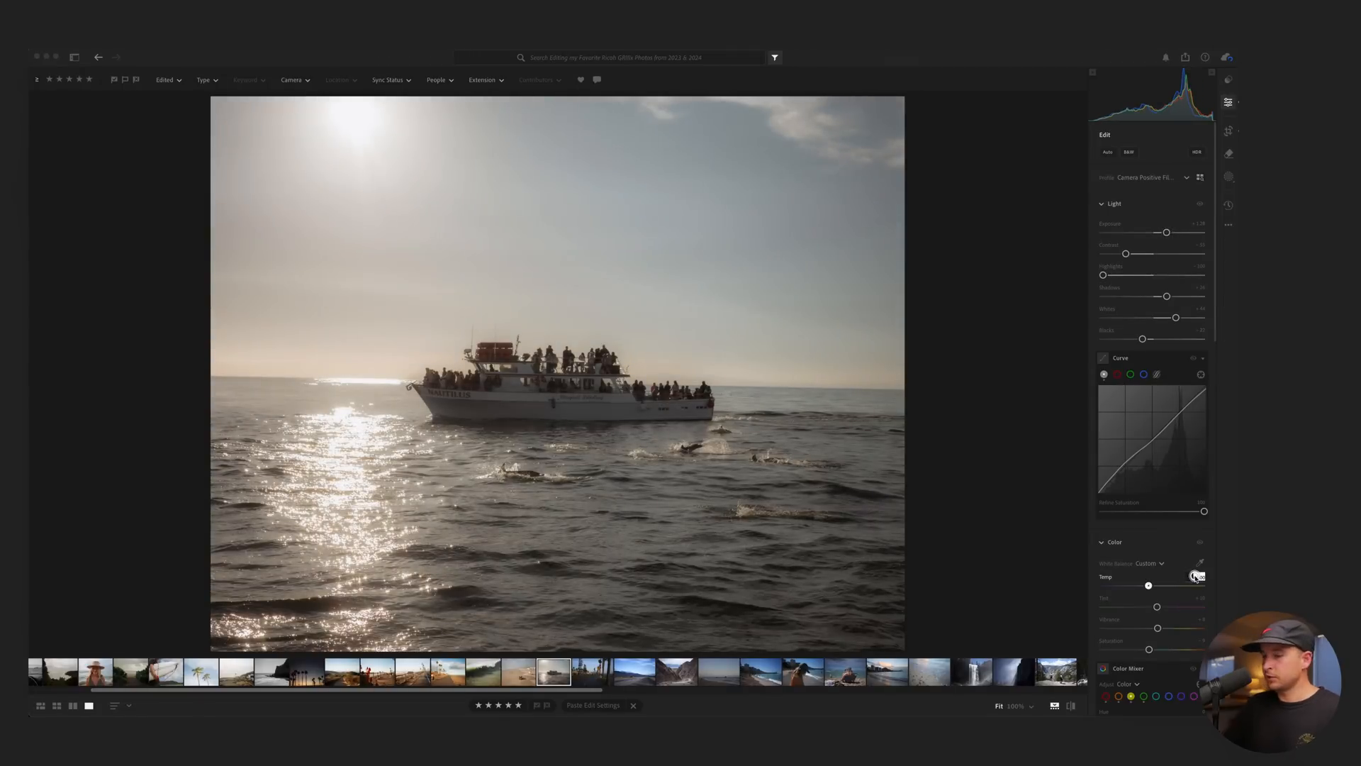
{"action": "type", "text": "5800"}
{"action": "key", "text": "Return"}
{"action": "left_click", "coordinate": [1204, 575]}
{"action": "type", "text": "6100"}
{"action": "key", "text": "Return"}
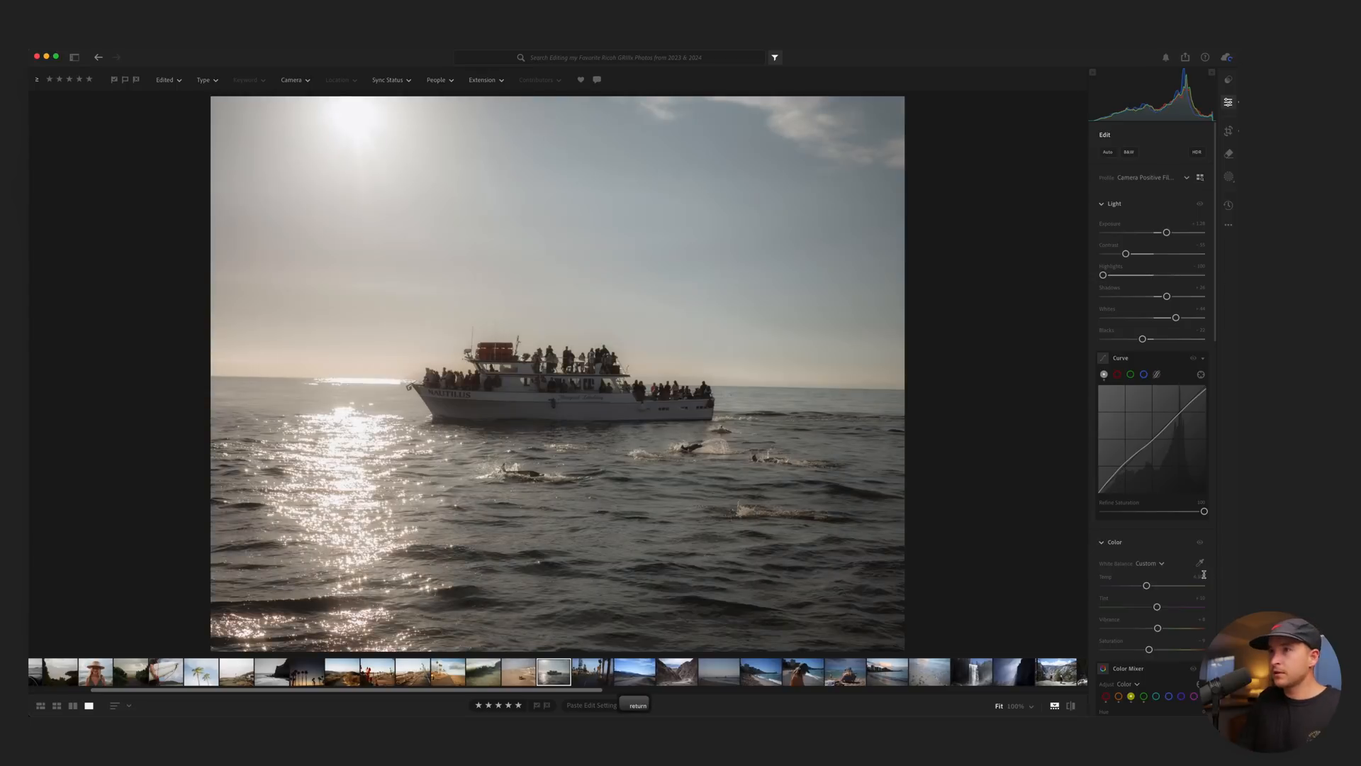
{"action": "left_click", "coordinate": [1204, 575]}
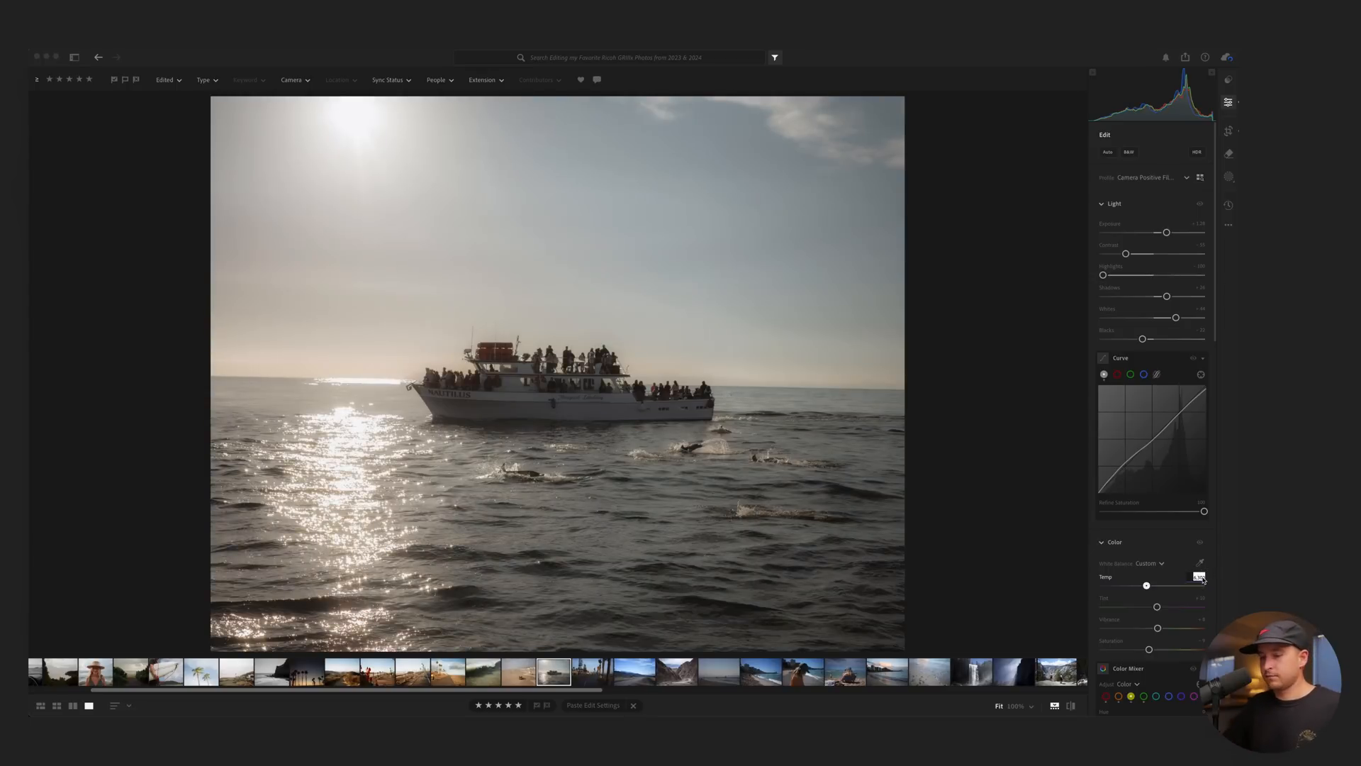
{"action": "type", "text": "6800"}
{"action": "key", "text": "Return"}
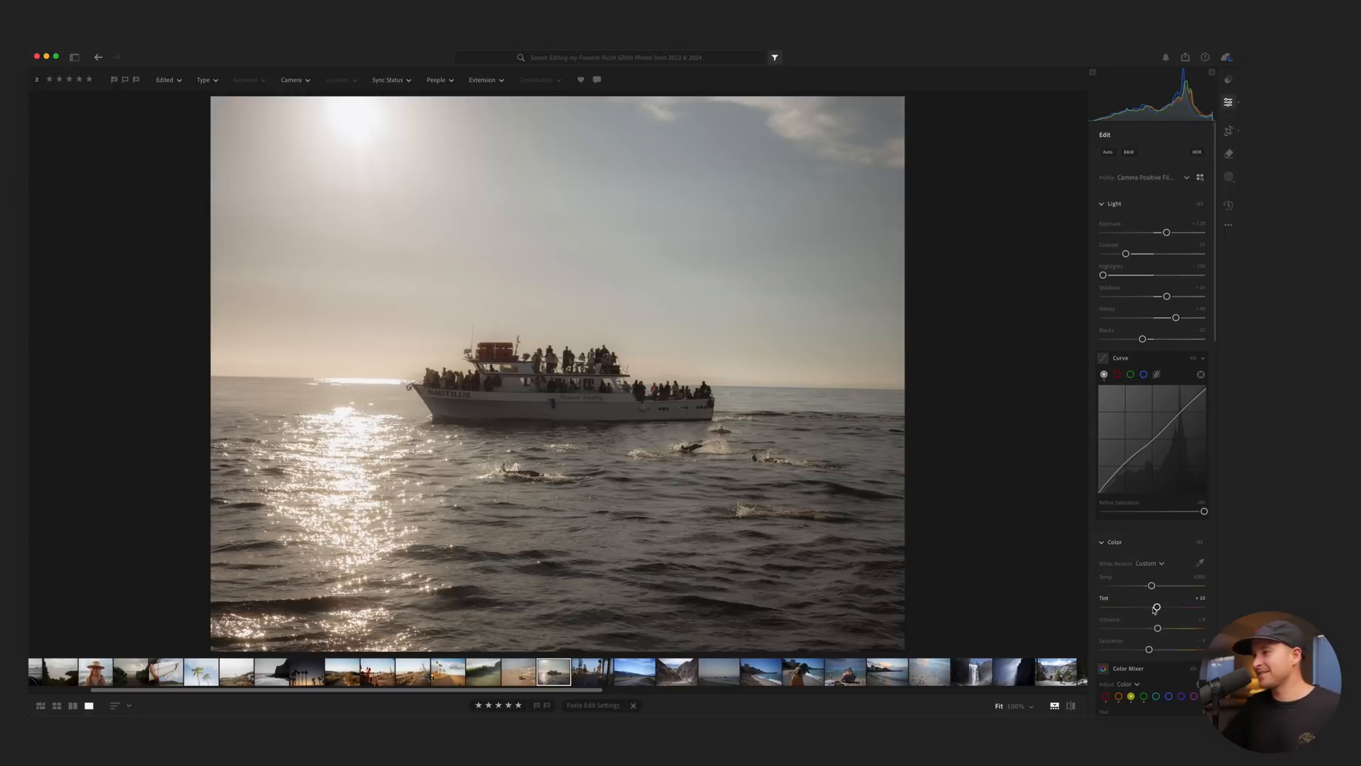
Check the boat photo's color grading off and on, and shift its midtones toward warm yellow and its highlights slightly toward blue.
{"action": "scroll", "coordinate": [1215, 578], "scroll_direction": "down", "scroll_amount": 5}
{"action": "left_click", "coordinate": [1194, 532]}
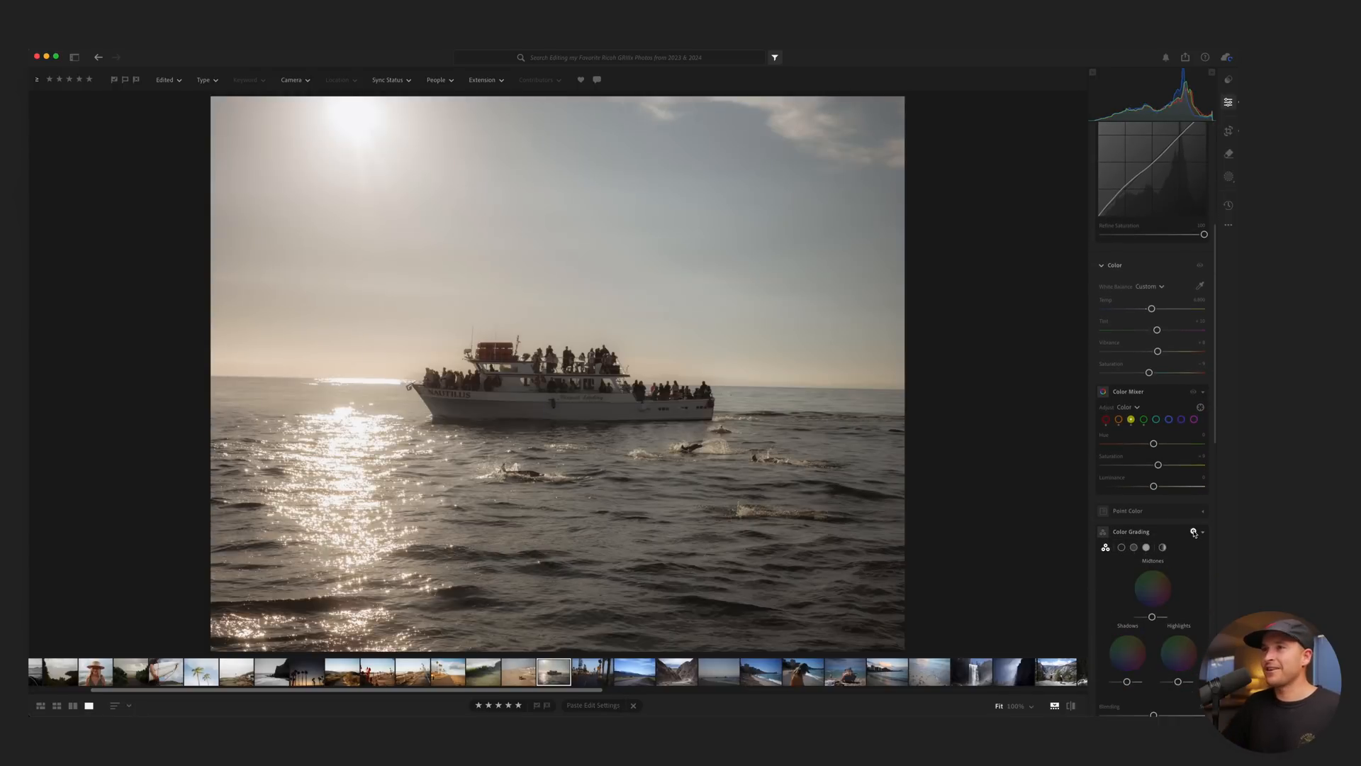
{"action": "left_click", "coordinate": [1193, 532]}
{"action": "left_click_drag", "start_coordinate": [1154, 586], "coordinate": [1156, 585]}
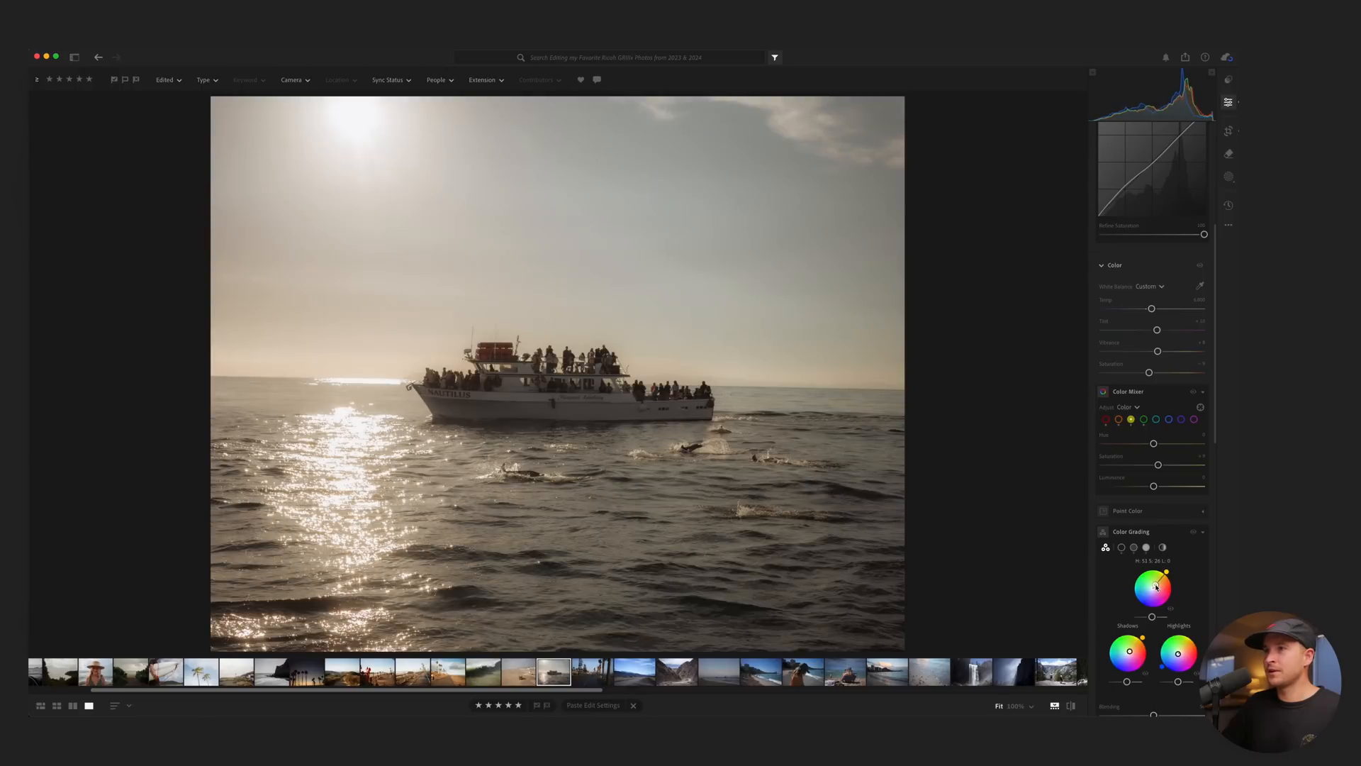
{"action": "scroll", "coordinate": [1213, 498], "scroll_direction": "down", "scroll_amount": 9}
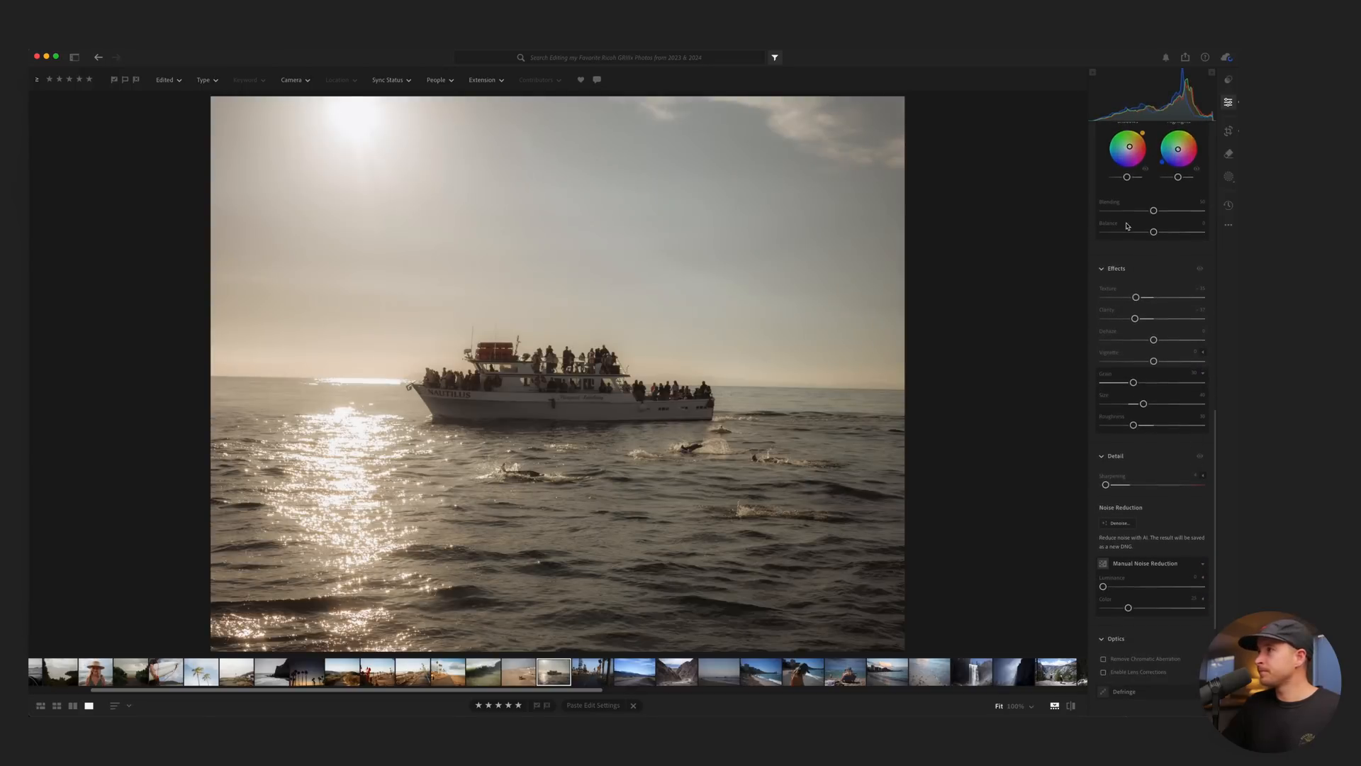
{"action": "scroll", "coordinate": [1150, 160], "scroll_direction": "up", "scroll_amount": 2}
{"action": "left_click_drag", "start_coordinate": [1178, 206], "coordinate": [1179, 210]}
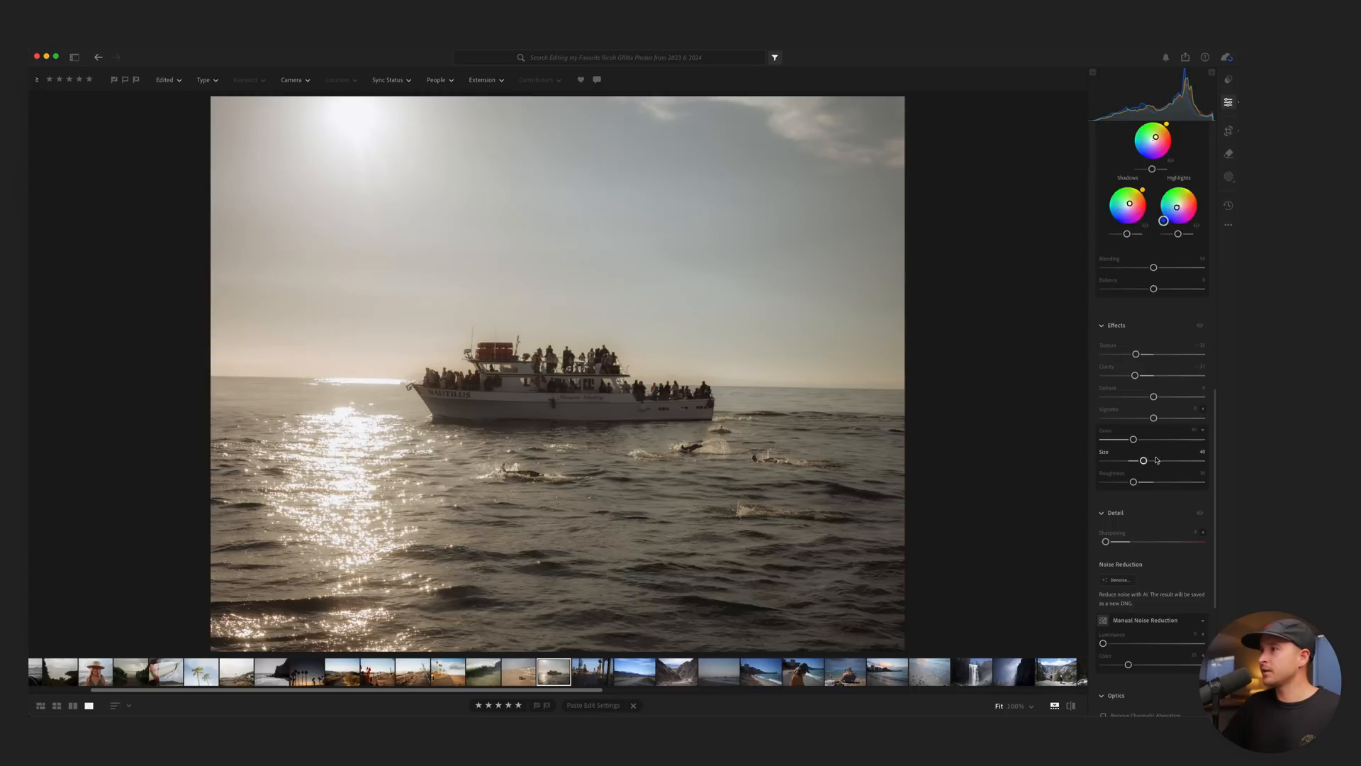
Lower the boat photo's texture and clarity further, and compare it with the Effects adjustments off and on.
{"action": "mouse_move", "coordinate": [1135, 354]}
{"action": "left_mouse_down"}
{"action": "mouse_move", "coordinate": [1132, 377]}
{"action": "mouse_move", "coordinate": [1121, 354]}
{"action": "mouse_move", "coordinate": [1137, 355]}
{"action": "mouse_move", "coordinate": [1123, 356]}
{"action": "left_mouse_up"}
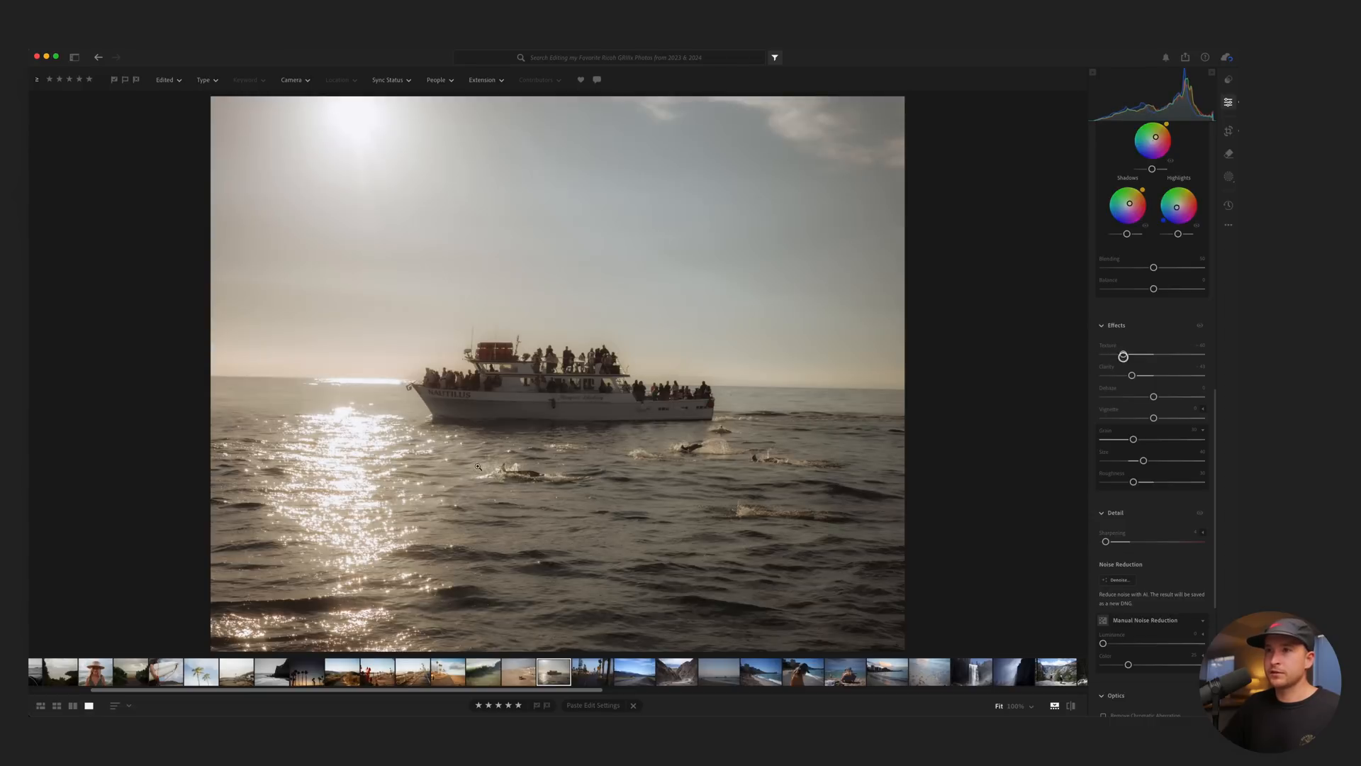
{"action": "left_click", "coordinate": [1200, 326]}
{"action": "left_click", "coordinate": [1200, 327]}
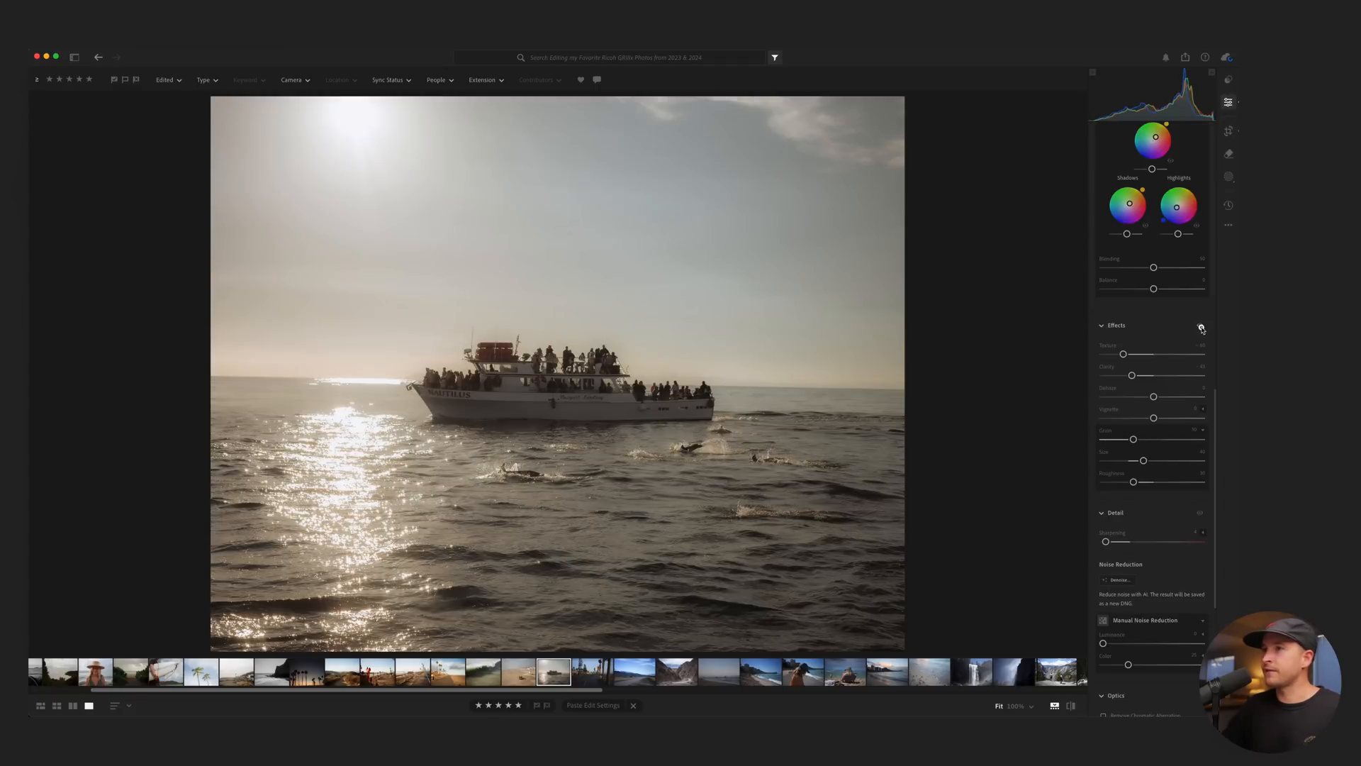
{"action": "left_click", "coordinate": [1200, 326]}
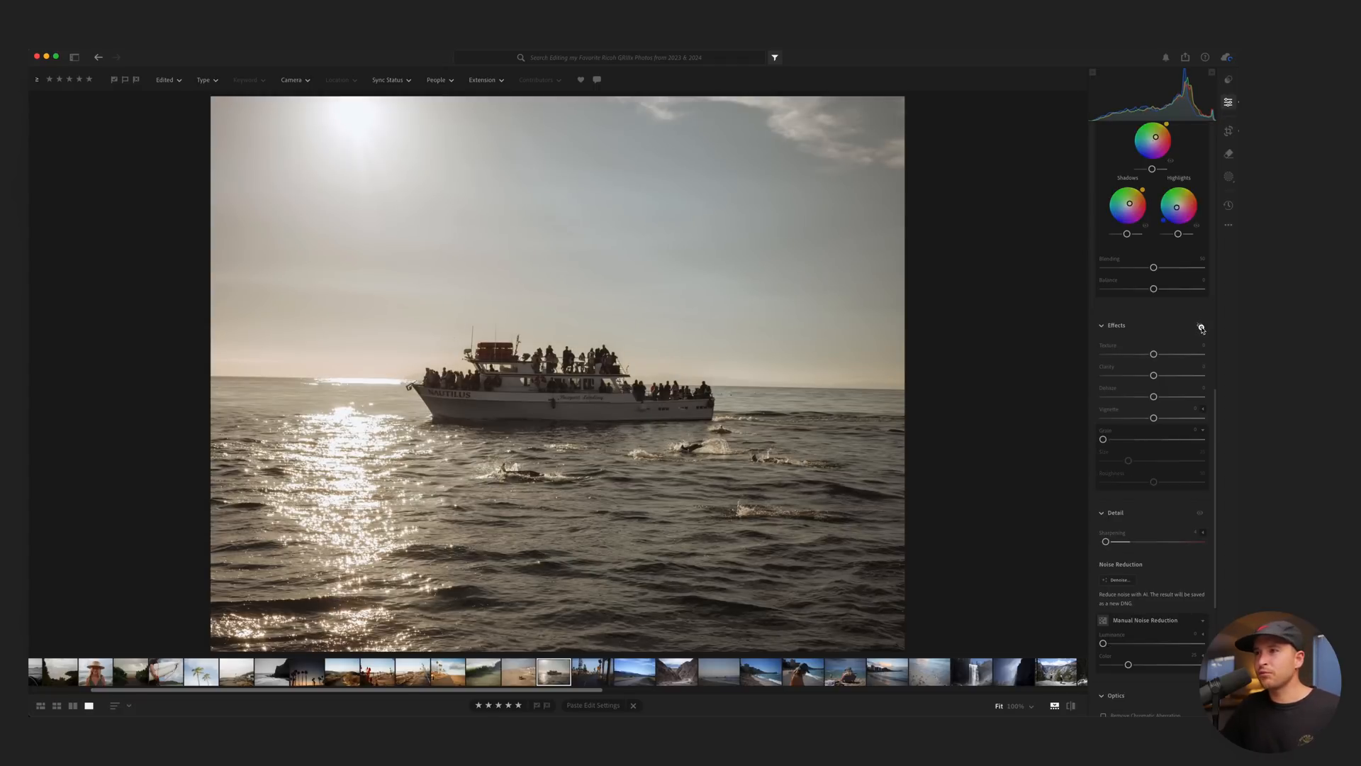
{"action": "left_click", "coordinate": [1200, 327]}
Fine-tune the boat photo's exposure and shadows, and compare the edit with the original.
{"action": "scroll", "coordinate": [1167, 330], "scroll_direction": "up", "scroll_amount": 10}
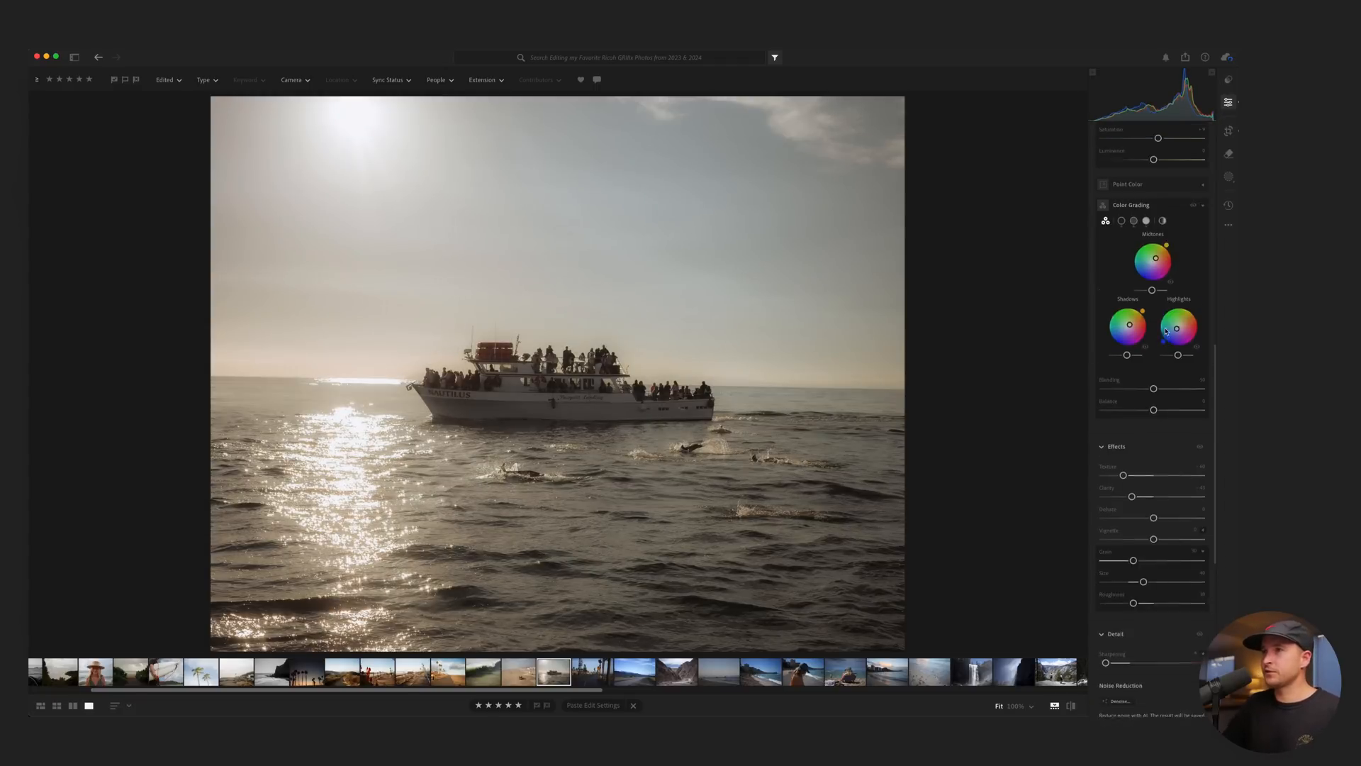
{"action": "scroll", "coordinate": [1164, 257], "scroll_direction": "up", "scroll_amount": 5}
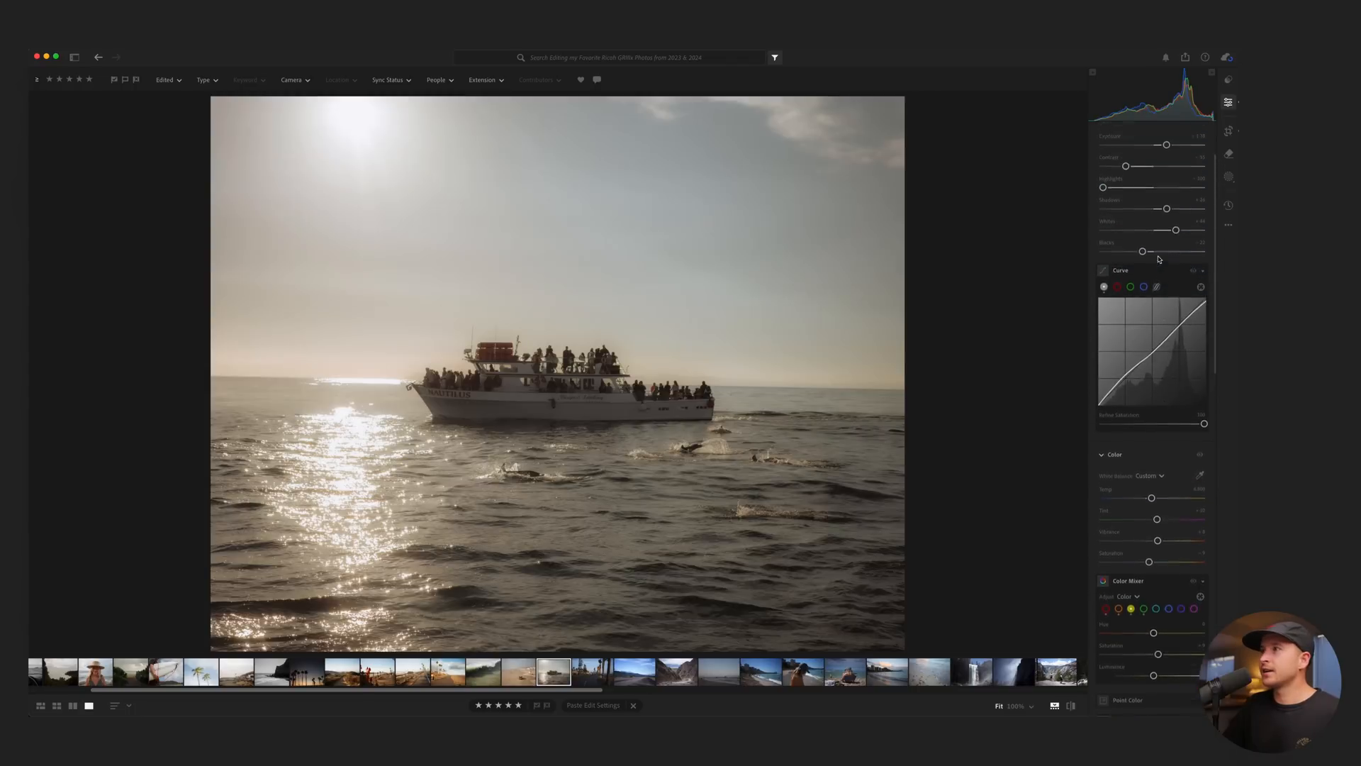
{"action": "mouse_move", "coordinate": [1157, 298]}
{"action": "left_mouse_down"}
{"action": "mouse_move", "coordinate": [1186, 298]}
{"action": "mouse_move", "coordinate": [1156, 297]}
{"action": "left_mouse_up"}
{"action": "left_click_drag", "start_coordinate": [1166, 233], "coordinate": [1169, 234]}
{"action": "left_click_drag", "start_coordinate": [1156, 297], "coordinate": [1132, 336]}
{"action": "key", "text": "backslash"}
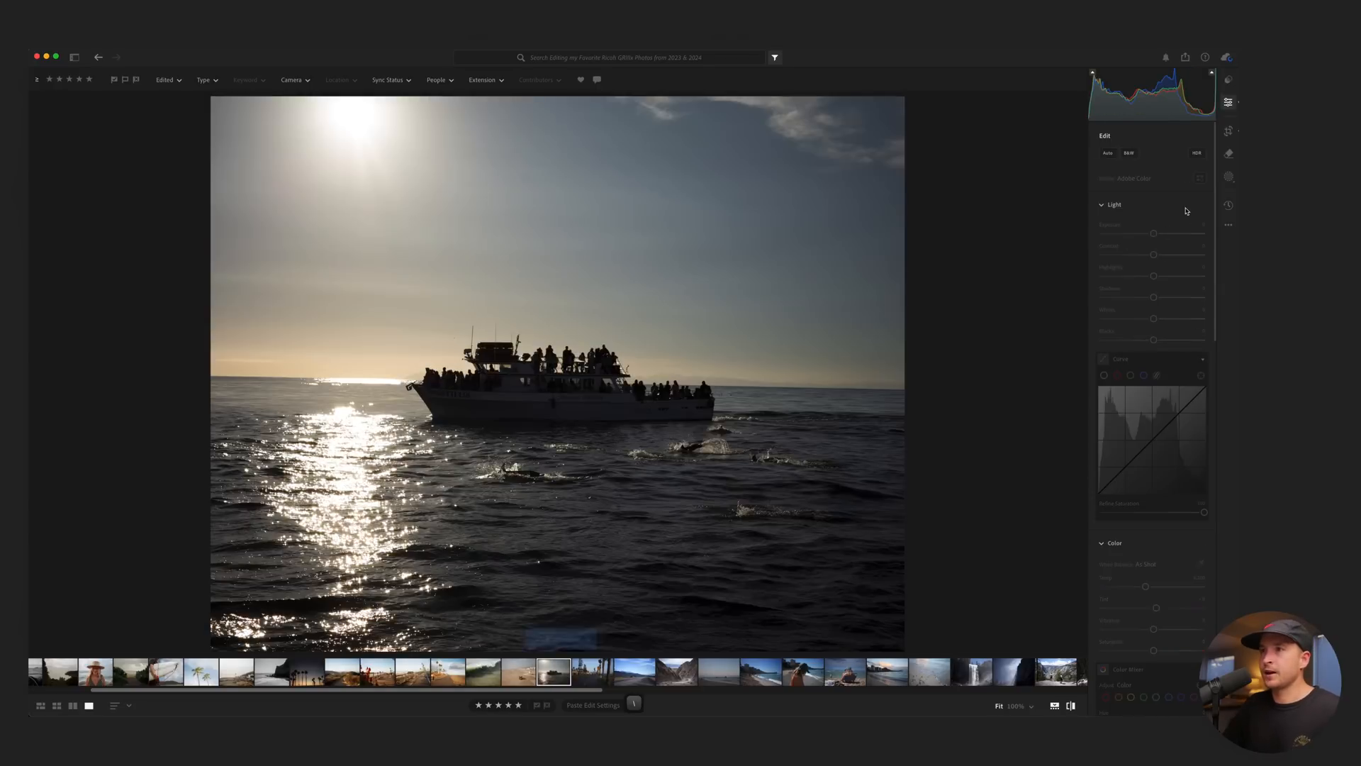
{"action": "key", "text": "backslash"}
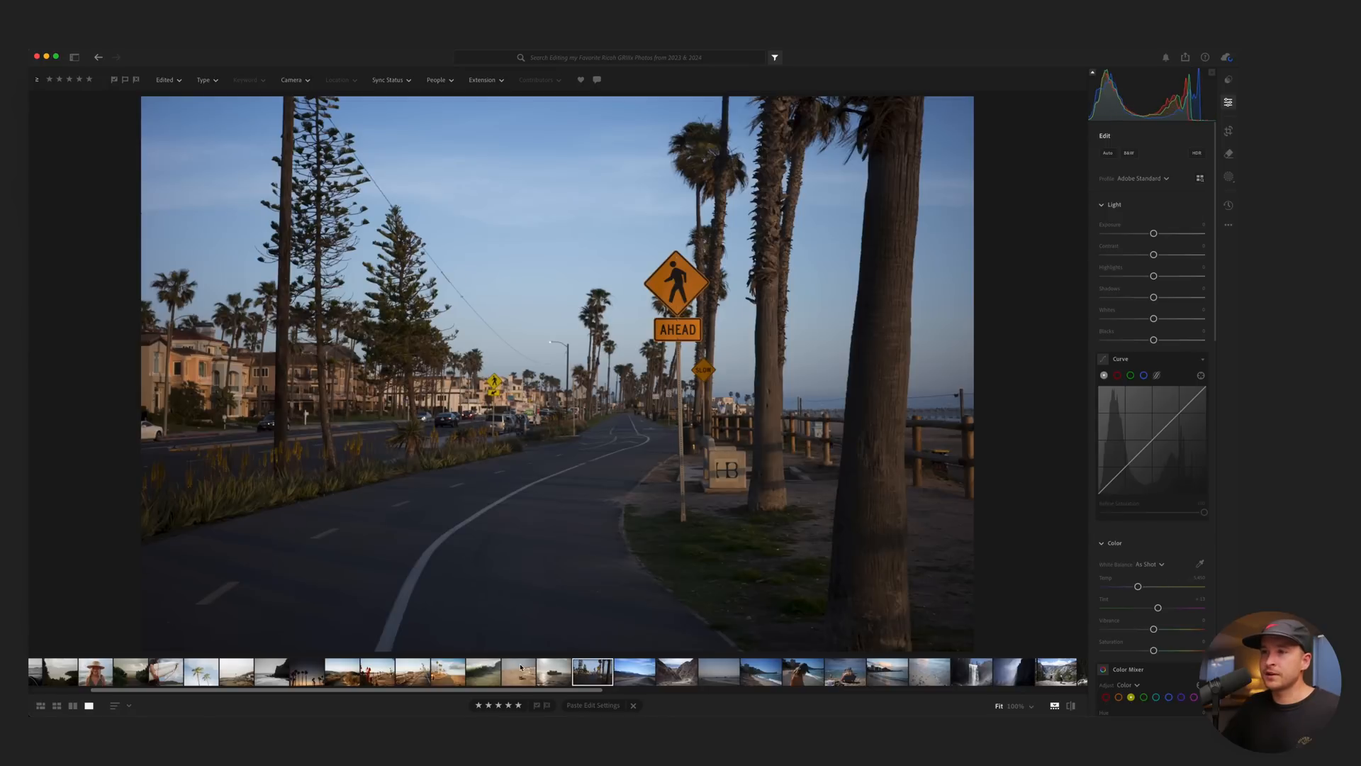
Copy the lifeguard truck beach photo's edit settings onto the palm-lined bike path photo and adjust its 5 x 4 crop.
{"action": "key", "text": "super+v"}
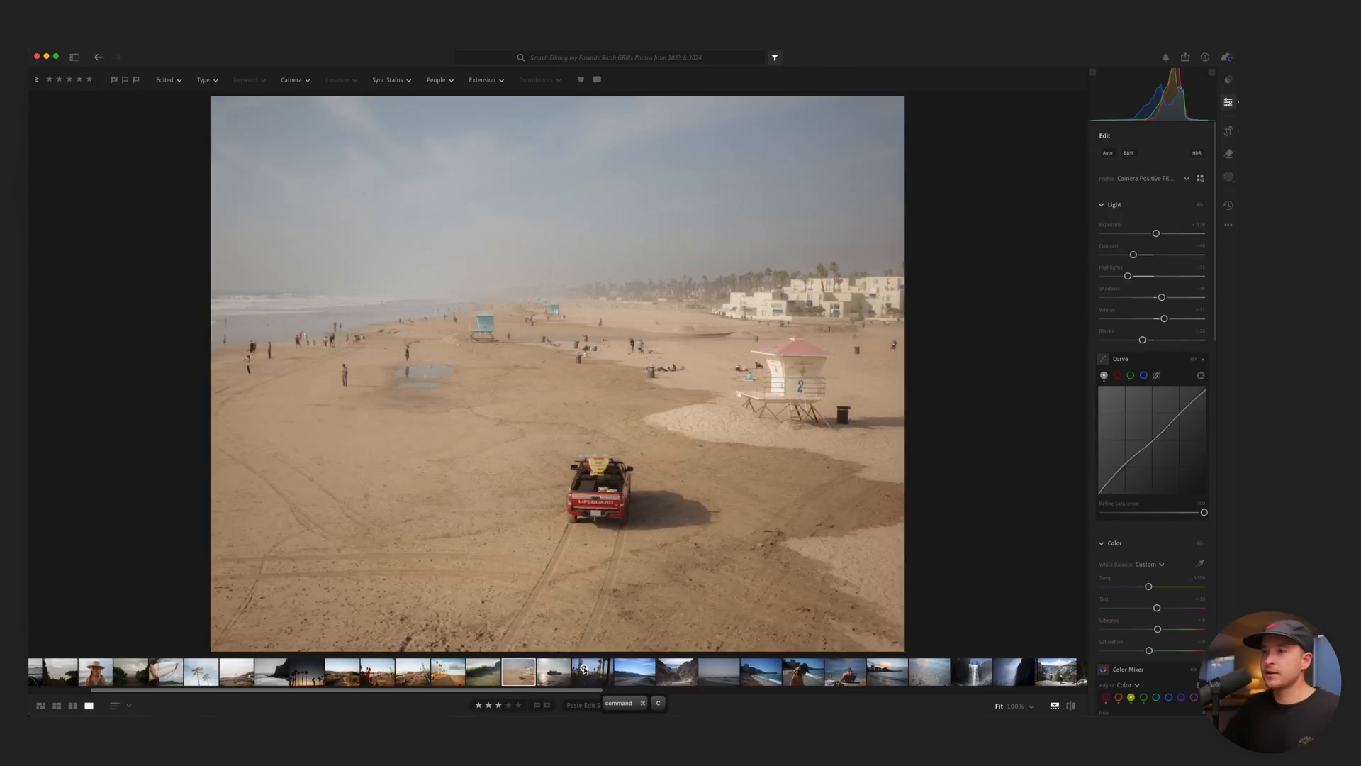
{"action": "key", "text": "c"}
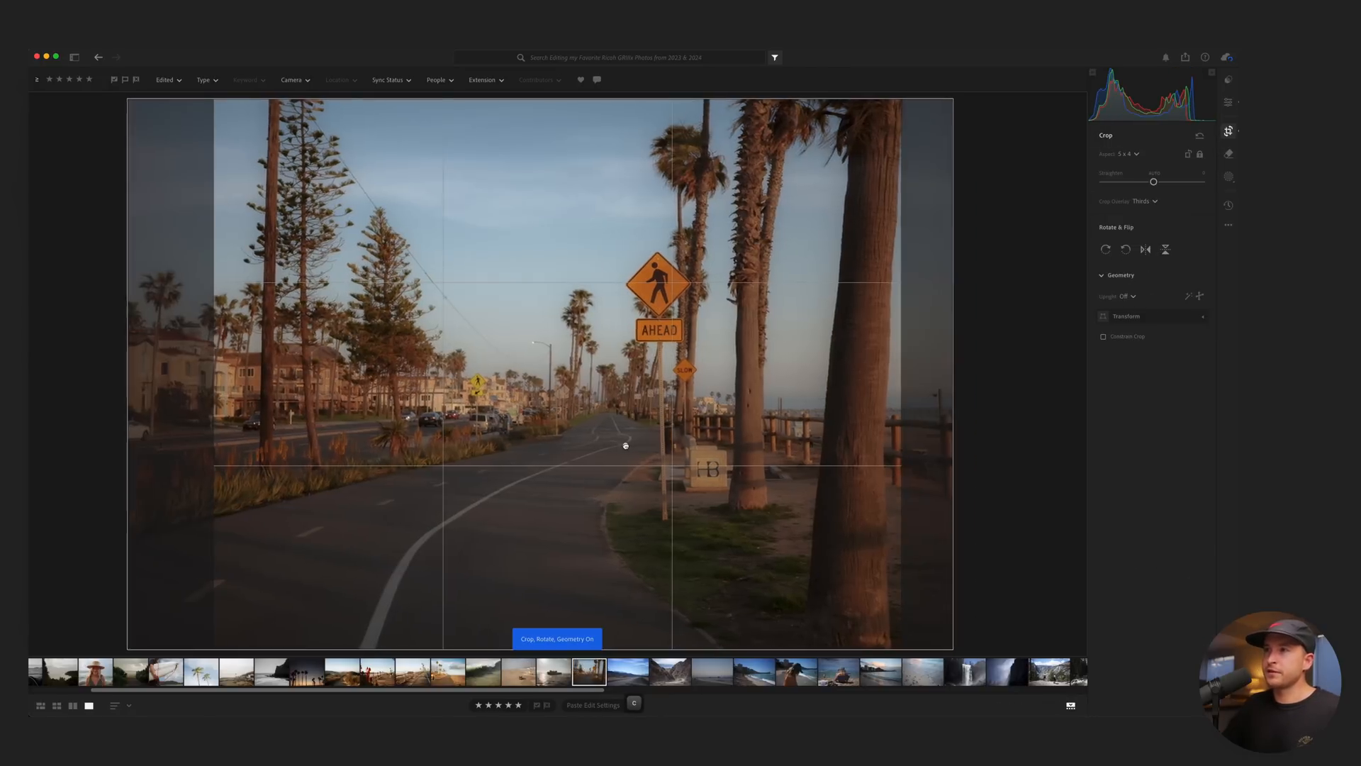
{"action": "key", "text": "Return"}
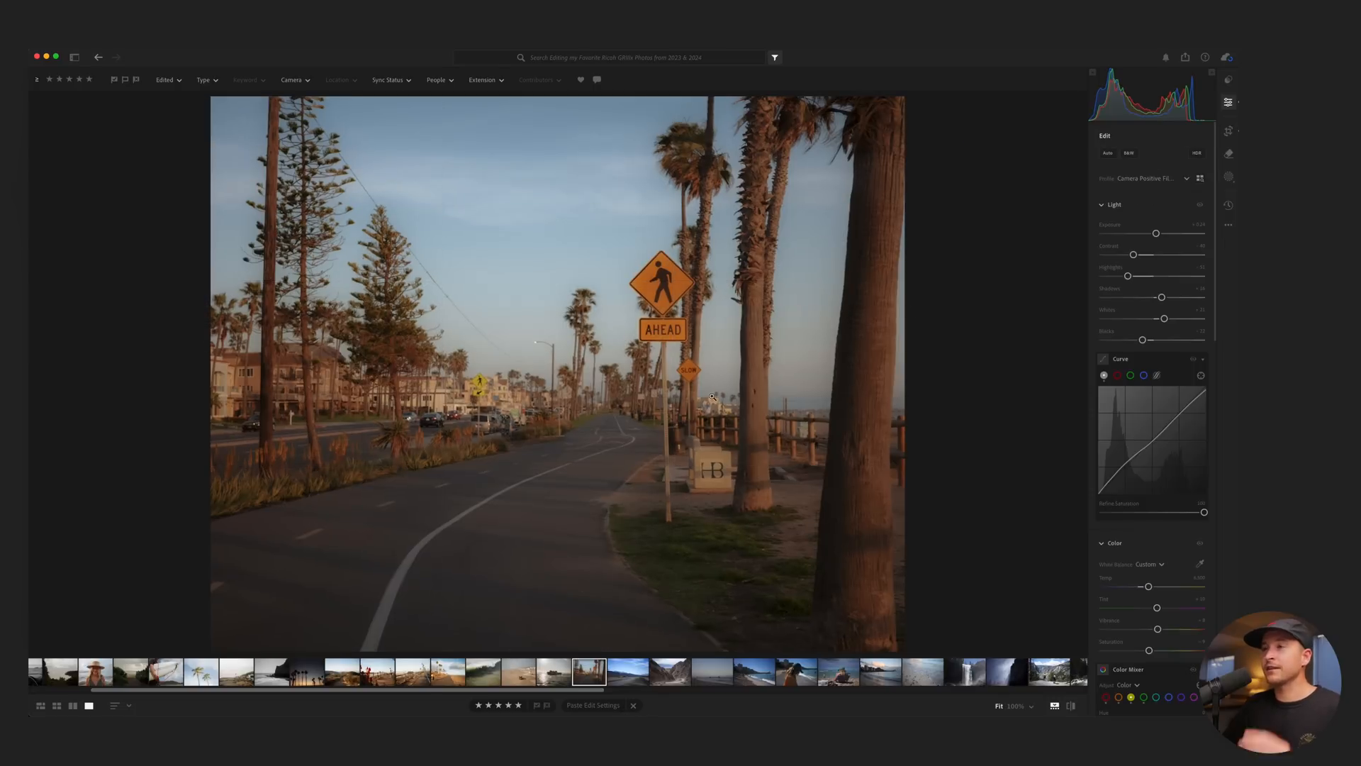
Brighten the palm-lined bike path photo and ease back its negative texture and clarity.
{"action": "mouse_move", "coordinate": [1150, 233]}
{"action": "left_mouse_down"}
{"action": "mouse_move", "coordinate": [1166, 233]}
{"action": "mouse_move", "coordinate": [1143, 255]}
{"action": "left_mouse_up"}
{"action": "scroll", "coordinate": [1134, 425], "scroll_direction": "down", "scroll_amount": 12}
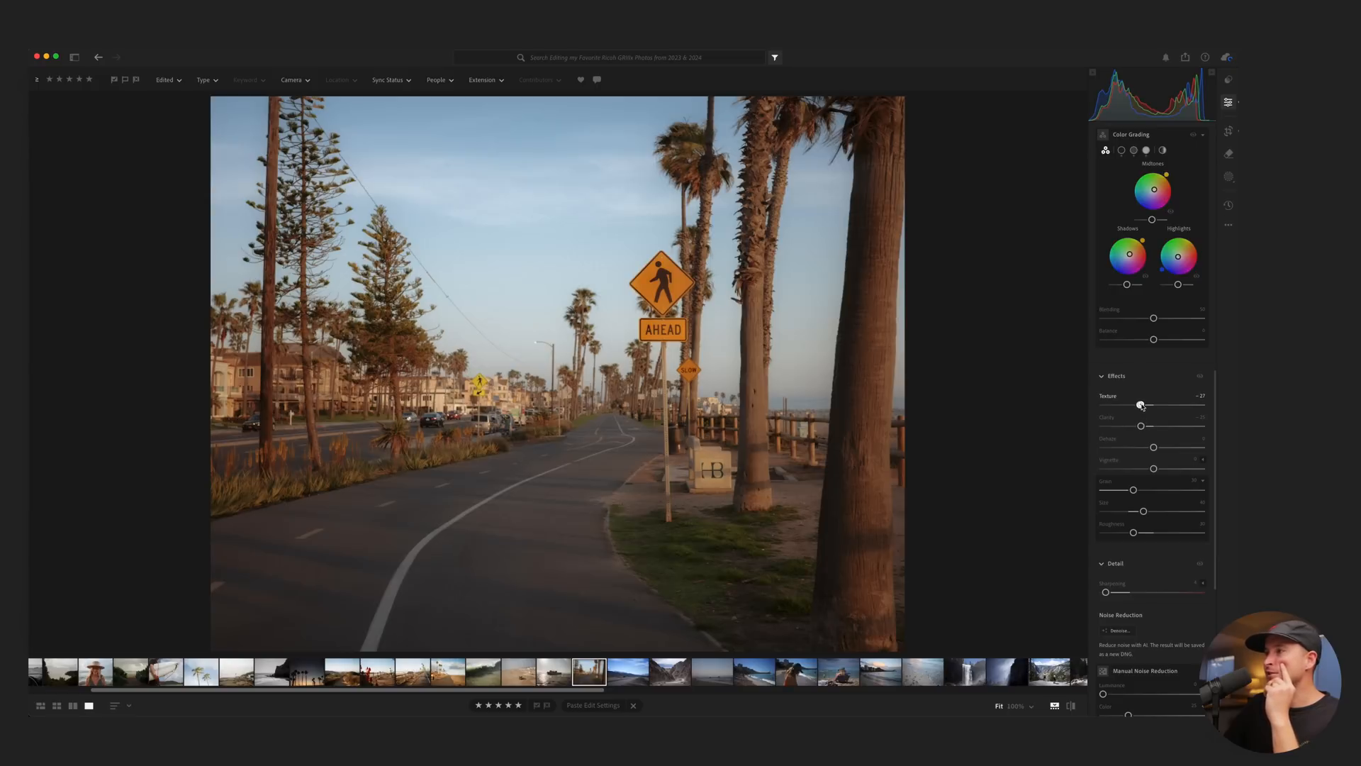
Compare the palm-lined bike path photo with its Effects adjustments off and on, at full view and at 100%.
{"action": "left_click", "coordinate": [1203, 377]}
{"action": "left_click", "coordinate": [1203, 377]}
{"action": "left_click", "coordinate": [1203, 377]}
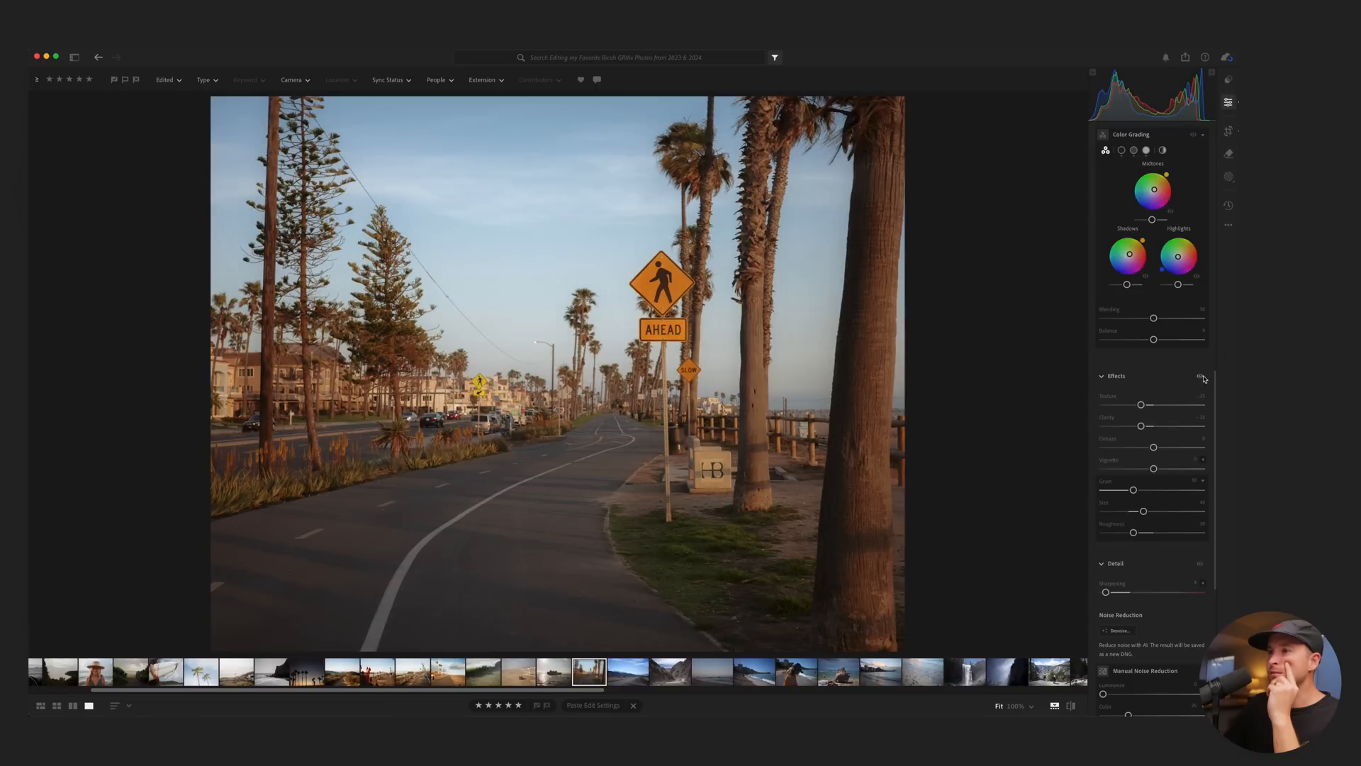
{"action": "left_click", "coordinate": [1203, 378]}
{"action": "left_click", "coordinate": [1203, 377]}
{"action": "left_click", "coordinate": [1203, 378]}
{"action": "left_click", "coordinate": [1203, 378]}
{"action": "left_click", "coordinate": [672, 294]}
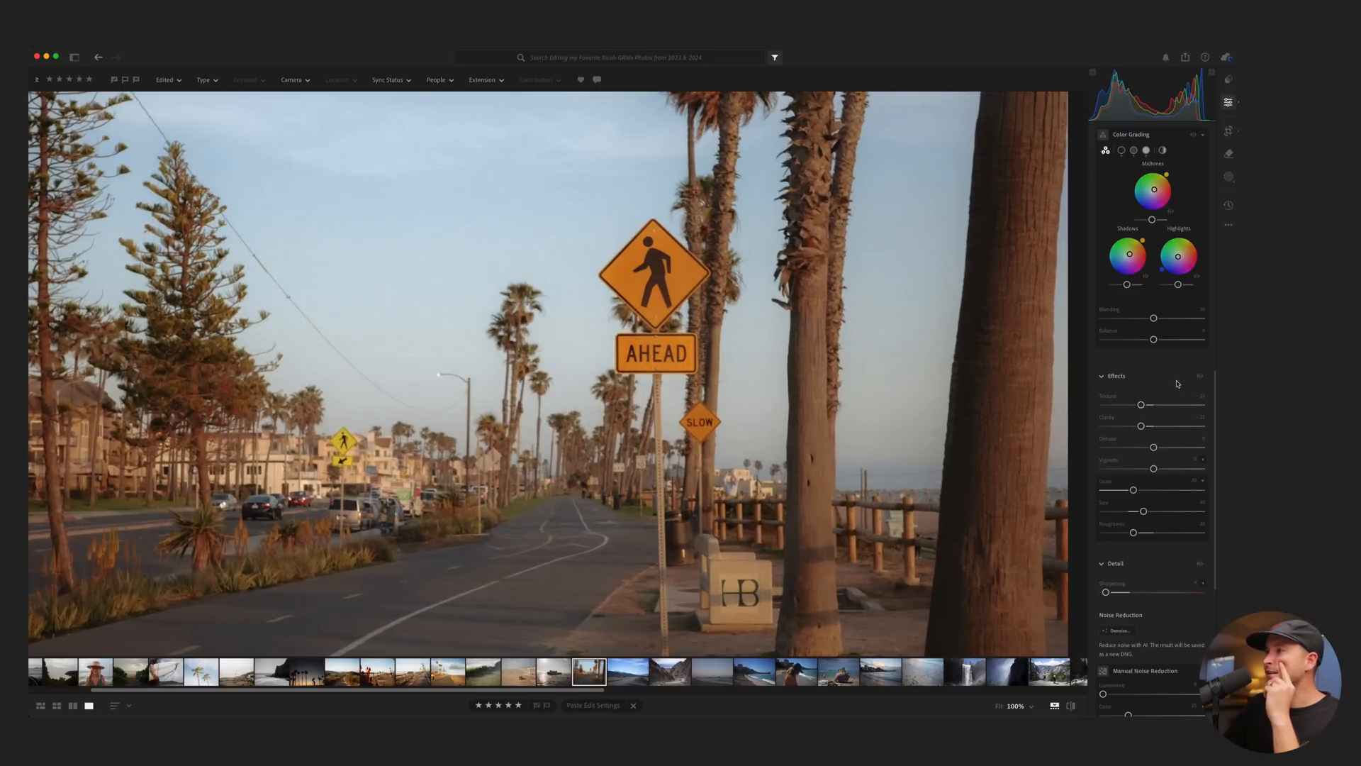
{"action": "left_click", "coordinate": [1203, 377]}
{"action": "left_click", "coordinate": [1203, 377]}
{"action": "left_click", "coordinate": [1203, 377]}
{"action": "left_click", "coordinate": [1203, 377]}
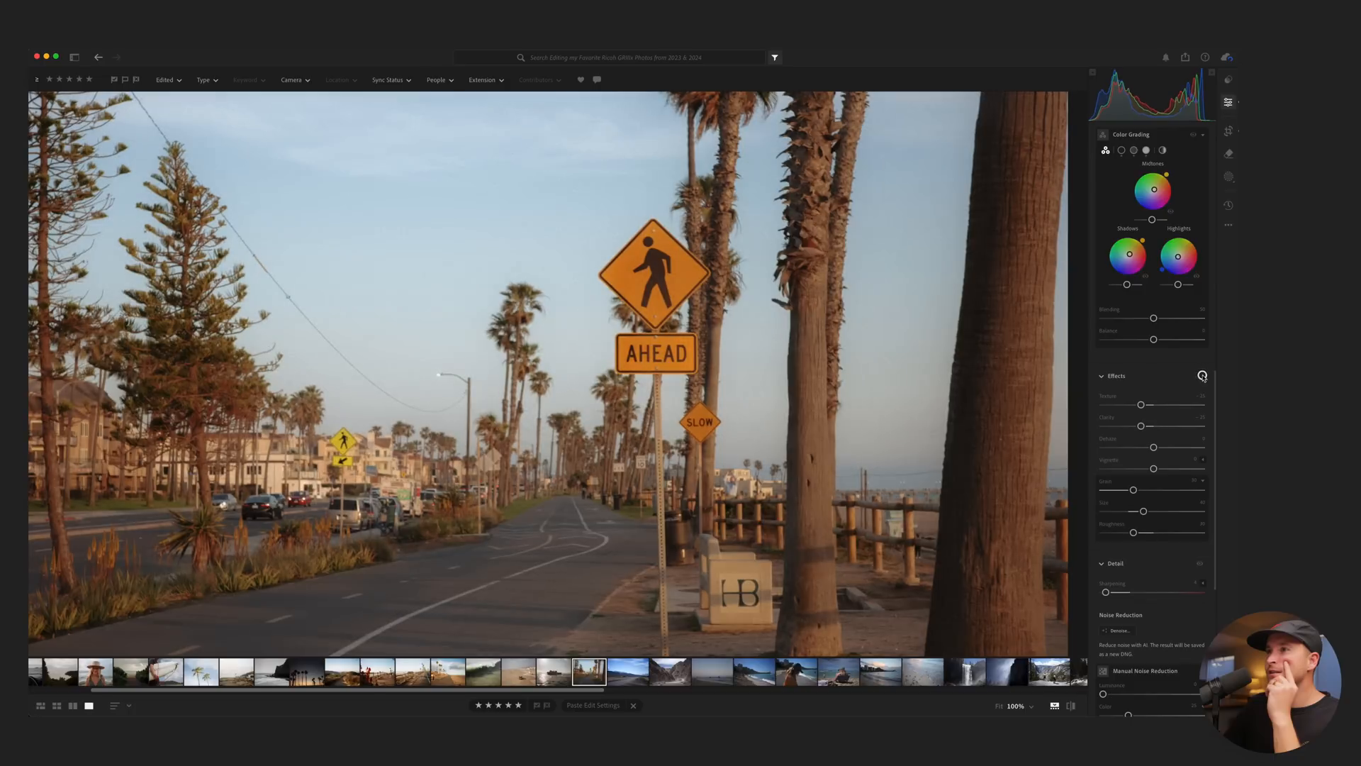
{"action": "key", "text": "space"}
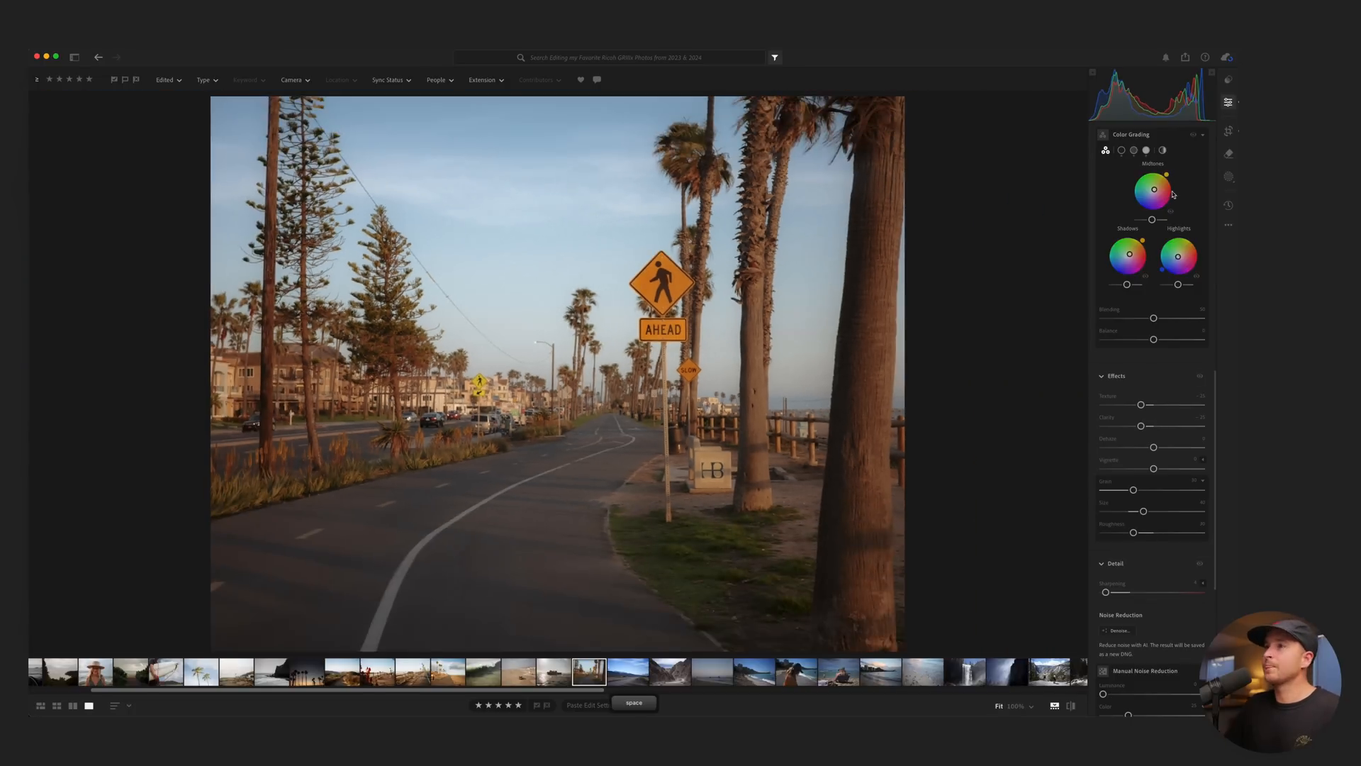
Copy the edit settings of the palm-lined path photo and paste them onto the desert highway photo.
{"action": "scroll", "coordinate": [1171, 198], "scroll_direction": "up", "scroll_amount": 10}
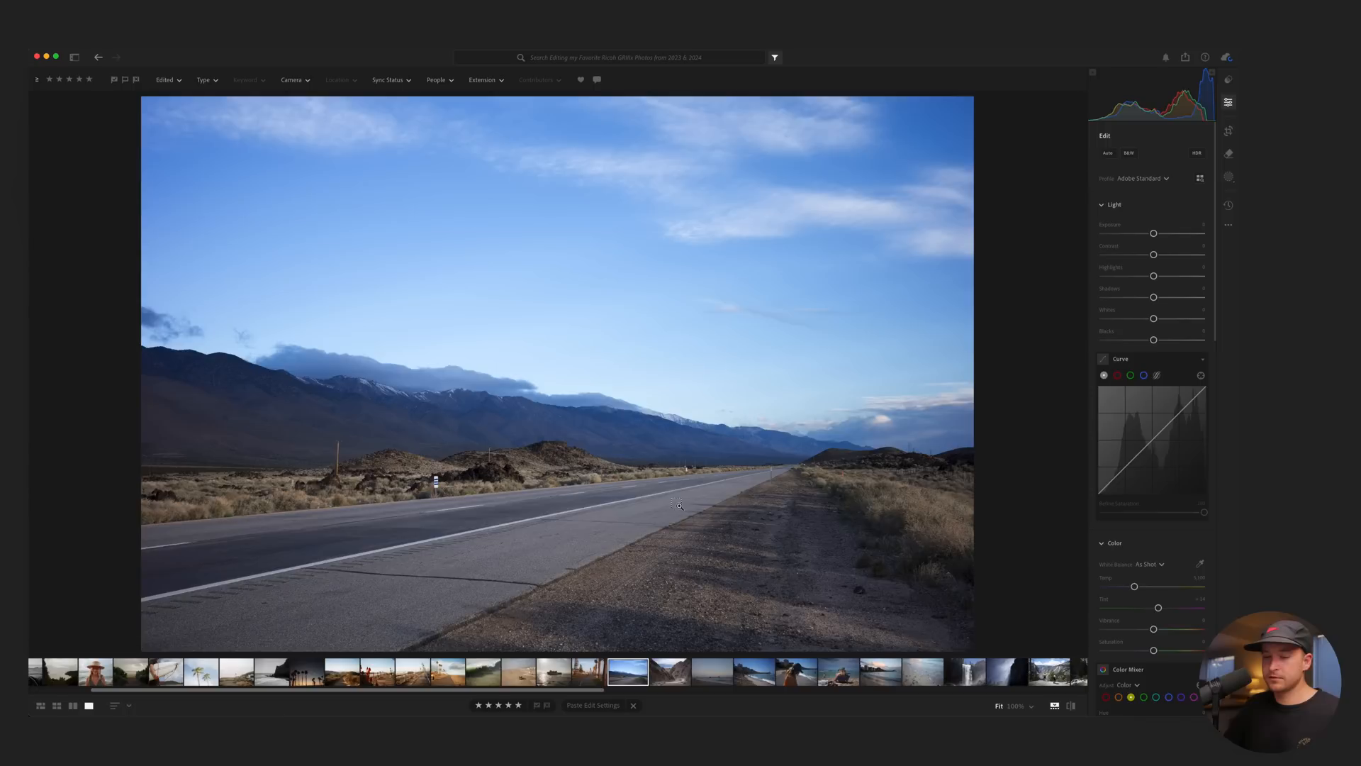
{"action": "left_click", "coordinate": [585, 675]}
{"action": "key", "text": "super+c"}
{"action": "left_click", "coordinate": [617, 678]}
{"action": "key", "text": "super+v"}
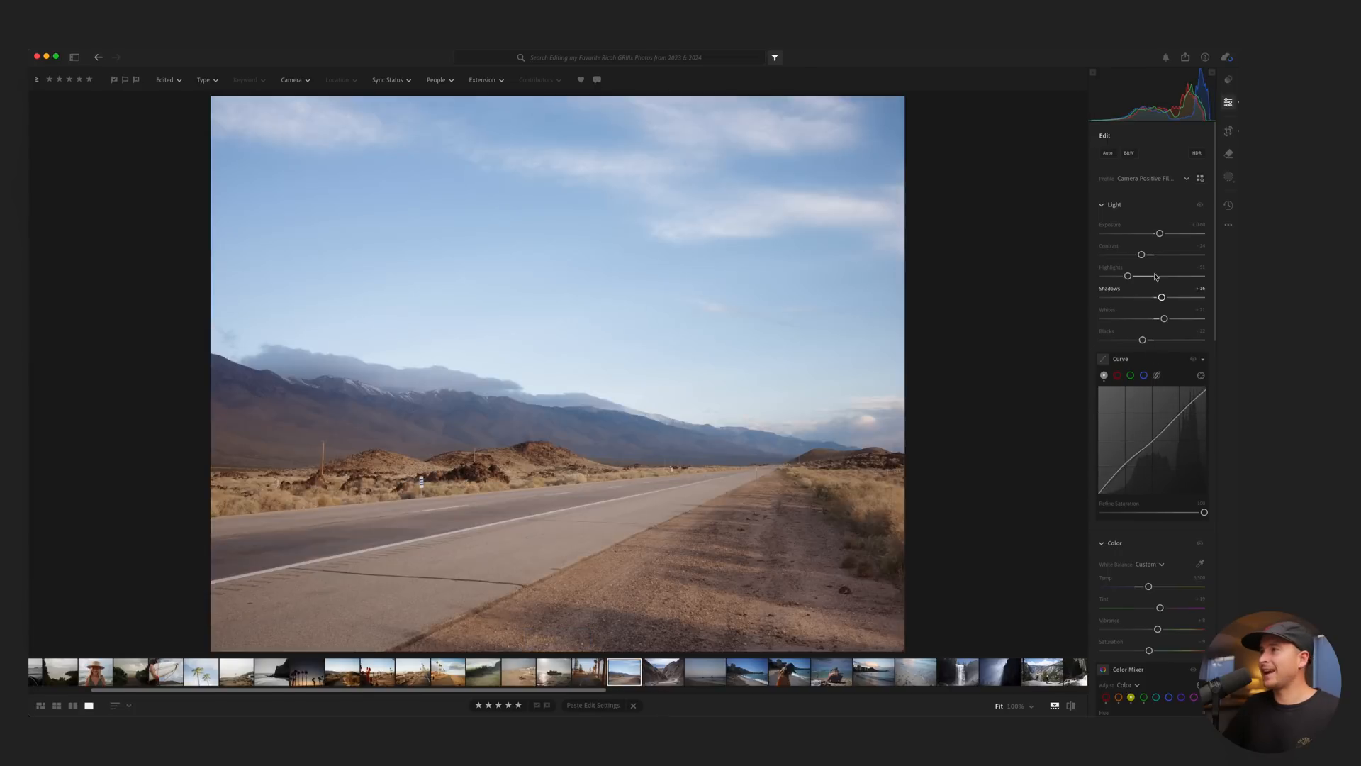
Lower the highway photo's exposure, contrast, highlights and shadows, raise Whites to +27, and warm its white balance temperature.
{"action": "mouse_move", "coordinate": [1142, 254]}
{"action": "left_mouse_down"}
{"action": "mouse_move", "coordinate": [1125, 255]}
{"action": "mouse_move", "coordinate": [1155, 232]}
{"action": "left_mouse_up"}
{"action": "mouse_move", "coordinate": [1128, 275]}
{"action": "left_mouse_down"}
{"action": "mouse_move", "coordinate": [1109, 275]}
{"action": "mouse_move", "coordinate": [1120, 276]}
{"action": "left_mouse_up"}
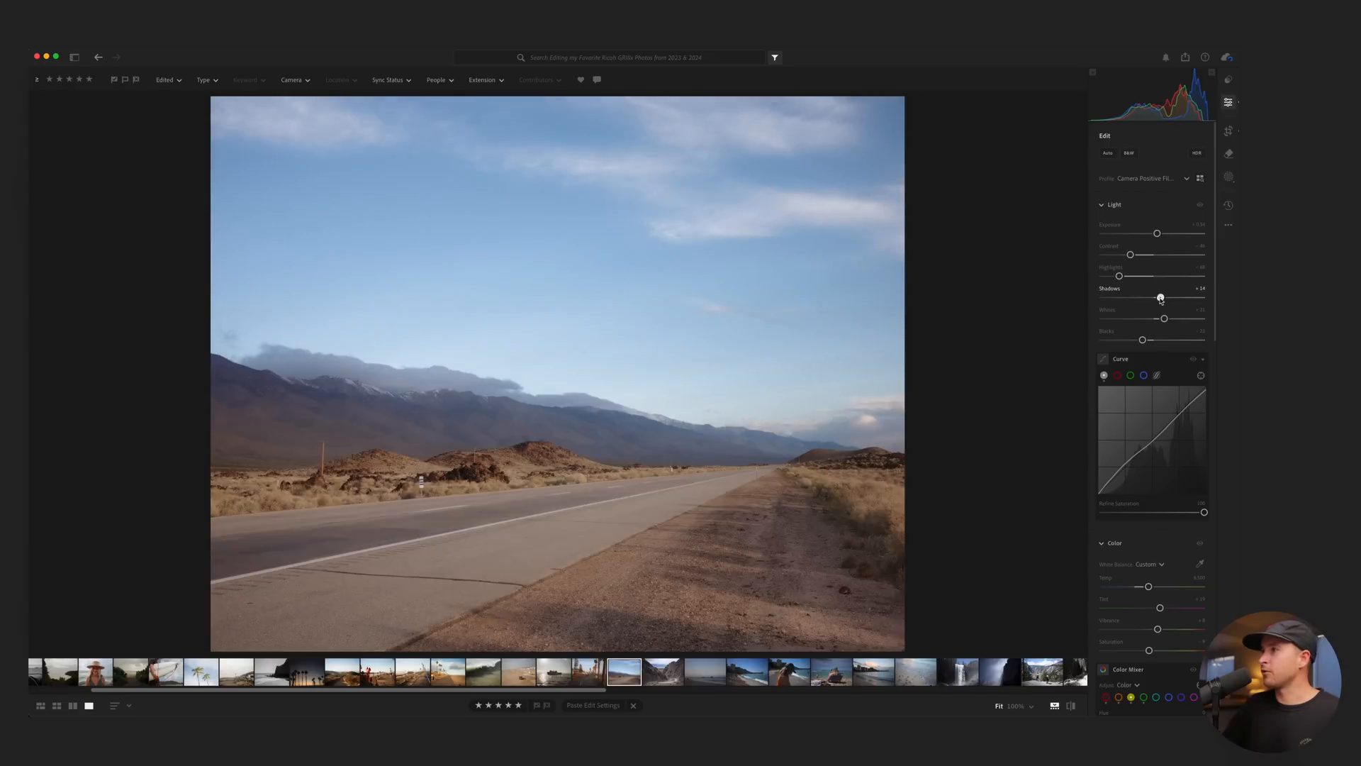
{"action": "left_click_drag", "start_coordinate": [1160, 299], "coordinate": [1166, 320]}
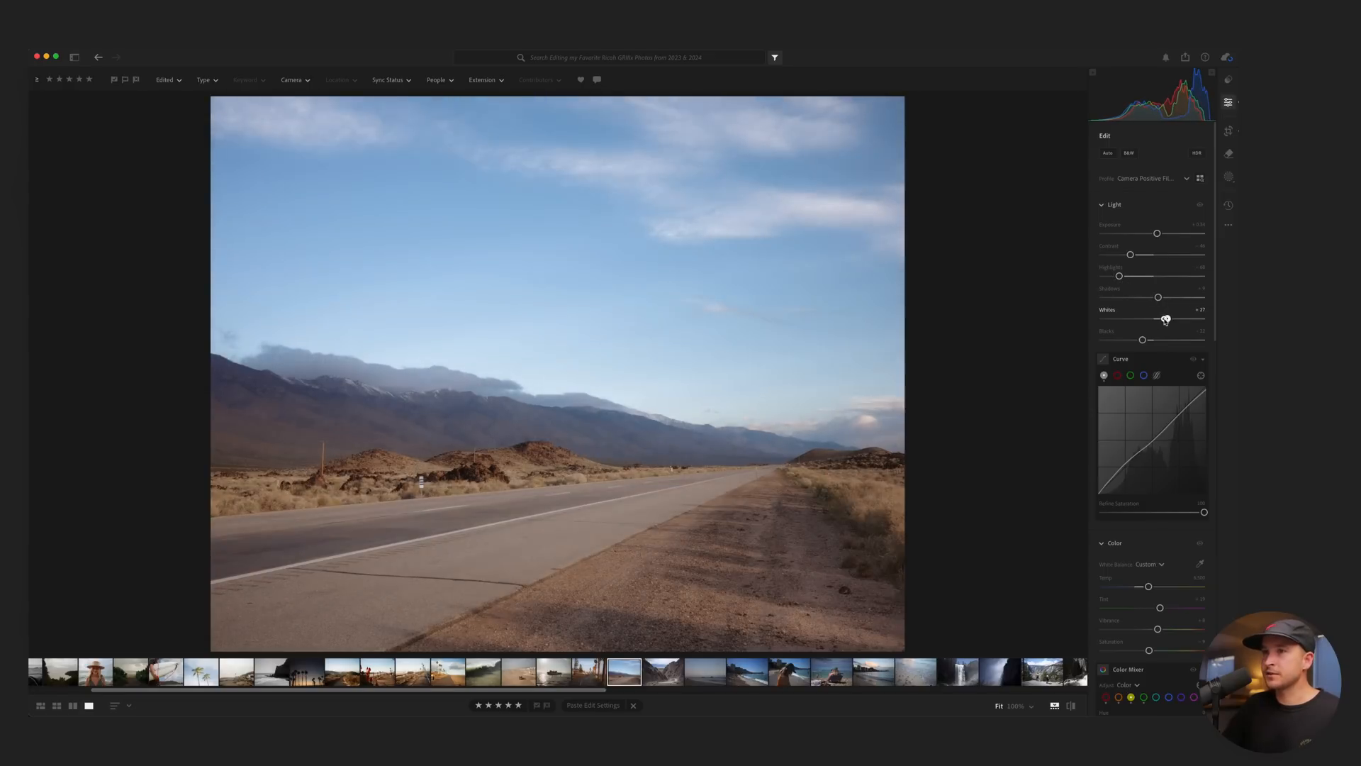
{"action": "left_click_drag", "start_coordinate": [1149, 586], "coordinate": [1154, 588]}
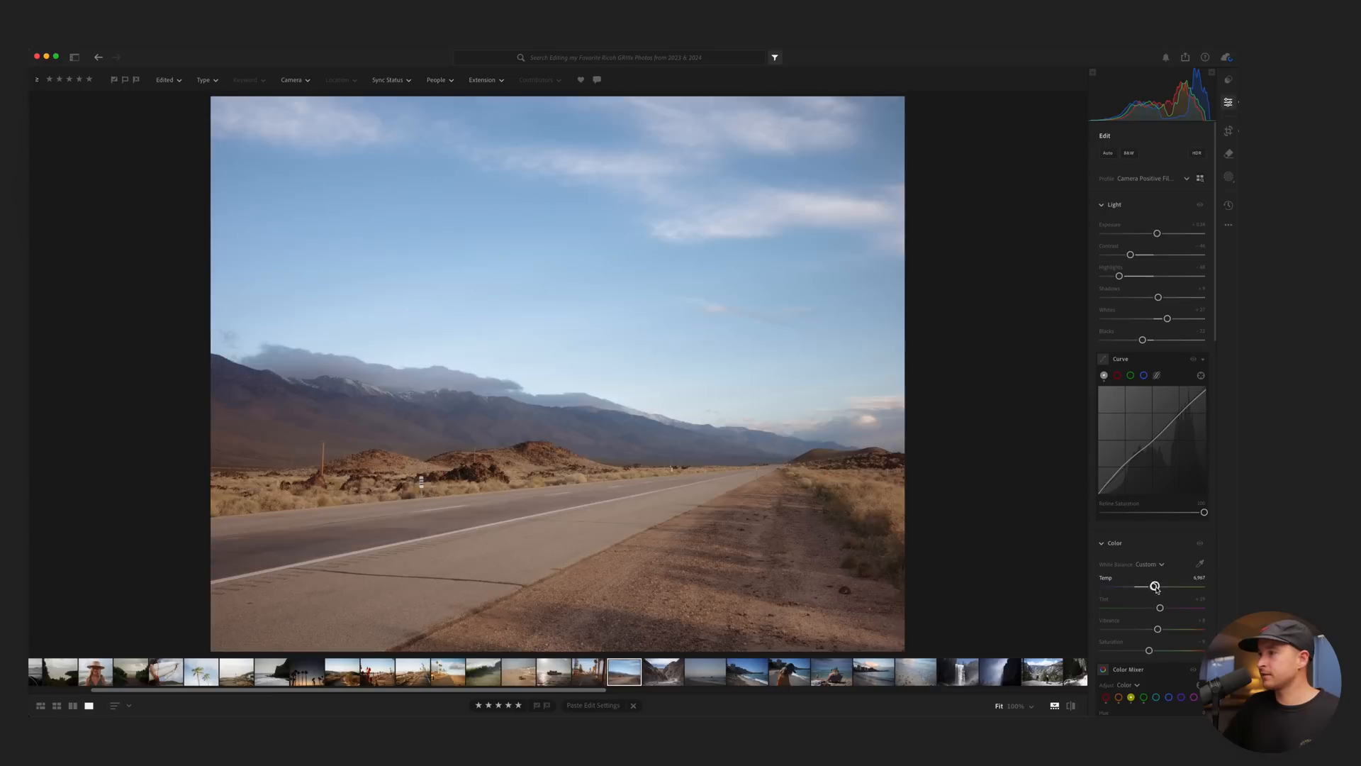
{"action": "key", "text": "i"}
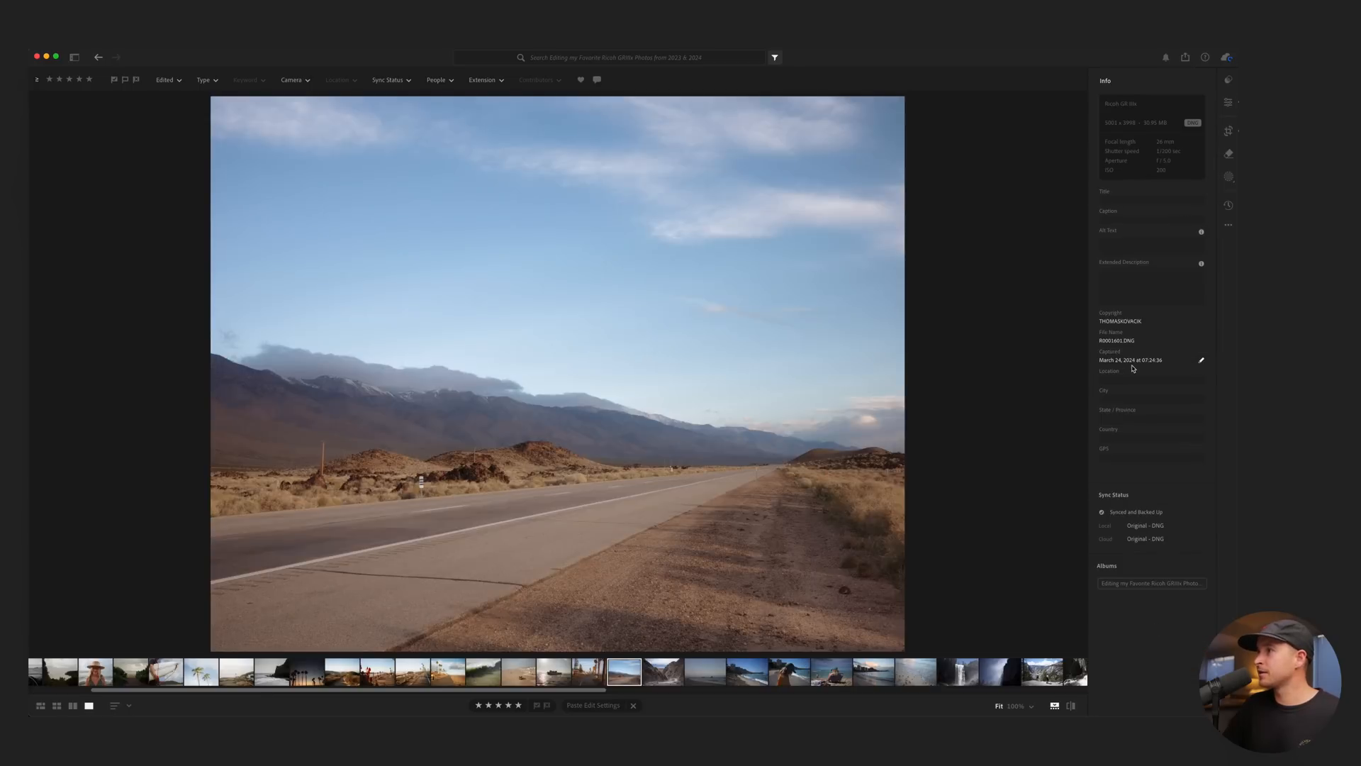
{"action": "key", "text": "e"}
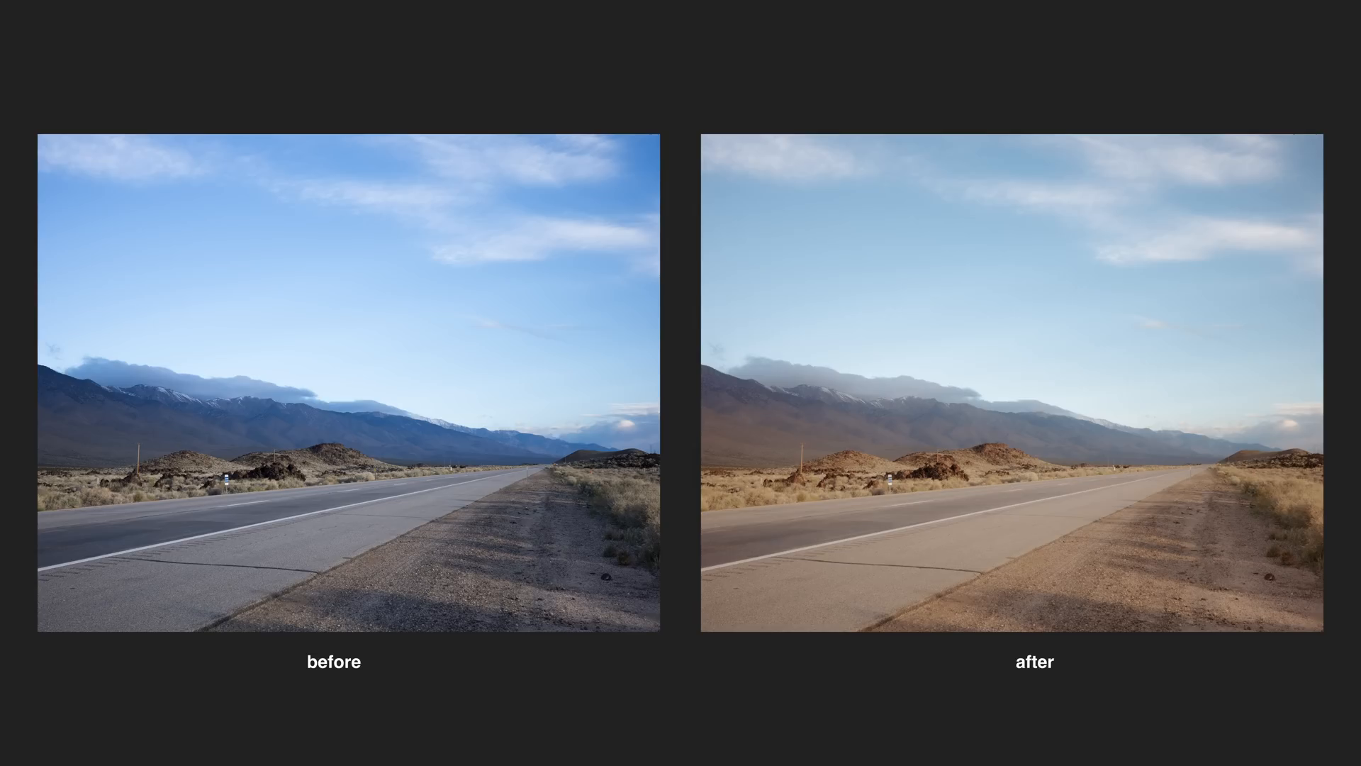
Paste the highway photo's edit settings onto the rocky canyon photo and reposition its crop to include more of the left side.
{"action": "key", "text": "super+c"}
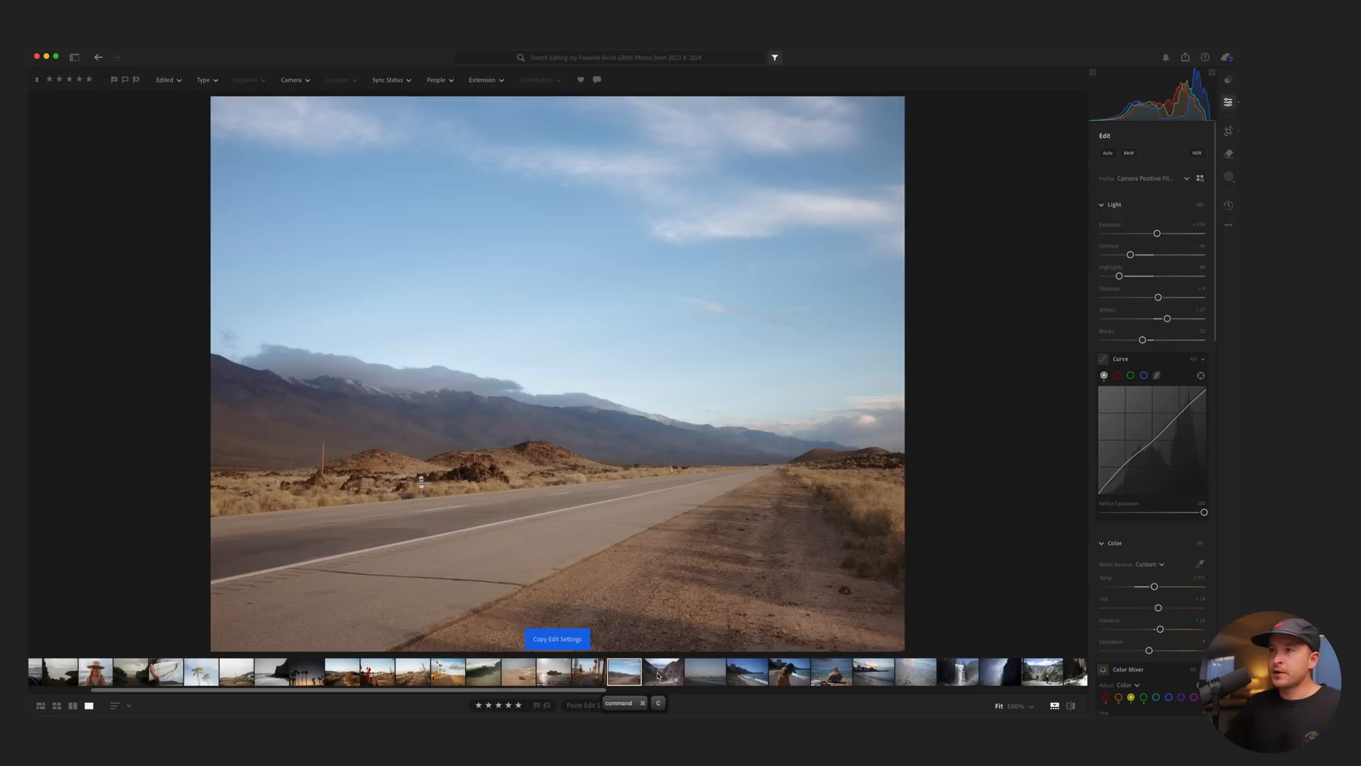
{"action": "left_click", "coordinate": [658, 674]}
{"action": "key", "text": "super+v"}
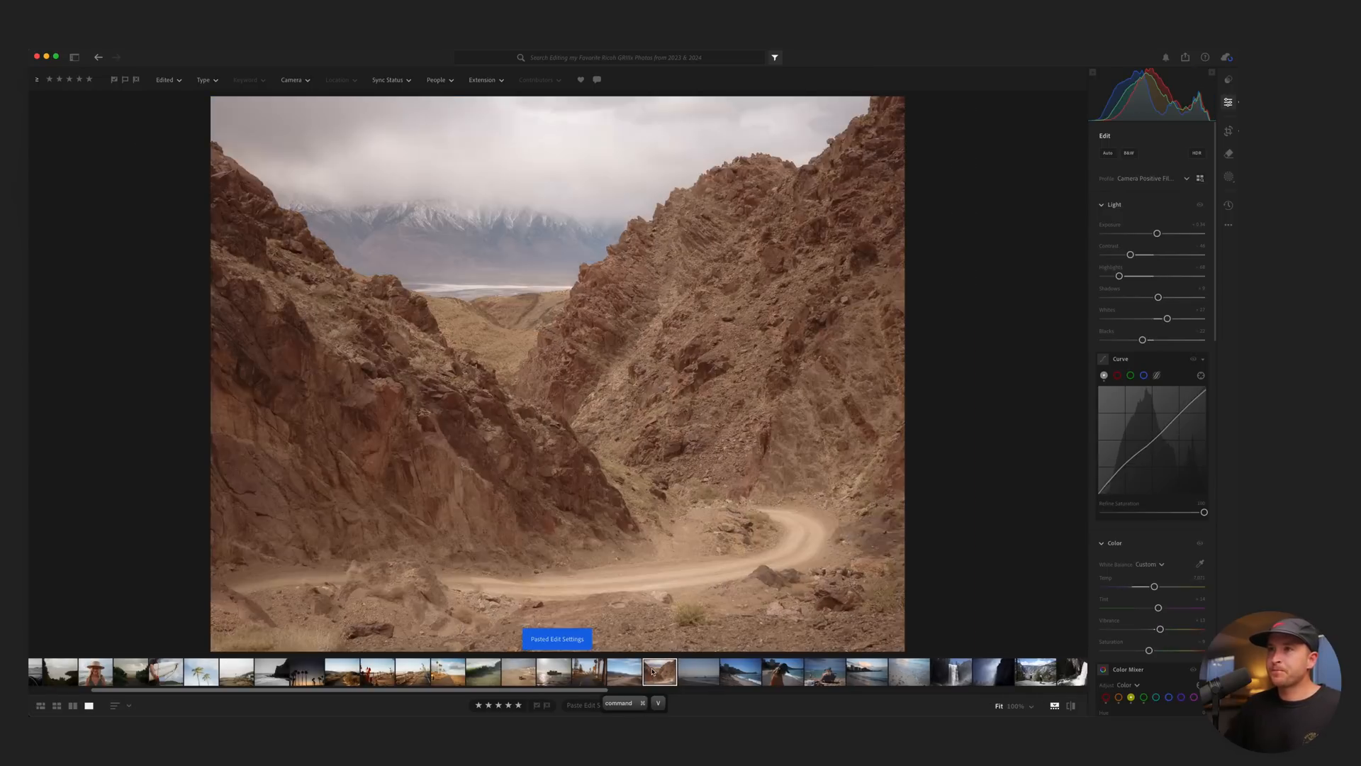
{"action": "key", "text": "c"}
{"action": "left_click_drag", "start_coordinate": [587, 487], "coordinate": [620, 480]}
{"action": "key", "text": "Return"}
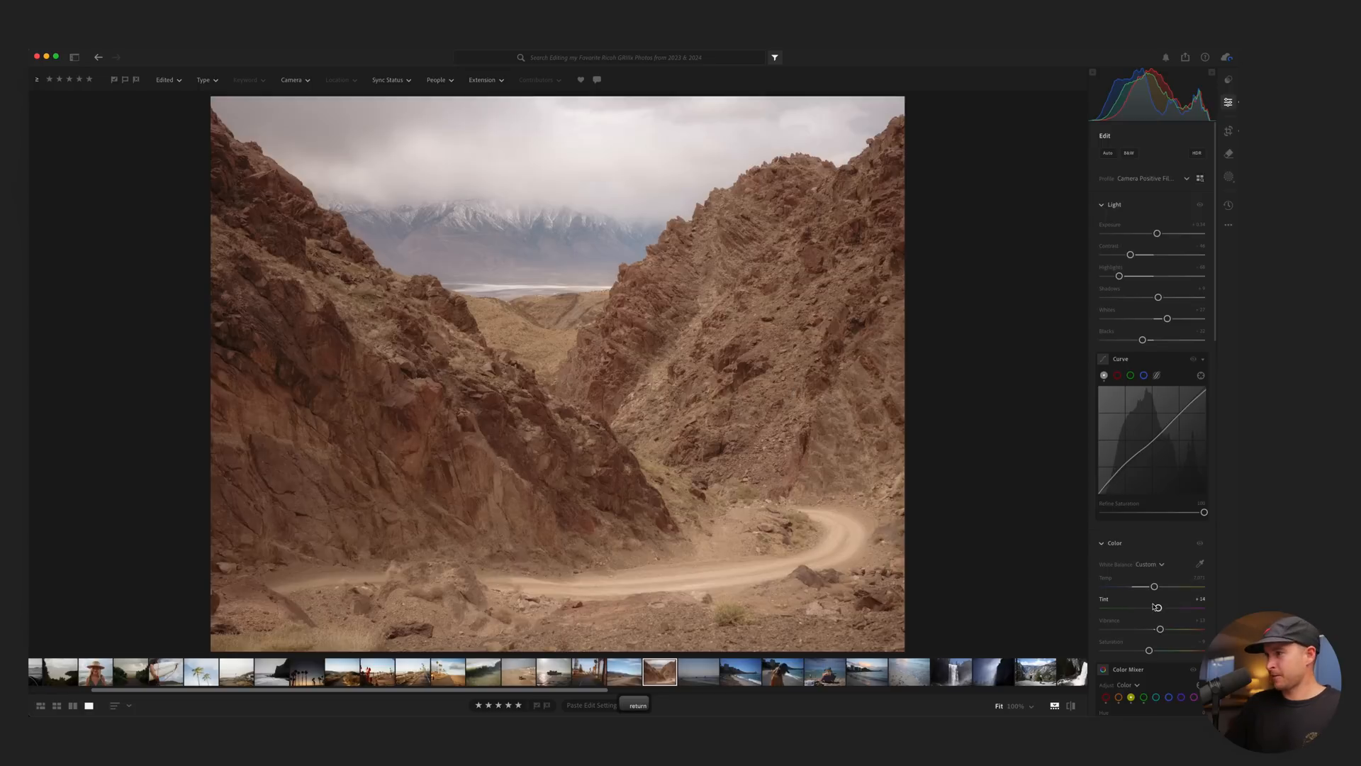
Cool the canyon photo's white balance by setting the temperature to 5500.
{"action": "left_click_drag", "start_coordinate": [1152, 586], "coordinate": [1139, 587]}
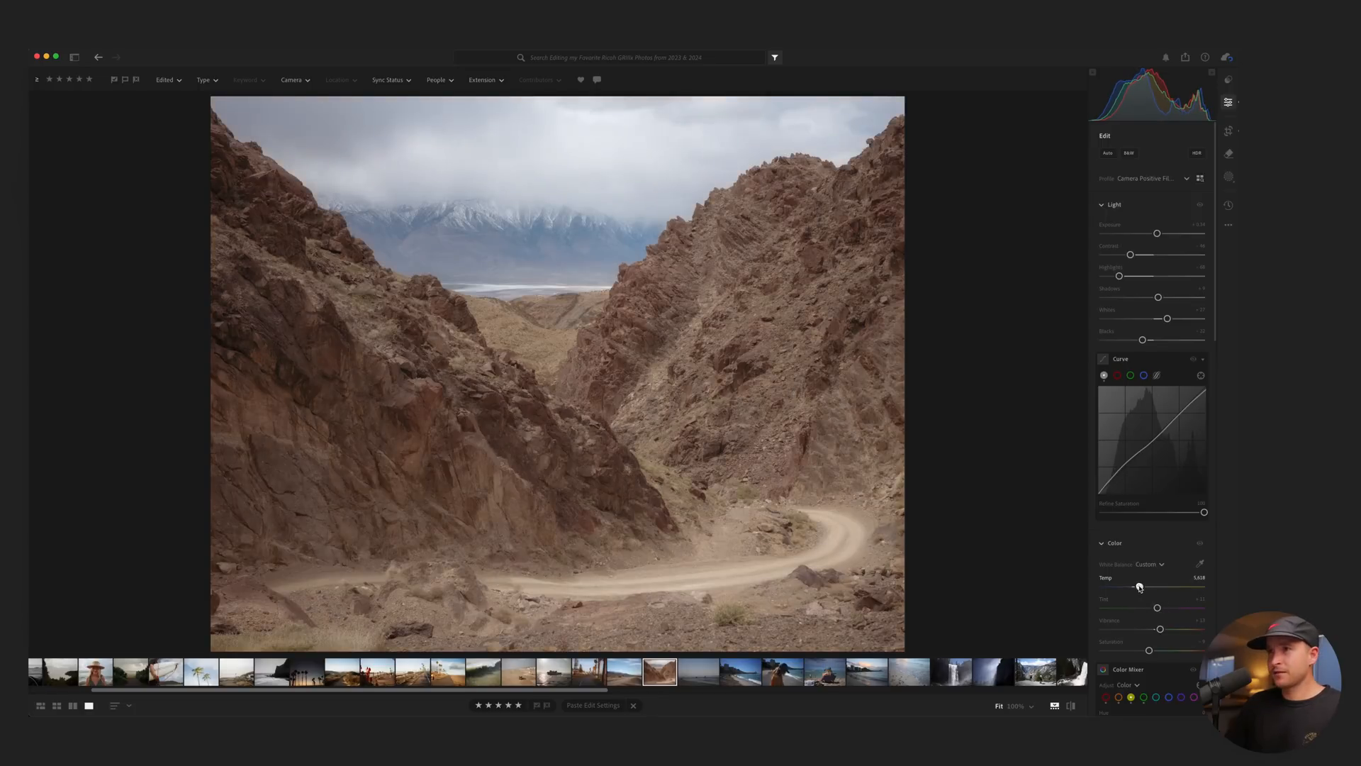
{"action": "left_click", "coordinate": [1199, 579]}
{"action": "type", "text": "5500"}
{"action": "key", "text": "Return"}
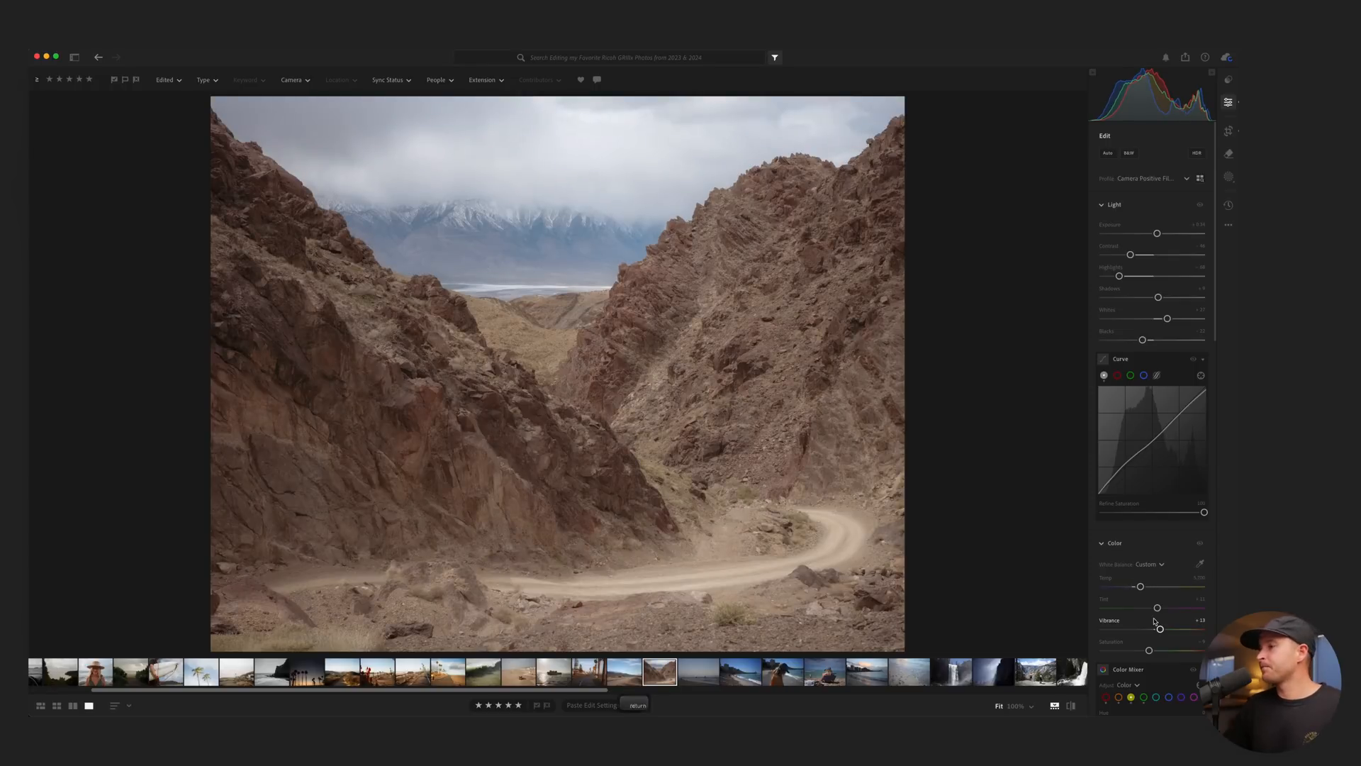
Raise the canyon photo's contrast and lower its shadows and highlights.
{"action": "left_click_drag", "start_coordinate": [1132, 256], "coordinate": [1147, 255]}
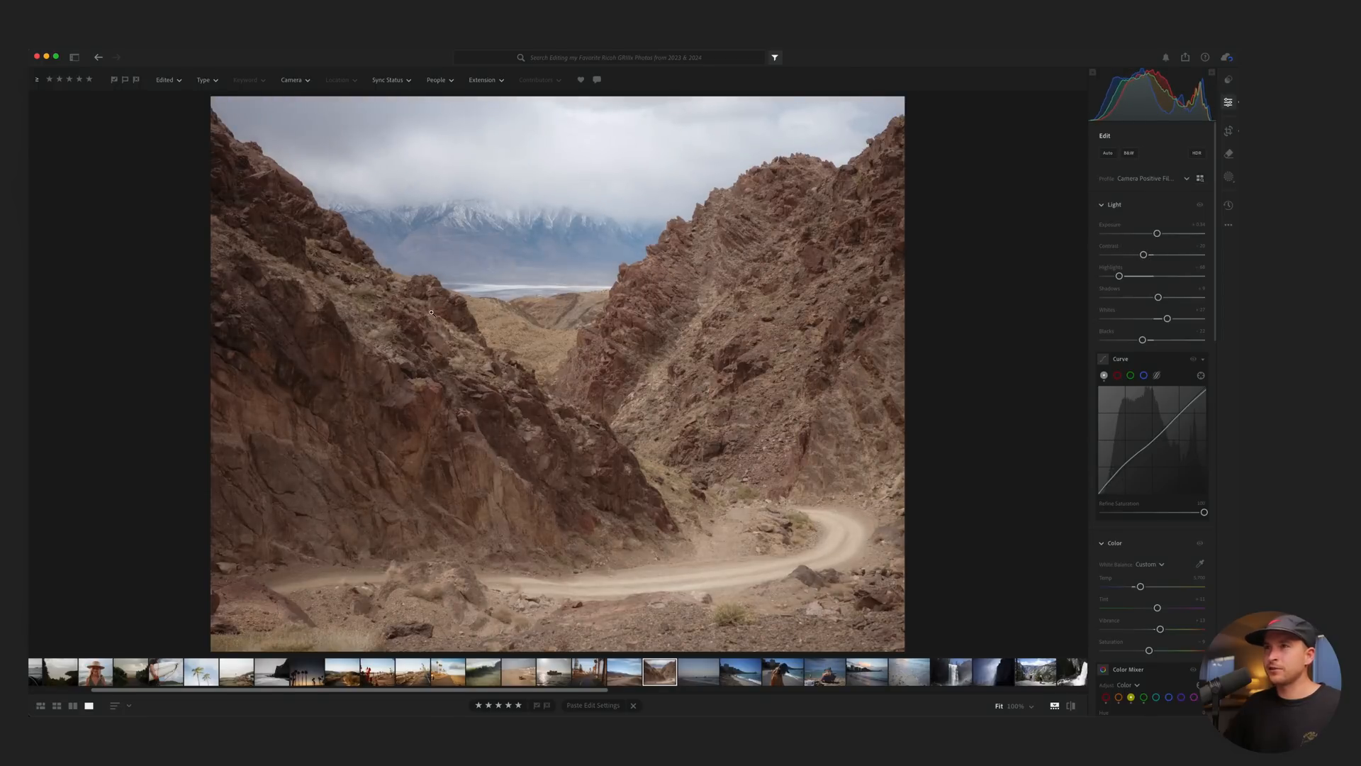
{"action": "left_click_drag", "start_coordinate": [1158, 297], "coordinate": [1148, 298]}
{"action": "scroll", "coordinate": [1147, 298], "scroll_direction": "down", "scroll_amount": 2}
{"action": "mouse_move", "coordinate": [1118, 252]}
{"action": "left_mouse_down"}
{"action": "mouse_move", "coordinate": [1133, 250]}
{"action": "mouse_move", "coordinate": [1111, 252]}
{"action": "left_mouse_up"}
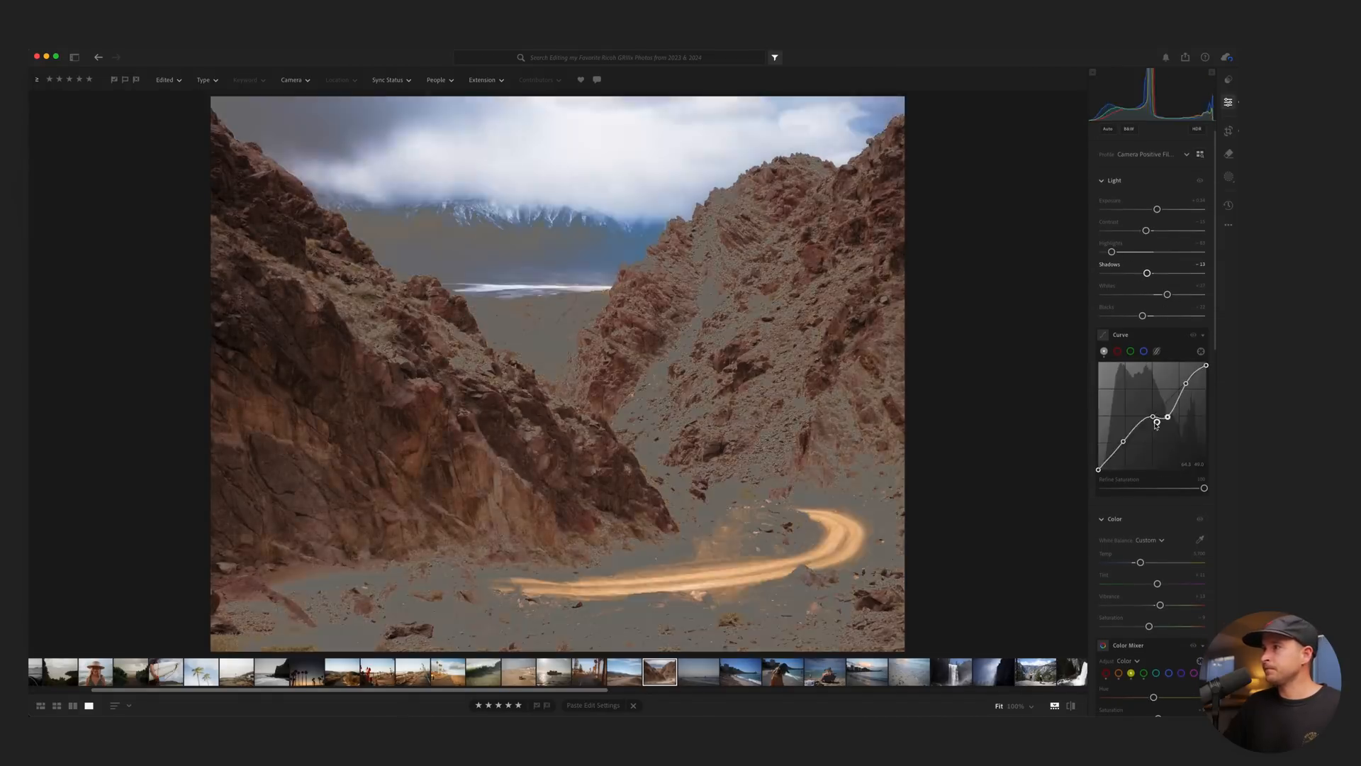
Reshape the canyon photo's point curve by darkening the lower tones, lifting the upper tones and lowering the white point.
{"action": "left_click_drag", "start_coordinate": [1153, 418], "coordinate": [1123, 443]}
{"action": "key", "text": "super+z"}
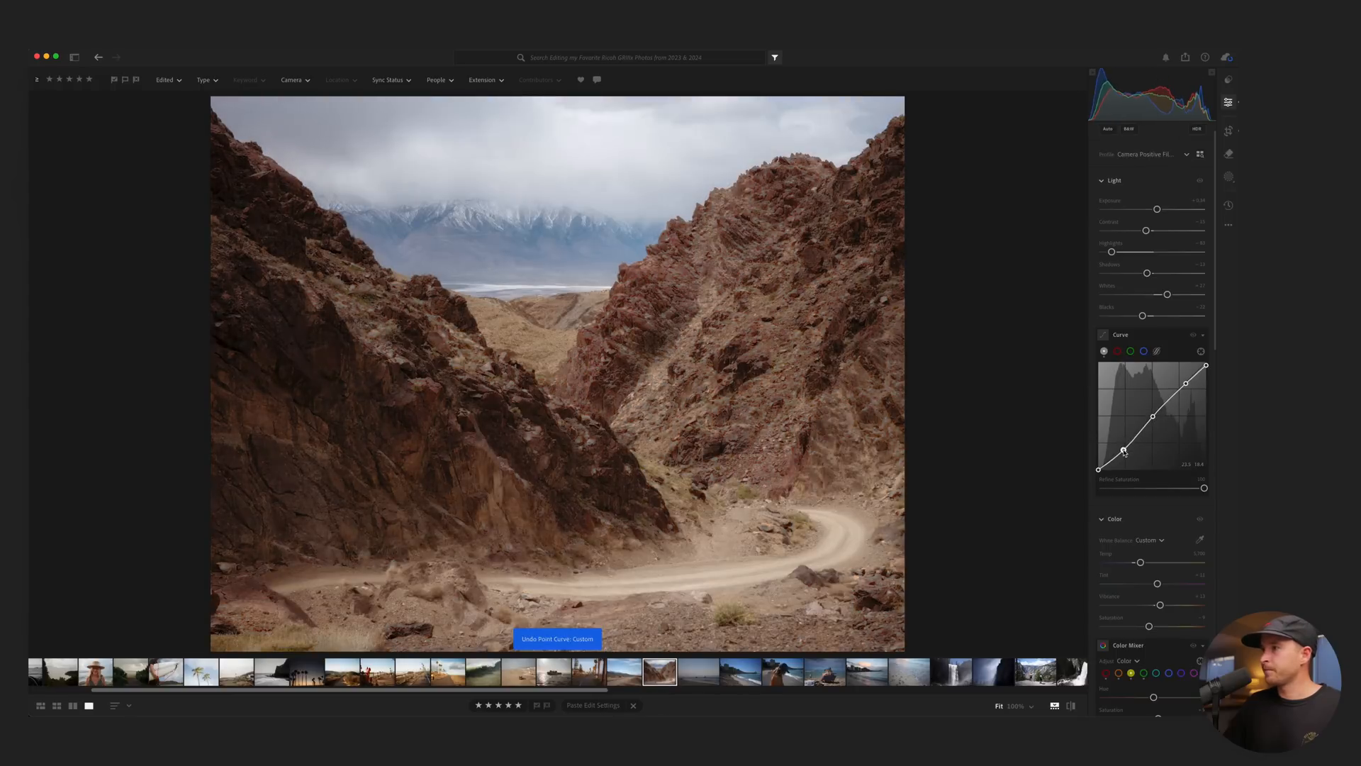
{"action": "left_click_drag", "start_coordinate": [1152, 417], "coordinate": [1206, 370]}
{"action": "left_click_drag", "start_coordinate": [1123, 444], "coordinate": [1207, 359]}
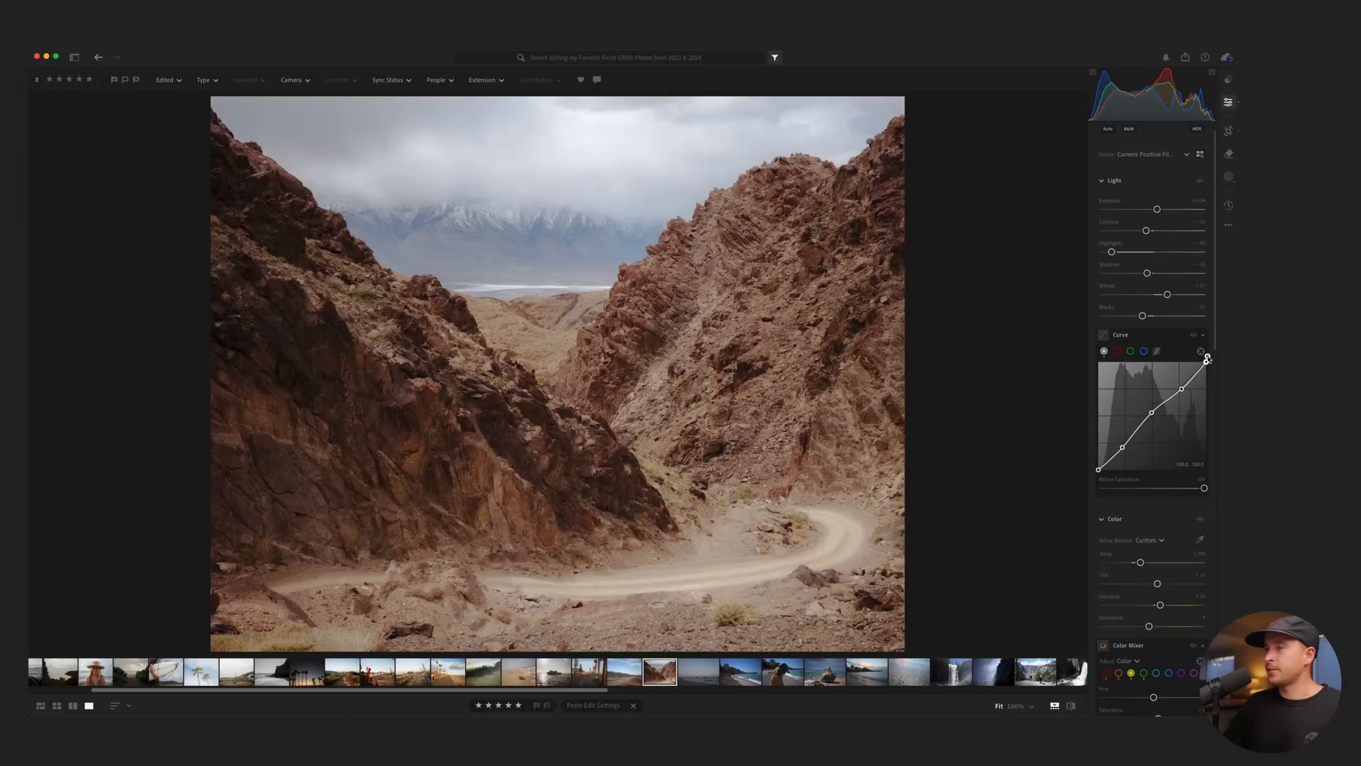
{"action": "left_click_drag", "start_coordinate": [1207, 359], "coordinate": [1183, 387]}
{"action": "scroll", "coordinate": [1183, 389], "scroll_direction": "down", "scroll_amount": 1}
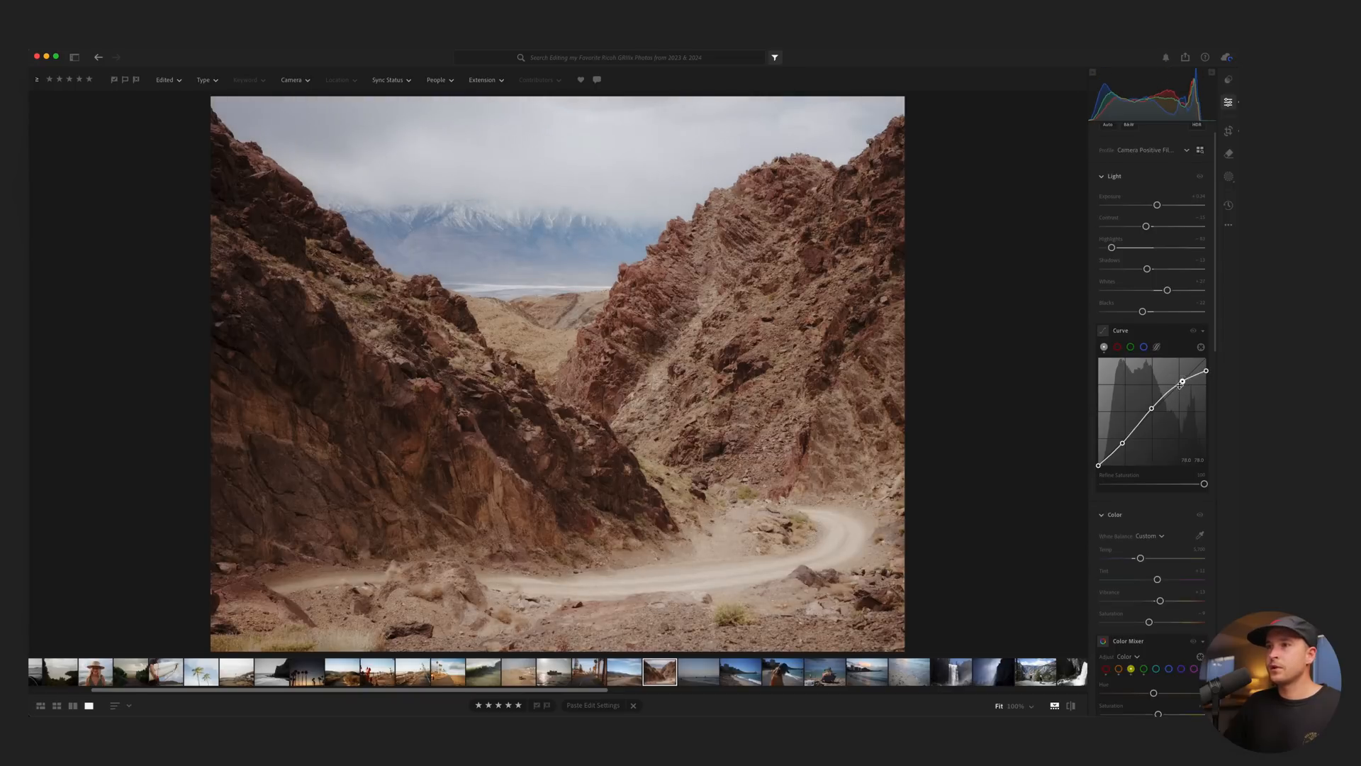
Color-grade the canyon photo with yellow highlights, teal shadows and warm orange midtones, and compare it with the original.
{"action": "scroll", "coordinate": [1160, 496], "scroll_direction": "down", "scroll_amount": 6}
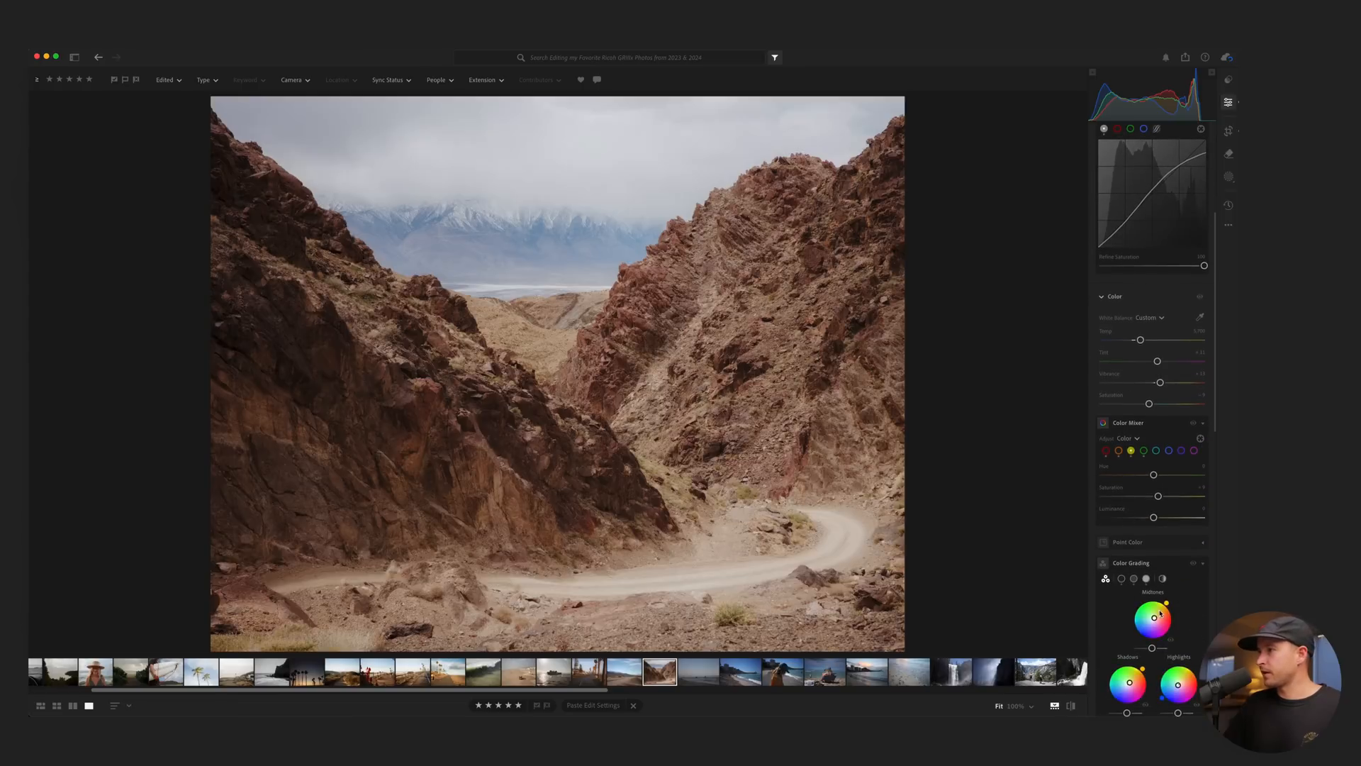
{"action": "scroll", "coordinate": [1155, 621], "scroll_direction": "down", "scroll_amount": 2}
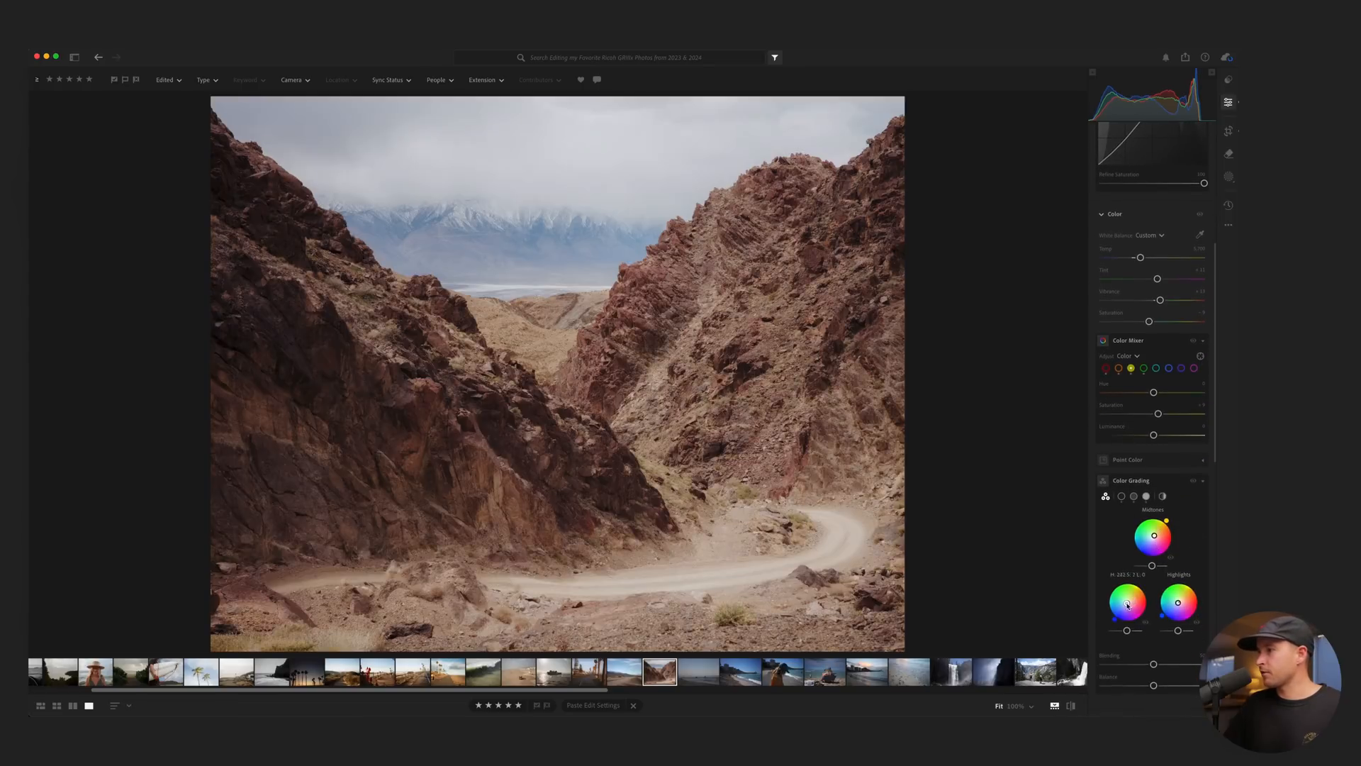
{"action": "left_click_drag", "start_coordinate": [1179, 604], "coordinate": [1181, 601]}
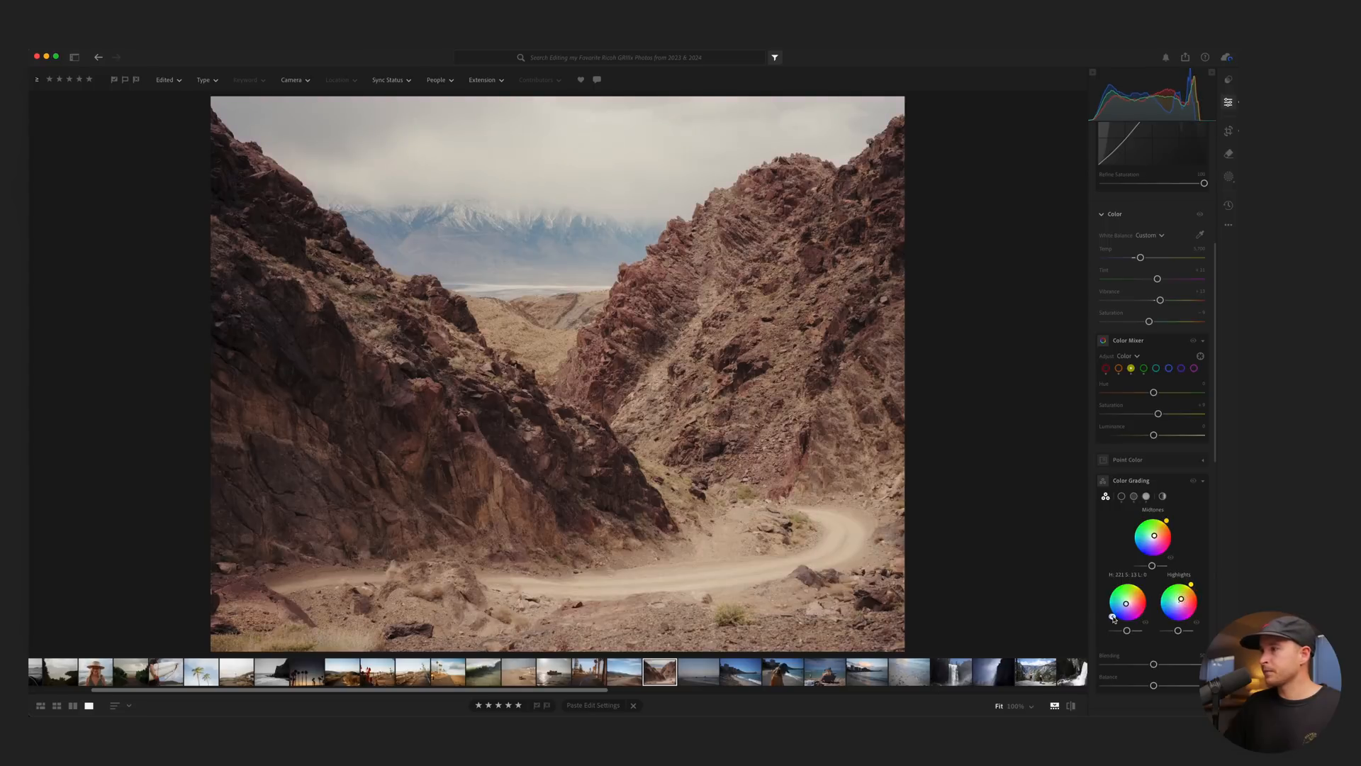
{"action": "left_click_drag", "start_coordinate": [1116, 620], "coordinate": [1105, 601]}
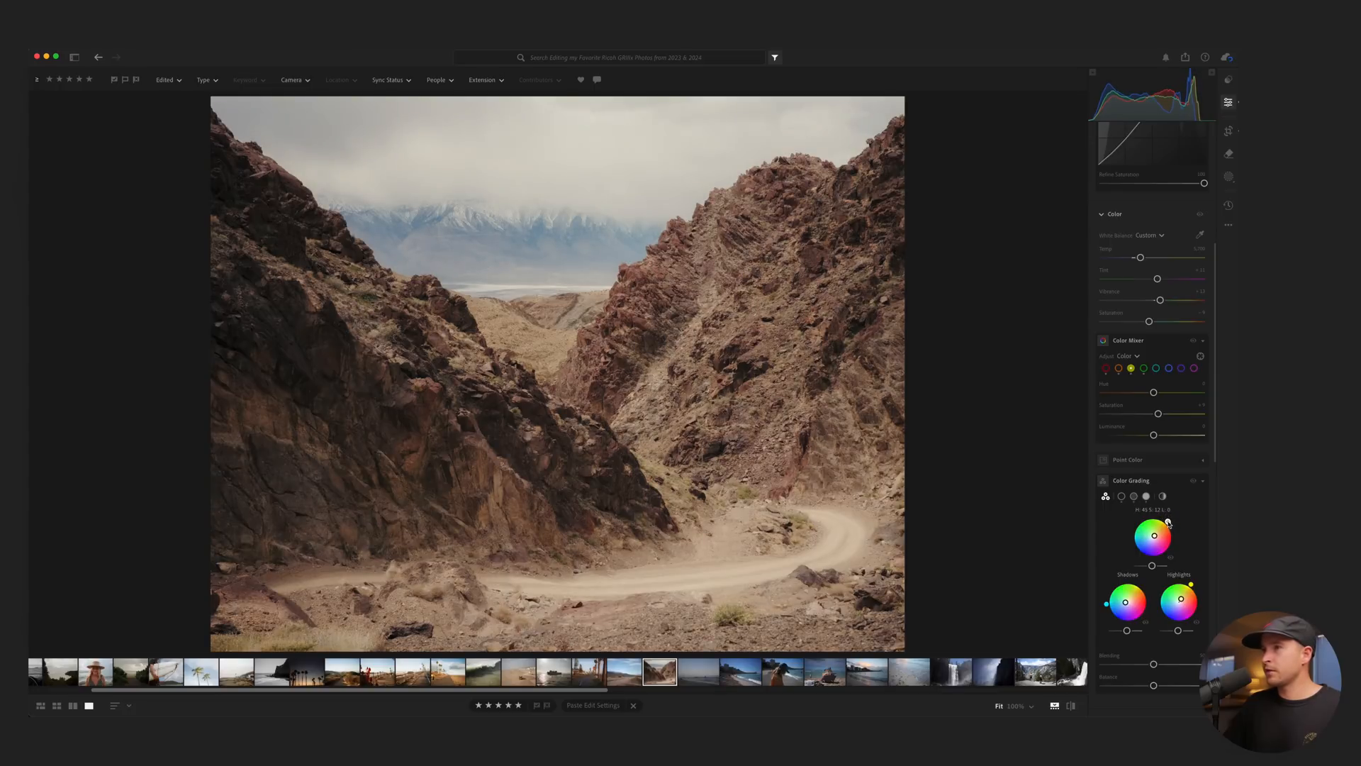
{"action": "key", "text": "backslash"}
{"action": "key", "text": "backslash"}
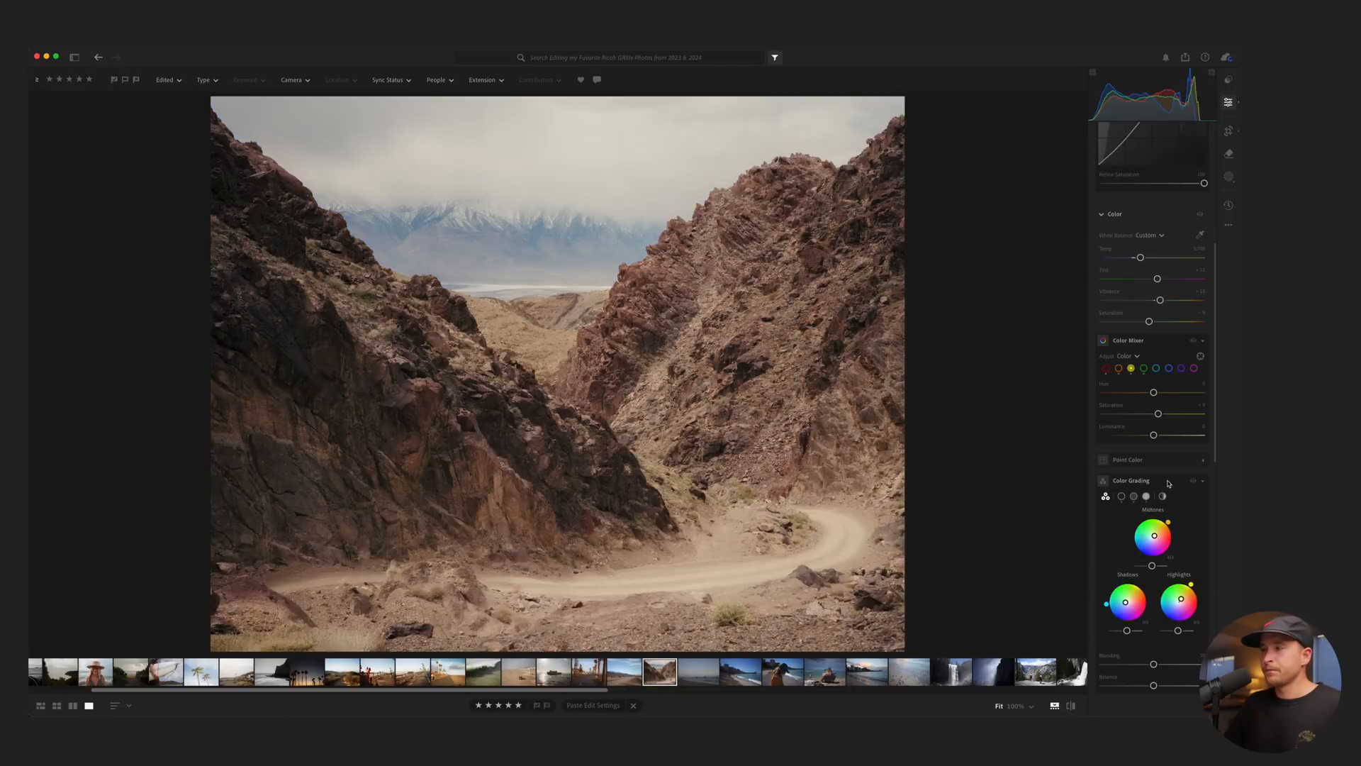
Lower the canyon photo's overall saturation and raise the orange and red saturation in the Color Mixer.
{"action": "mouse_move", "coordinate": [1149, 321]}
{"action": "left_mouse_down"}
{"action": "mouse_move", "coordinate": [1135, 323]}
{"action": "mouse_move", "coordinate": [1151, 322]}
{"action": "left_mouse_up"}
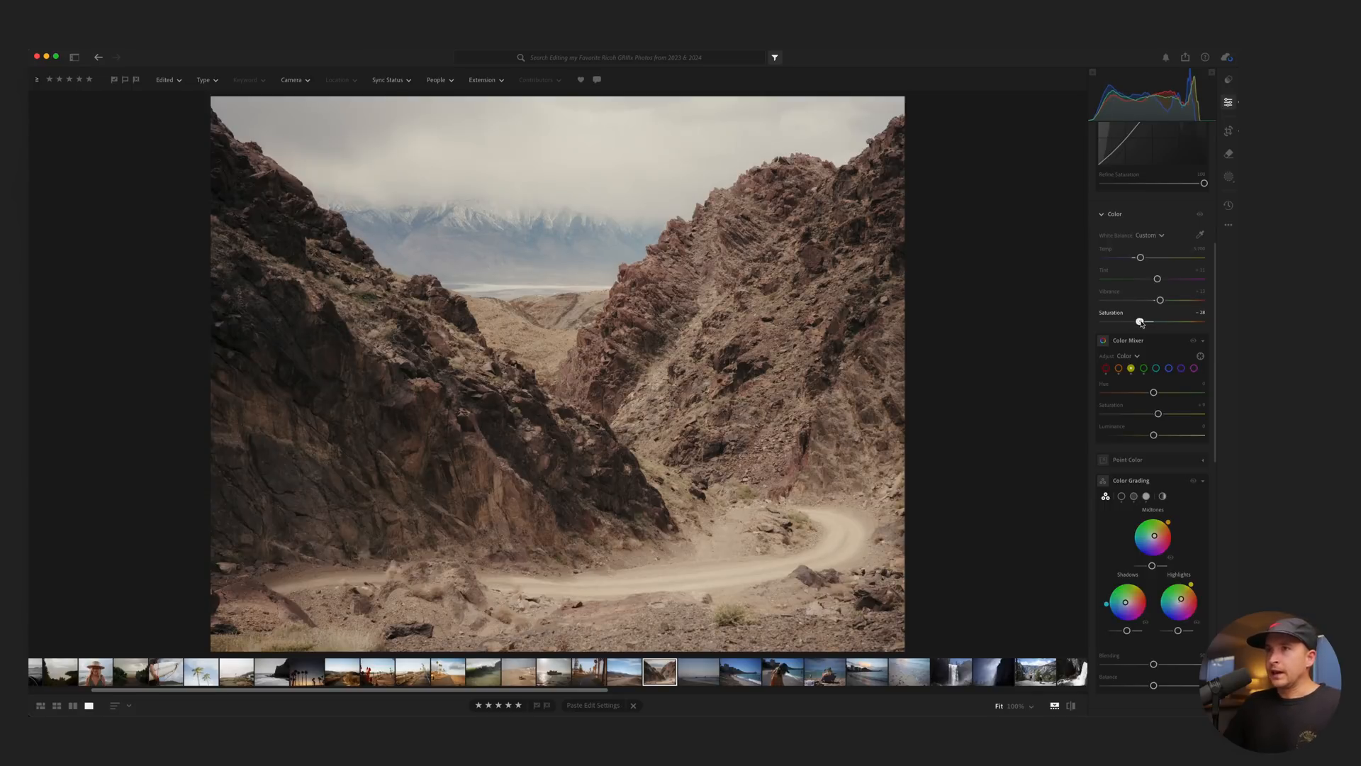
{"action": "left_click", "coordinate": [1119, 368]}
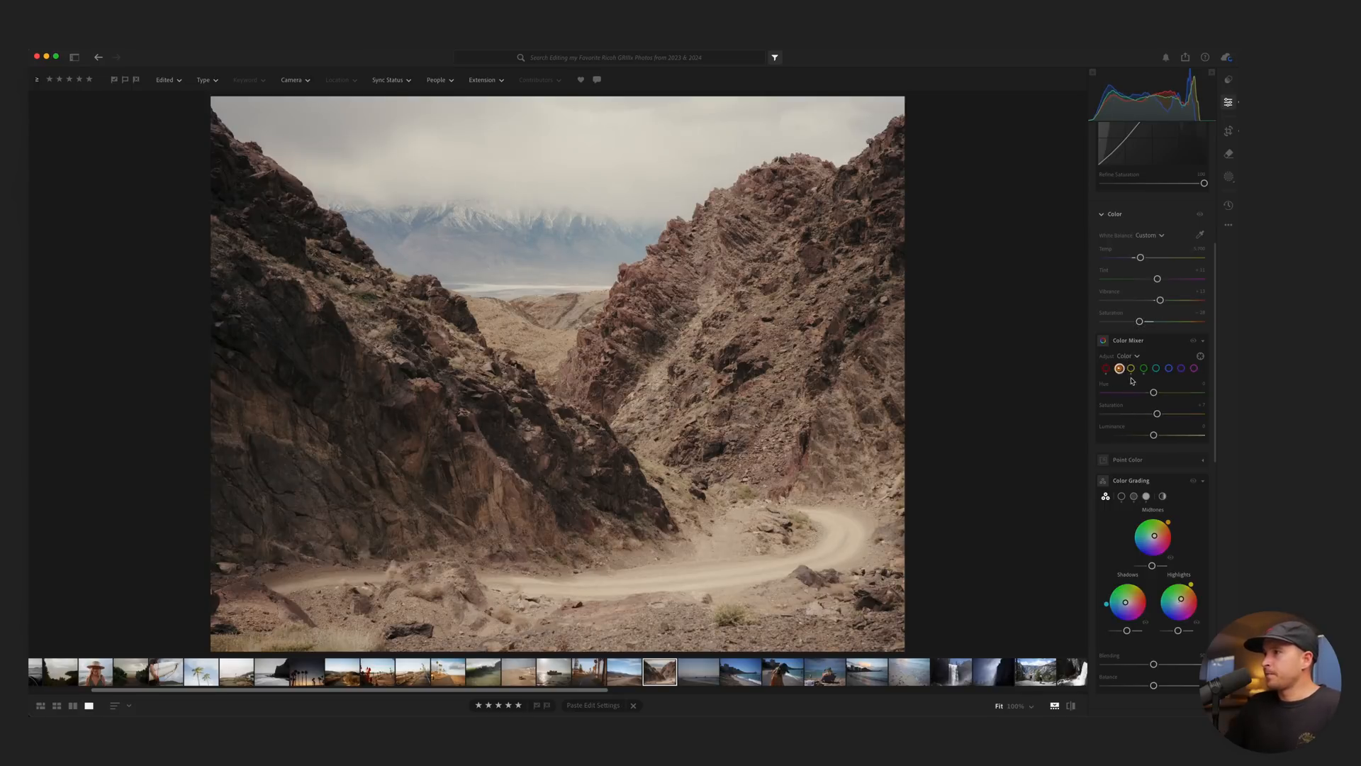
{"action": "mouse_move", "coordinate": [1153, 415]}
{"action": "left_mouse_down"}
{"action": "mouse_move", "coordinate": [1137, 415]}
{"action": "mouse_move", "coordinate": [1173, 415]}
{"action": "left_mouse_up"}
{"action": "left_click", "coordinate": [1106, 368]}
{"action": "mouse_move", "coordinate": [1161, 416]}
{"action": "left_mouse_down"}
{"action": "mouse_move", "coordinate": [1117, 416]}
{"action": "mouse_move", "coordinate": [1162, 416]}
{"action": "left_mouse_up"}
{"action": "left_click", "coordinate": [1131, 368]}
{"action": "left_click", "coordinate": [1118, 368]}
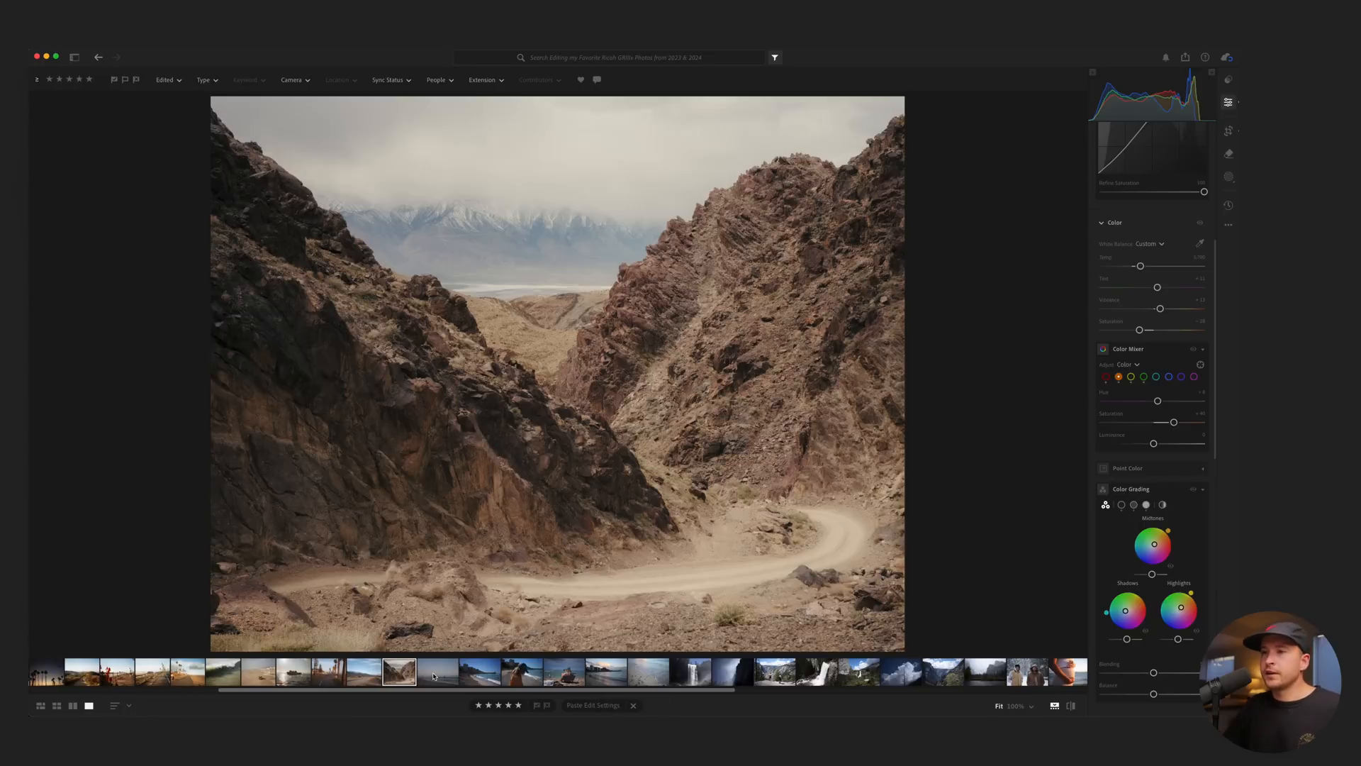
Paste the green landscape photo's edit settings onto the beach pier photo and shift the crop toward the right side.
{"action": "left_click", "coordinate": [435, 676]}
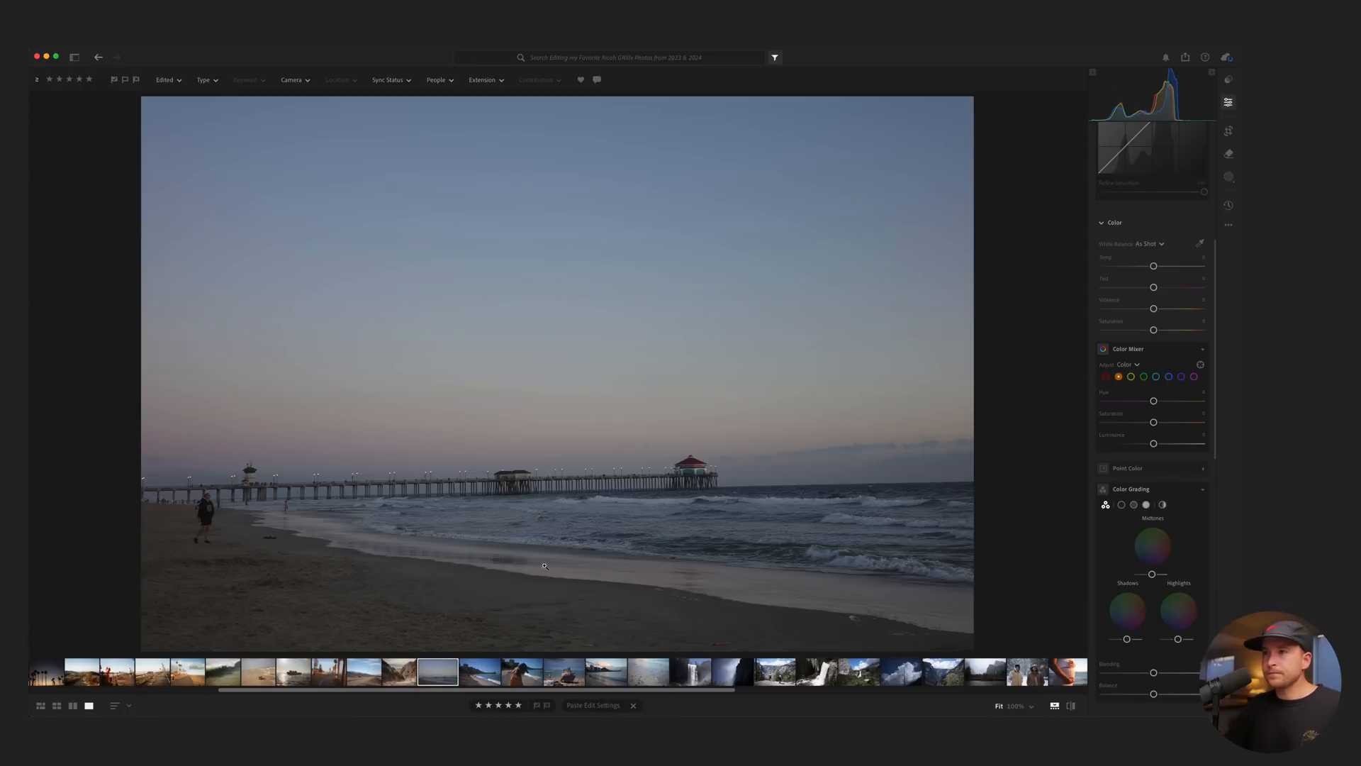
{"action": "left_click", "coordinate": [235, 674]}
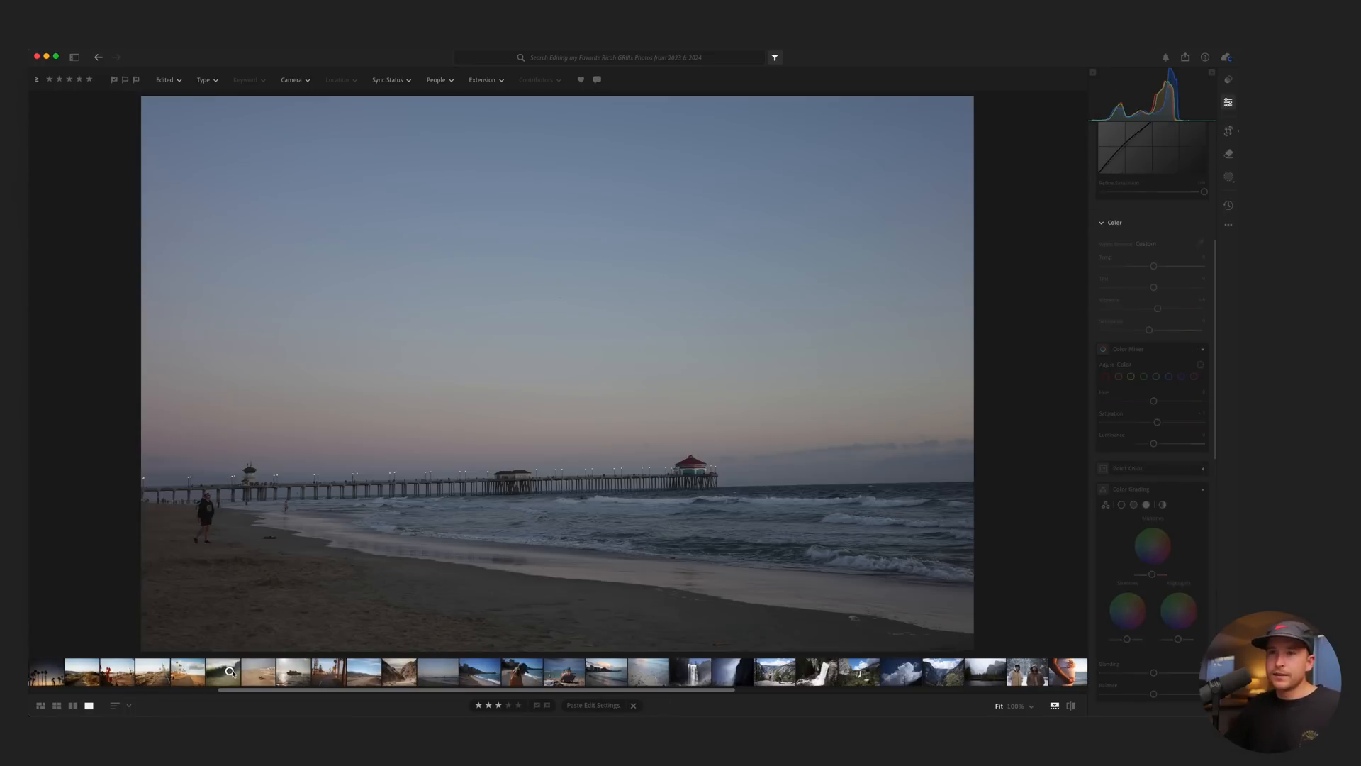
{"action": "key", "text": "super+c"}
{"action": "left_click", "coordinate": [443, 671]}
{"action": "key", "text": "super+v"}
{"action": "key", "text": "c"}
{"action": "left_click_drag", "start_coordinate": [599, 461], "coordinate": [563, 460]}
{"action": "key", "text": "Return"}
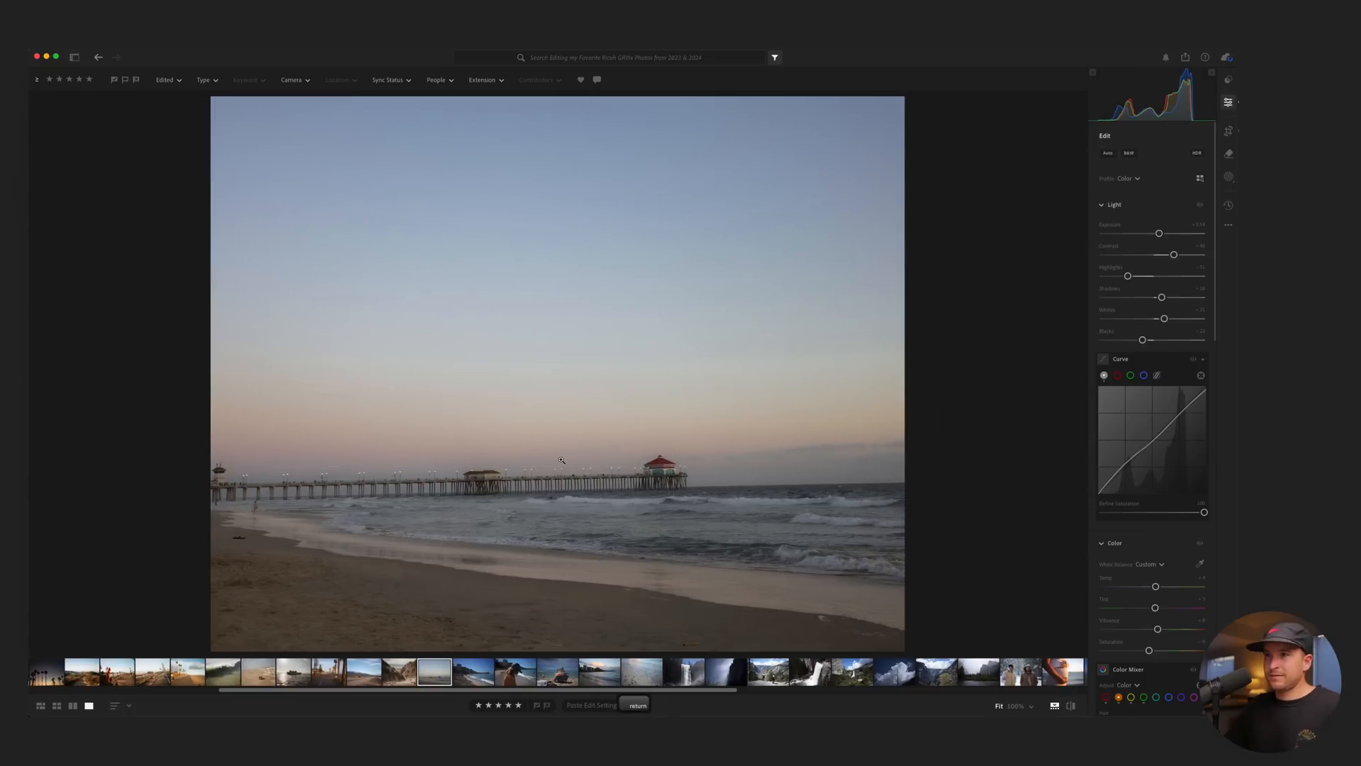
Try to transfer the edit settings of the black-and-white steering wheel photo to the beach pier photo.
{"action": "scroll", "coordinate": [327, 671], "scroll_direction": "left", "scroll_amount": 5}
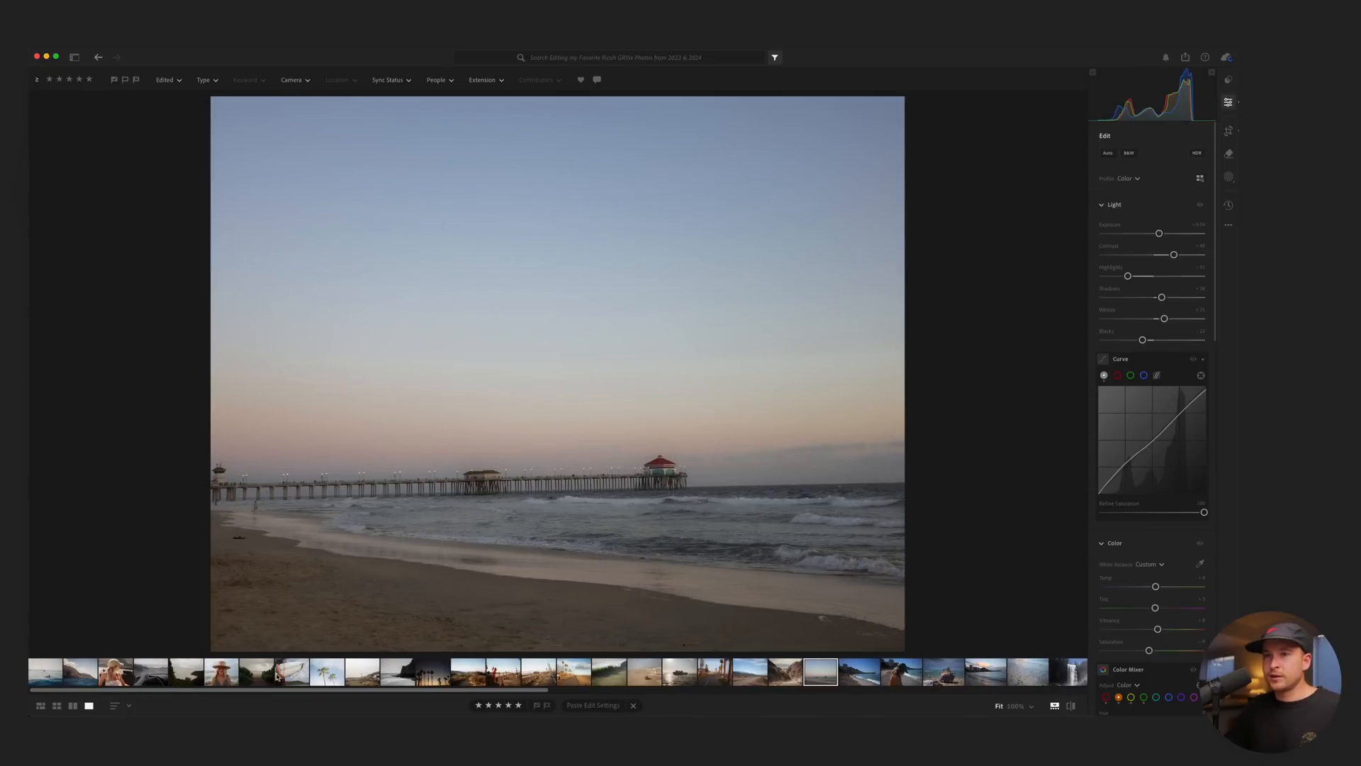
{"action": "left_click", "coordinate": [160, 672]}
{"action": "key", "text": "super+c"}
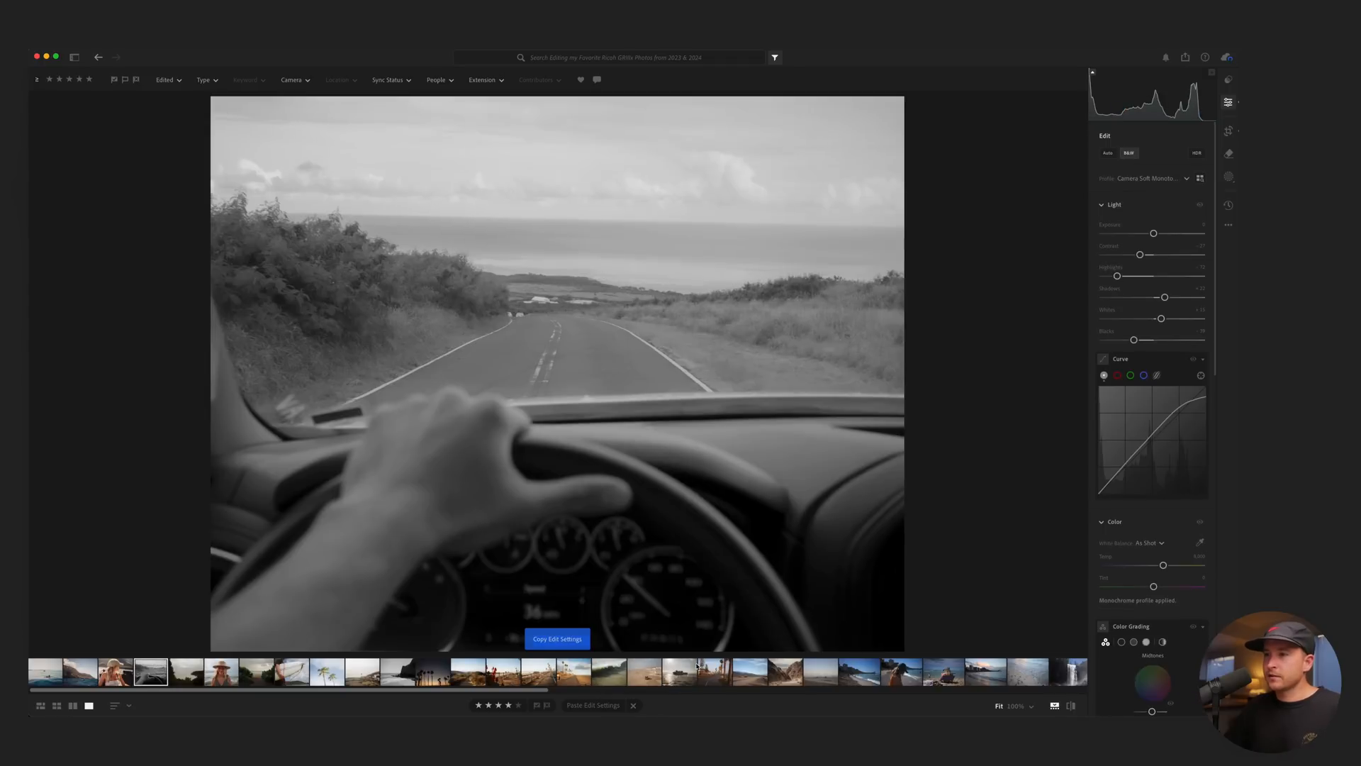
{"action": "left_click", "coordinate": [821, 673]}
{"action": "key", "text": "super+v"}
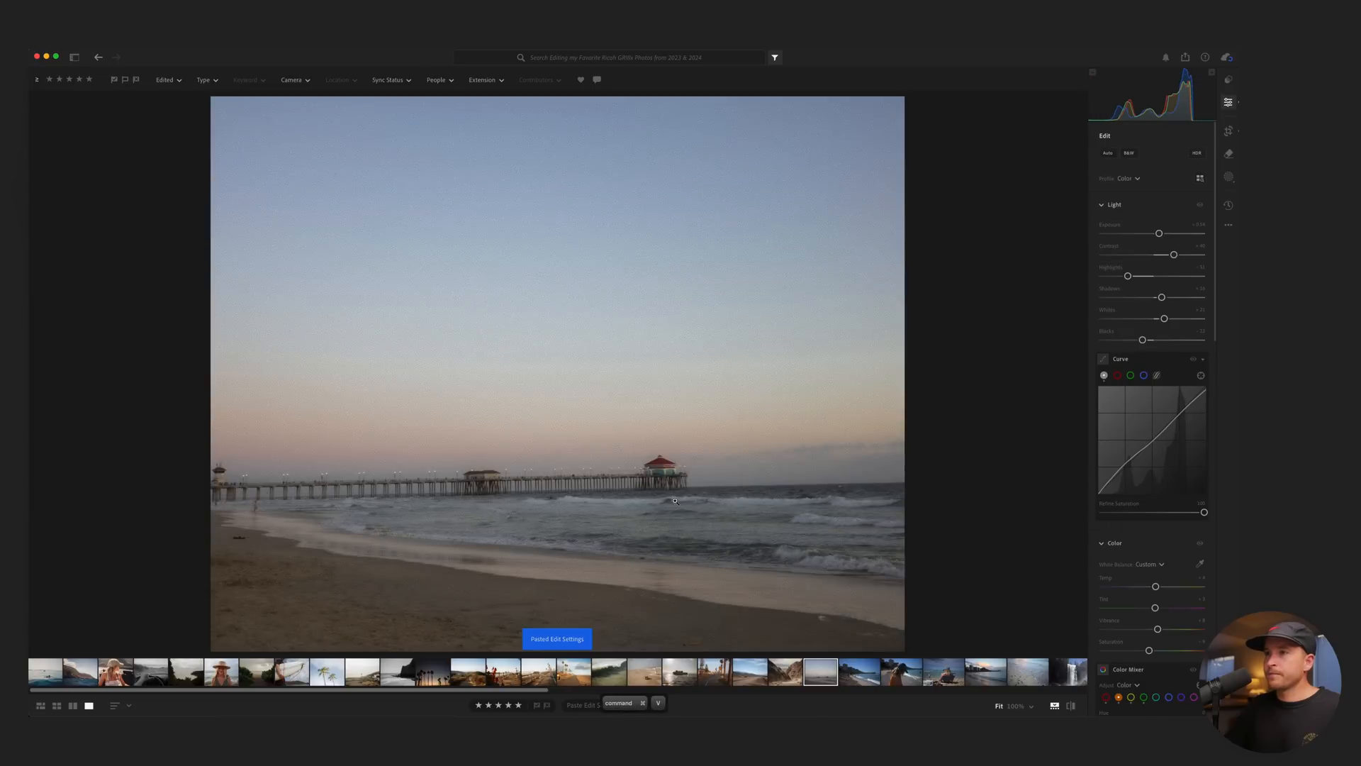
{"action": "key", "text": "super+v"}
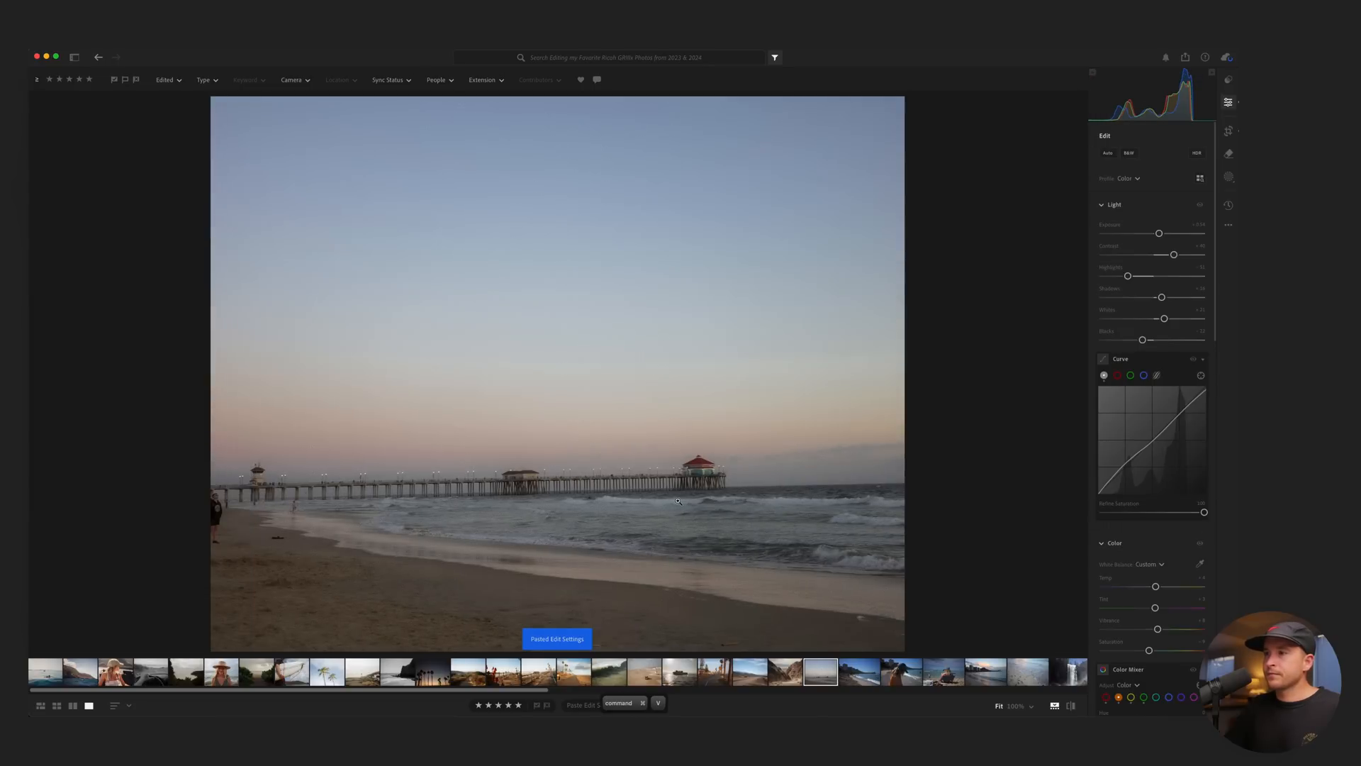
Copy the black-and-white steering wheel photo's edit settings onto the beach pier photo and shift its crop further toward the right.
{"action": "left_click", "coordinate": [151, 671]}
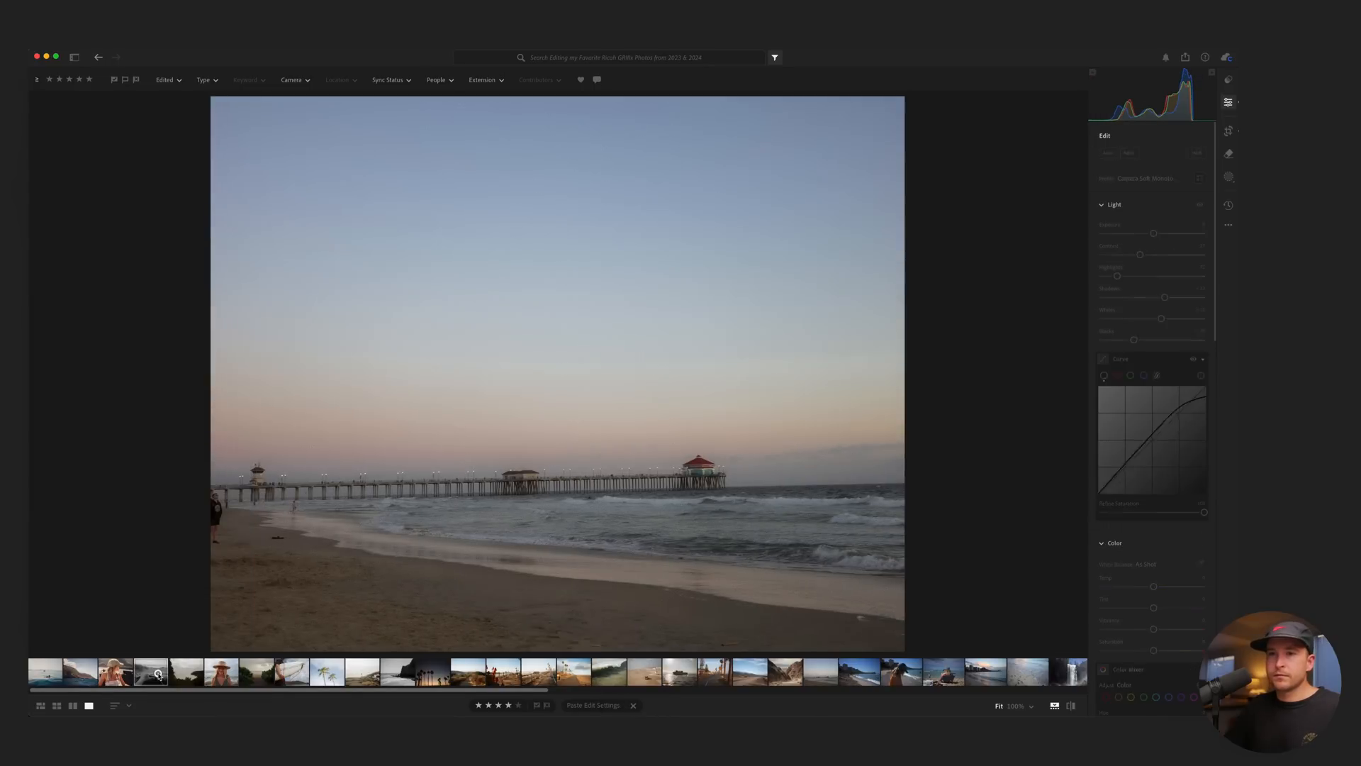
{"action": "key", "text": "super+c"}
{"action": "left_click", "coordinate": [820, 671]}
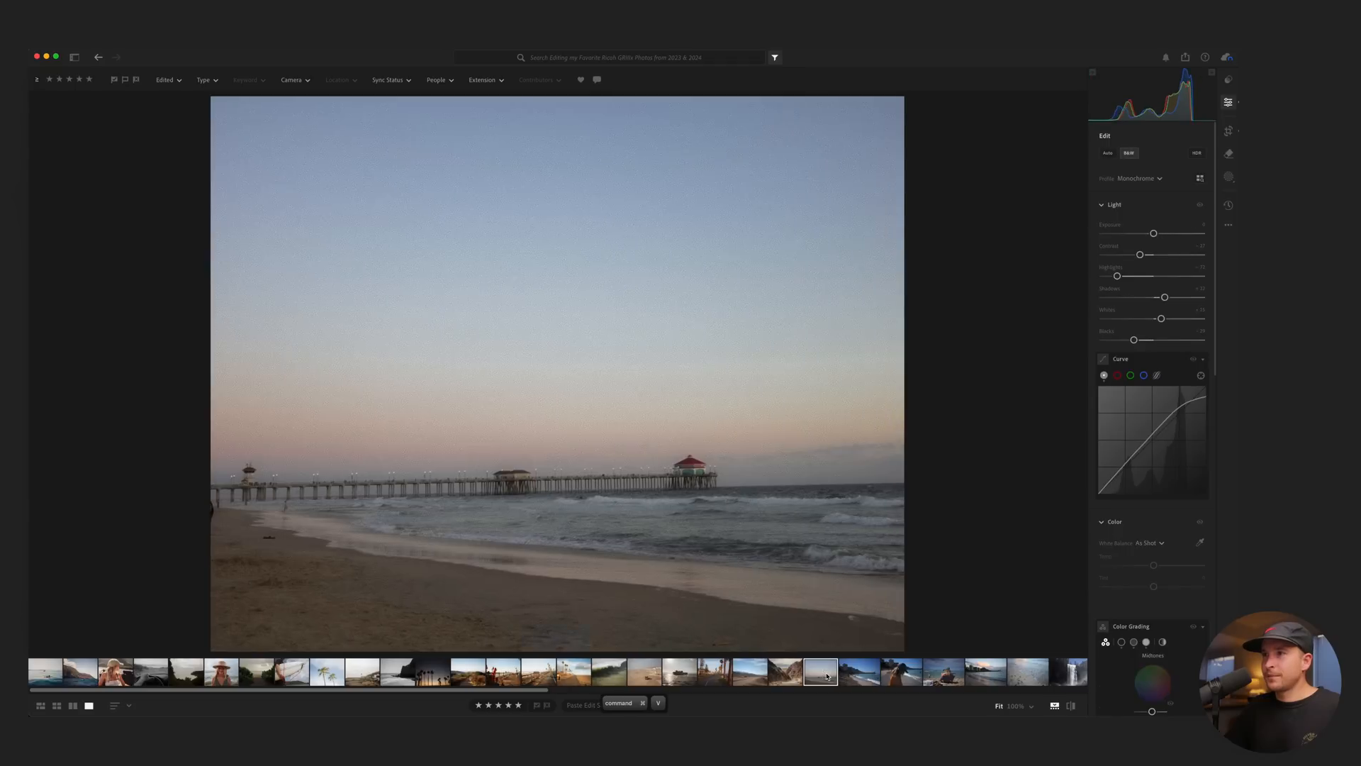
{"action": "key", "text": "super+v"}
{"action": "key", "text": "c"}
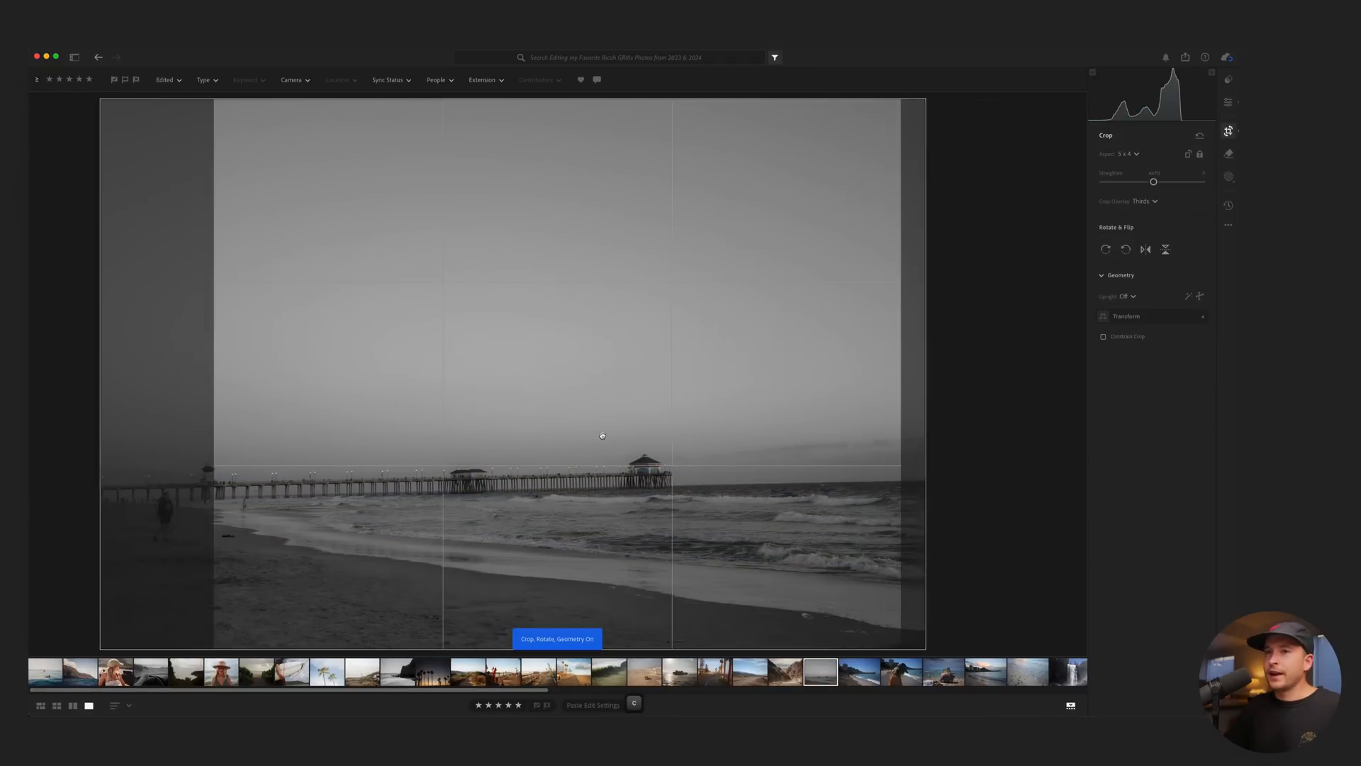
{"action": "key", "text": "Return"}
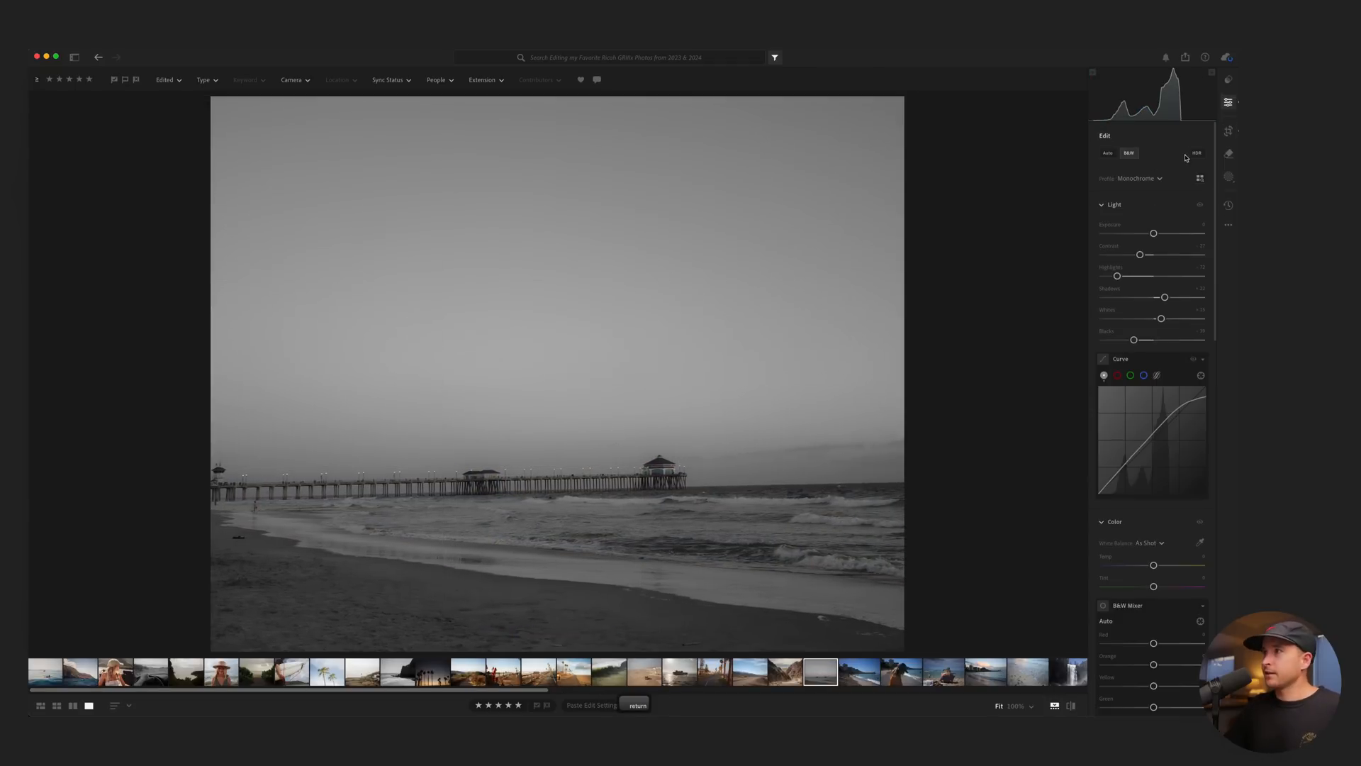
Lower the pier photo's exposure, contrast, highlights and shadows, raise its blacks, and compare it with the original.
{"action": "left_click_drag", "start_coordinate": [1140, 254], "coordinate": [1150, 340]}
{"action": "left_click_drag", "start_coordinate": [1181, 405], "coordinate": [1181, 403]}
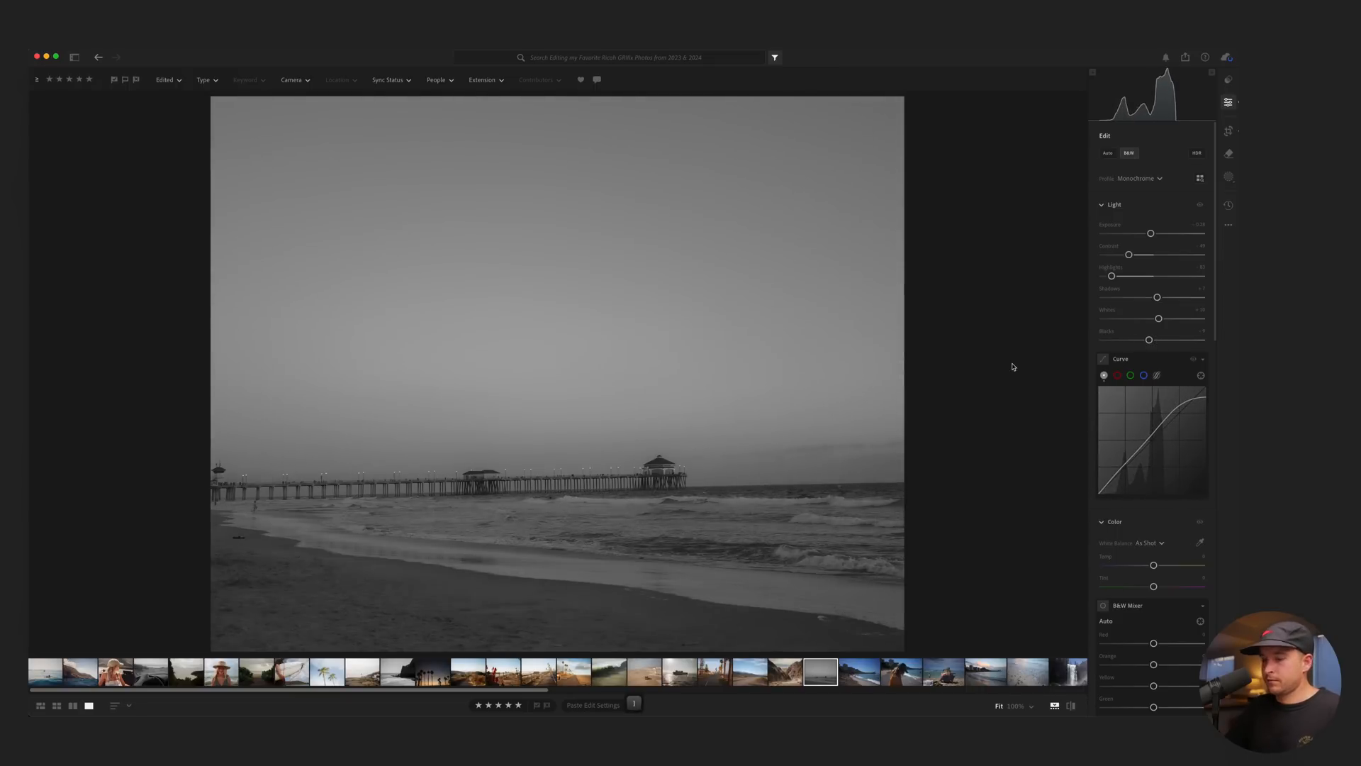
{"action": "key", "text": "backslash"}
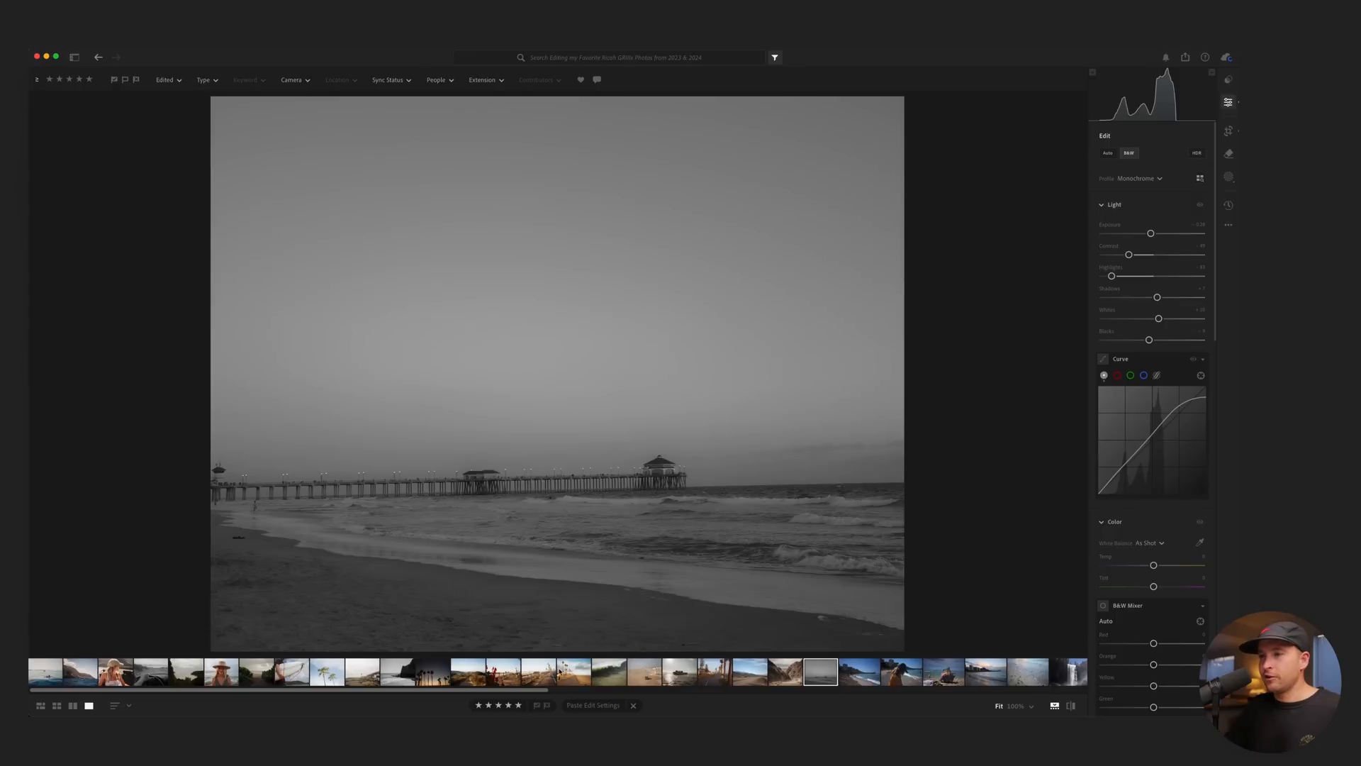
Copy the edit settings of the wooden-fence bike path photo onto the daytime beach photo with swimmers and high-rise buildings.
{"action": "left_click", "coordinate": [559, 671]}
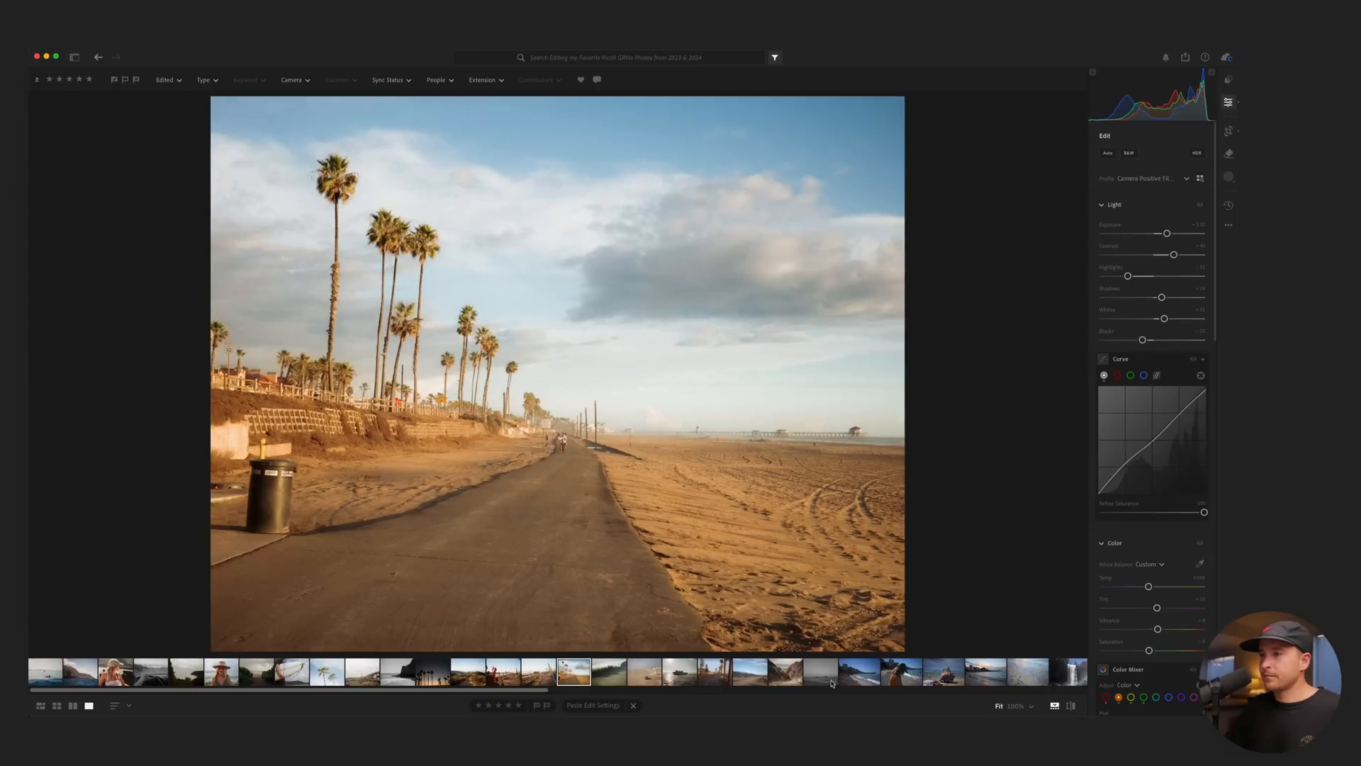
{"action": "left_click", "coordinate": [850, 669]}
{"action": "scroll", "coordinate": [669, 669], "scroll_direction": "right", "scroll_amount": 2}
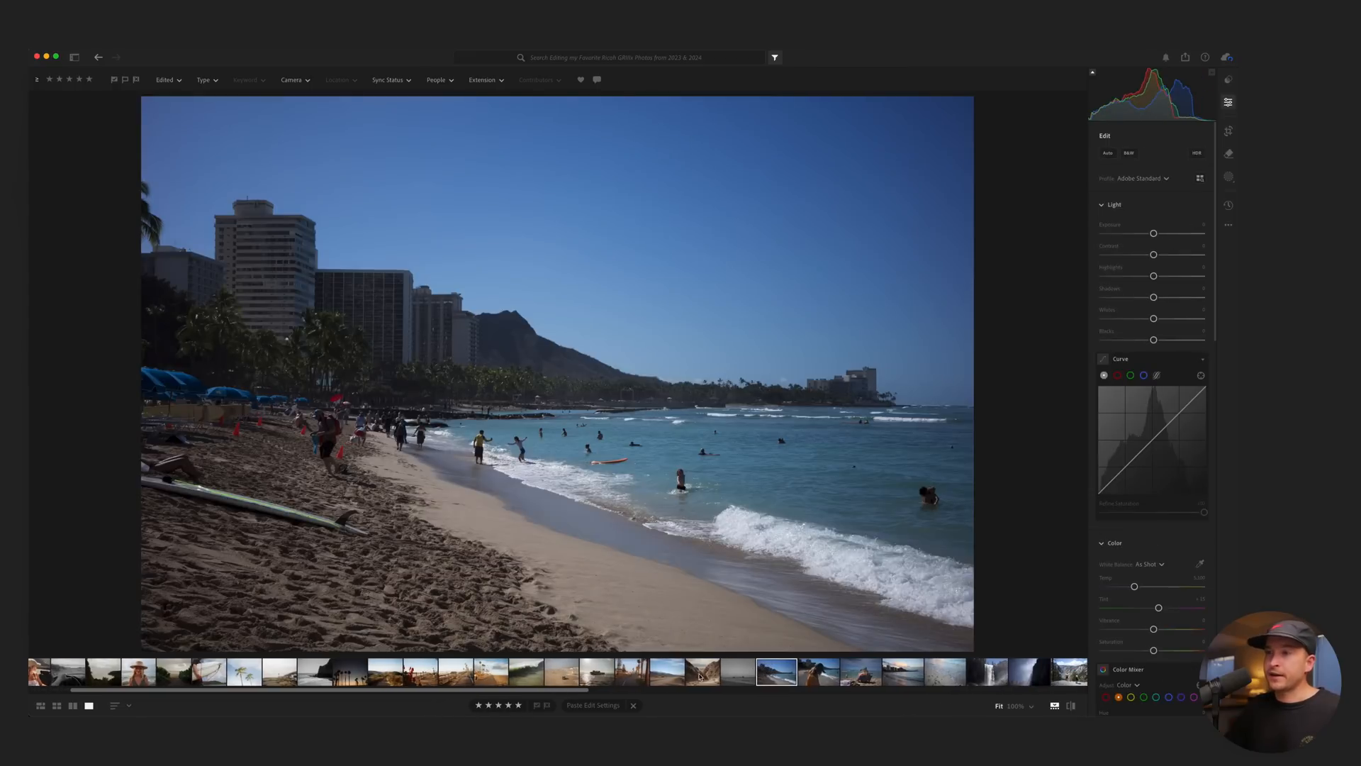
{"action": "left_click", "coordinate": [450, 670]}
{"action": "key", "text": "super+c"}
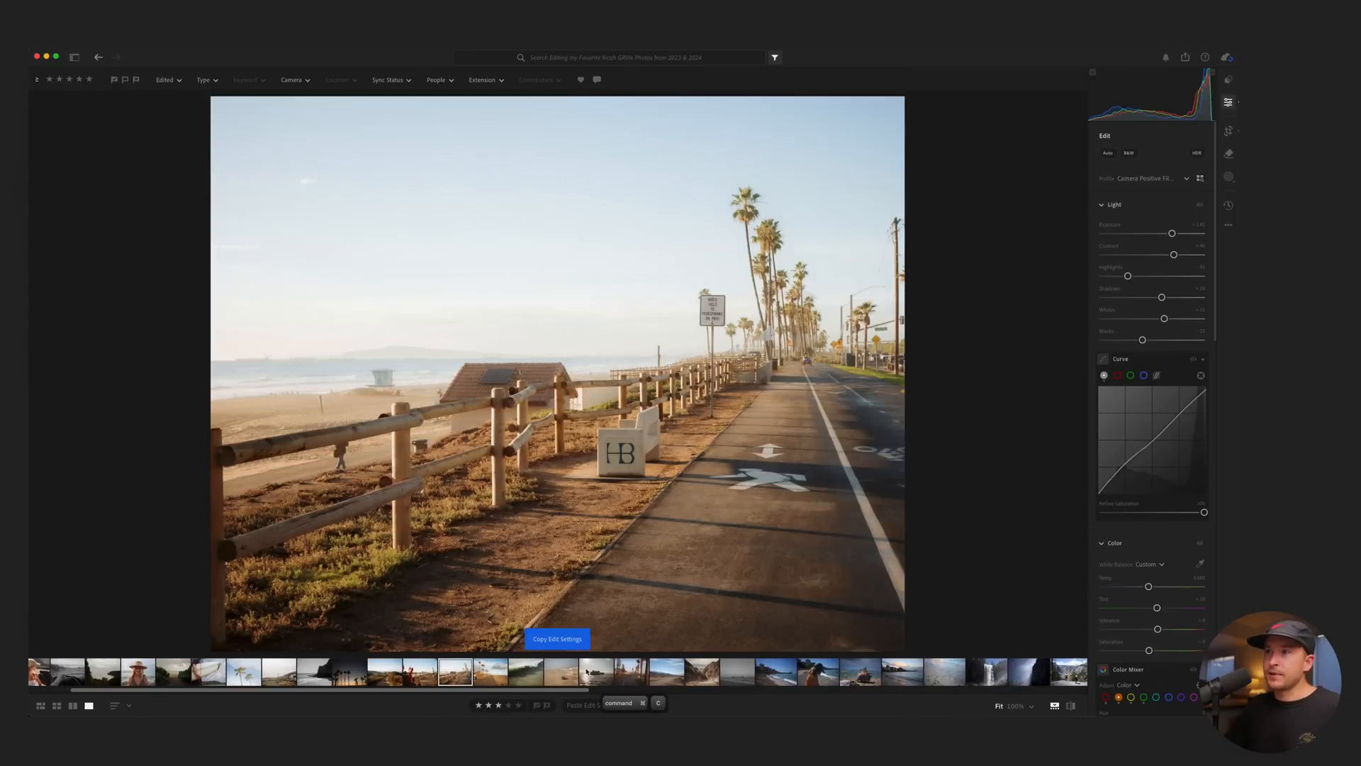
{"action": "left_click", "coordinate": [759, 673]}
{"action": "key", "text": "super+v"}
Shift the daytime beach photo's crop to the right edge of the frame and lower its exposure slightly.
{"action": "key", "text": "c"}
{"action": "left_click_drag", "start_coordinate": [677, 425], "coordinate": [575, 411]}
{"action": "key", "text": "Return"}
{"action": "left_click_drag", "start_coordinate": [1172, 233], "coordinate": [1165, 234]}
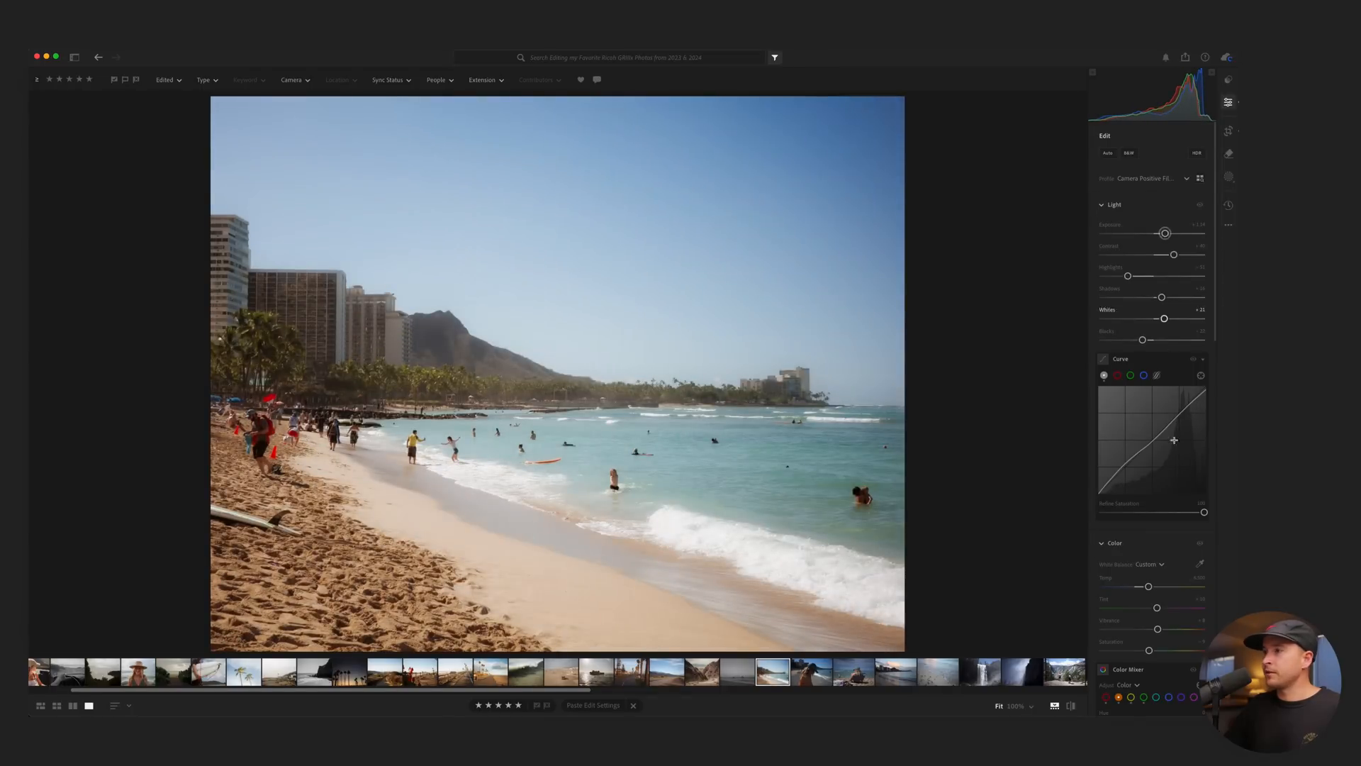
Fine-tune the daytime beach photo's clarity, warm its white balance temperature slightly, and compare the edit with the original.
{"action": "scroll", "coordinate": [1174, 440], "scroll_direction": "down", "scroll_amount": 15}
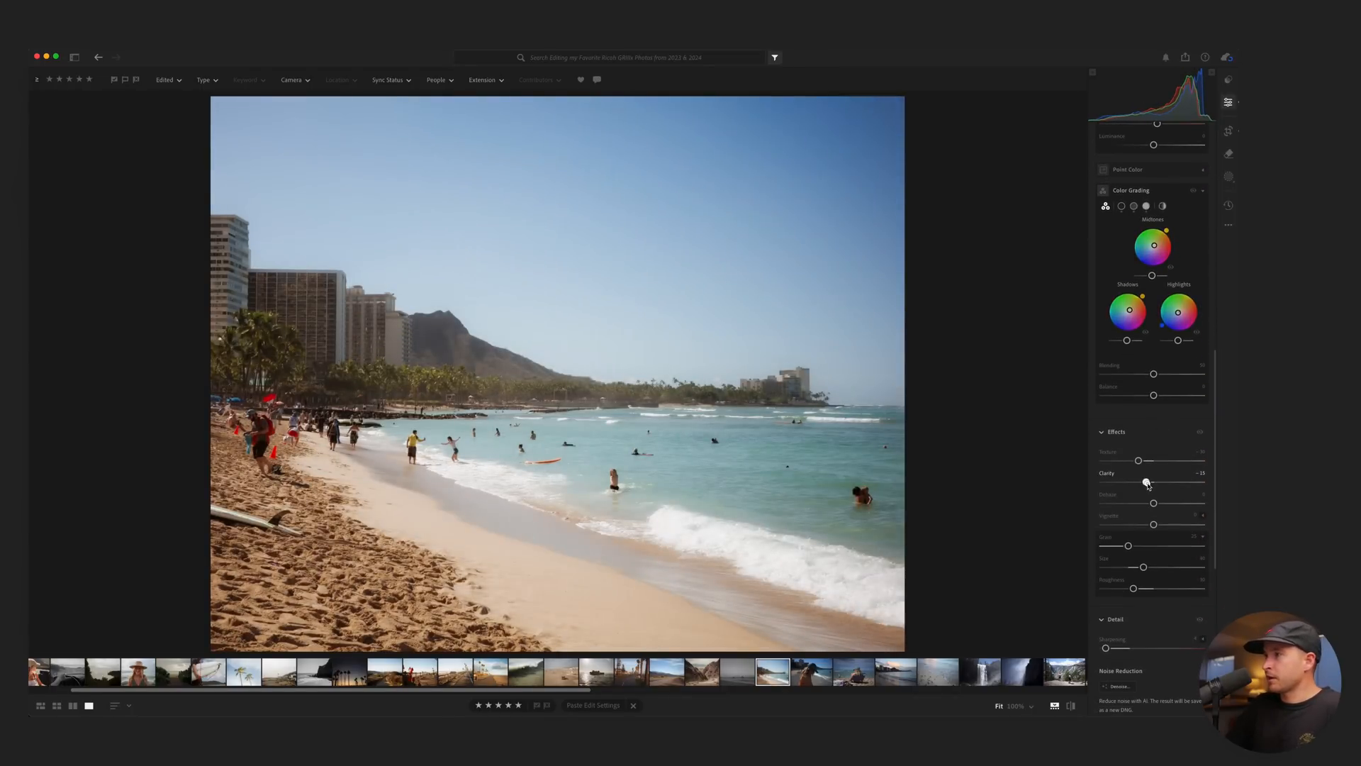
{"action": "left_click_drag", "start_coordinate": [1147, 482], "coordinate": [1148, 482]}
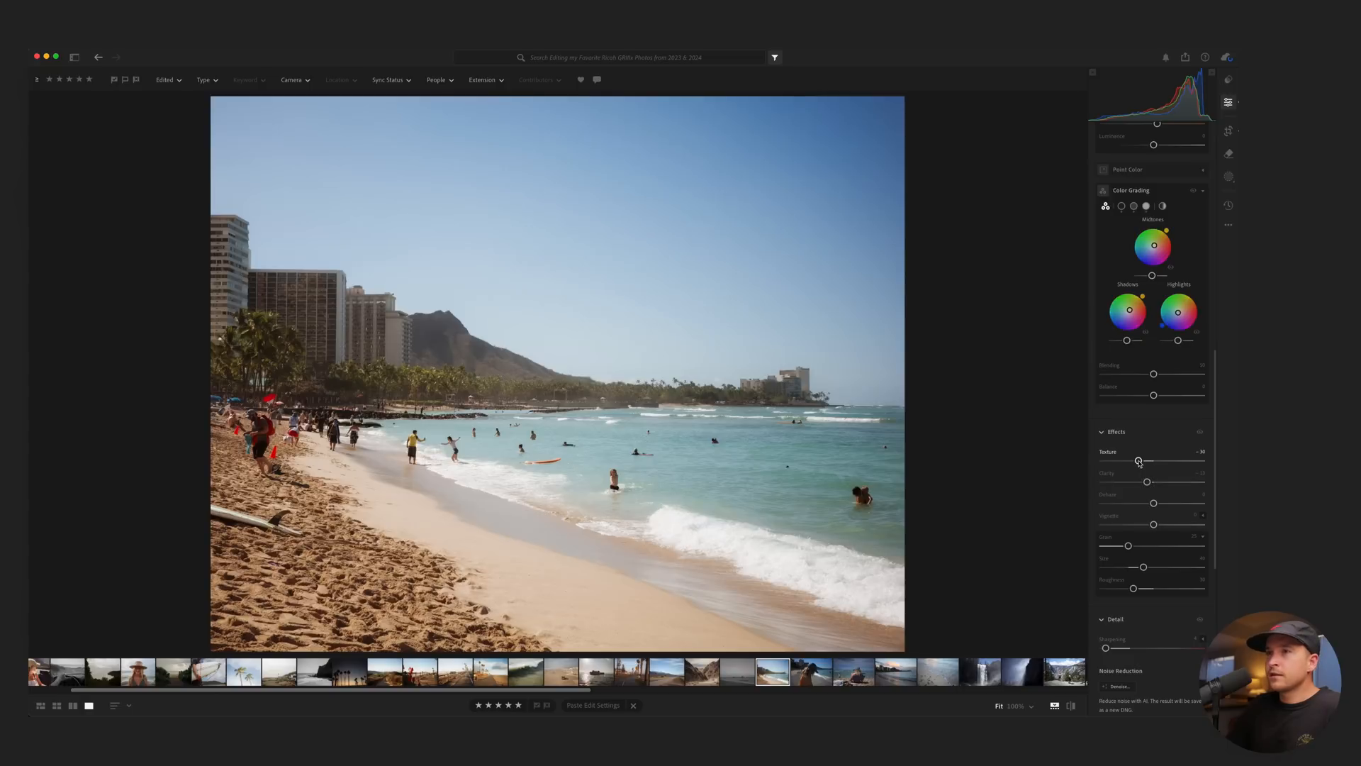
{"action": "scroll", "coordinate": [1156, 391], "scroll_direction": "up", "scroll_amount": 5}
{"action": "scroll", "coordinate": [1153, 362], "scroll_direction": "up", "scroll_amount": 1}
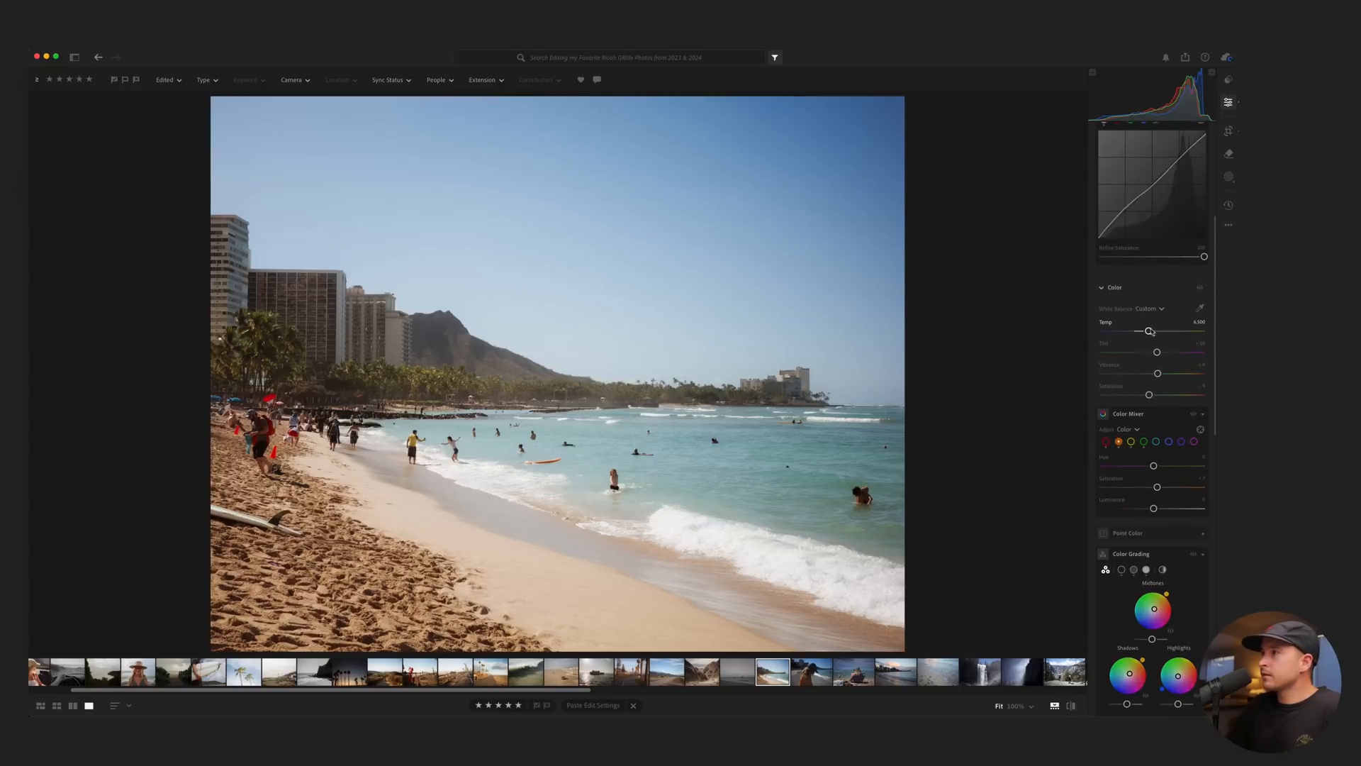
{"action": "left_click_drag", "start_coordinate": [1151, 332], "coordinate": [1153, 333]}
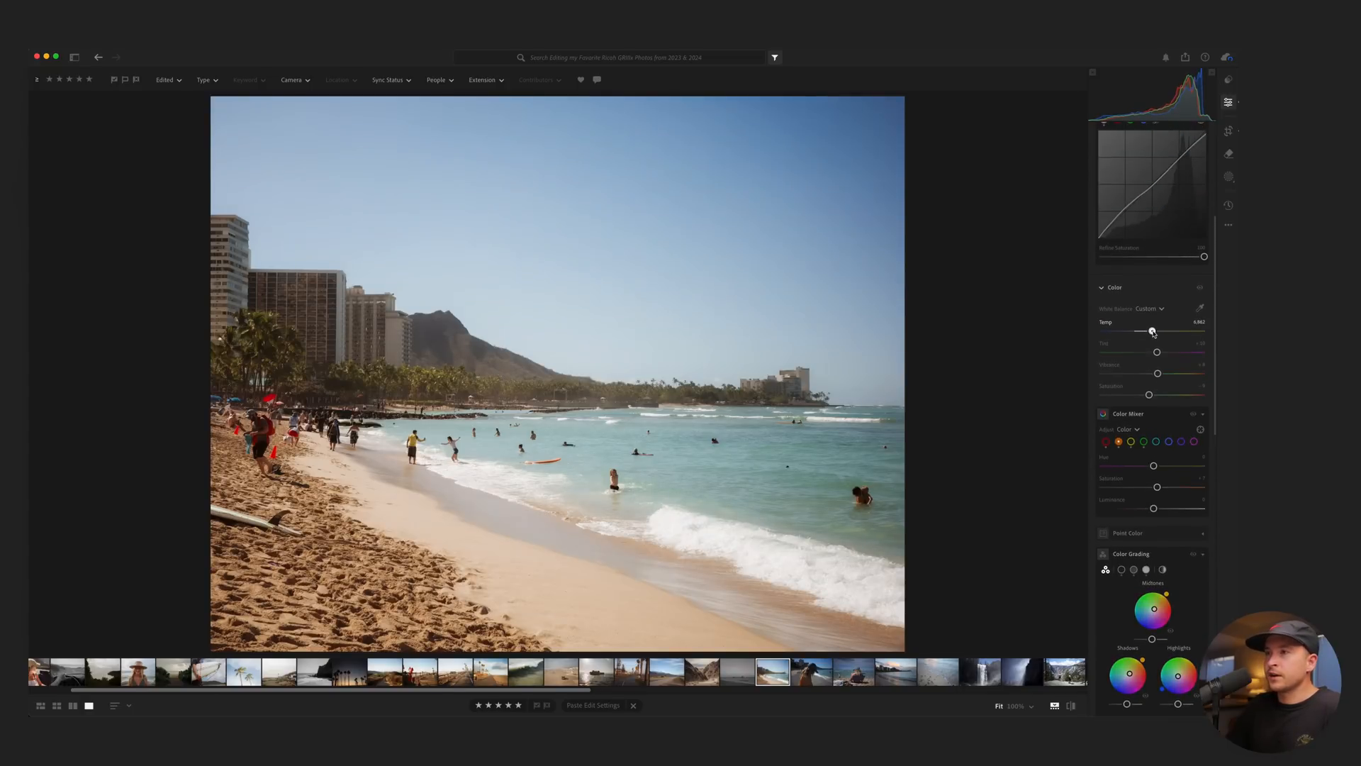
{"action": "key", "text": "backslash"}
{"action": "key", "text": "backslash"}
{"action": "key", "text": "backslash"}
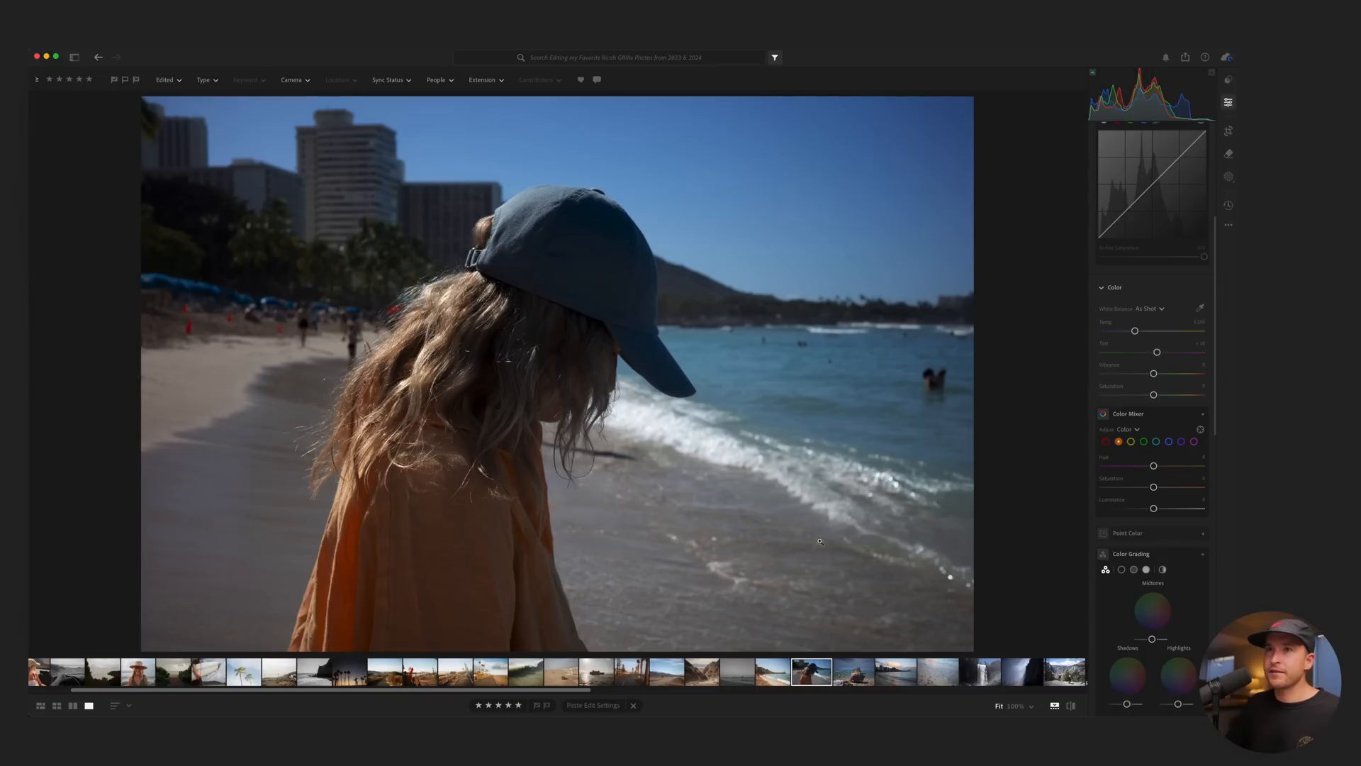
Paste the copied edit settings onto the portrait of the woman in the blue cap and shift its crop toward the left.
{"action": "key", "text": "super+v"}
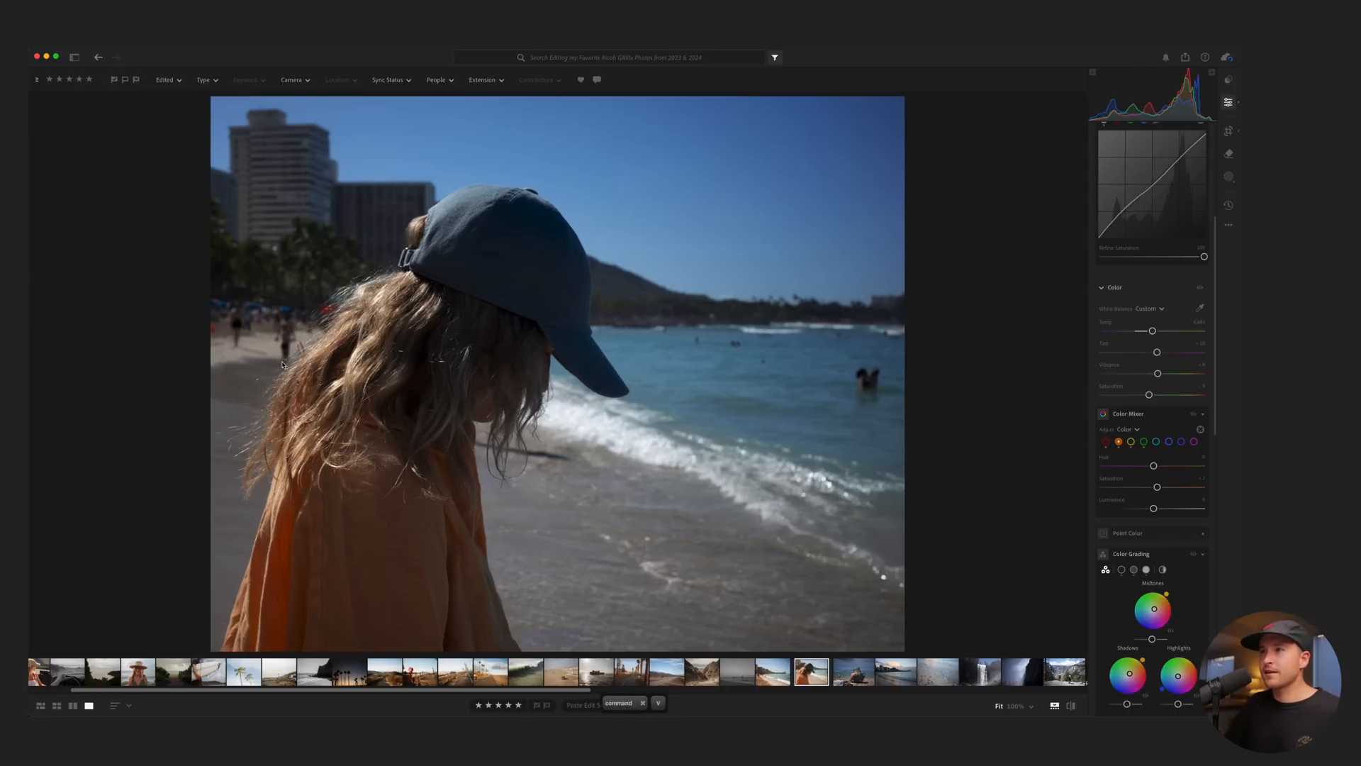
{"action": "key", "text": "c"}
{"action": "key", "text": "Return"}
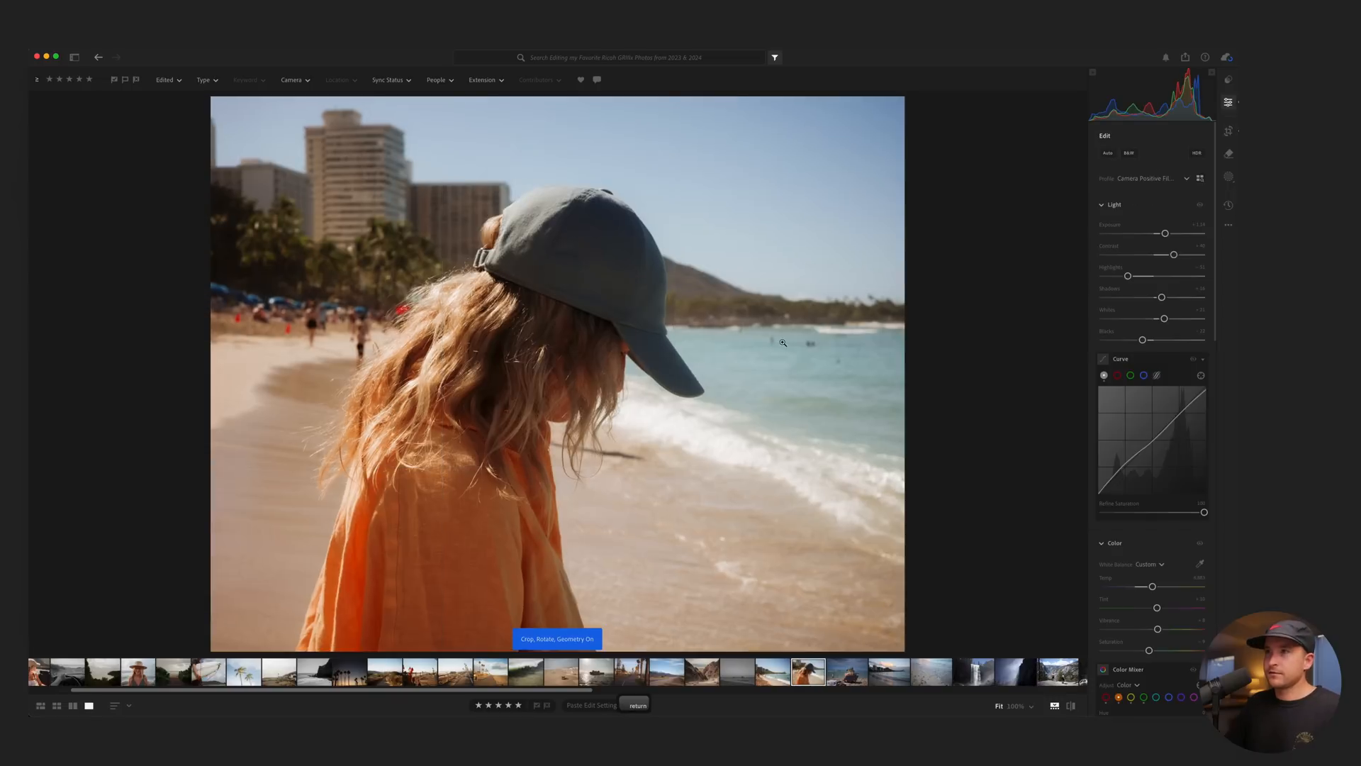
{"action": "key", "text": "c"}
{"action": "left_click_drag", "start_coordinate": [593, 333], "coordinate": [625, 337]}
{"action": "key", "text": "Return"}
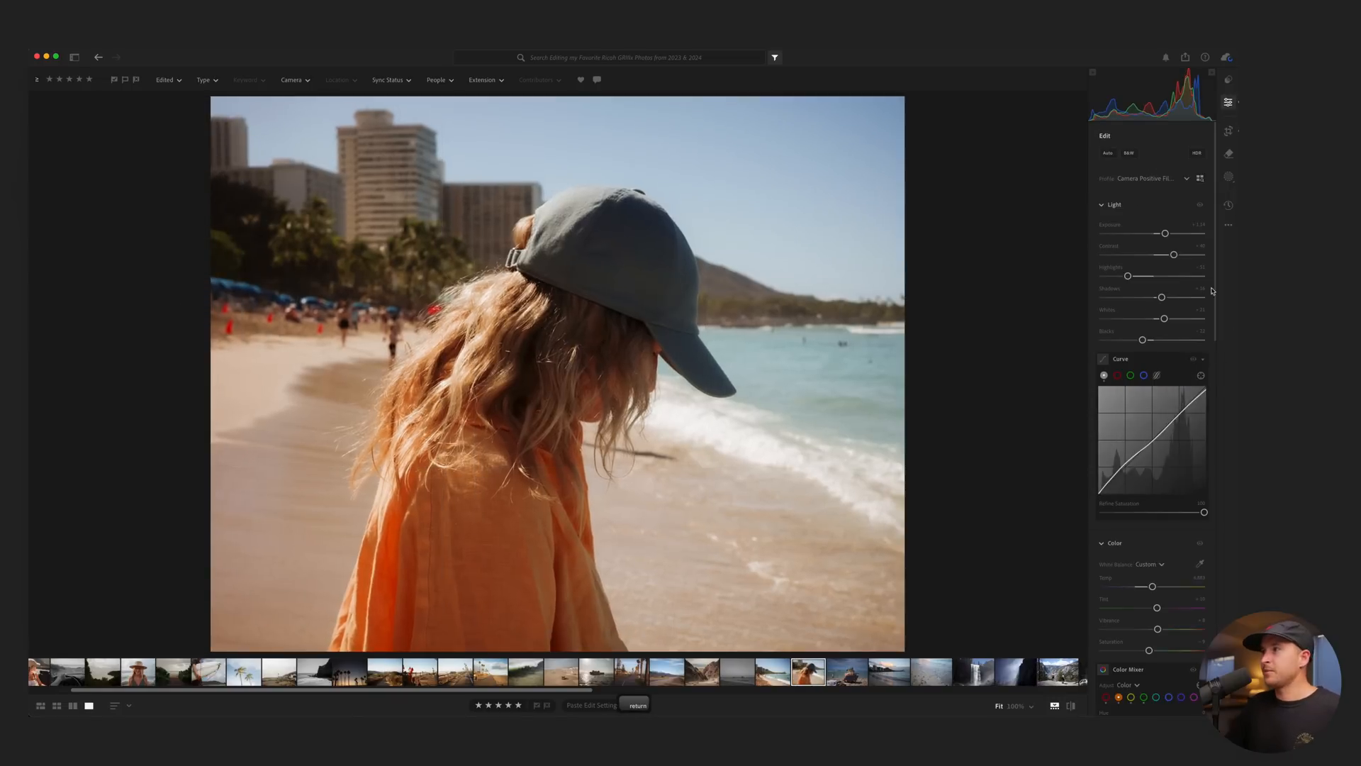
Raise the cap portrait's exposure and shadows, lower its contrast and highlights, and compare the edit with the original.
{"action": "left_click_drag", "start_coordinate": [1166, 234], "coordinate": [1172, 236]}
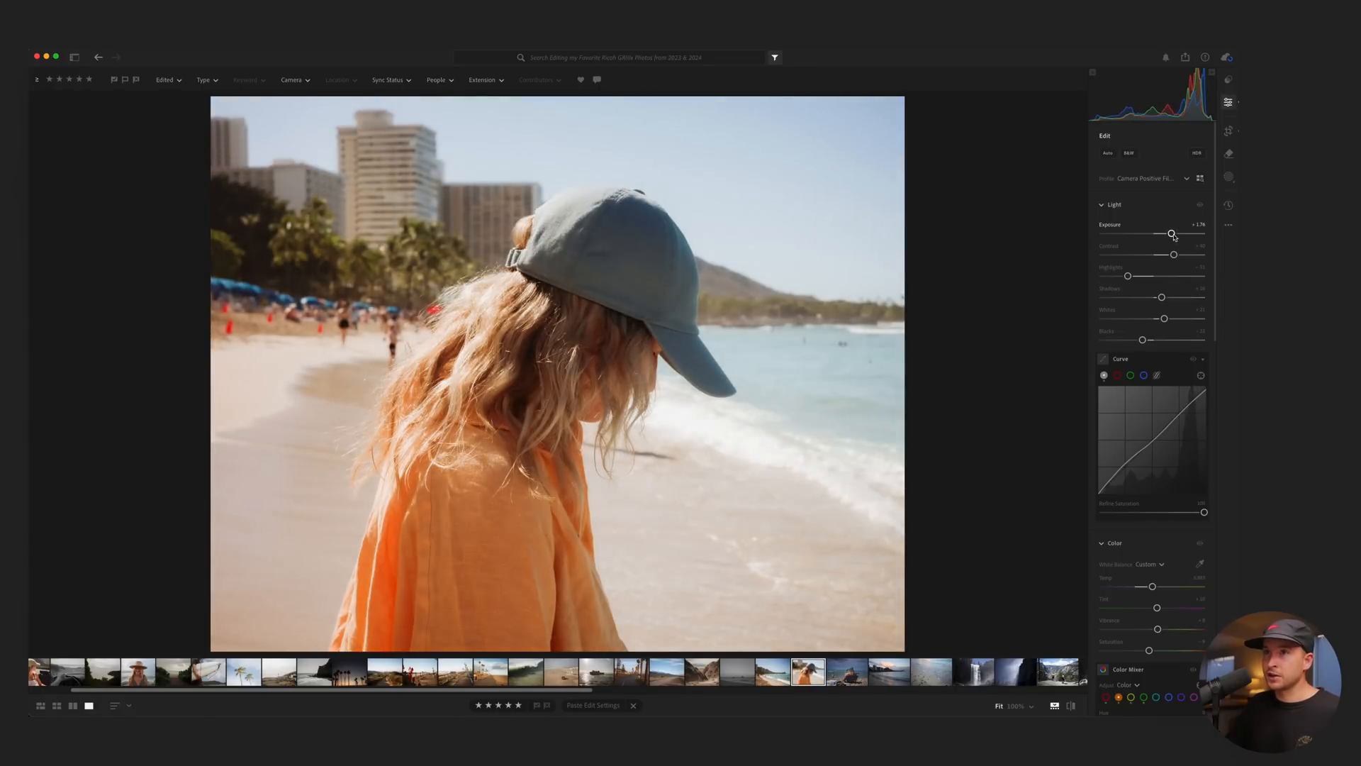
{"action": "left_click_drag", "start_coordinate": [1170, 257], "coordinate": [1118, 276]}
{"action": "left_click", "coordinate": [1171, 297]}
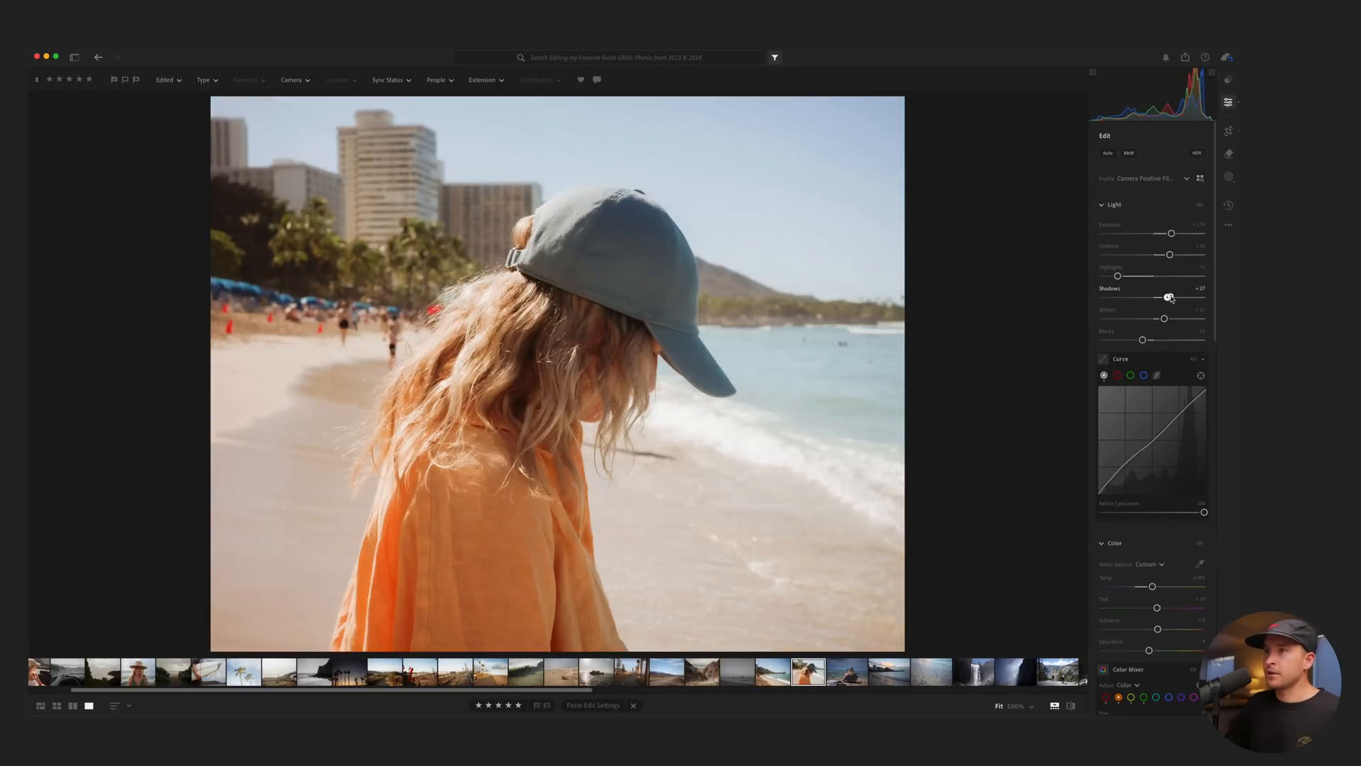
{"action": "key", "text": "backslash"}
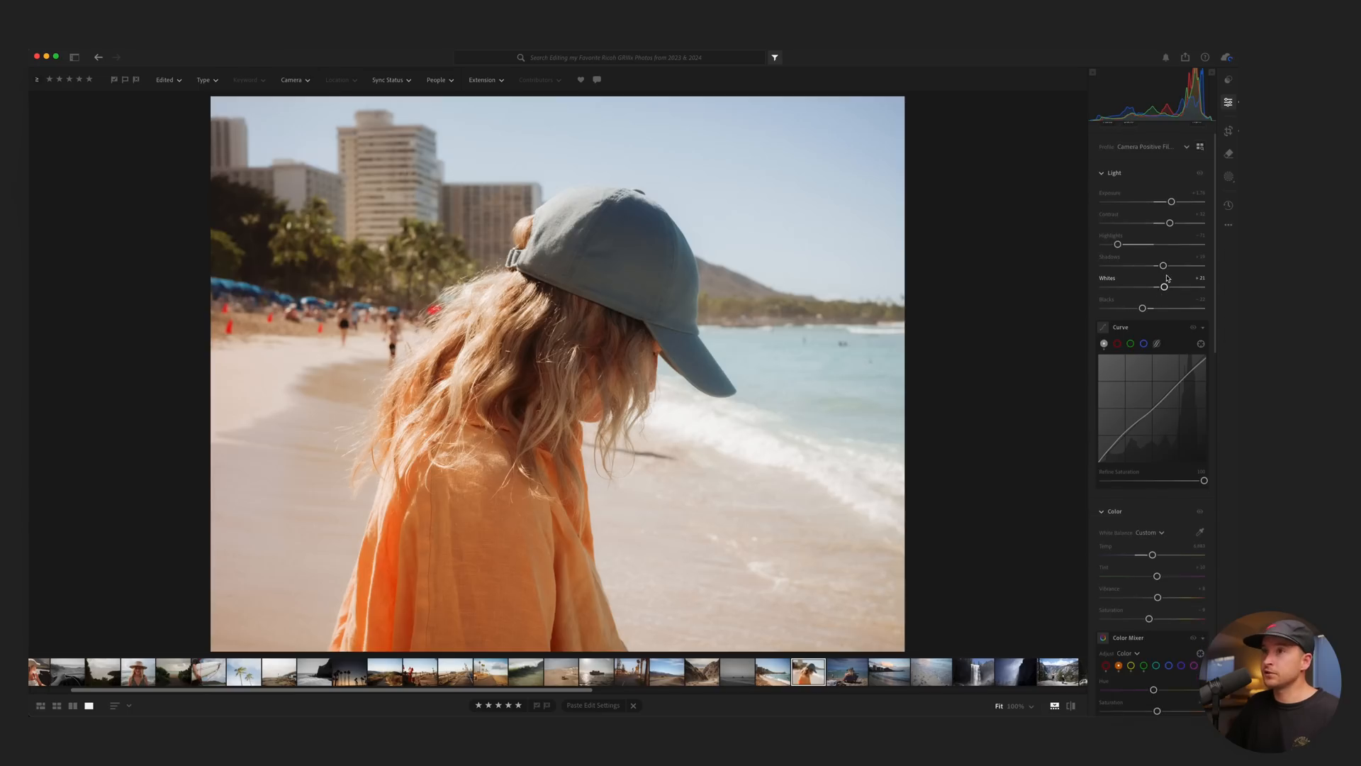
{"action": "key", "text": "backslash"}
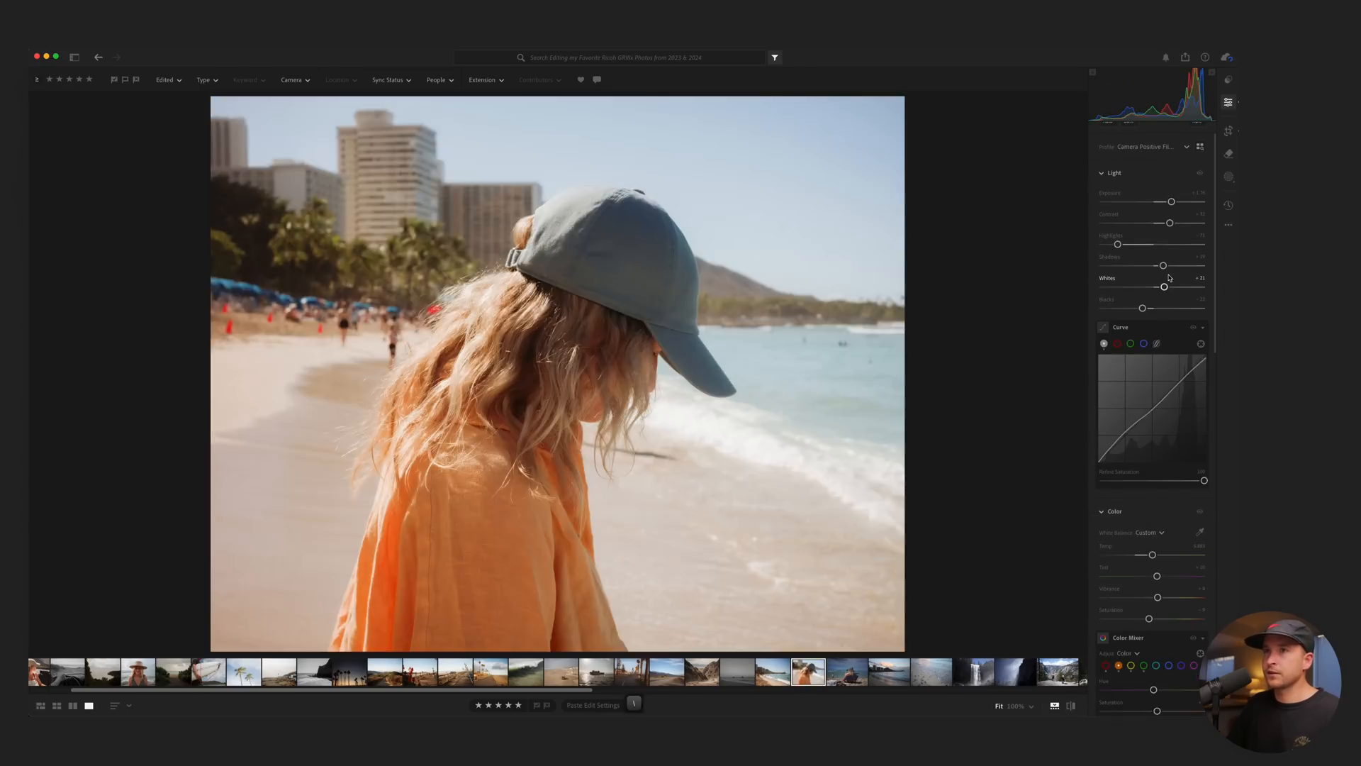
{"action": "scroll", "coordinate": [1165, 270], "scroll_direction": "down", "scroll_amount": 1}
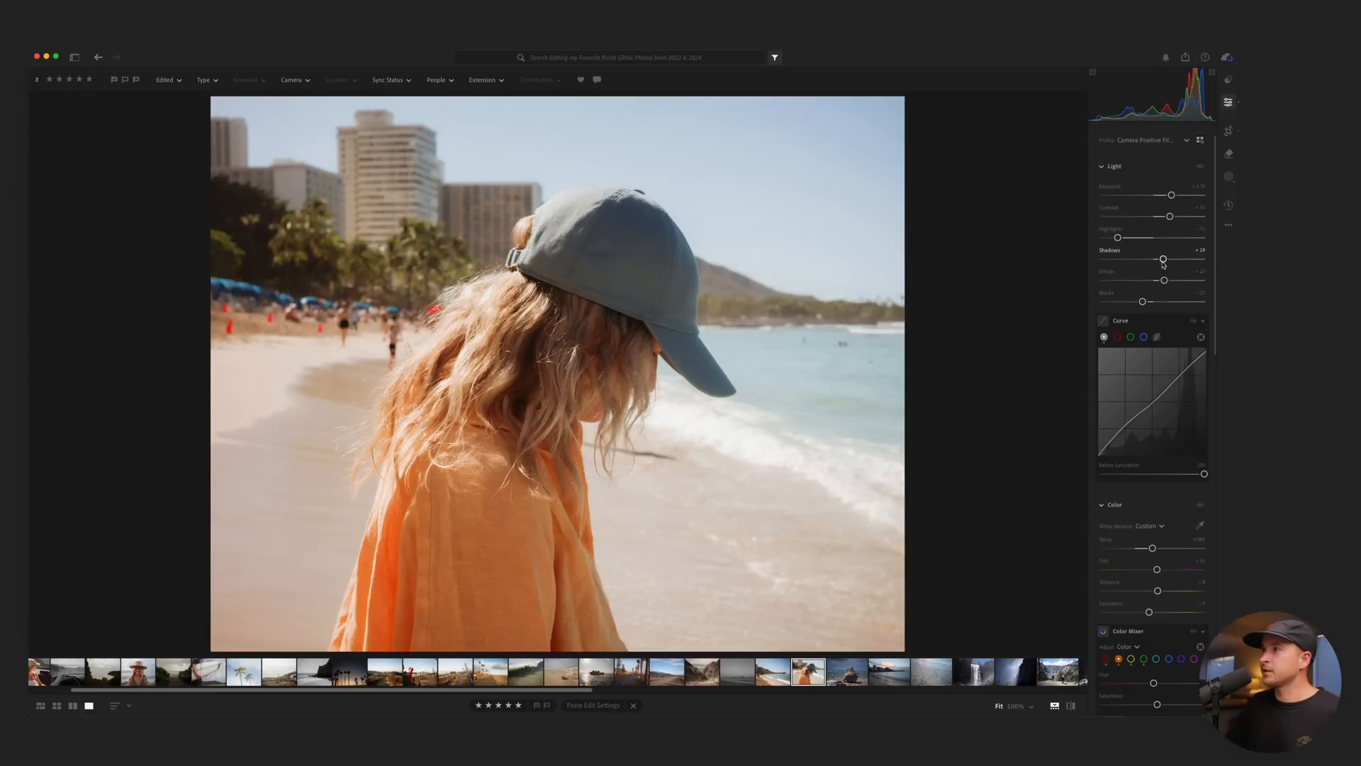
{"action": "left_click_drag", "start_coordinate": [1168, 258], "coordinate": [1169, 258]}
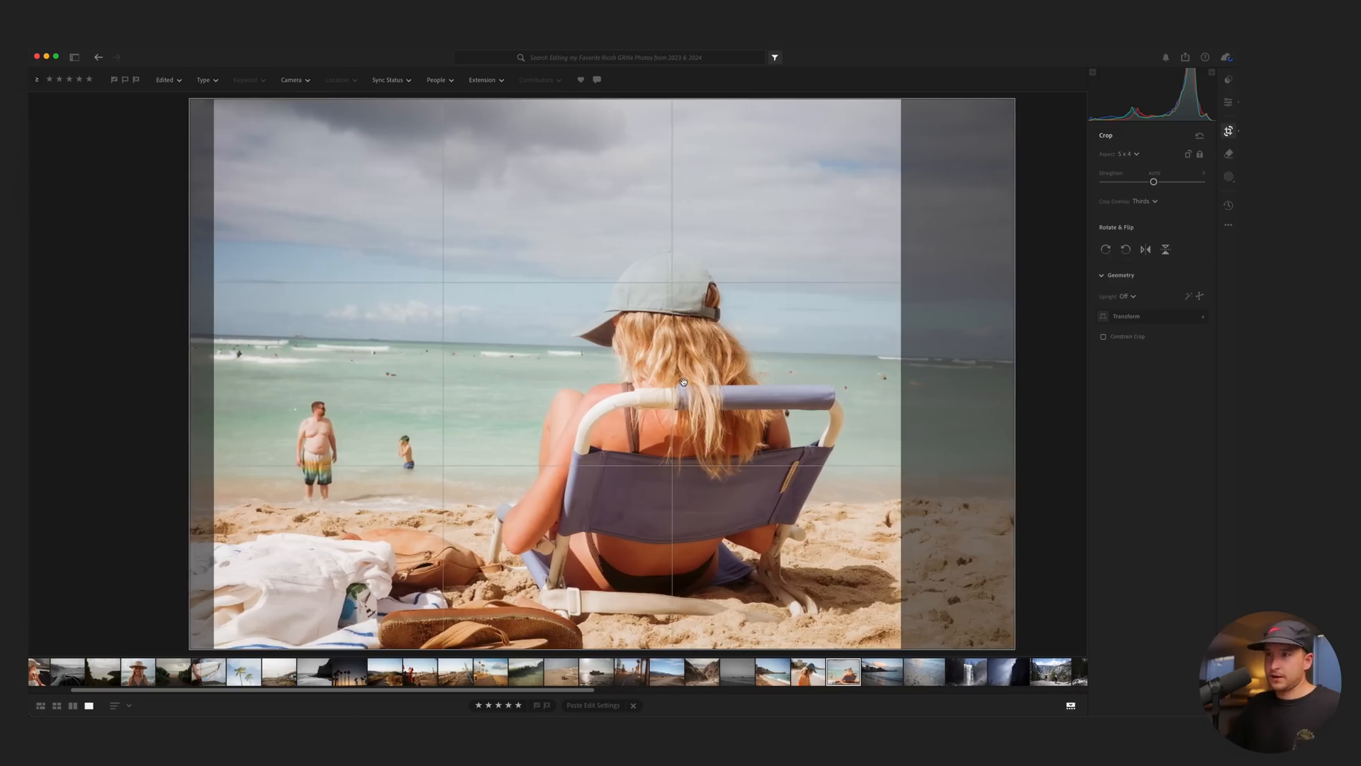
Lower the exposure and contrast of the cropped beach chair photo and color-grade it with yellow highlights, blue shadows and warmer midtones.
{"action": "key", "text": "Return"}
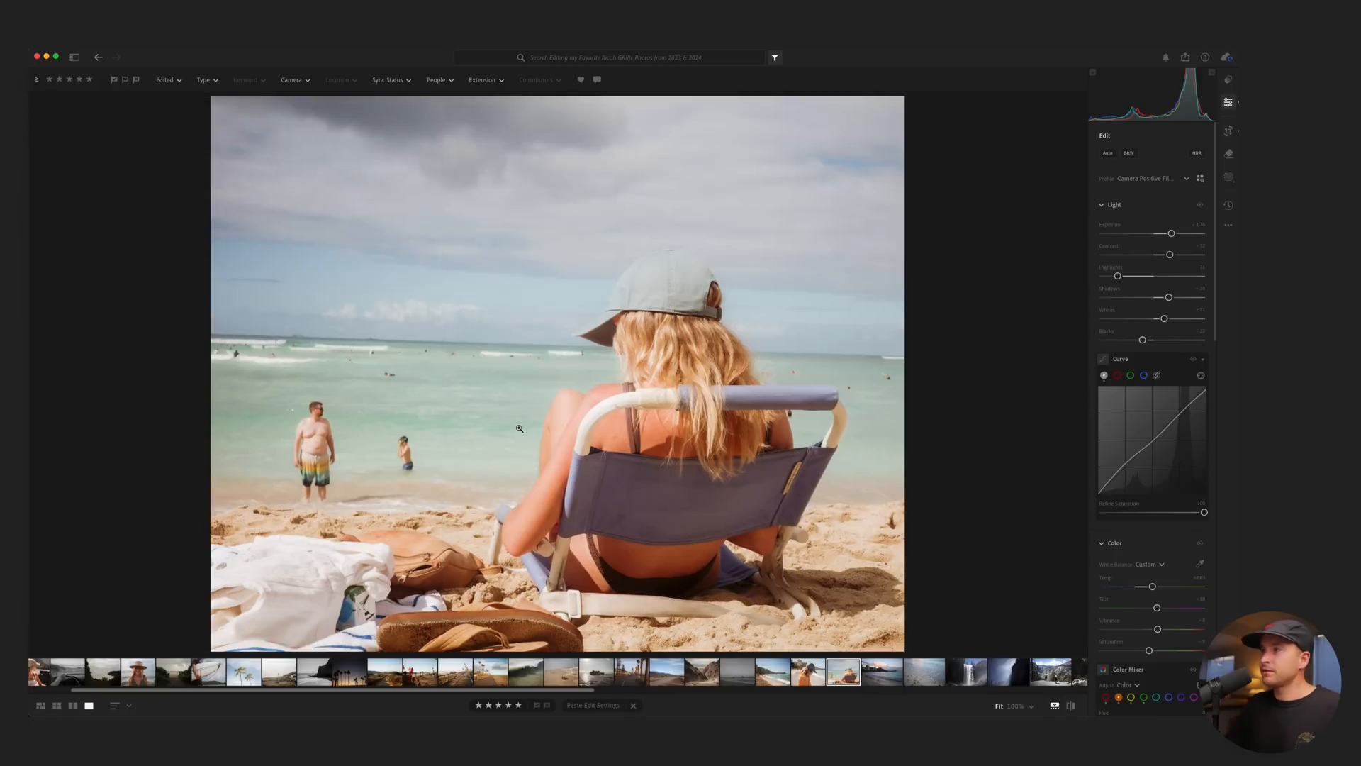
{"action": "left_click_drag", "start_coordinate": [1166, 236], "coordinate": [1149, 256]}
{"action": "scroll", "coordinate": [1154, 331], "scroll_direction": "down", "scroll_amount": 10}
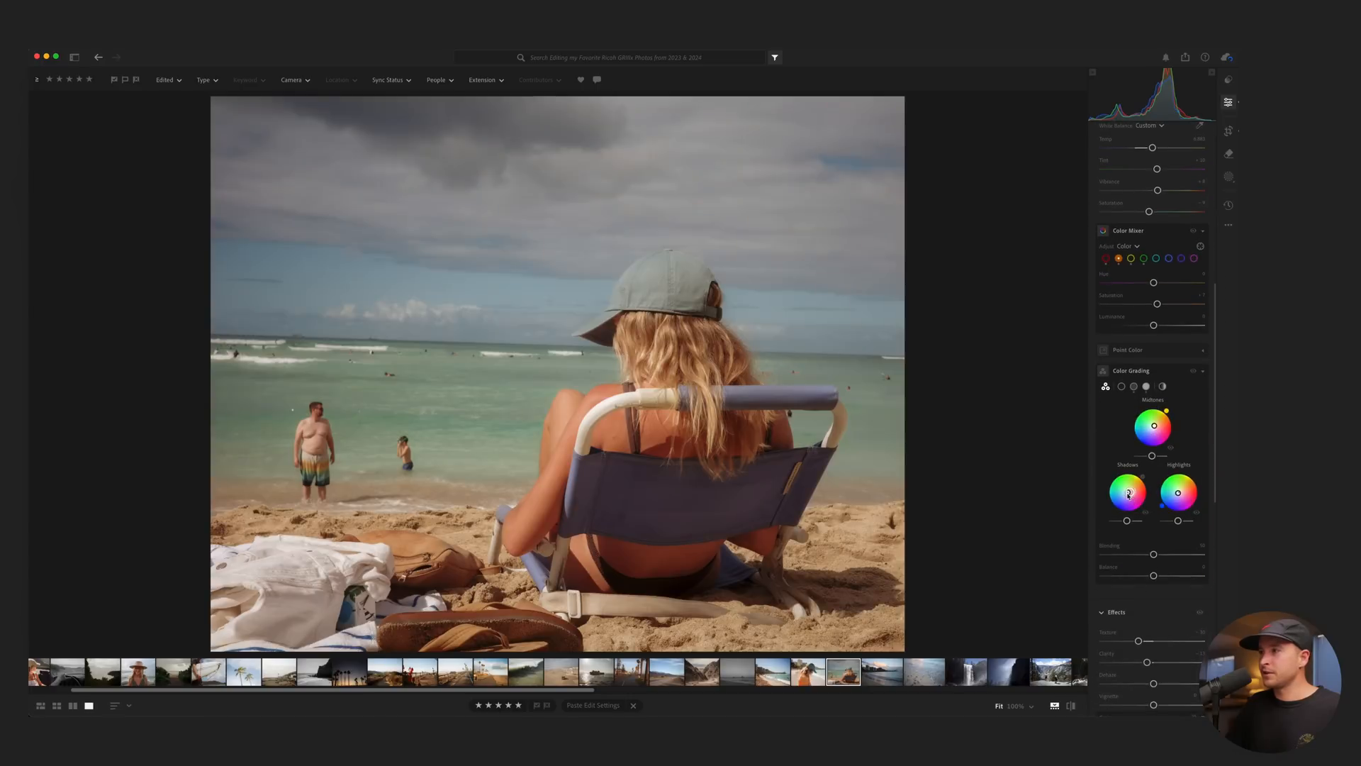
{"action": "left_click_drag", "start_coordinate": [1178, 494], "coordinate": [1128, 497]}
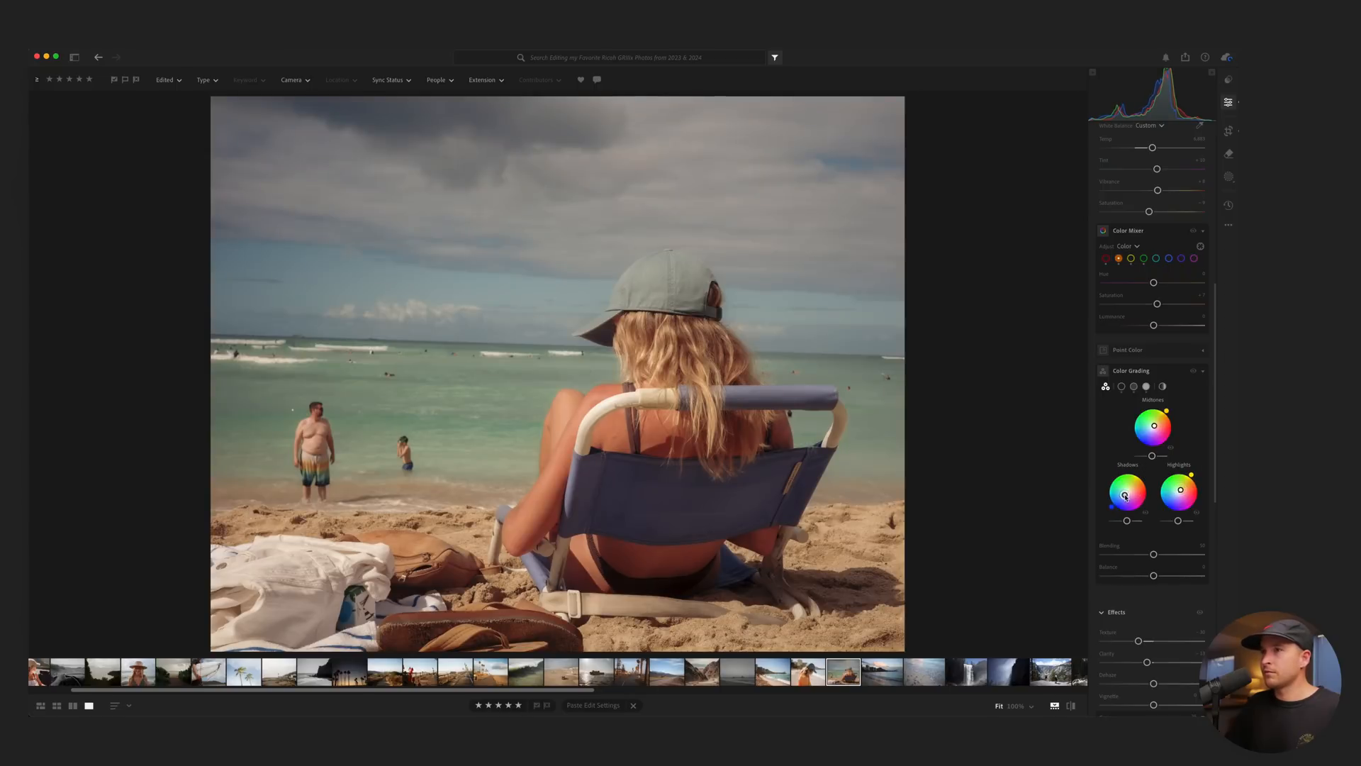
{"action": "left_click_drag", "start_coordinate": [1155, 426], "coordinate": [1156, 425]}
Cool the beach chair photo's white balance temperature, compare it with the original, and raise its contrast slightly.
{"action": "scroll", "coordinate": [1170, 319], "scroll_direction": "up", "scroll_amount": 5}
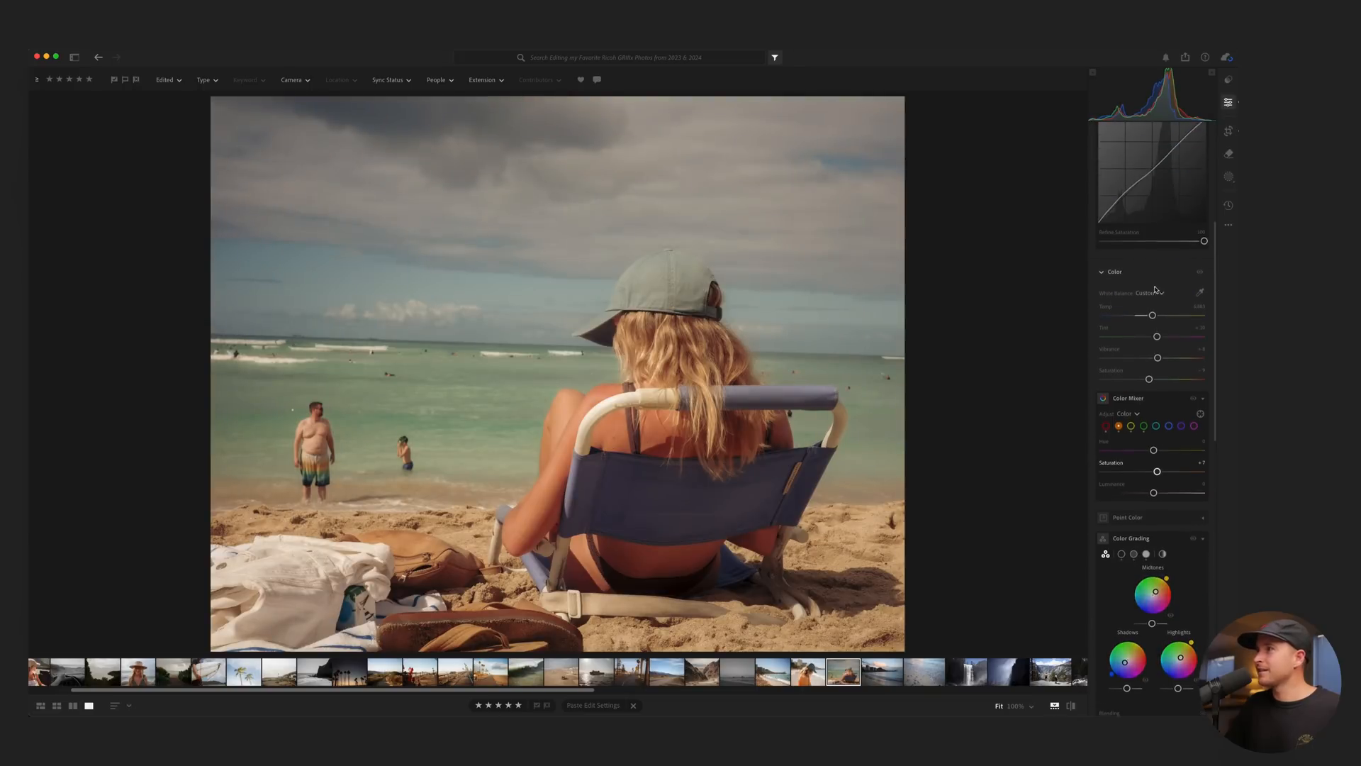
{"action": "left_click", "coordinate": [1197, 316]}
{"action": "type", "text": "6000"}
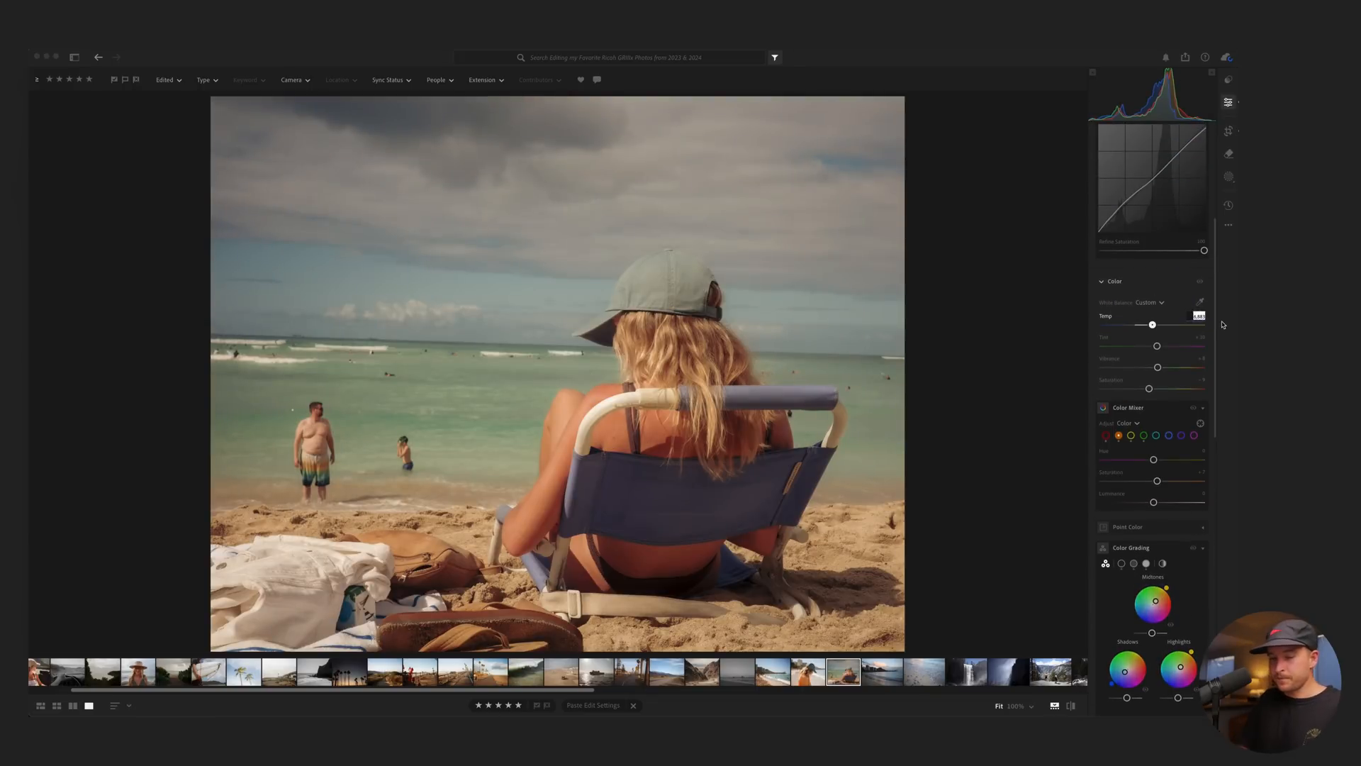
{"action": "key", "text": "Return"}
{"action": "key", "text": "backslash"}
{"action": "scroll", "coordinate": [1151, 282], "scroll_direction": "up", "scroll_amount": 7}
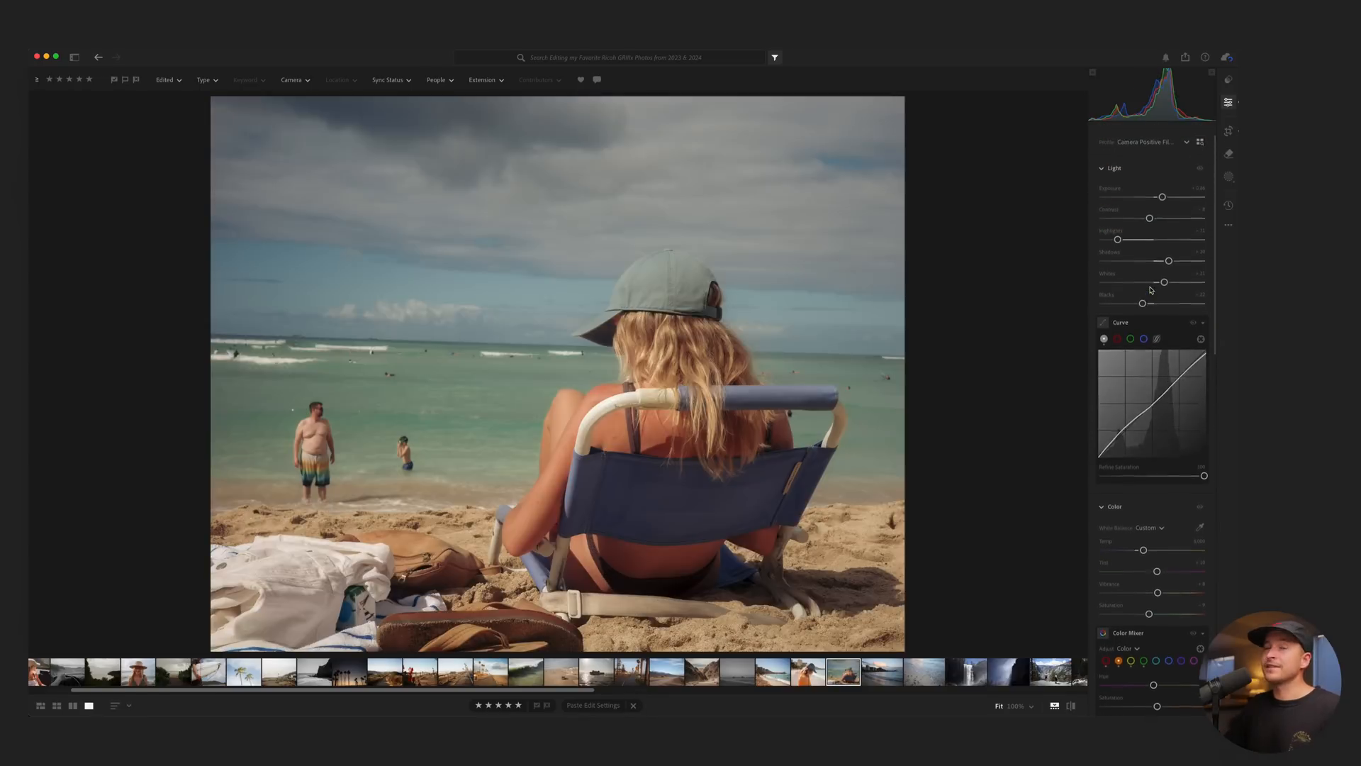
{"action": "left_click_drag", "start_coordinate": [1149, 236], "coordinate": [1156, 237]}
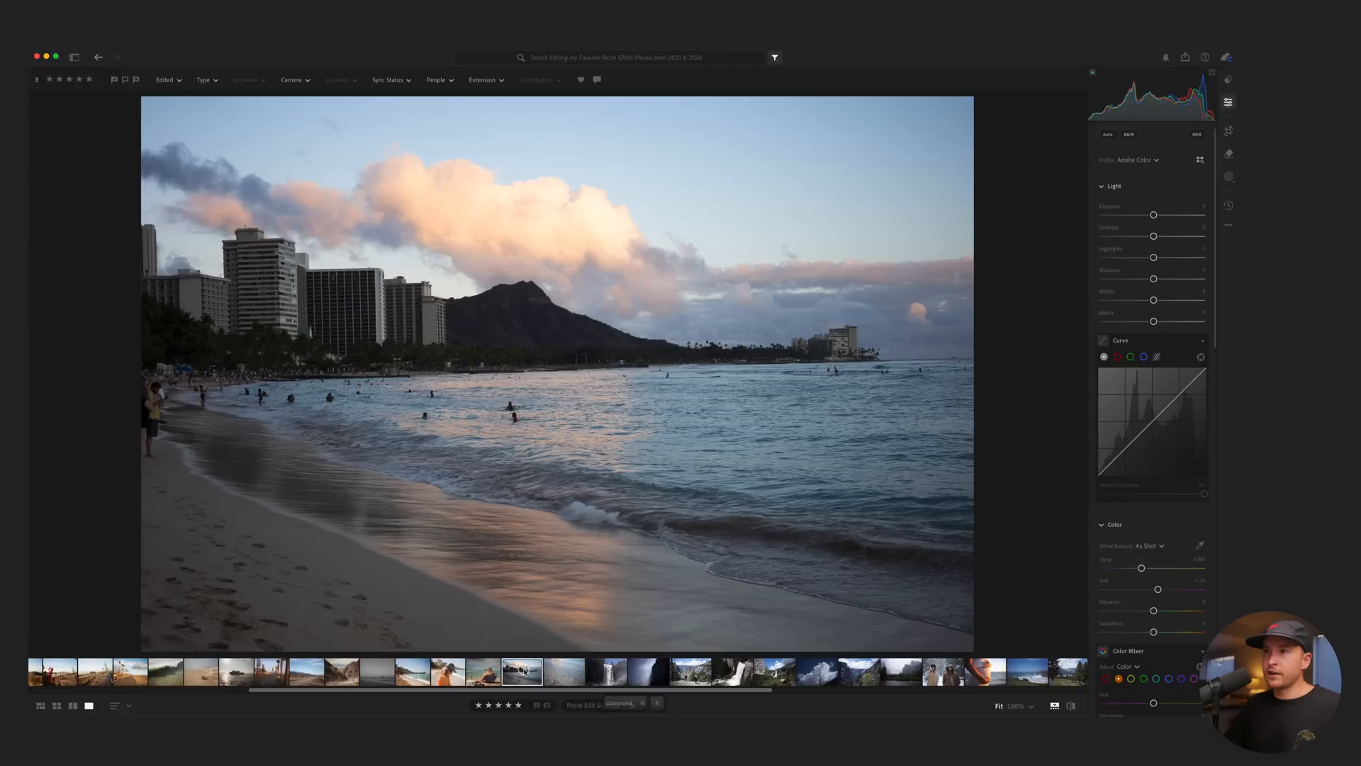
Paste the beach chair photo's edit settings onto the pink-cloud sunset beach photo and color-grade it with orange shadows and blue highlights.
{"action": "key", "text": "super+v"}
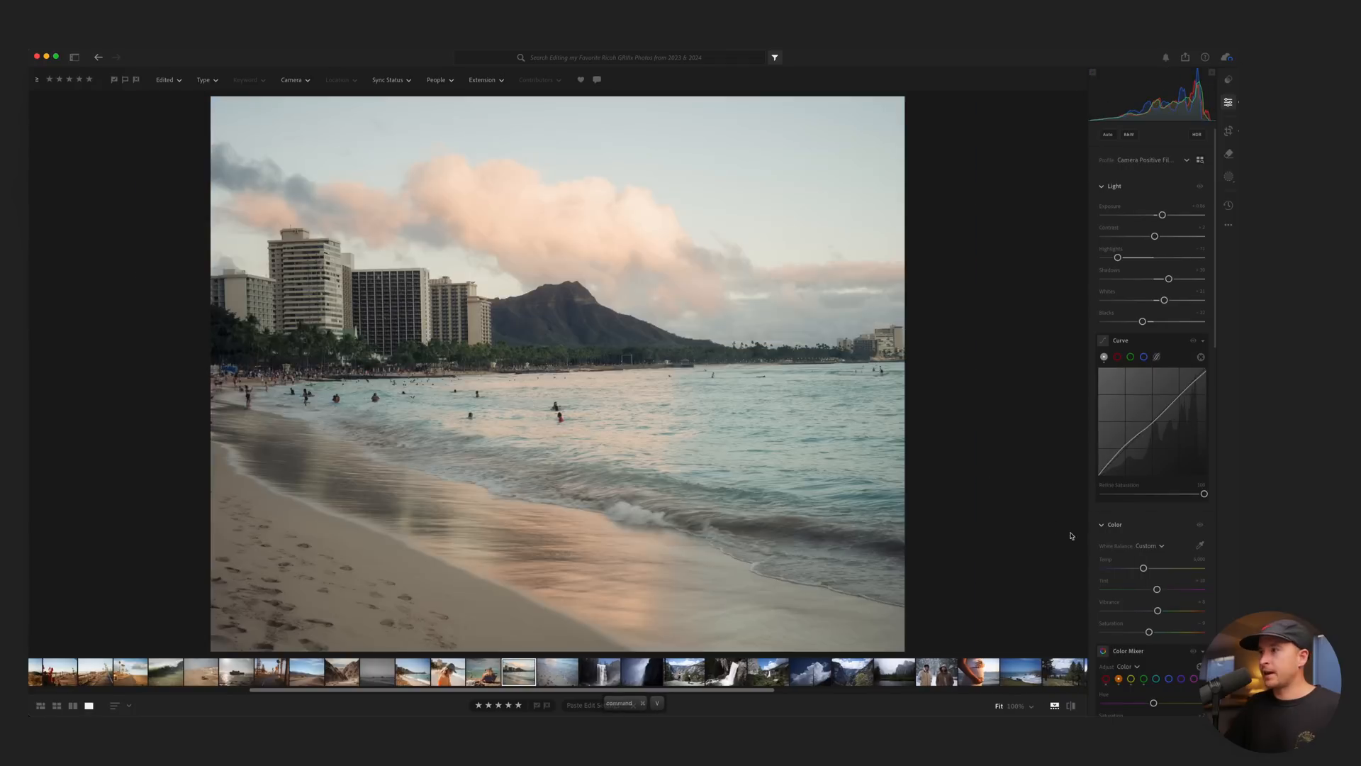
{"action": "scroll", "coordinate": [1163, 529], "scroll_direction": "down", "scroll_amount": 5}
{"action": "scroll", "coordinate": [1176, 524], "scroll_direction": "down", "scroll_amount": 3}
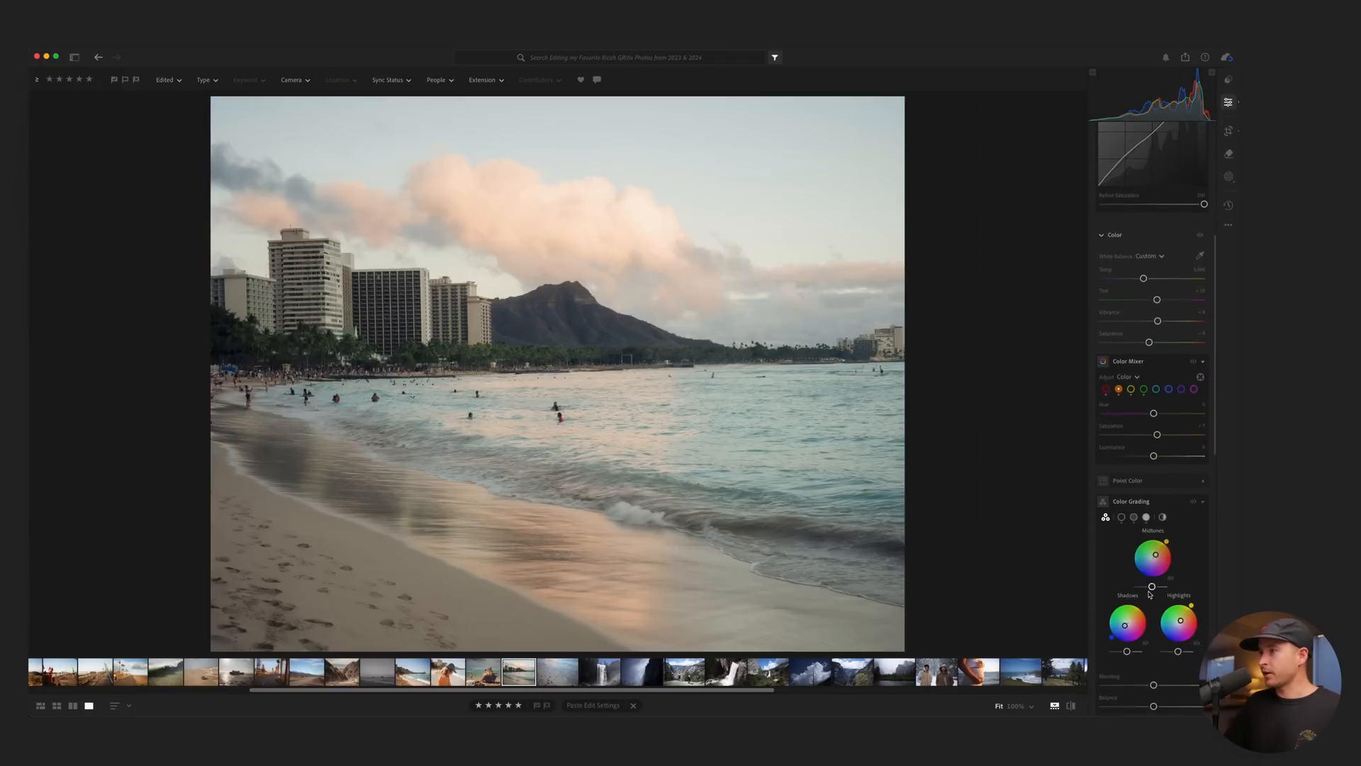
{"action": "left_click_drag", "start_coordinate": [1125, 621], "coordinate": [1129, 617]}
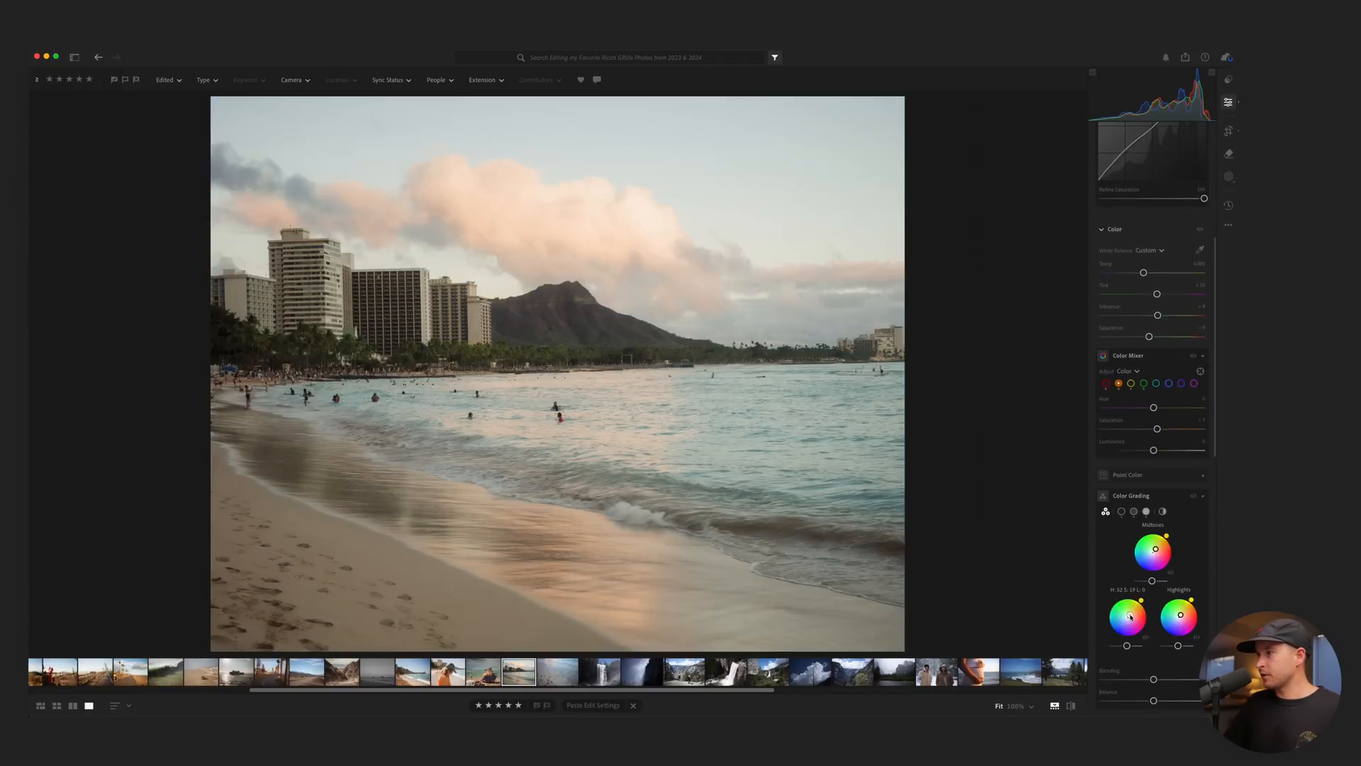
{"action": "left_click_drag", "start_coordinate": [1180, 615], "coordinate": [1176, 619]}
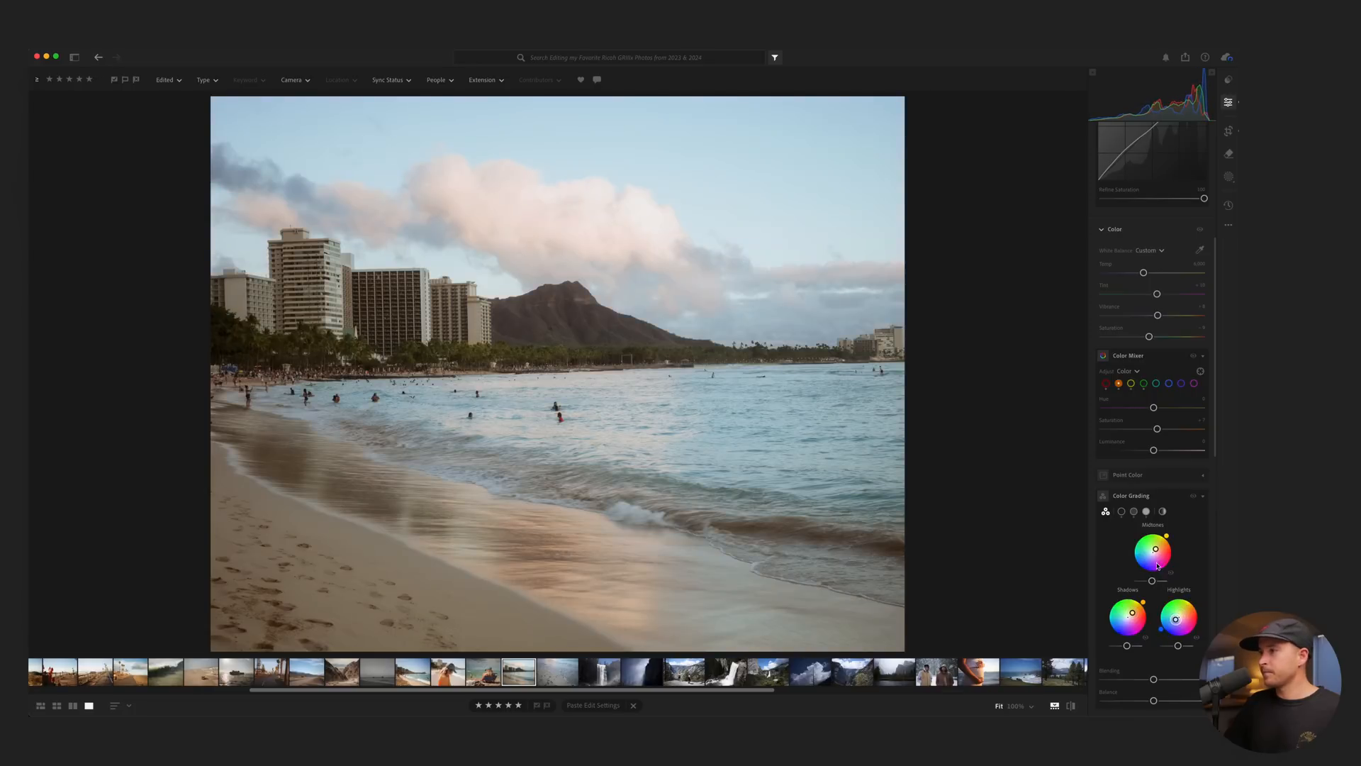
Shift the sunset beach photo's midtone color grading slightly toward yellow and set its white balance temperature to 7000.
{"action": "left_click_drag", "start_coordinate": [1157, 548], "coordinate": [1168, 534]}
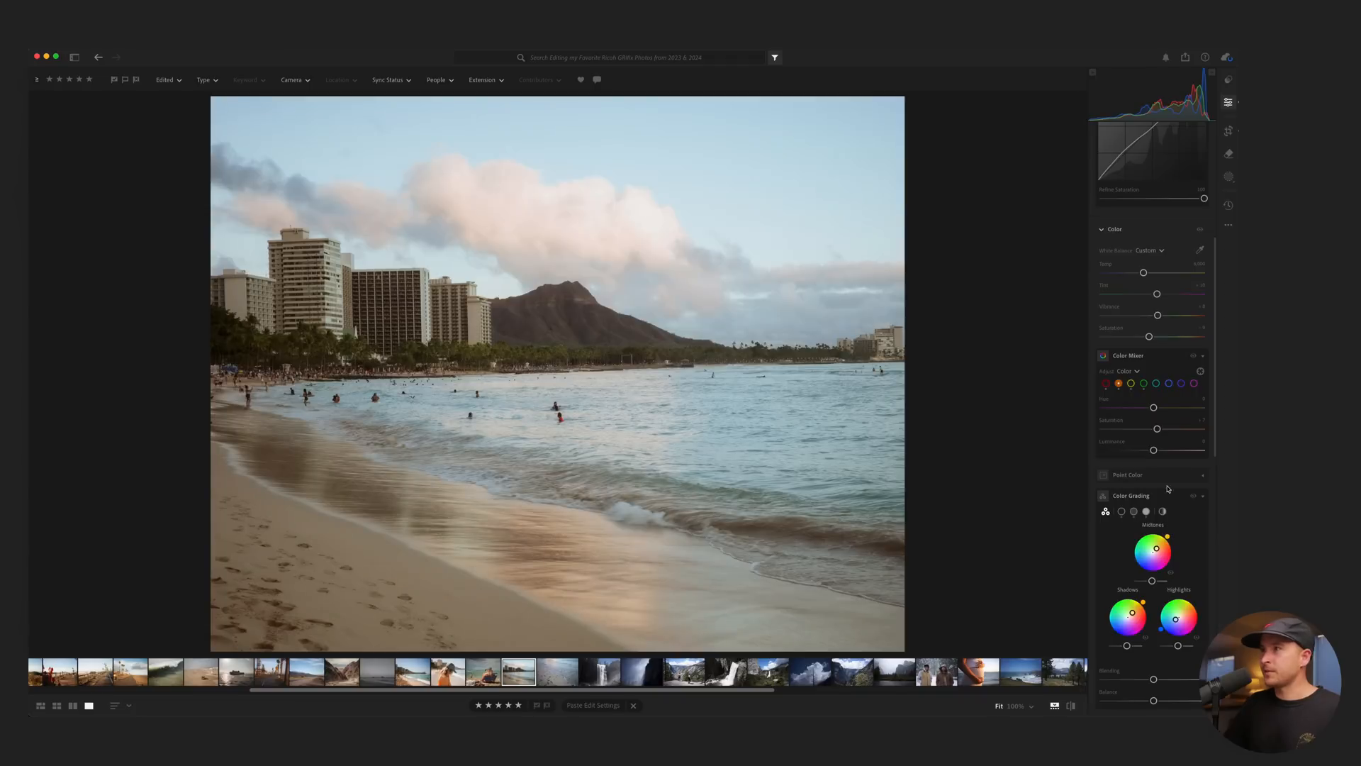
{"action": "left_click", "coordinate": [1191, 265]}
{"action": "type", "text": "7000"}
{"action": "key", "text": "Return"}
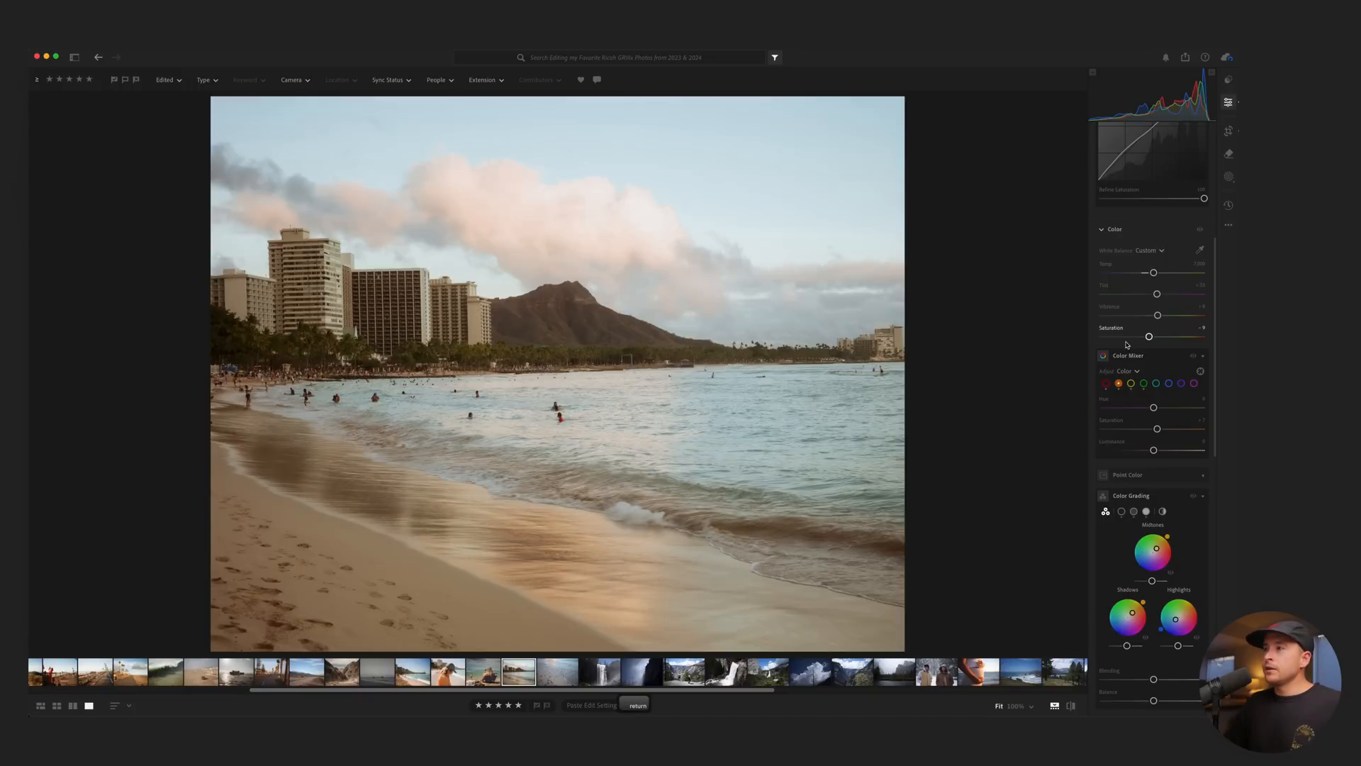
Reshape the sunset beach photo's tone curve by lowering the shadow point and white endpoint and lifting the midtones and highlights.
{"action": "scroll", "coordinate": [1164, 370], "scroll_direction": "up", "scroll_amount": 6}
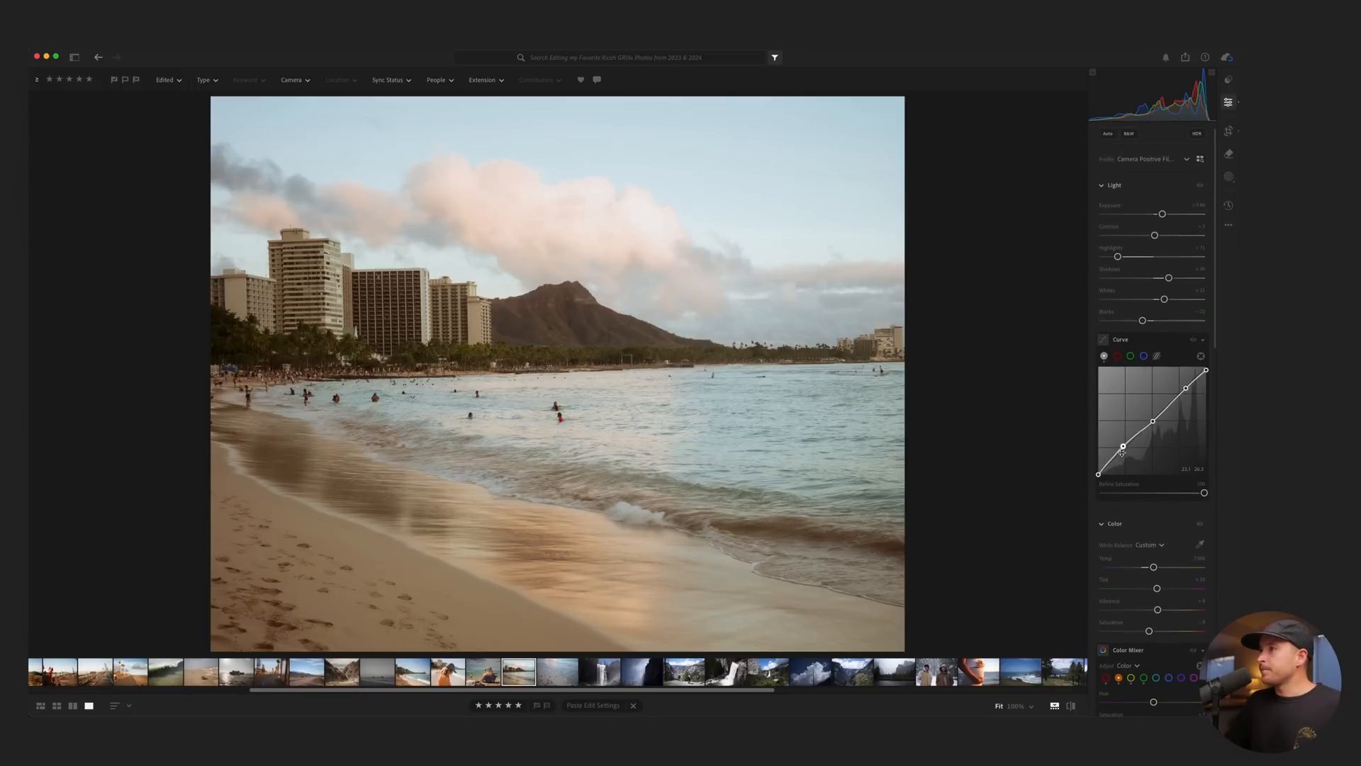
{"action": "left_click_drag", "start_coordinate": [1122, 452], "coordinate": [1123, 450]}
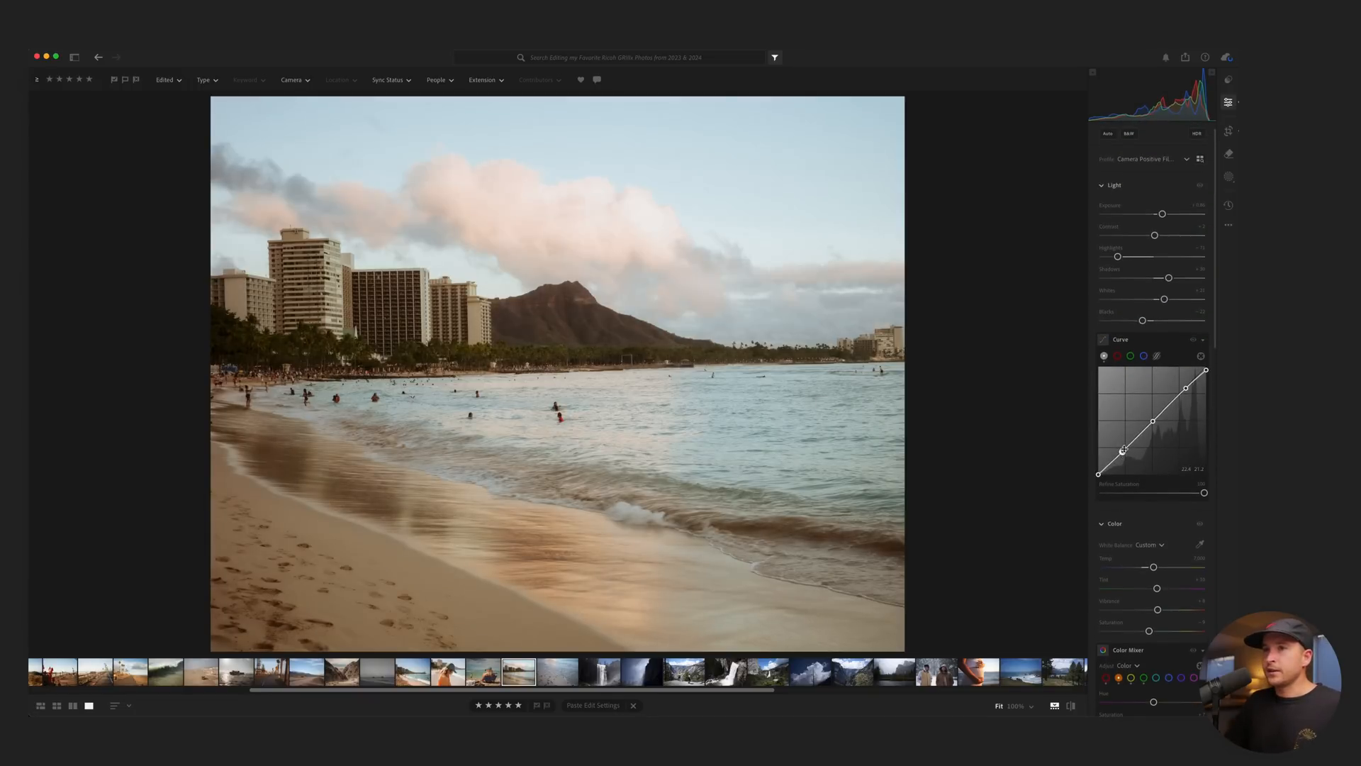
{"action": "left_click_drag", "start_coordinate": [1186, 388], "coordinate": [1206, 375]}
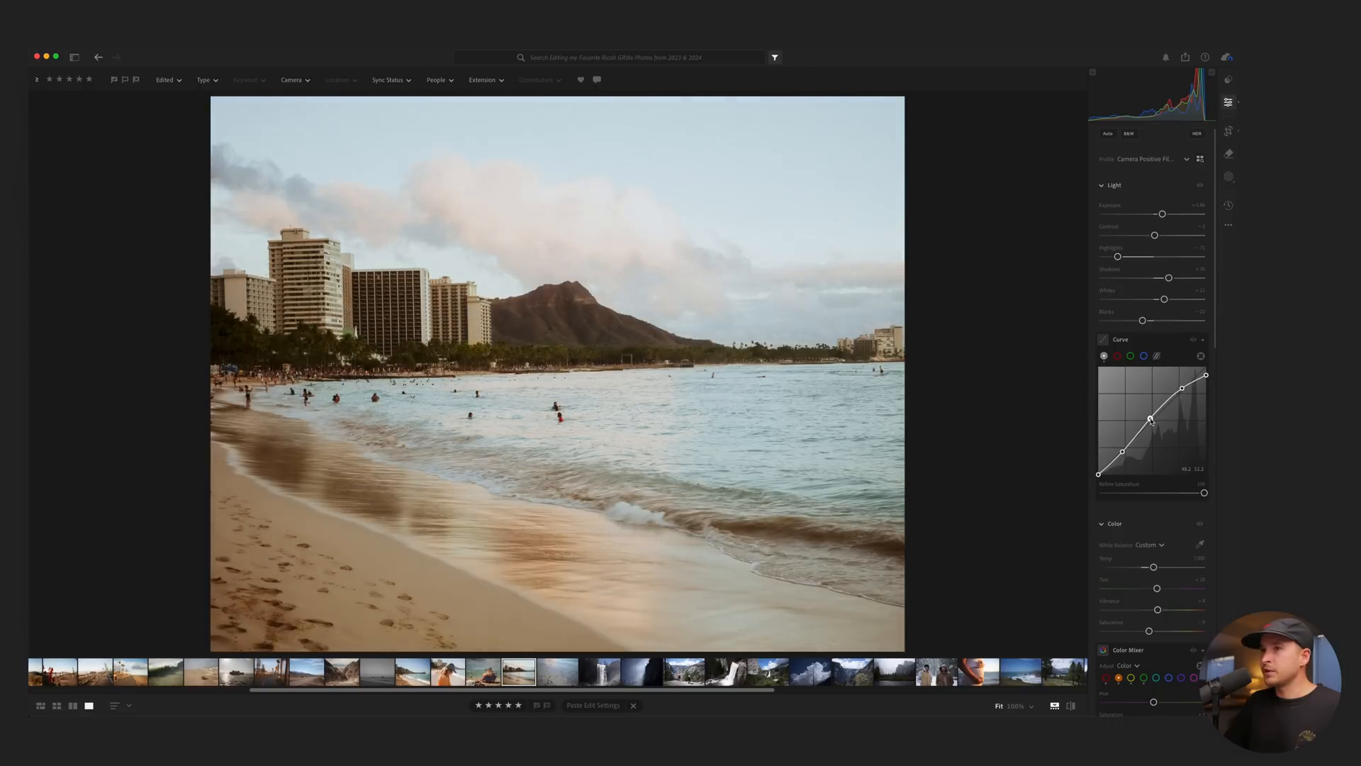
Shift the sunset beach photo's crop to include more ocean, and check it against the sunny daytime beach photo.
{"action": "key", "text": "c"}
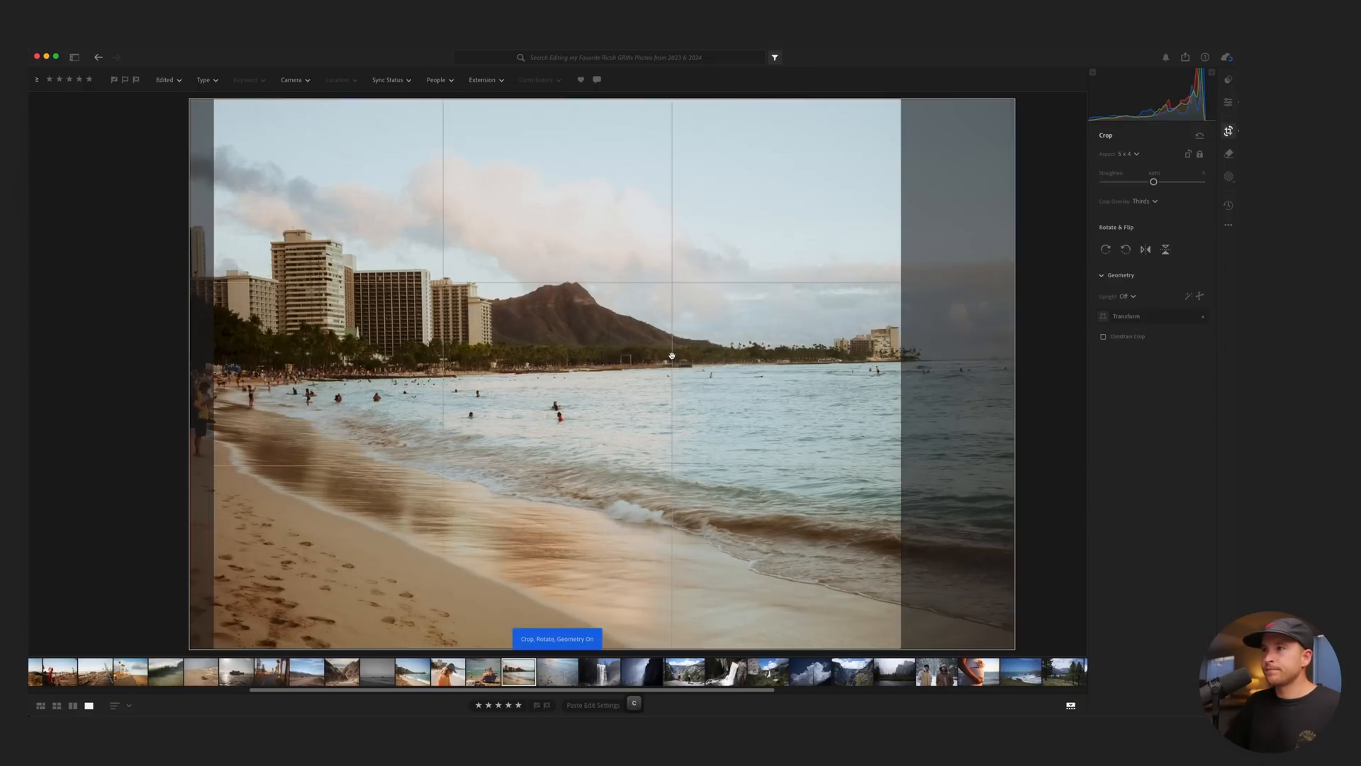
{"action": "left_click_drag", "start_coordinate": [721, 358], "coordinate": [645, 358]}
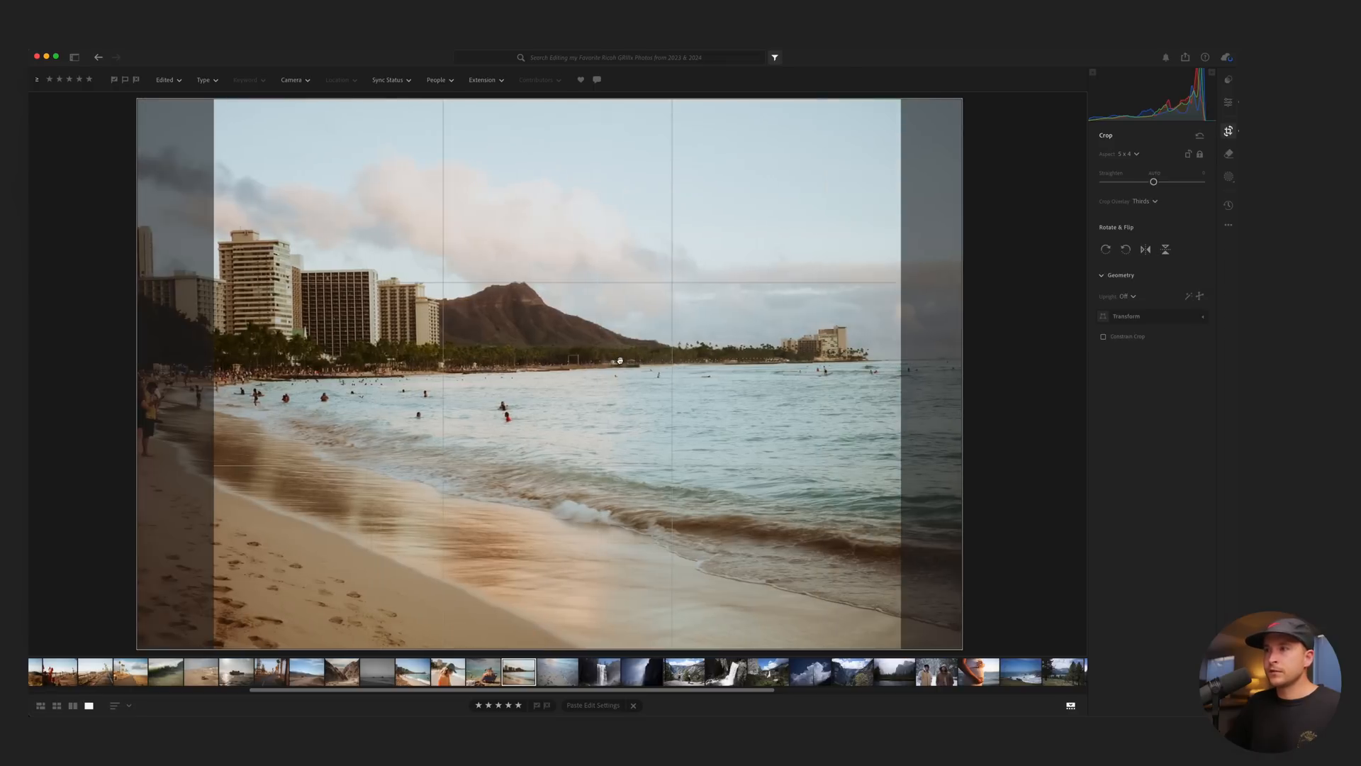
{"action": "key", "text": "Return"}
{"action": "left_click", "coordinate": [425, 670]}
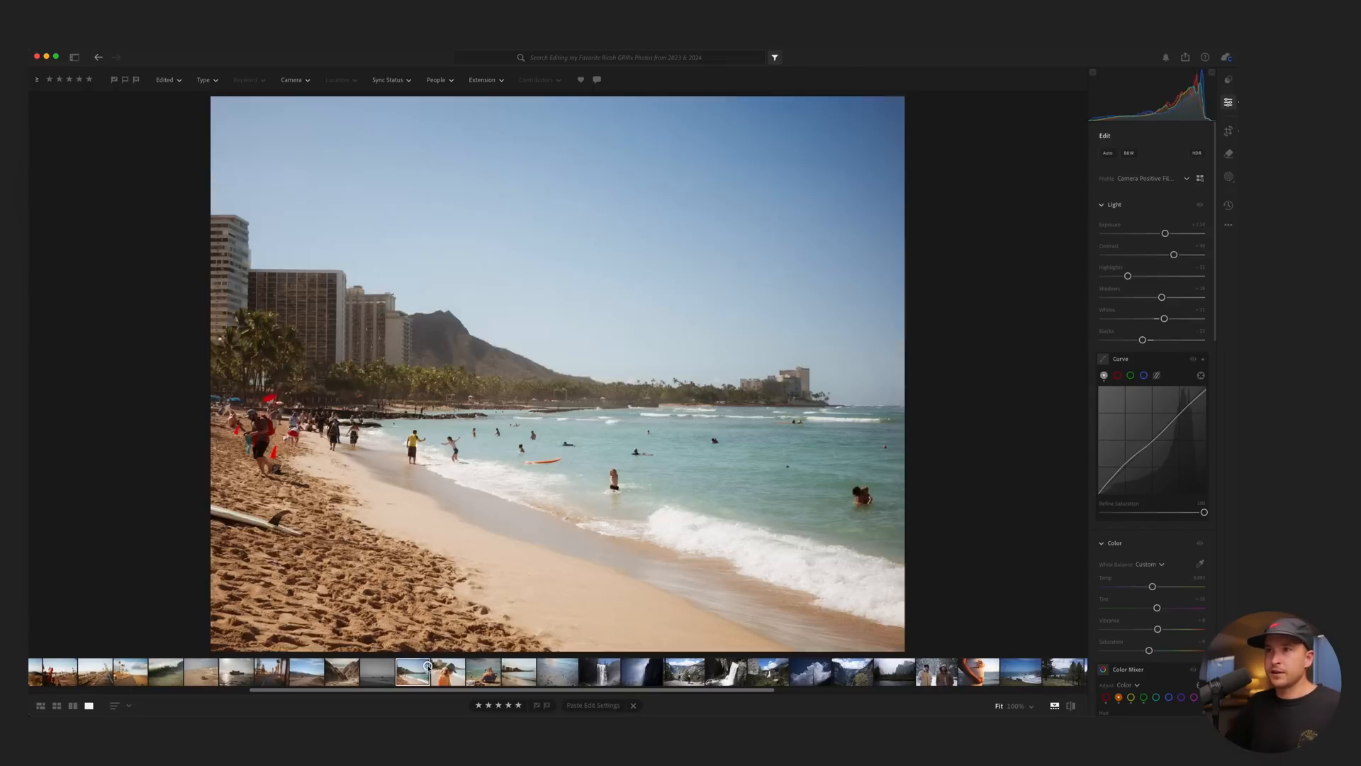
{"action": "left_click", "coordinate": [515, 670]}
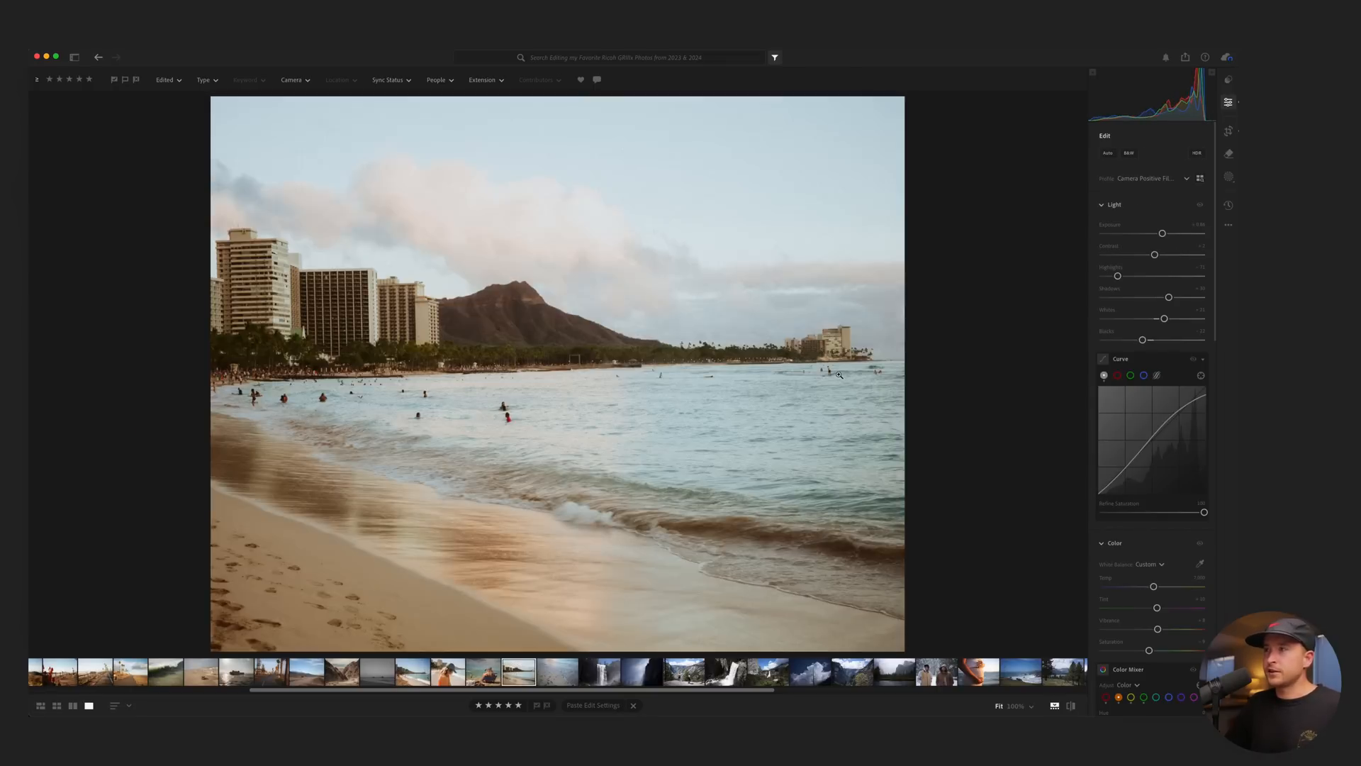
Lower the sunset beach photo's contrast and shadows and set its white balance temperature to 6300.
{"action": "left_click_drag", "start_coordinate": [1162, 233], "coordinate": [1117, 254]}
{"action": "key", "text": "backslash"}
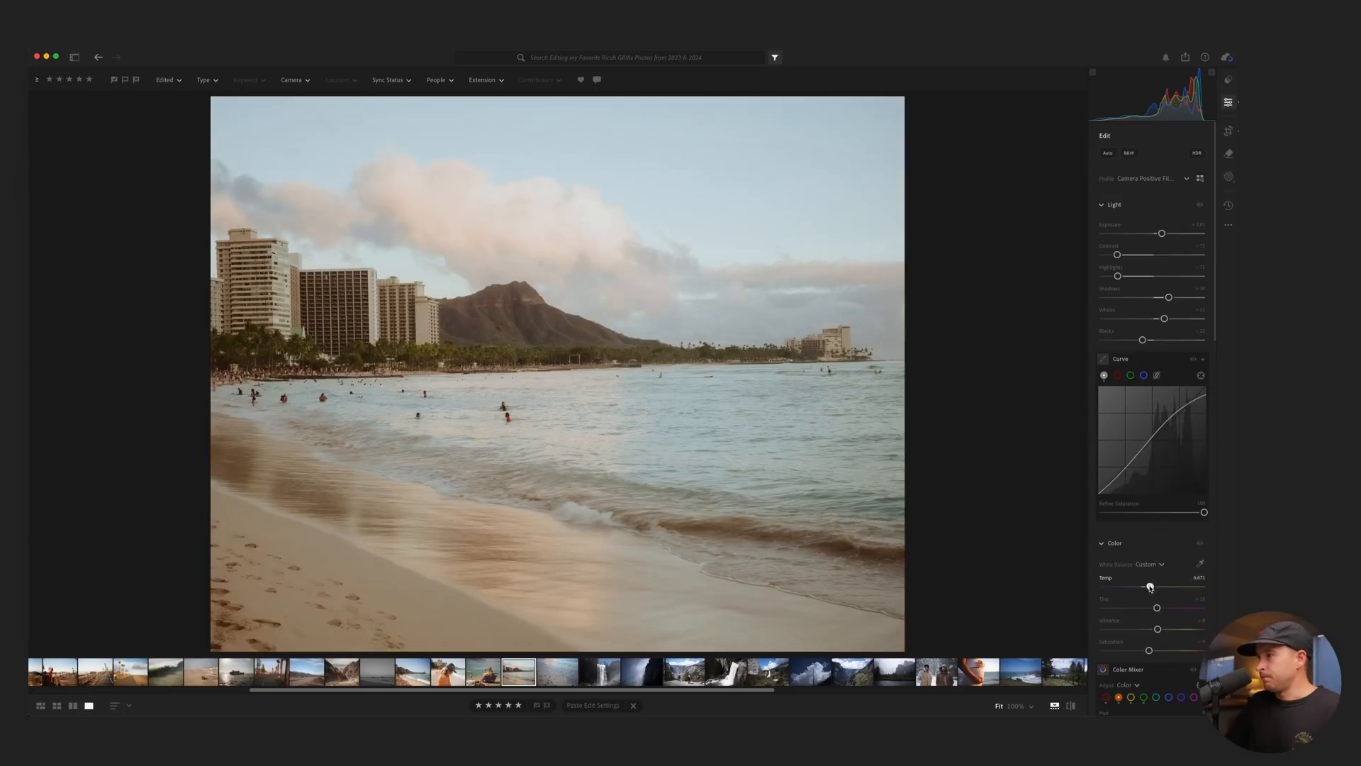
{"action": "left_click", "coordinate": [1191, 578]}
{"action": "type", "text": "6300"}
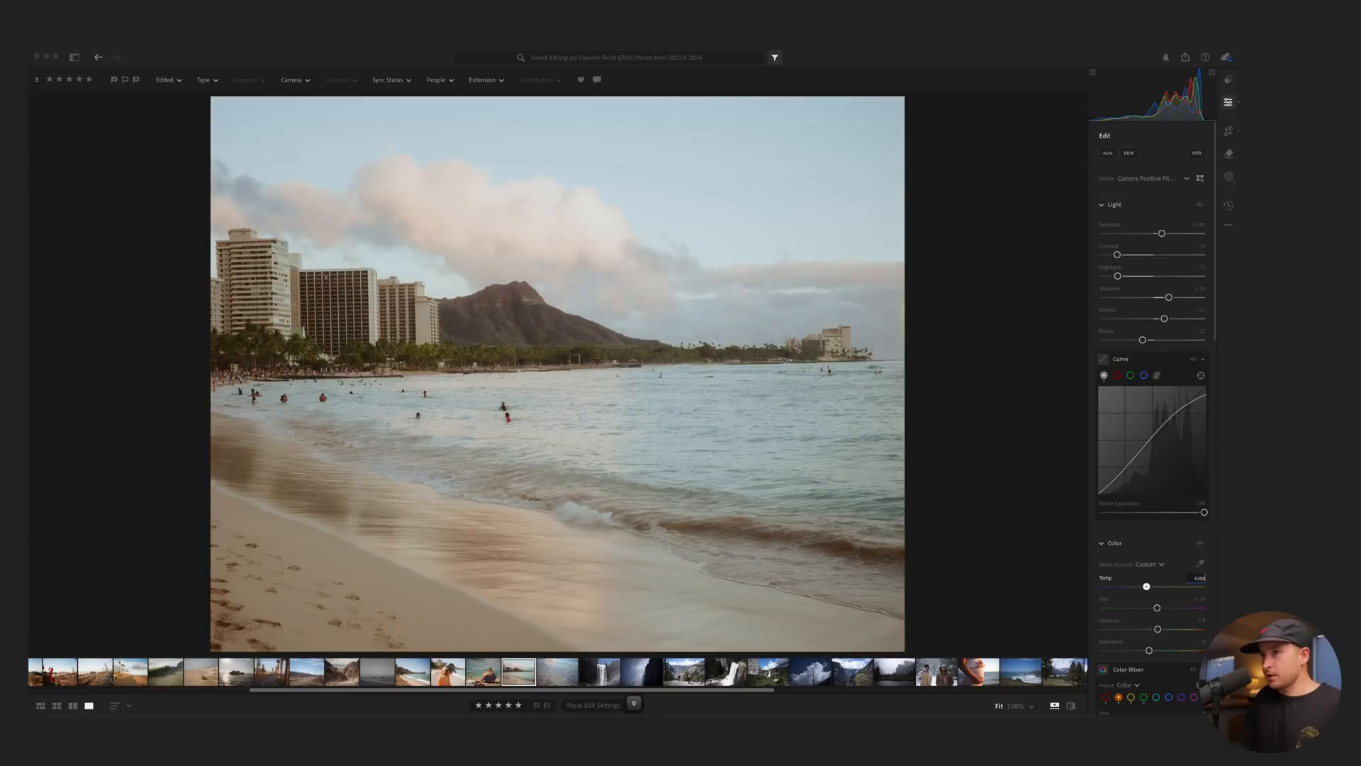
{"action": "key", "text": "Return"}
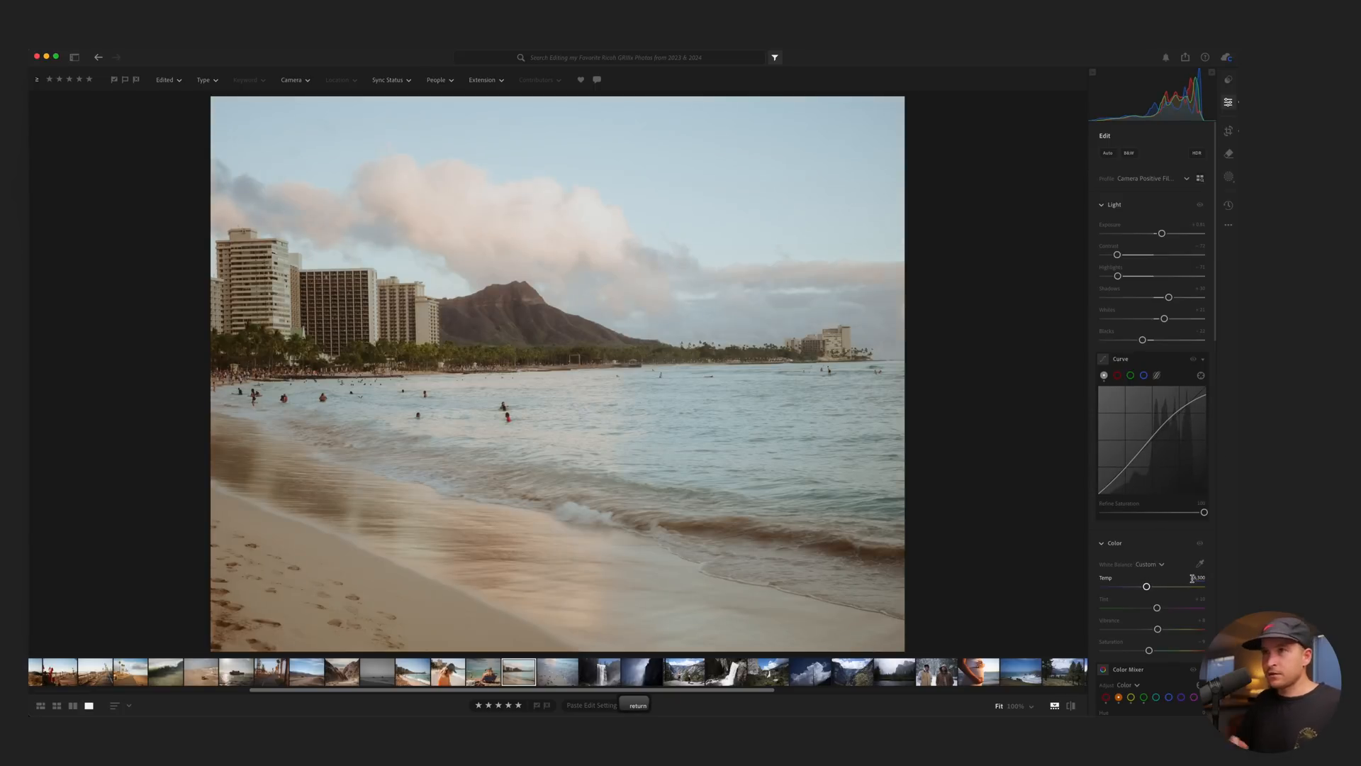
{"action": "left_click_drag", "start_coordinate": [1170, 298], "coordinate": [1165, 300]}
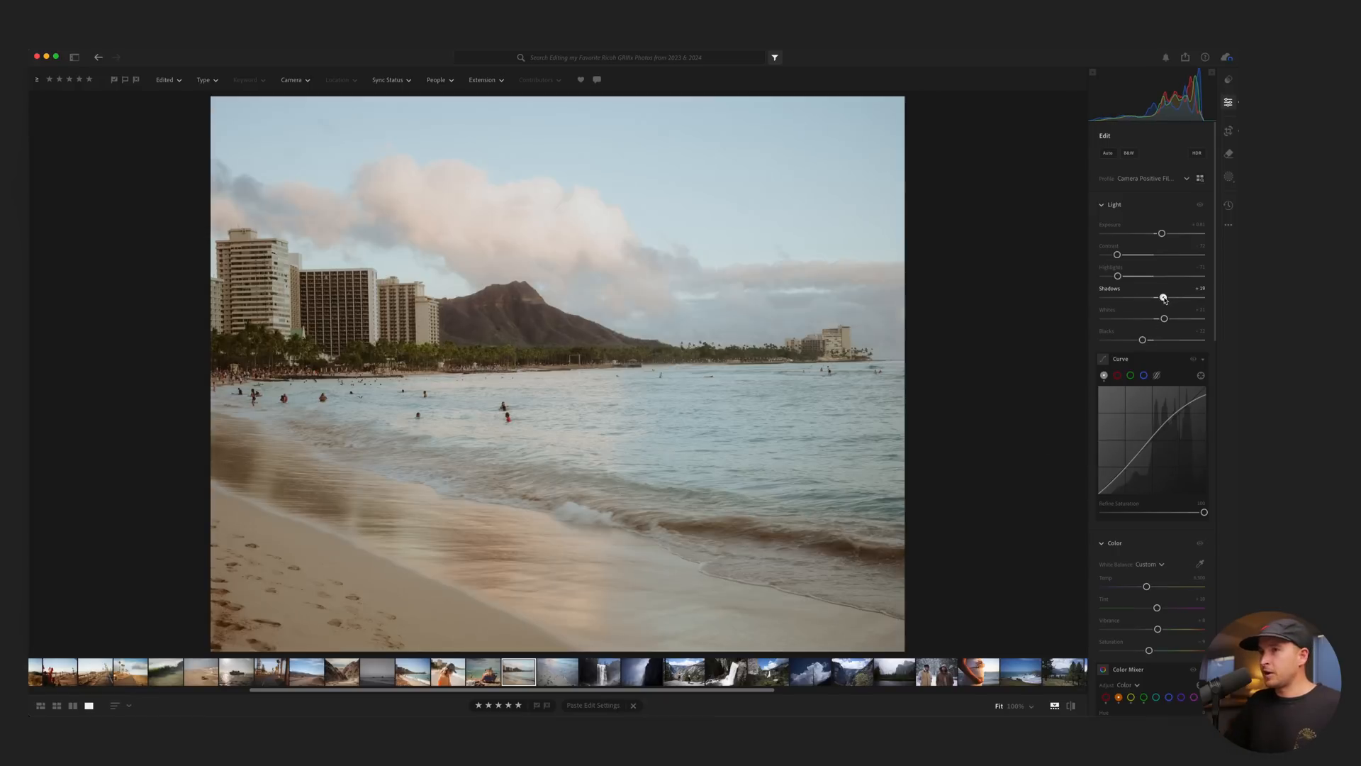
{"action": "key", "text": "j"}
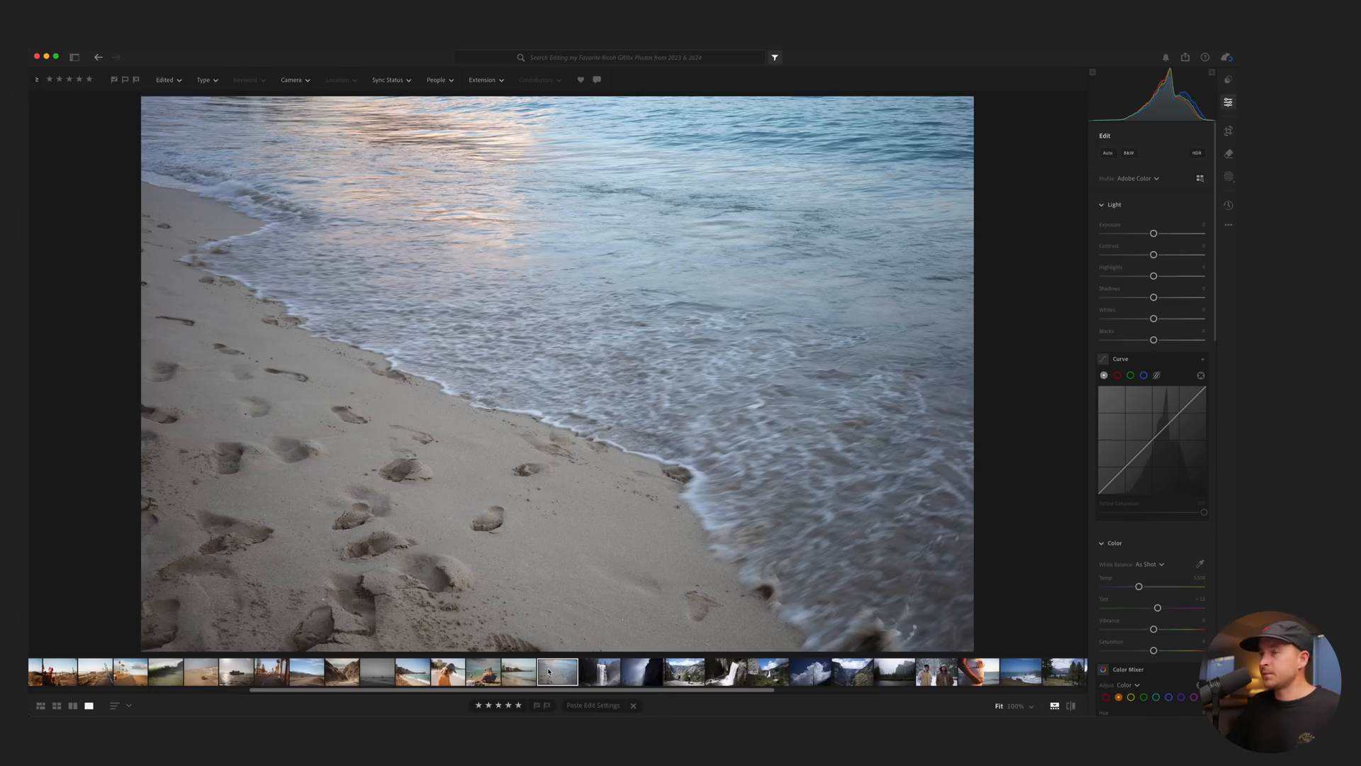
Give the footprints photo the sunset beach edit, reposition its crop, and lower its exposure while raising the contrast slightly.
{"action": "key", "text": "c"}
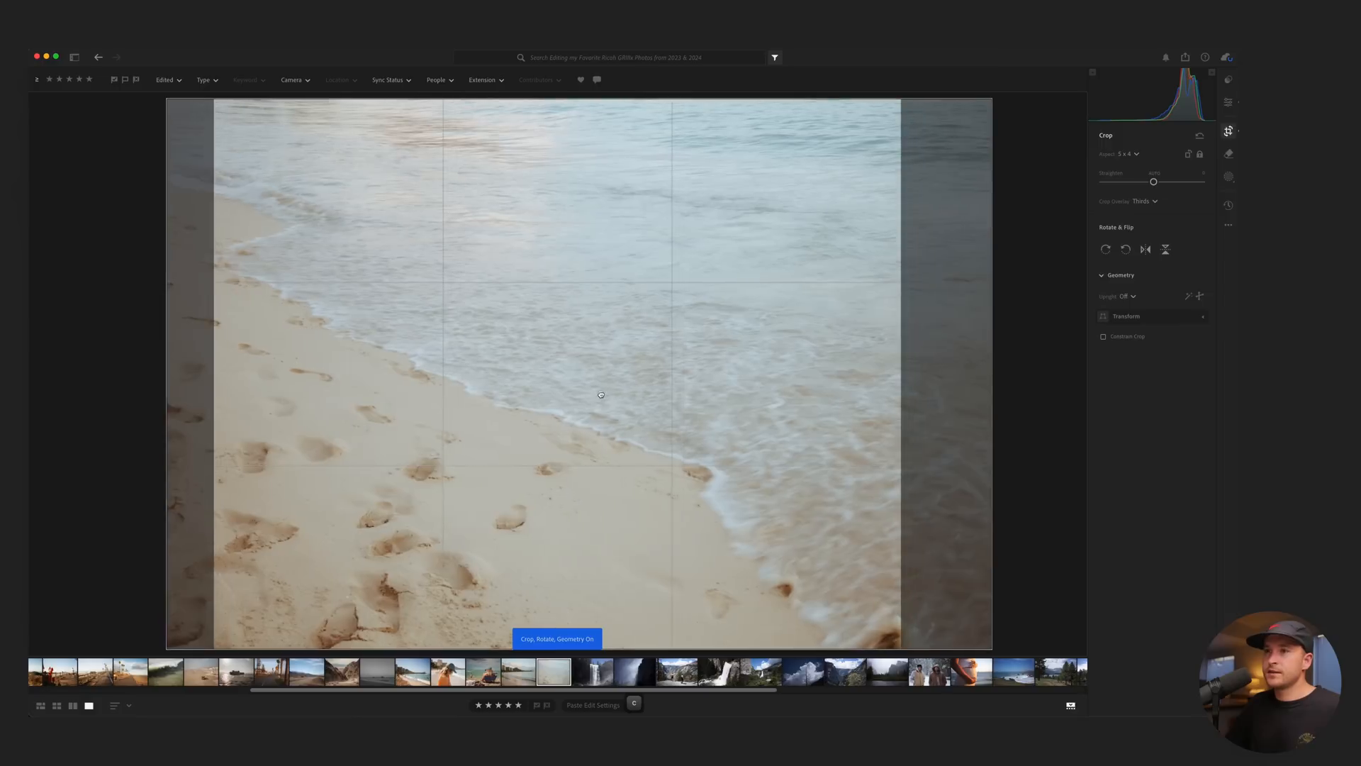
{"action": "left_click_drag", "start_coordinate": [533, 346], "coordinate": [548, 346]}
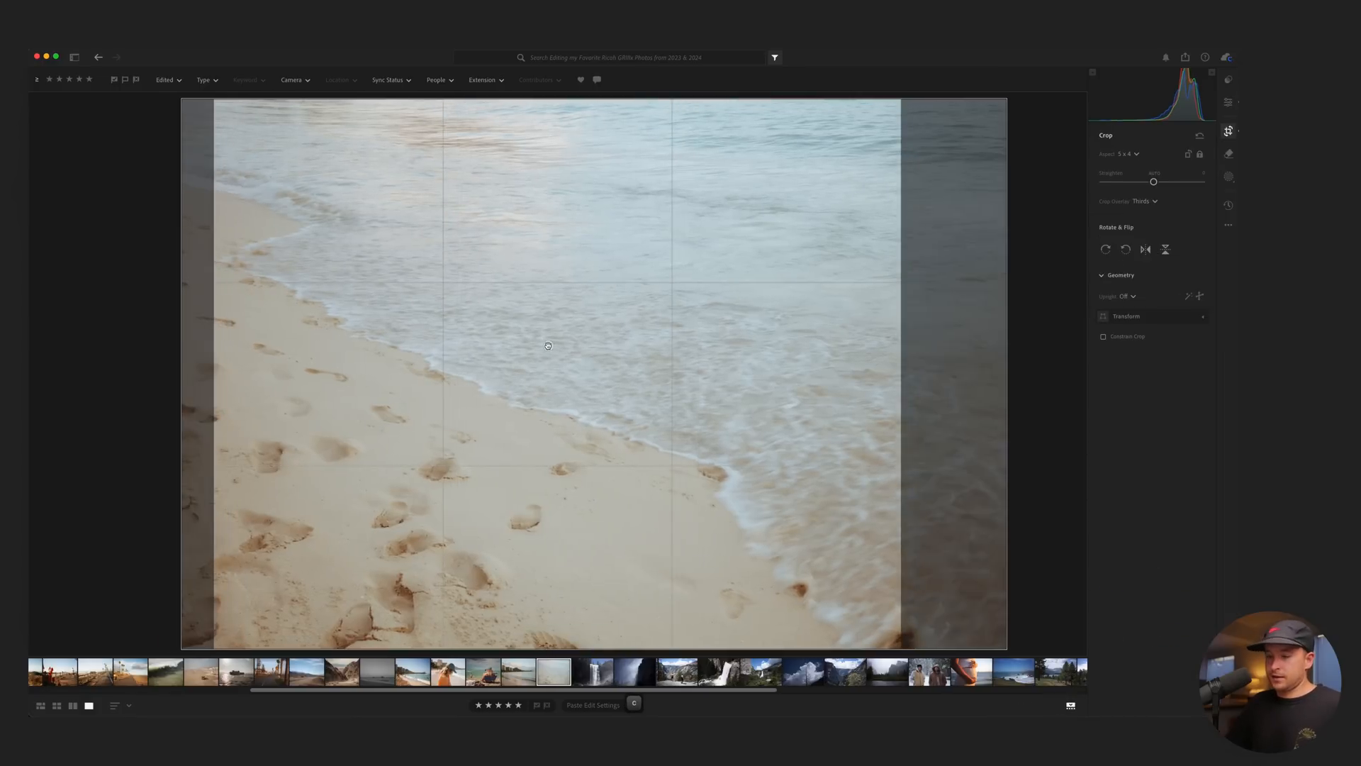
{"action": "key", "text": "Return"}
{"action": "left_click_drag", "start_coordinate": [1160, 235], "coordinate": [1138, 255]}
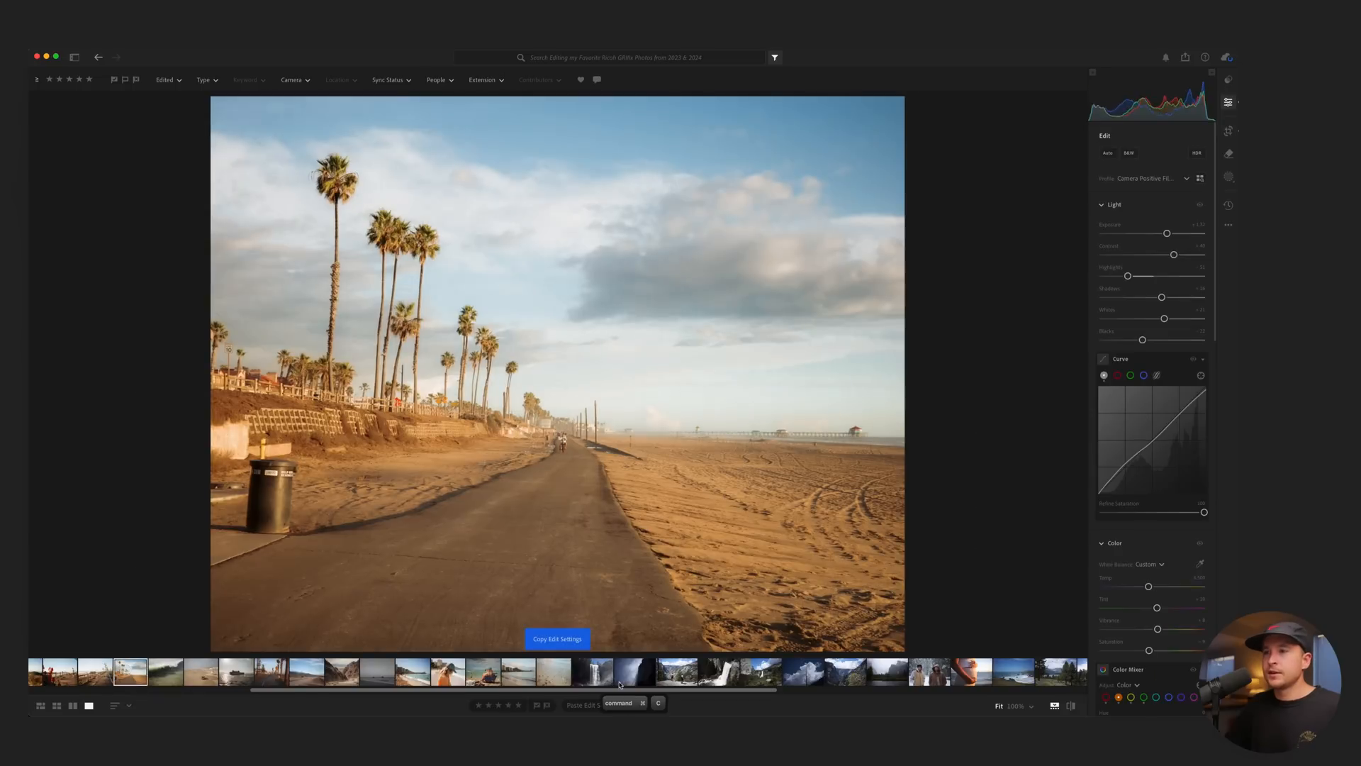
Paste the palm-lined path photo's edit settings onto the waterfall photo and reposition its crop.
{"action": "key", "text": "super+v"}
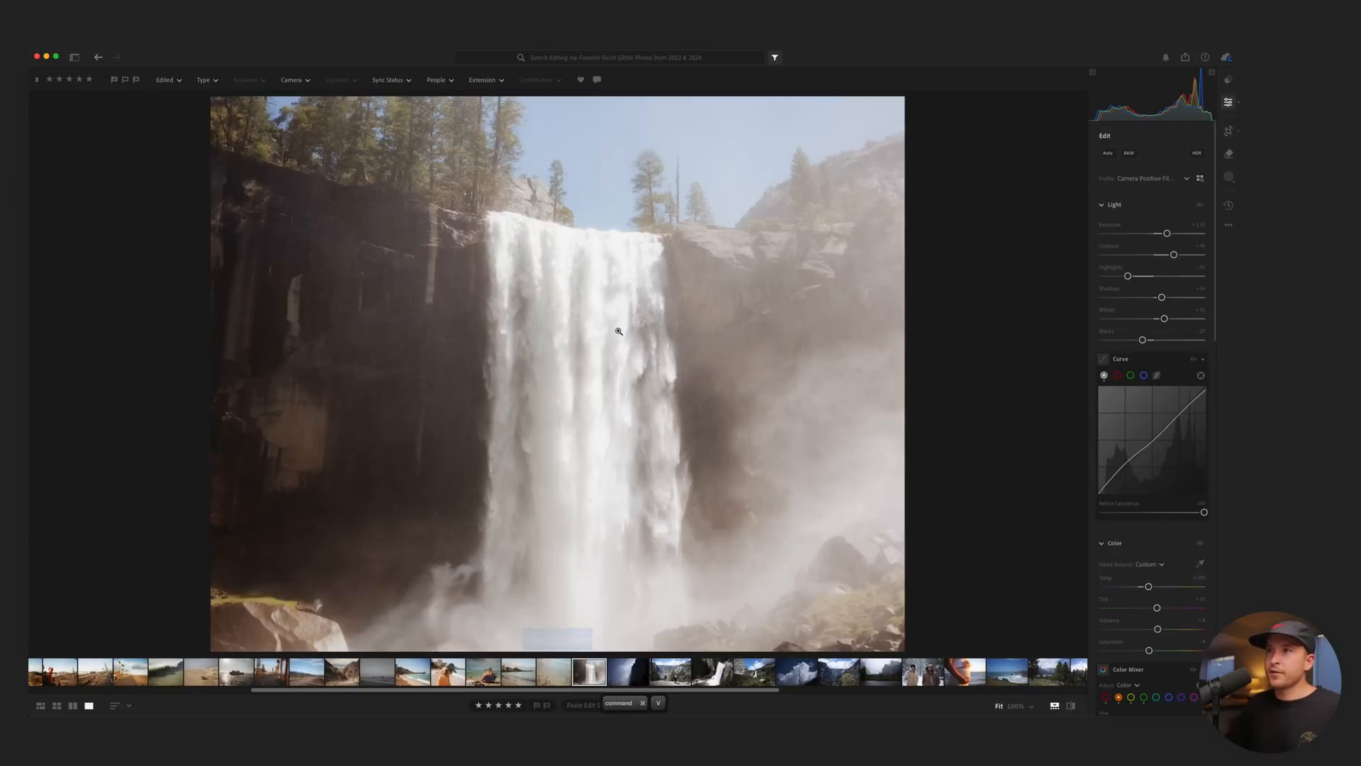
{"action": "key", "text": "c"}
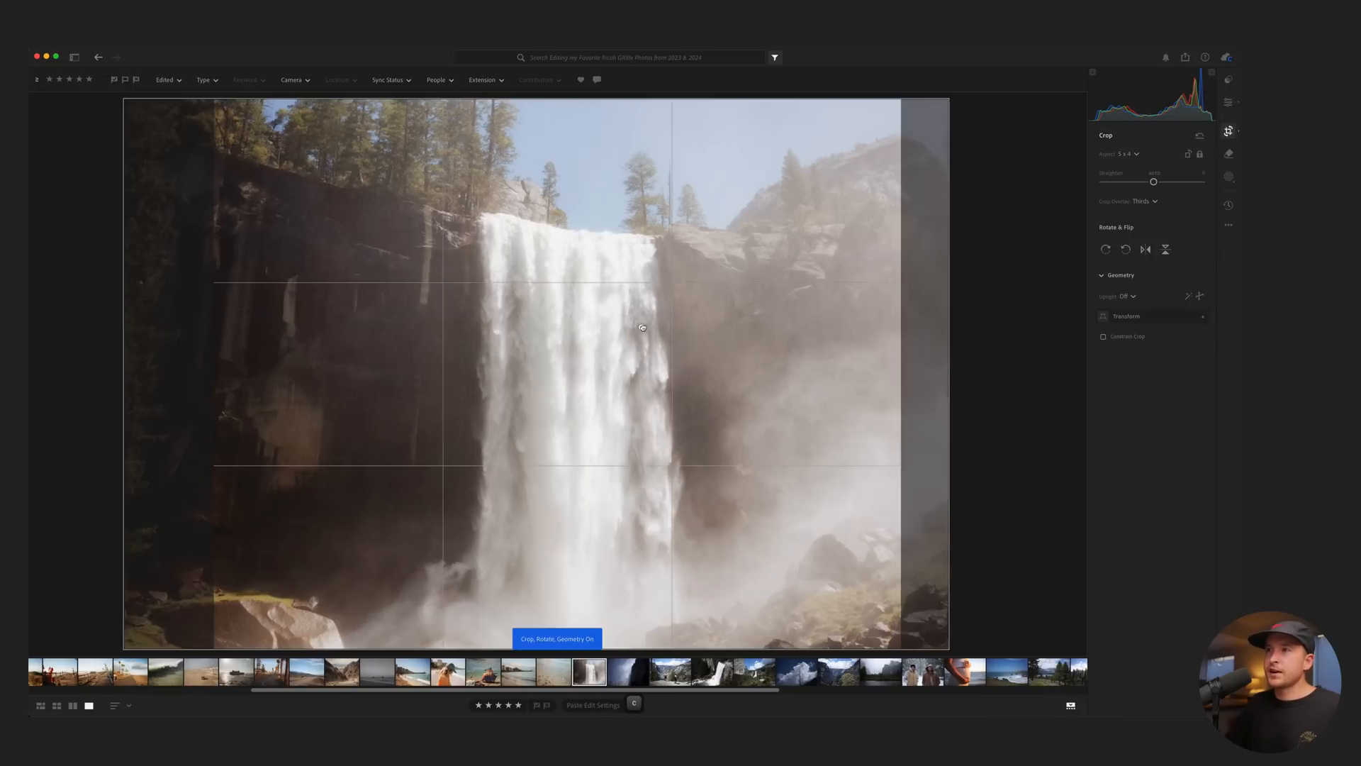
{"action": "key", "text": "Return"}
Lower the waterfall photo's contrast, highlights, shadows and blacks, straighten its tone curve, and compare the edit with the original.
{"action": "left_click_drag", "start_coordinate": [1167, 233], "coordinate": [1138, 339]}
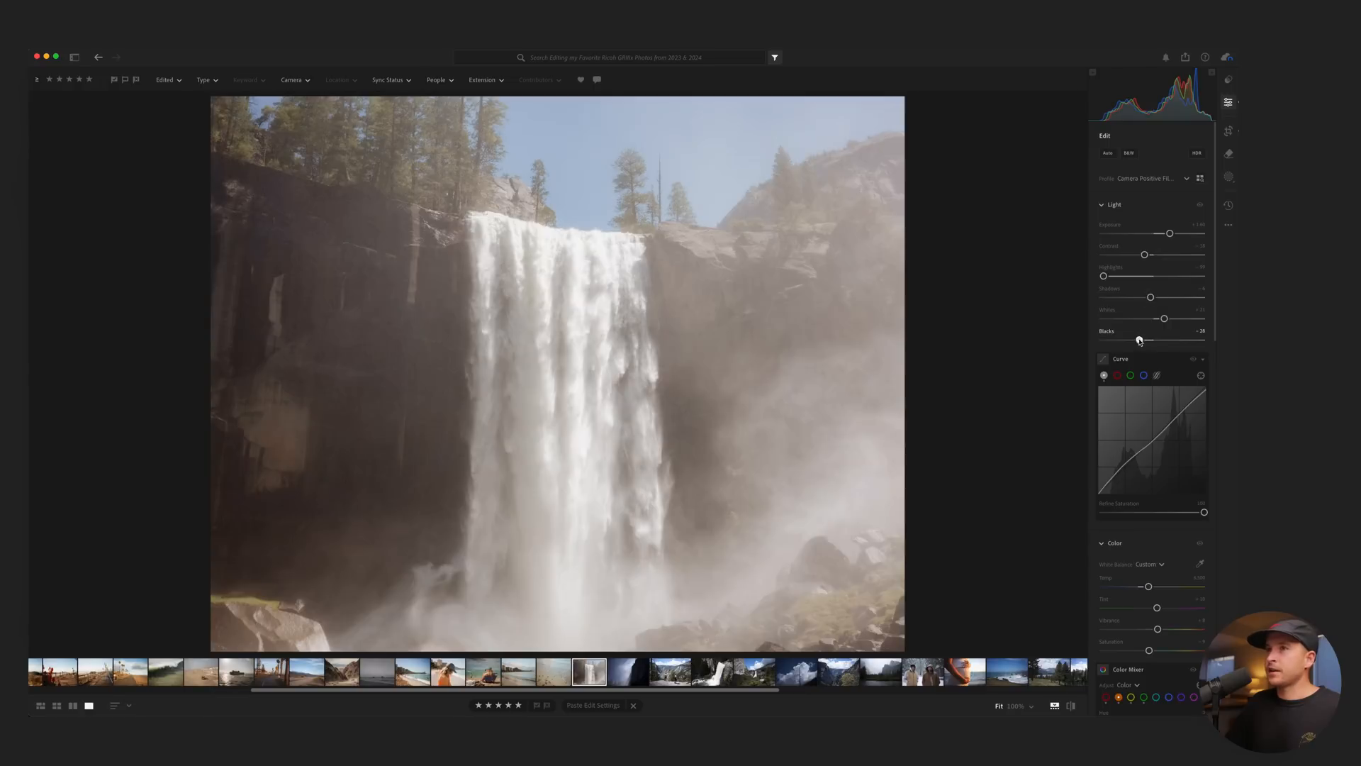
{"action": "left_click_drag", "start_coordinate": [1122, 465], "coordinate": [1122, 470]}
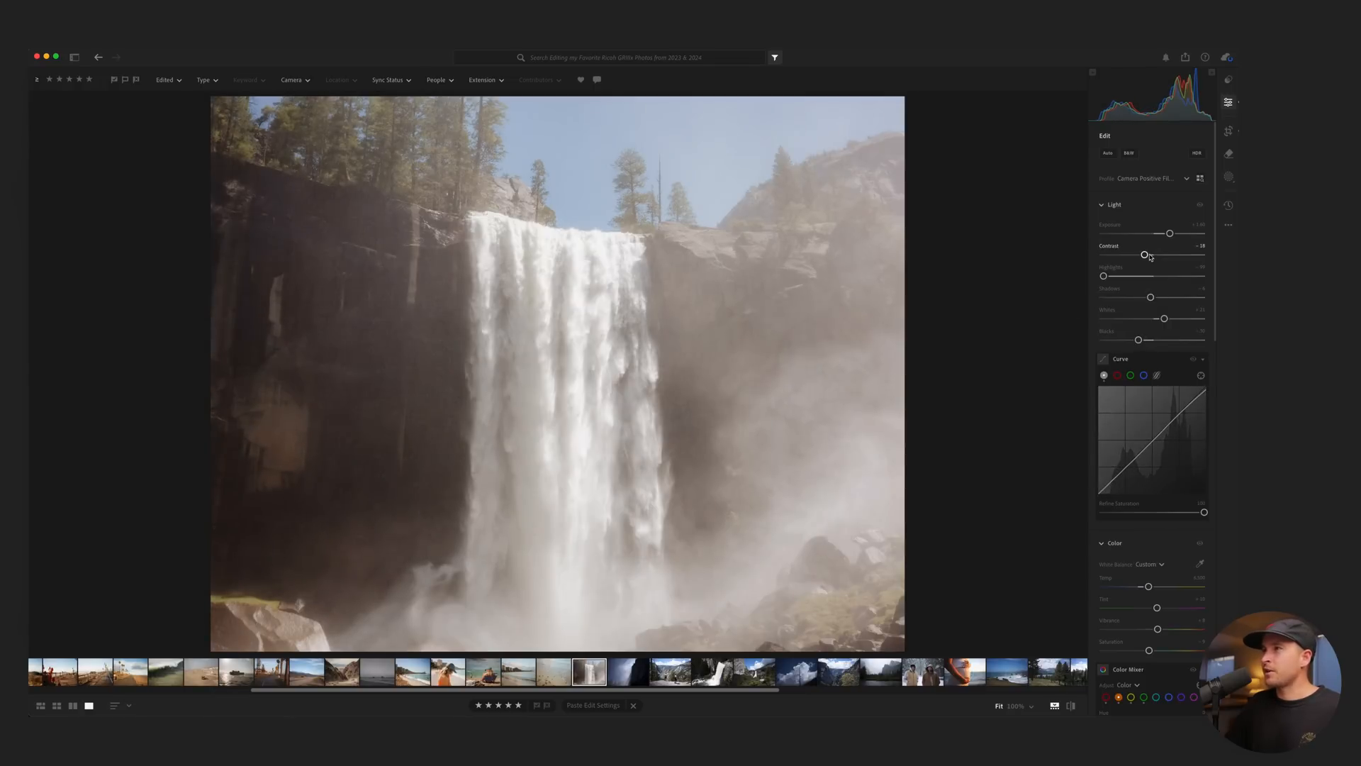
{"action": "left_click_drag", "start_coordinate": [1145, 256], "coordinate": [1155, 257]}
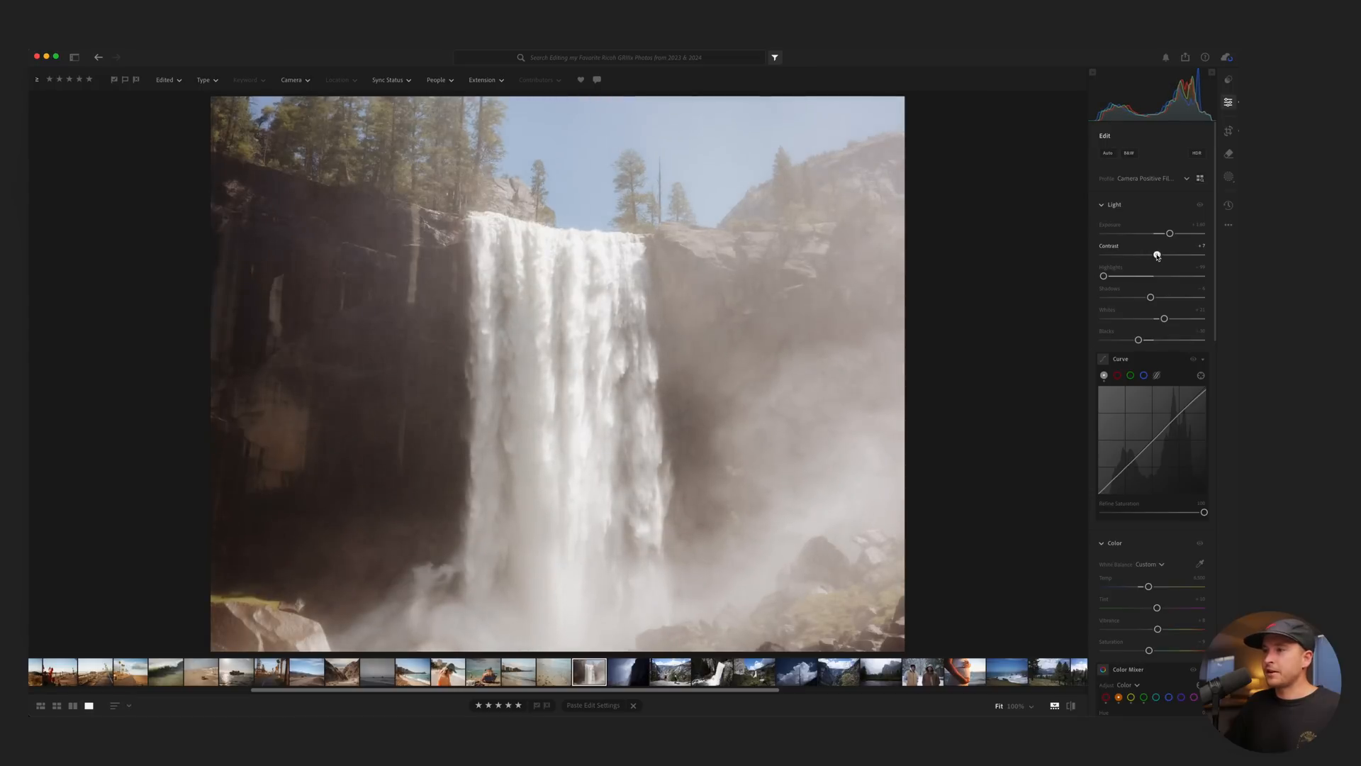
{"action": "key", "text": "backslash"}
{"action": "key", "text": "backslash"}
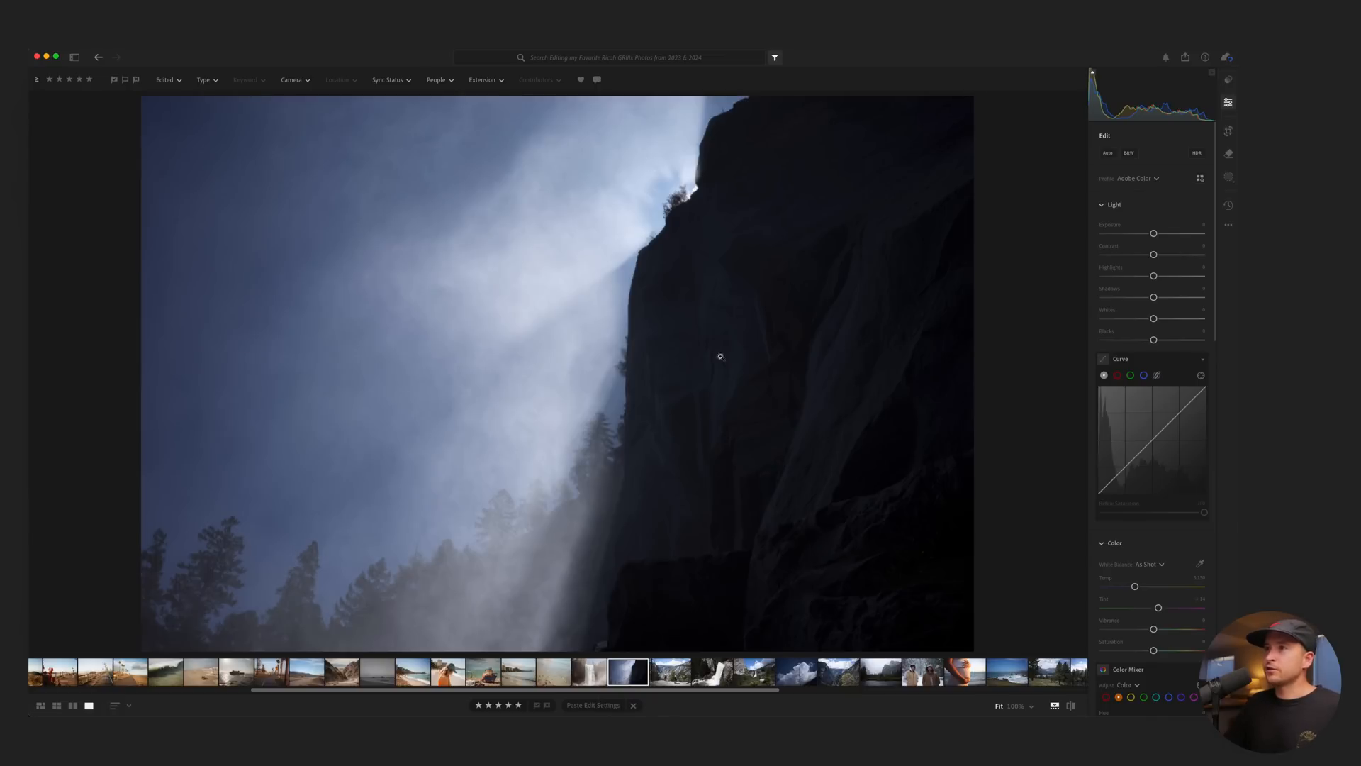
Give the backlit cliff photo the waterfall photo's edit settings and shift its crop toward the cliff.
{"action": "key", "text": "c"}
{"action": "key", "text": "Return"}
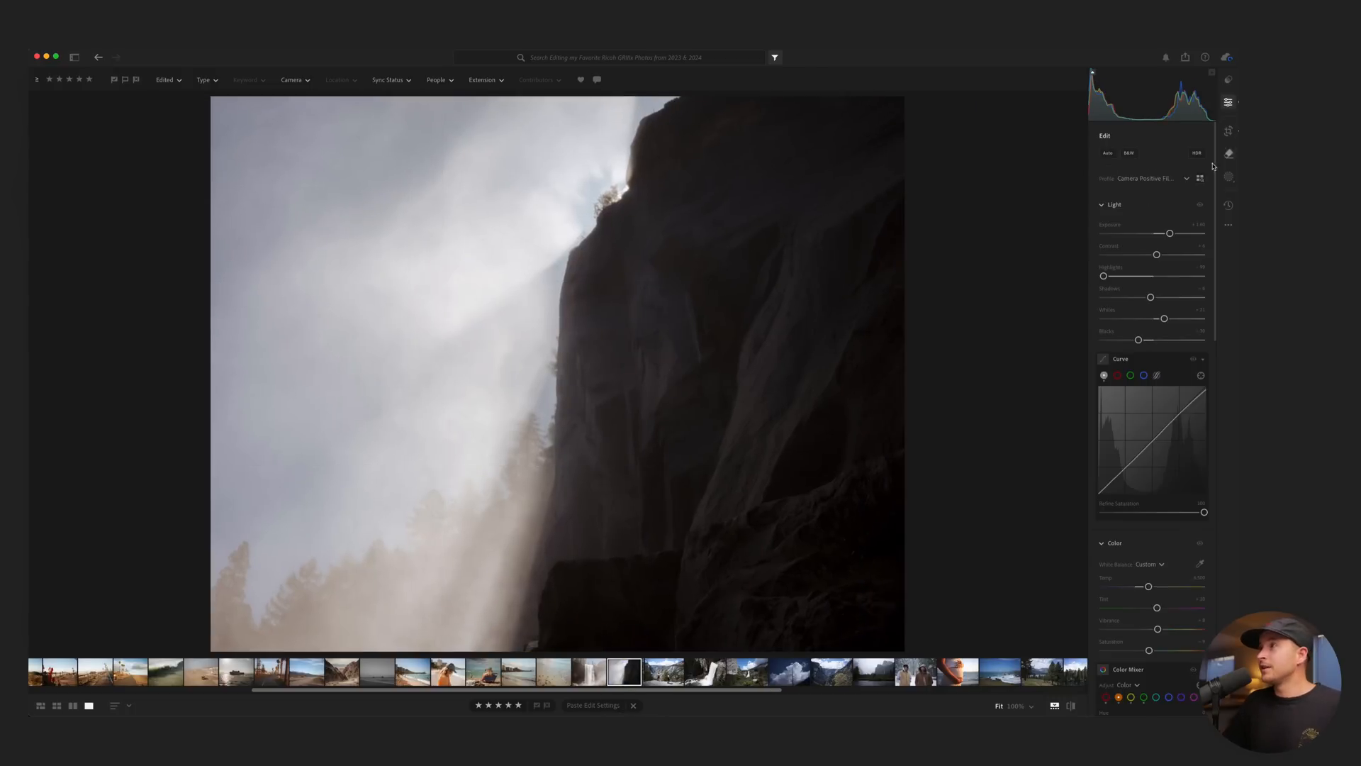
Apply the Camera Hard Monotone v2 profile to the cliff photo and reset its color grading wheels.
{"action": "left_click", "coordinate": [1201, 179]}
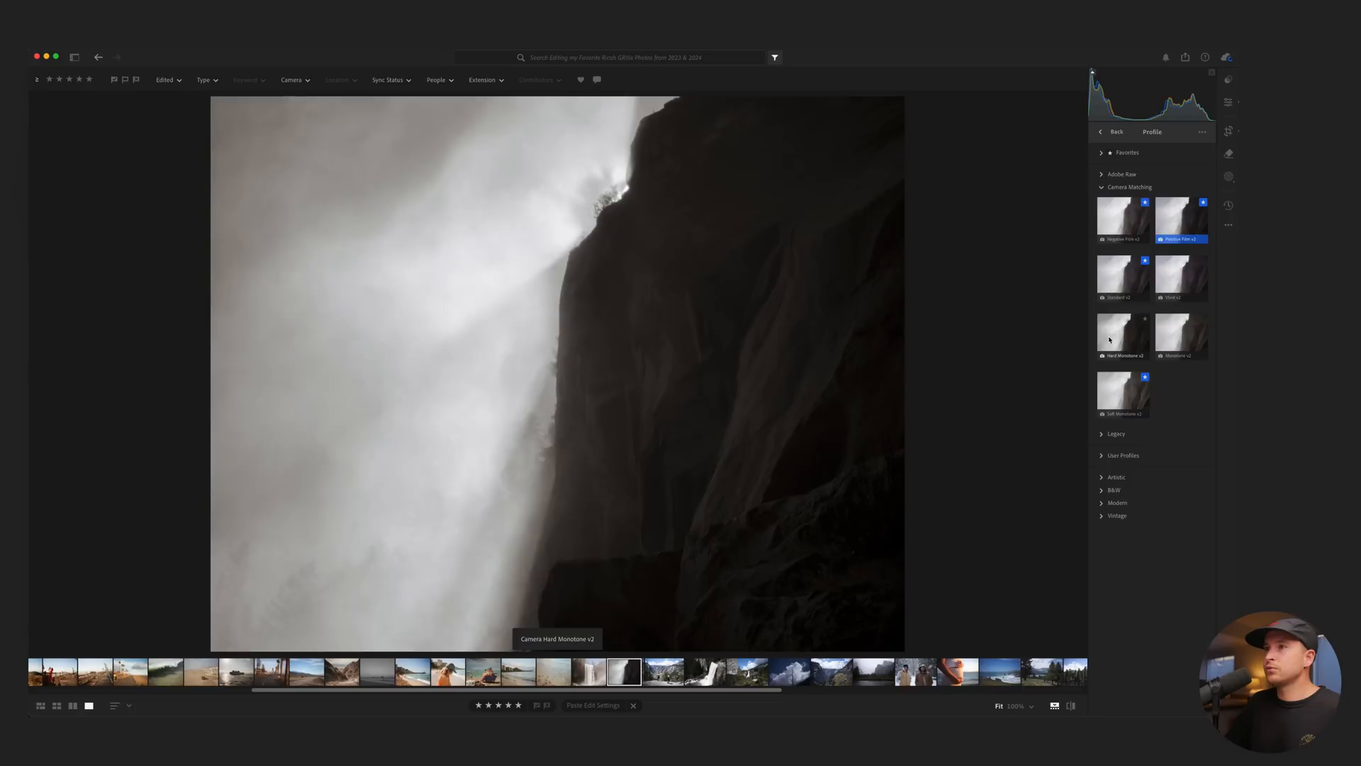
{"action": "left_click", "coordinate": [1110, 340]}
{"action": "left_click", "coordinate": [1228, 101]}
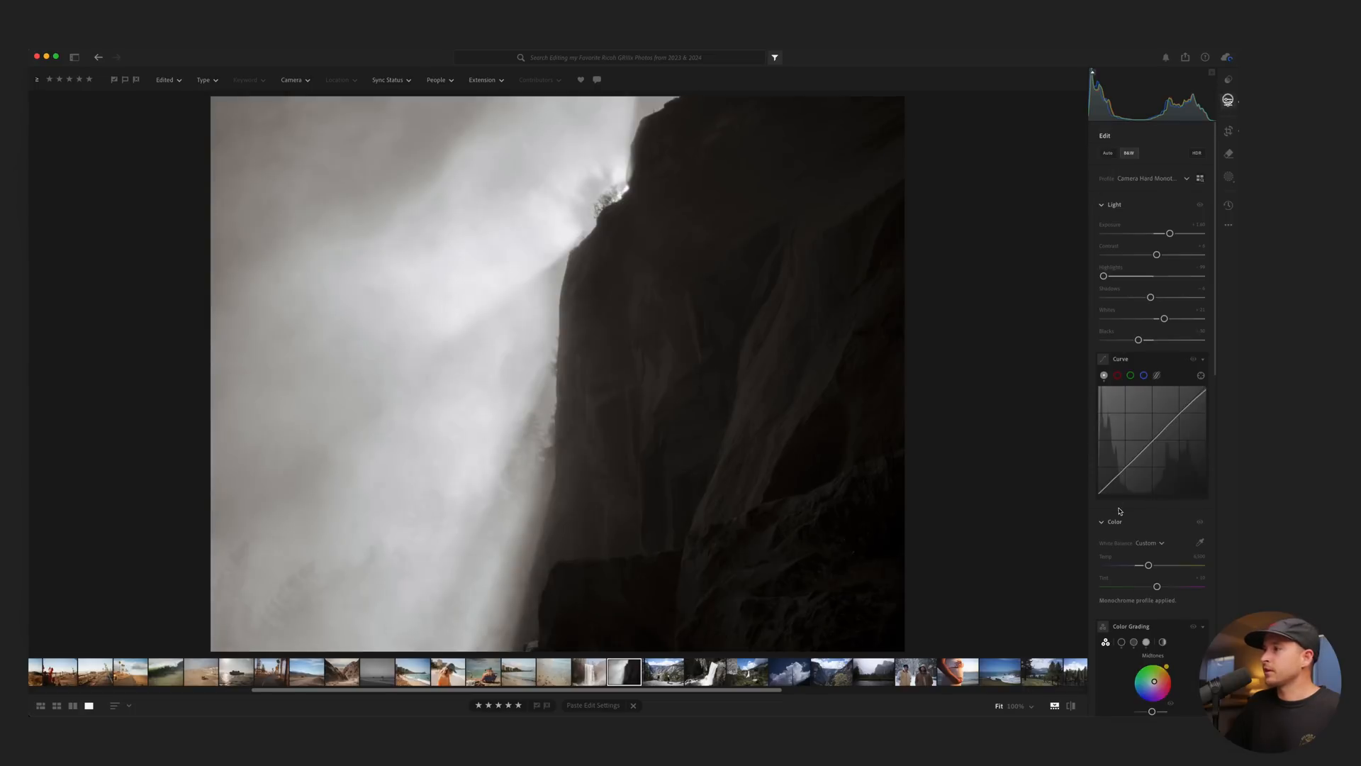
{"action": "scroll", "coordinate": [1156, 565], "scroll_direction": "down", "scroll_amount": 3}
{"action": "scroll", "coordinate": [1156, 565], "scroll_direction": "down", "scroll_amount": 1}
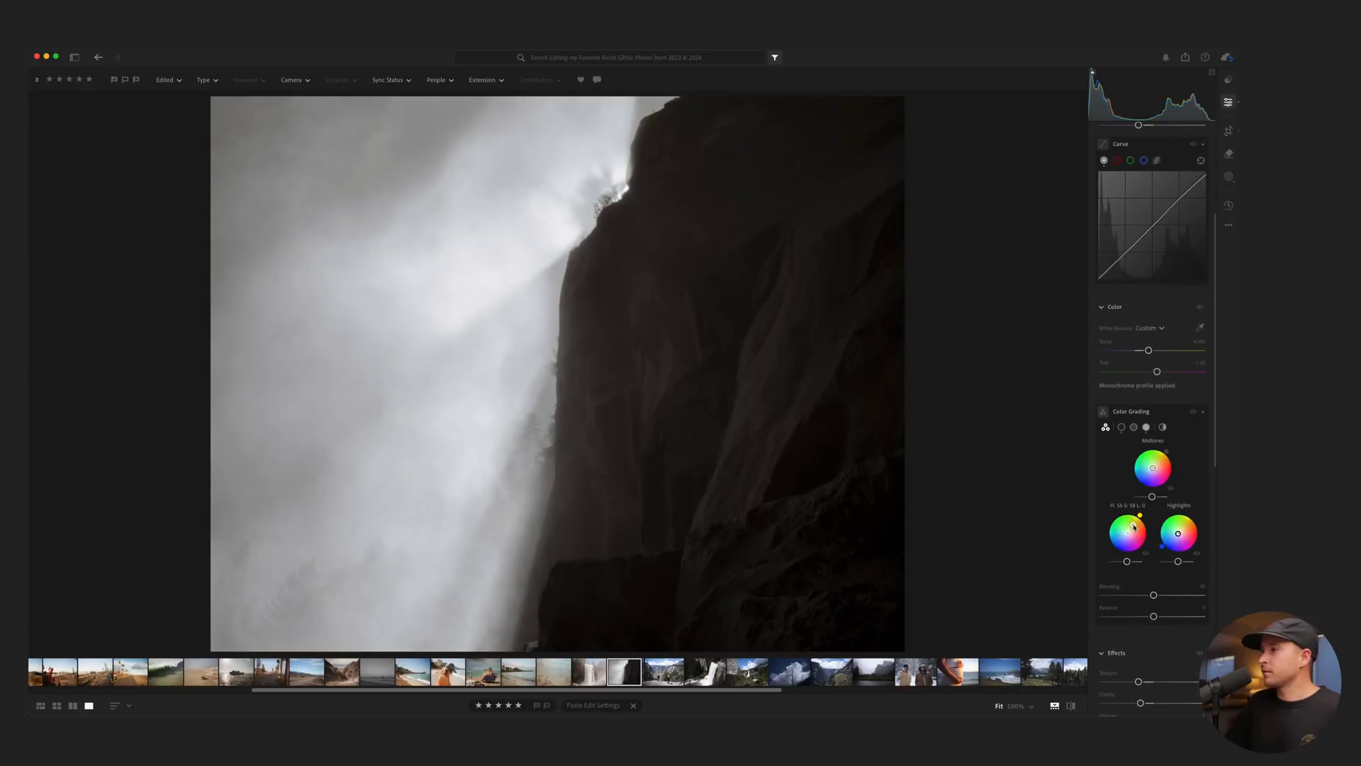
{"action": "scroll", "coordinate": [1163, 425], "scroll_direction": "up", "scroll_amount": 5}
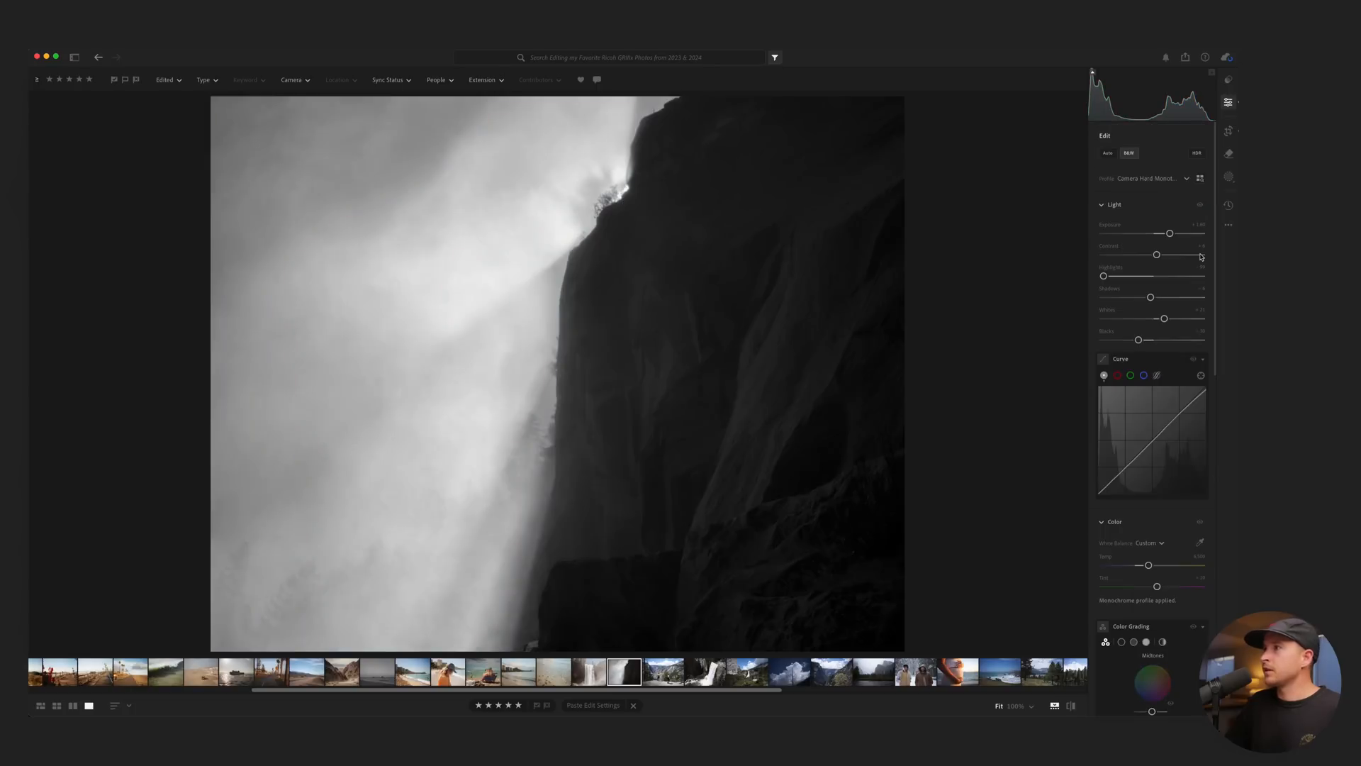
Lower the cliff photo's shadows and whites, raise its highlights, and check the crop.
{"action": "left_click_drag", "start_coordinate": [1148, 298], "coordinate": [1130, 276]}
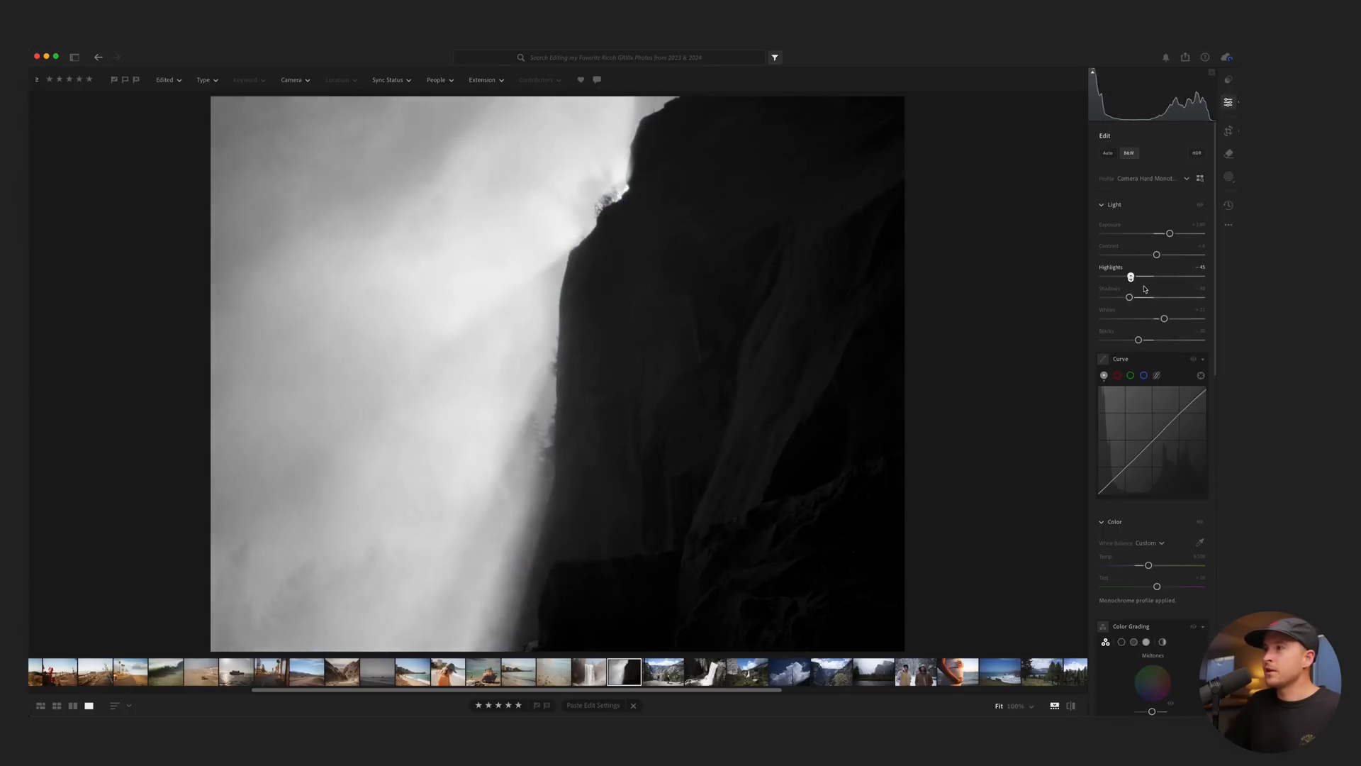
{"action": "mouse_move", "coordinate": [1164, 319]}
{"action": "left_mouse_down"}
{"action": "mouse_move", "coordinate": [1178, 320]}
{"action": "mouse_move", "coordinate": [1148, 319]}
{"action": "mouse_move", "coordinate": [1160, 321]}
{"action": "left_mouse_up"}
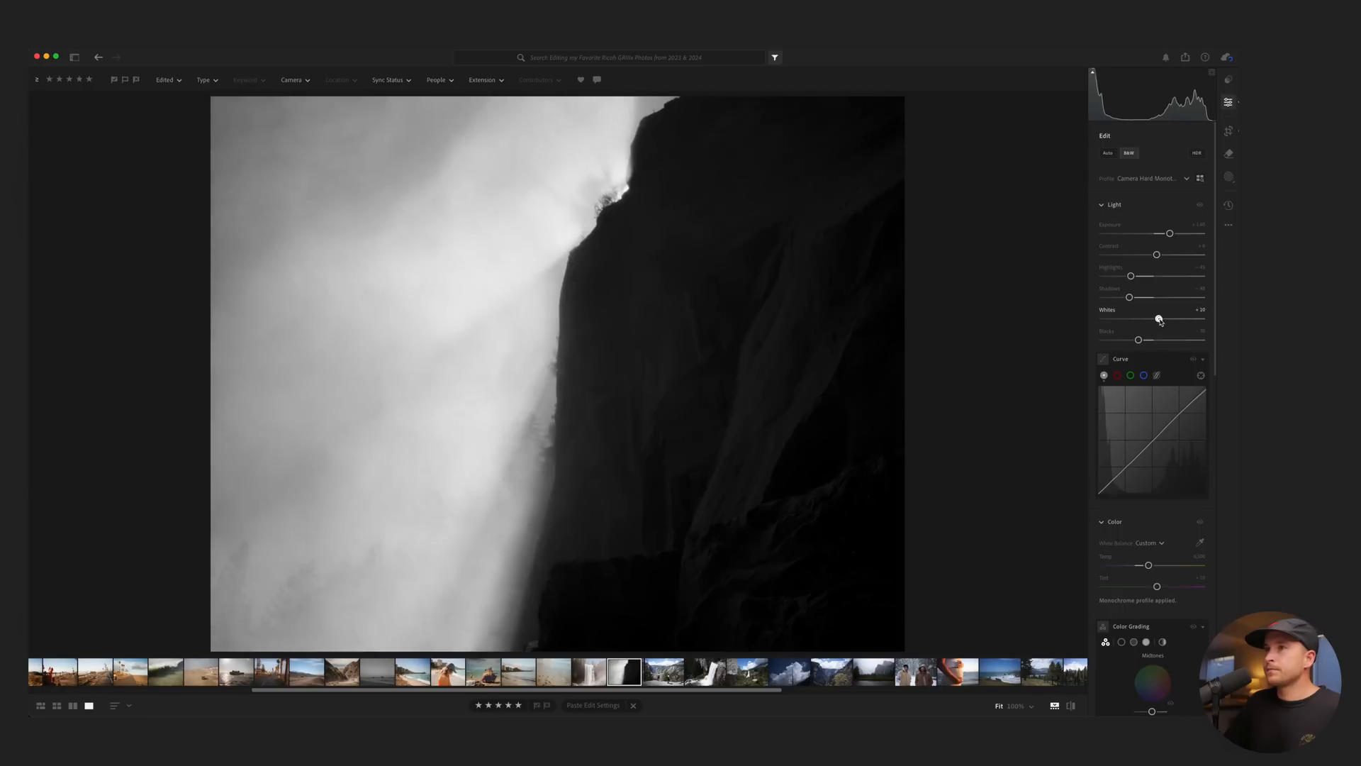
{"action": "key", "text": "c"}
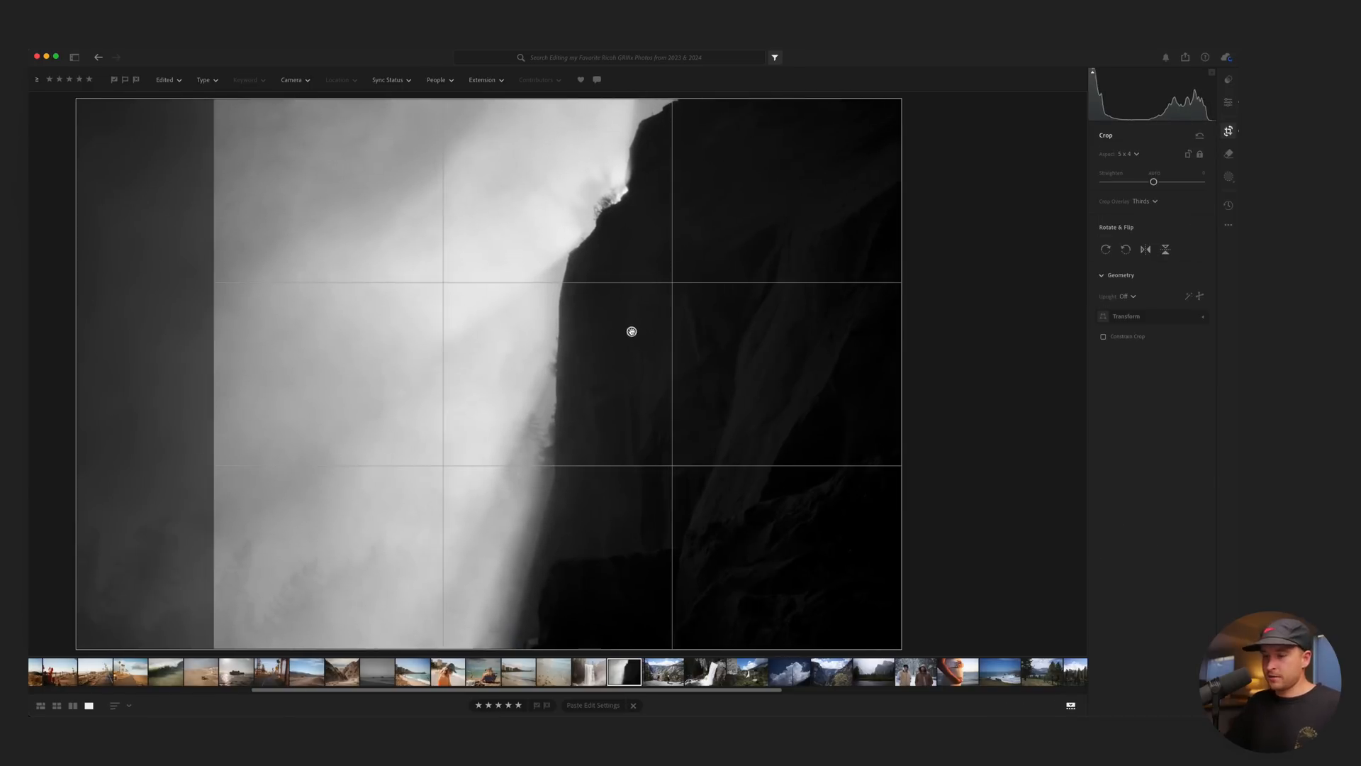
{"action": "key", "text": "Return"}
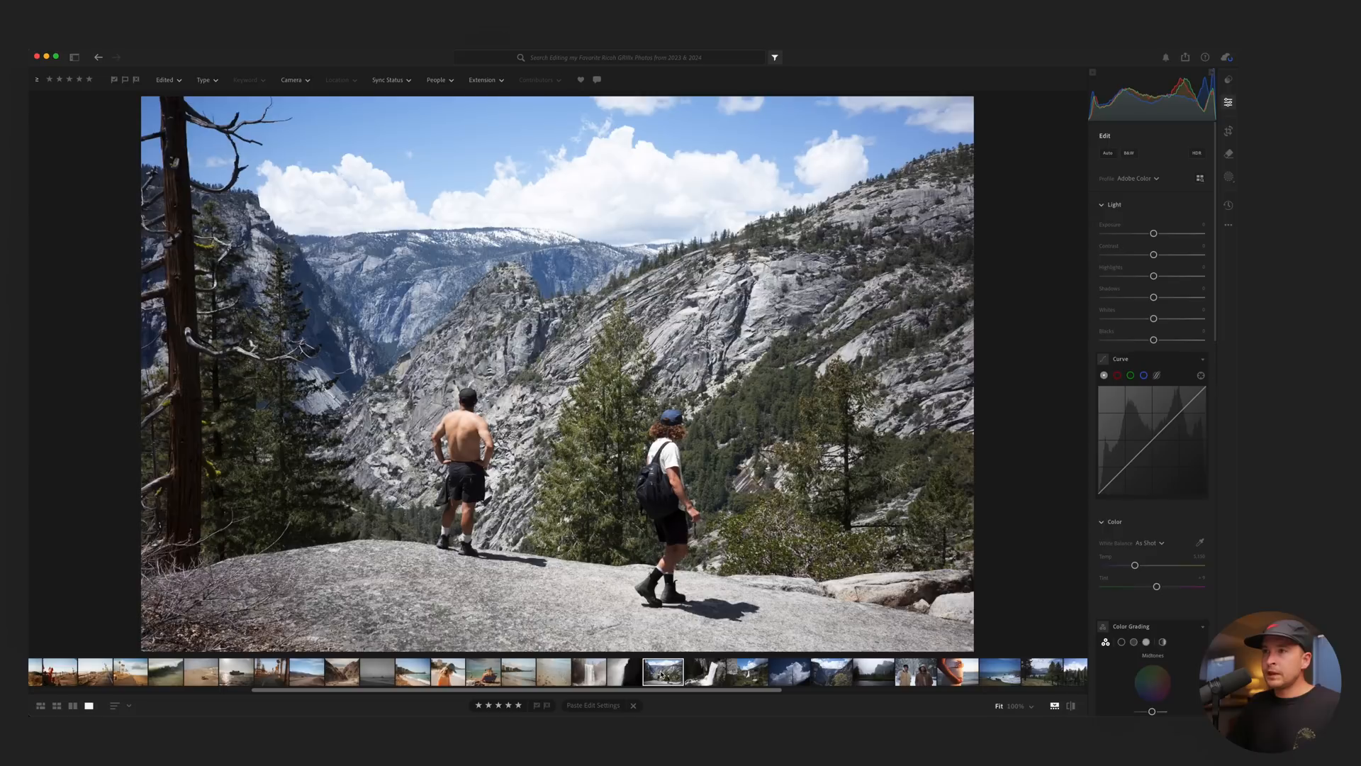
Give the photo of two hikers on the granite ledge the shirtless beach portrait's edit settings and check its crop.
{"action": "scroll", "coordinate": [604, 665], "scroll_direction": "right", "scroll_amount": 1}
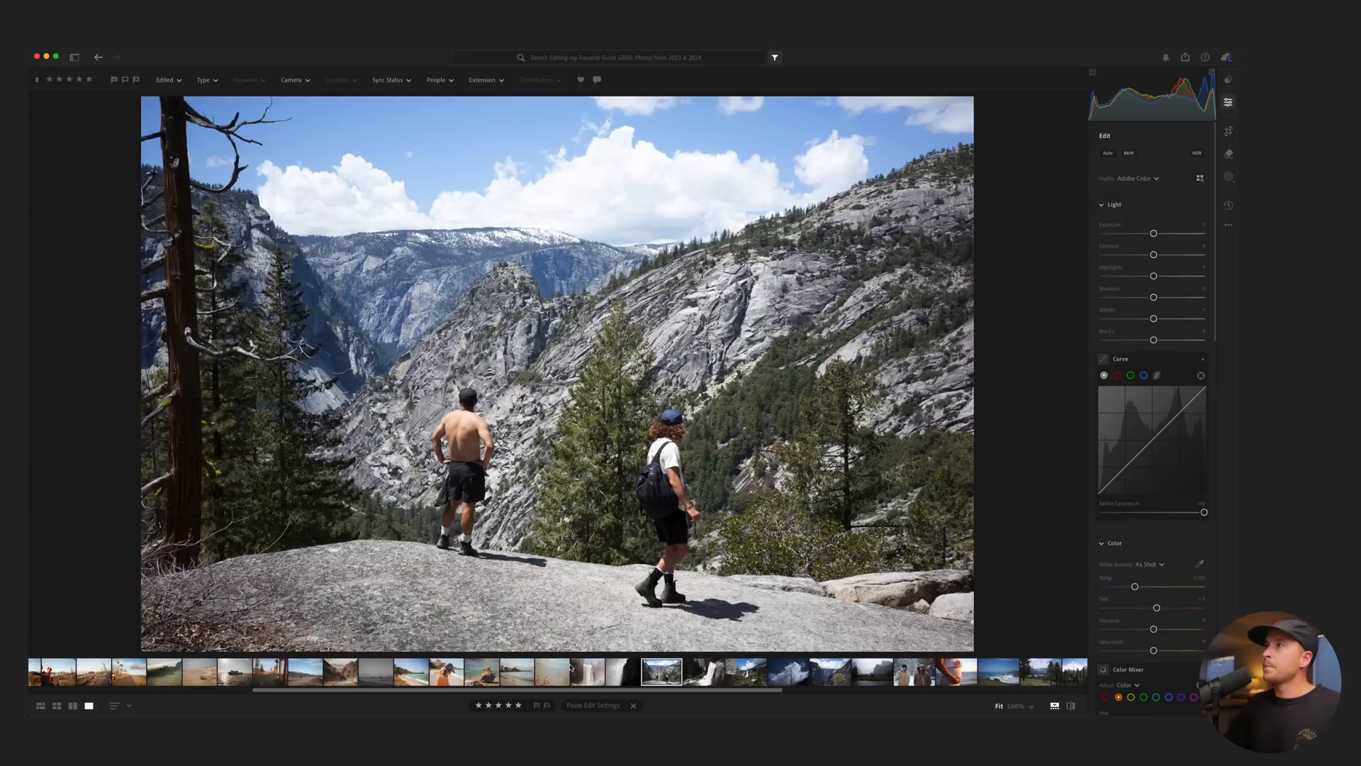
{"action": "left_click", "coordinate": [550, 678]}
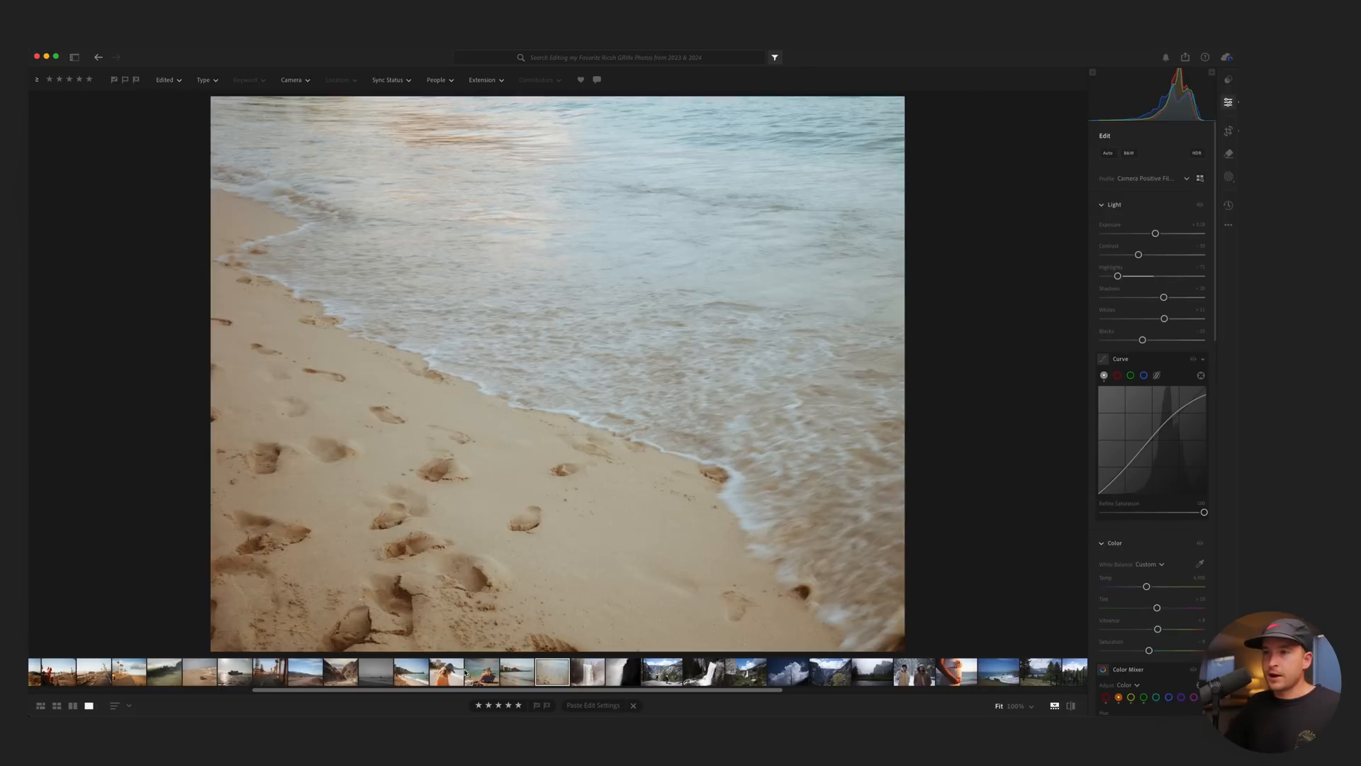
{"action": "left_click", "coordinate": [453, 671]}
{"action": "key", "text": "super+c"}
{"action": "left_click", "coordinate": [659, 671]}
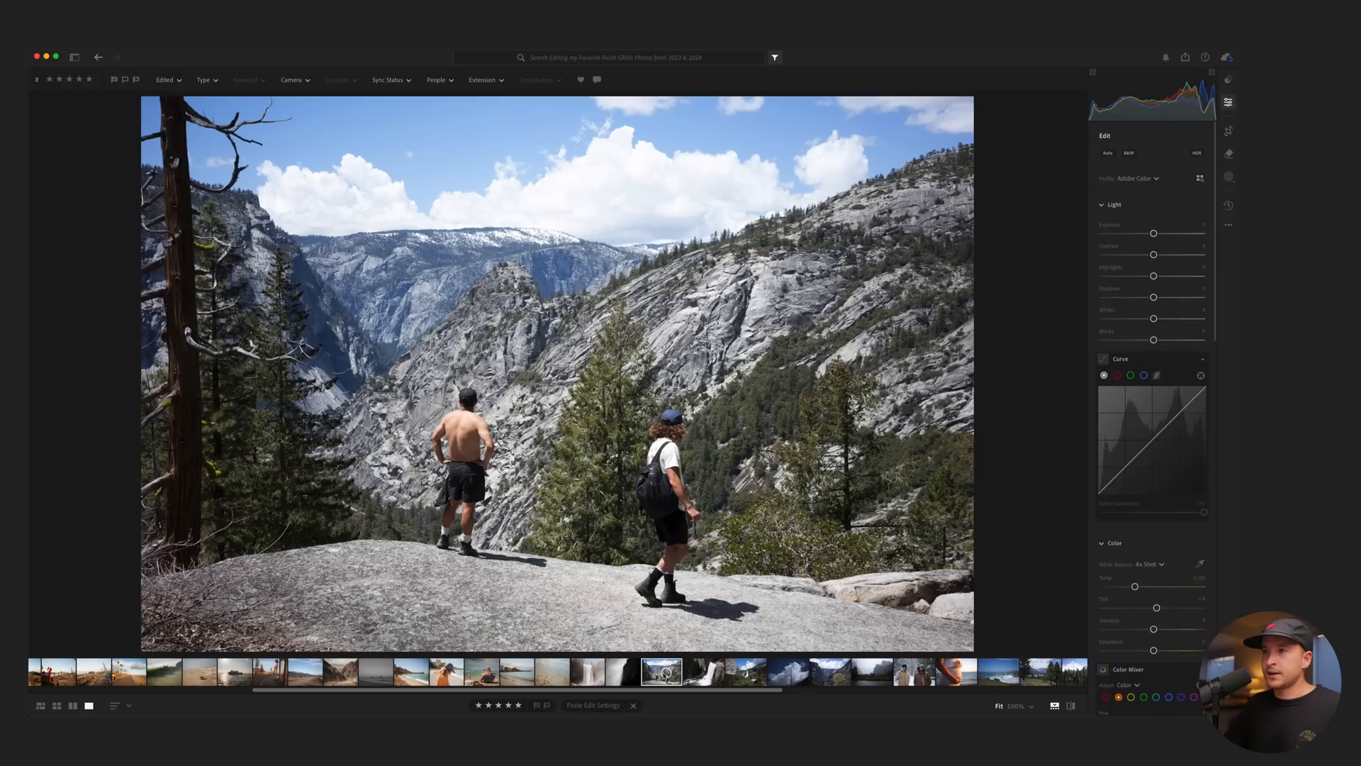
{"action": "key", "text": "super+v"}
{"action": "key", "text": "c"}
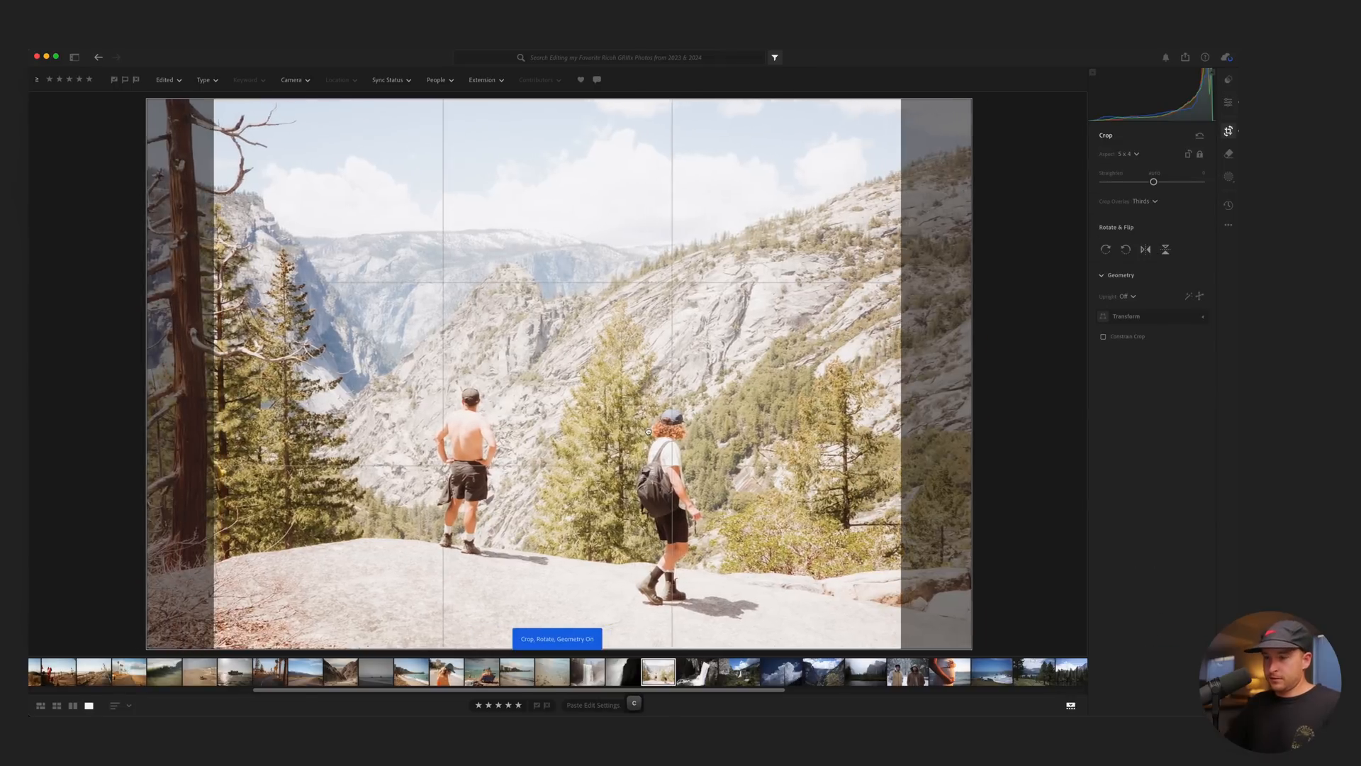
{"action": "key", "text": "Return"}
Lower the hikers photo's exposure and set its white balance temperature to 5600.
{"action": "left_click_drag", "start_coordinate": [1171, 232], "coordinate": [1158, 232]}
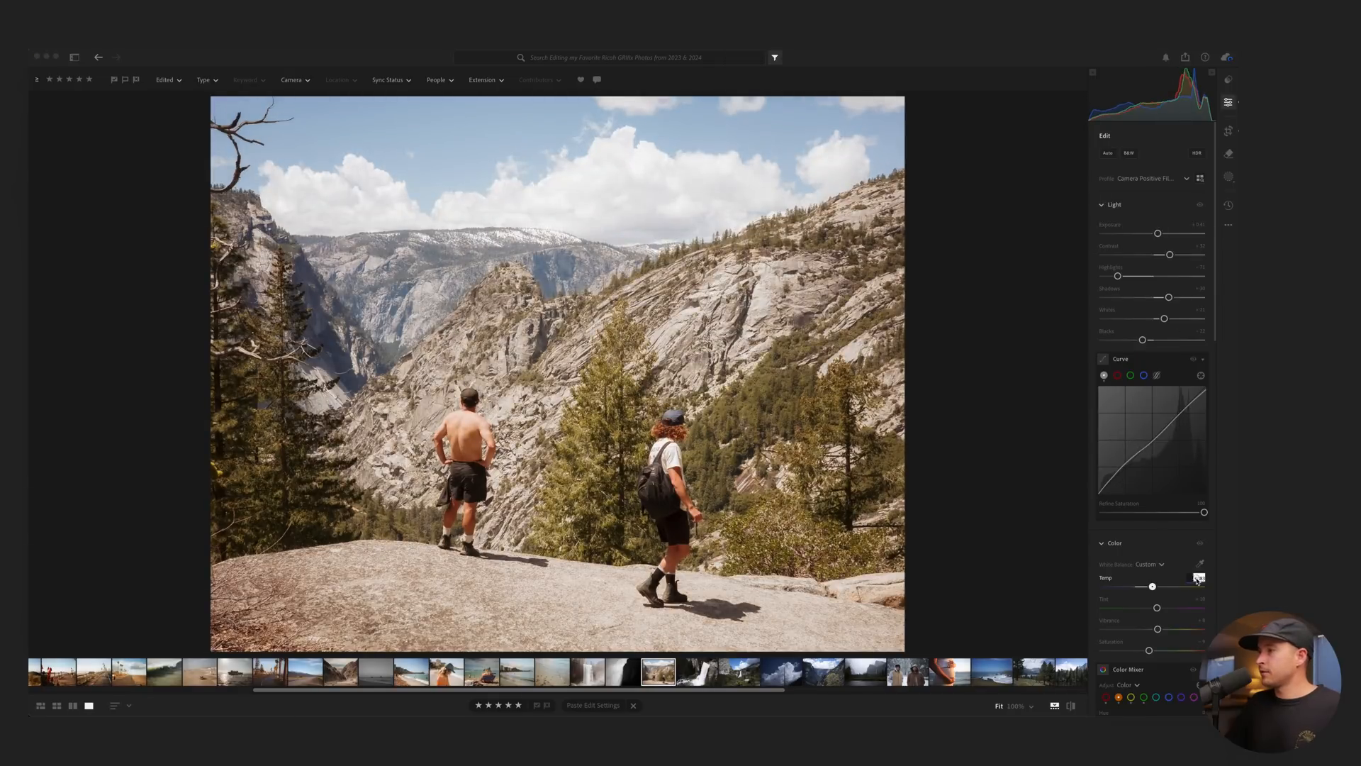
{"action": "type", "text": "5600"}
{"action": "key", "text": "Return"}
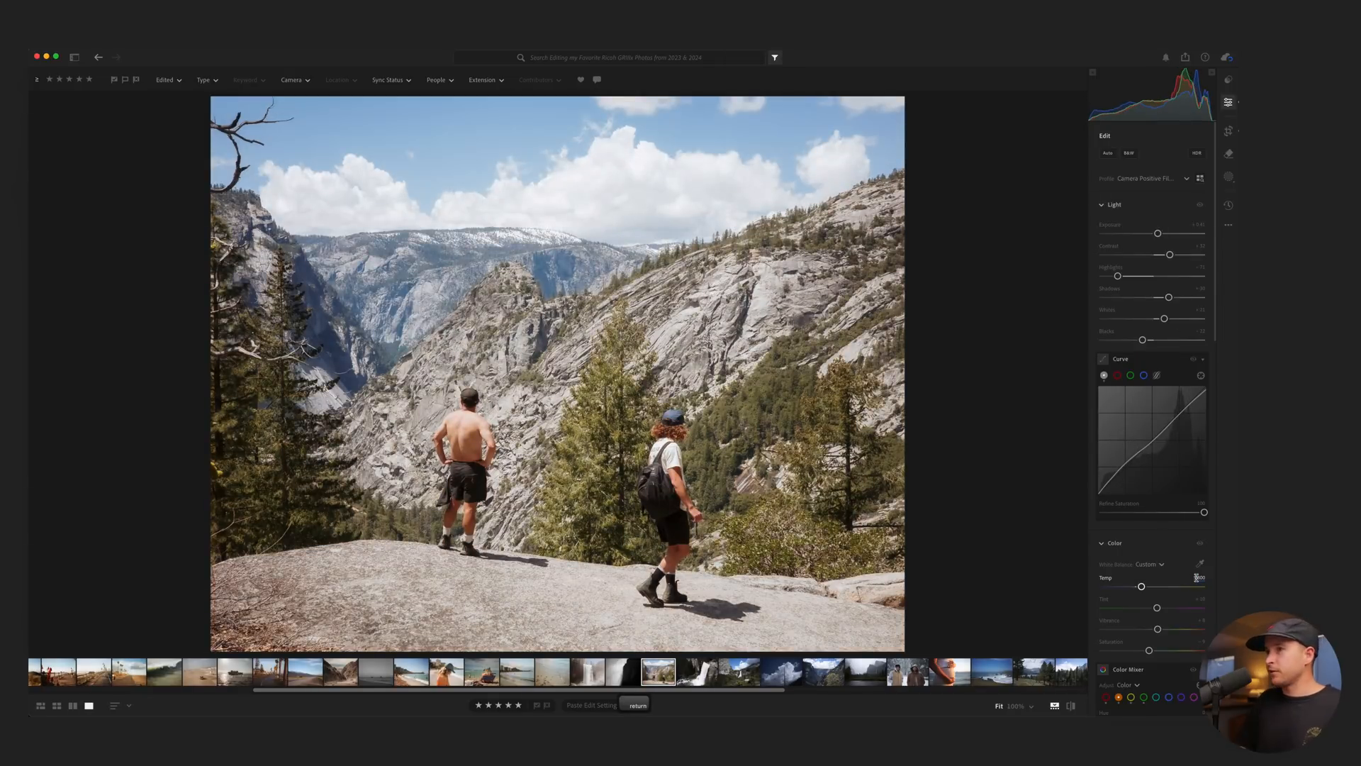
{"action": "scroll", "coordinate": [1155, 584], "scroll_direction": "down", "scroll_amount": 3}
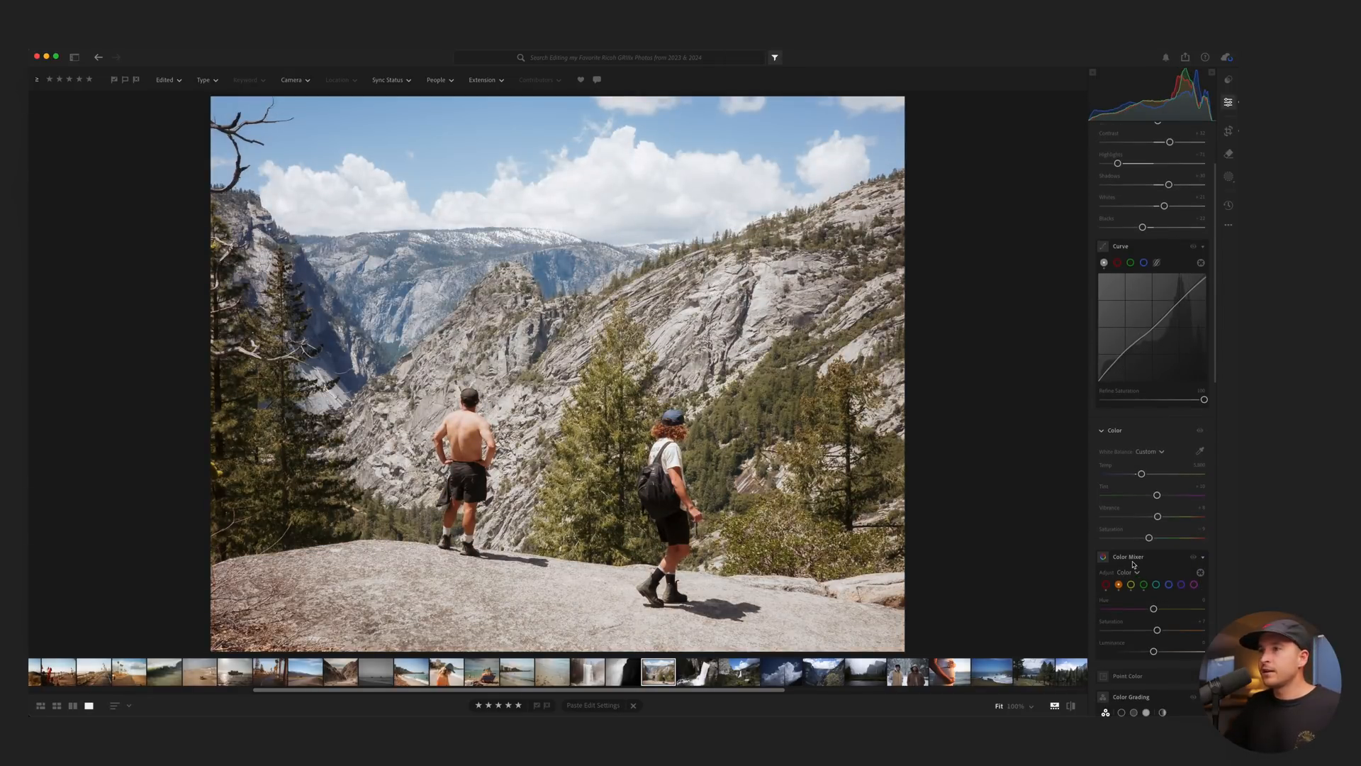
{"action": "scroll", "coordinate": [1148, 355], "scroll_direction": "up", "scroll_amount": 3}
Lower the hikers photo's contrast, flatten its tone curve with a lower white point, and compare with the original.
{"action": "left_click_drag", "start_coordinate": [1169, 254], "coordinate": [1151, 254]}
{"action": "left_click_drag", "start_coordinate": [1122, 466], "coordinate": [1183, 417]}
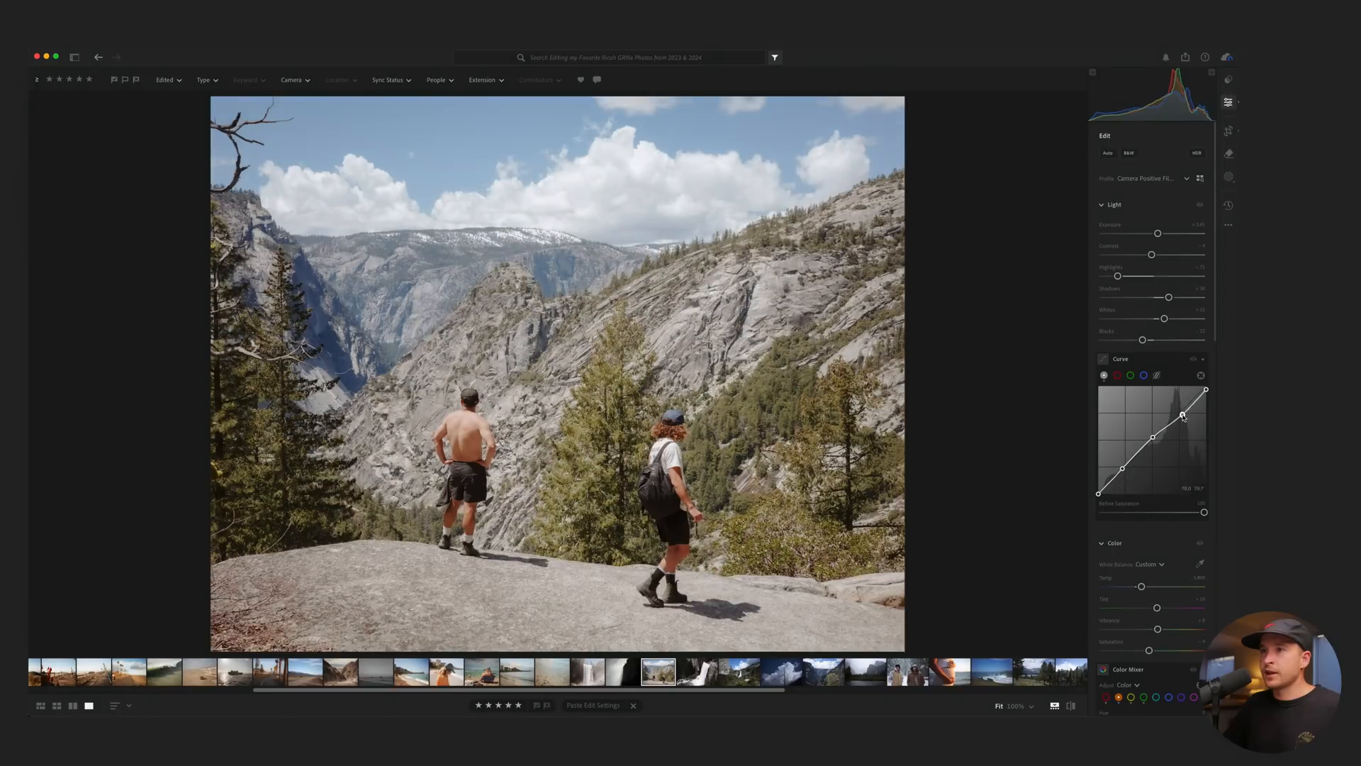
{"action": "left_click_drag", "start_coordinate": [1206, 391], "coordinate": [1208, 399]}
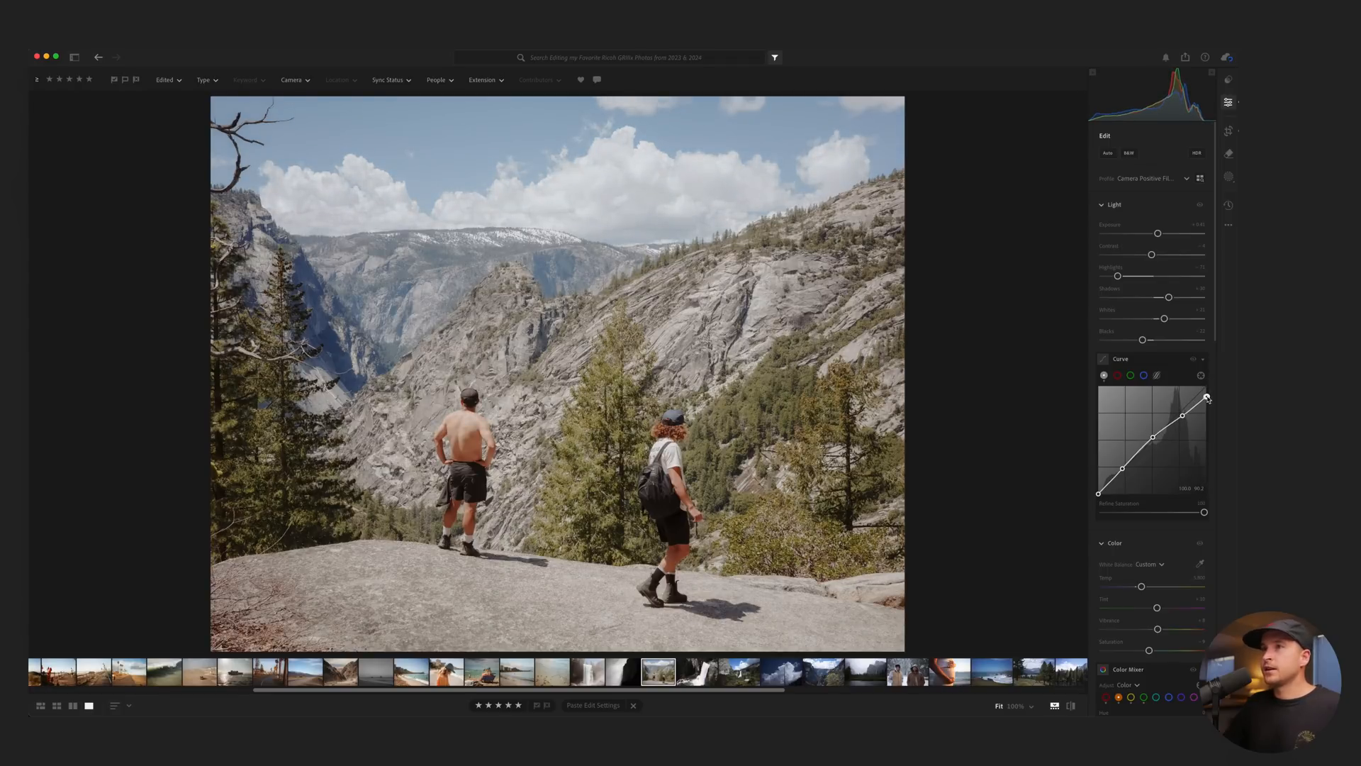
{"action": "key", "text": "backslash"}
{"action": "key", "text": "backslash"}
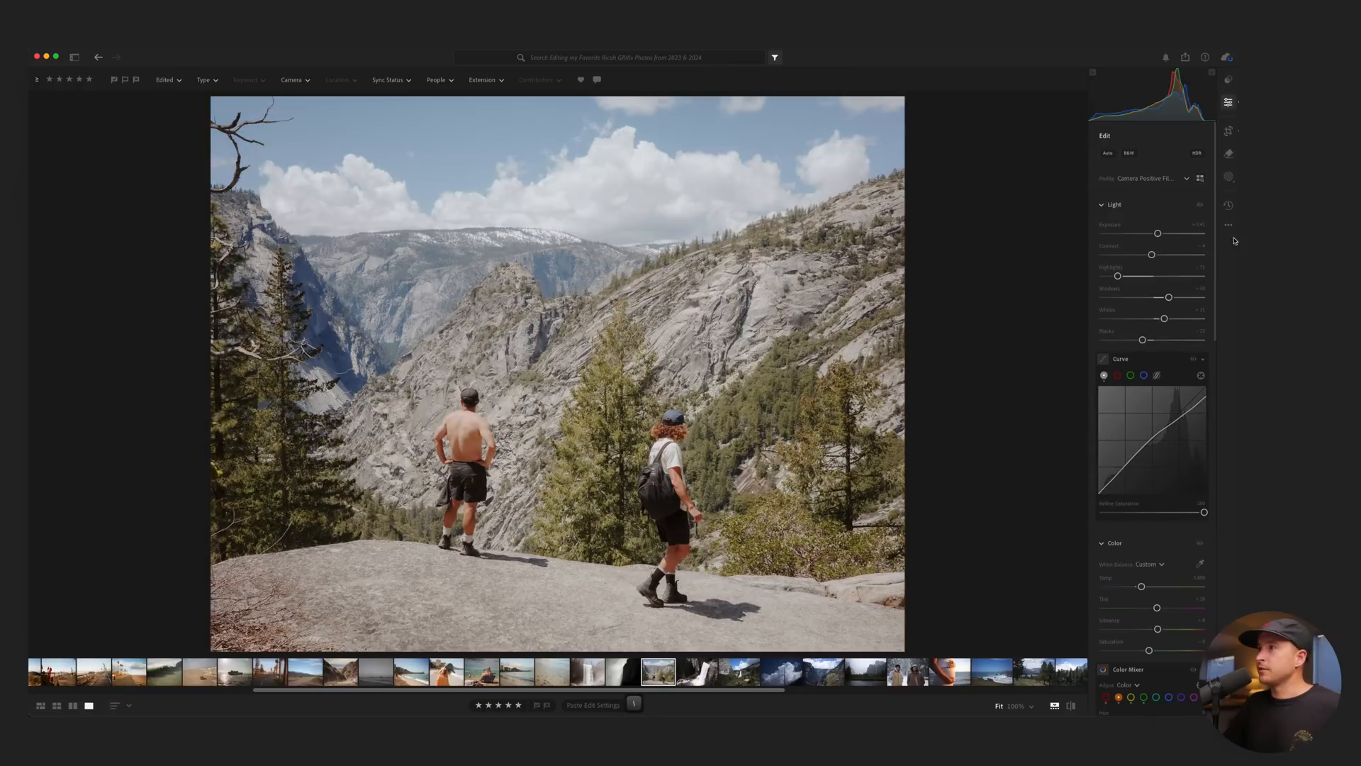
Raise the hikers photo's exposure and shadows slightly and reduce its contrast further.
{"action": "left_click_drag", "start_coordinate": [1157, 232], "coordinate": [1160, 232]}
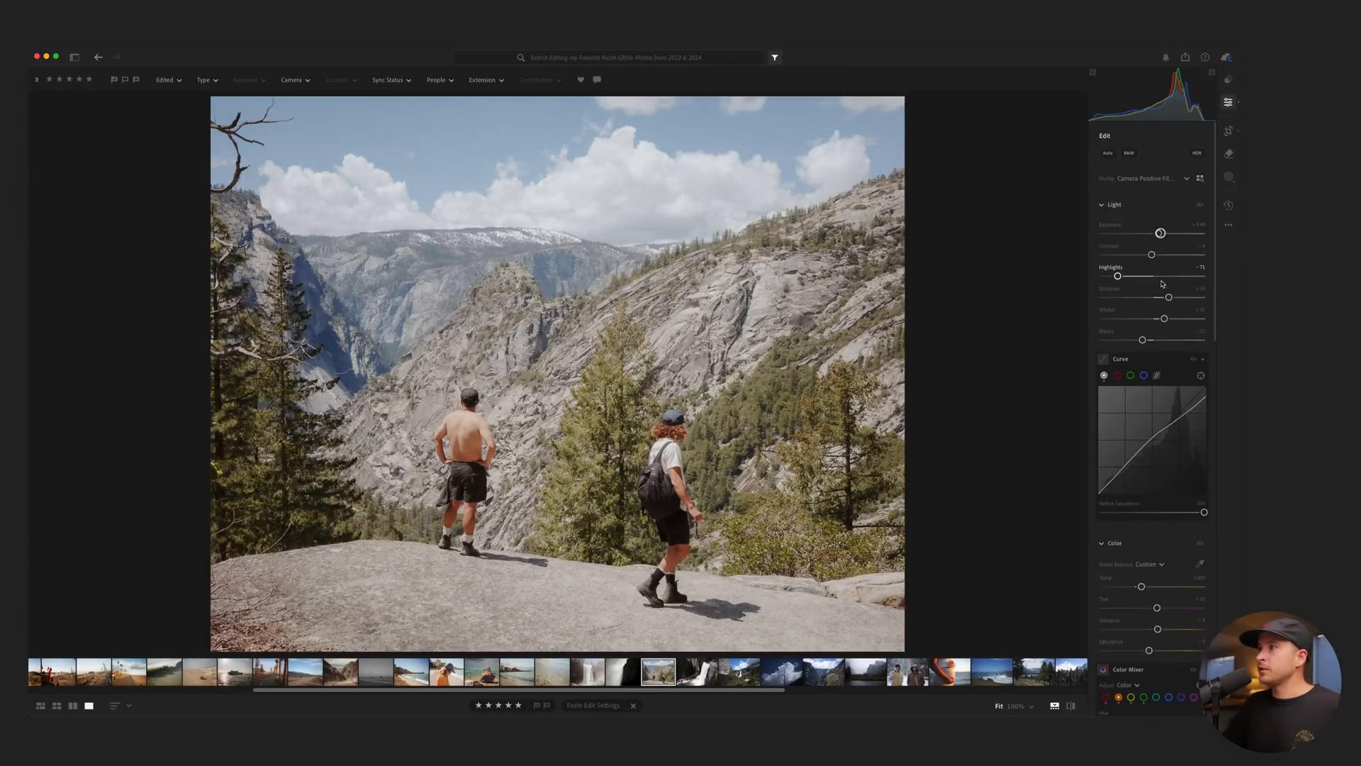
{"action": "left_click_drag", "start_coordinate": [1169, 297], "coordinate": [1173, 298]}
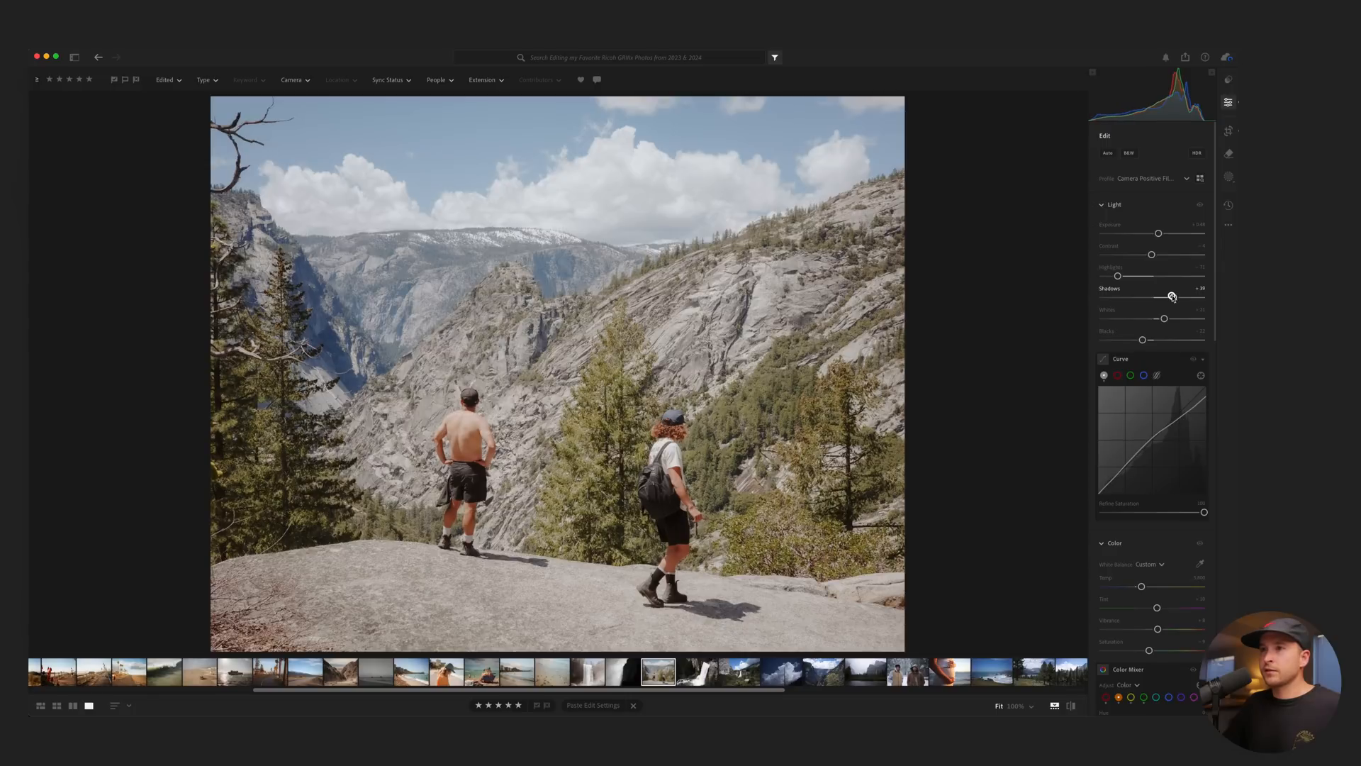
{"action": "mouse_move", "coordinate": [1150, 256]}
{"action": "left_mouse_down"}
{"action": "mouse_move", "coordinate": [1119, 256]}
{"action": "mouse_move", "coordinate": [1141, 256]}
{"action": "left_mouse_up"}
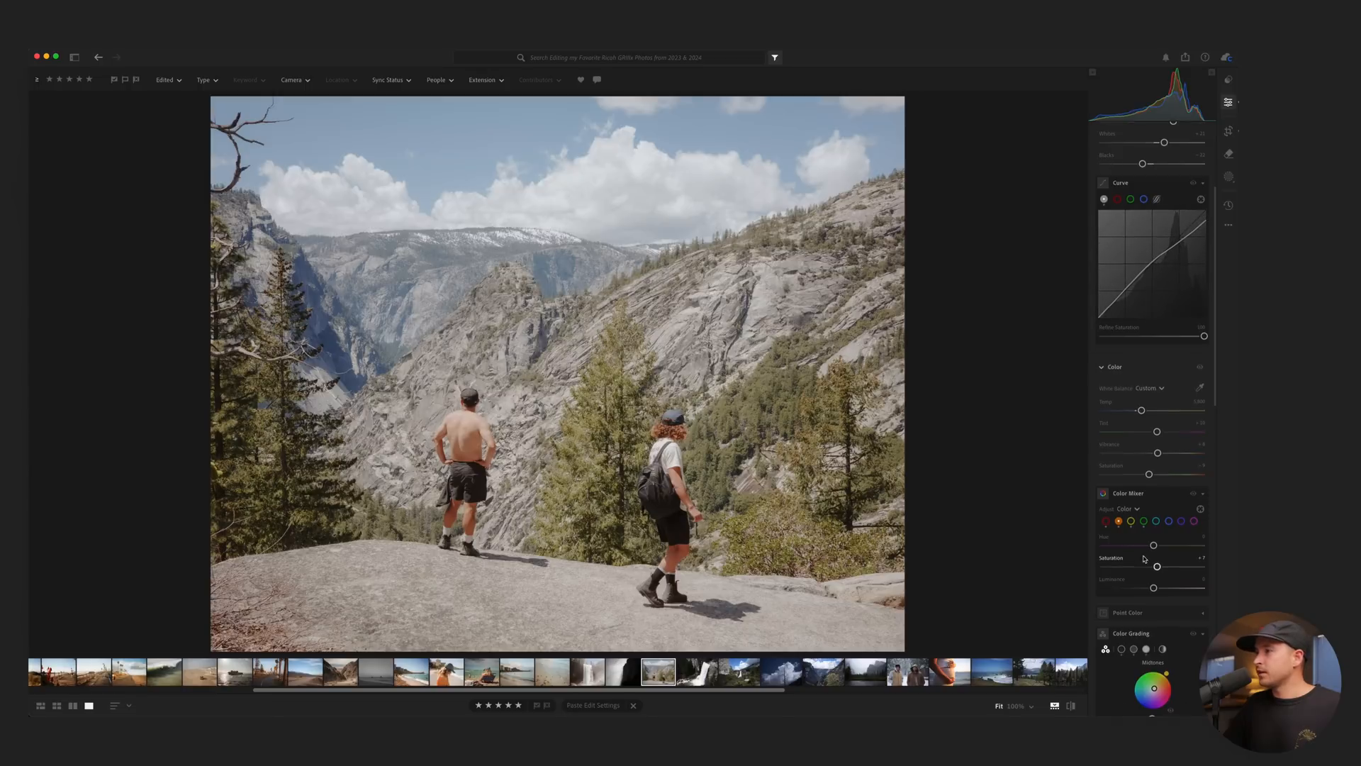
Compare the hikers photo with its color grading on and off.
{"action": "scroll", "coordinate": [1173, 566], "scroll_direction": "down", "scroll_amount": 3}
{"action": "left_click", "coordinate": [1193, 532]}
{"action": "left_click", "coordinate": [1193, 532]}
{"action": "left_click", "coordinate": [1194, 532]}
{"action": "left_click", "coordinate": [1193, 532]}
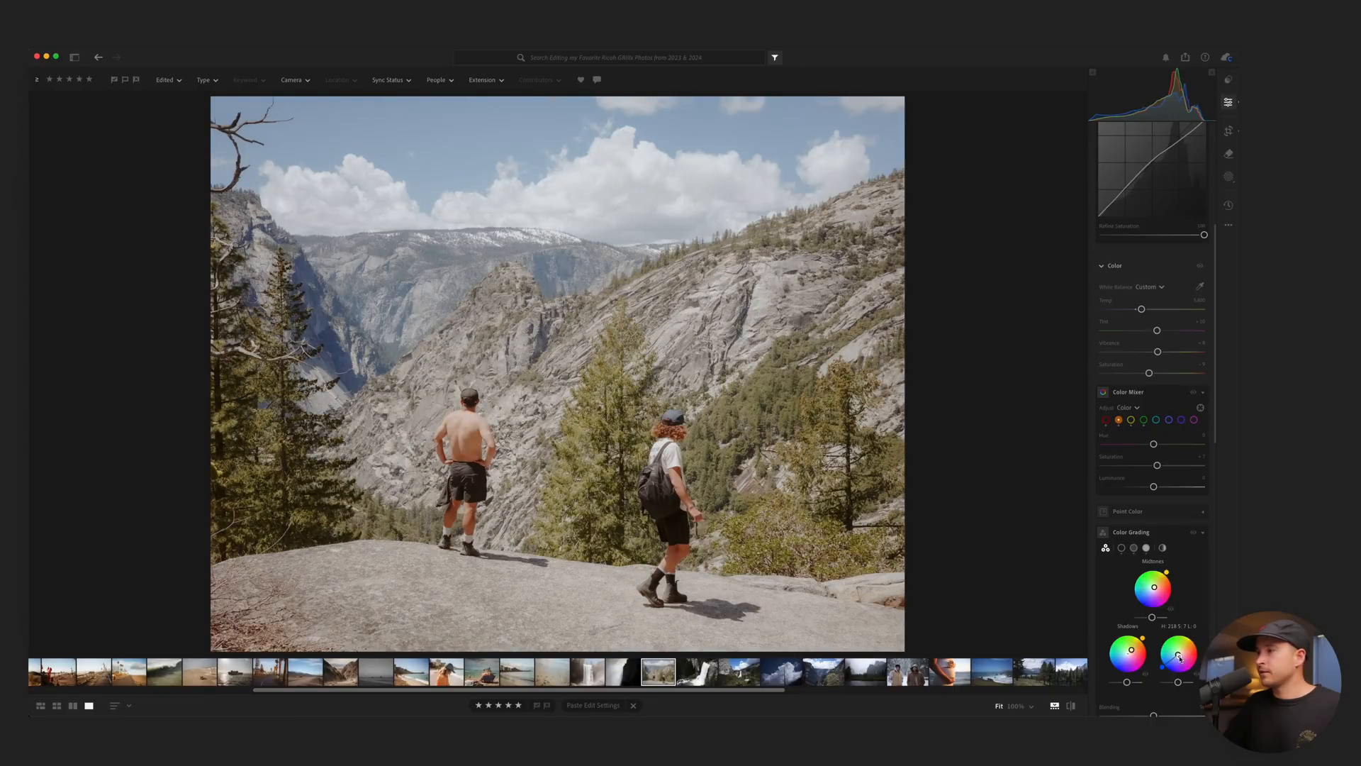
{"action": "left_click", "coordinate": [1193, 534]}
{"action": "left_click", "coordinate": [1193, 533]}
{"action": "left_click", "coordinate": [1193, 533]}
{"action": "left_click", "coordinate": [1193, 533]}
{"action": "left_click", "coordinate": [1193, 533]}
{"action": "left_click", "coordinate": [1193, 533]}
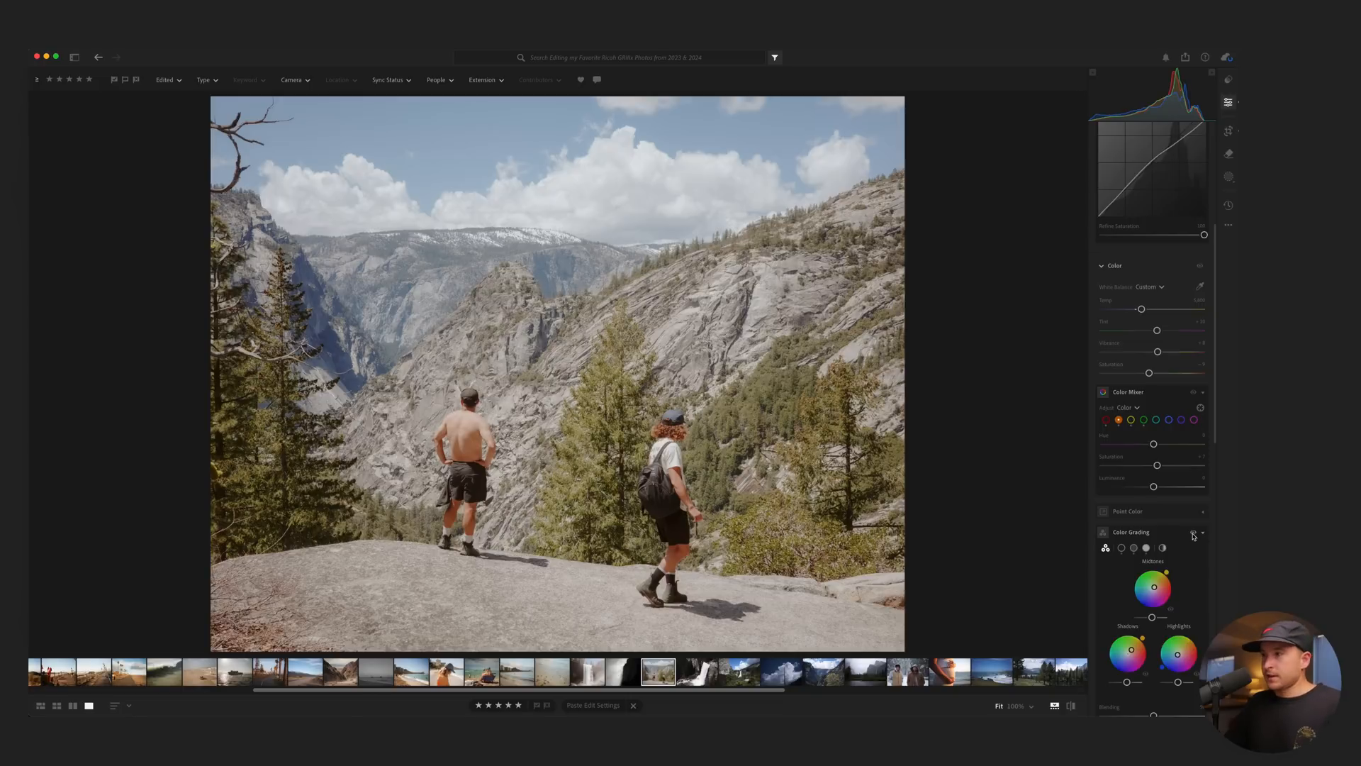
Fine-tune the hikers photo's effects with a small reduction.
{"action": "scroll", "coordinate": [1177, 531], "scroll_direction": "down", "scroll_amount": 10}
{"action": "left_click_drag", "start_coordinate": [1146, 521], "coordinate": [1139, 521]}
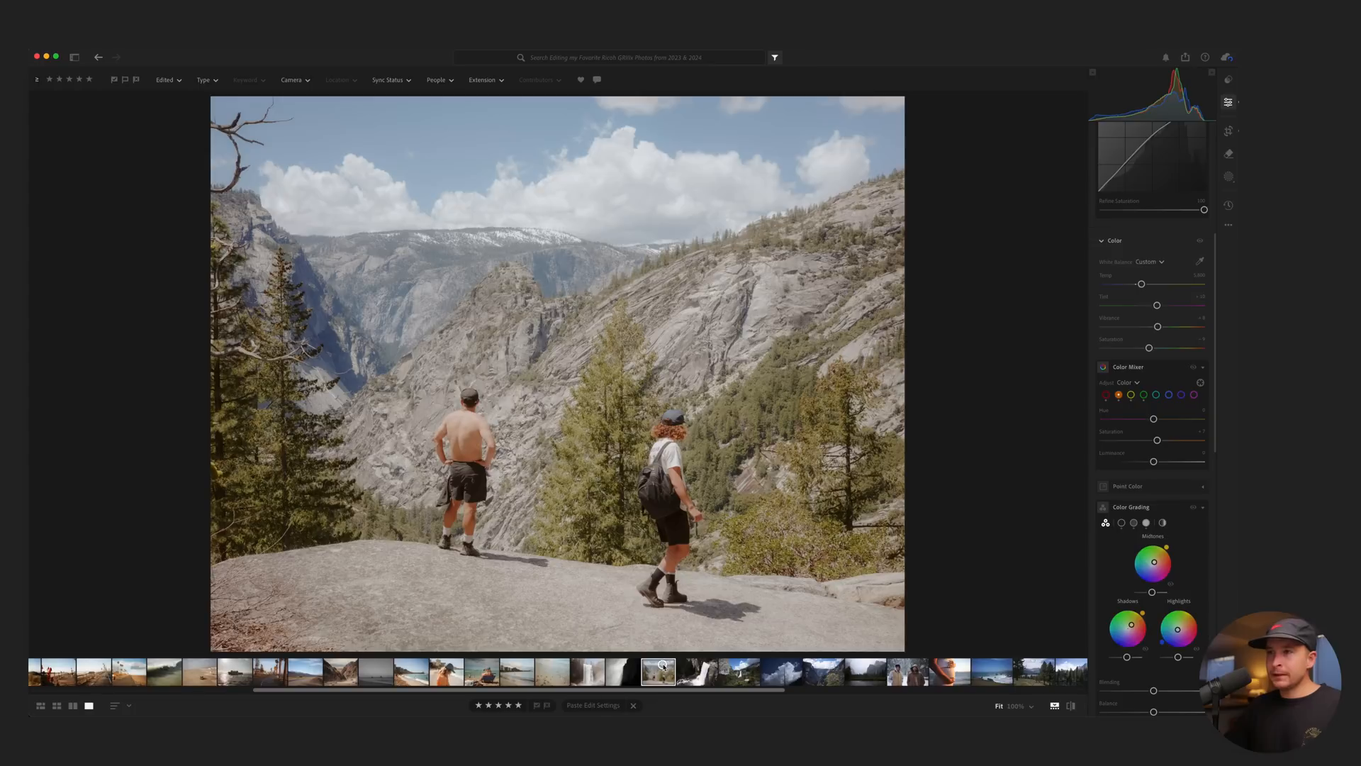
Give the waterfall photo beside the dark pines the hikers photo's edit settings and shift its crop to center the falls.
{"action": "left_click", "coordinate": [698, 669]}
{"action": "key", "text": "super+v"}
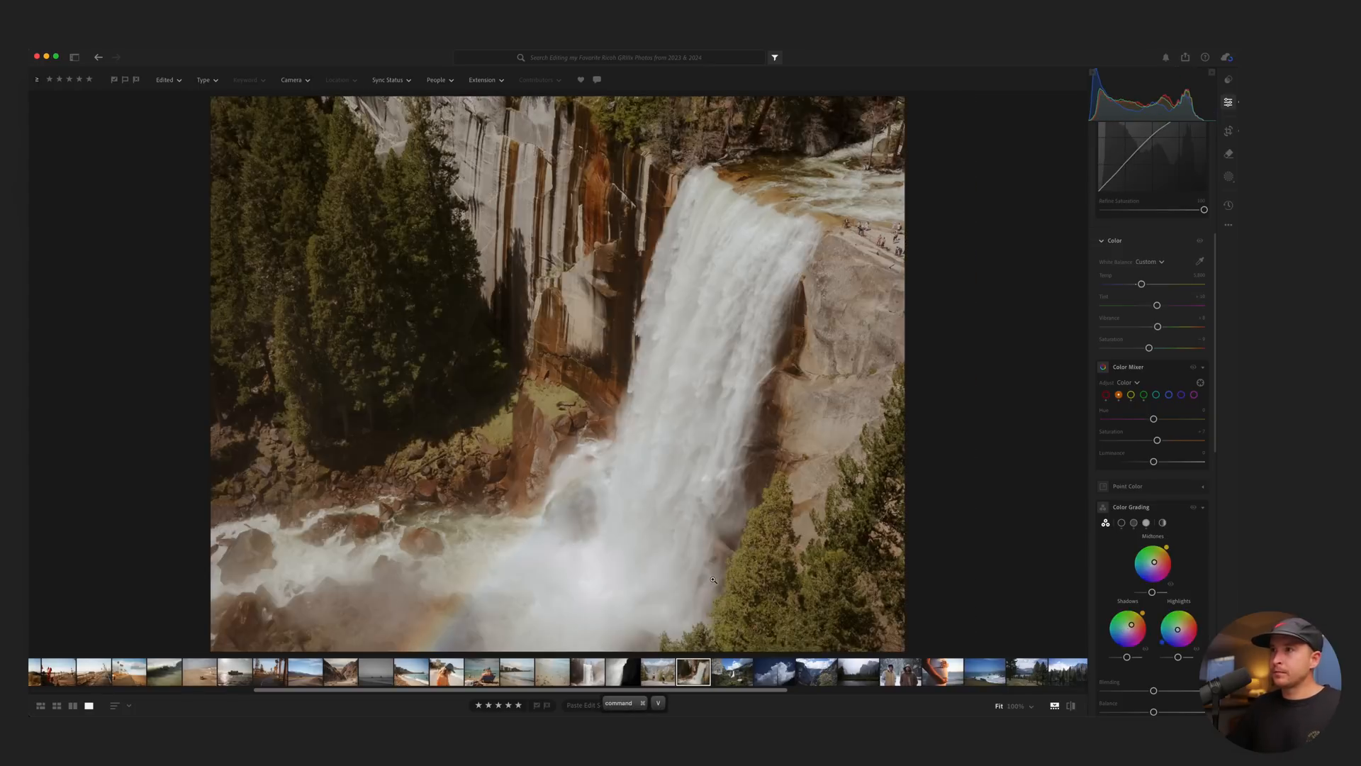
{"action": "key", "text": "c"}
{"action": "left_click_drag", "start_coordinate": [696, 428], "coordinate": [646, 427]}
{"action": "key", "text": "Return"}
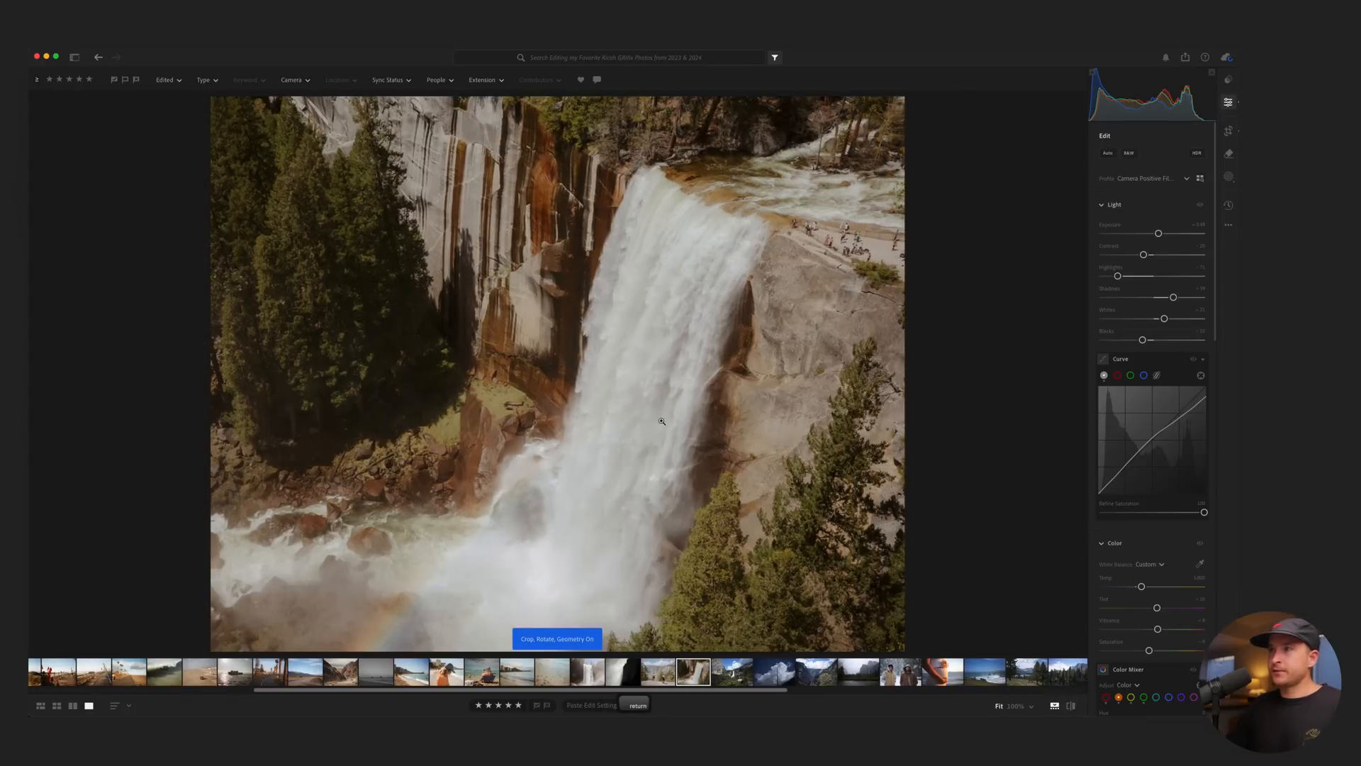
Raise the pine waterfall photo's exposure slightly and set its white balance temperature to 5600.
{"action": "left_click_drag", "start_coordinate": [1157, 234], "coordinate": [1166, 234]}
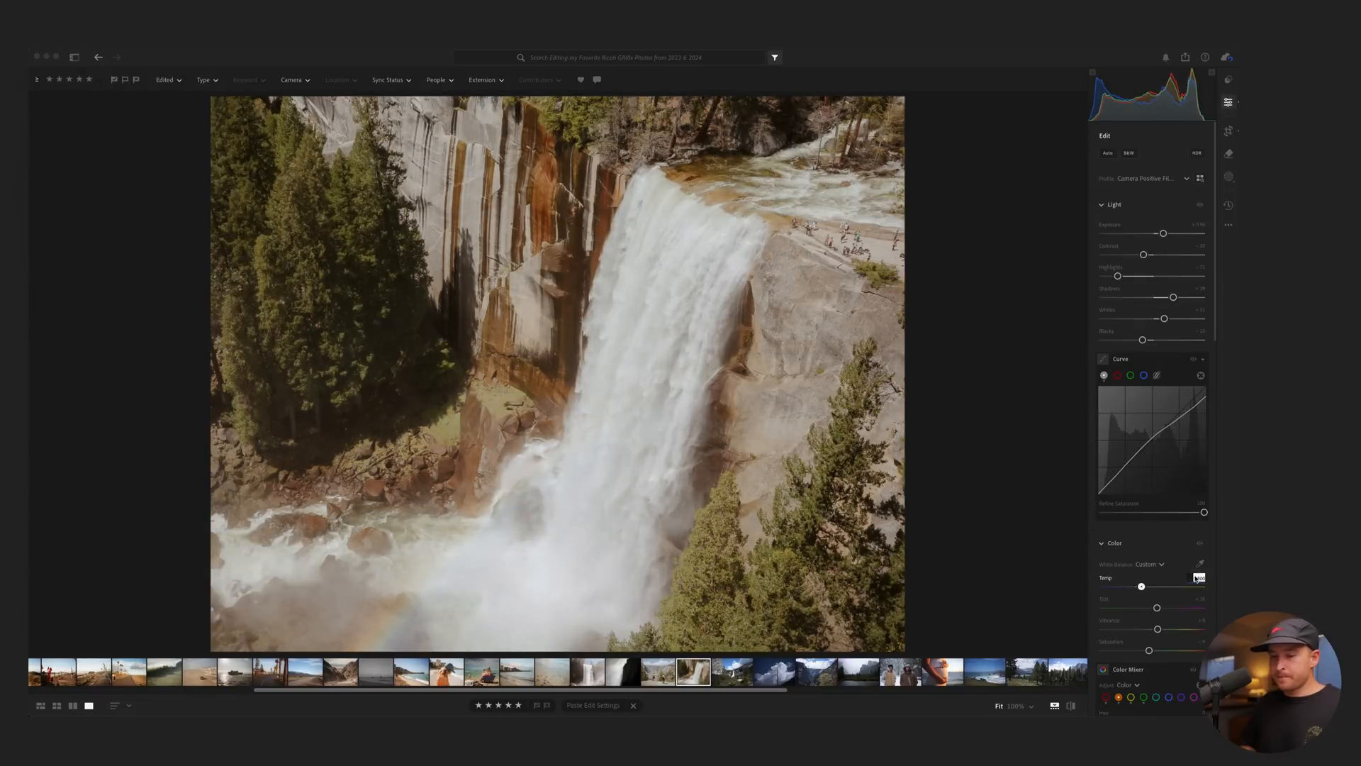
{"action": "type", "text": "5600"}
{"action": "key", "text": "Return"}
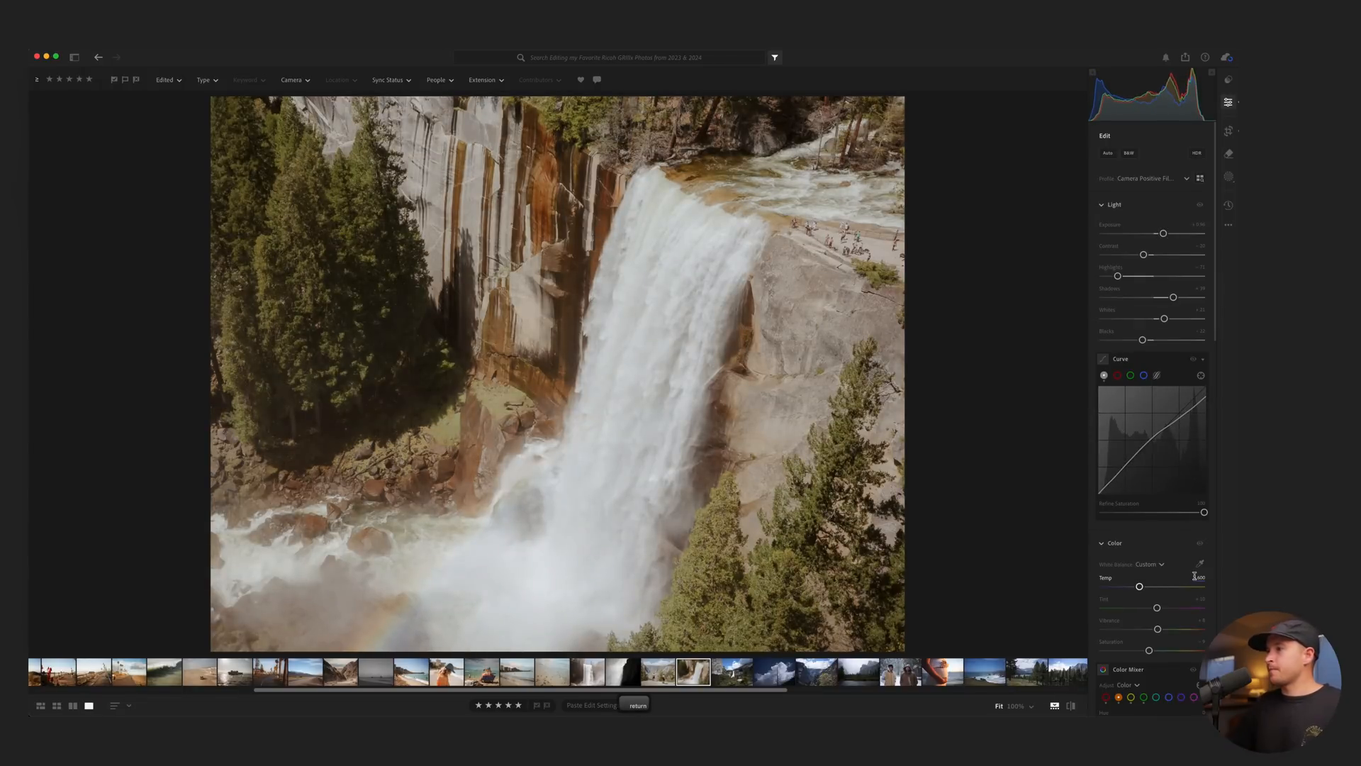
Reduce the pine waterfall photo's shadow color tint, raise its contrast slightly, and copy its edit settings.
{"action": "scroll", "coordinate": [1194, 576], "scroll_direction": "down", "scroll_amount": 10}
{"action": "left_click_drag", "start_coordinate": [1132, 568], "coordinate": [1129, 563]}
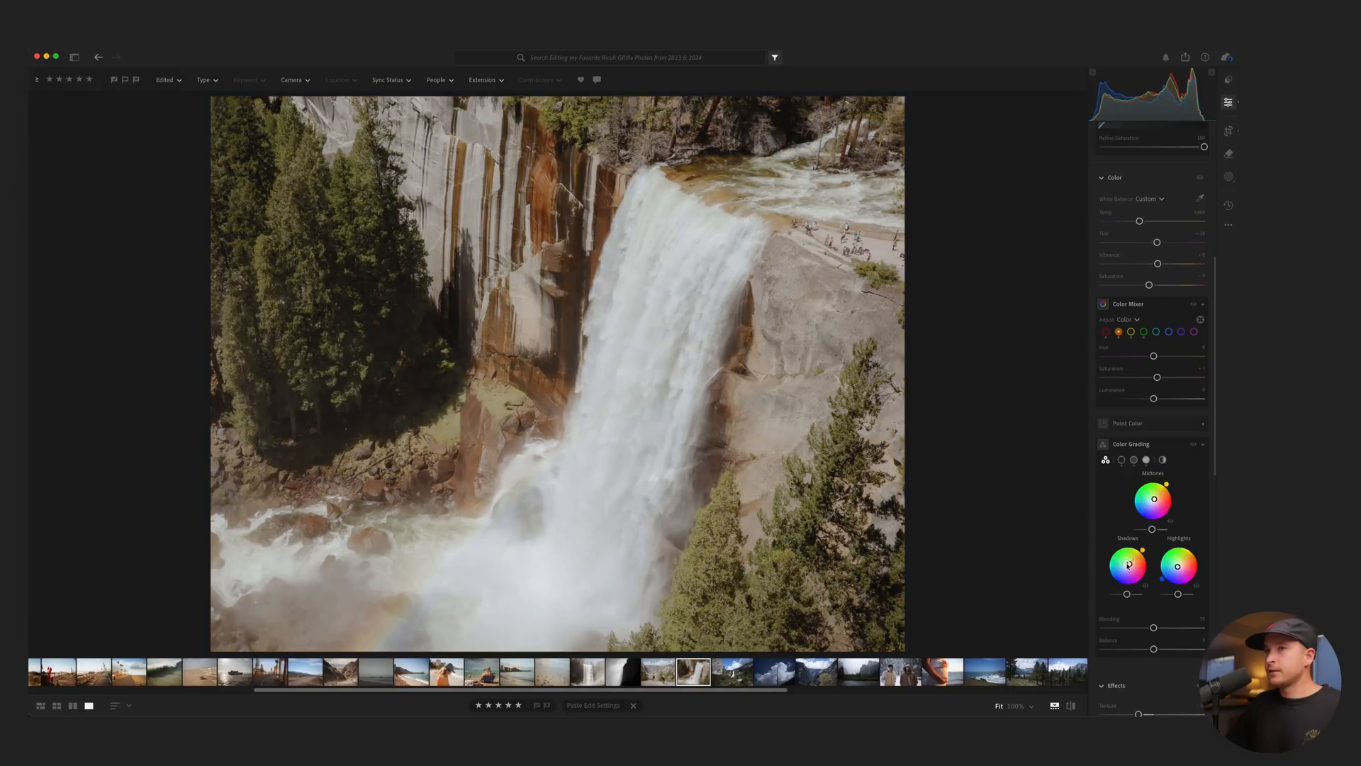
{"action": "scroll", "coordinate": [1152, 319], "scroll_direction": "up", "scroll_amount": 9}
{"action": "left_click", "coordinate": [1152, 222]}
{"action": "key", "text": "super+c"}
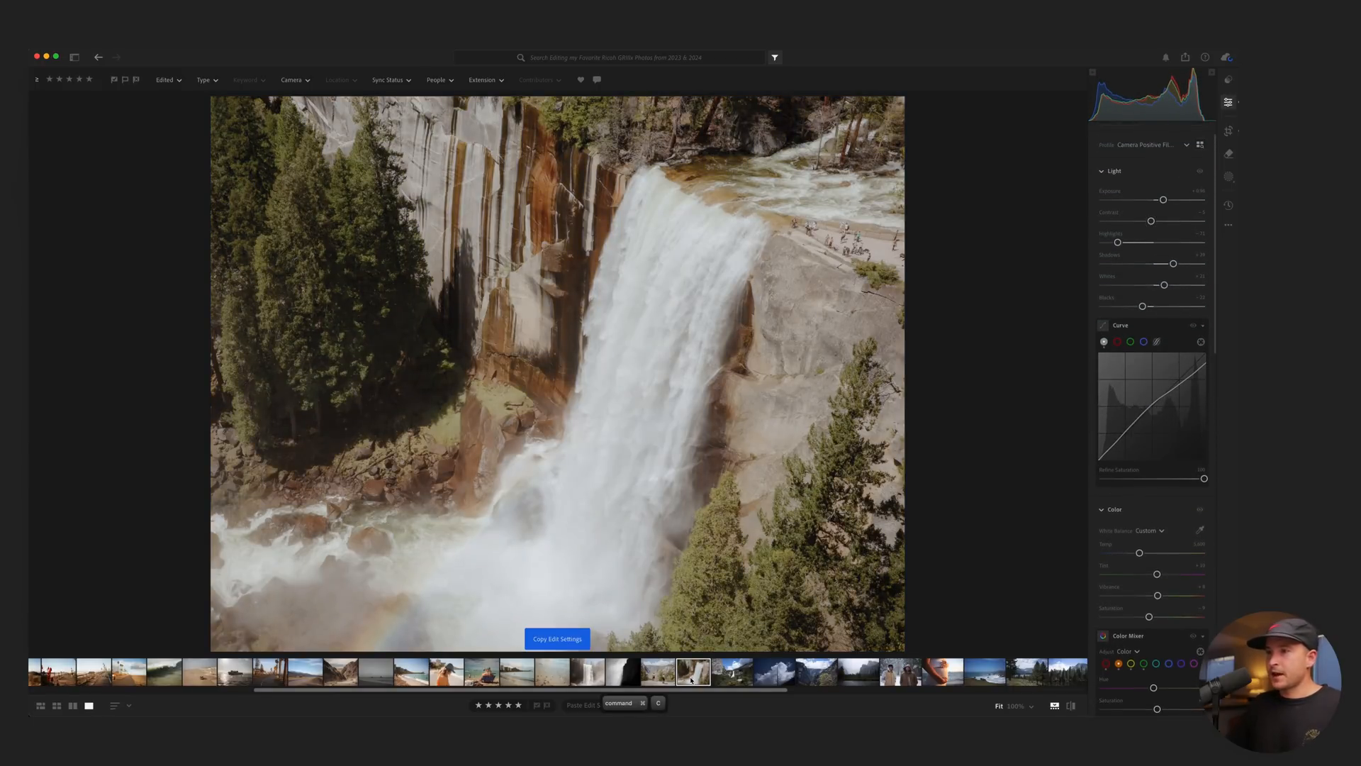
Compare the pine waterfall photo with the hikers photo and raise the waterfall's contrast a little more.
{"action": "key", "text": "Left"}
{"action": "key", "text": "Right"}
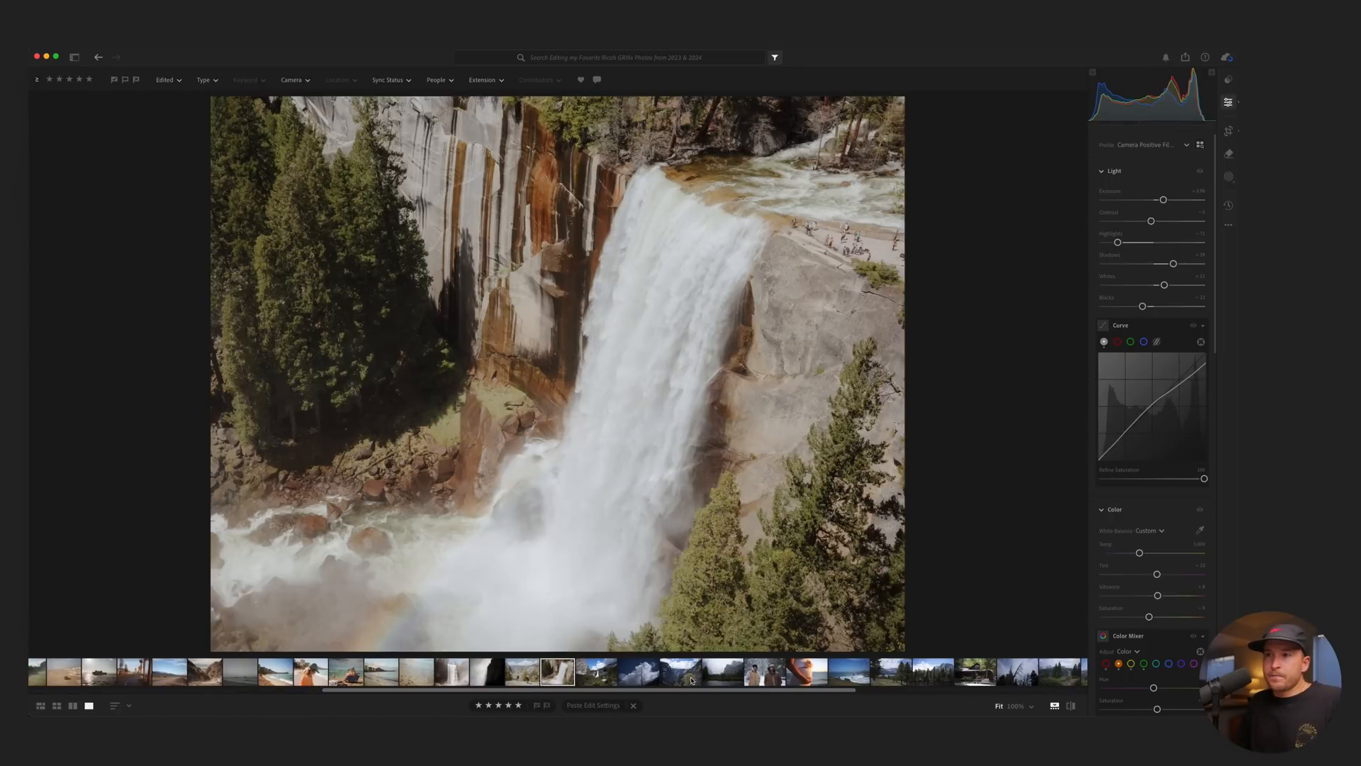
{"action": "key", "text": "Left"}
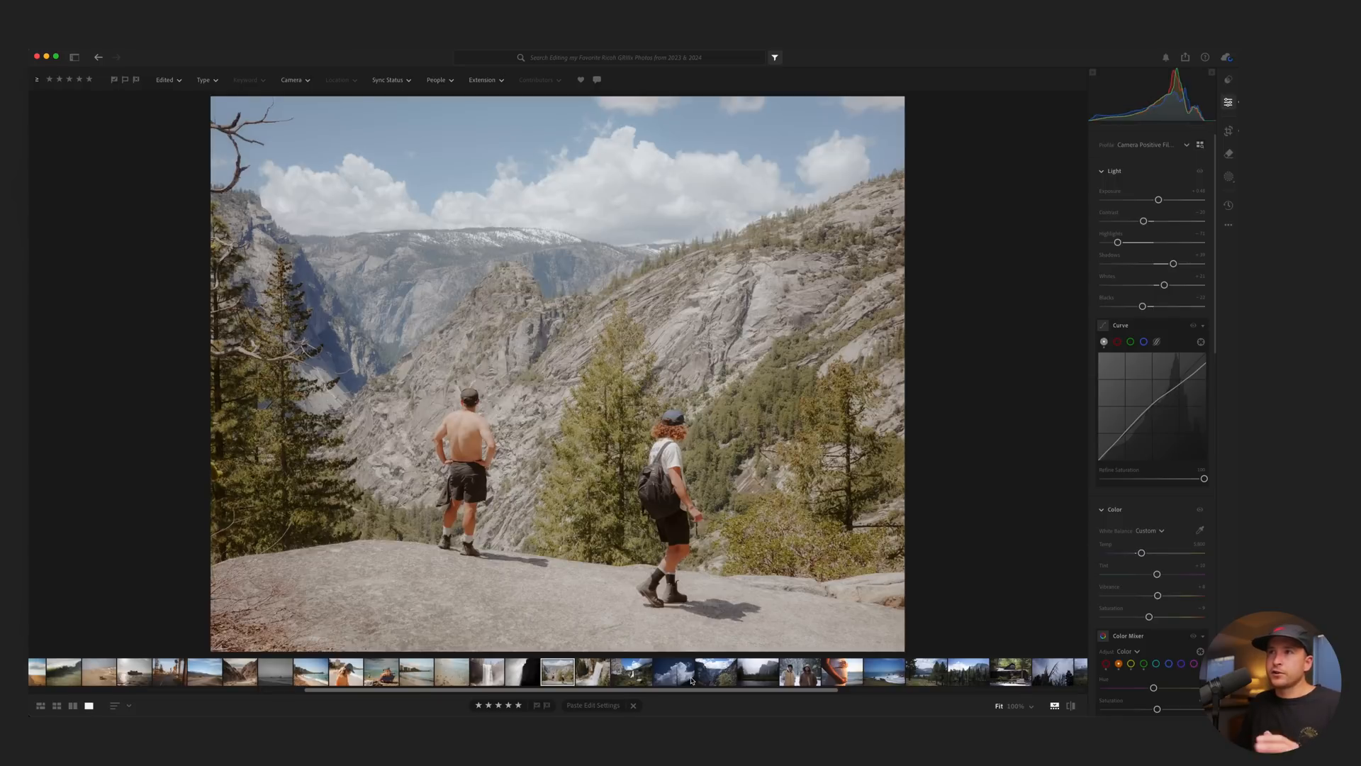
{"action": "key", "text": "Right"}
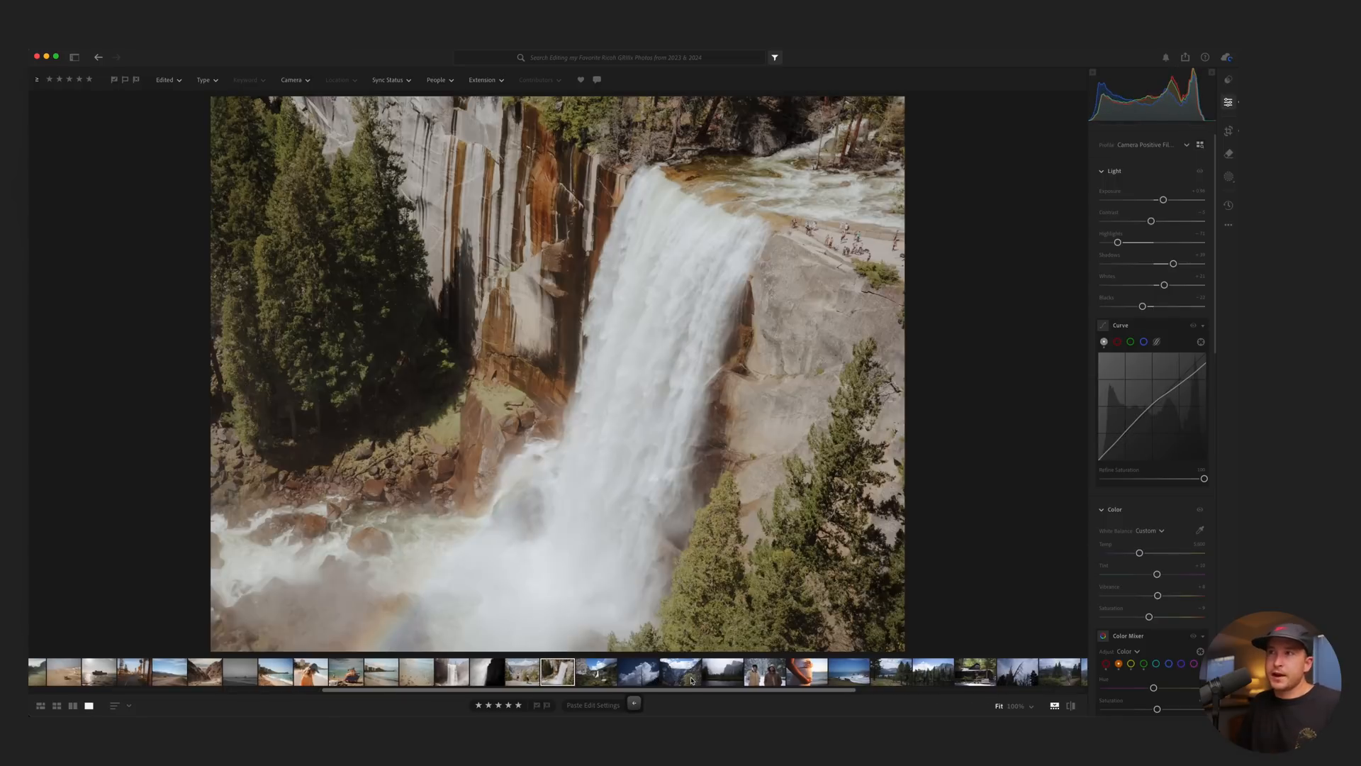
{"action": "key", "text": "Left"}
{"action": "key", "text": "Right"}
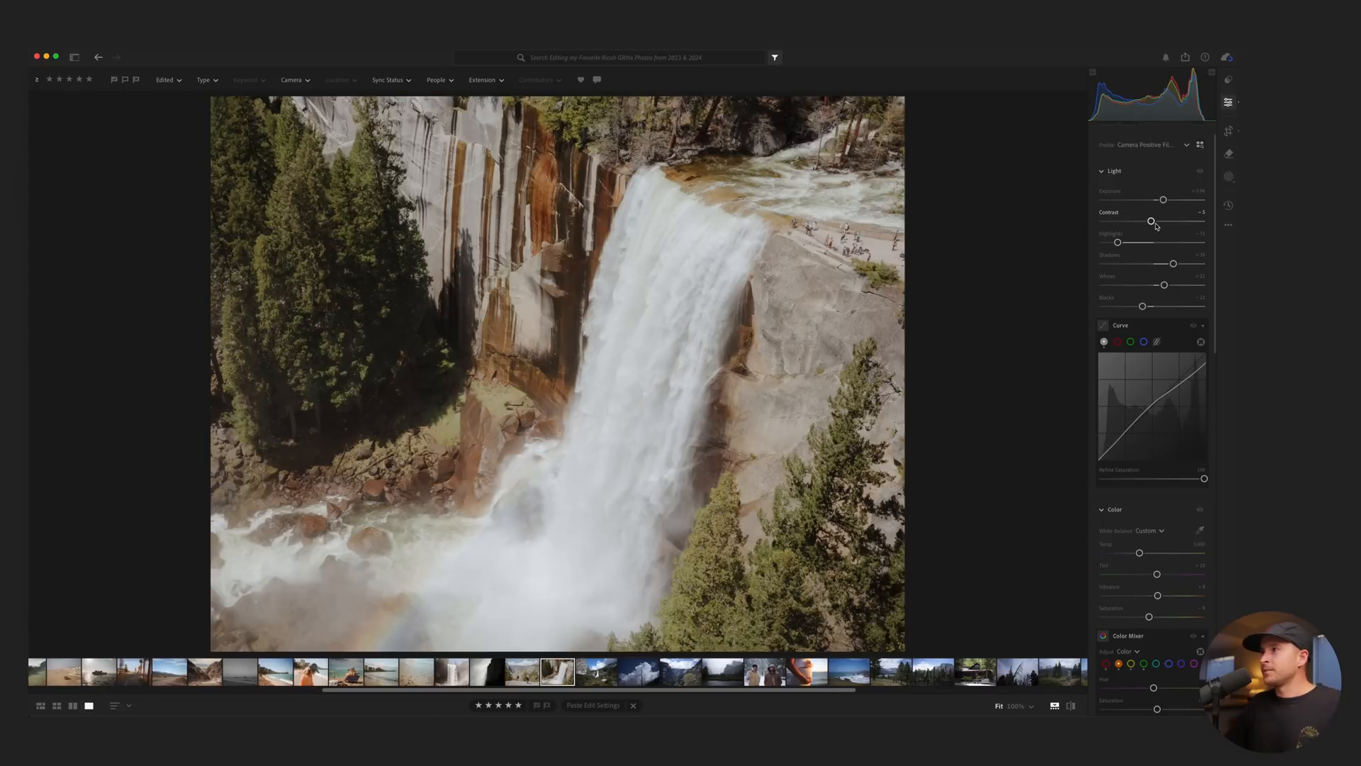
{"action": "left_click_drag", "start_coordinate": [1153, 222], "coordinate": [1157, 223]}
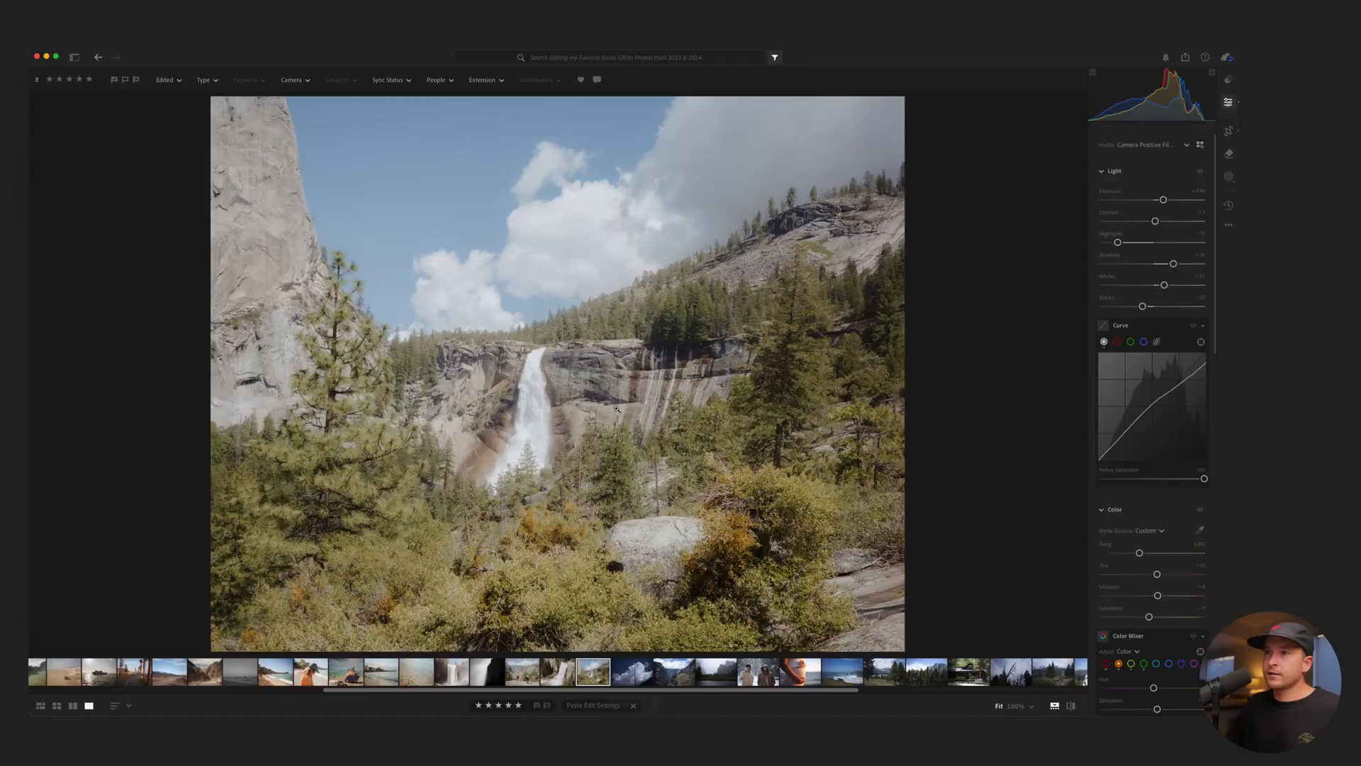
Shift the distant valley waterfall photo's crop to show more of the granite cliff, and compare it with the neighboring photos.
{"action": "key", "text": "c"}
{"action": "left_click_drag", "start_coordinate": [562, 350], "coordinate": [586, 350]}
{"action": "key", "text": "Return"}
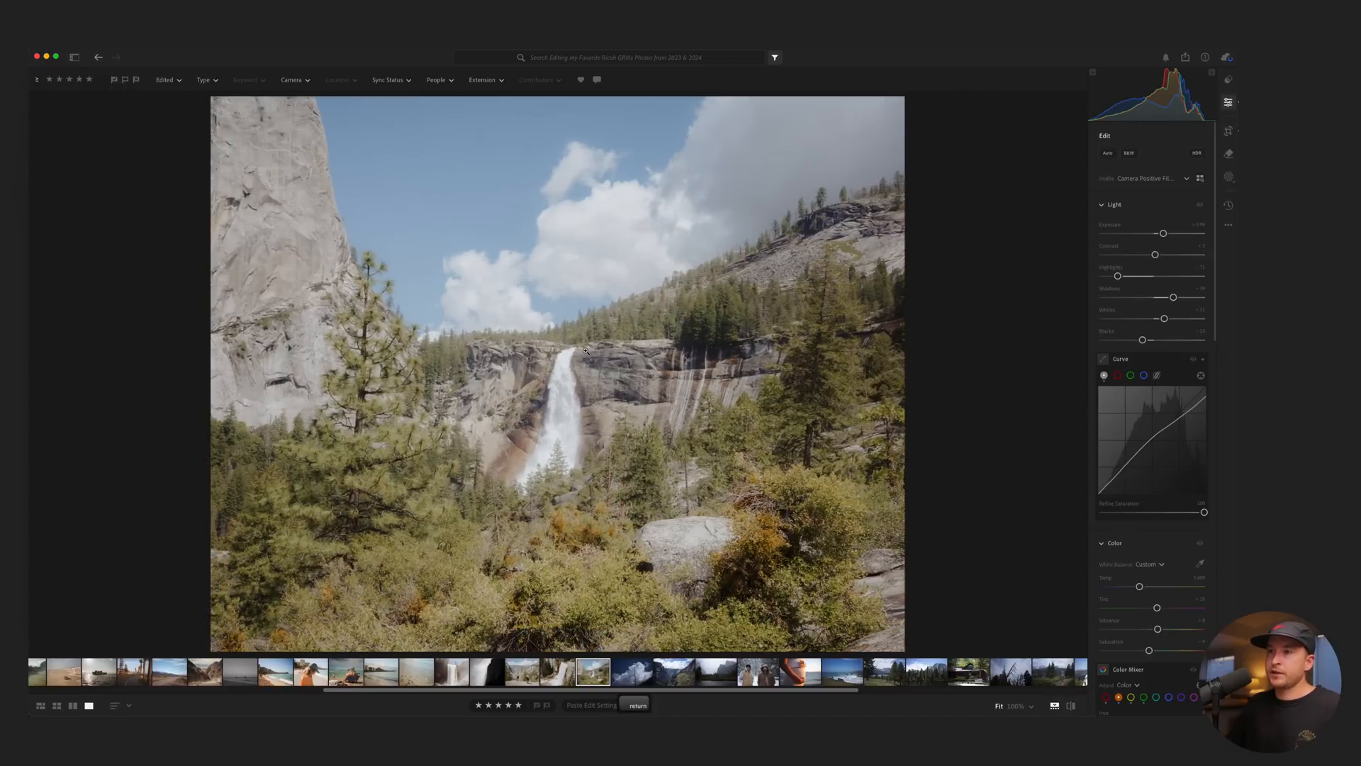
{"action": "left_click", "coordinate": [554, 670]}
{"action": "left_click", "coordinate": [452, 671]}
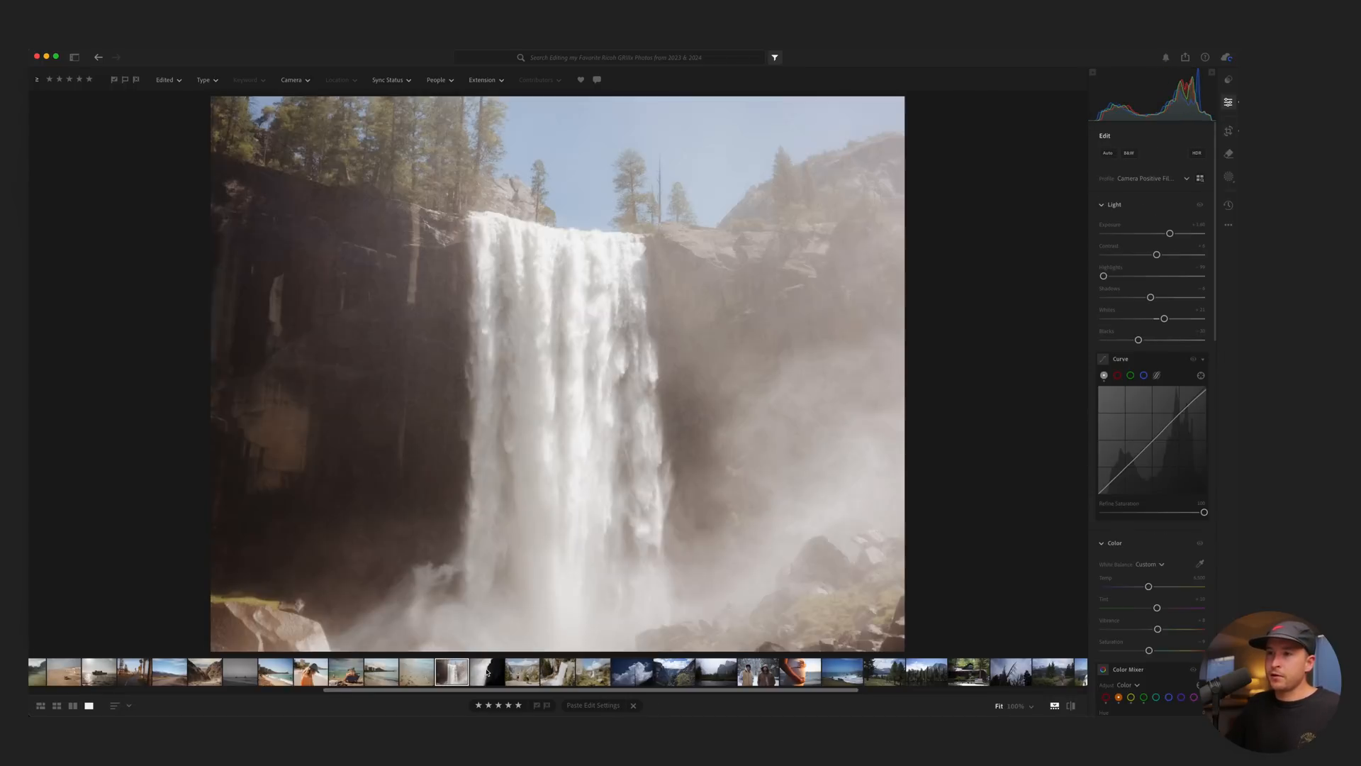
{"action": "left_click", "coordinate": [488, 671]}
{"action": "left_click", "coordinate": [593, 671]}
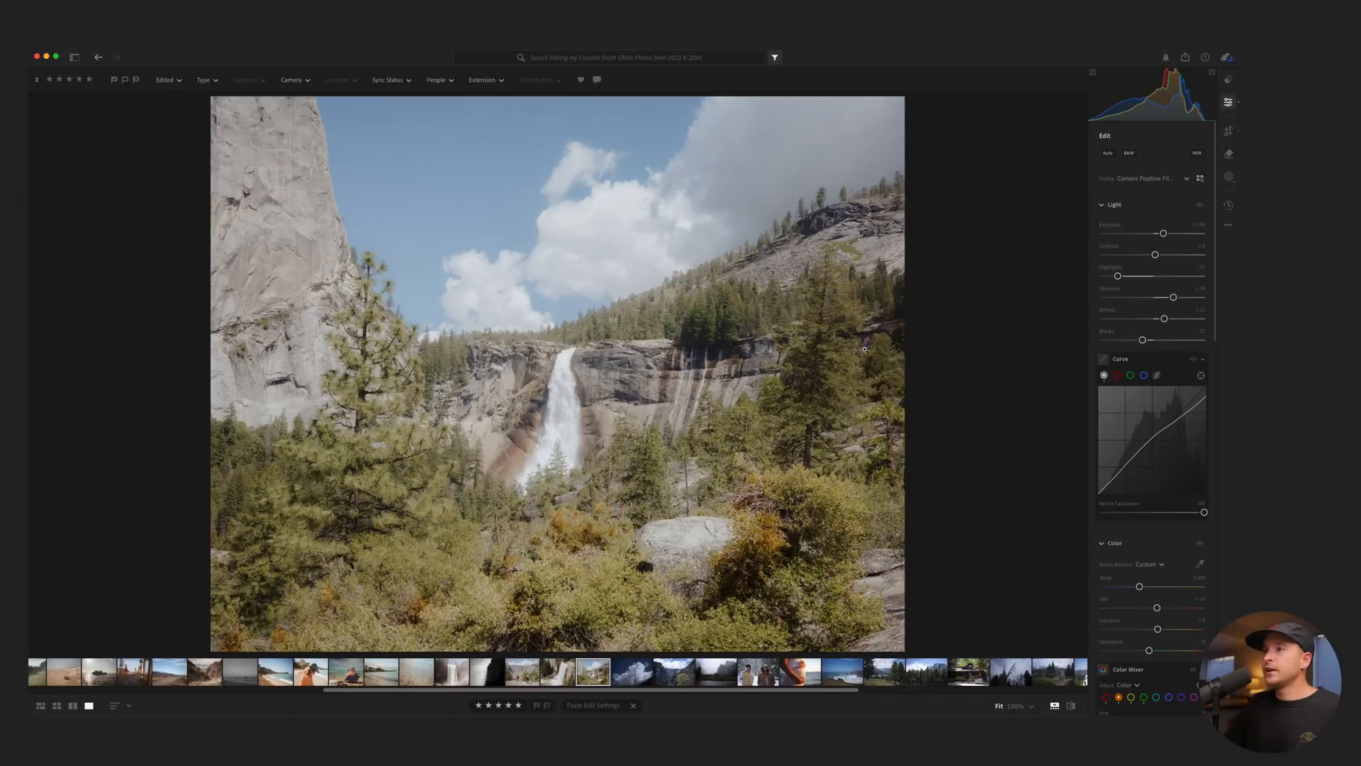
{"action": "key", "text": "Return"}
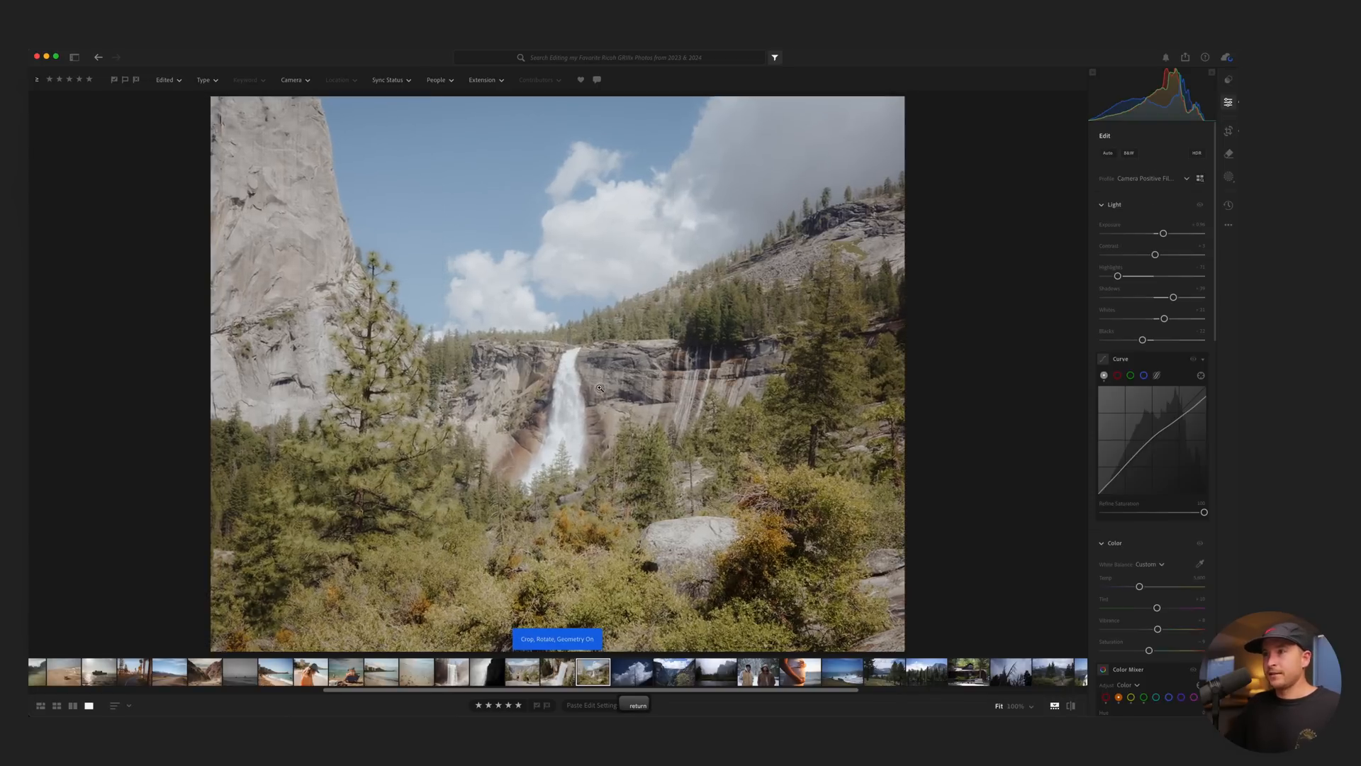
Lower the valley waterfall photo's exposure and contrast slightly and nudge its crop further toward the granite cliff.
{"action": "mouse_move", "coordinate": [1163, 233]}
{"action": "left_mouse_down"}
{"action": "mouse_move", "coordinate": [1140, 253]}
{"action": "mouse_move", "coordinate": [1152, 253]}
{"action": "left_mouse_up"}
{"action": "key", "text": "backslash"}
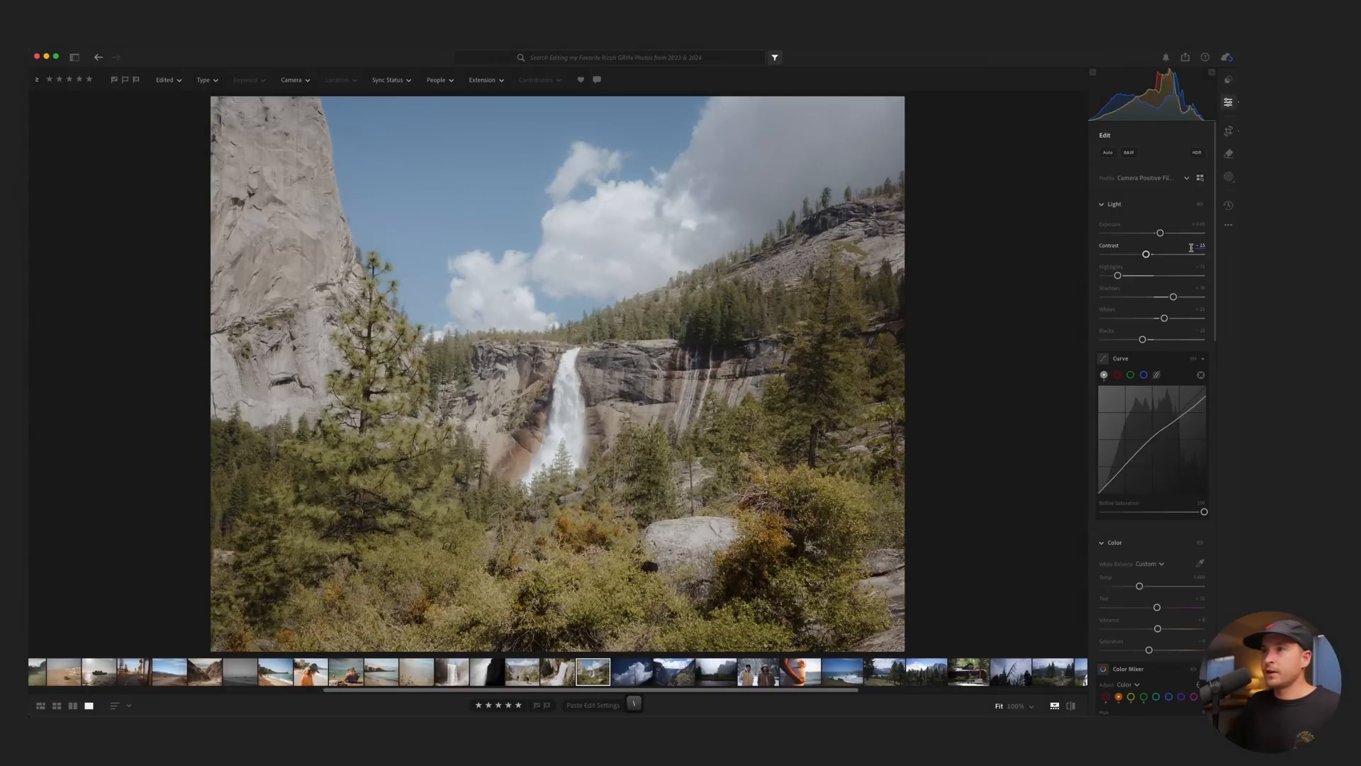
{"action": "key", "text": "c"}
{"action": "left_click_drag", "start_coordinate": [580, 358], "coordinate": [588, 358]}
{"action": "key", "text": "Return"}
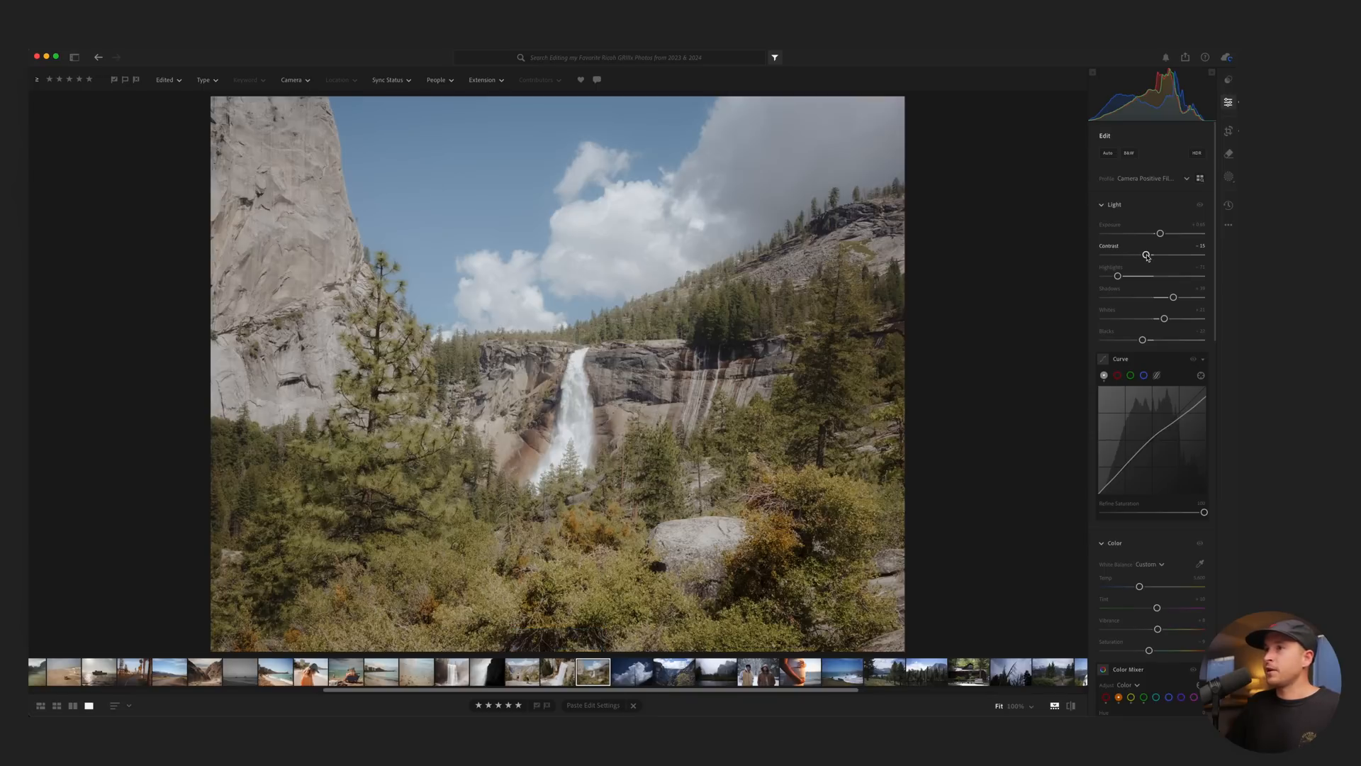
{"action": "left_click_drag", "start_coordinate": [1146, 257], "coordinate": [1151, 257]}
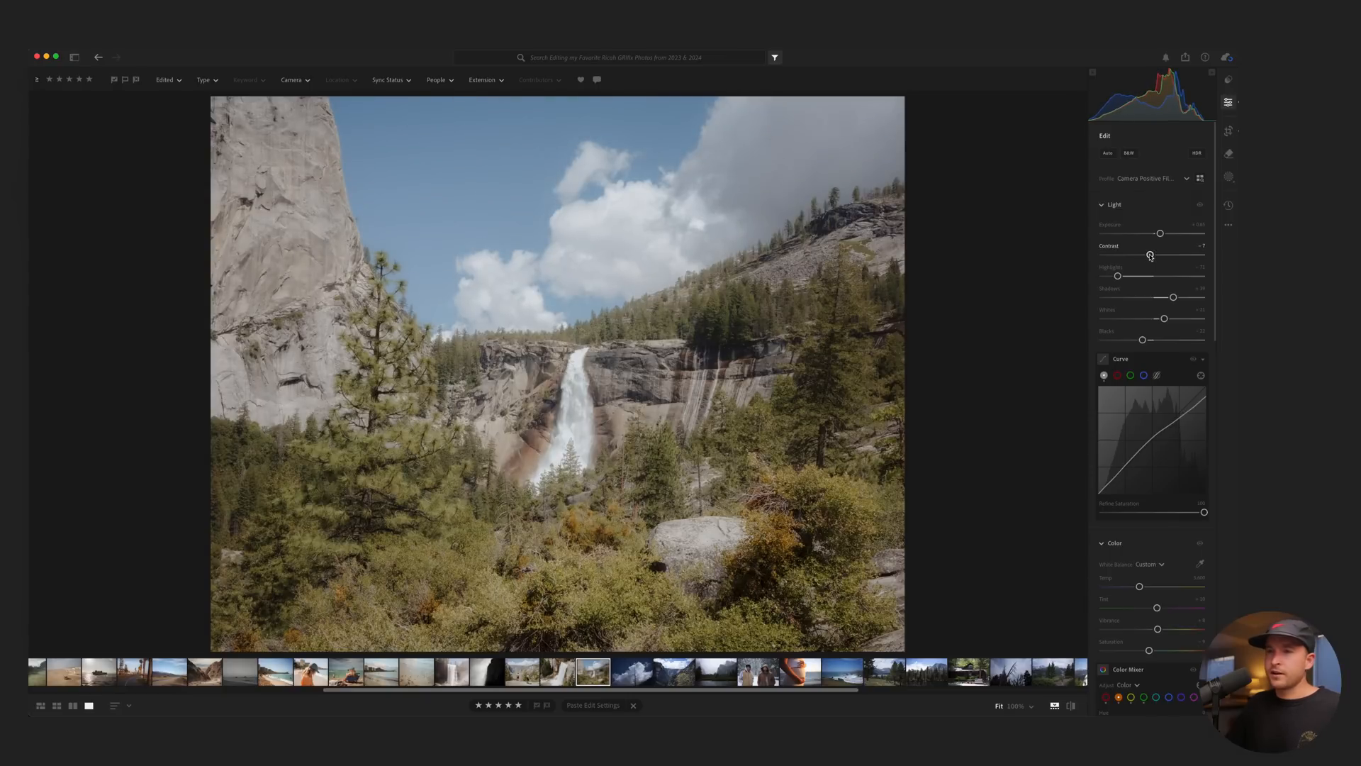
{"action": "mouse_move", "coordinate": [1185, 438]}
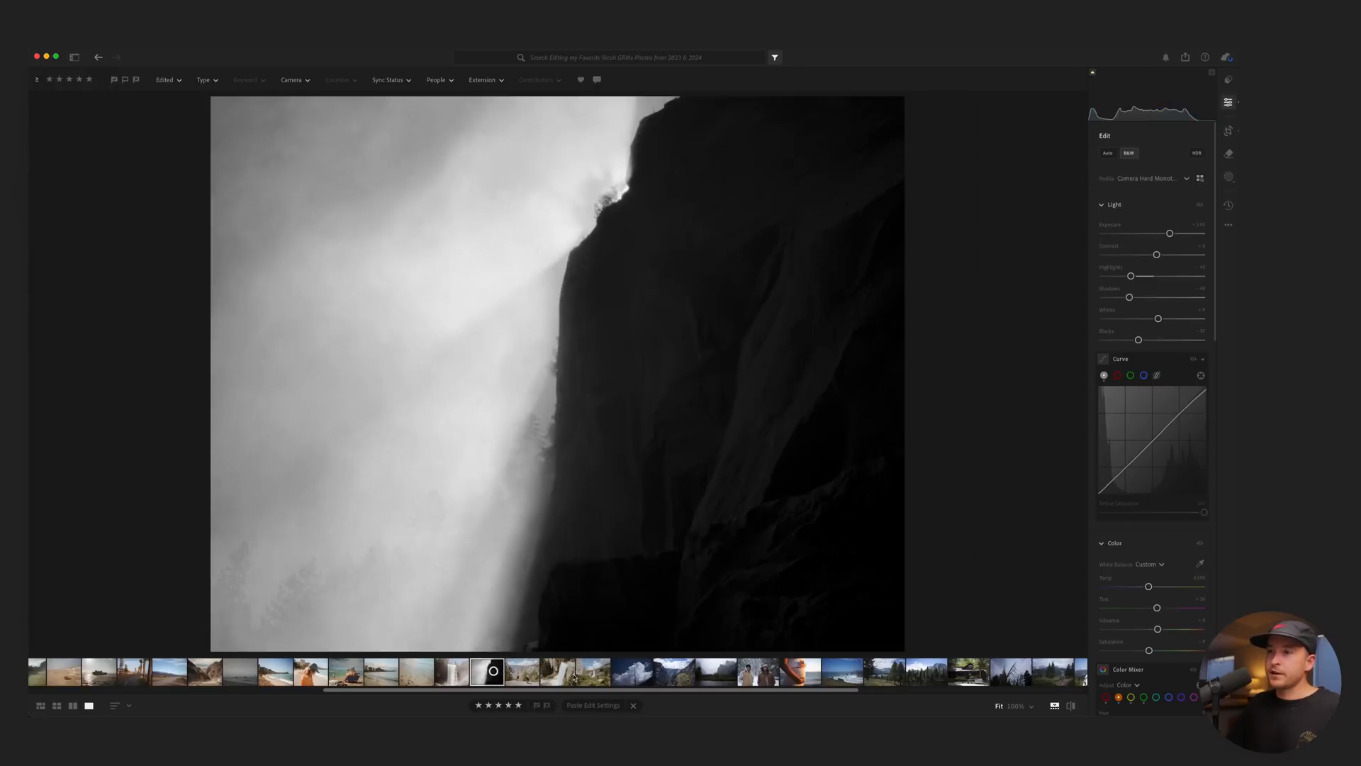
Copy the black-and-white cliff photo's edit settings to the bare tree and clouds photo, and position its crop toward the forested slope.
{"action": "key", "text": "super+c"}
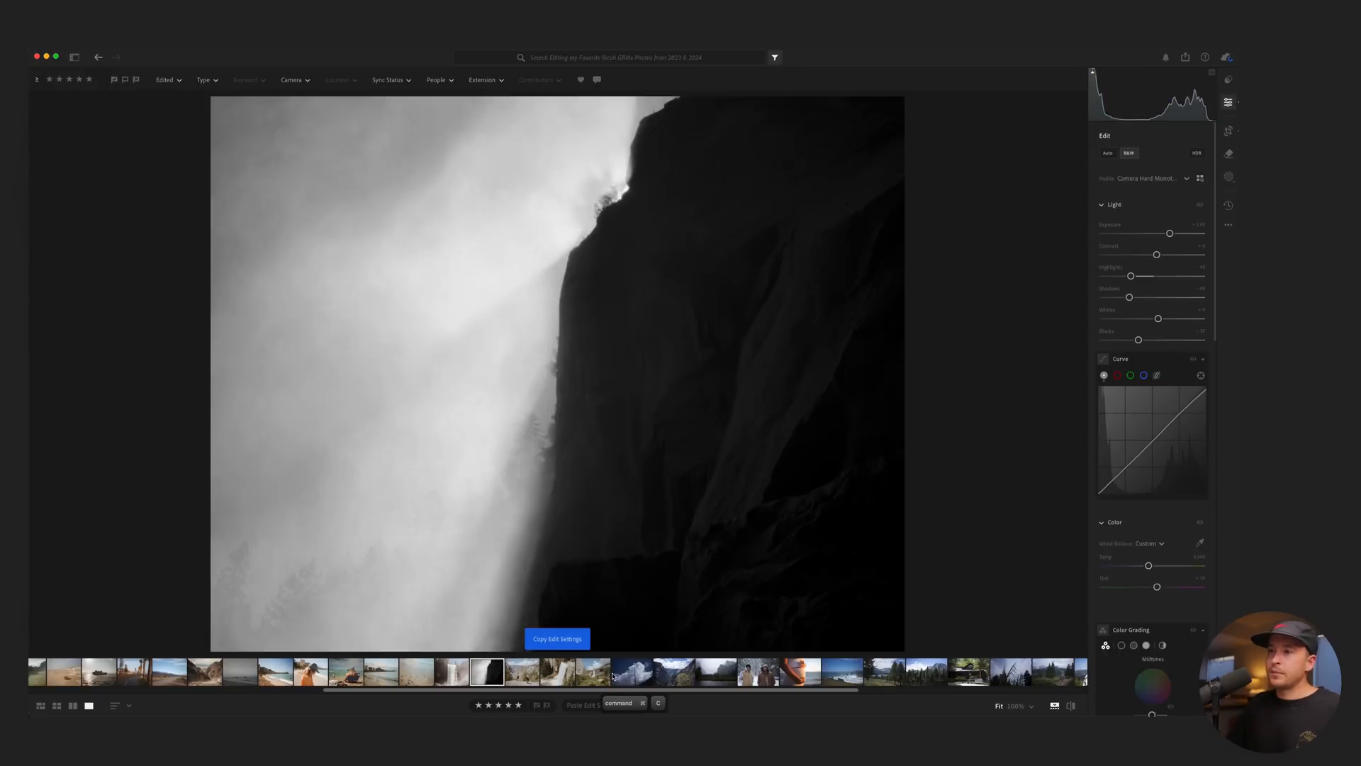
{"action": "left_click", "coordinate": [632, 672]}
{"action": "key", "text": "super+v"}
{"action": "key", "text": "c"}
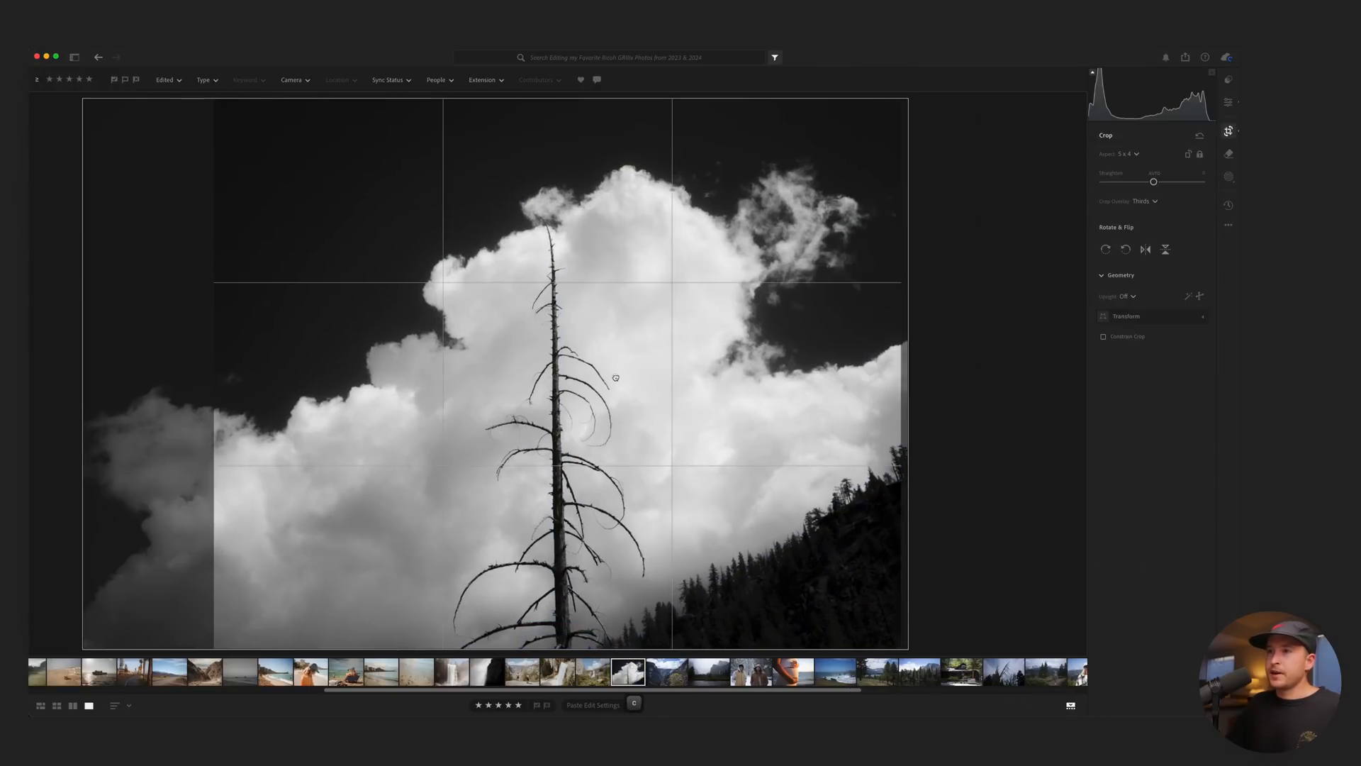
{"action": "key", "text": "Return"}
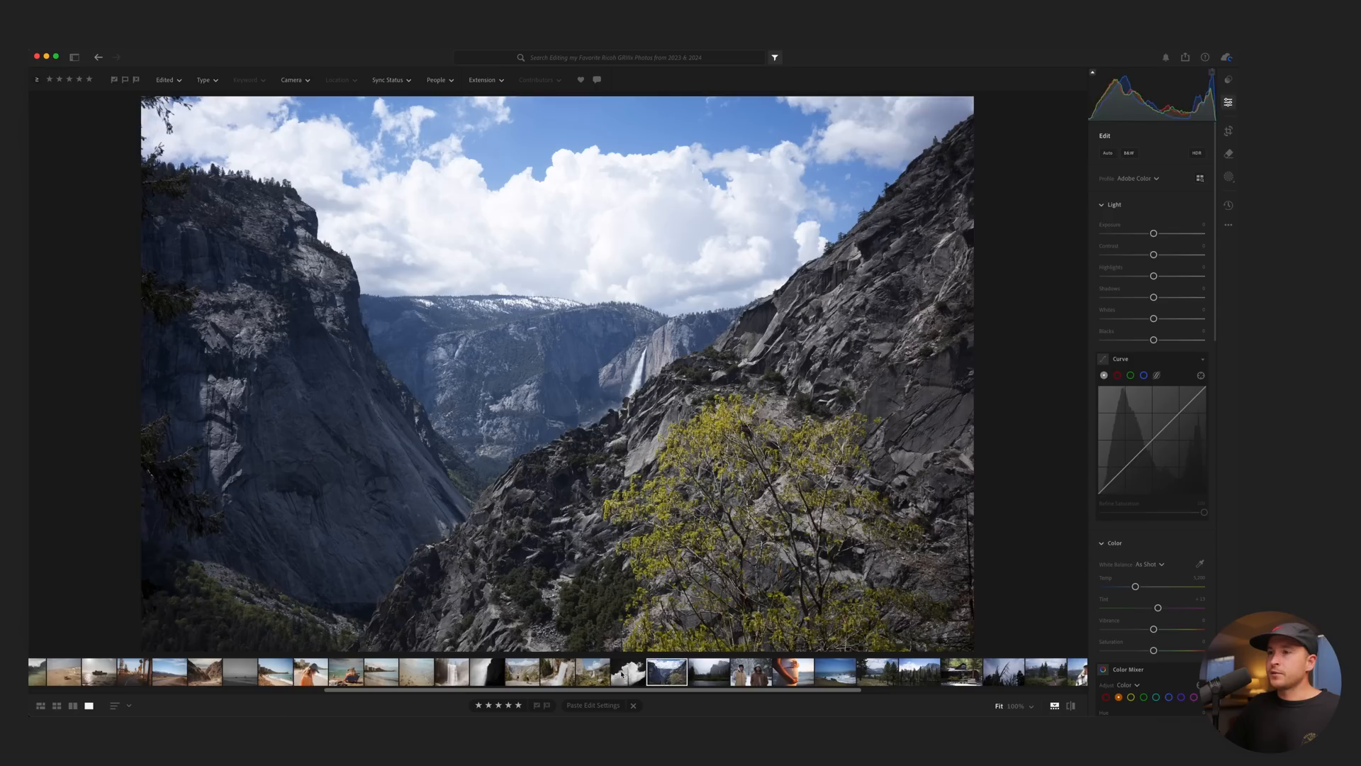
Copy the color pine waterfall photo's edit settings to the rocky valley photo with the yellow-green tree, and check its crop.
{"action": "left_click", "coordinate": [592, 671]}
{"action": "key", "text": "super+c"}
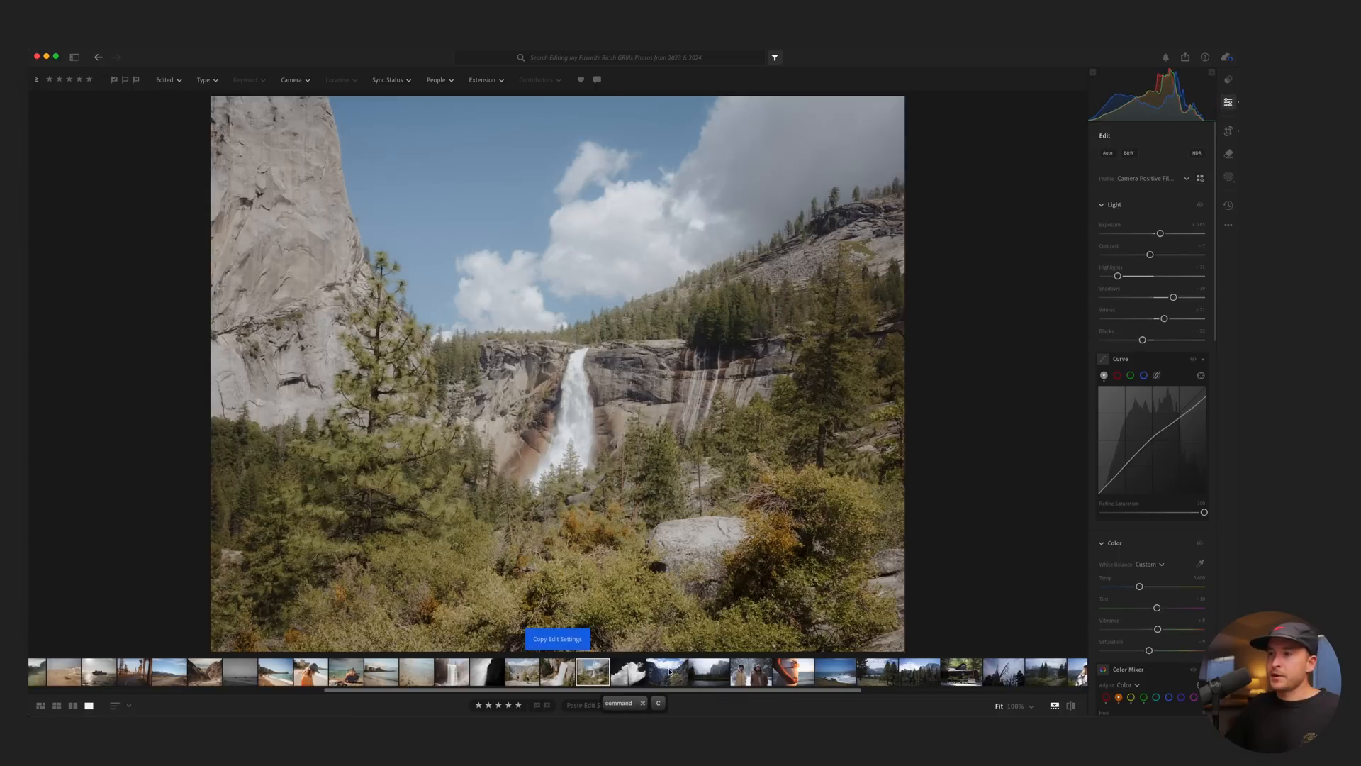
{"action": "left_click", "coordinate": [667, 671]}
{"action": "key", "text": "super+v"}
{"action": "key", "text": "c"}
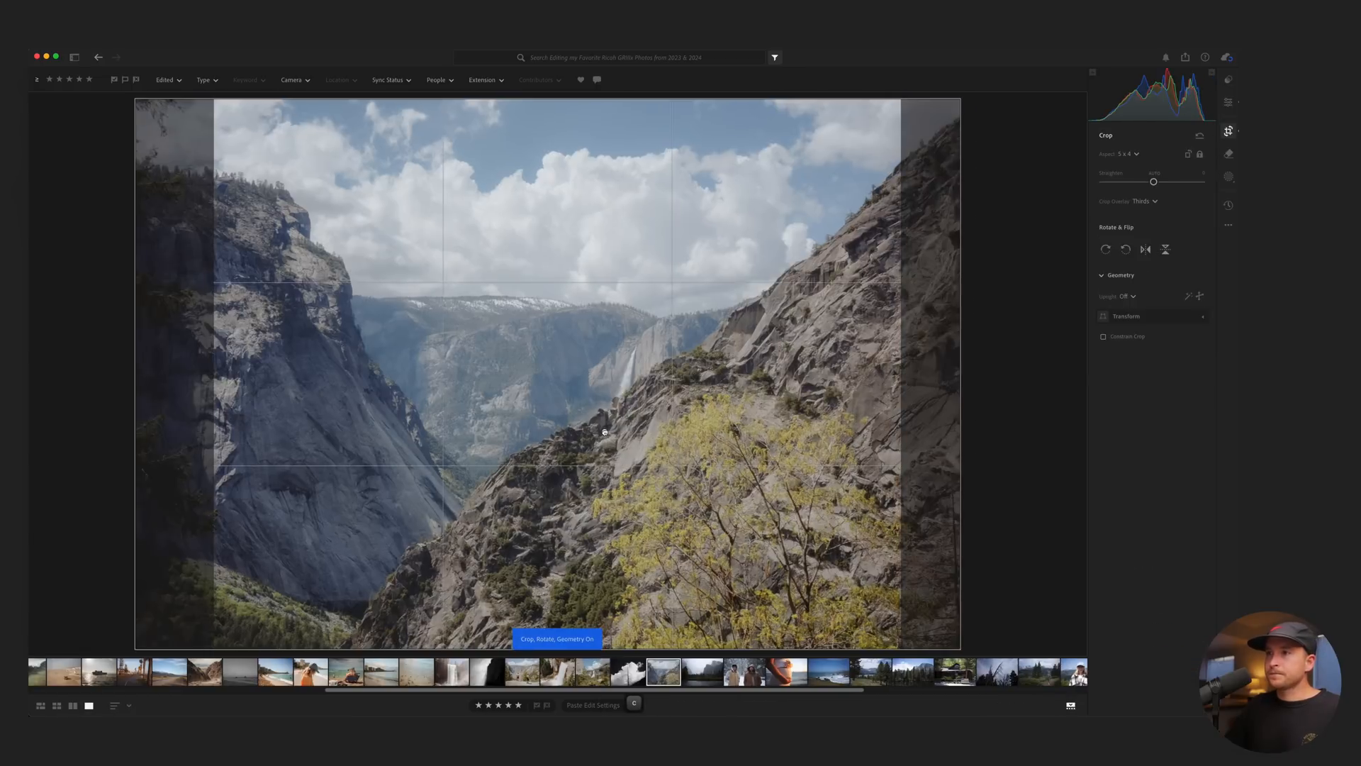
{"action": "key", "text": "e"}
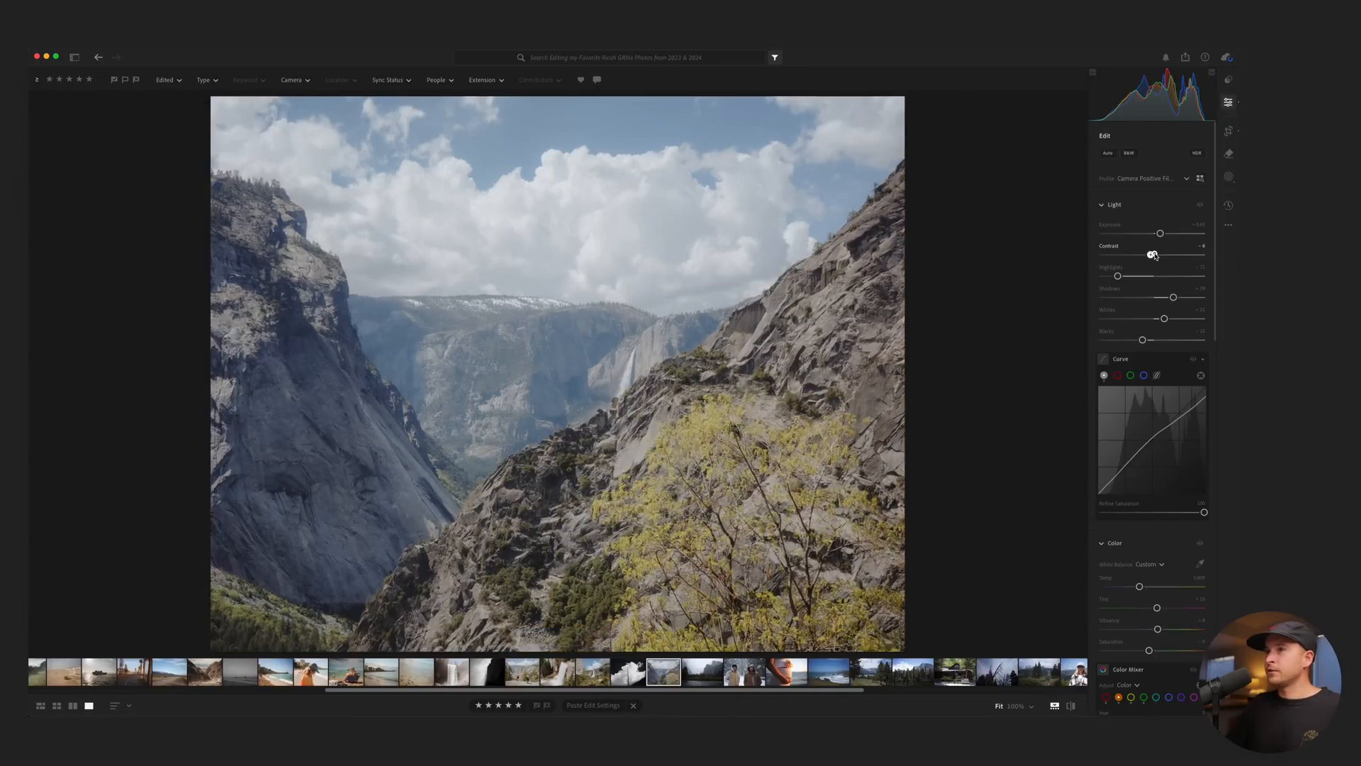
Lower the rocky valley photo's exposure slightly, raise its contrast, and compare the result with the original.
{"action": "left_click_drag", "start_coordinate": [1153, 254], "coordinate": [1155, 233]}
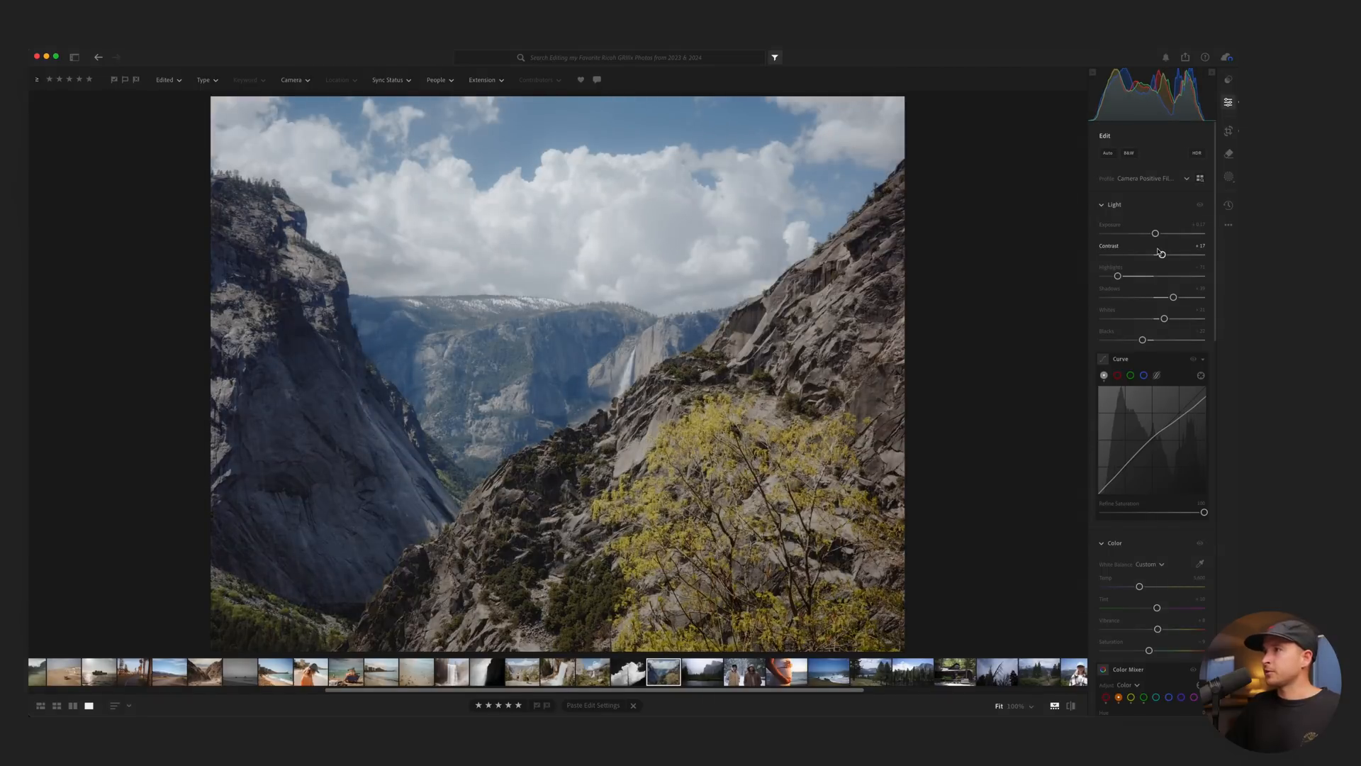
{"action": "left_click_drag", "start_coordinate": [1163, 255], "coordinate": [1164, 254]}
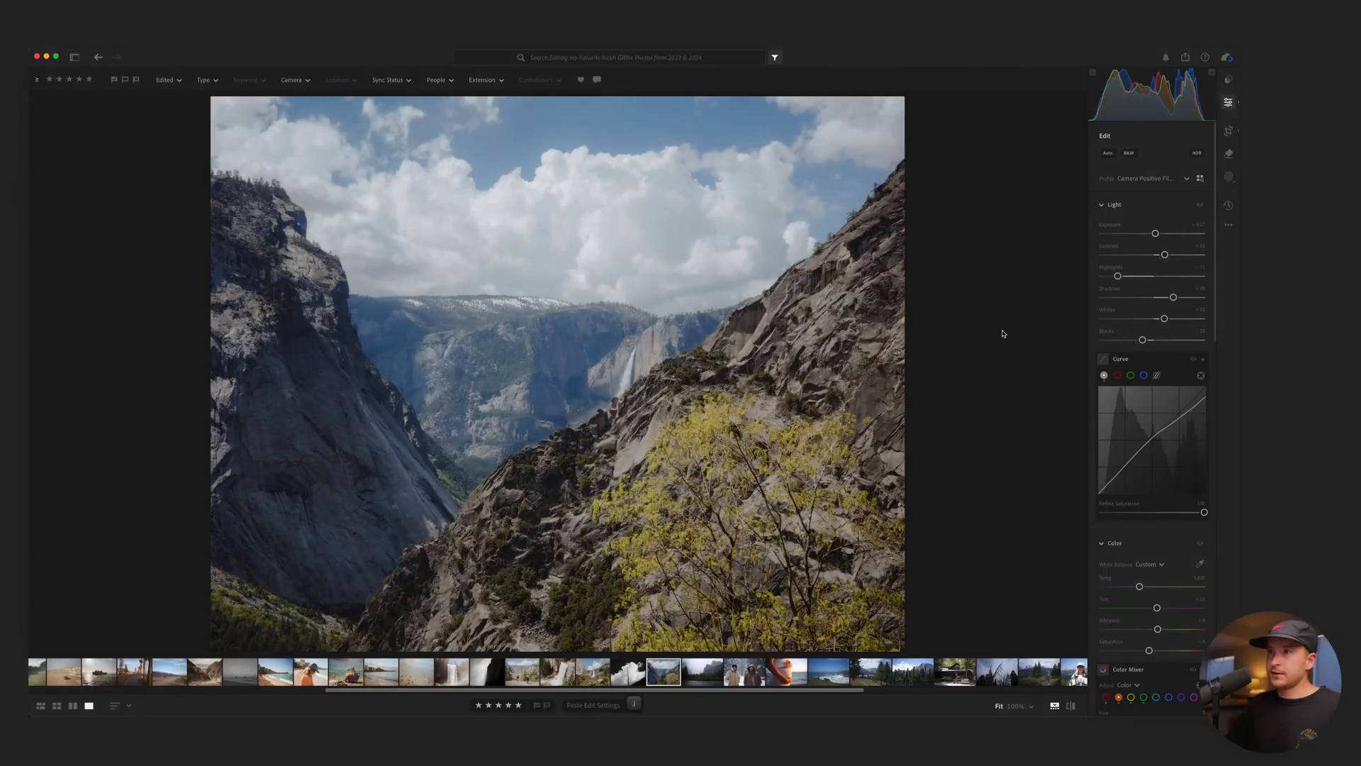
{"action": "key", "text": "backslash"}
{"action": "key", "text": "backslash"}
{"action": "key", "text": "backslash"}
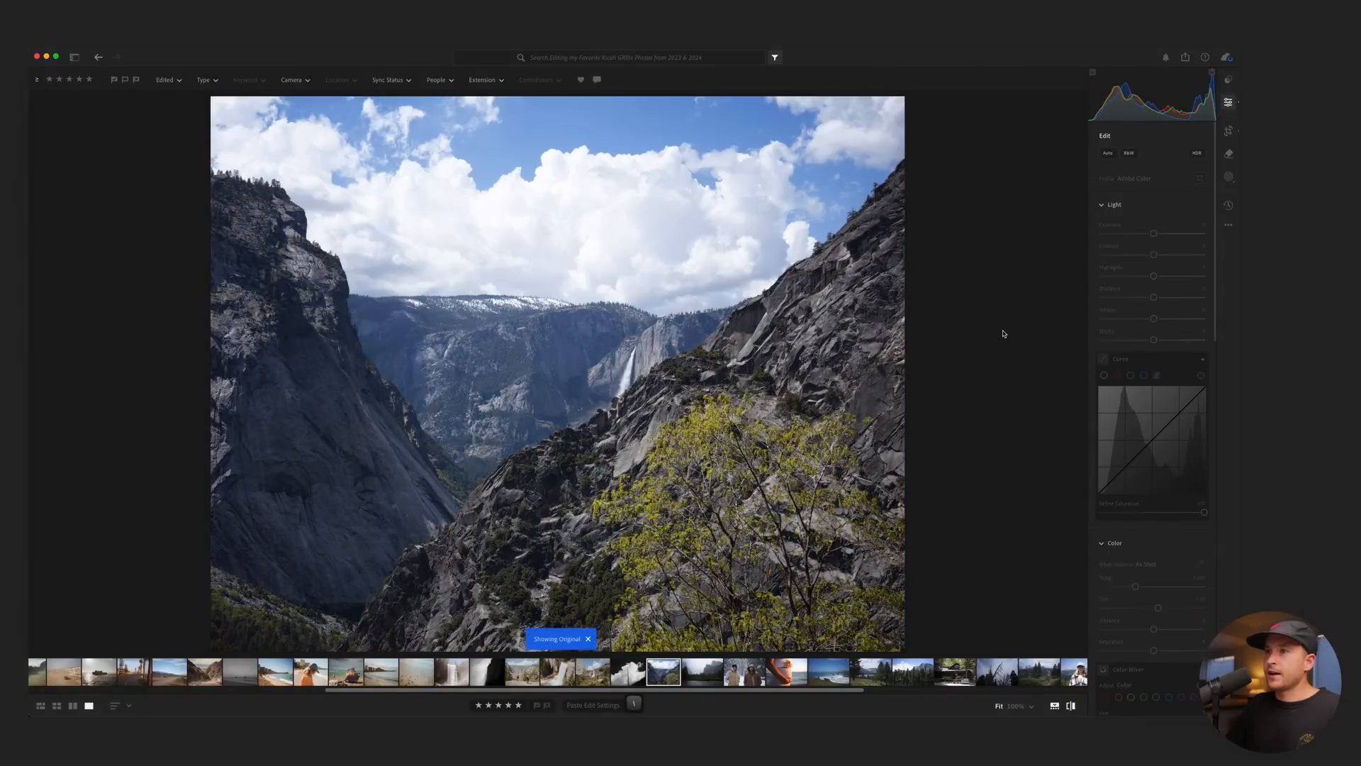
Examine the yellow-green tree and rock slope at 100%, comparing the edited and original versions.
{"action": "left_click", "coordinate": [747, 490]}
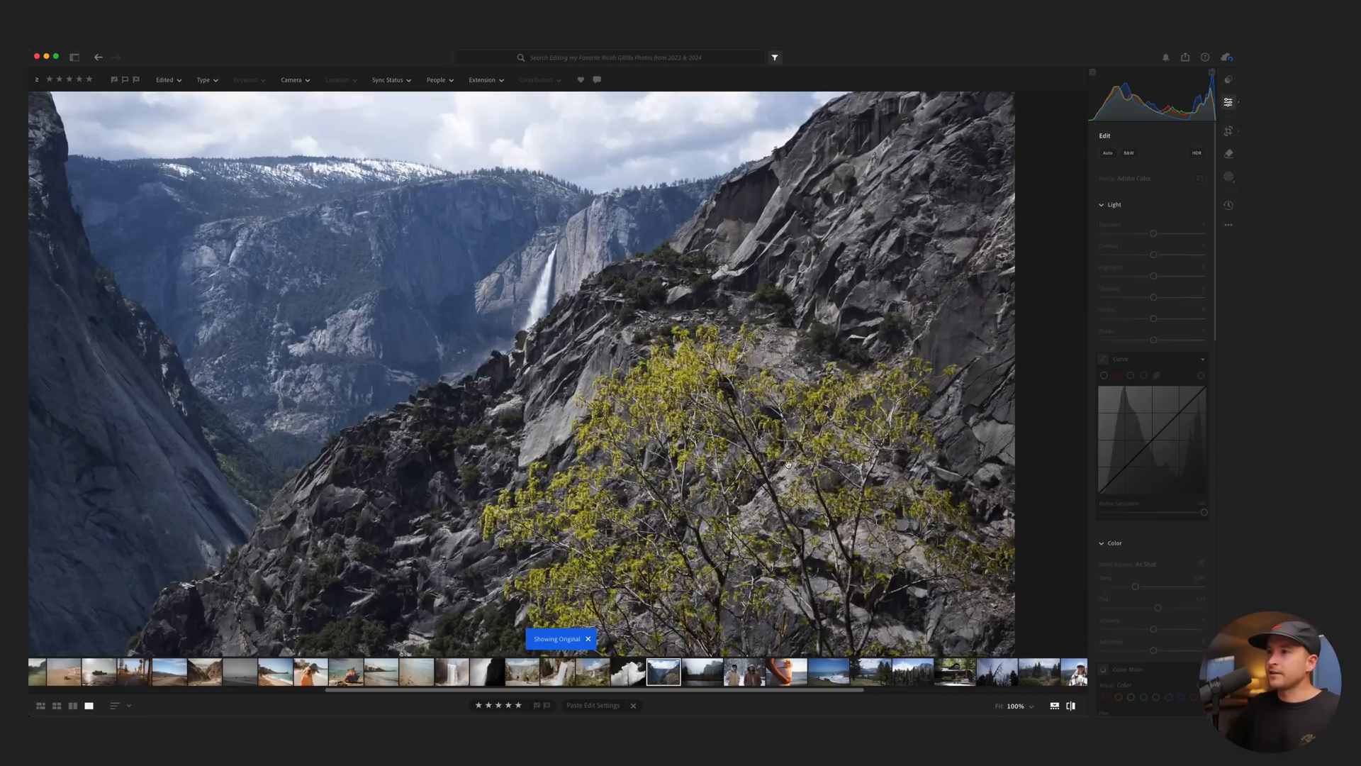
{"action": "key", "text": "backslash"}
{"action": "key", "text": "backslash"}
{"action": "key", "text": "backslash"}
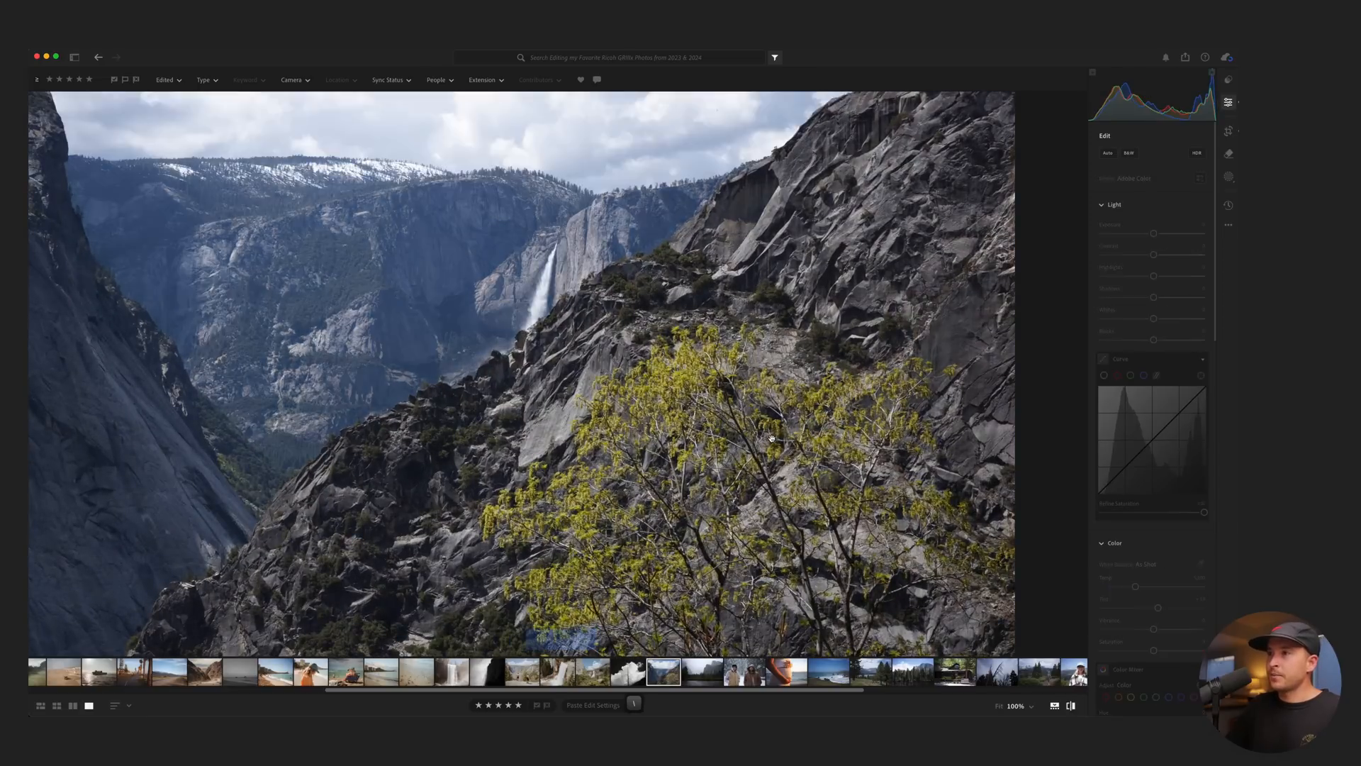
{"action": "key", "text": "backslash"}
{"action": "key", "text": "backslash"}
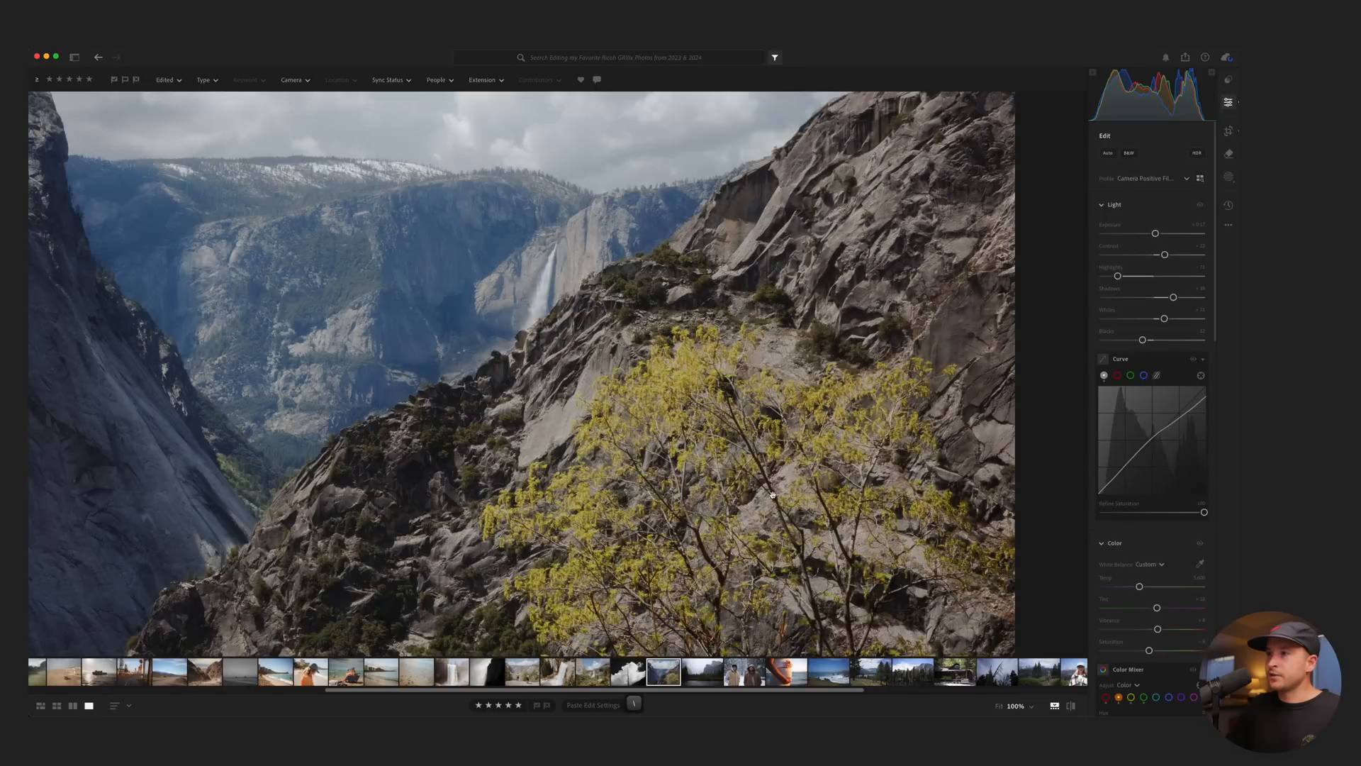
{"action": "key", "text": "backslash"}
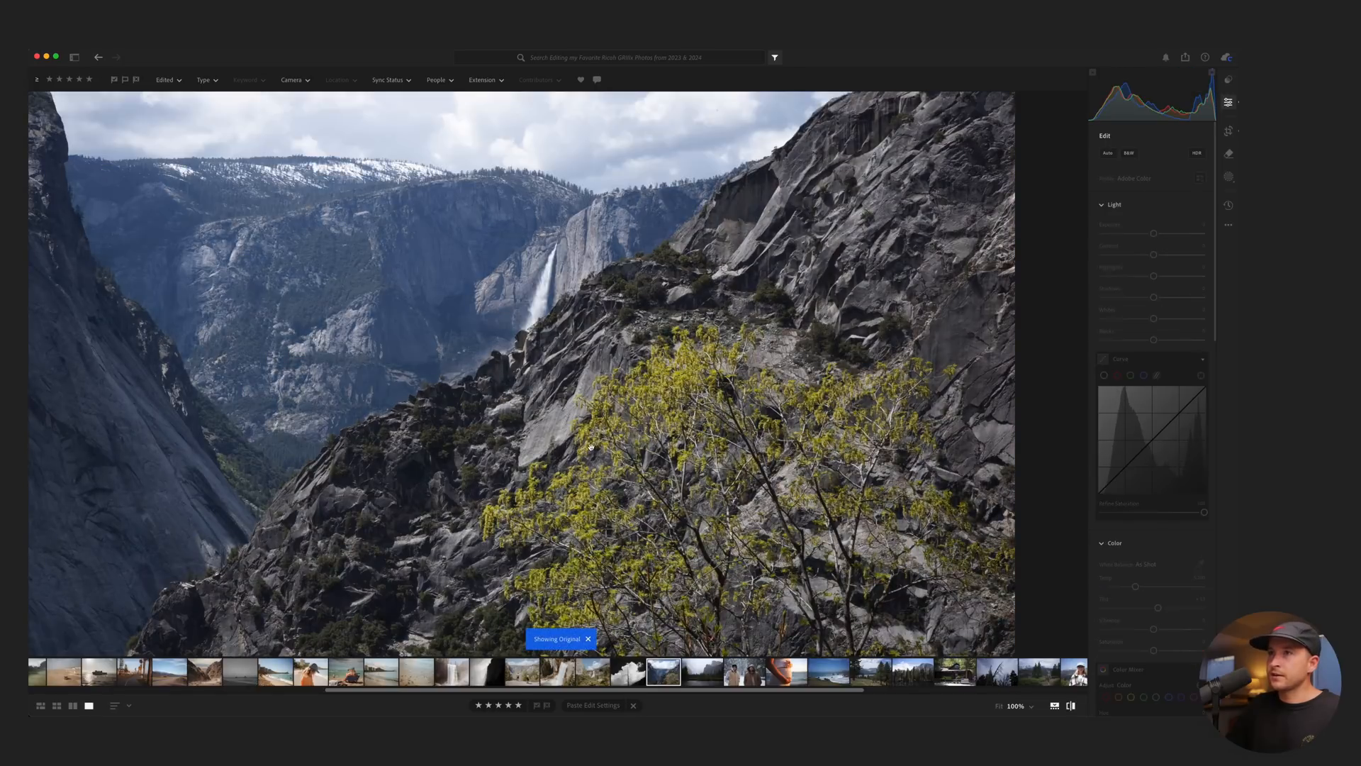
{"action": "key", "text": "space"}
Browse the following photos, copy the black-and-white bare tree photo's edit settings, and select the misty river and waterfall photo.
{"action": "key", "text": "Right"}
{"action": "key", "text": "Right"}
{"action": "key", "text": "Right"}
{"action": "key", "text": "Right"}
{"action": "key", "text": "Right"}
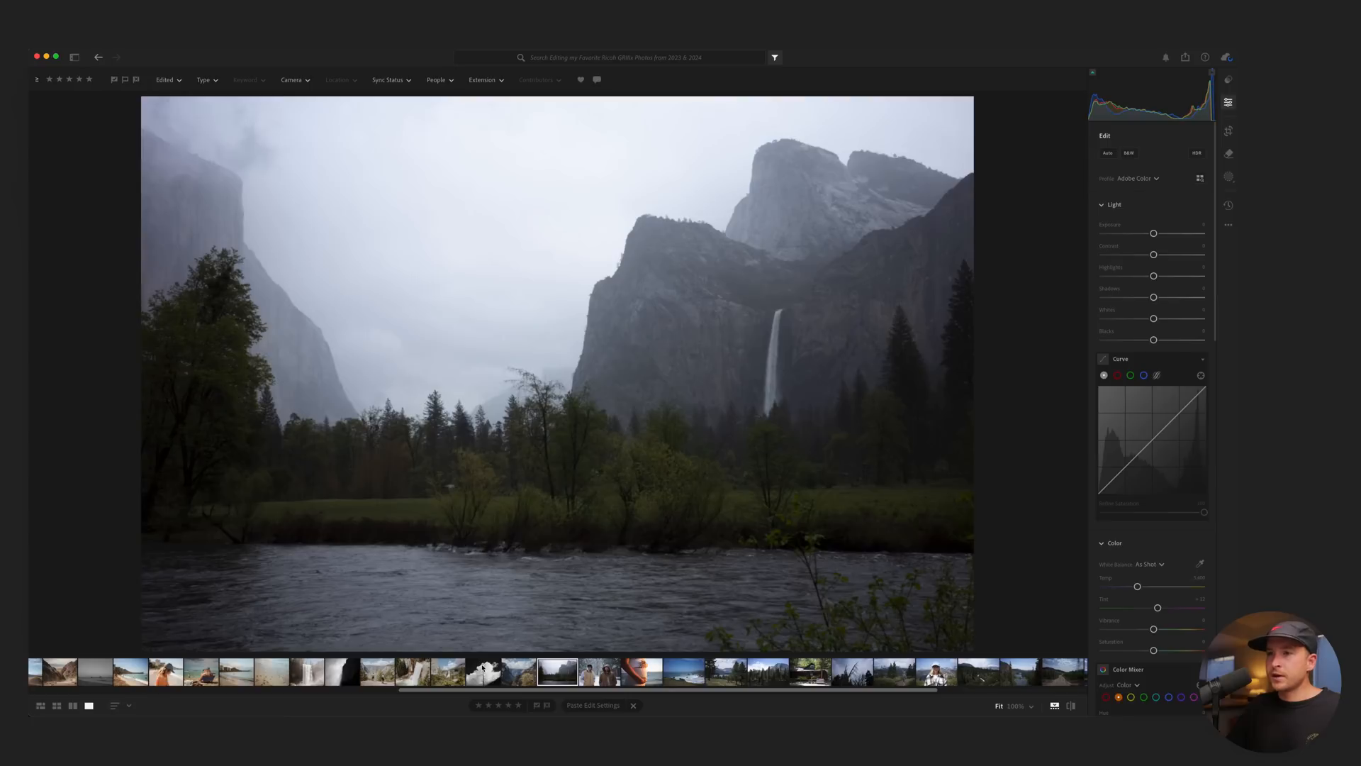
{"action": "left_click", "coordinate": [483, 672]}
{"action": "key", "text": "super+c"}
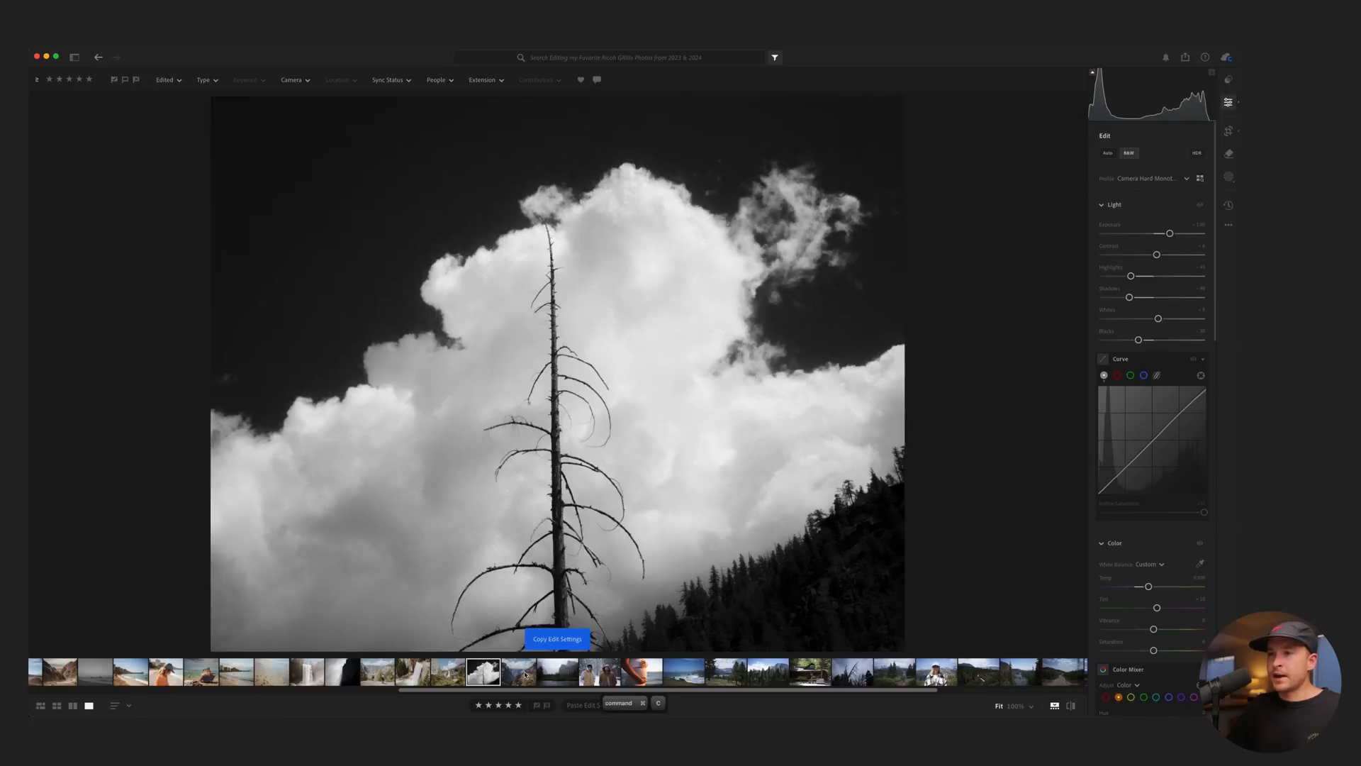
{"action": "left_click", "coordinate": [544, 671]}
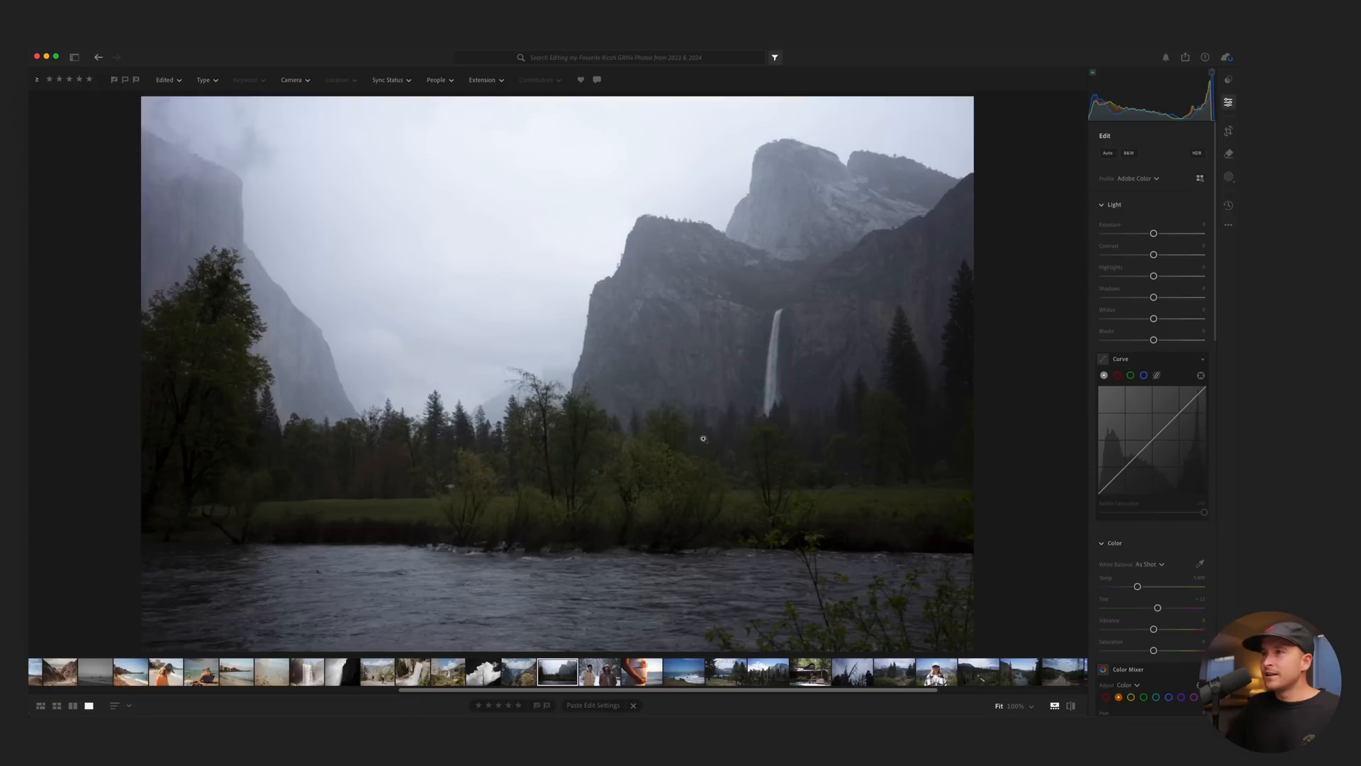
Check the misty river photo's capture information and inspect its waterfall at 100%.
{"action": "key", "text": "i"}
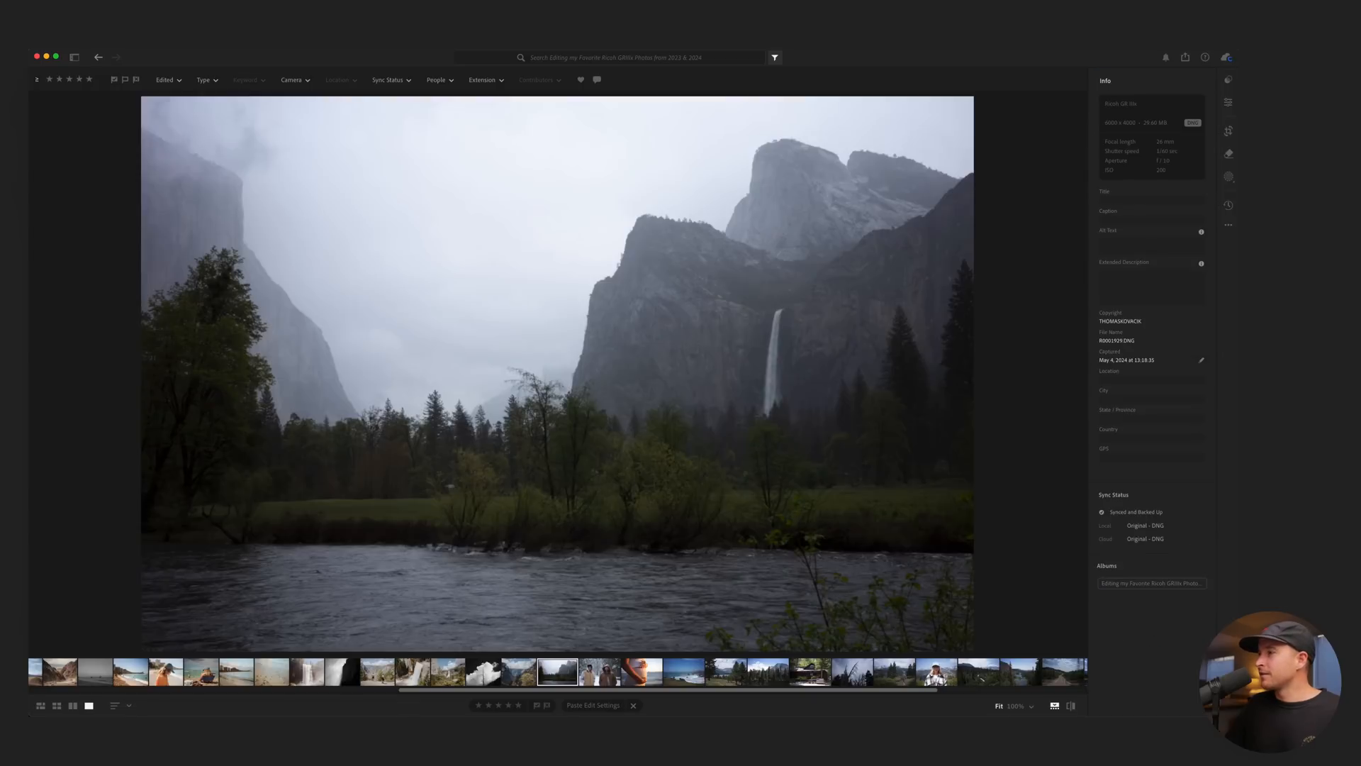
{"action": "key", "text": "i"}
{"action": "left_click", "coordinate": [845, 335]}
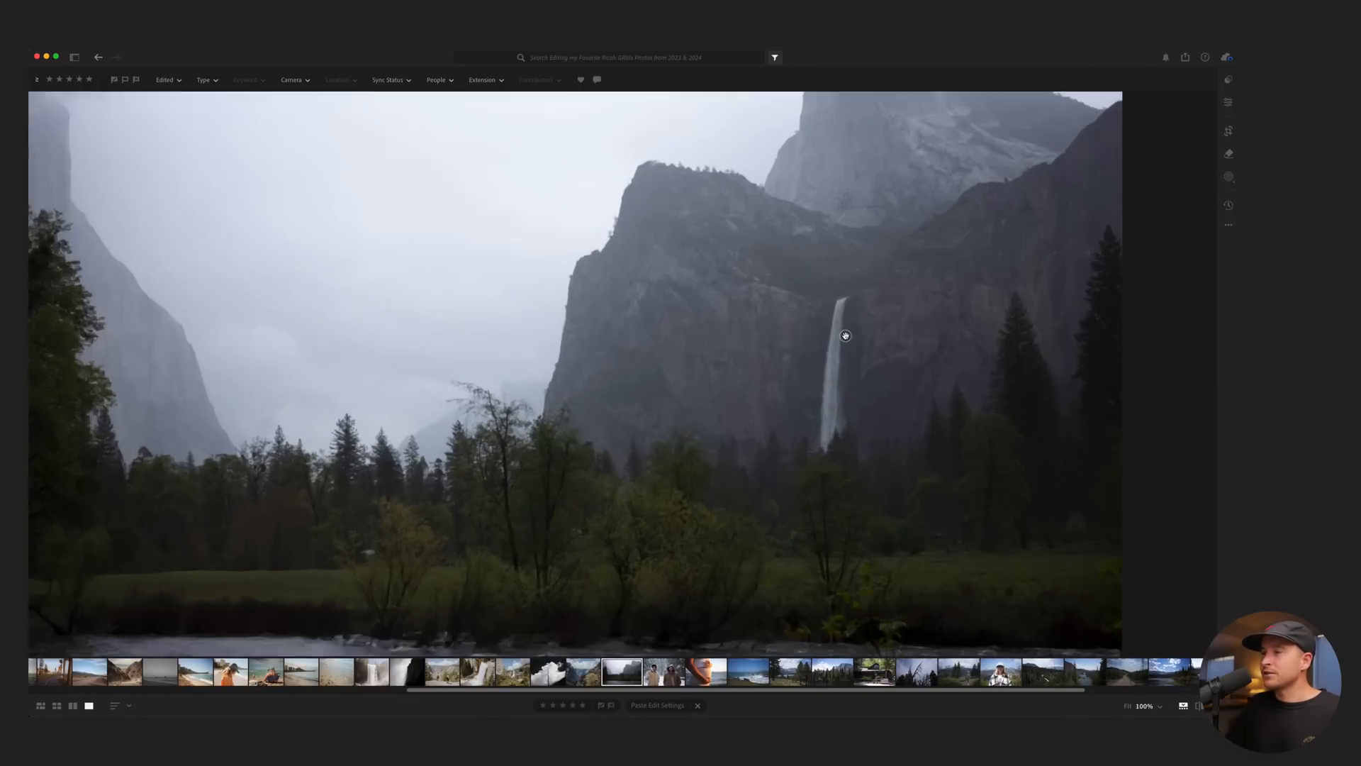
{"action": "left_click", "coordinate": [845, 335]}
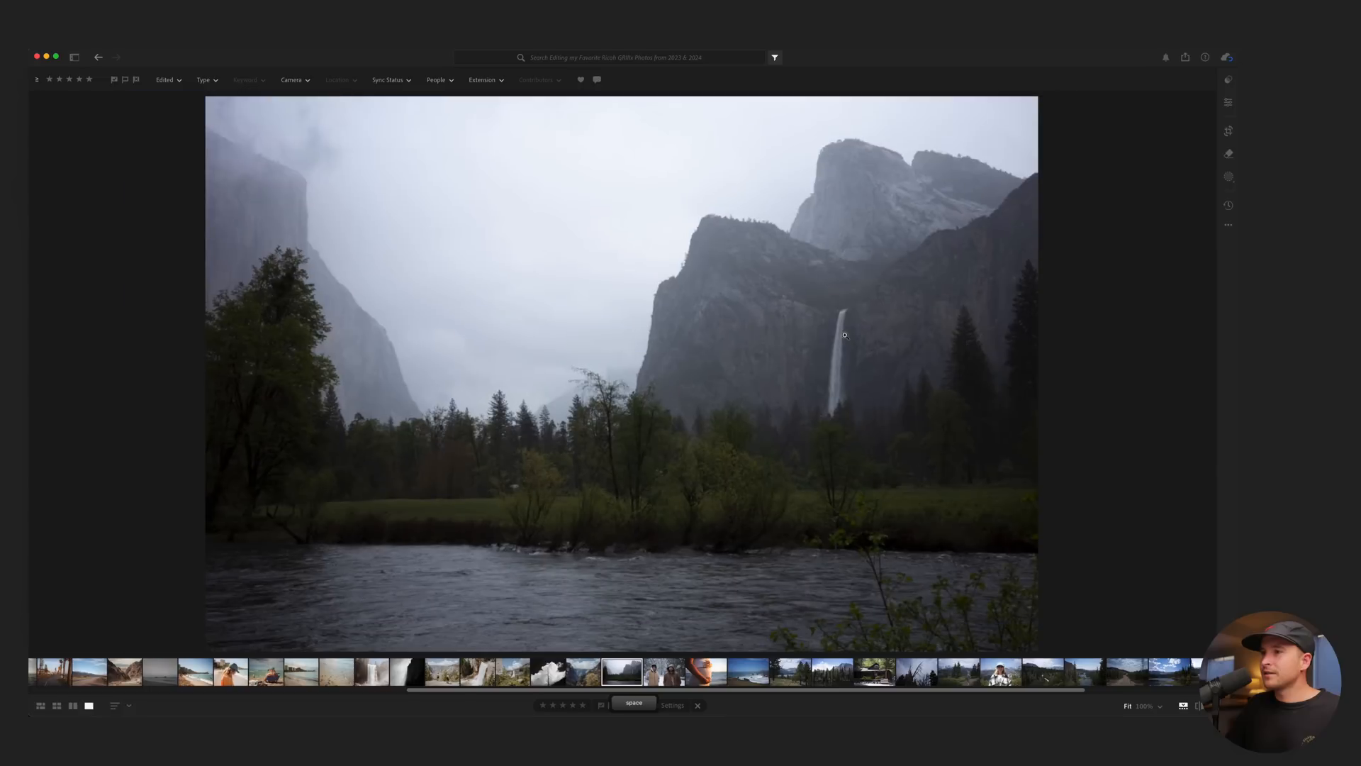
Paste the black-and-white edit settings onto the misty river photo and shift its crop to include more of the riverside trees and far cliff.
{"action": "key", "text": "super+v"}
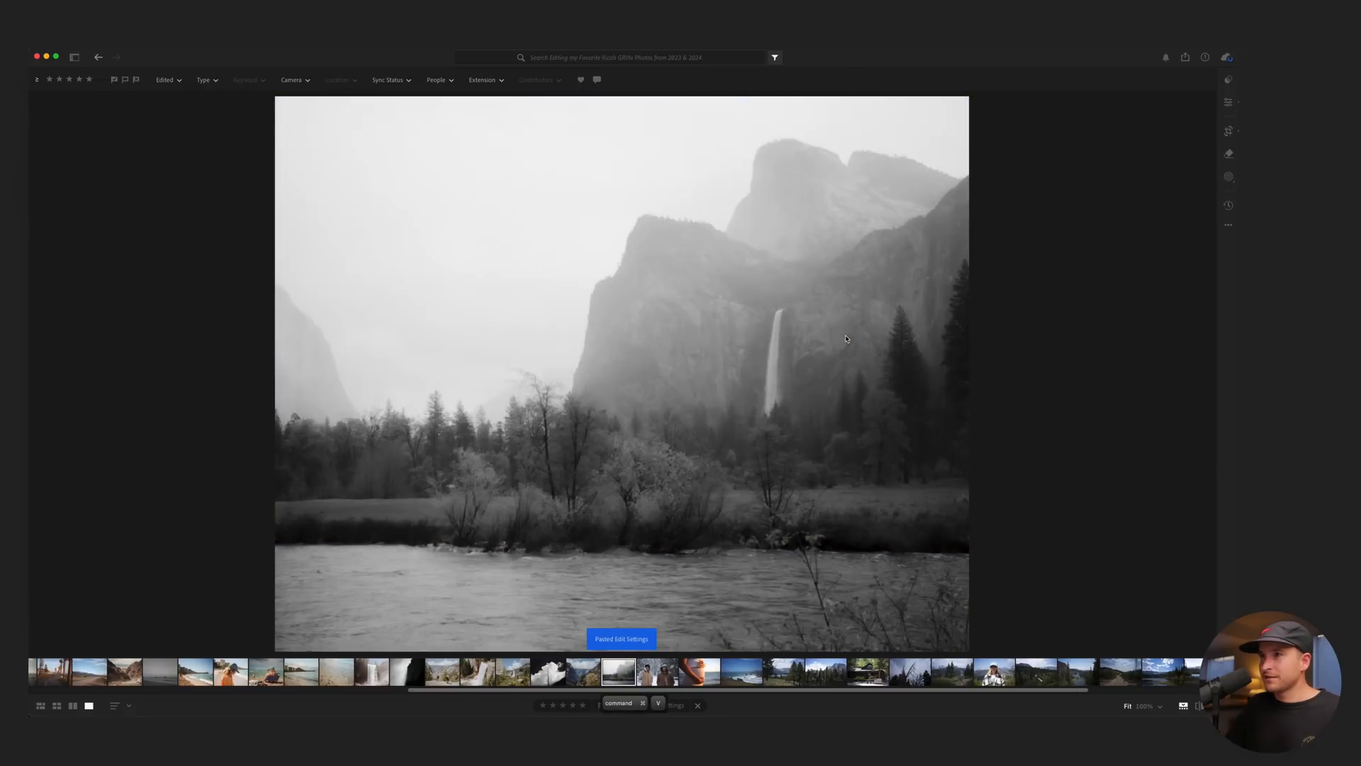
{"action": "key", "text": "c"}
{"action": "left_click_drag", "start_coordinate": [668, 349], "coordinate": [680, 348]}
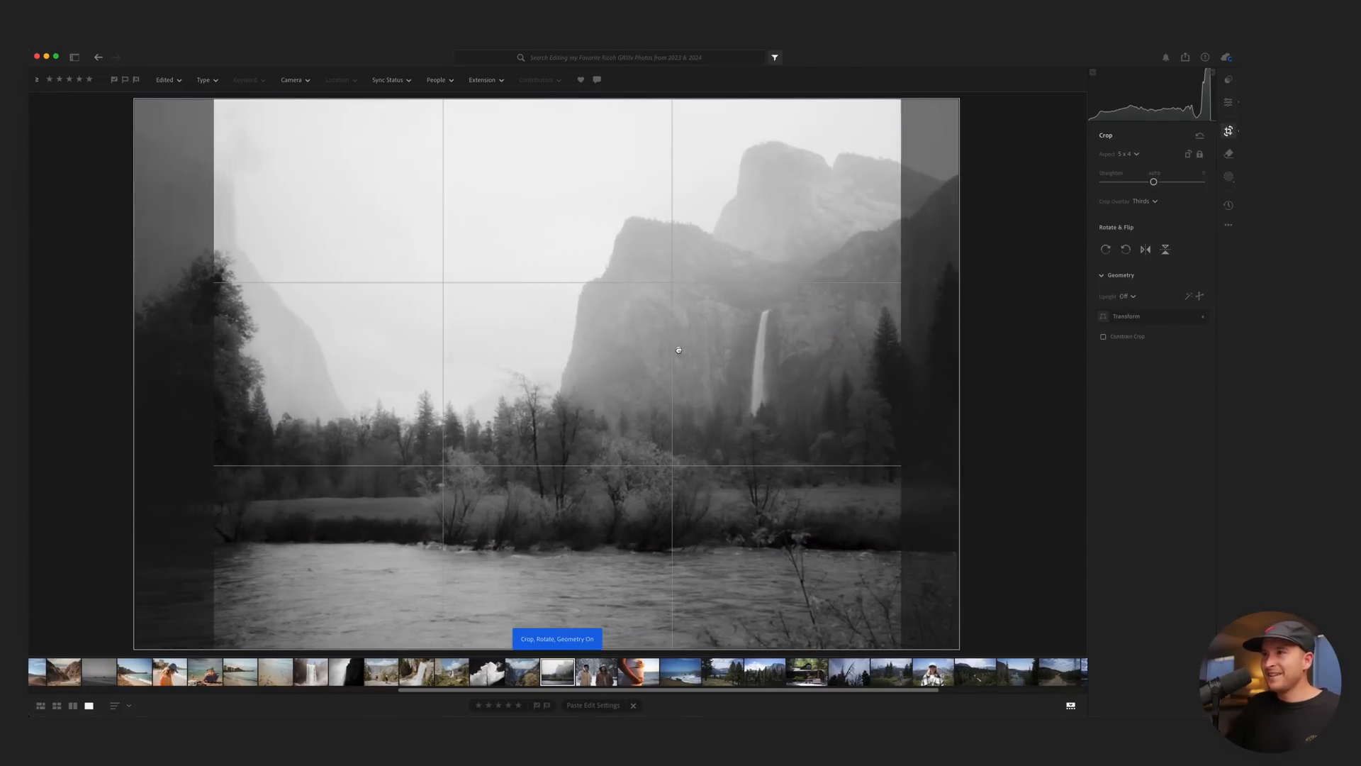
{"action": "key", "text": "Return"}
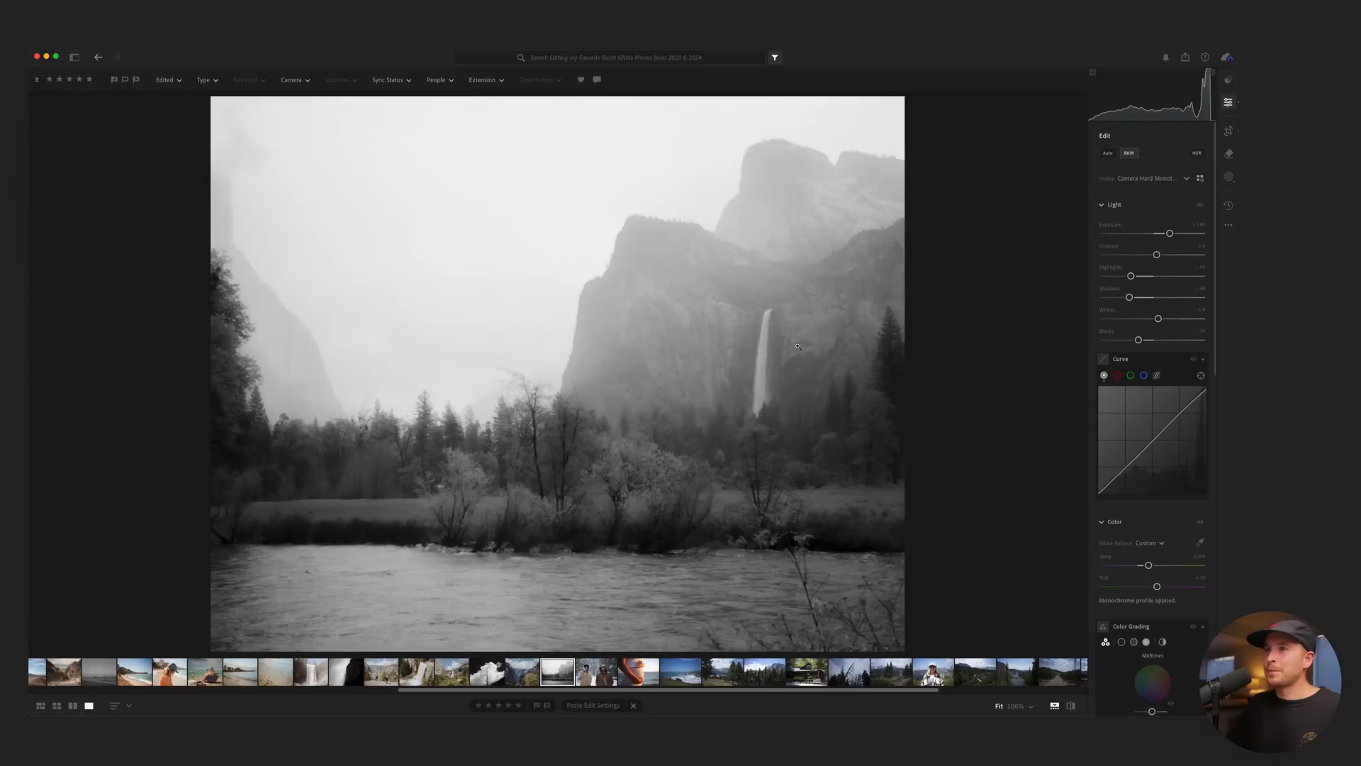
{"action": "key", "text": "c"}
{"action": "key", "text": "Return"}
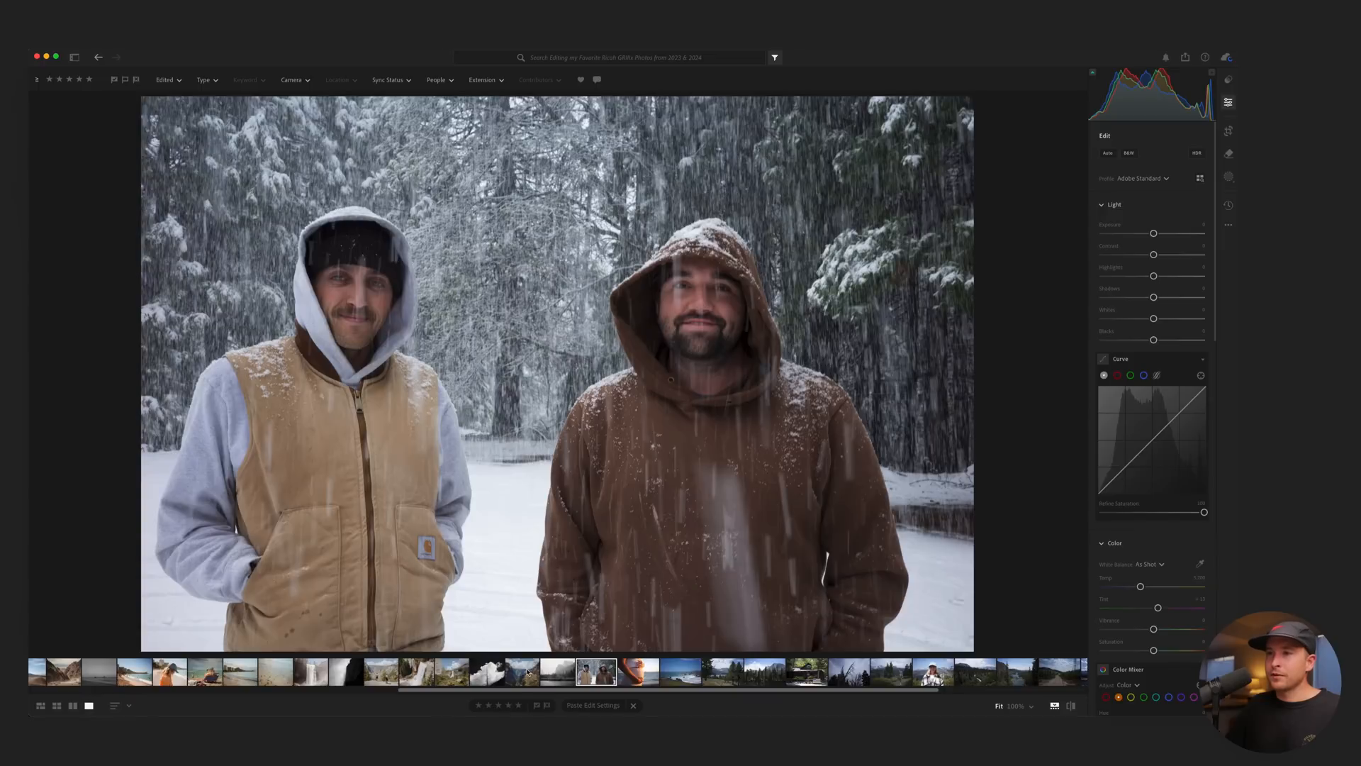
Try the black-and-white edit settings on the snowy two-man portrait, shifting the crop to fit both men and lowering the exposure.
{"action": "left_click", "coordinate": [527, 672]}
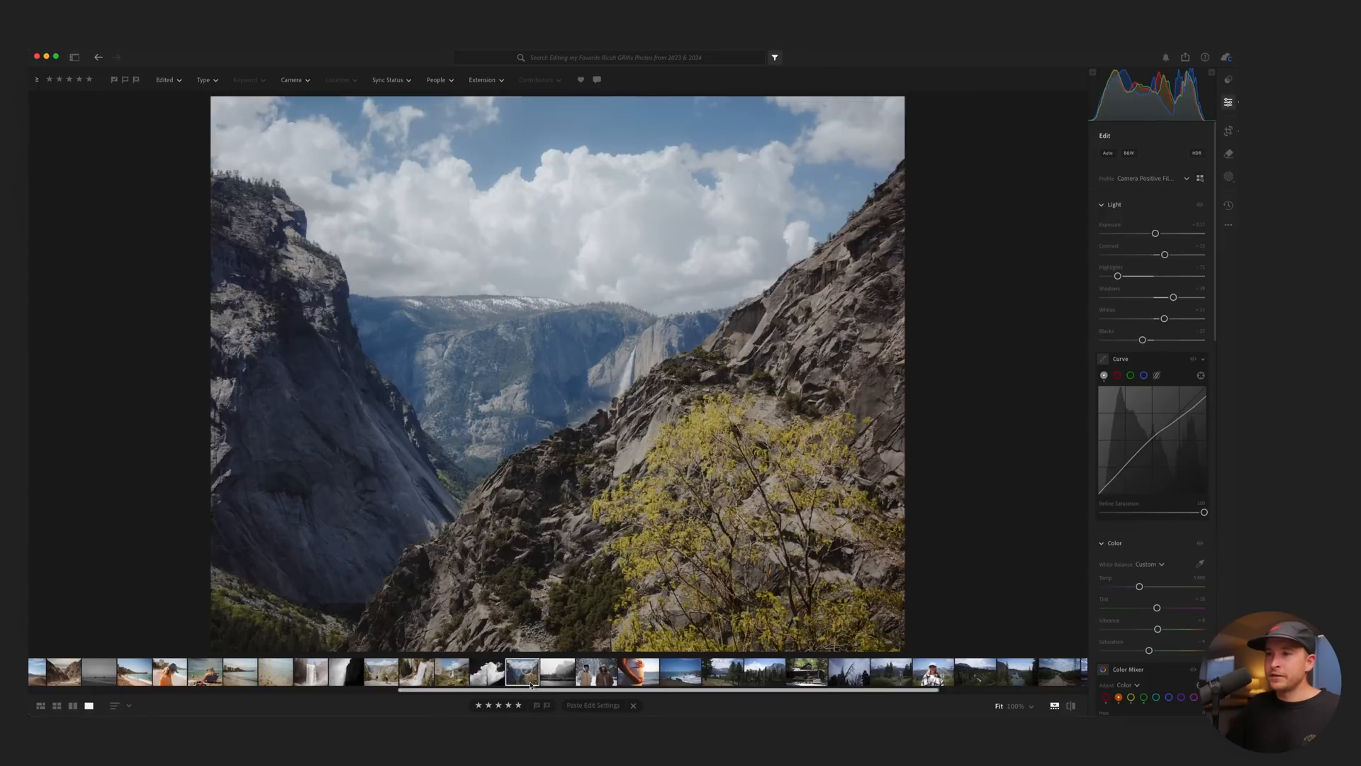
{"action": "left_click", "coordinate": [596, 672]}
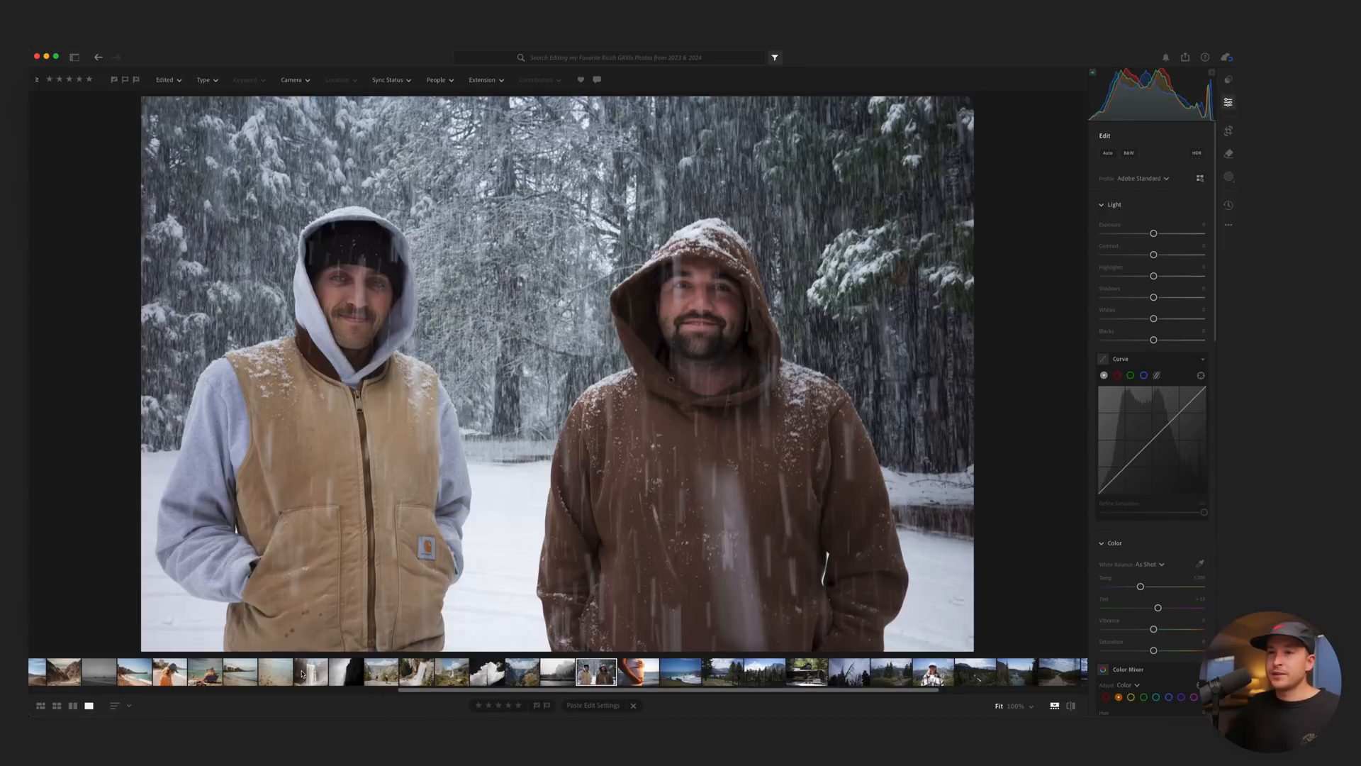
{"action": "left_click", "coordinate": [390, 674]}
{"action": "key", "text": "super+c"}
{"action": "left_click", "coordinate": [581, 674]}
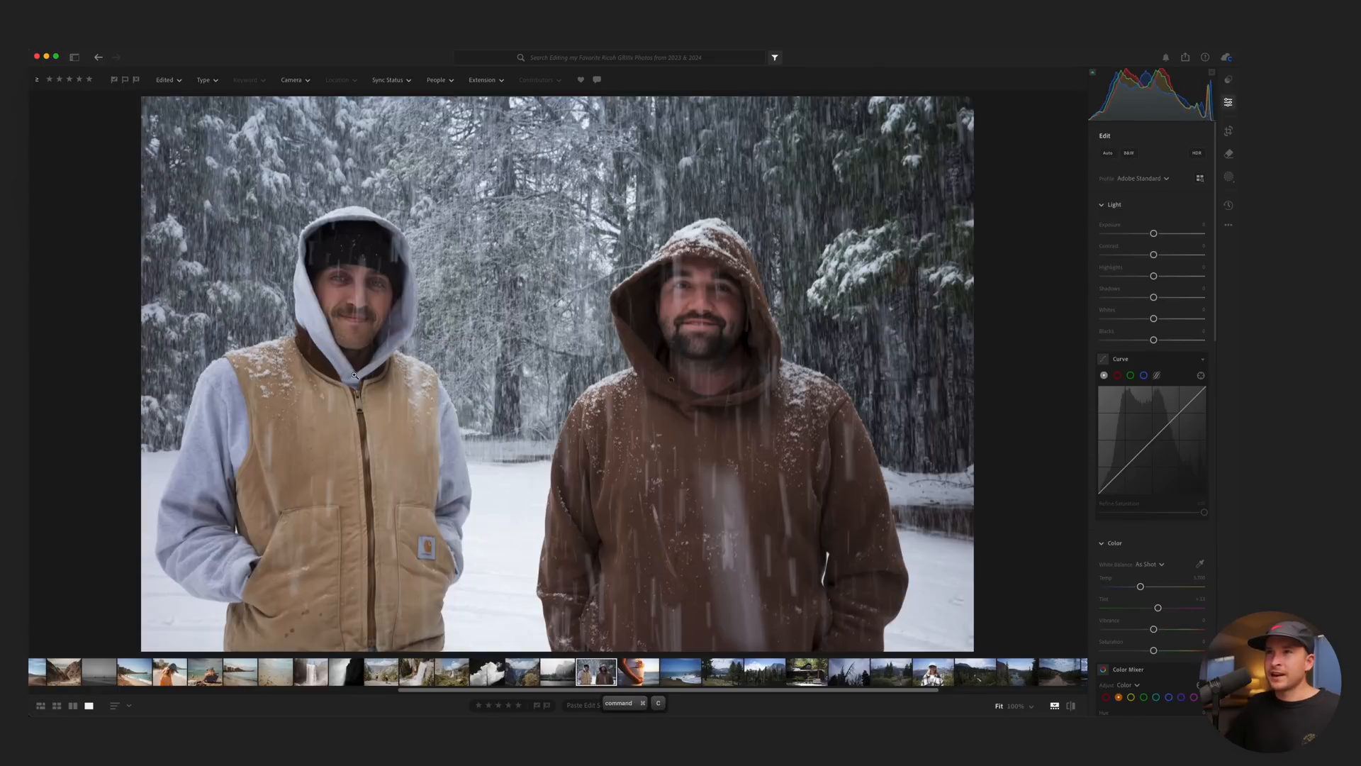
{"action": "key", "text": "super+v"}
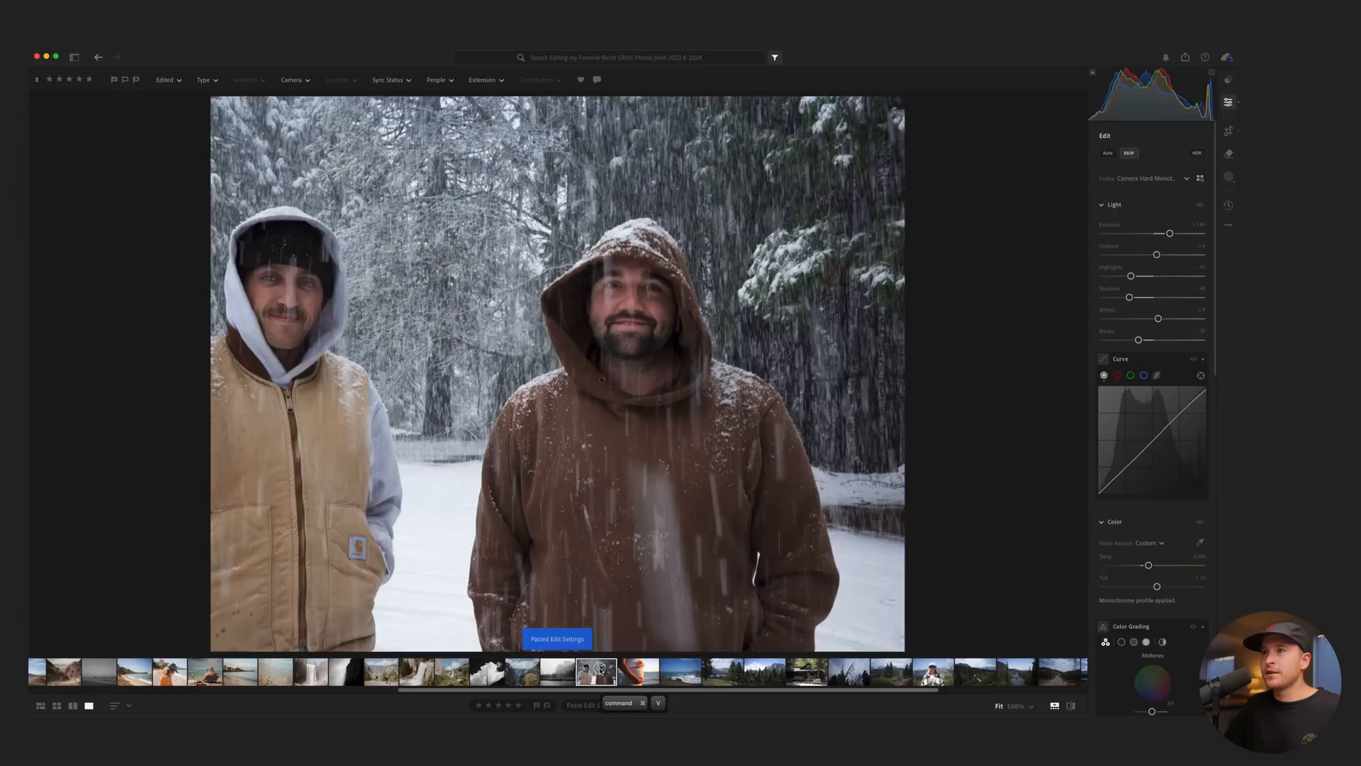
{"action": "key", "text": "c"}
{"action": "left_click_drag", "start_coordinate": [534, 425], "coordinate": [618, 429]}
{"action": "key", "text": "Return"}
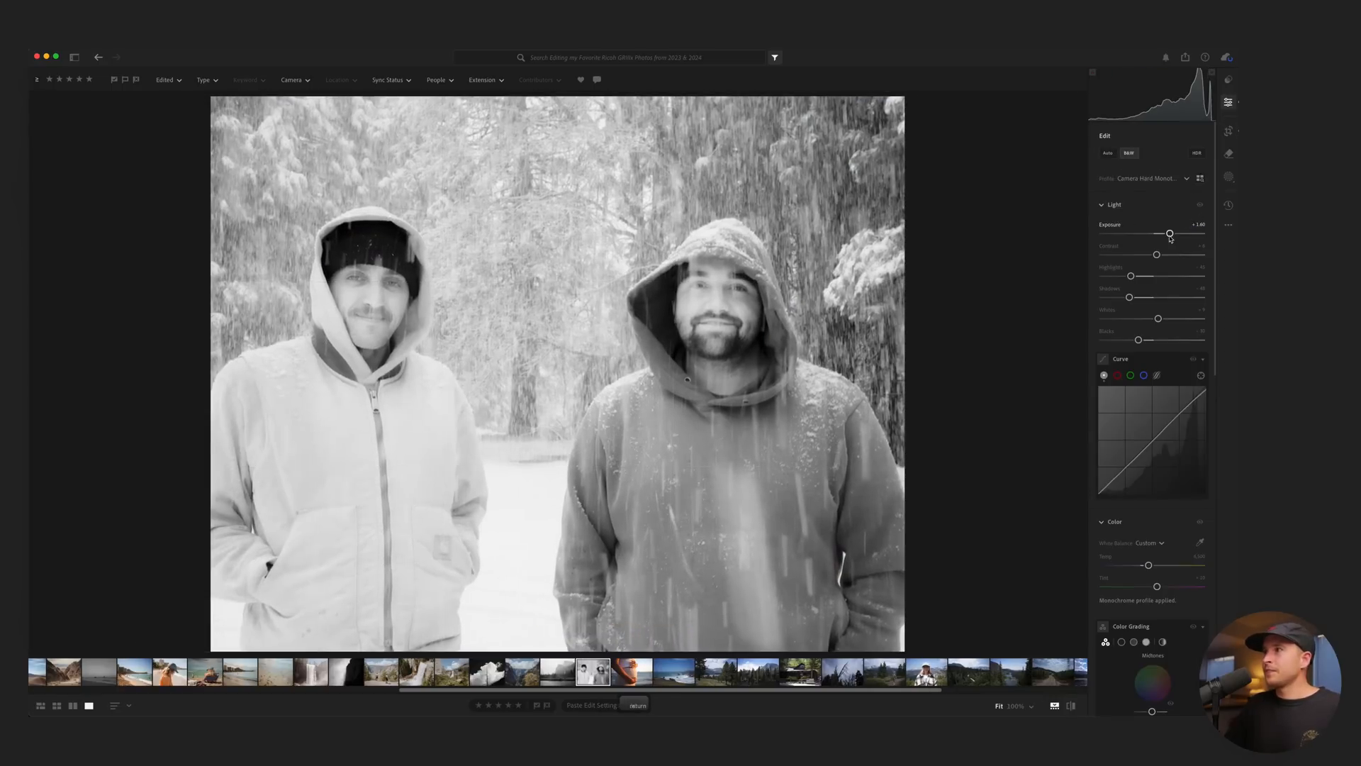
{"action": "left_click_drag", "start_coordinate": [1170, 234], "coordinate": [1158, 234]}
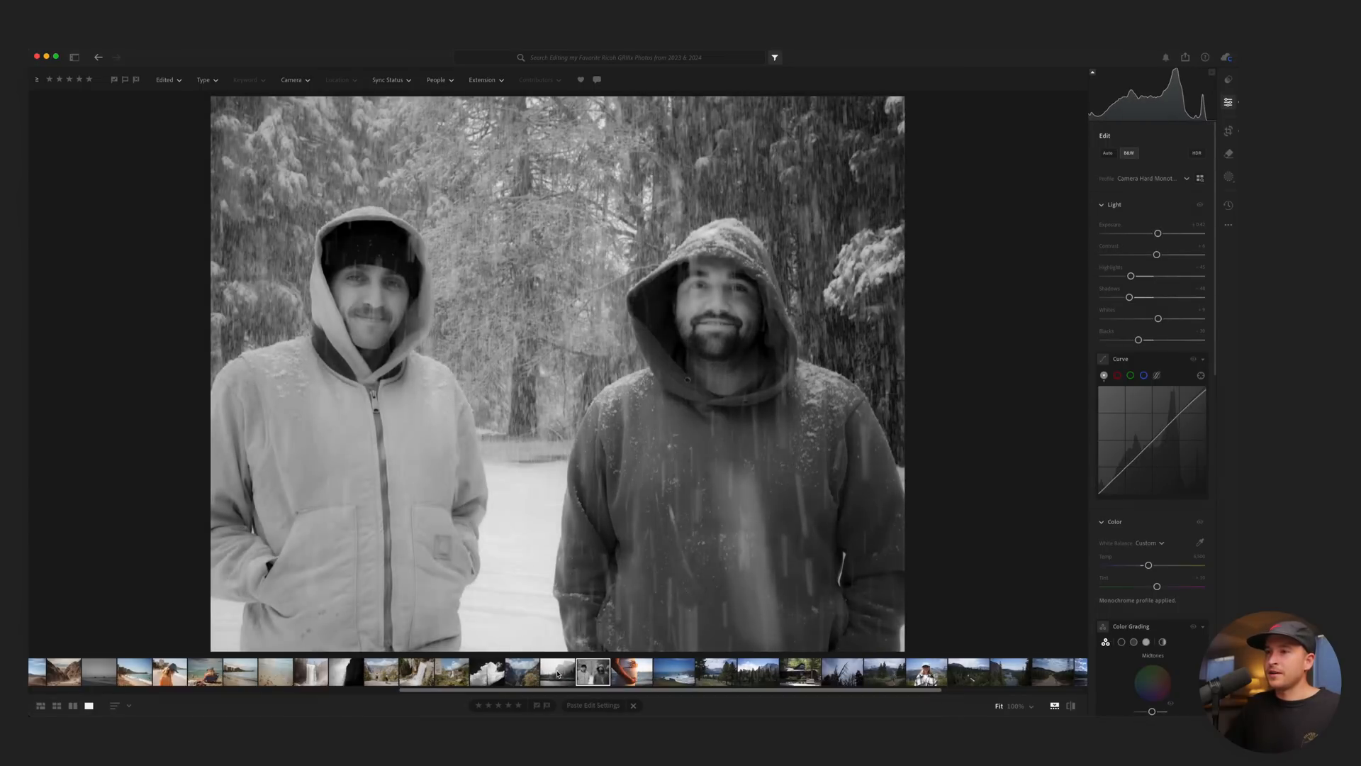
Paste the color edit settings onto the snowy portrait and shift its crop to include both men more evenly.
{"action": "key", "text": "super+v"}
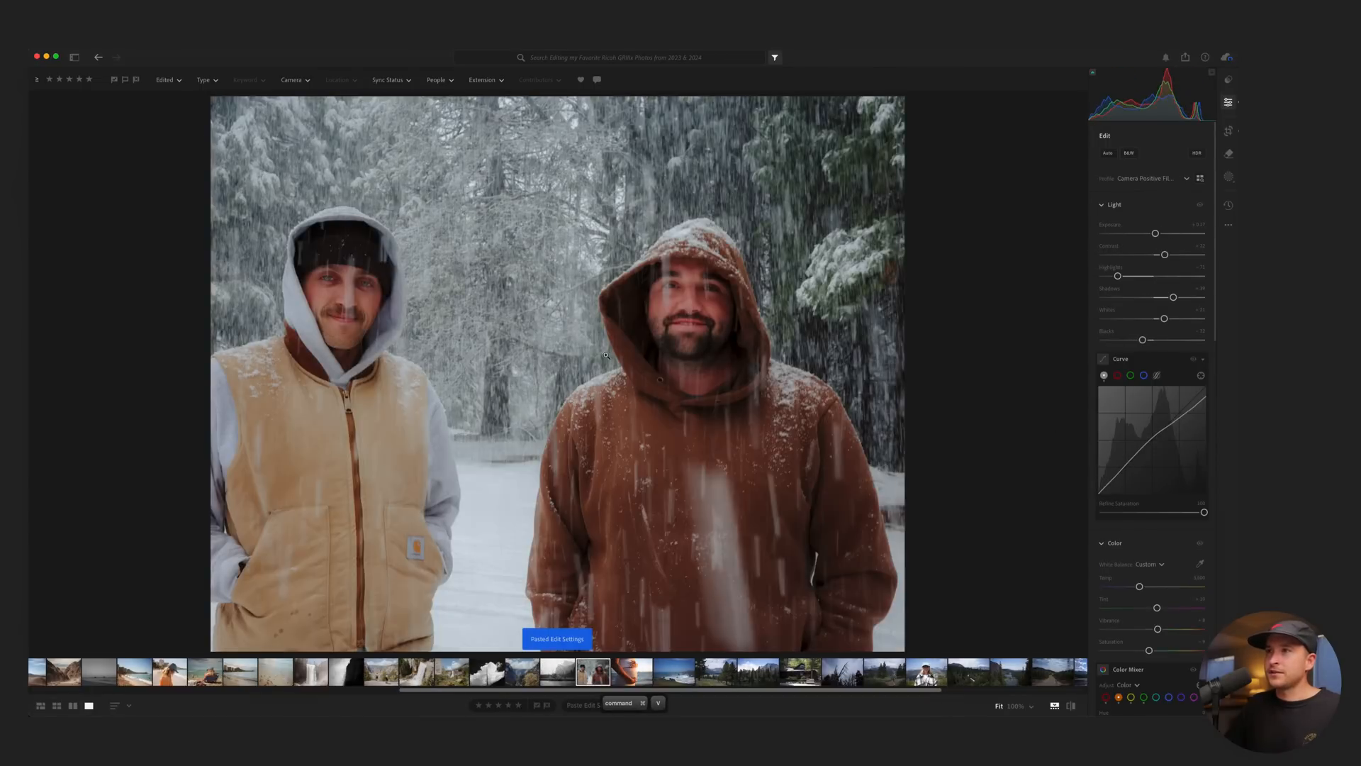
{"action": "key", "text": "c"}
{"action": "left_click_drag", "start_coordinate": [606, 355], "coordinate": [651, 355]}
{"action": "key", "text": "Return"}
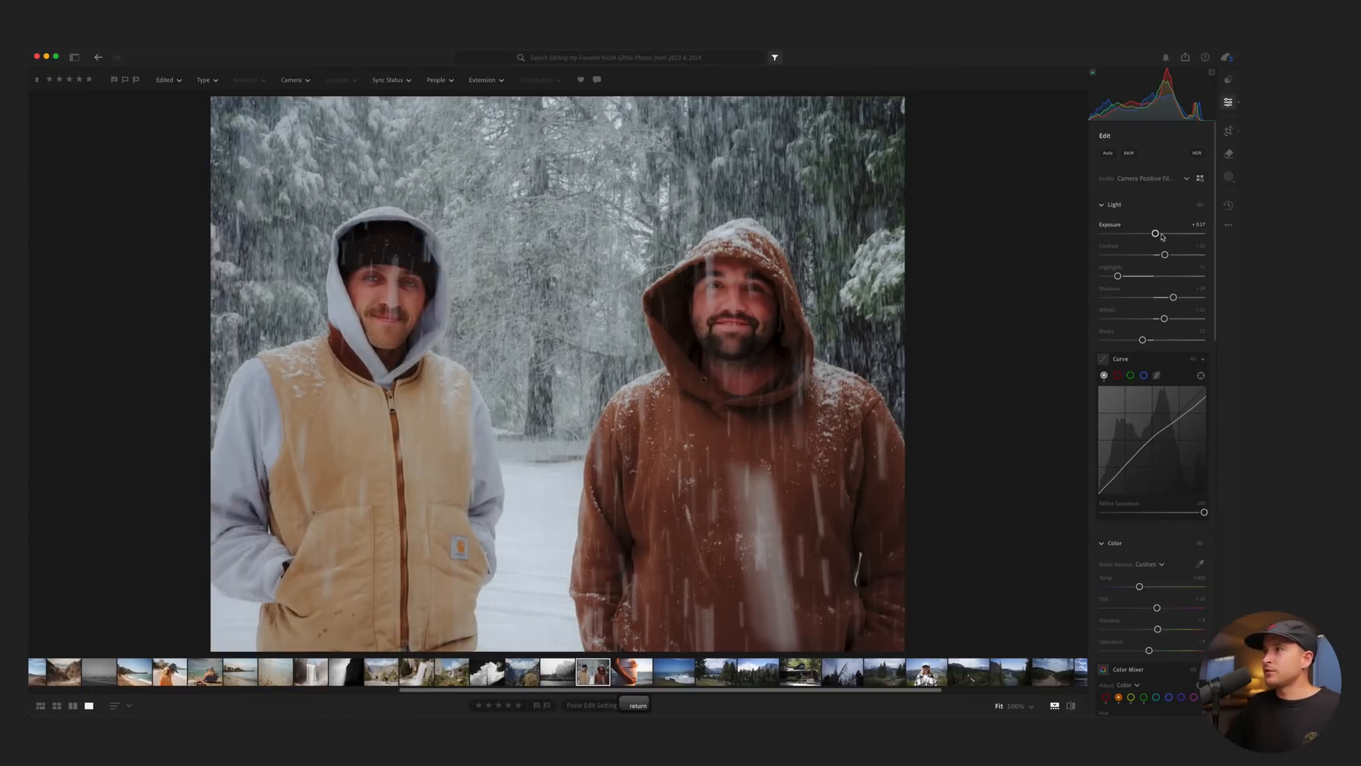
Brighten the snowy portrait by raising its exposure and highlights, reduce its whites slightly, and adjust the upper part of the tone curve.
{"action": "left_click", "coordinate": [1163, 235]}
{"action": "left_click_drag", "start_coordinate": [1119, 275], "coordinate": [1162, 319]}
{"action": "left_click_drag", "start_coordinate": [1179, 416], "coordinate": [1206, 391]}
Fine-tune the snowy portrait's red saturation in the Color Mixer.
{"action": "scroll", "coordinate": [1127, 505], "scroll_direction": "down", "scroll_amount": 3}
{"action": "left_click", "coordinate": [1106, 557]}
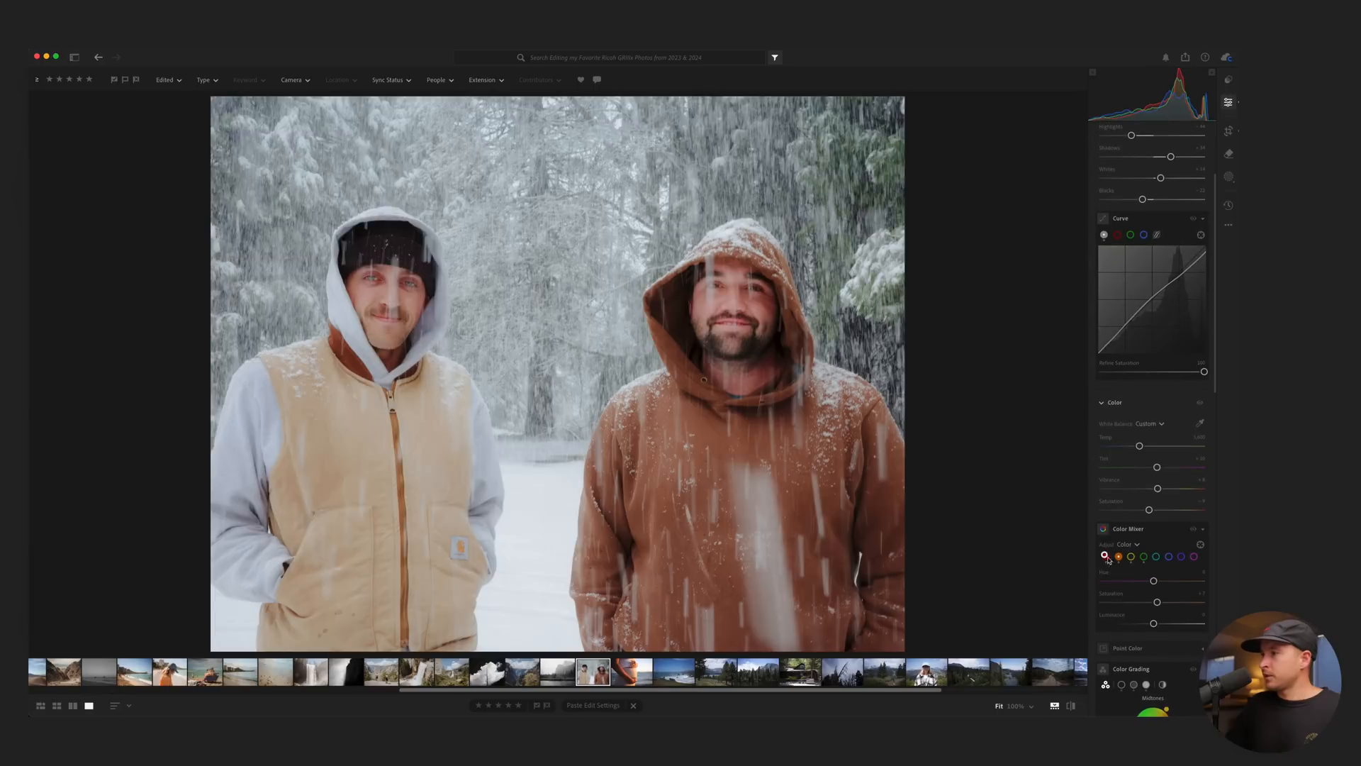
{"action": "left_click_drag", "start_coordinate": [1154, 602], "coordinate": [1161, 602]}
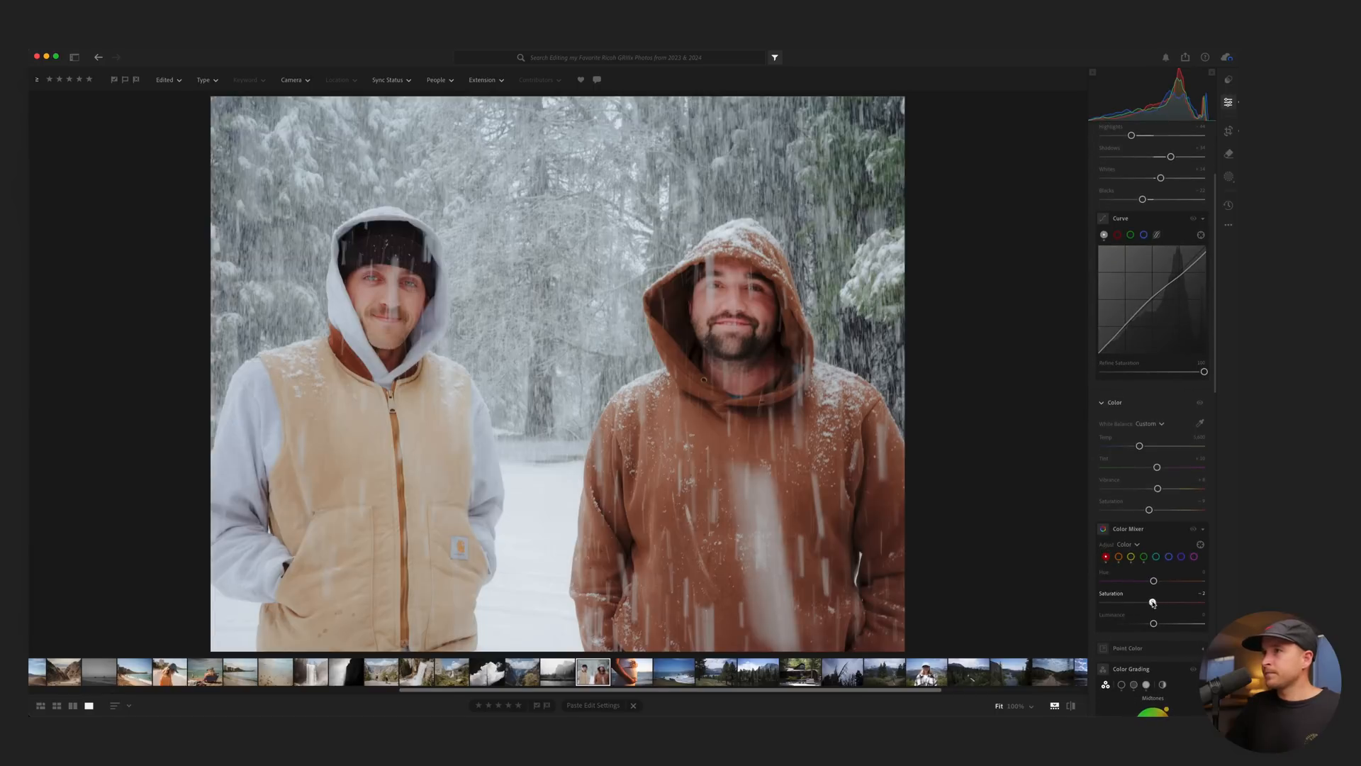
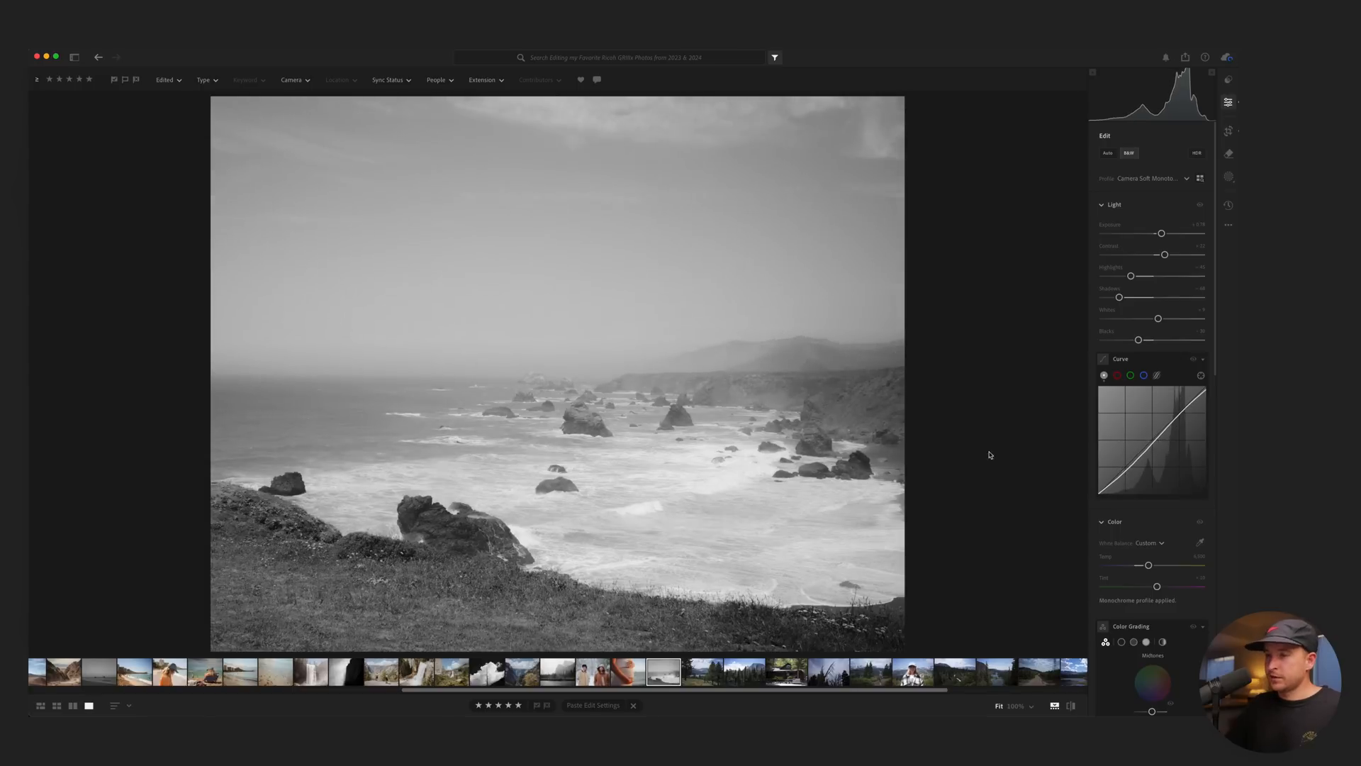
Compare the black-and-white rocky coastline photo with its original version.
{"action": "key", "text": "backslash"}
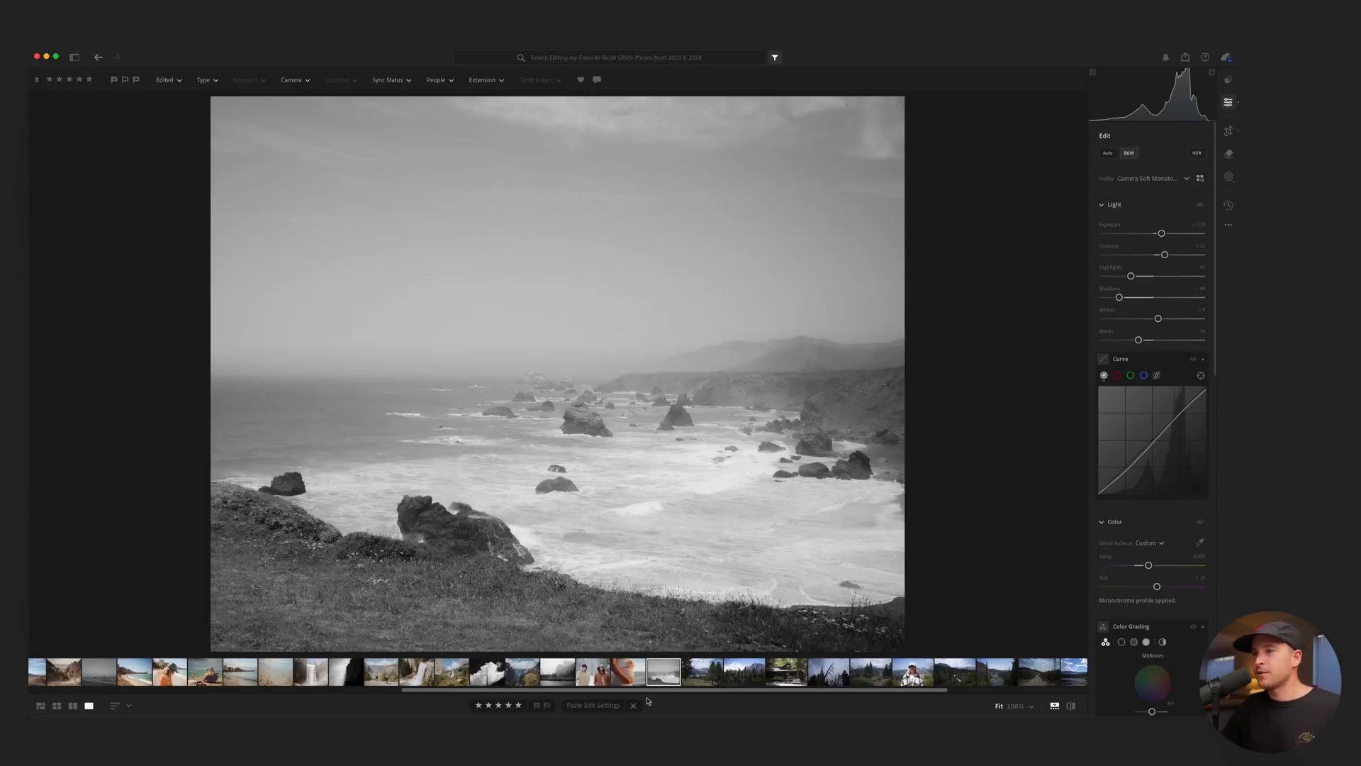
Copy the edit settings from the cloudy granite valley photo onto the pine-framed mountain lake photo and shift its crop toward the large tree trunk.
{"action": "left_click", "coordinate": [687, 670]}
{"action": "scroll", "coordinate": [847, 673], "scroll_direction": "right", "scroll_amount": 5}
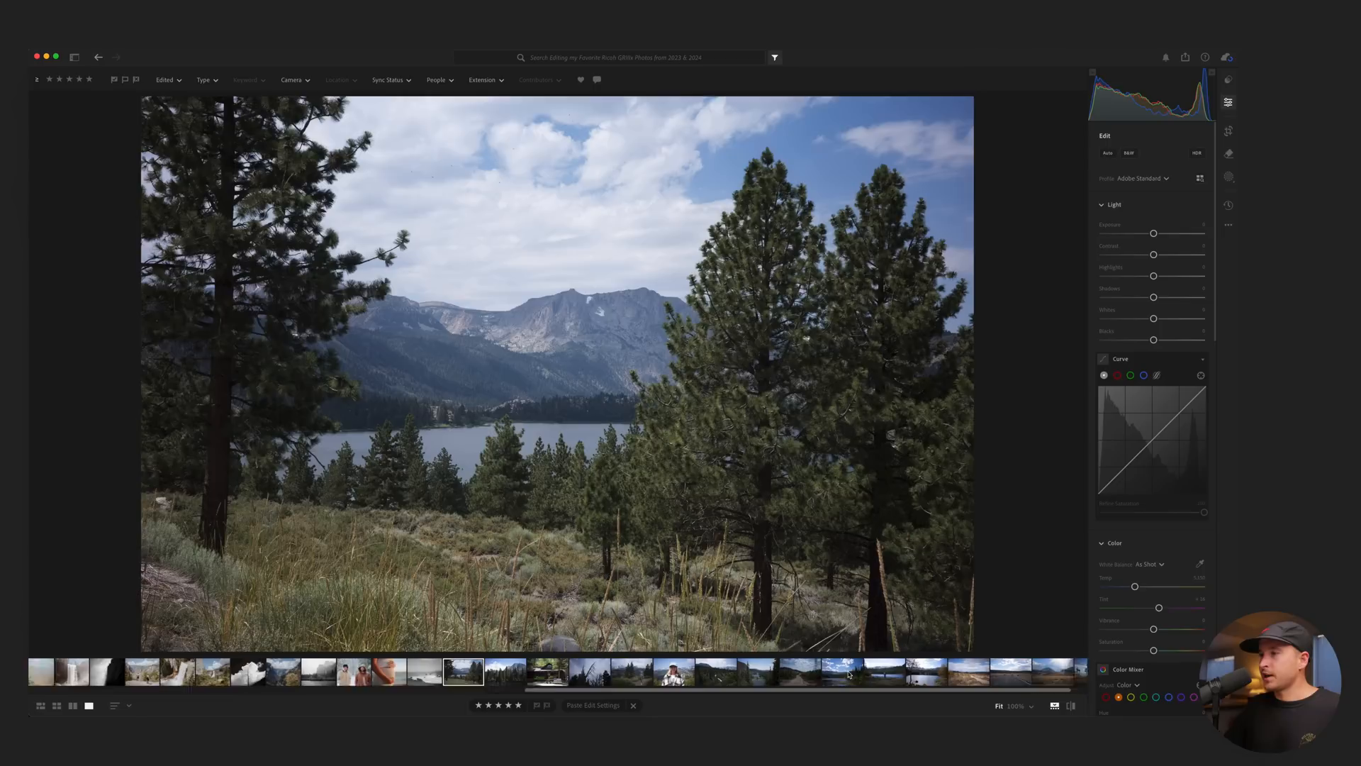
{"action": "scroll", "coordinate": [424, 668], "scroll_direction": "left", "scroll_amount": 1}
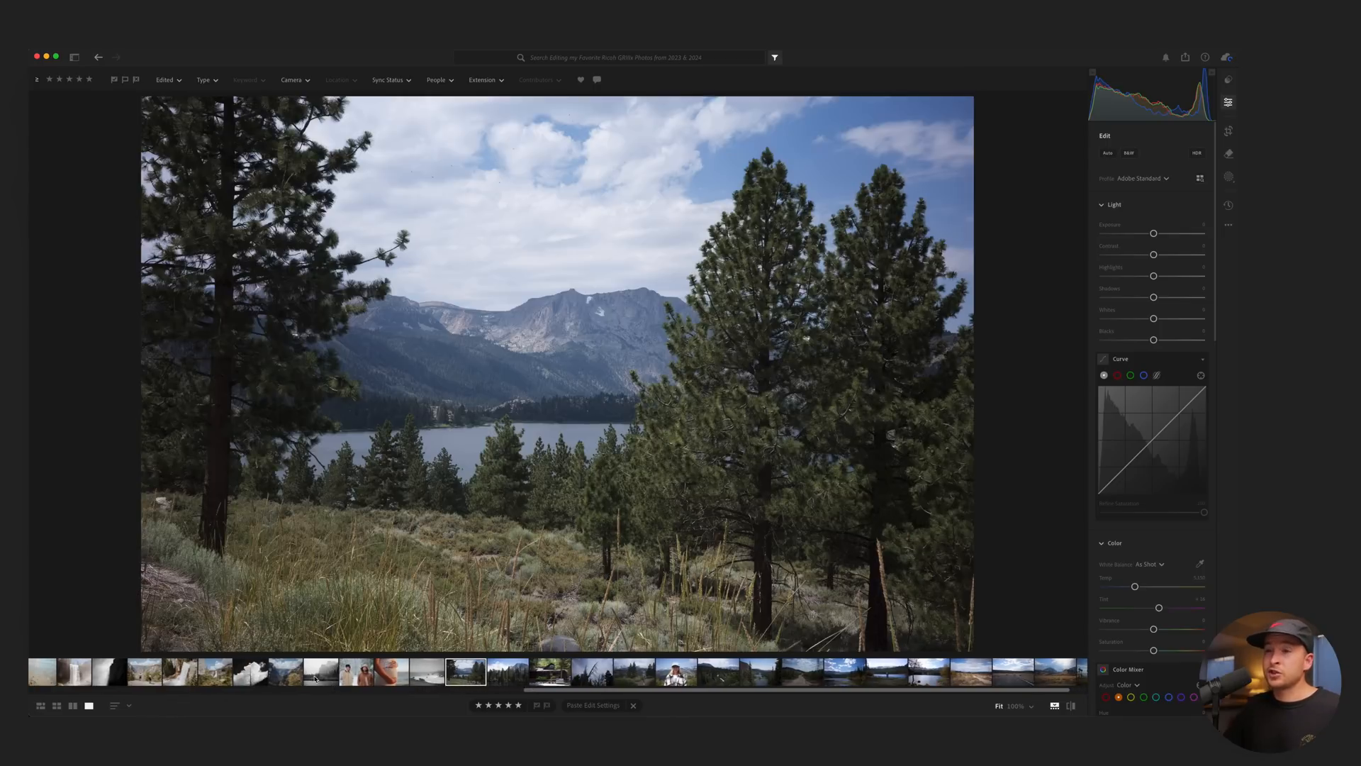
{"action": "left_click", "coordinate": [295, 674]}
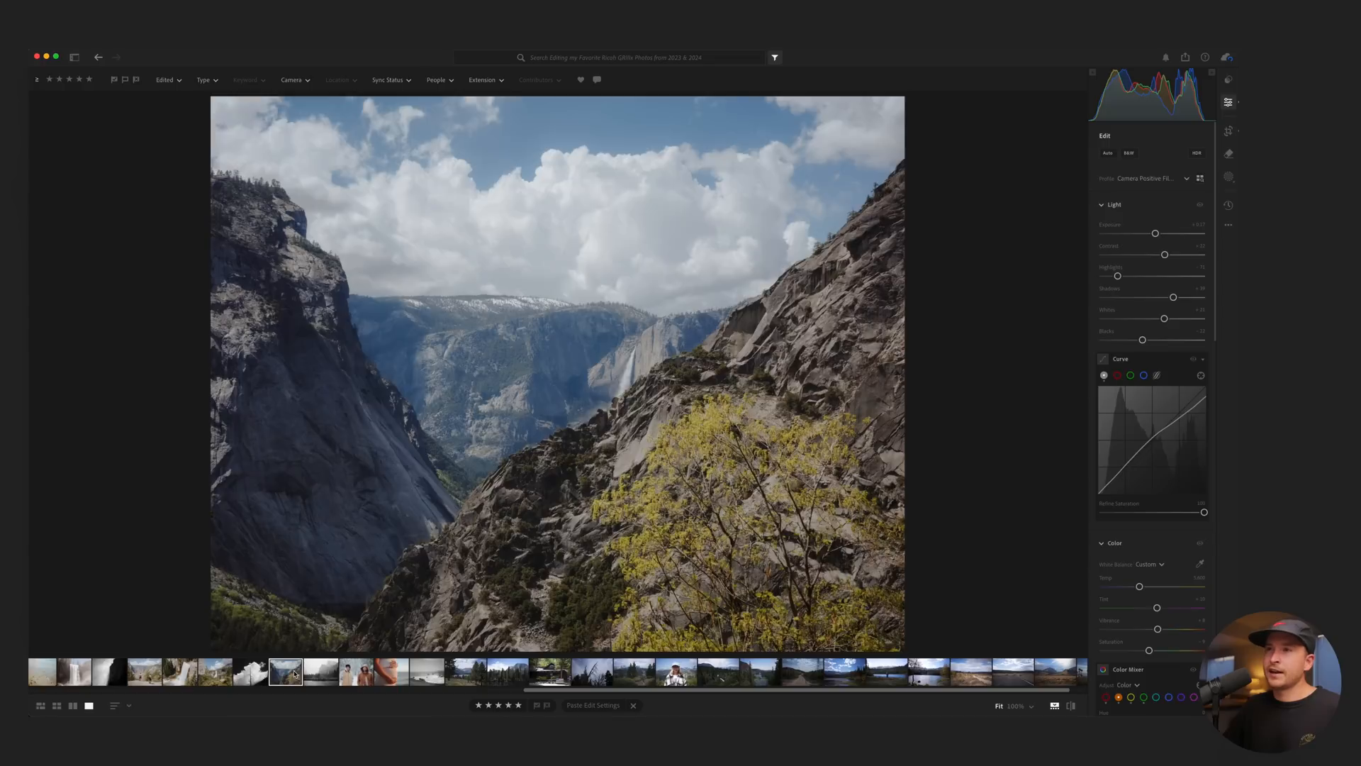
{"action": "key", "text": "super+c"}
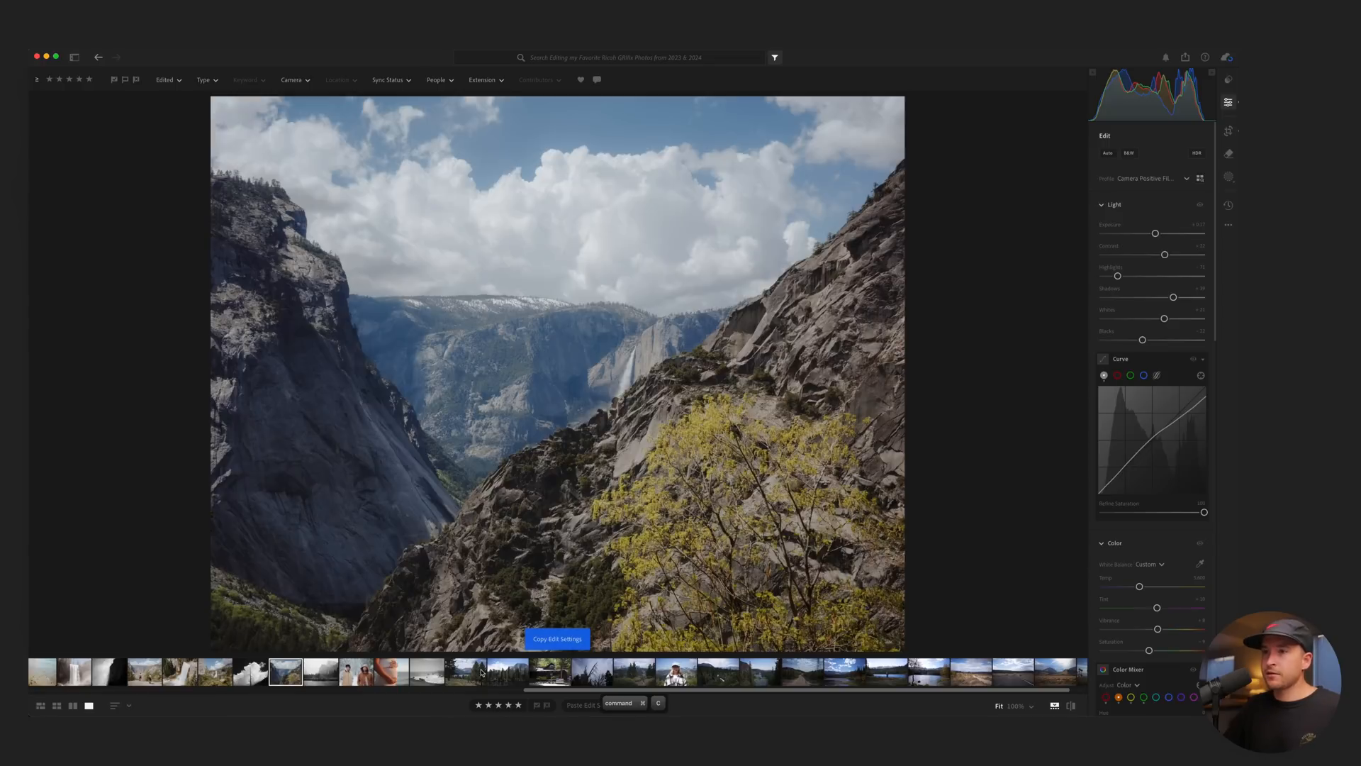
{"action": "left_click", "coordinate": [477, 671]}
{"action": "key", "text": "c"}
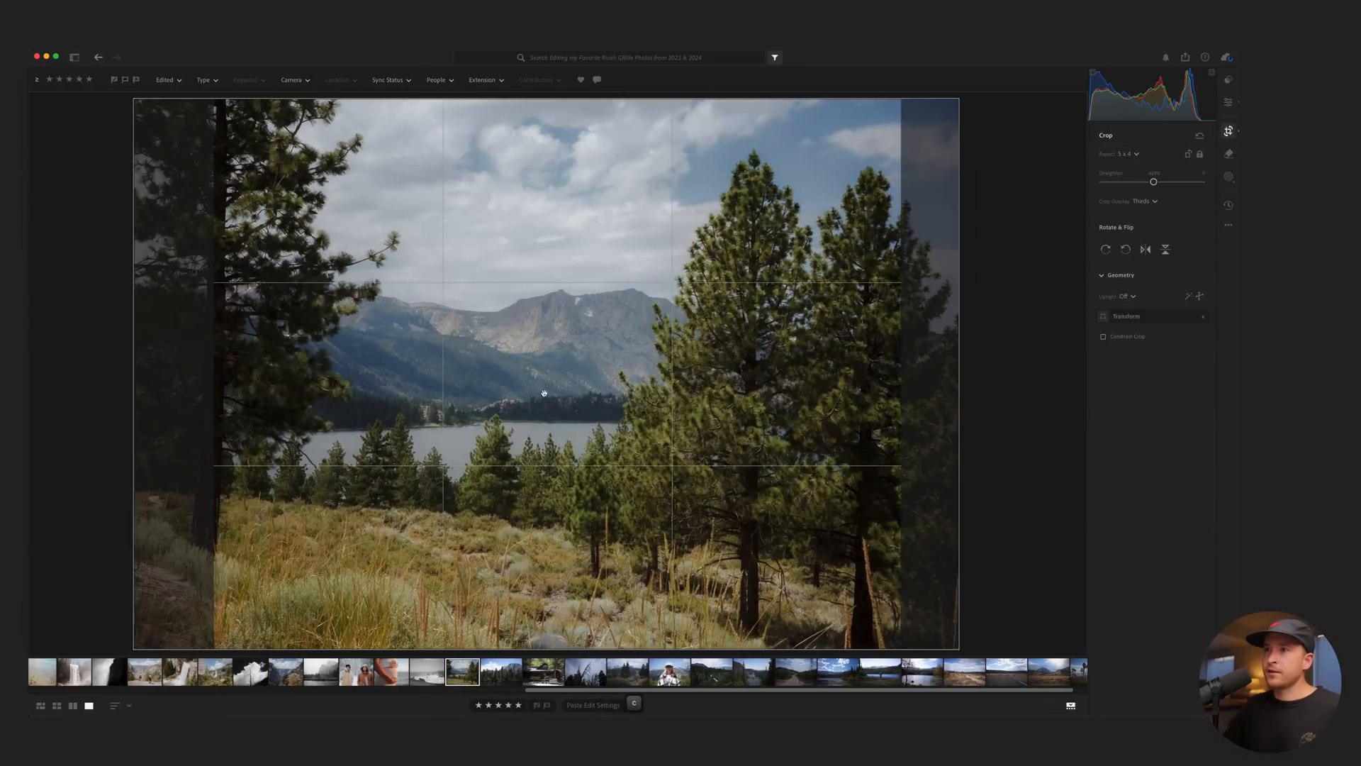
{"action": "key", "text": "c"}
Raise the mountain lake photo's exposure and fine-tune its shadow and midtone color grading.
{"action": "left_click_drag", "start_coordinate": [1150, 233], "coordinate": [1164, 234]}
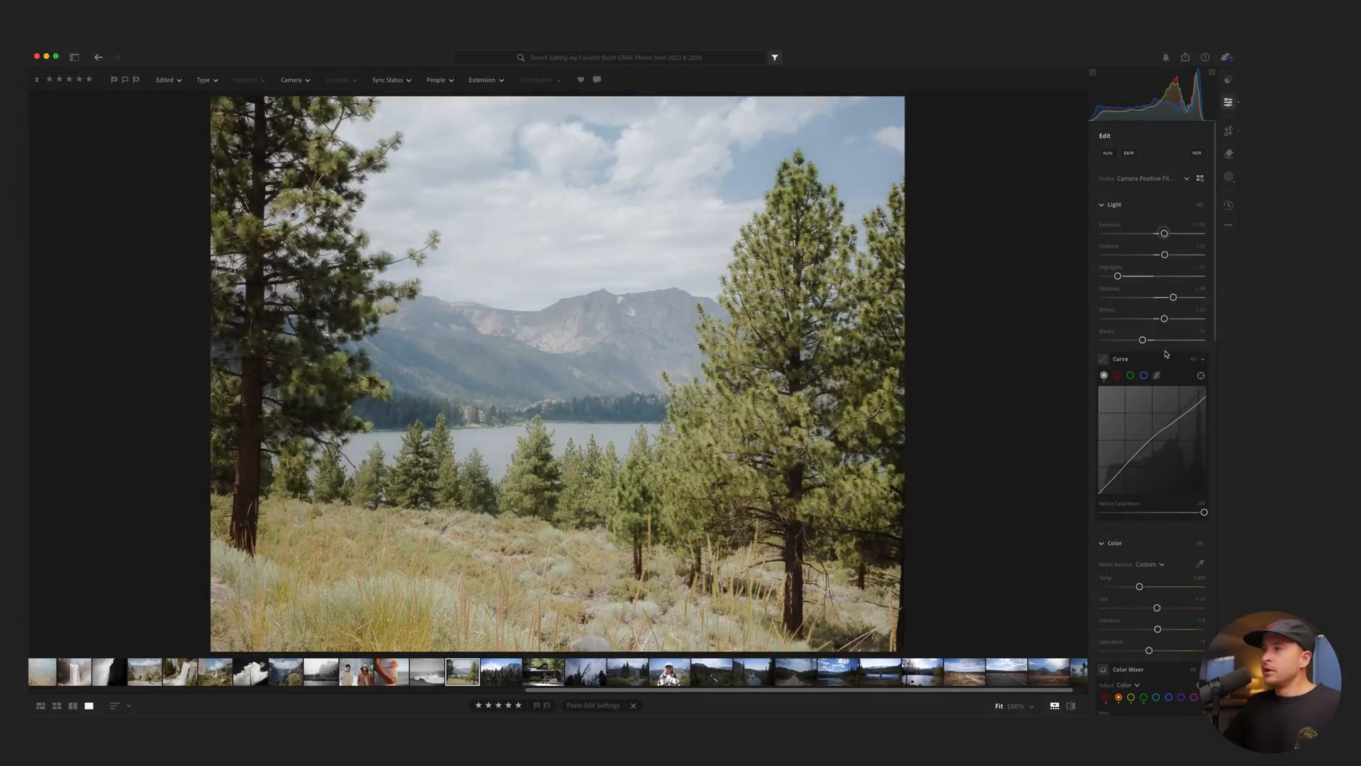
{"action": "scroll", "coordinate": [1170, 346], "scroll_direction": "down", "scroll_amount": 8}
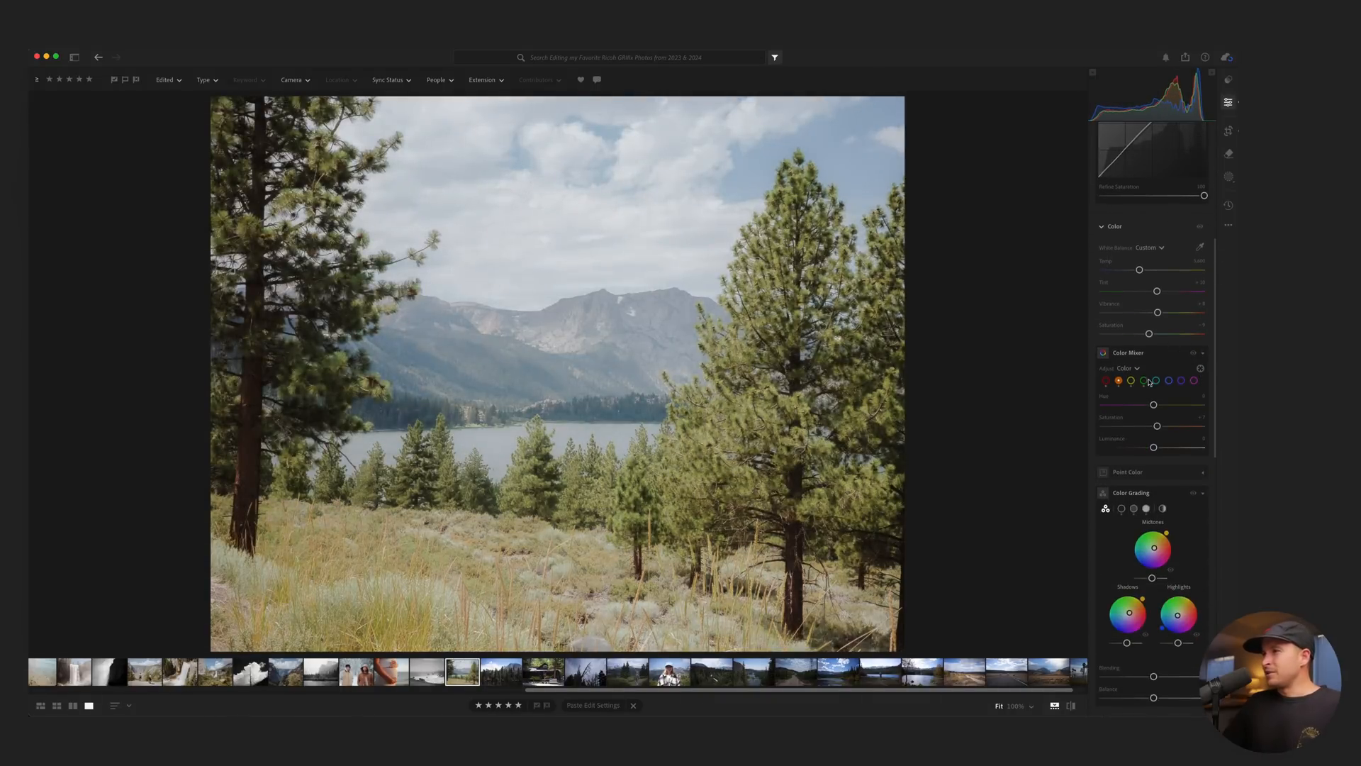
{"action": "left_click", "coordinate": [1131, 381]}
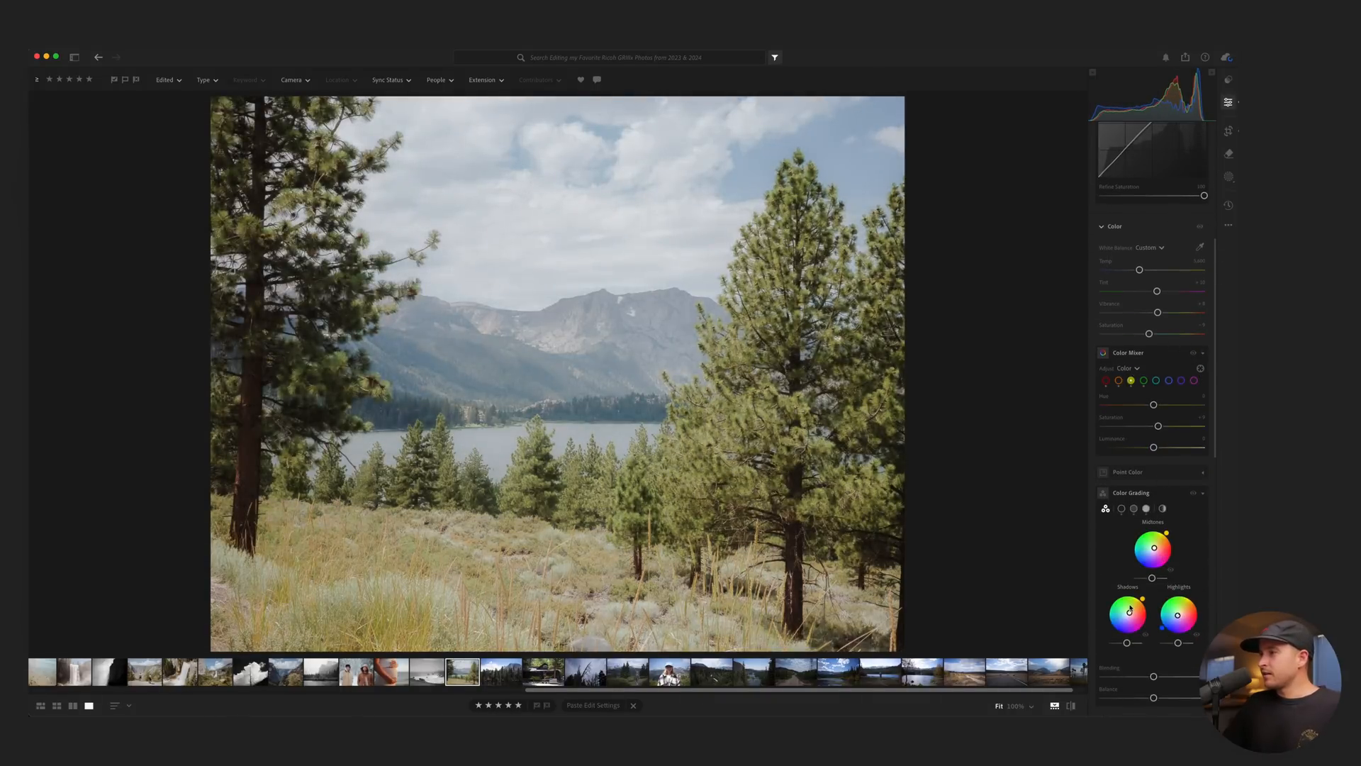
{"action": "left_click_drag", "start_coordinate": [1130, 614], "coordinate": [1129, 614]}
{"action": "left_click_drag", "start_coordinate": [1154, 548], "coordinate": [1154, 547]}
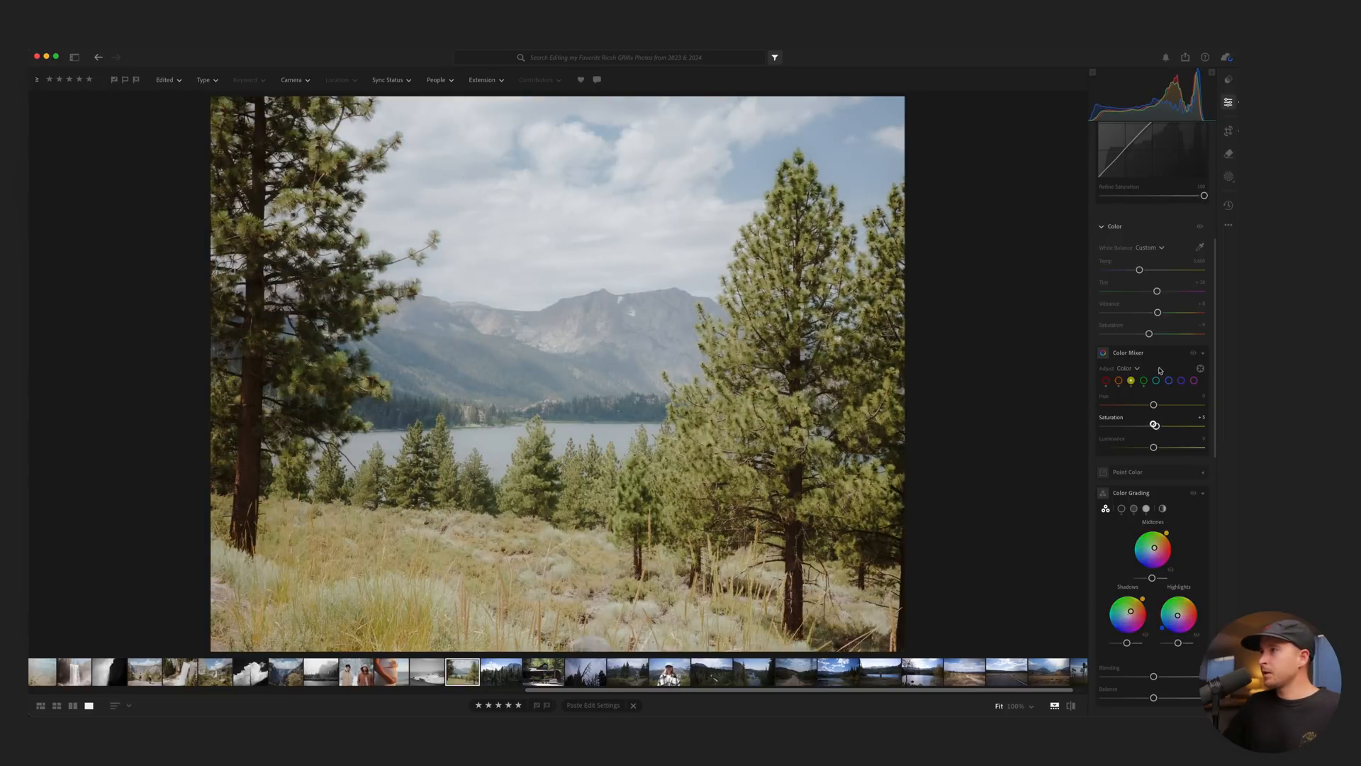
Warm the mountain lake photo's white balance temperature and lower the saturation and luminance of its yellows.
{"action": "left_click_drag", "start_coordinate": [1140, 270], "coordinate": [1146, 270]}
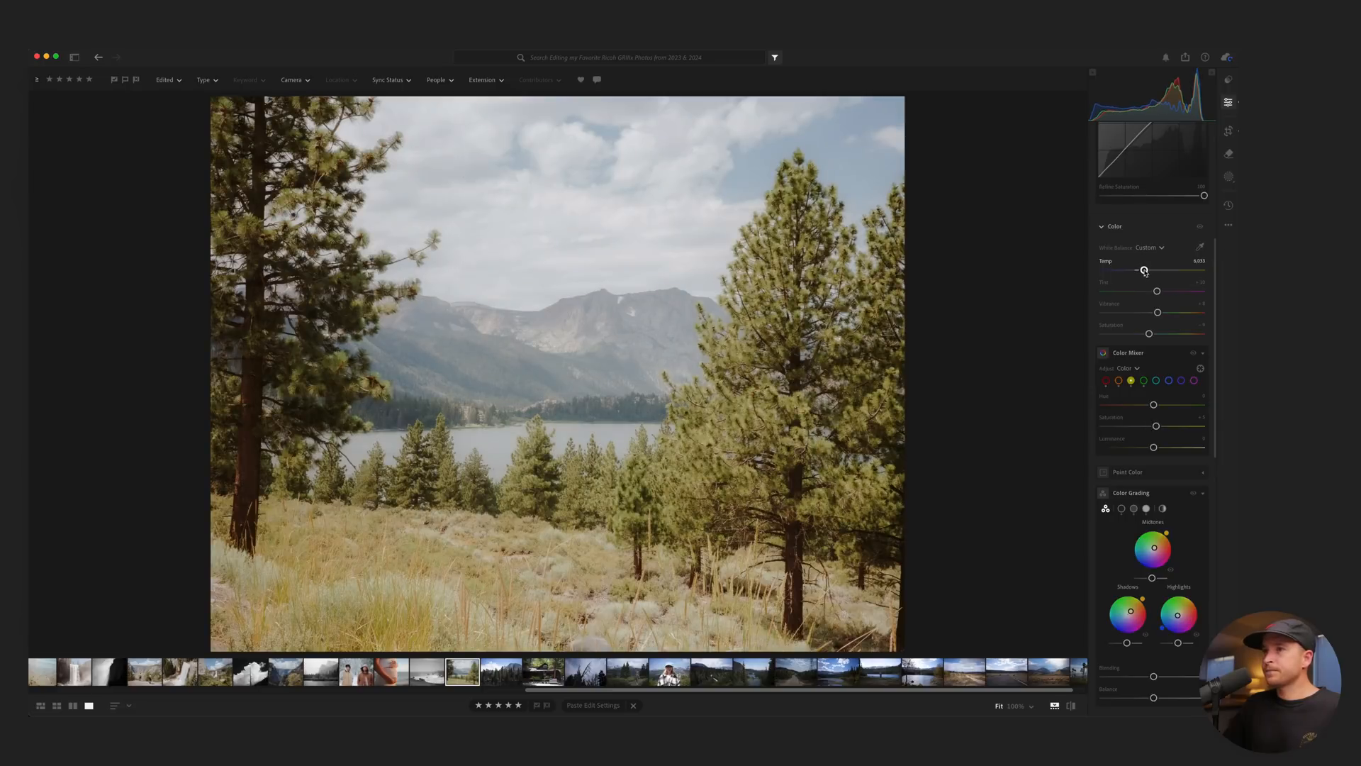
{"action": "mouse_move", "coordinate": [1155, 426]}
{"action": "left_mouse_down"}
{"action": "mouse_move", "coordinate": [1135, 426]}
{"action": "mouse_move", "coordinate": [1142, 448]}
{"action": "left_mouse_up"}
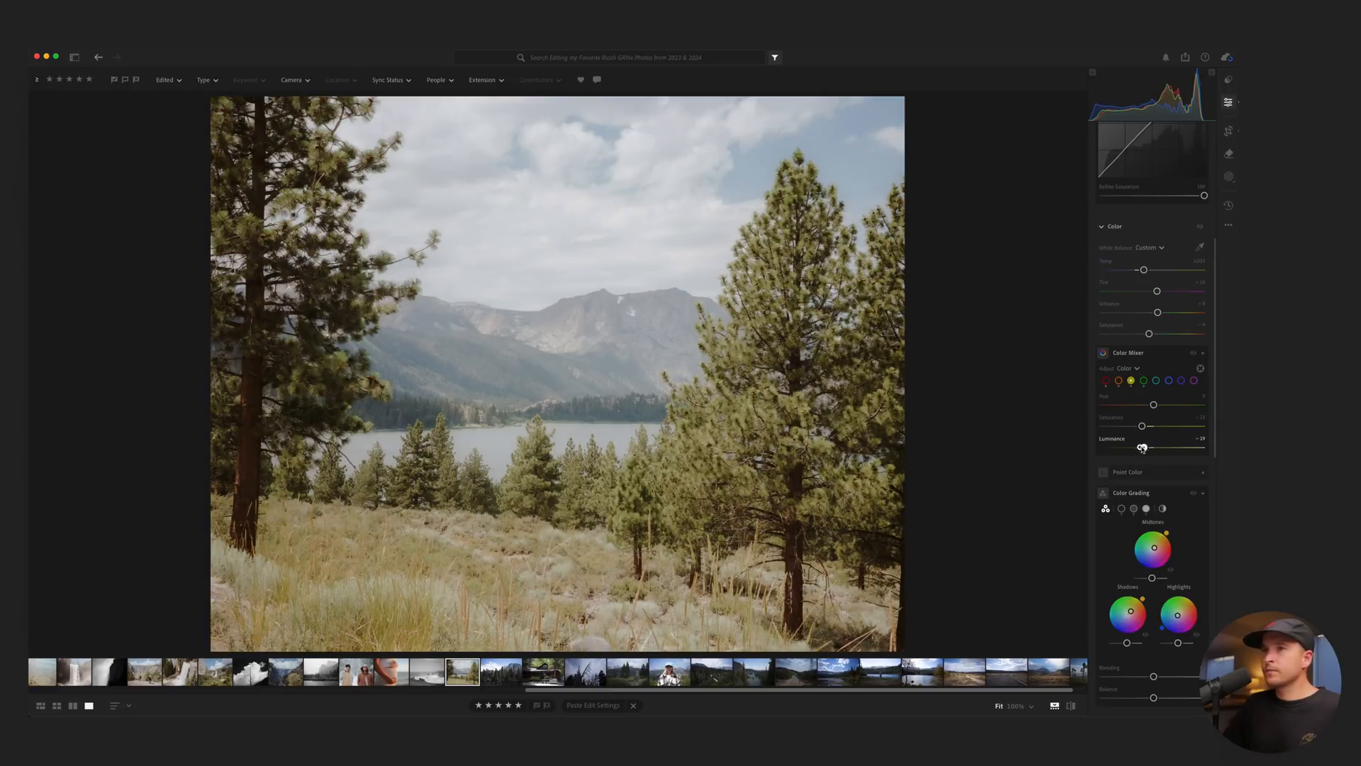
{"action": "key", "text": "backslash"}
Nudge the lower part of the mountain lake photo's tone curve, reduce its shadows slightly, and compare with the original.
{"action": "scroll", "coordinate": [1150, 313], "scroll_direction": "up", "scroll_amount": 5}
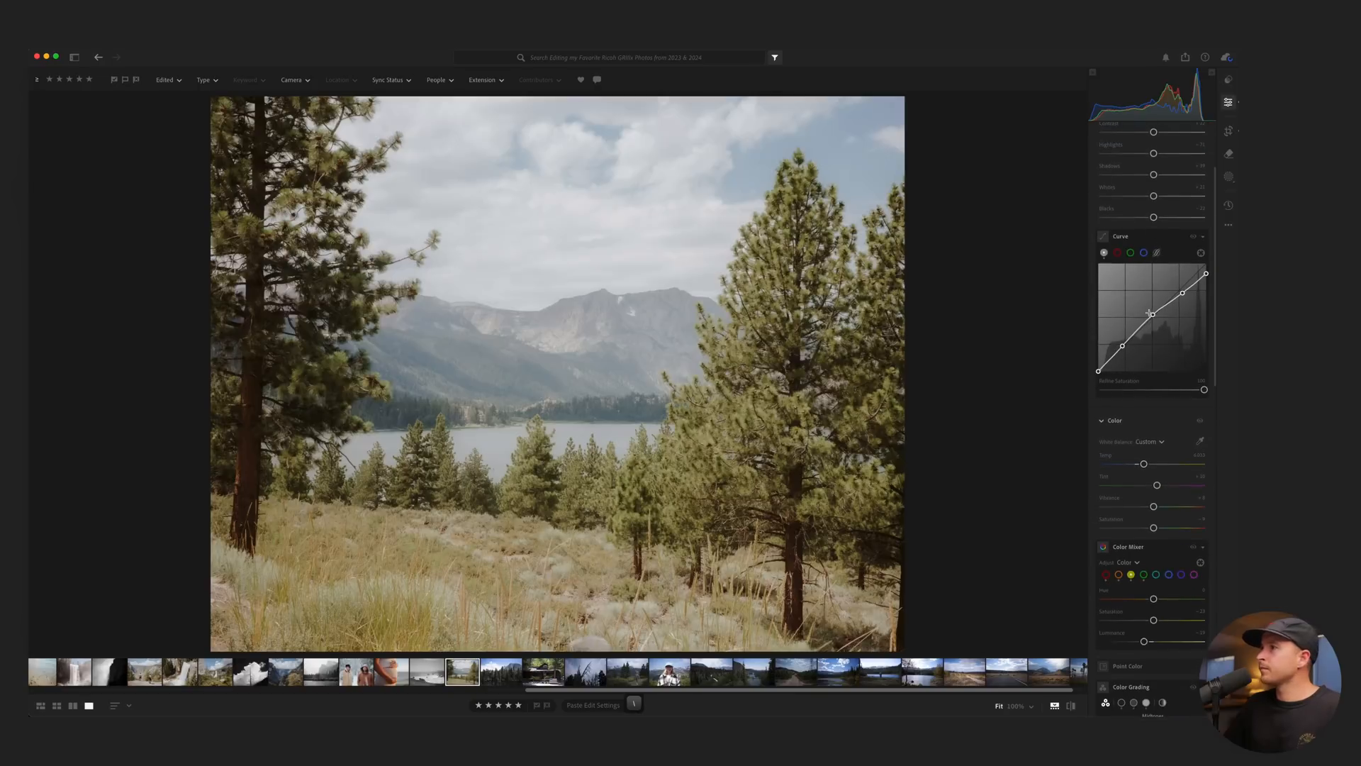
{"action": "left_click_drag", "start_coordinate": [1122, 345], "coordinate": [1123, 346]}
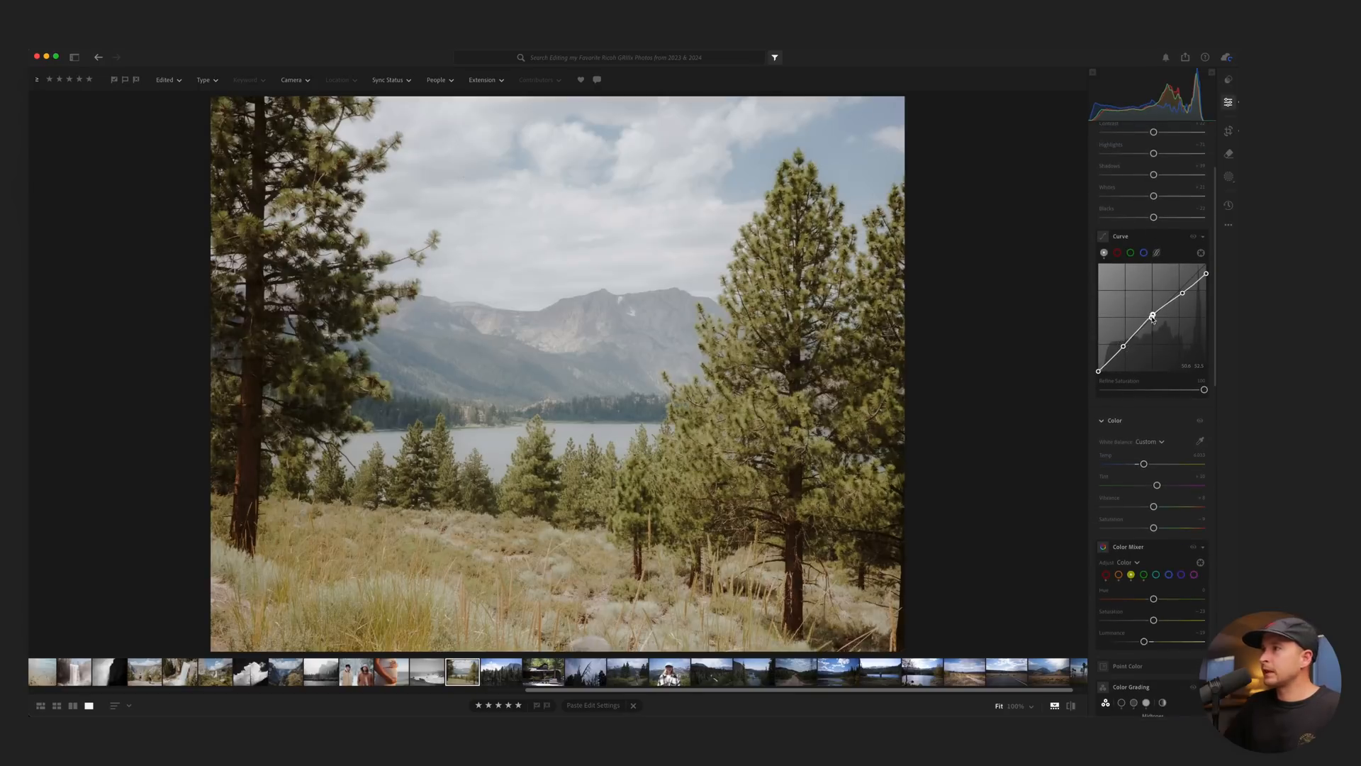
{"action": "scroll", "coordinate": [1152, 319], "scroll_direction": "up", "scroll_amount": 3}
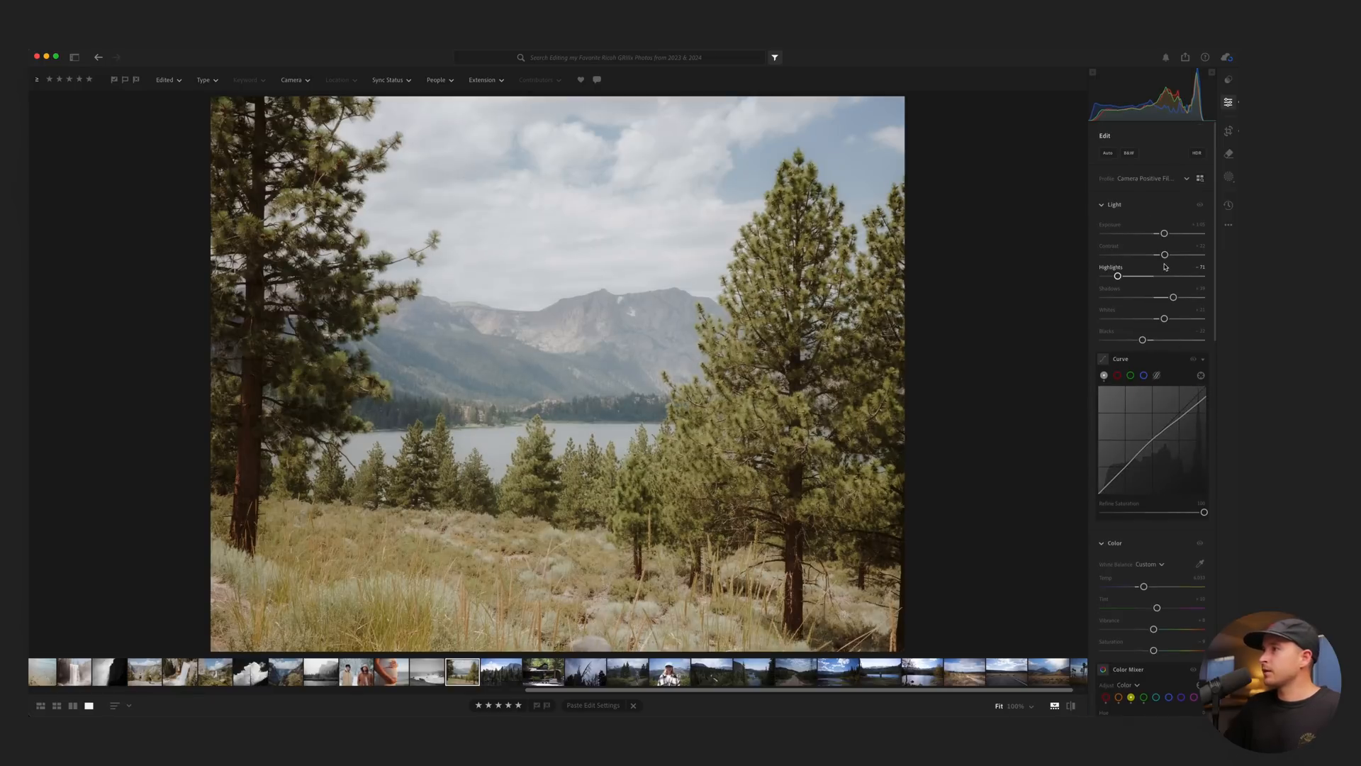
{"action": "left_click_drag", "start_coordinate": [1173, 297], "coordinate": [1170, 299]}
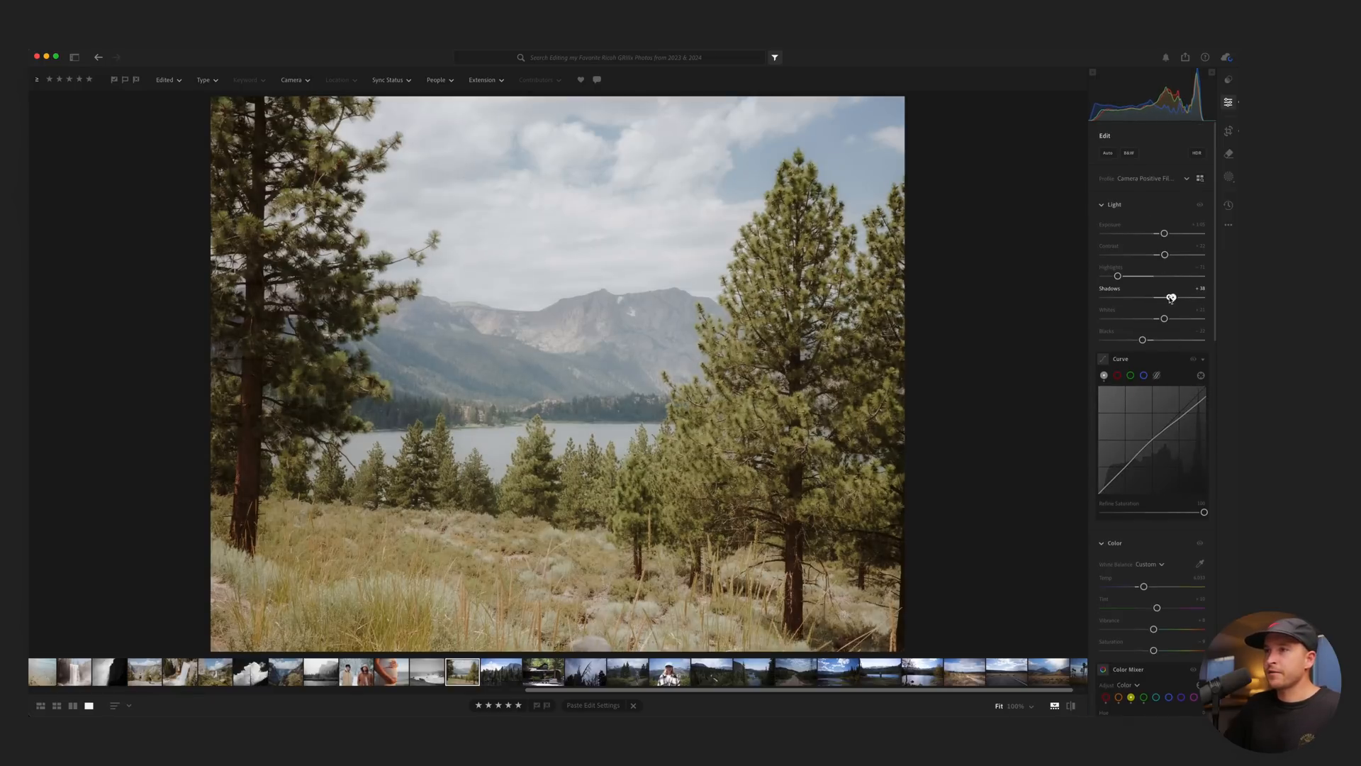
{"action": "key", "text": "backslash"}
{"action": "key", "text": "backslash"}
{"action": "key", "text": "backslash"}
{"action": "key", "text": "F2"}
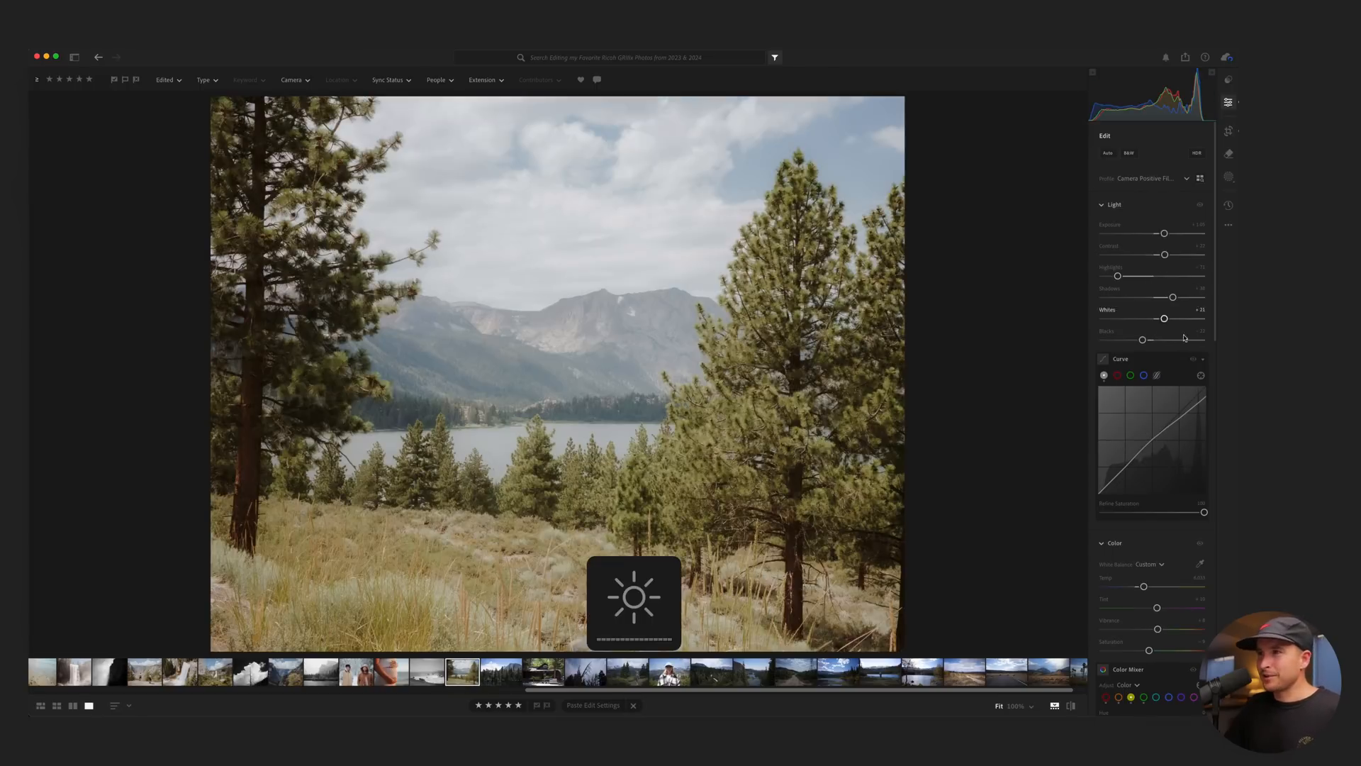
Fine-tune the mountain lake photo's highlight color grading and compare the result with the original.
{"action": "scroll", "coordinate": [1164, 323], "scroll_direction": "down", "scroll_amount": 6}
{"action": "scroll", "coordinate": [1163, 521], "scroll_direction": "down", "scroll_amount": 1}
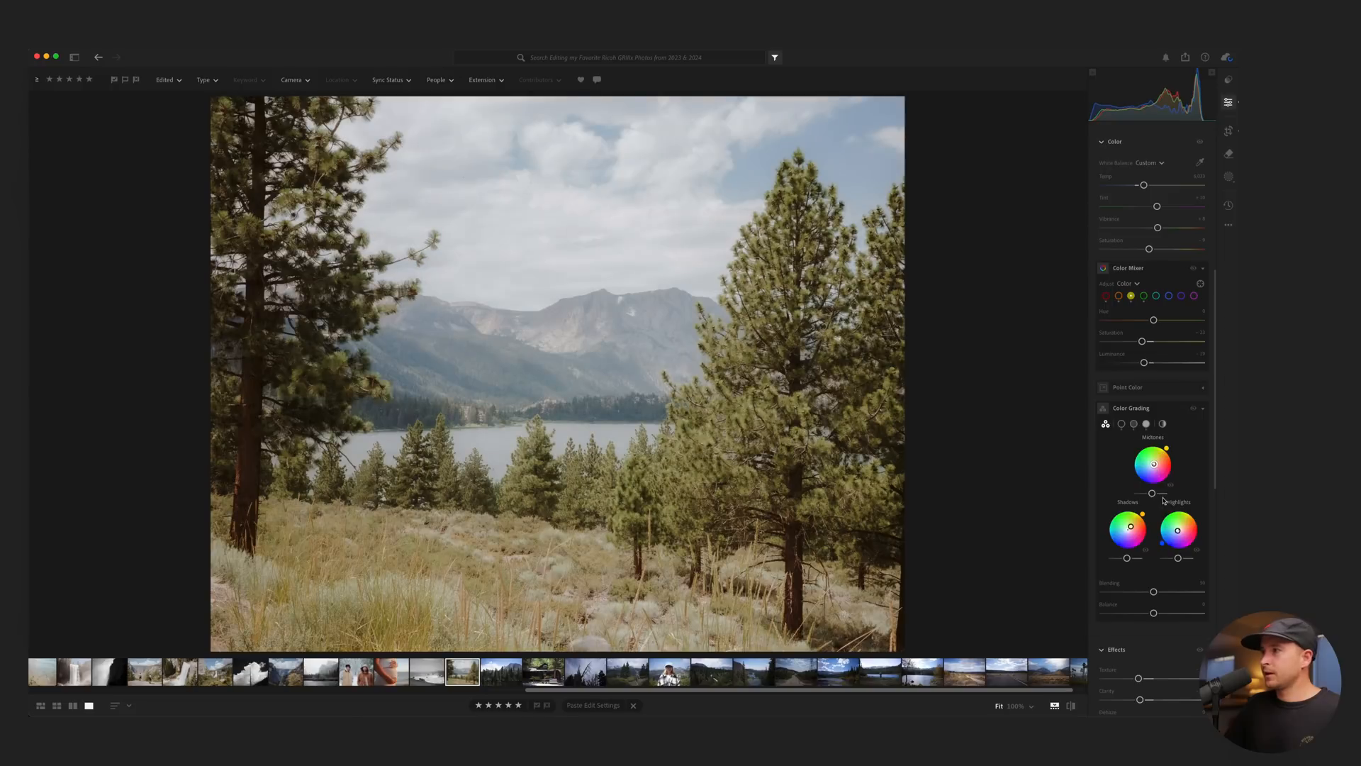
{"action": "left_click_drag", "start_coordinate": [1177, 534], "coordinate": [1179, 535]}
{"action": "key", "text": "backslash"}
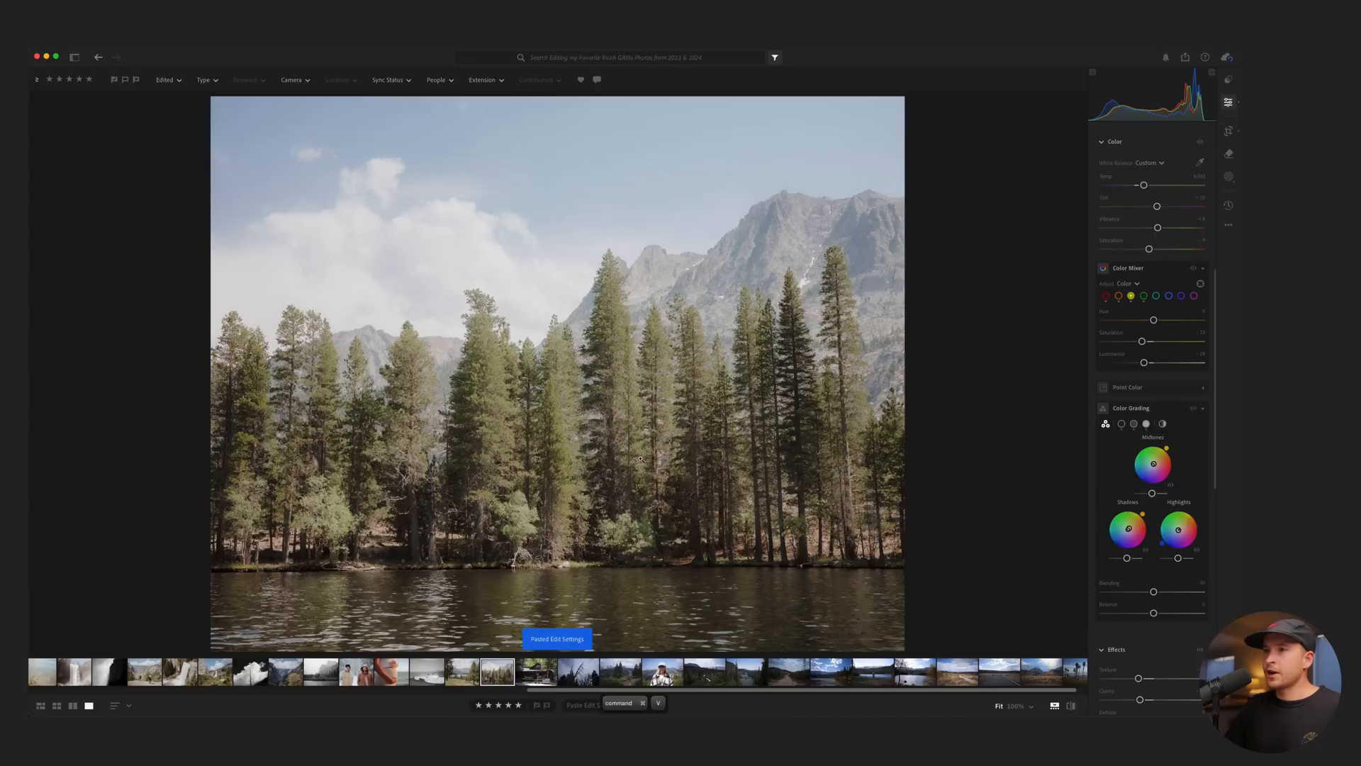
Shift the crop of the lakeshore pines photo to the right to include more trees.
{"action": "key", "text": "c"}
{"action": "key", "text": "Return"}
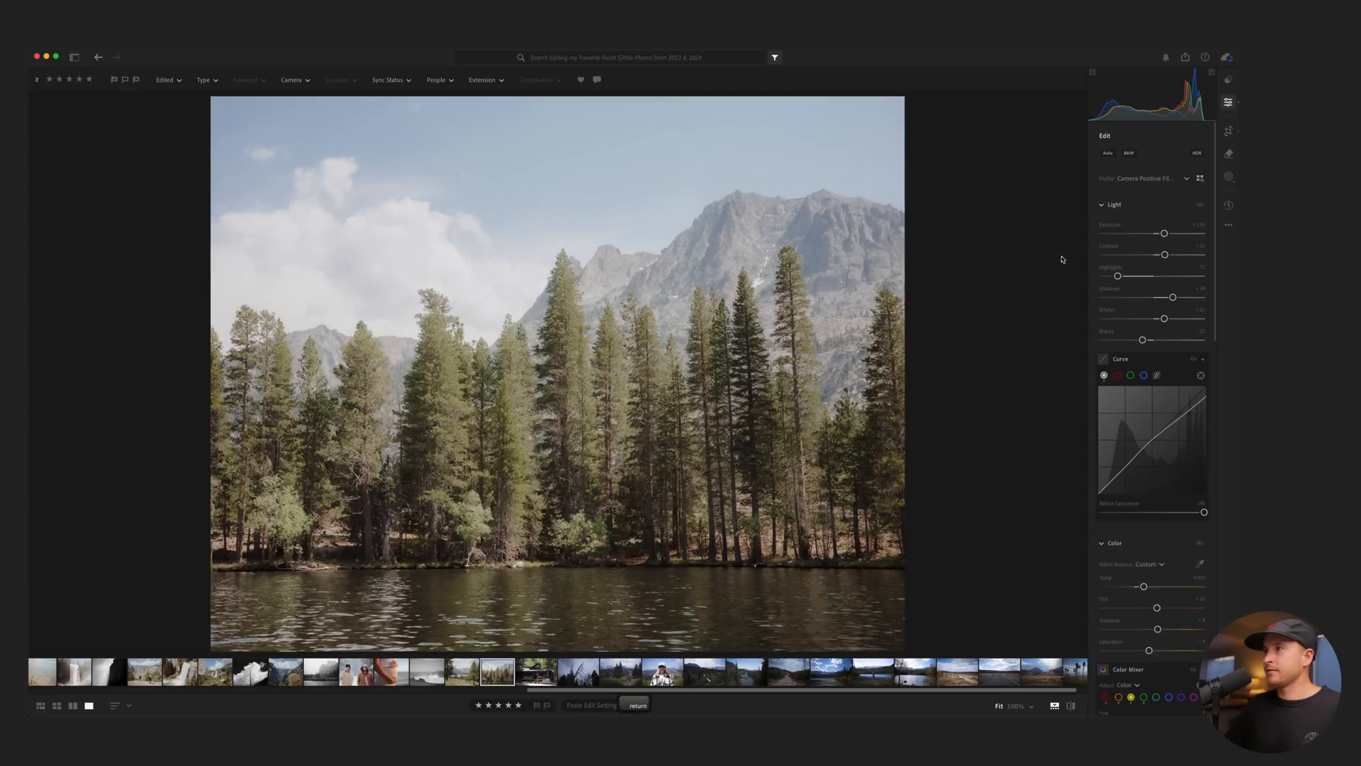
Refine the lakeshore pines photo's tones by lowering shadows, raising contrast, and lifting the curve's shadows while lowering its midtones.
{"action": "left_click_drag", "start_coordinate": [1173, 297], "coordinate": [1166, 298]}
{"action": "left_click_drag", "start_coordinate": [1127, 473], "coordinate": [1153, 444]}
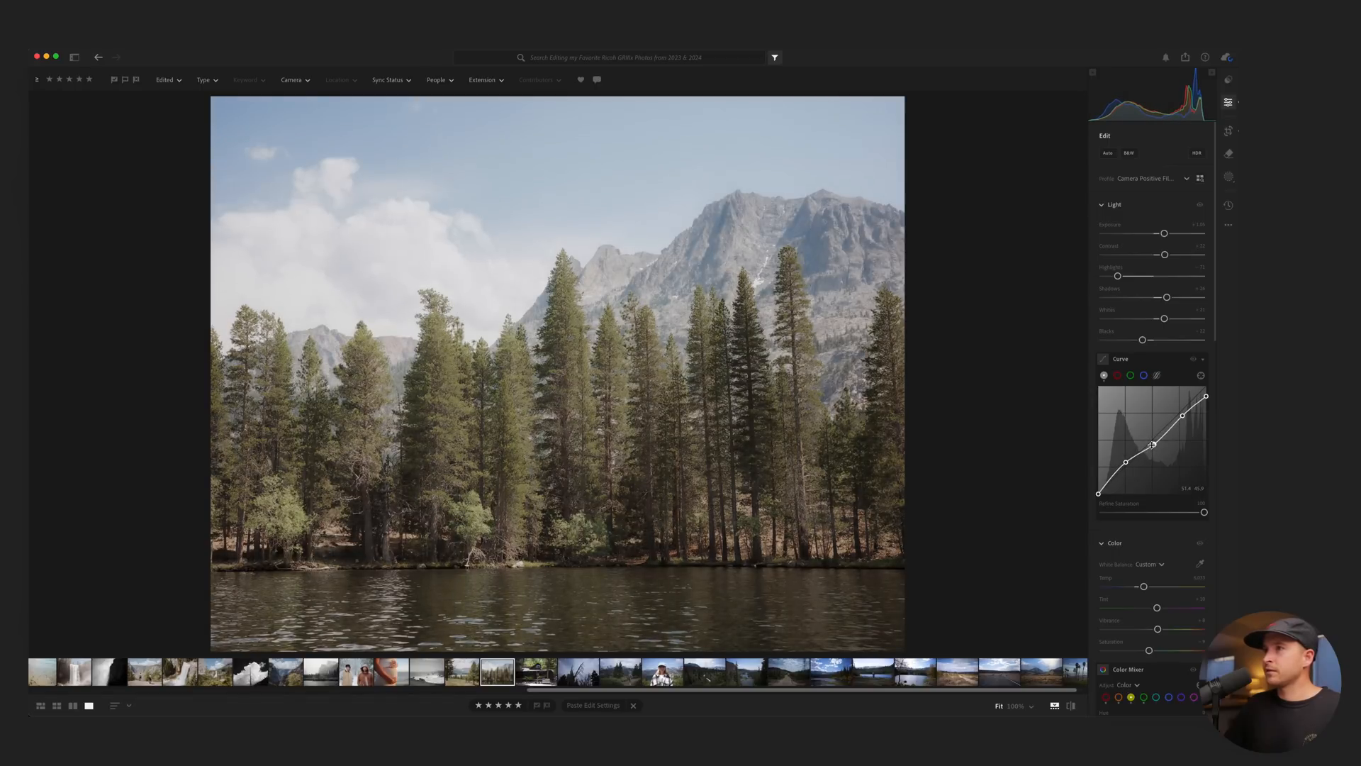
{"action": "left_click_drag", "start_coordinate": [1165, 255], "coordinate": [1158, 298]}
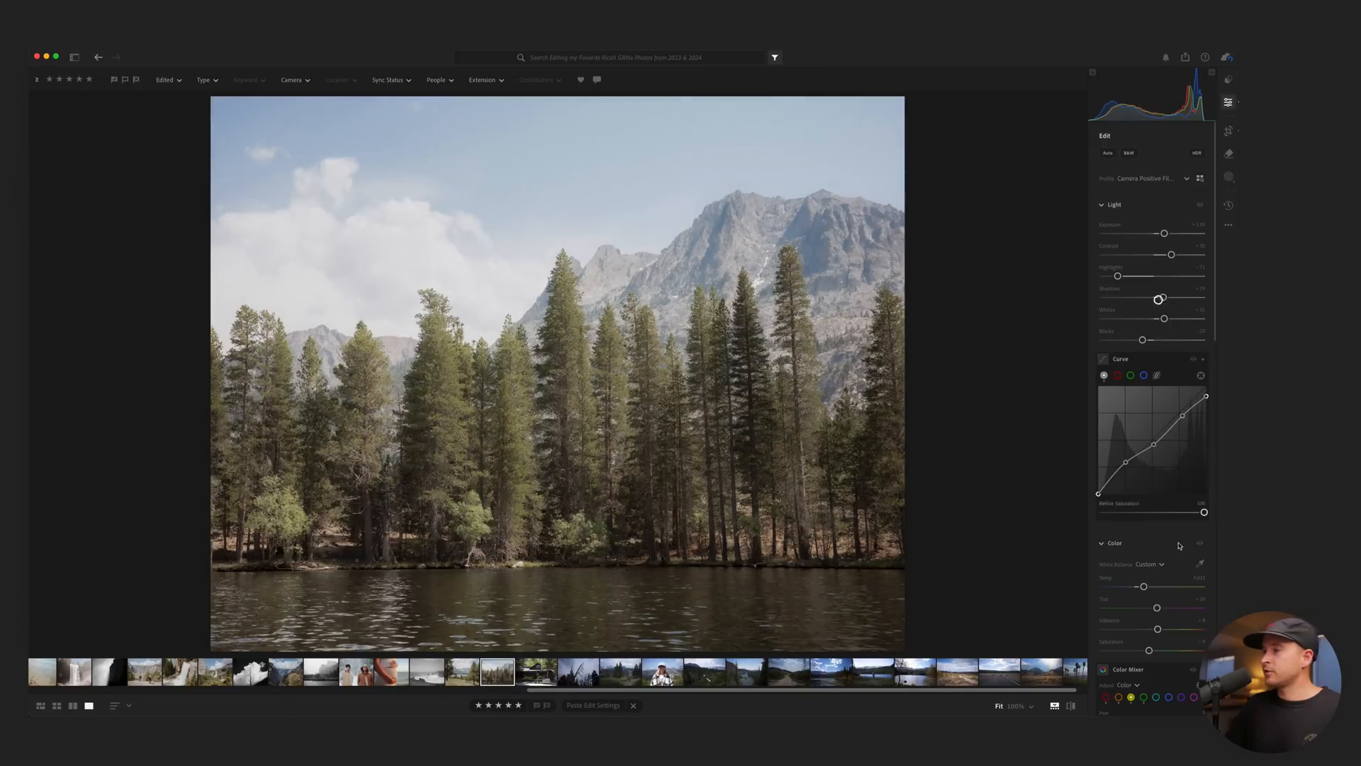
Apply the lakeshore pines photo's edit settings to the general store photo, shifting its crop slightly right and raising its contrast.
{"action": "scroll", "coordinate": [1178, 545], "scroll_direction": "down", "scroll_amount": 5}
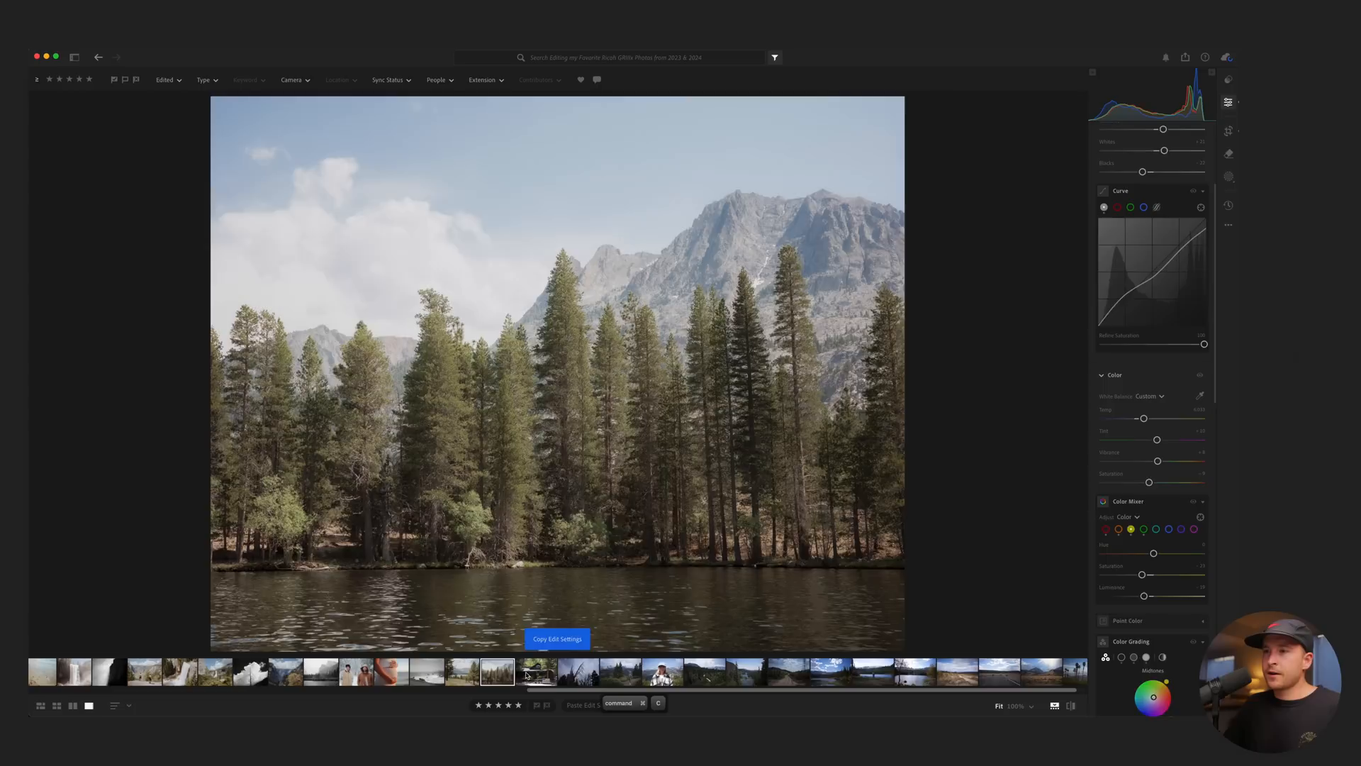
{"action": "key", "text": "Right"}
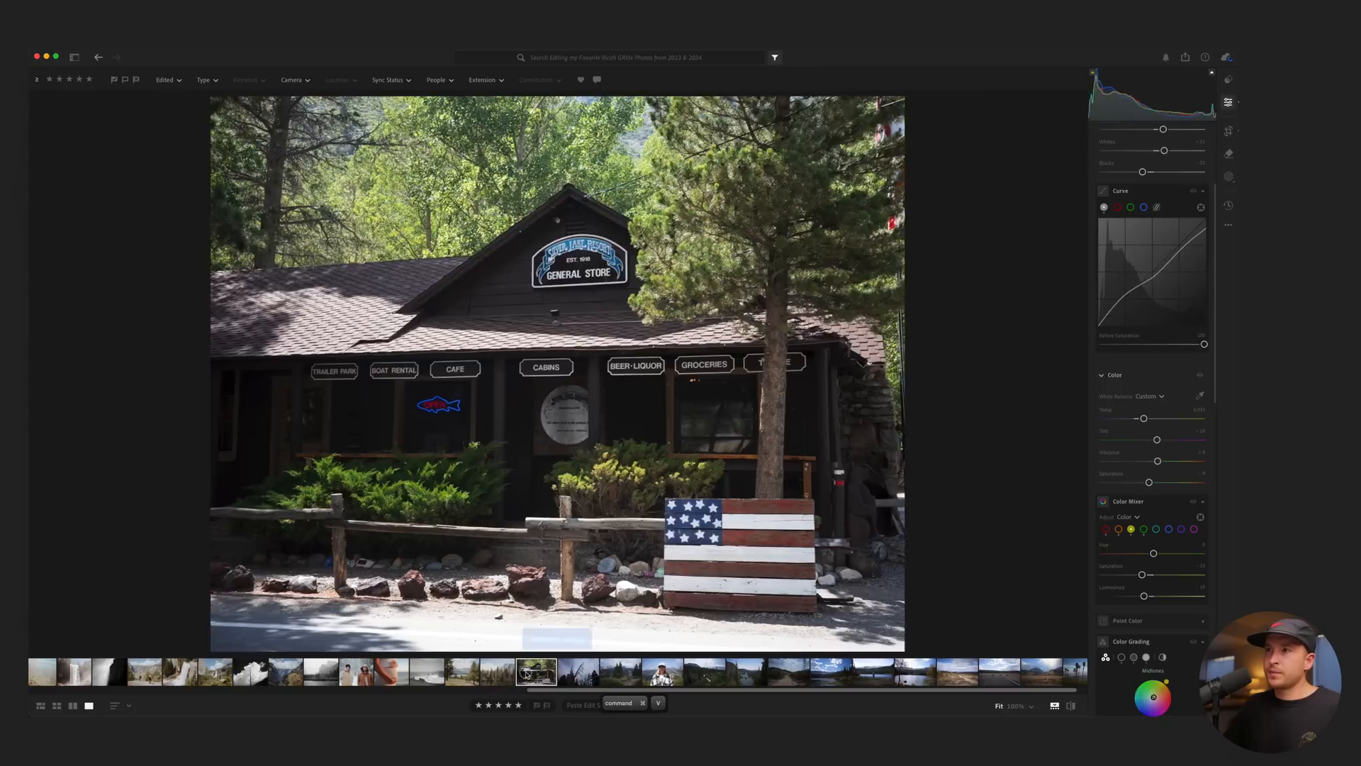
{"action": "key", "text": "super+v"}
{"action": "key", "text": "c"}
{"action": "left_click_drag", "start_coordinate": [686, 430], "coordinate": [673, 430]}
{"action": "key", "text": "Return"}
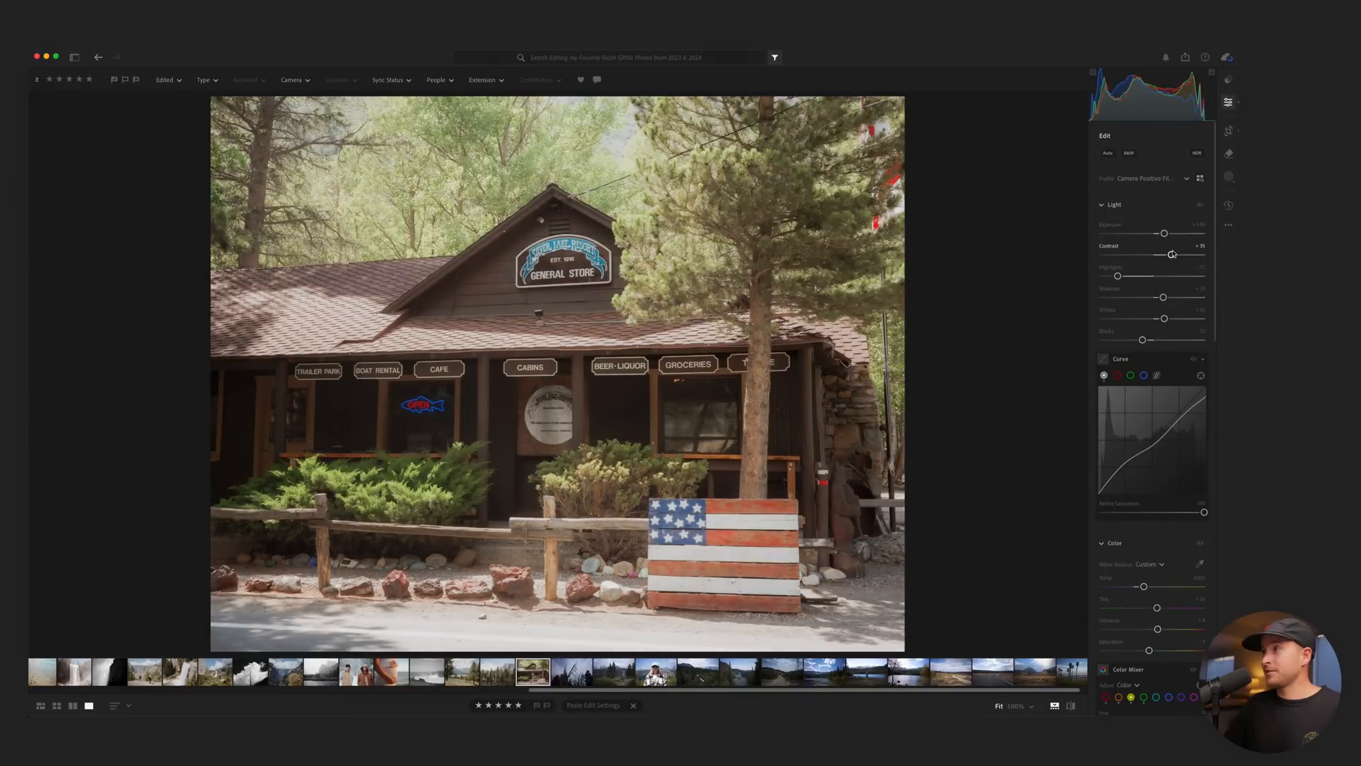
{"action": "left_click_drag", "start_coordinate": [1171, 255], "coordinate": [1175, 256]}
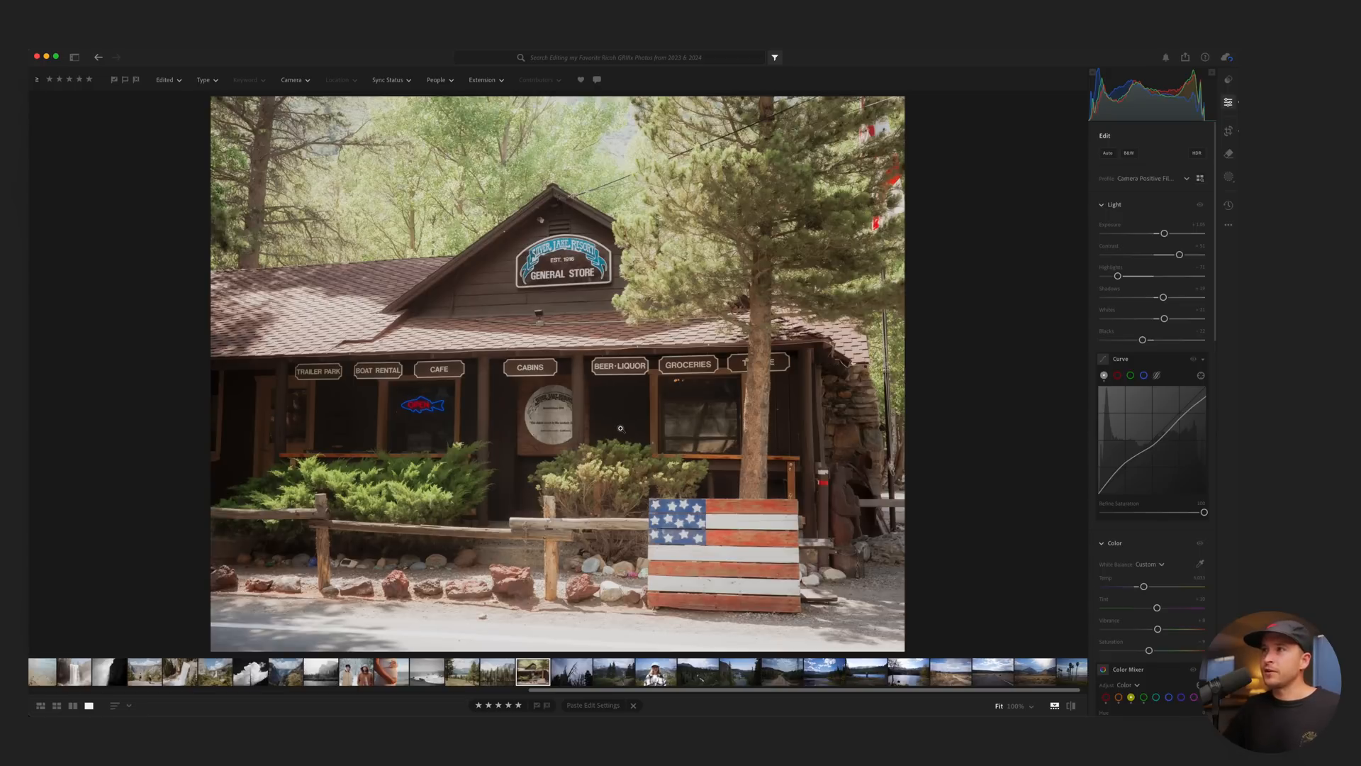
Copy edit settings from an edited black-and-white photo and paste them onto the photo of bare, leaning trees.
{"action": "left_click", "coordinate": [356, 672]}
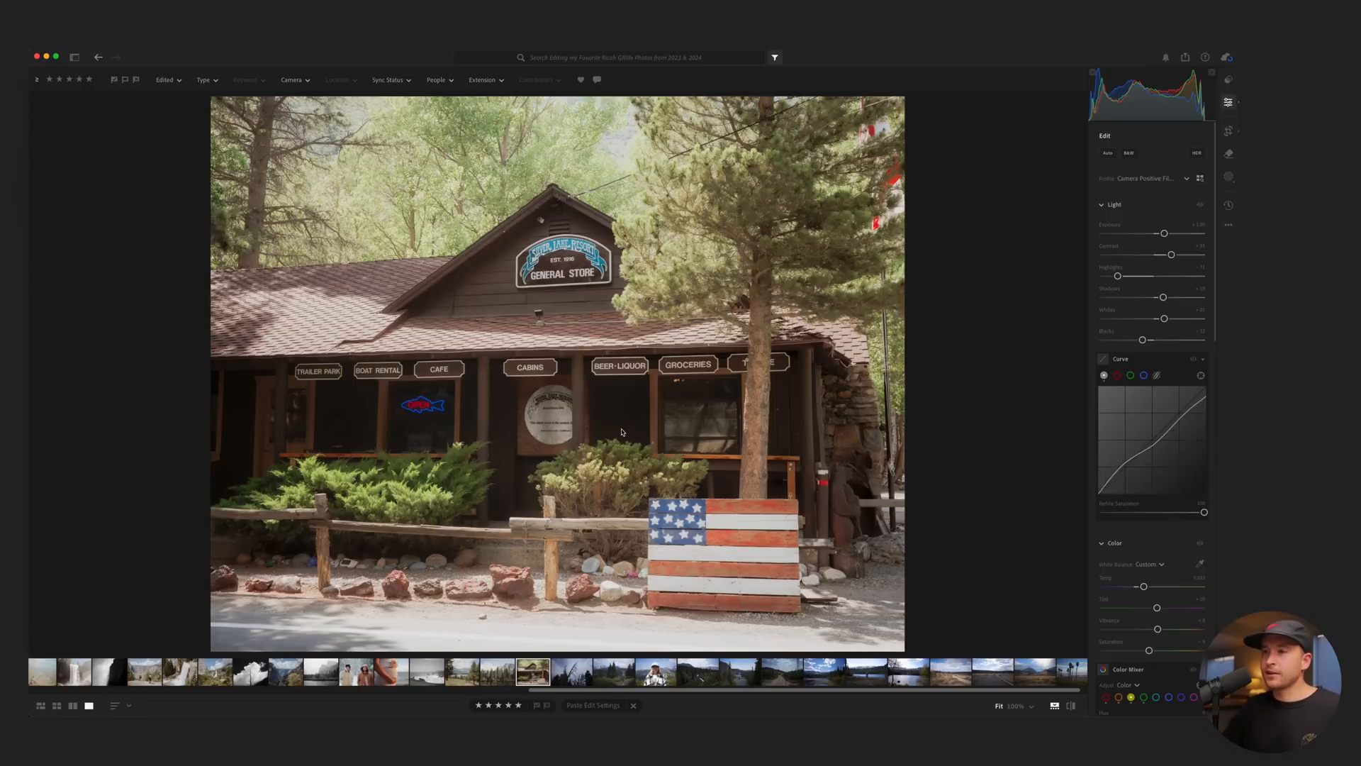
{"action": "left_click", "coordinate": [784, 674]}
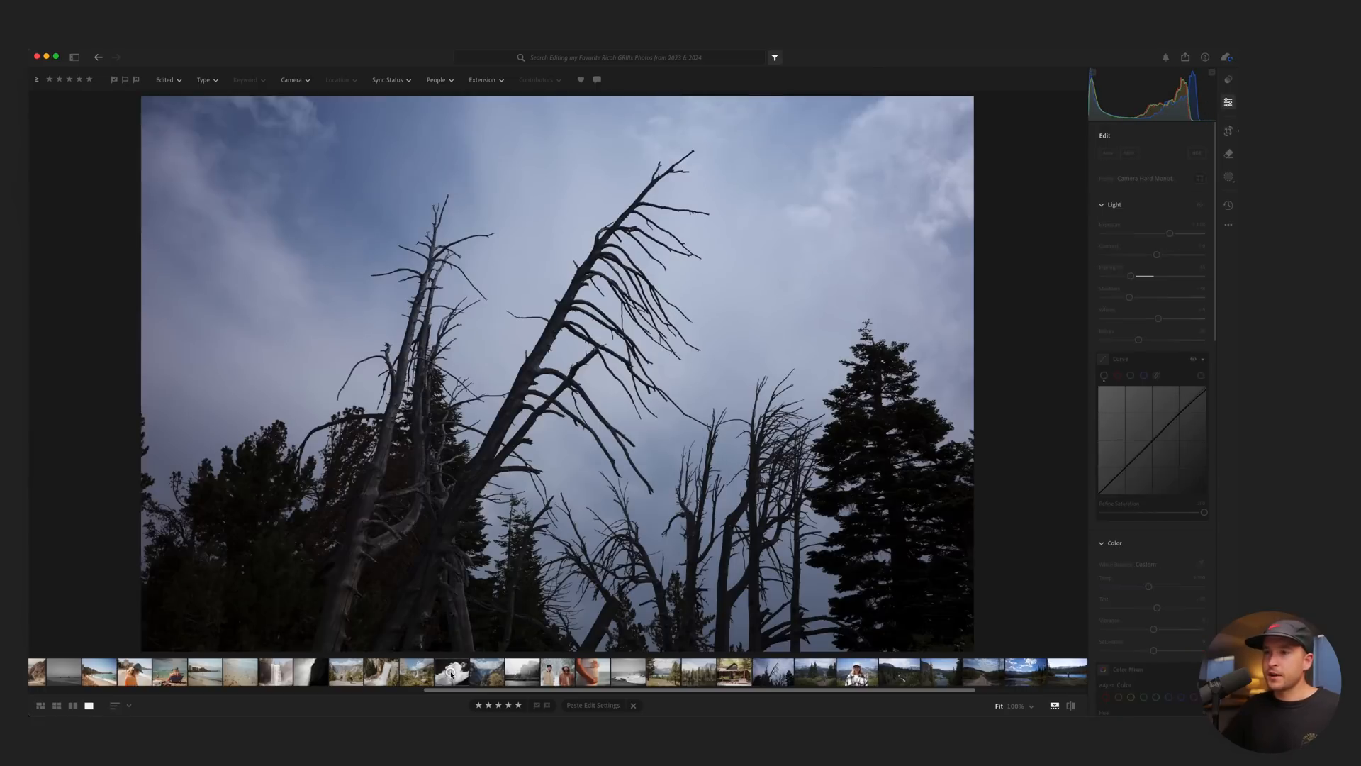
{"action": "key", "text": "super+v"}
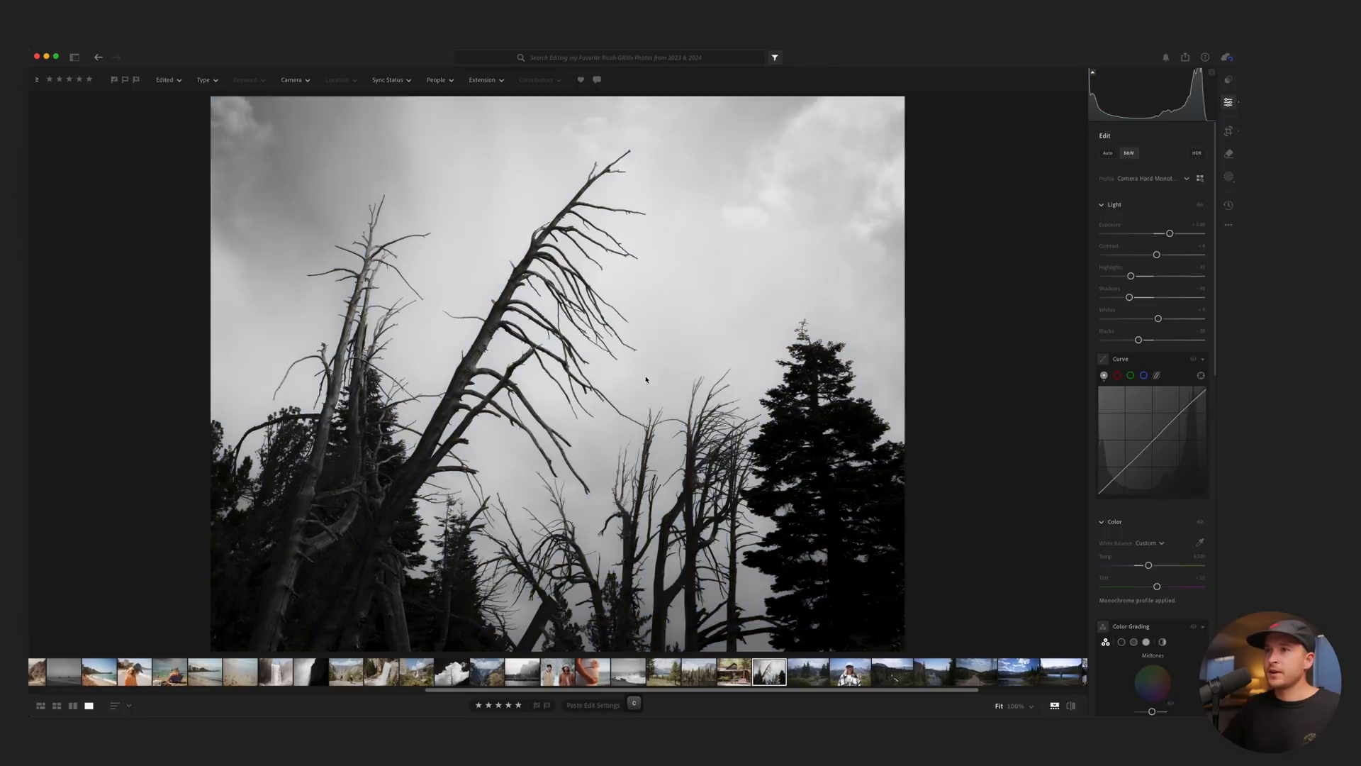
Tighten and reposition the bare-tree photo's crop around the leaning trunks, excluding the large evergreen, and compare with the original.
{"action": "key", "text": "c"}
{"action": "left_click_drag", "start_coordinate": [698, 359], "coordinate": [741, 362]}
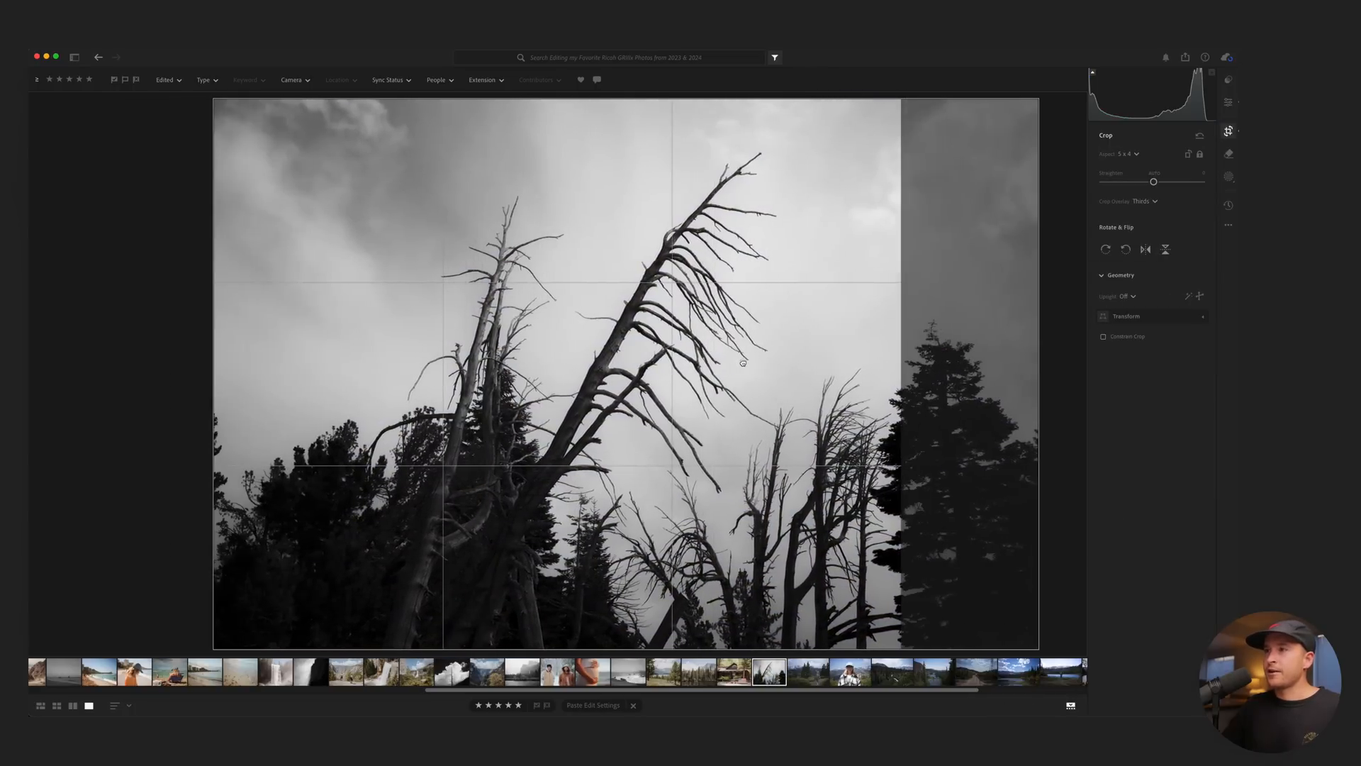
{"action": "left_click_drag", "start_coordinate": [891, 645], "coordinate": [881, 625]}
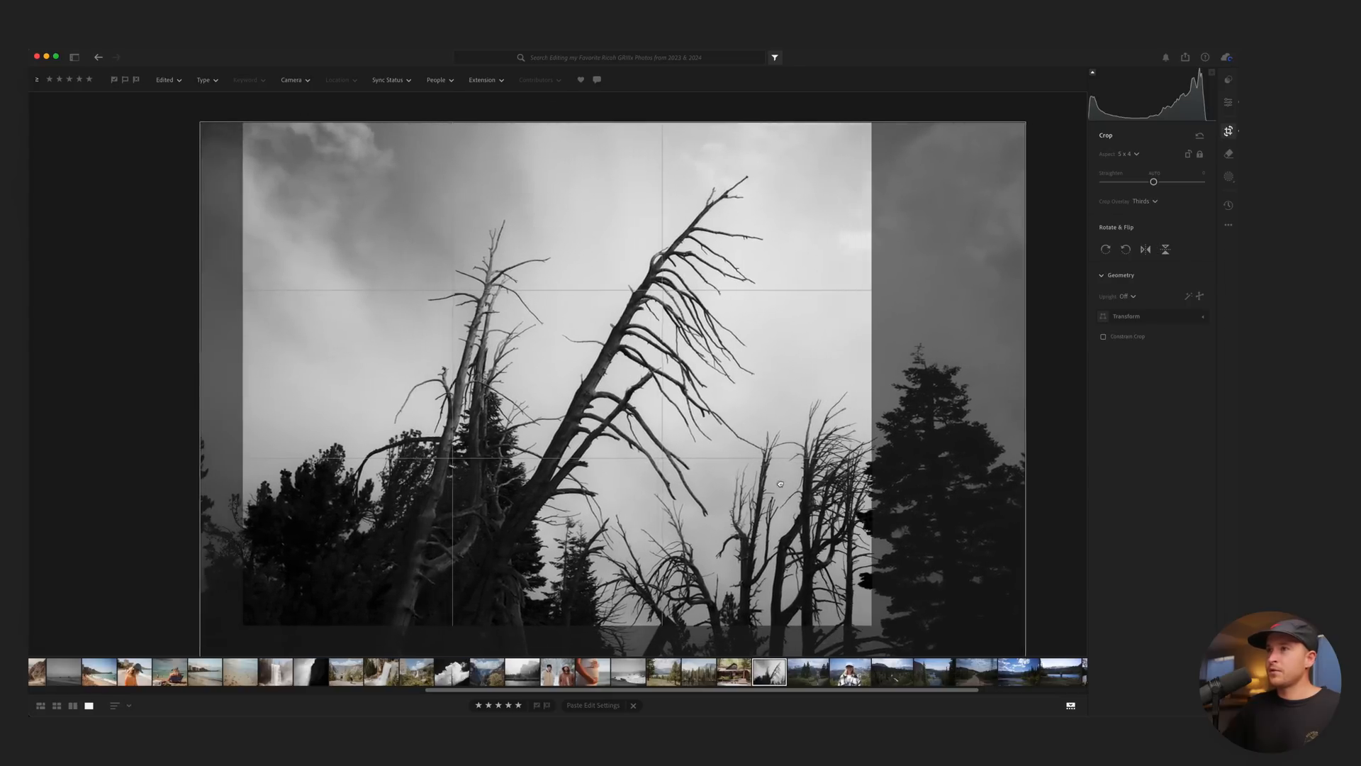
{"action": "key", "text": "Return"}
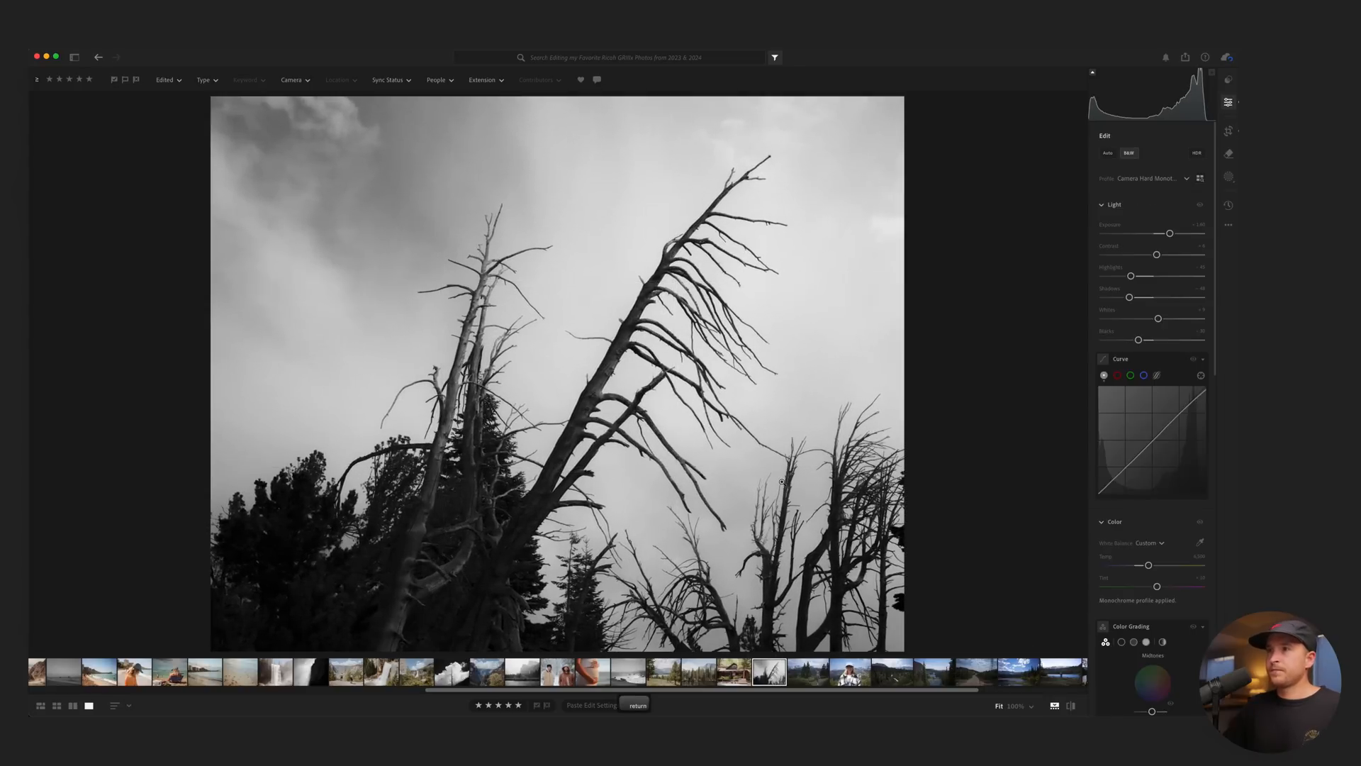
{"action": "key", "text": "backslash"}
{"action": "key", "text": "backslash"}
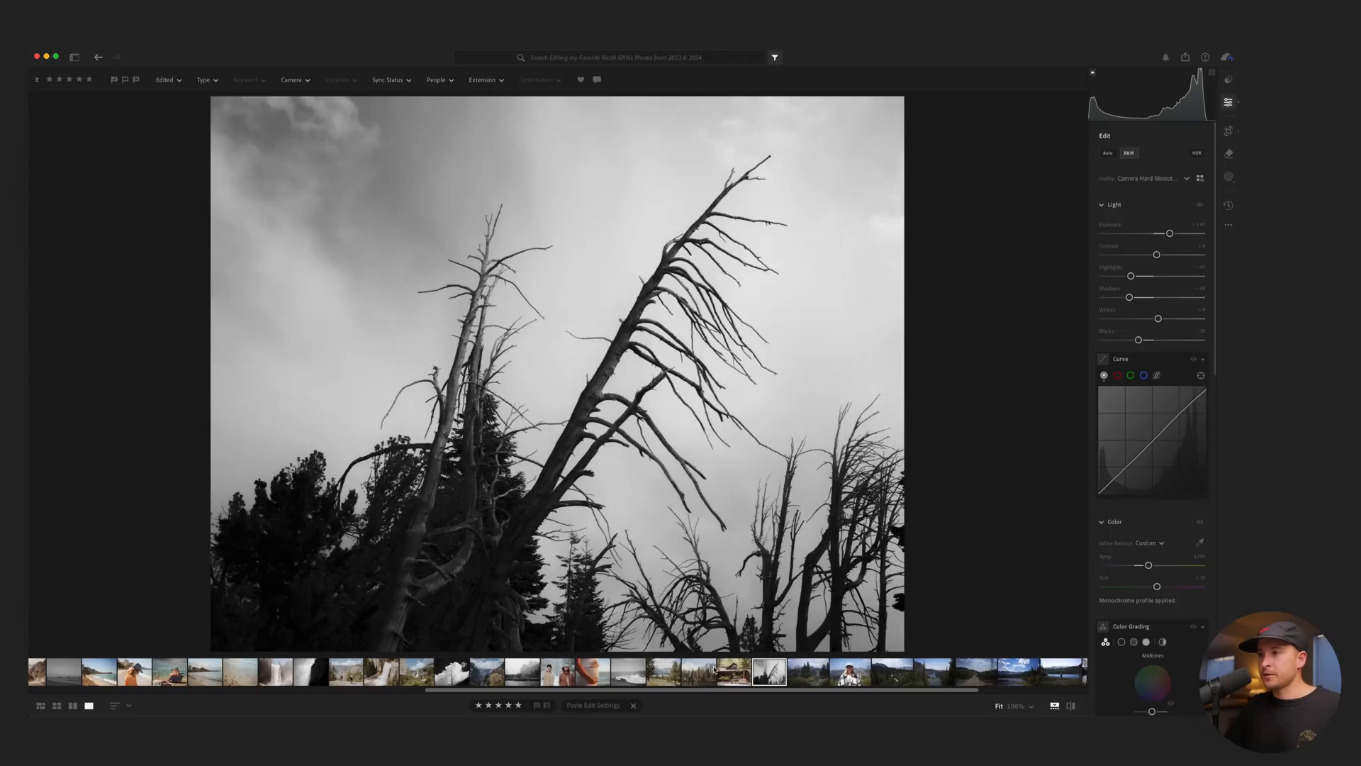
{"action": "left_click", "coordinate": [725, 668]}
{"action": "key", "text": "super+c"}
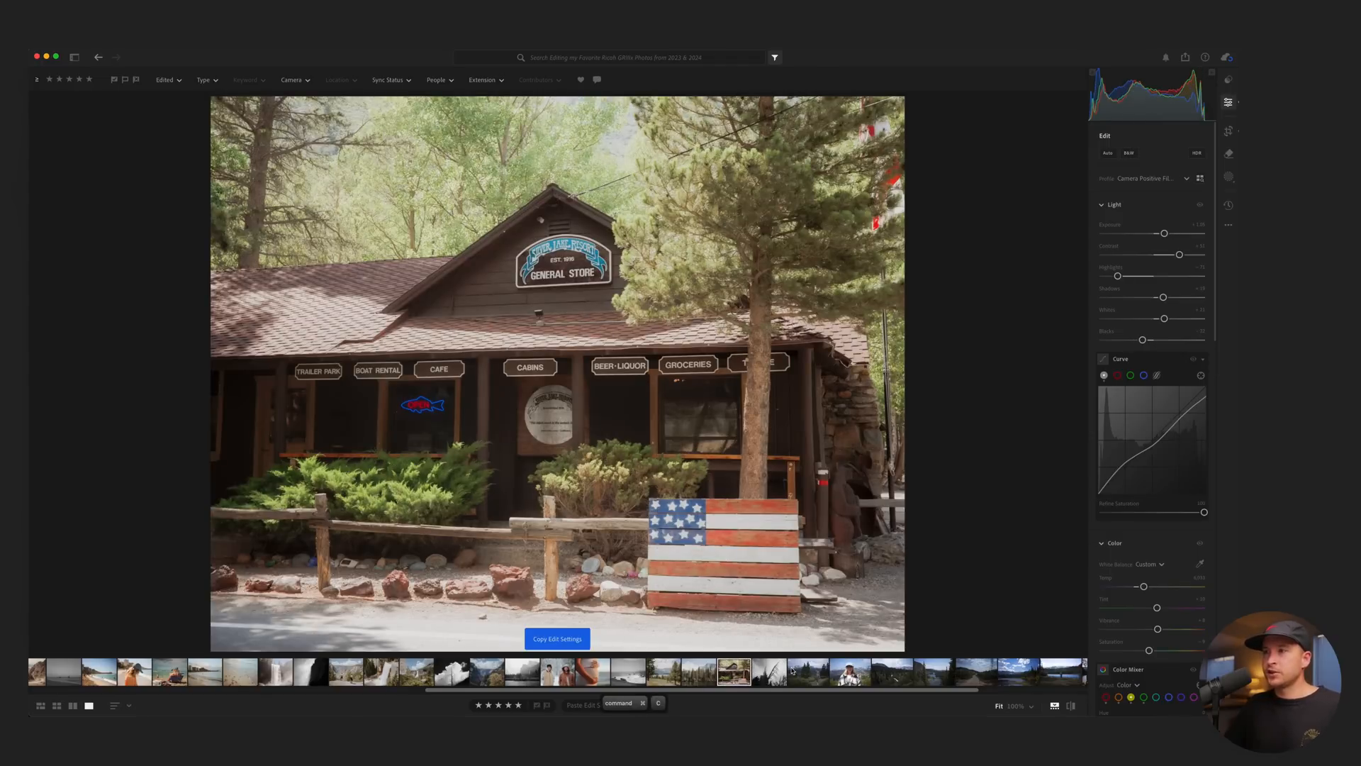
{"action": "left_click", "coordinate": [812, 670]}
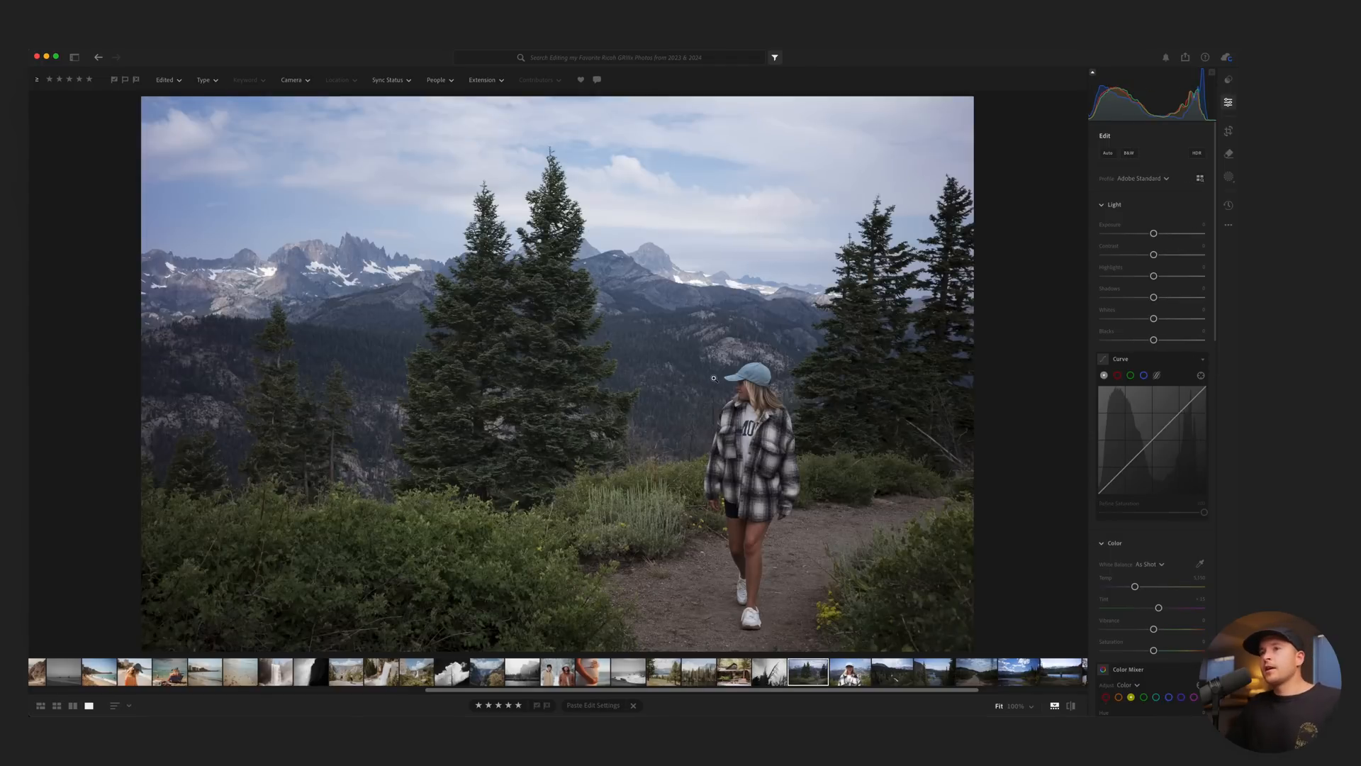
{"action": "mouse_move", "coordinate": [1091, 74]}
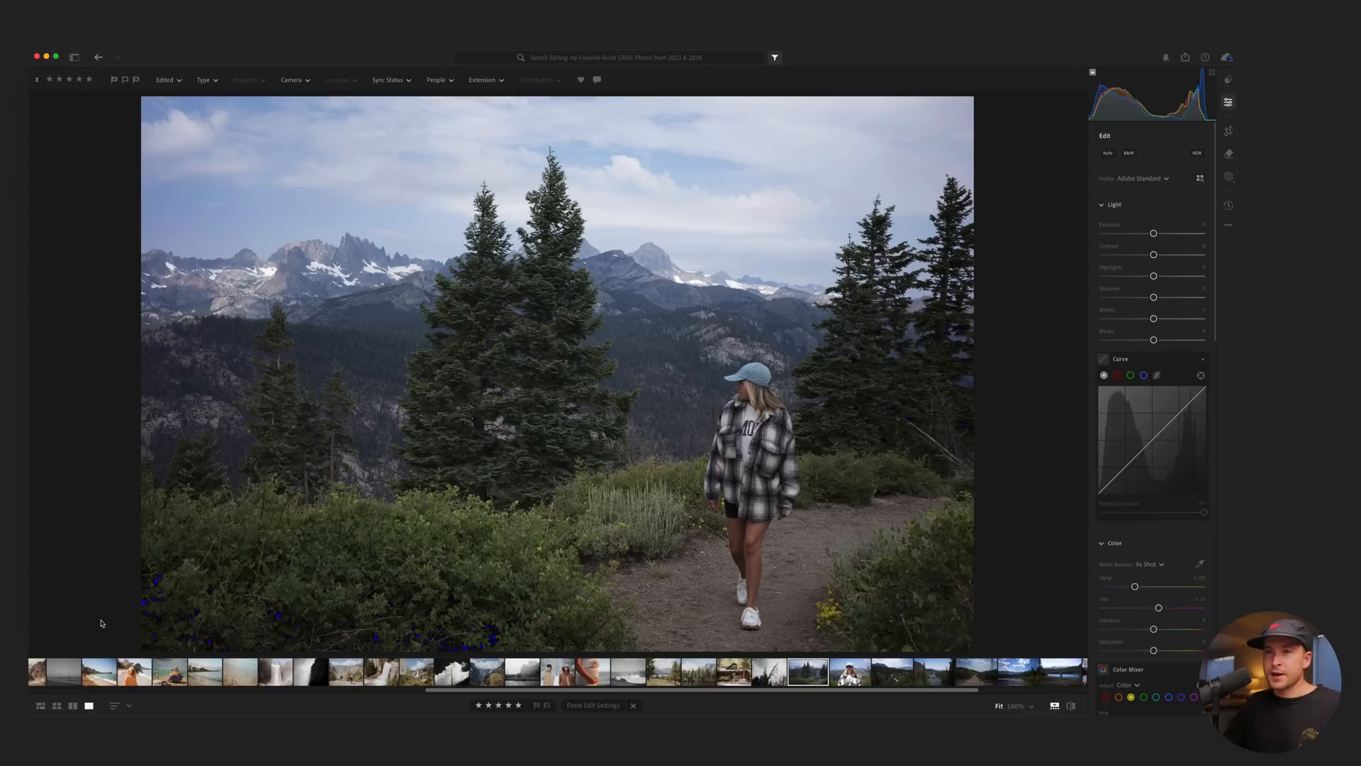
{"action": "scroll", "coordinate": [1152, 426], "scroll_direction": "down", "scroll_amount": 2}
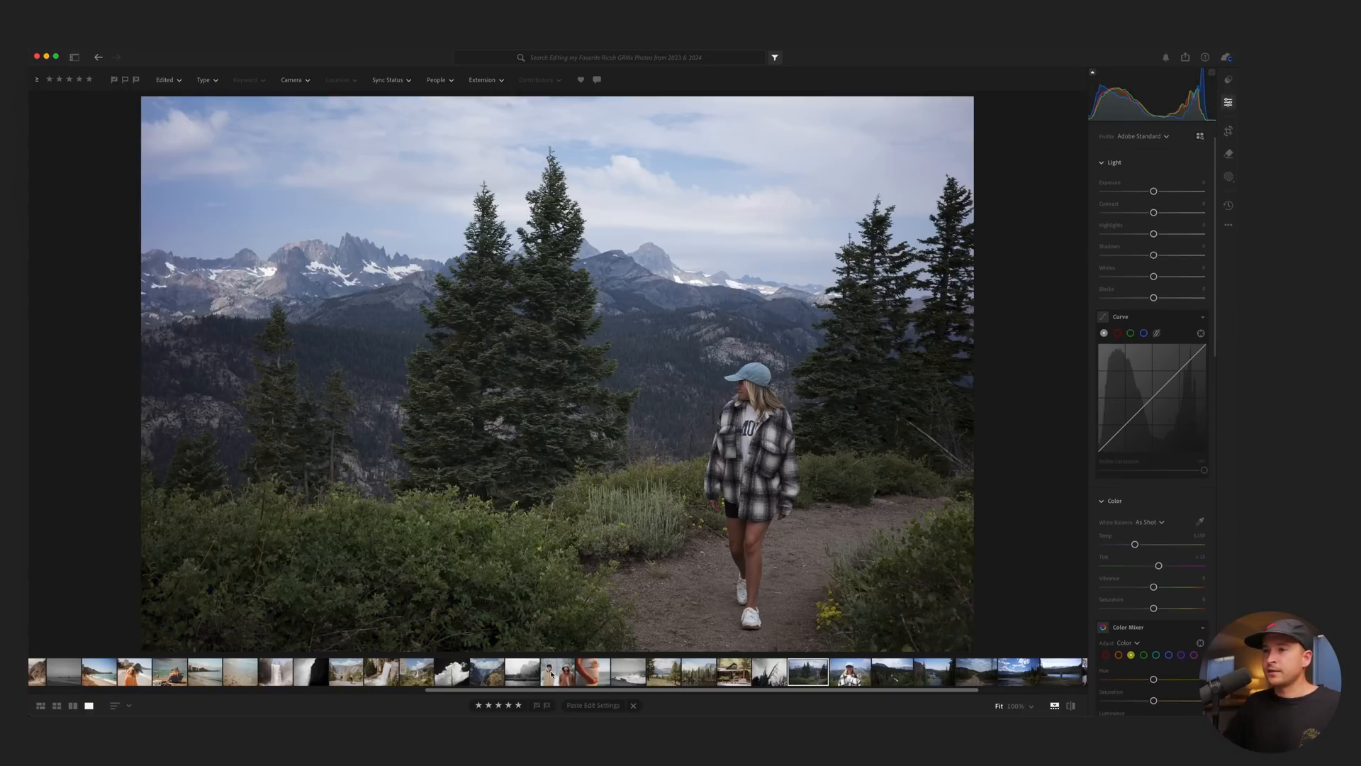
Apply the lakeshore pines photo's edit settings to the photo of the woman on the mountain trail, and shift its crop fully right.
{"action": "left_click", "coordinate": [500, 672]}
{"action": "key", "text": "super+c"}
{"action": "left_click", "coordinate": [680, 677]}
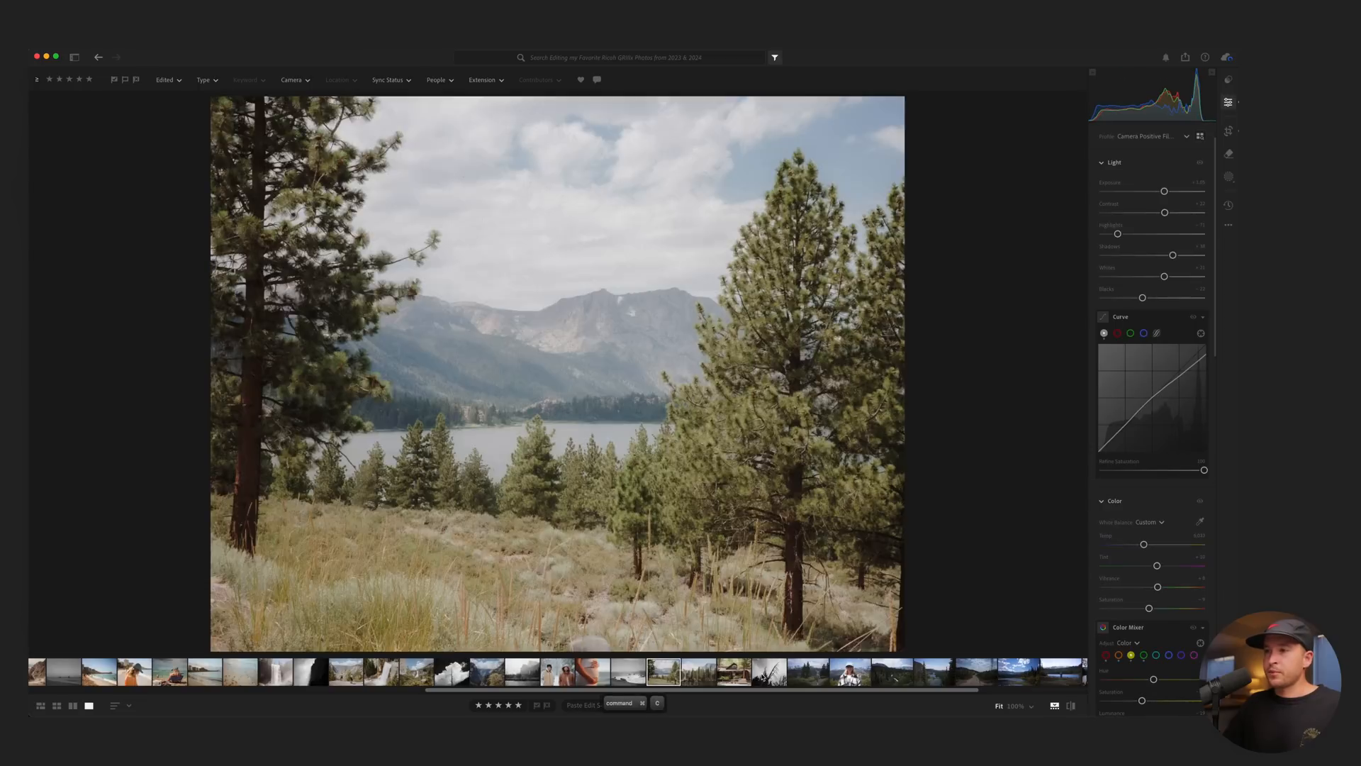
{"action": "key", "text": "super+v"}
{"action": "left_click", "coordinate": [809, 672]}
{"action": "key", "text": "super+v"}
{"action": "key", "text": "c"}
{"action": "left_click_drag", "start_coordinate": [720, 375], "coordinate": [631, 375]}
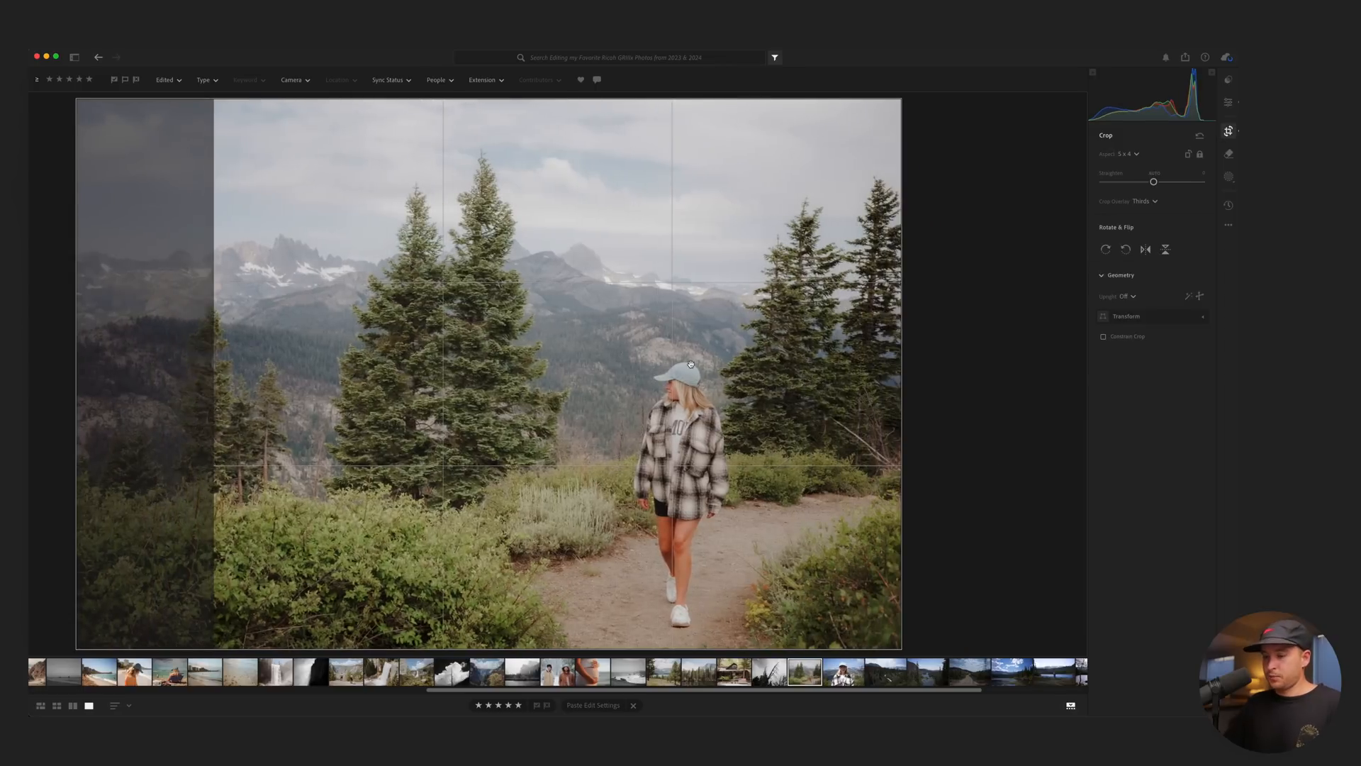
{"action": "key", "text": "Return"}
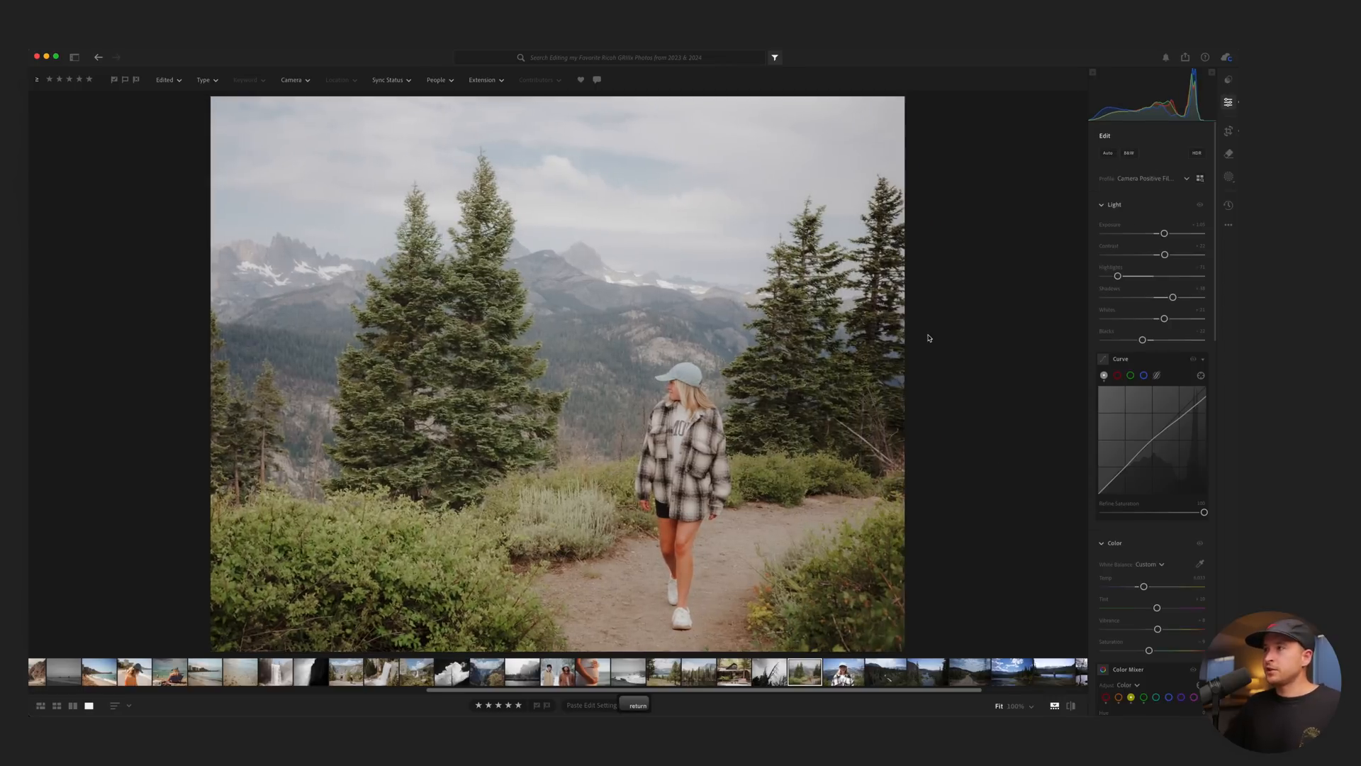
Fine-tune the trail photo's exposure, lower its shadows, and pull down the midtones of its curve.
{"action": "left_click_drag", "start_coordinate": [1162, 233], "coordinate": [1165, 233]}
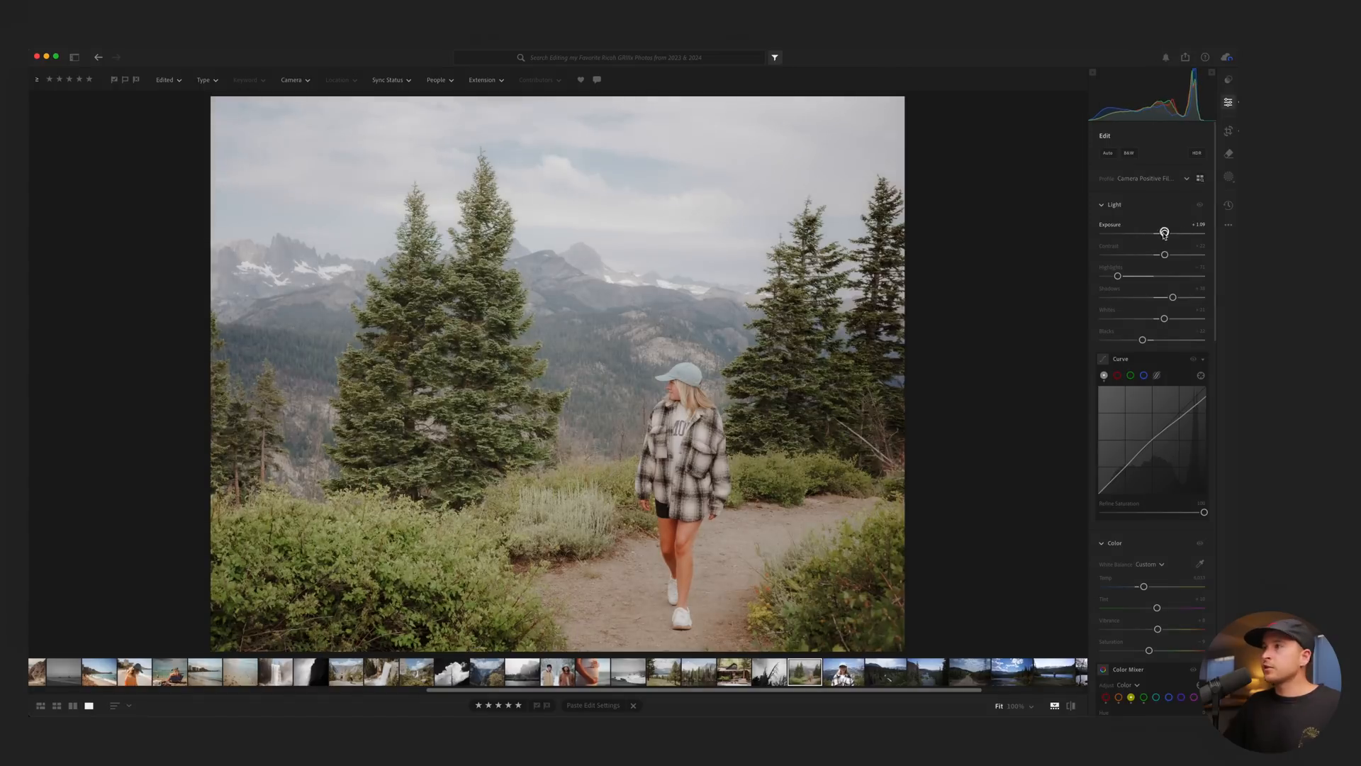
{"action": "left_click_drag", "start_coordinate": [1173, 298], "coordinate": [1167, 298]}
{"action": "left_click_drag", "start_coordinate": [1152, 440], "coordinate": [1155, 440]}
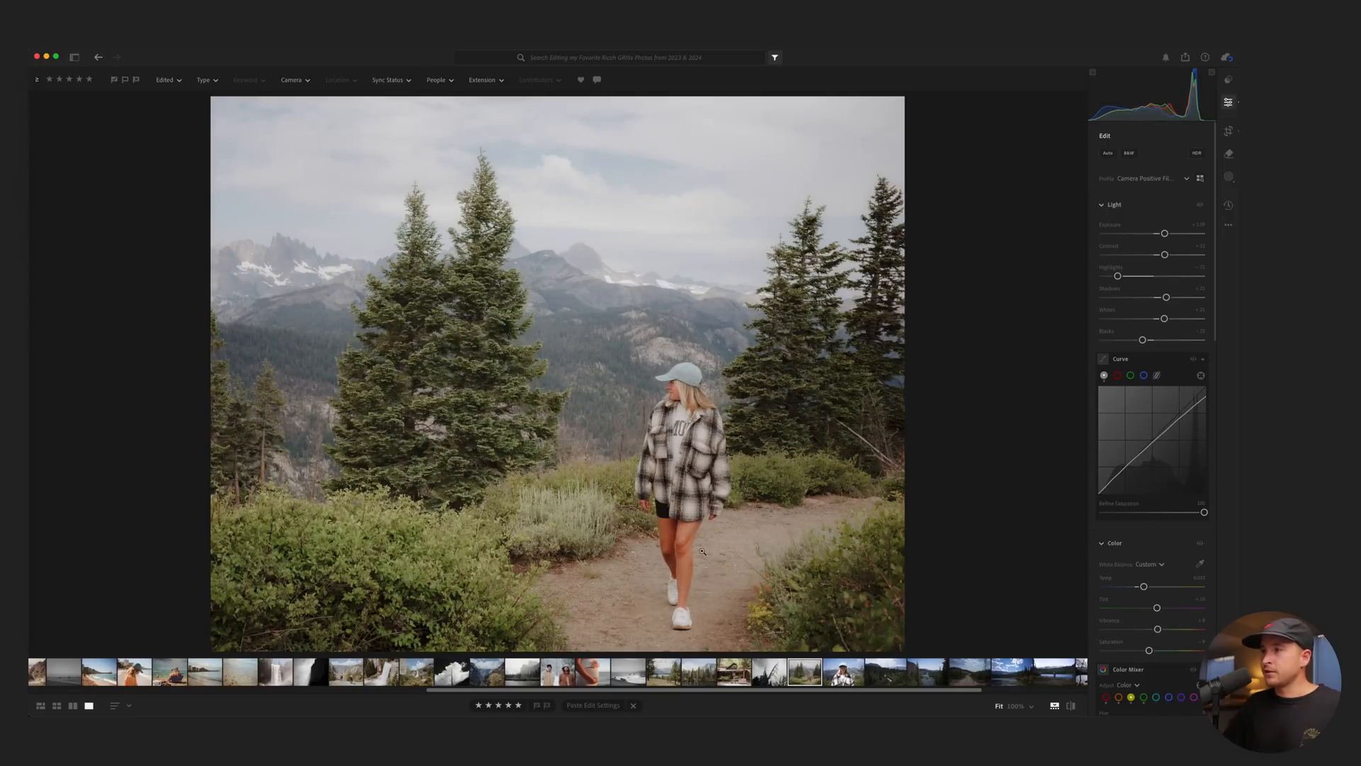
{"action": "left_click_drag", "start_coordinate": [1155, 440], "coordinate": [1154, 443]}
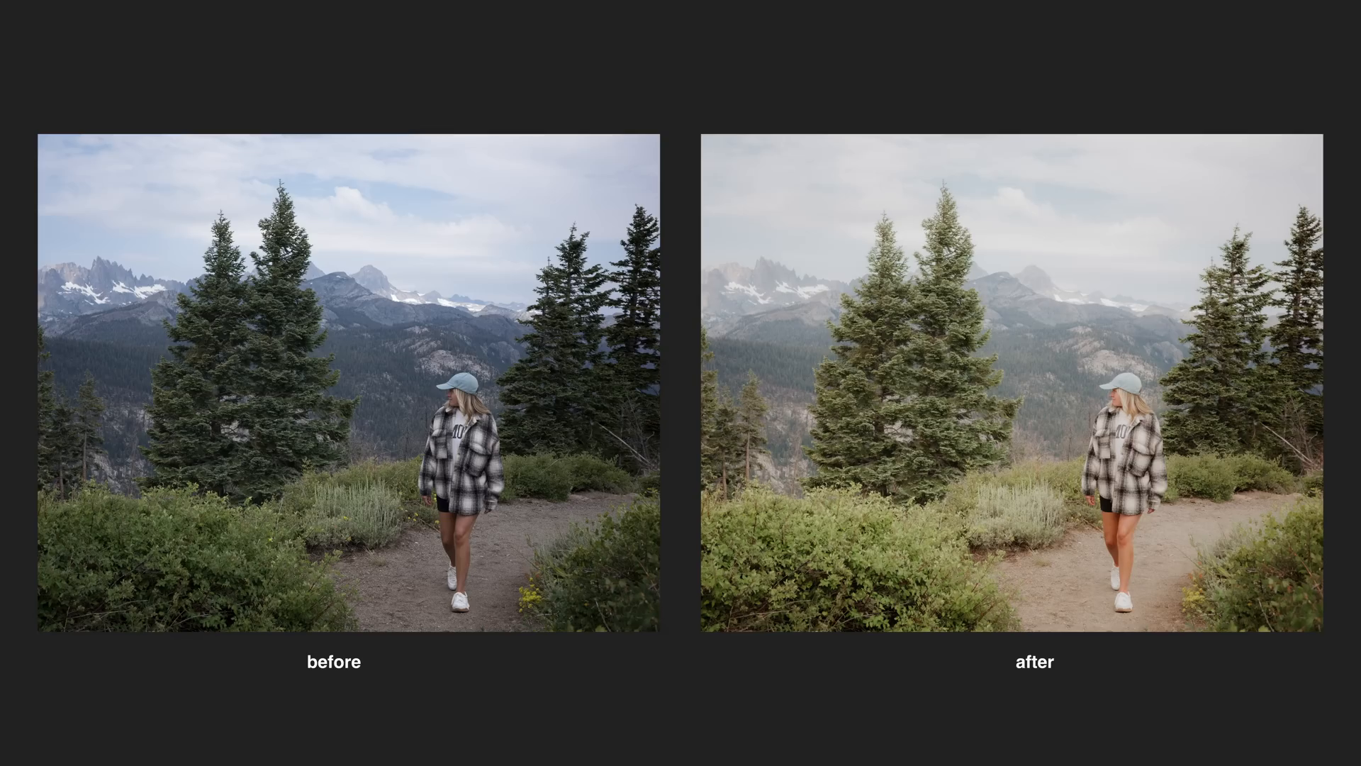
Paste the edit settings onto the close-up portrait of the woman in the cap, and shift its crop left to center her.
{"action": "key", "text": "super+v"}
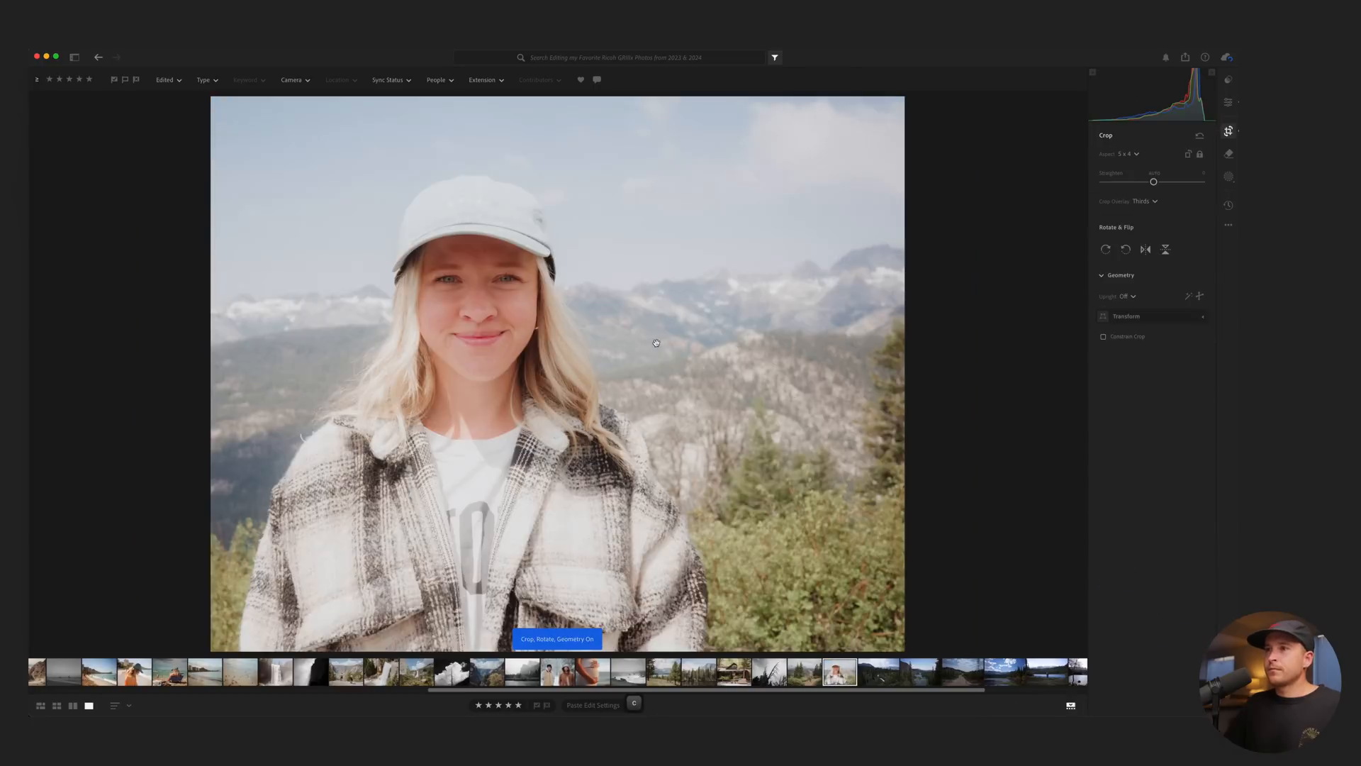
{"action": "left_click_drag", "start_coordinate": [657, 343], "coordinate": [733, 343]}
{"action": "key", "text": "Return"}
Lower the portrait's exposure, raise its contrast, and adjust the saturation and luminance of the reds in the color mixer.
{"action": "mouse_move", "coordinate": [1165, 233]}
{"action": "left_mouse_down"}
{"action": "mouse_move", "coordinate": [1153, 234]}
{"action": "mouse_move", "coordinate": [1169, 255]}
{"action": "left_mouse_up"}
{"action": "scroll", "coordinate": [1171, 510], "scroll_direction": "down", "scroll_amount": 5}
{"action": "left_click", "coordinate": [1106, 518]}
{"action": "left_click_drag", "start_coordinate": [1162, 565], "coordinate": [1150, 584]}
{"action": "left_click", "coordinate": [1193, 631]}
{"action": "left_click", "coordinate": [1193, 631]}
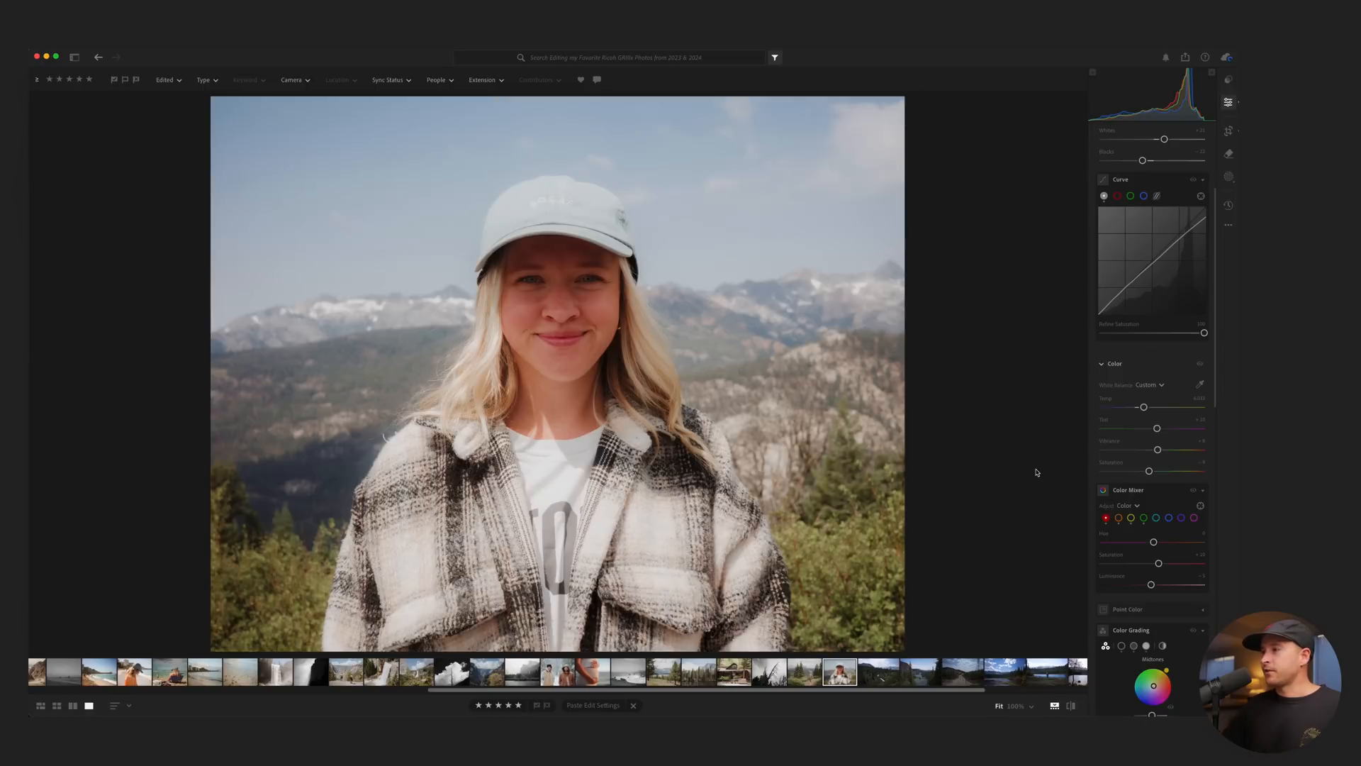
{"action": "left_click", "coordinate": [1193, 631]}
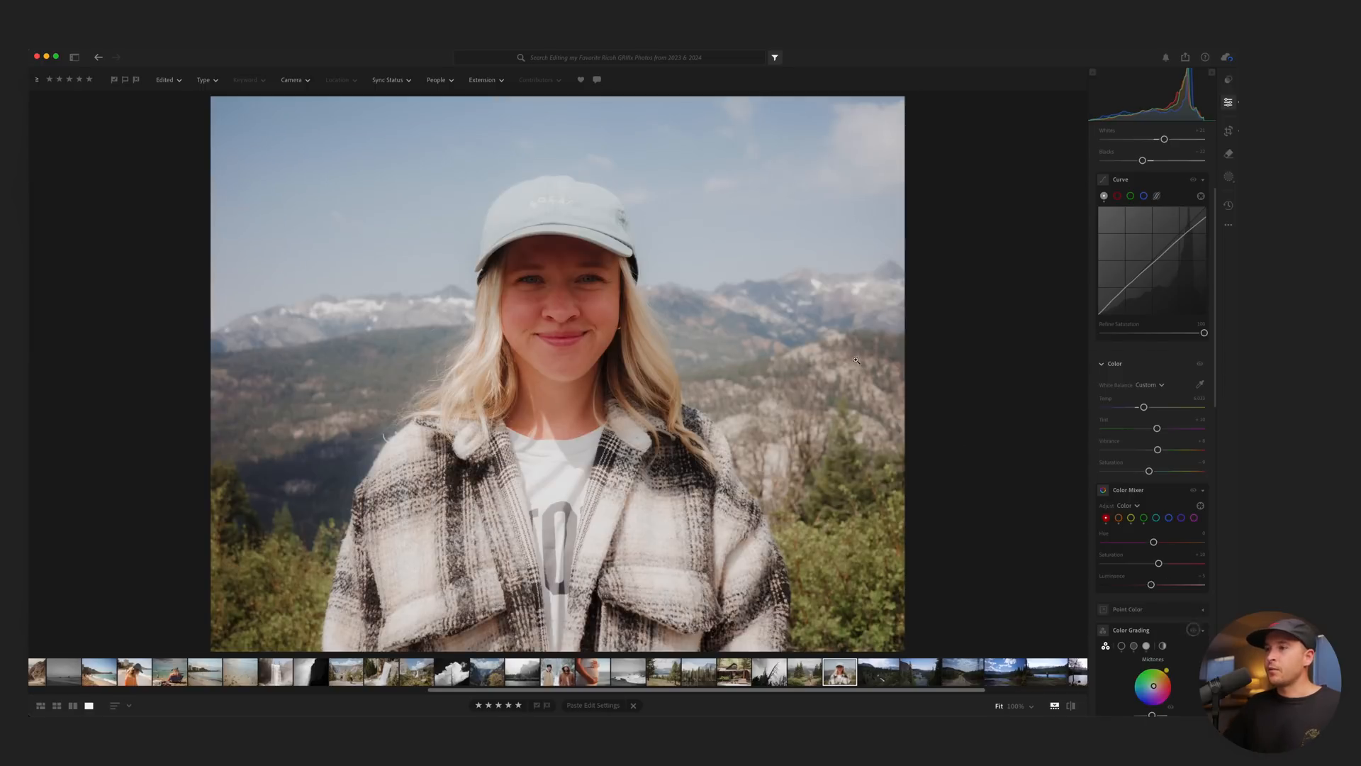
{"action": "key", "text": "backslash"}
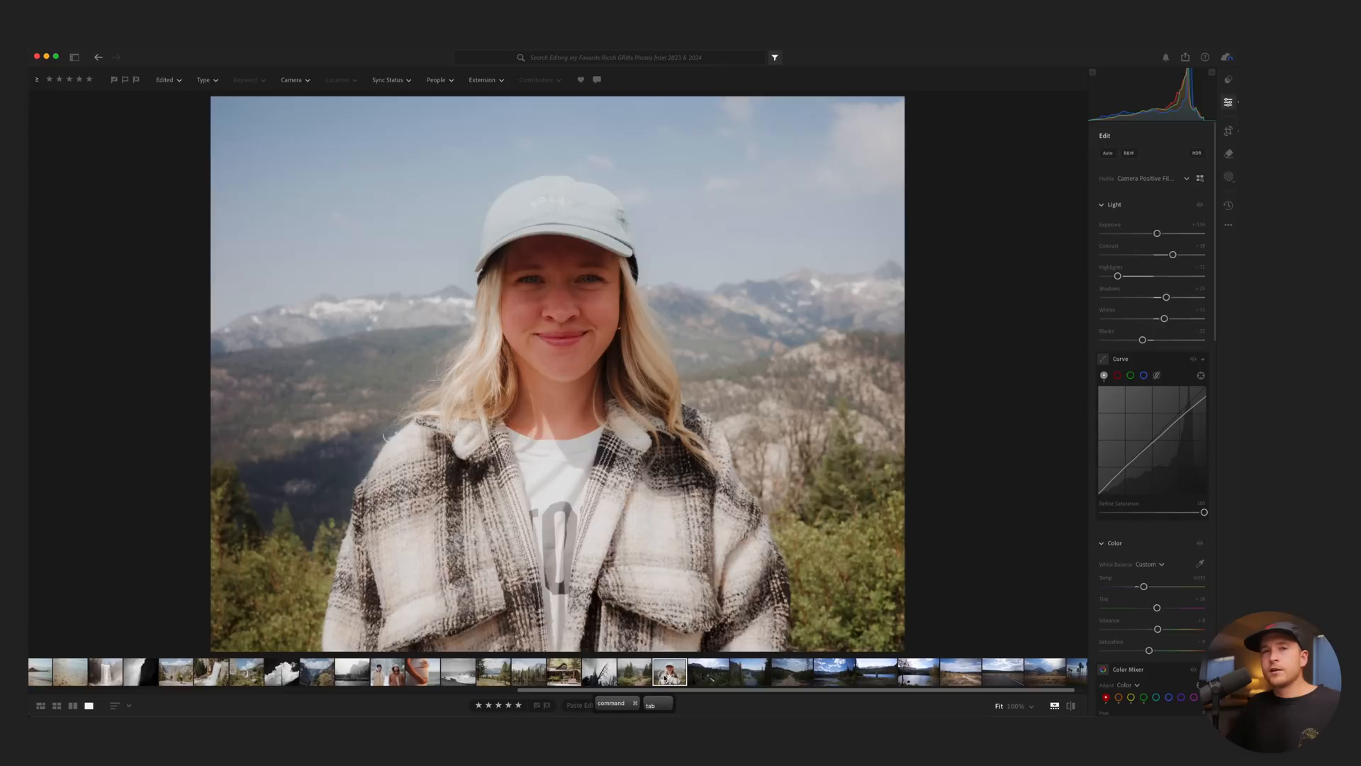
Copy the portrait's edit settings onto the forest creek photo, keep the pasted crop, and raise the exposure.
{"action": "key", "text": "super+c"}
{"action": "left_click", "coordinate": [709, 671]}
{"action": "key", "text": "super+v"}
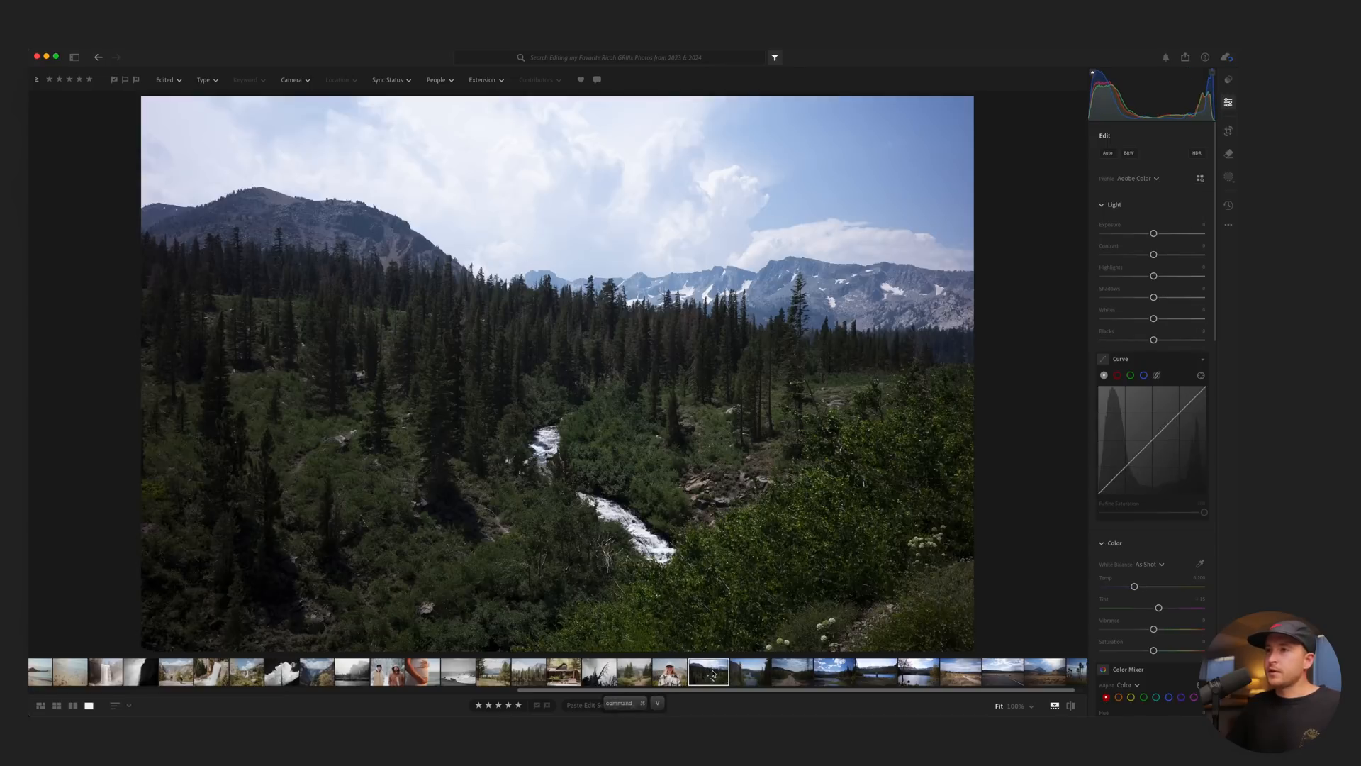
{"action": "key", "text": "c"}
{"action": "key", "text": "e"}
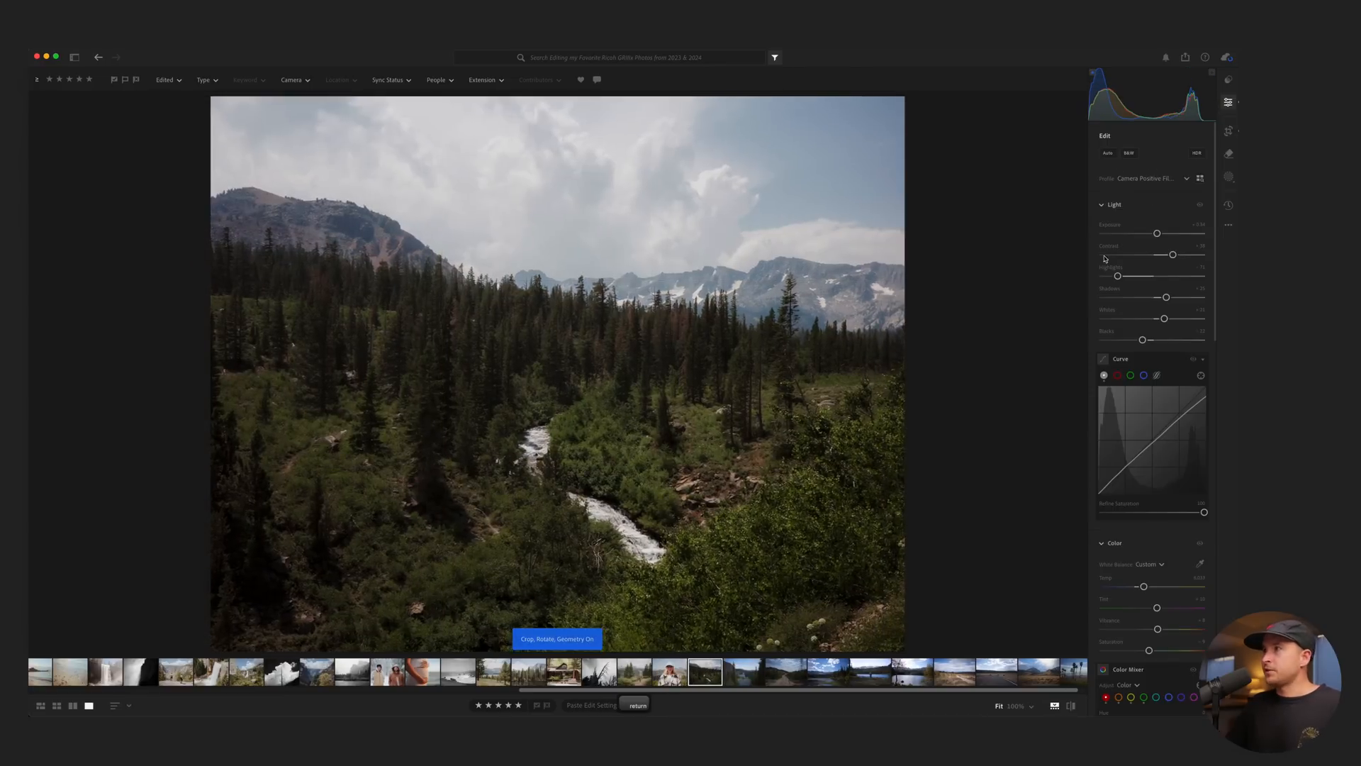
{"action": "left_click_drag", "start_coordinate": [1158, 233], "coordinate": [1169, 234]}
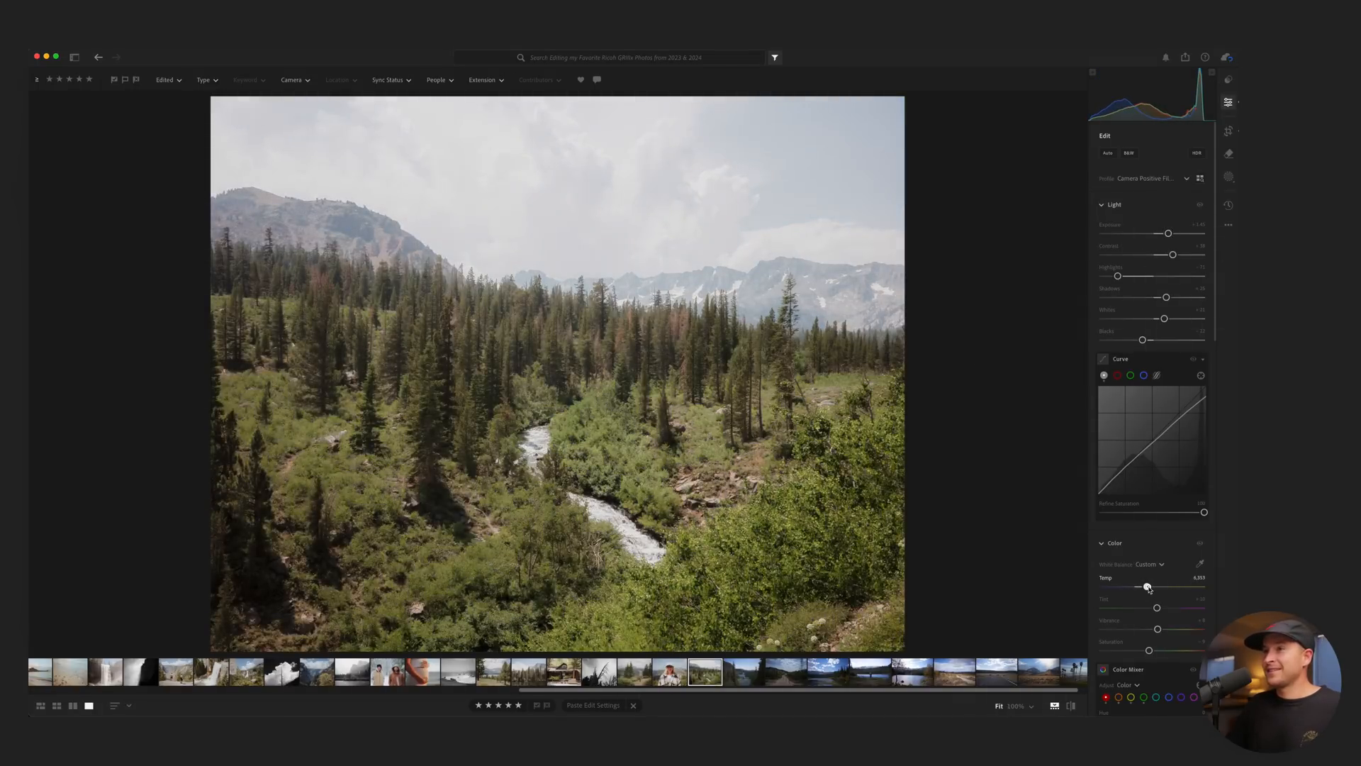
Adjust the creek photo's greens by shifting their hue toward yellow, fine-tuning saturation and resetting luminance to 0, and preview the color grading on and off.
{"action": "scroll", "coordinate": [1148, 578], "scroll_direction": "down", "scroll_amount": 5}
{"action": "left_click", "coordinate": [1143, 541]}
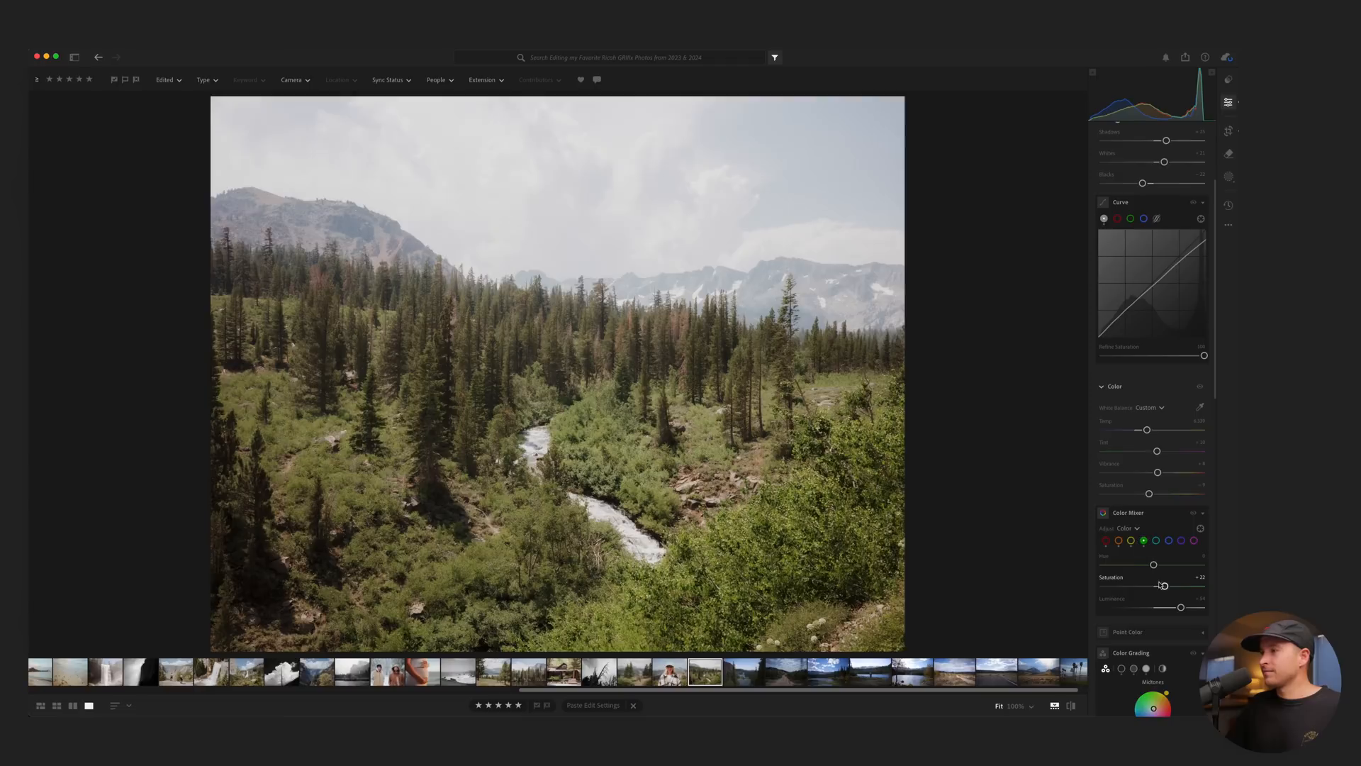
{"action": "left_click_drag", "start_coordinate": [1157, 607], "coordinate": [1153, 608]}
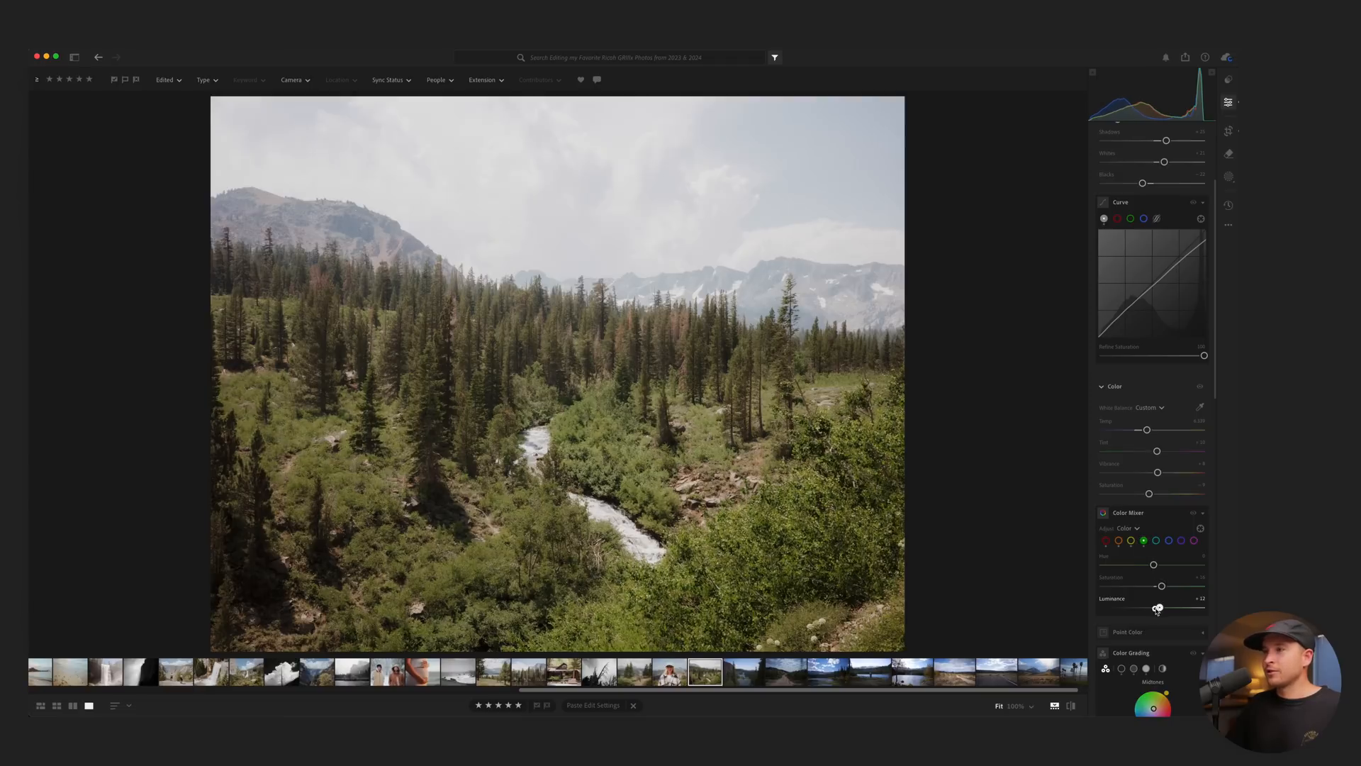
{"action": "left_click", "coordinate": [1130, 540]}
{"action": "left_click", "coordinate": [1143, 541]}
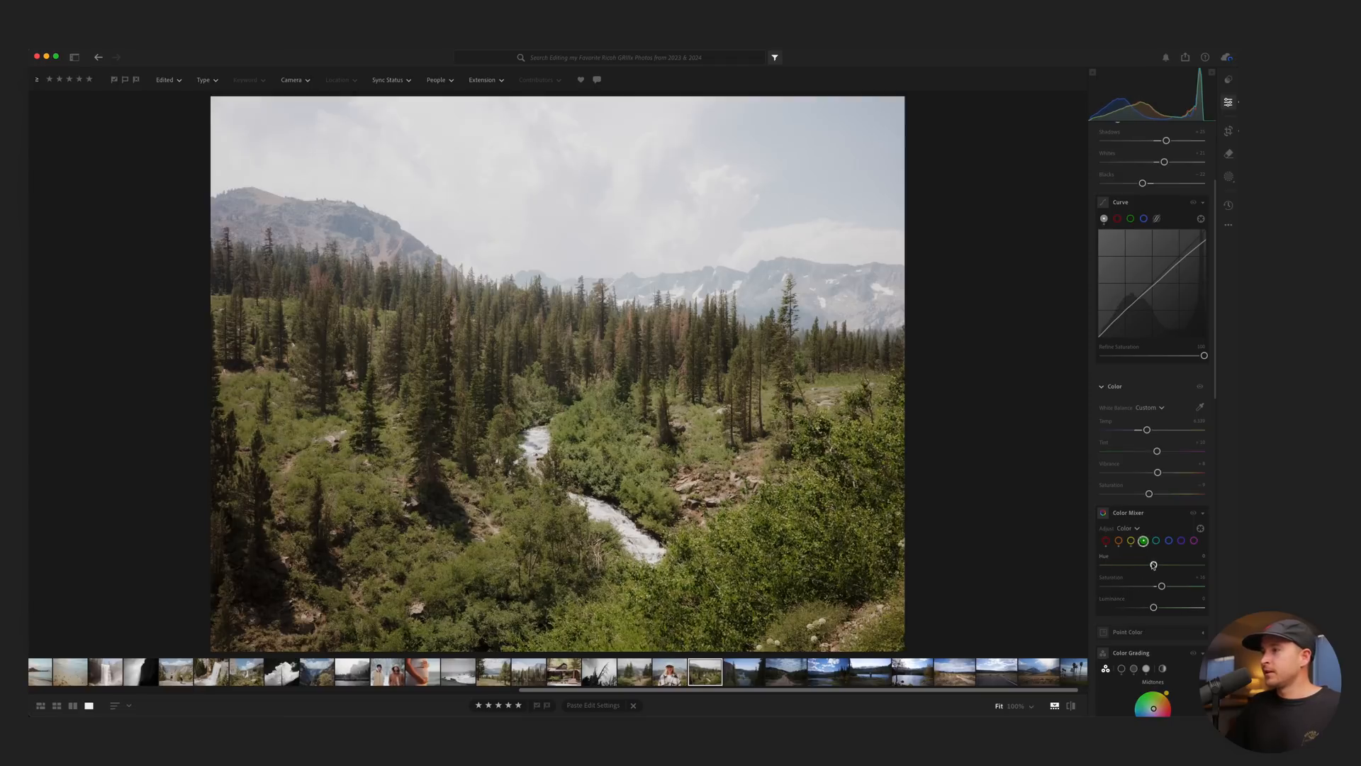
{"action": "left_click_drag", "start_coordinate": [1153, 565], "coordinate": [1142, 569]}
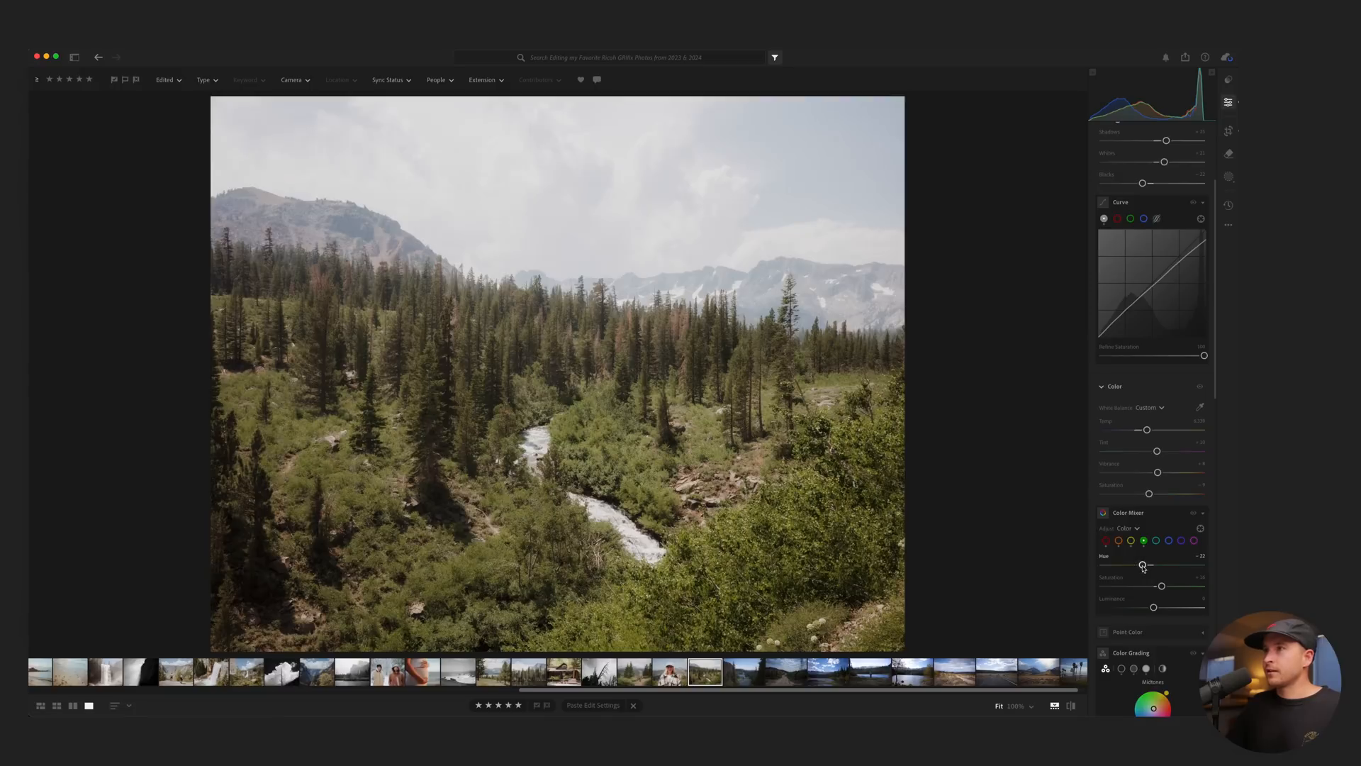
{"action": "scroll", "coordinate": [1147, 534], "scroll_direction": "down", "scroll_amount": 5}
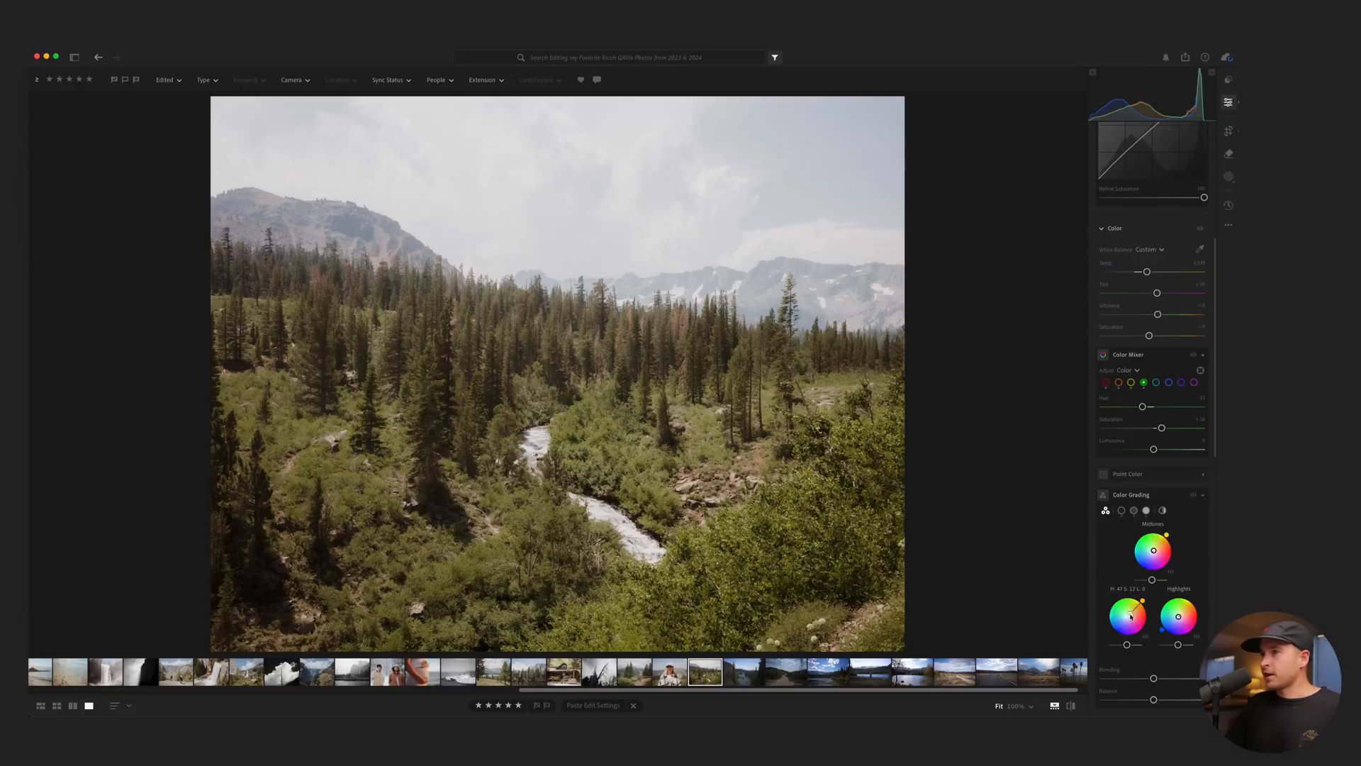
{"action": "mouse_move", "coordinate": [1156, 551]}
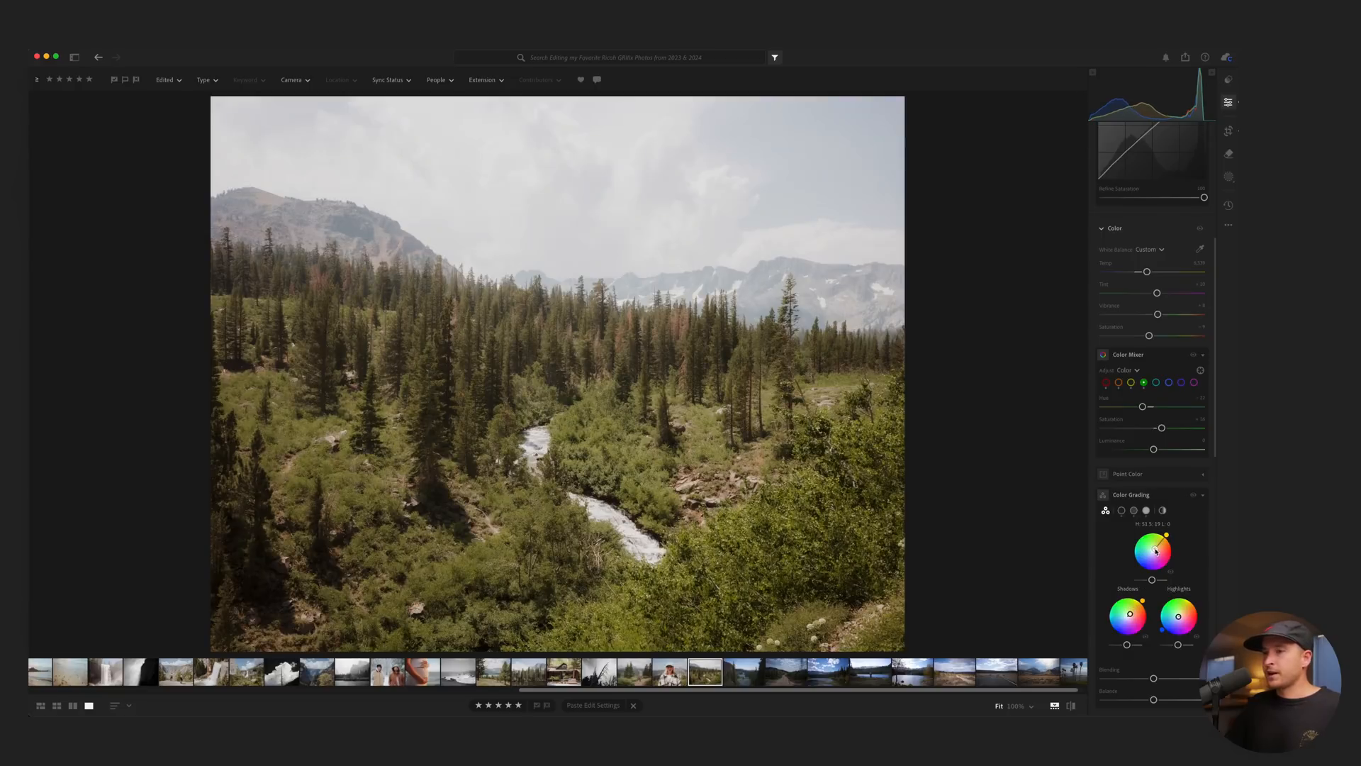
{"action": "left_click", "coordinate": [1193, 494]}
{"action": "left_click", "coordinate": [1193, 495]}
{"action": "left_click", "coordinate": [1193, 494]}
{"action": "left_click", "coordinate": [1193, 494]}
Cool the creek photo's white balance temperature slightly with an exact value, and compare the result with the original.
{"action": "scroll", "coordinate": [1194, 397], "scroll_direction": "up", "scroll_amount": 3}
{"action": "left_click", "coordinate": [1199, 378]}
{"action": "type", "text": "000"}
{"action": "key", "text": "Return"}
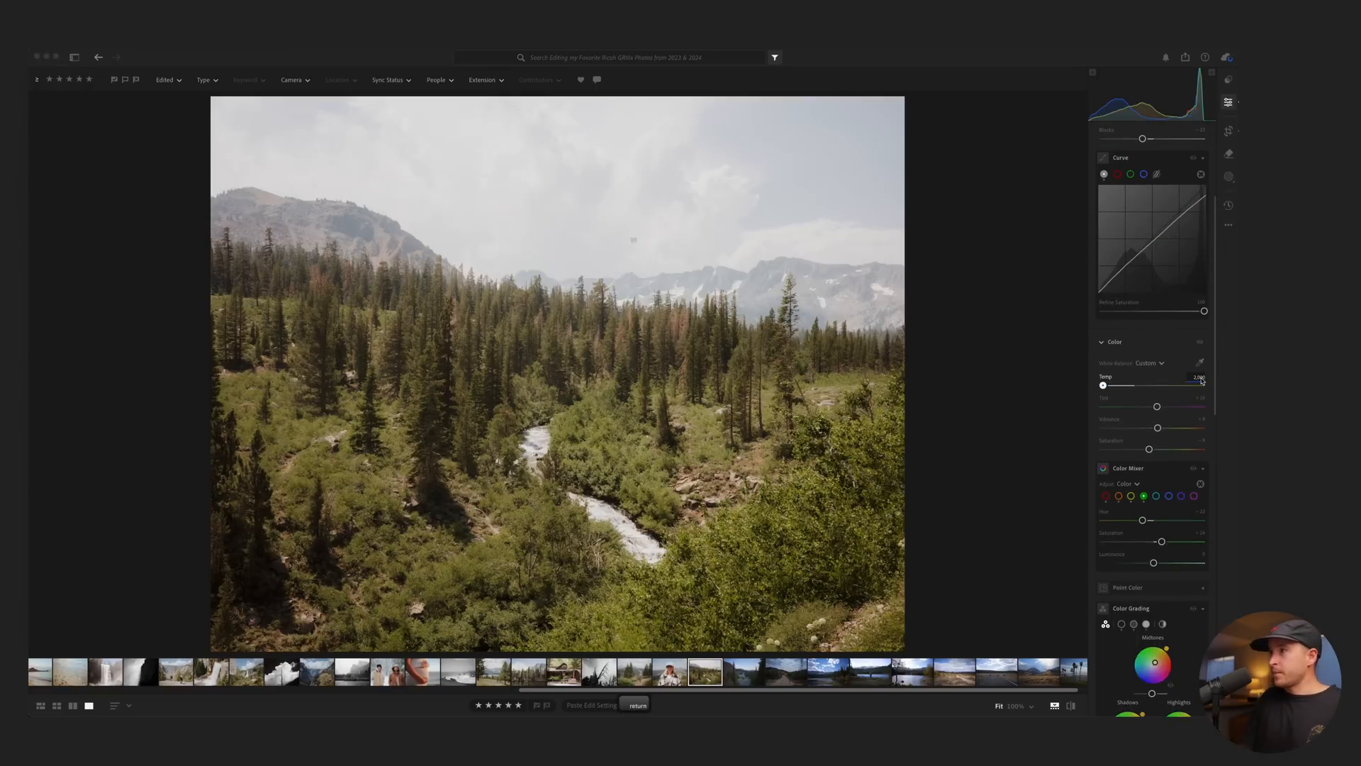
{"action": "key", "text": "Return"}
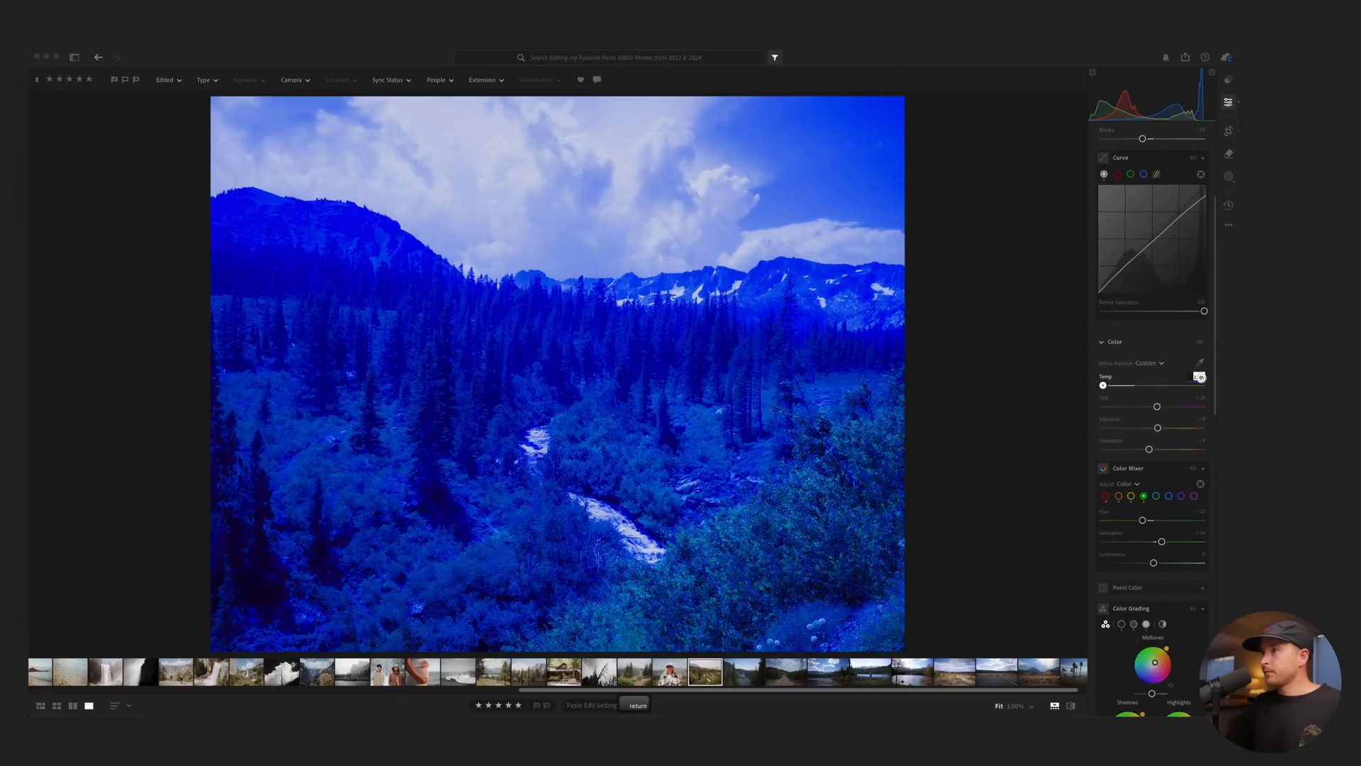
{"action": "type", "text": "0"}
{"action": "key", "text": "Return"}
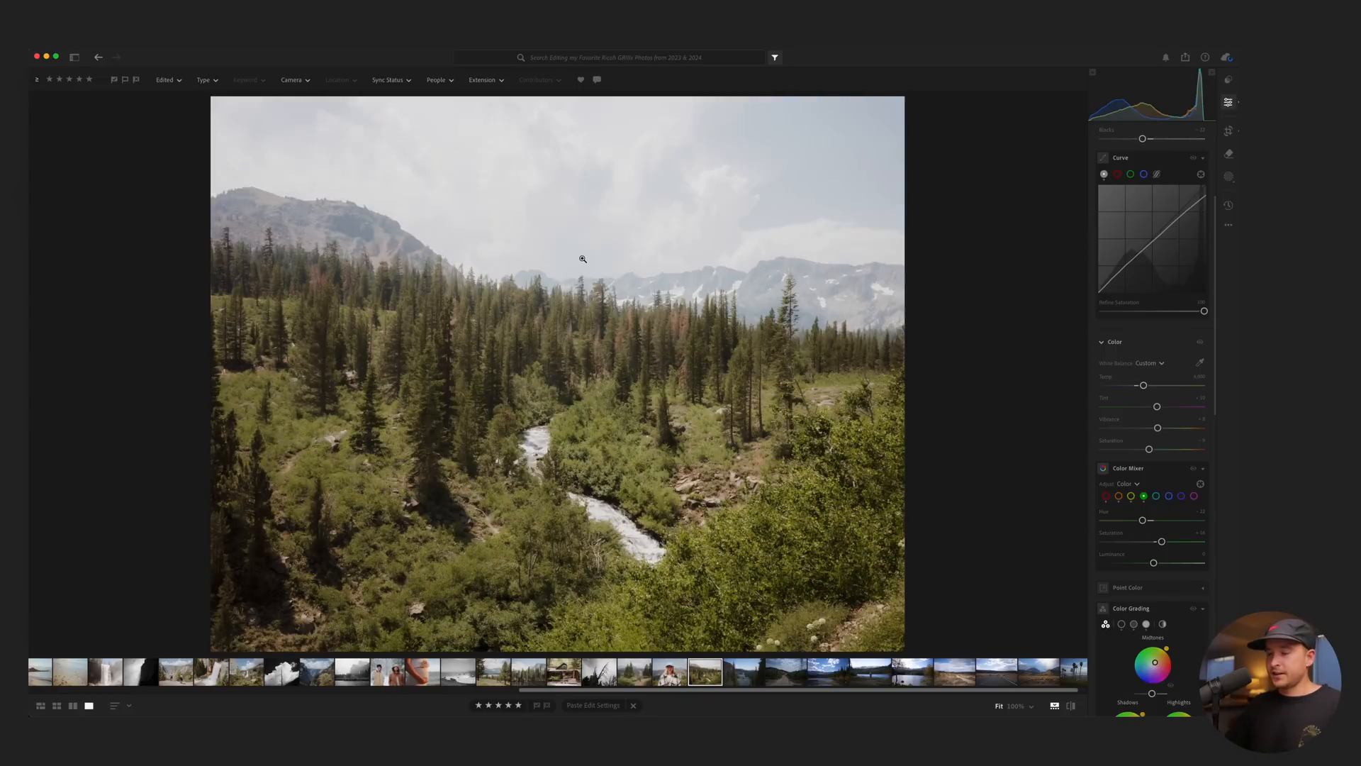
{"action": "key", "text": "backslash"}
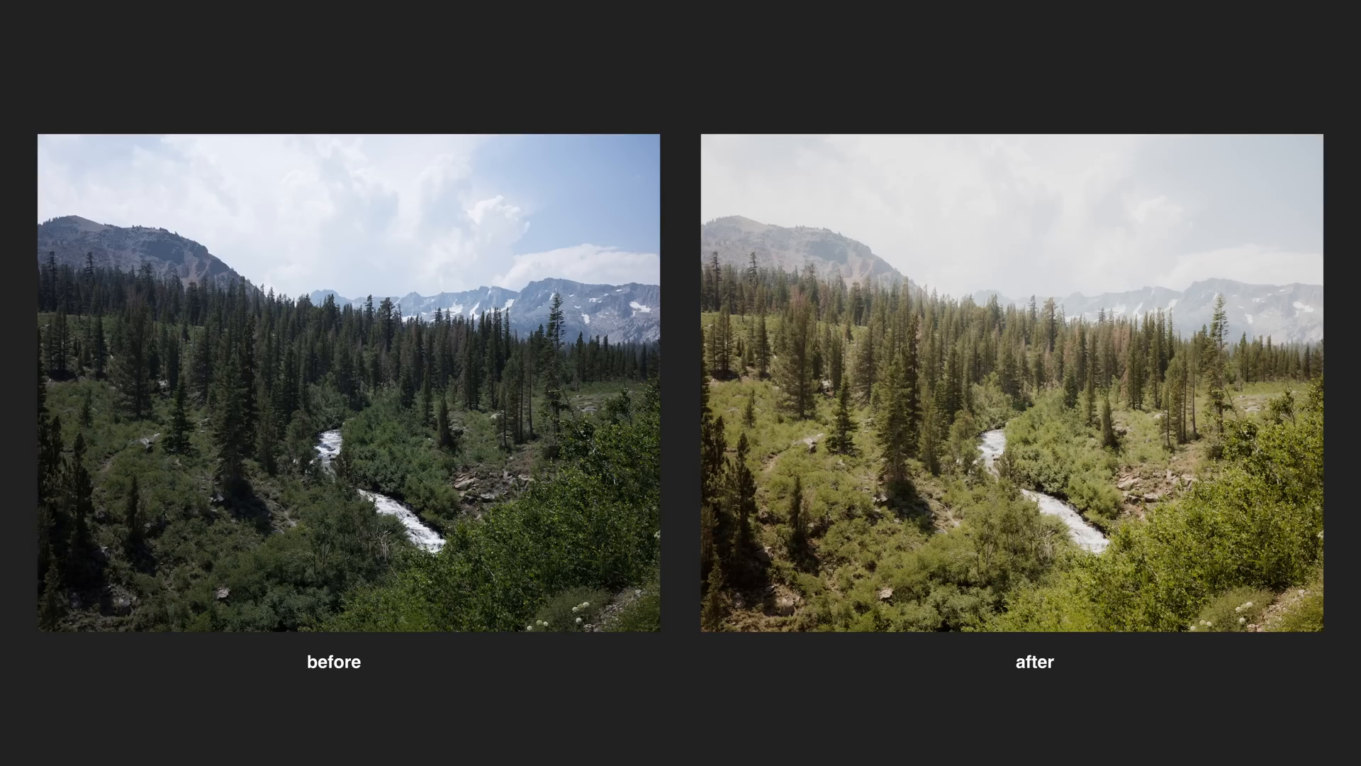
Copy the creek photo's edit settings onto the photo of lakes in a forested valley, check its crop, and compare it with neighboring edits.
{"action": "key", "text": "super+c"}
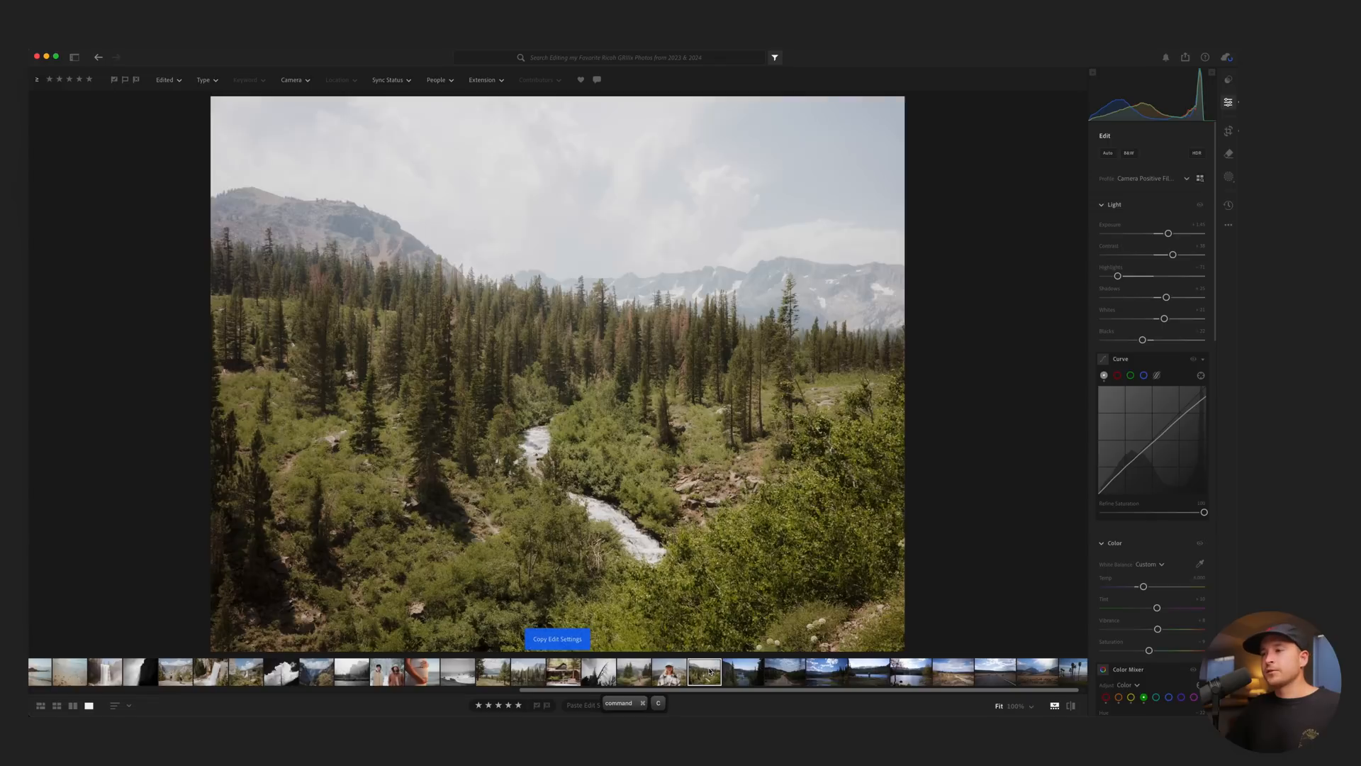
{"action": "left_click", "coordinate": [728, 670]}
{"action": "key", "text": "super+v"}
{"action": "key", "text": "c"}
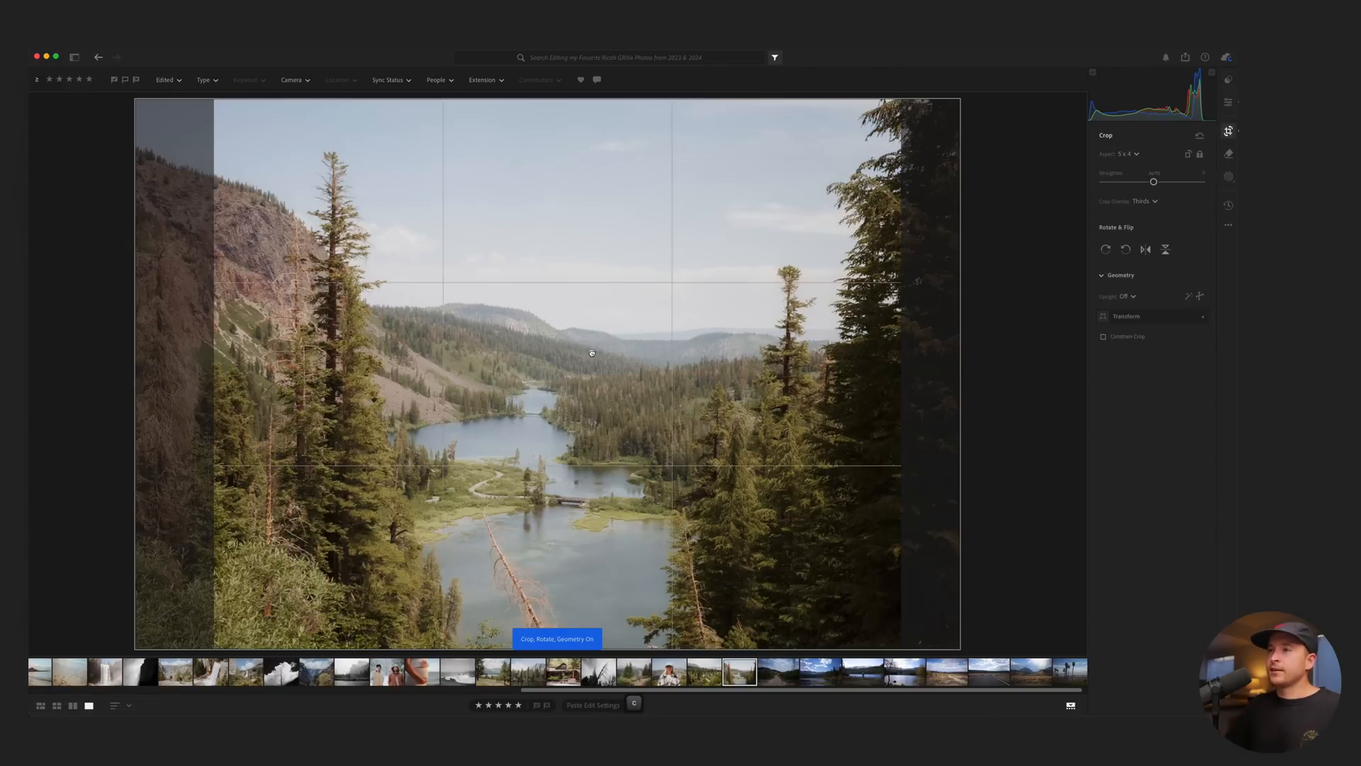
{"action": "key", "text": "Return"}
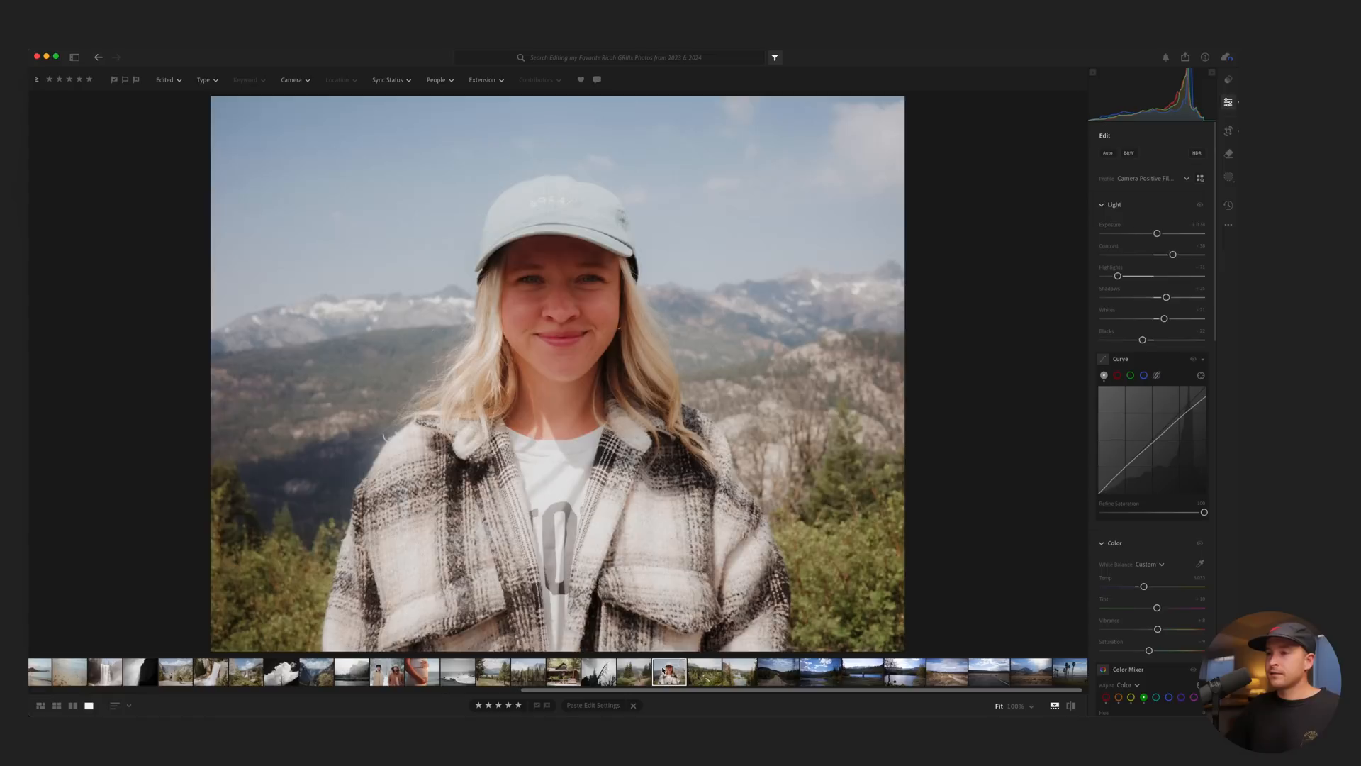
{"action": "key", "text": "Right"}
{"action": "key", "text": "Right"}
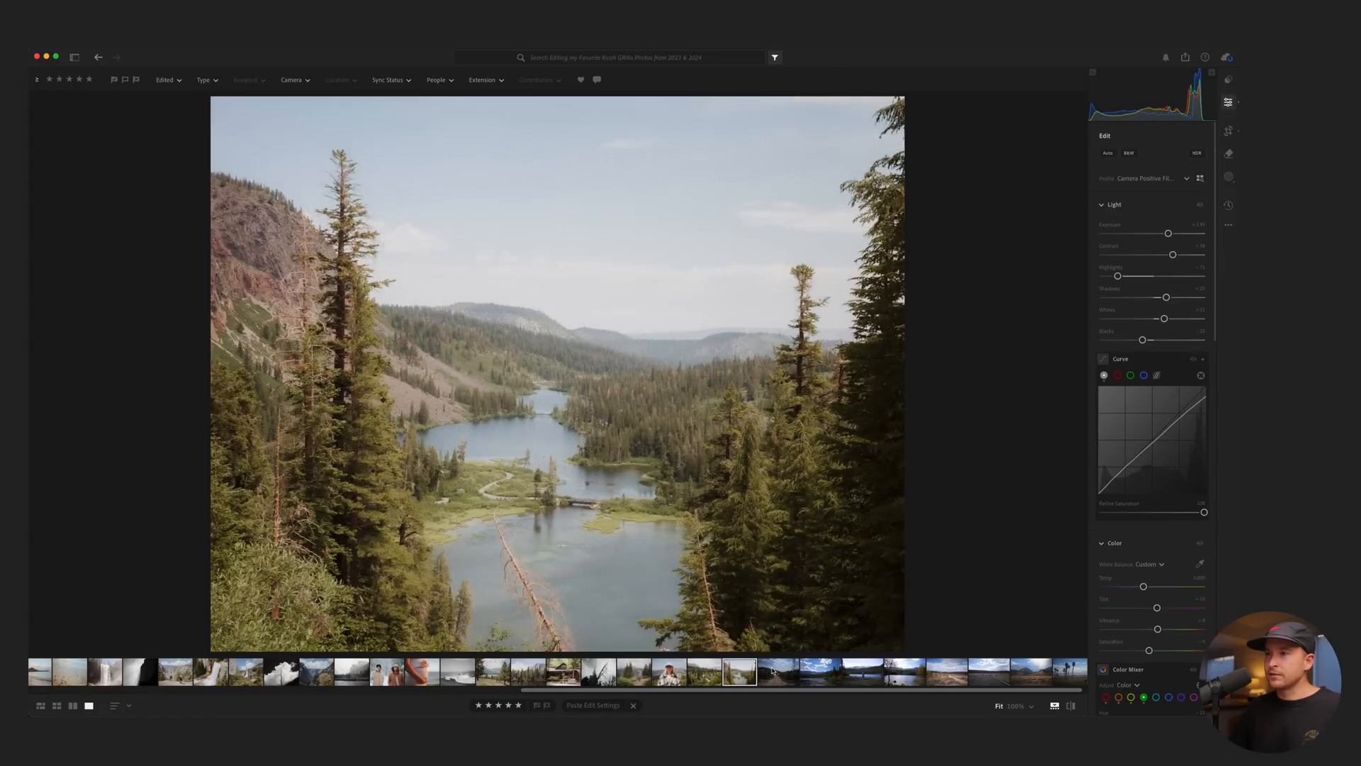
Apply the same edit settings to the photo of the dirt road through cornfields, and shift its crop left.
{"action": "key", "text": "super+v"}
{"action": "left_click", "coordinate": [773, 670]}
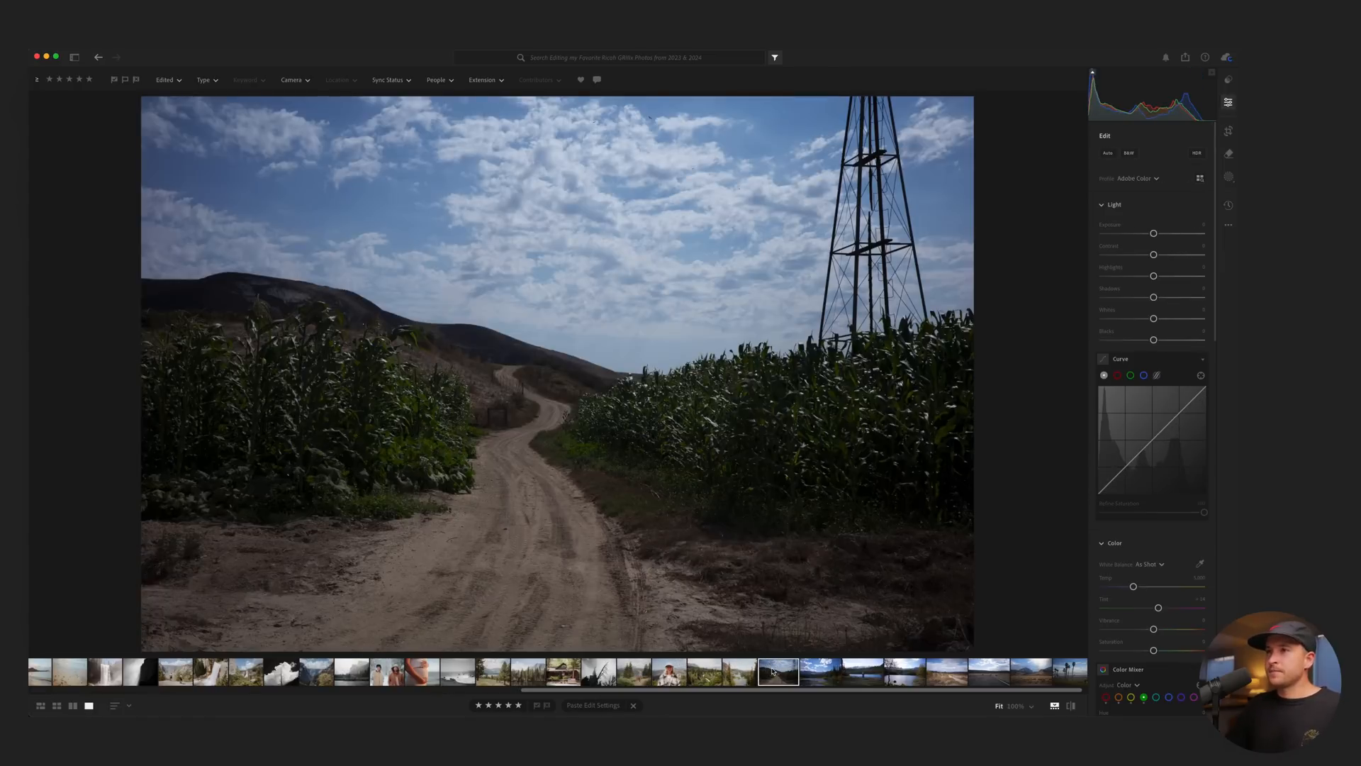
{"action": "key", "text": "super+v"}
{"action": "key", "text": "c"}
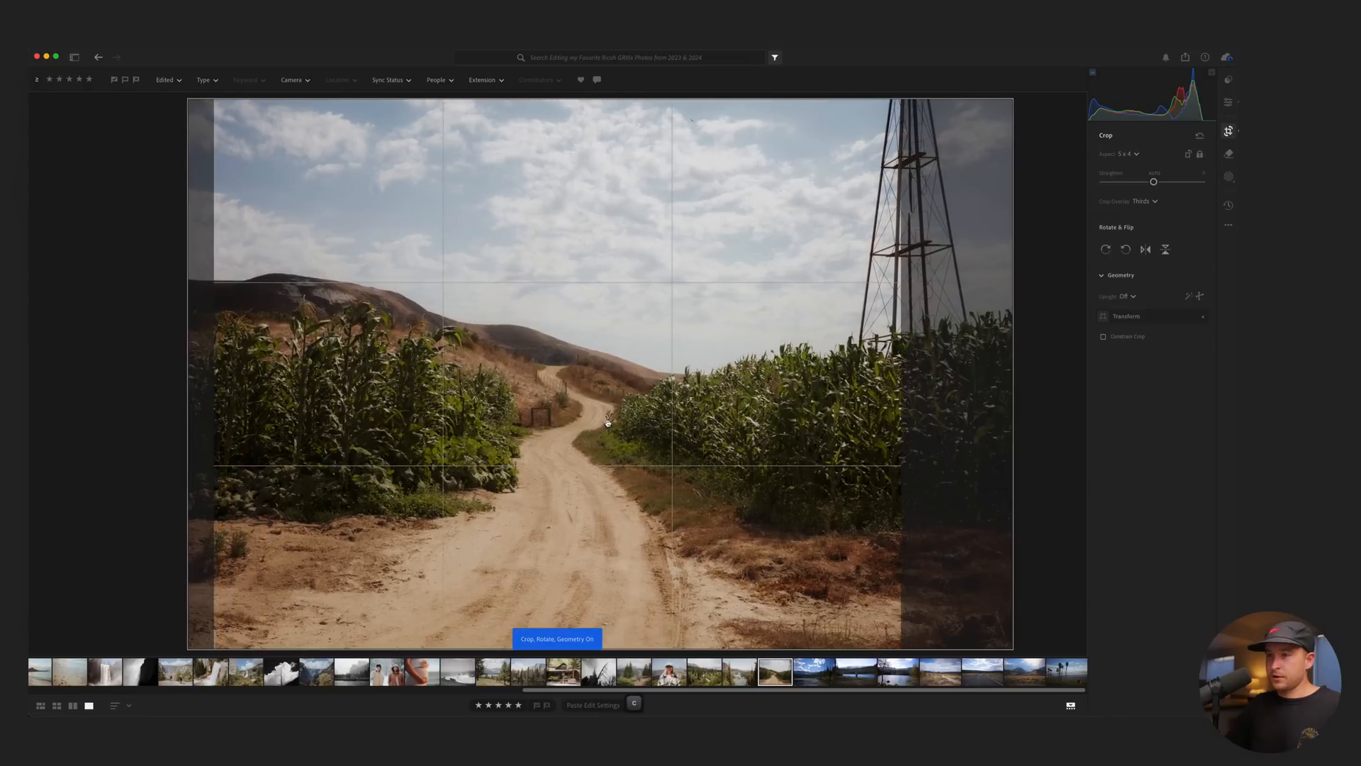
{"action": "key", "text": "Return"}
Raise the dirt road photo's exposure, lower its contrast, and fine-tune the tone curve, shadows, whites and blacks.
{"action": "left_click_drag", "start_coordinate": [1168, 233], "coordinate": [1142, 256]}
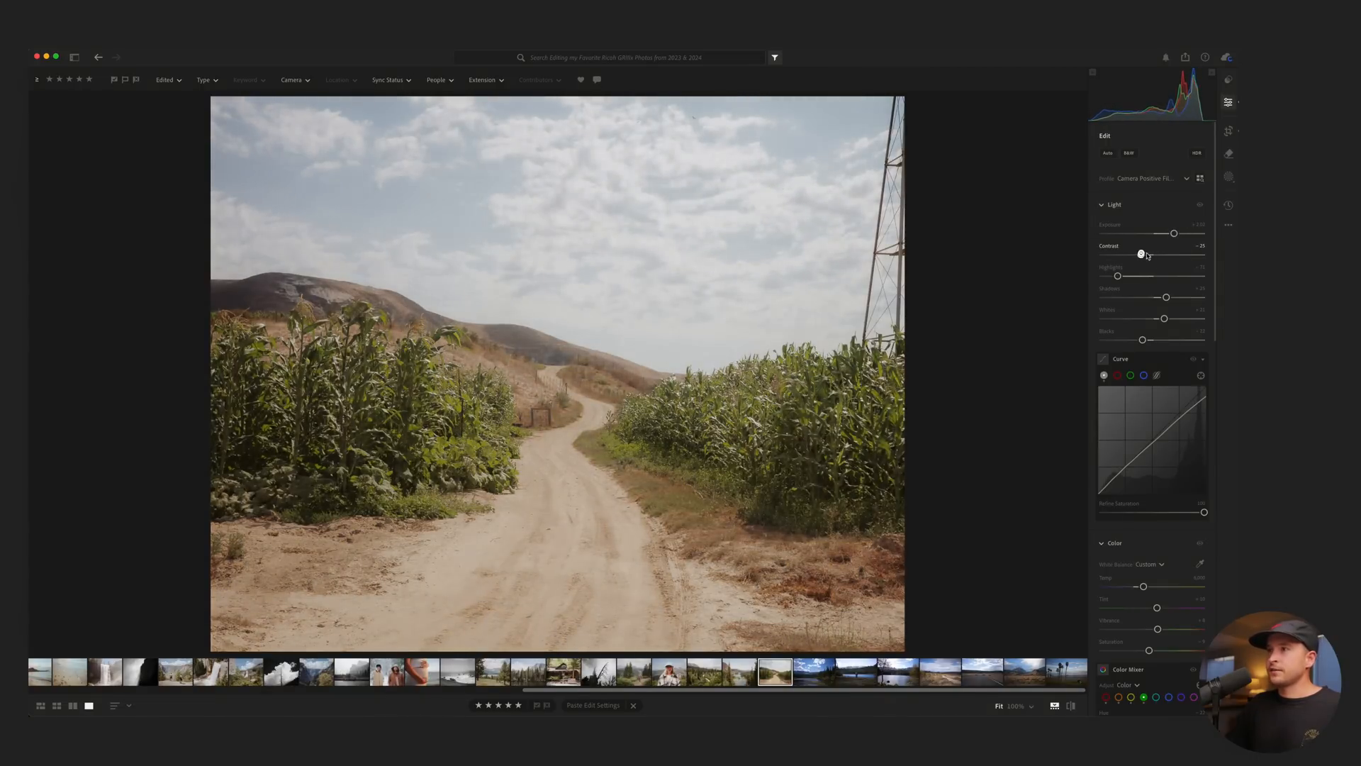
{"action": "left_click_drag", "start_coordinate": [1123, 468], "coordinate": [1183, 411]}
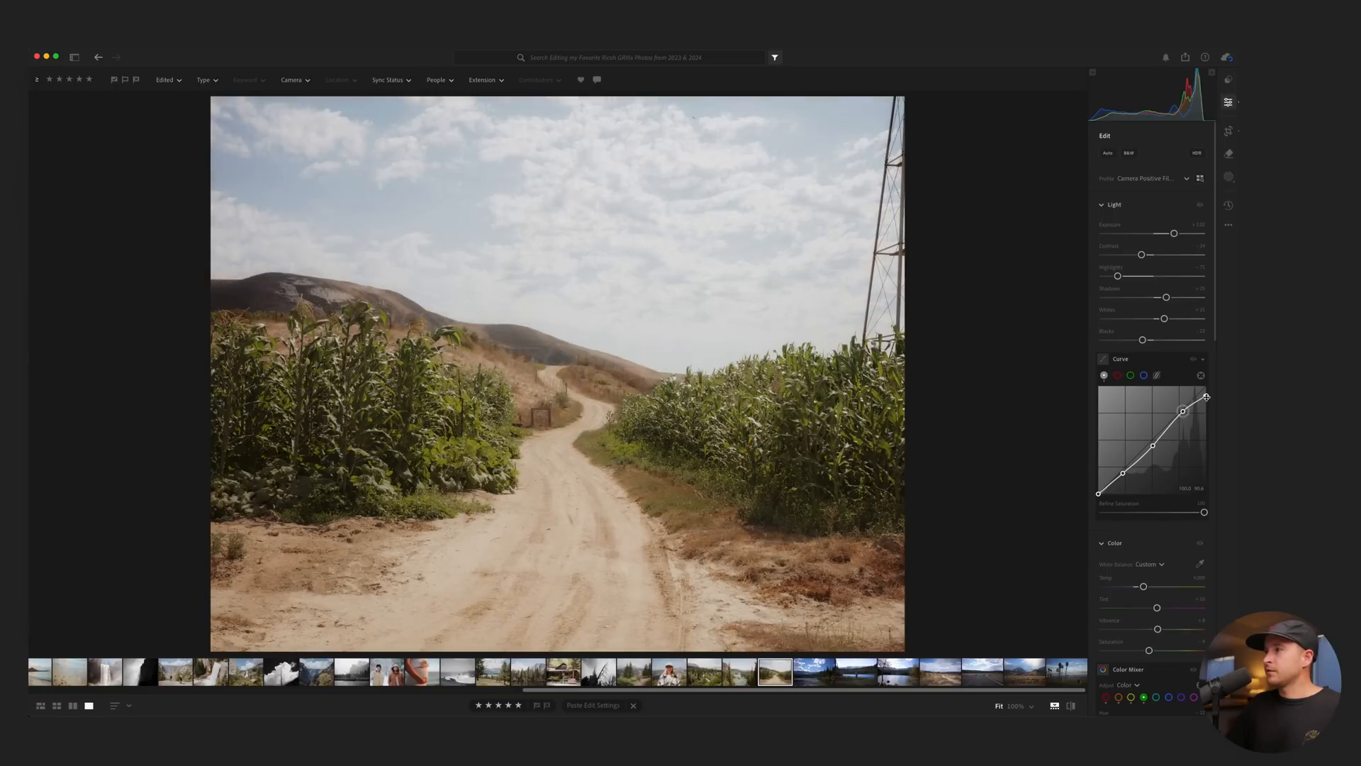
{"action": "left_click_drag", "start_coordinate": [1182, 412], "coordinate": [1182, 418]}
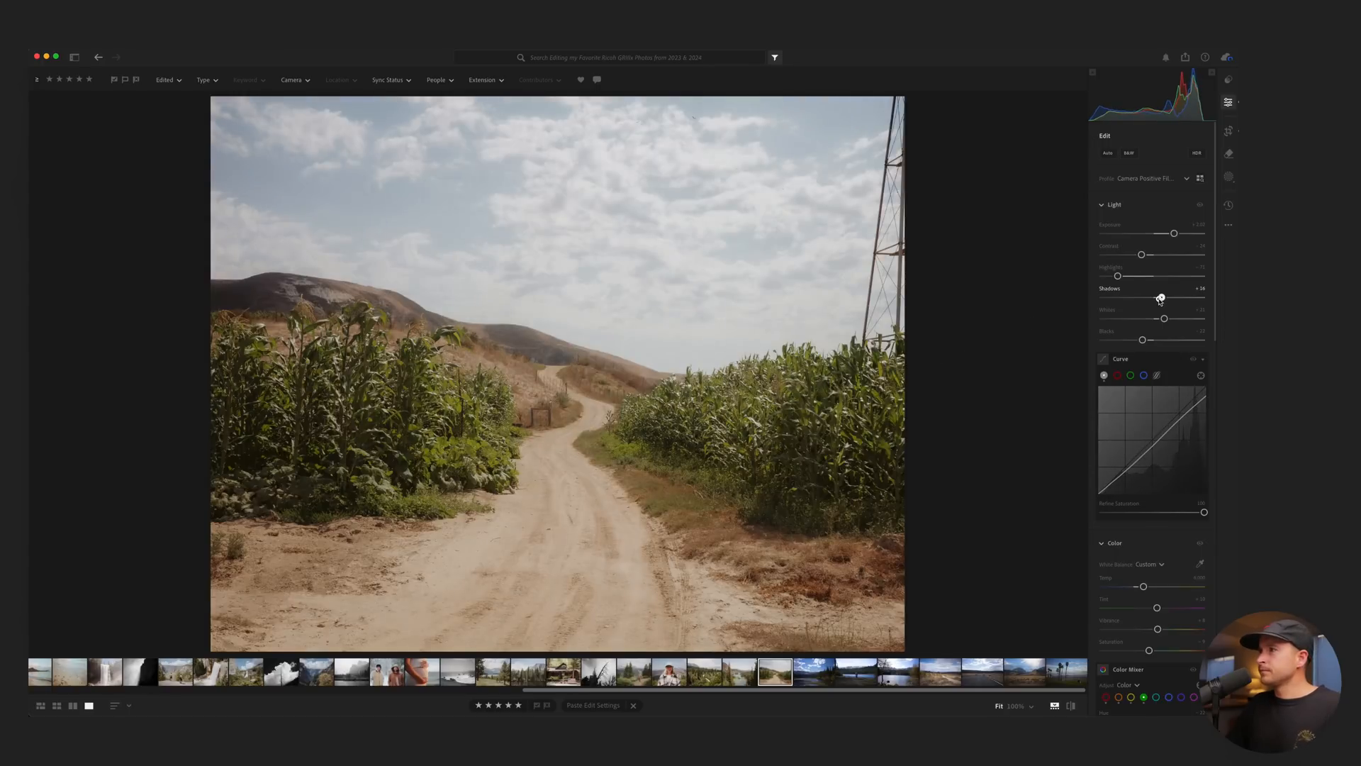
{"action": "left_click_drag", "start_coordinate": [1164, 318], "coordinate": [1135, 342]}
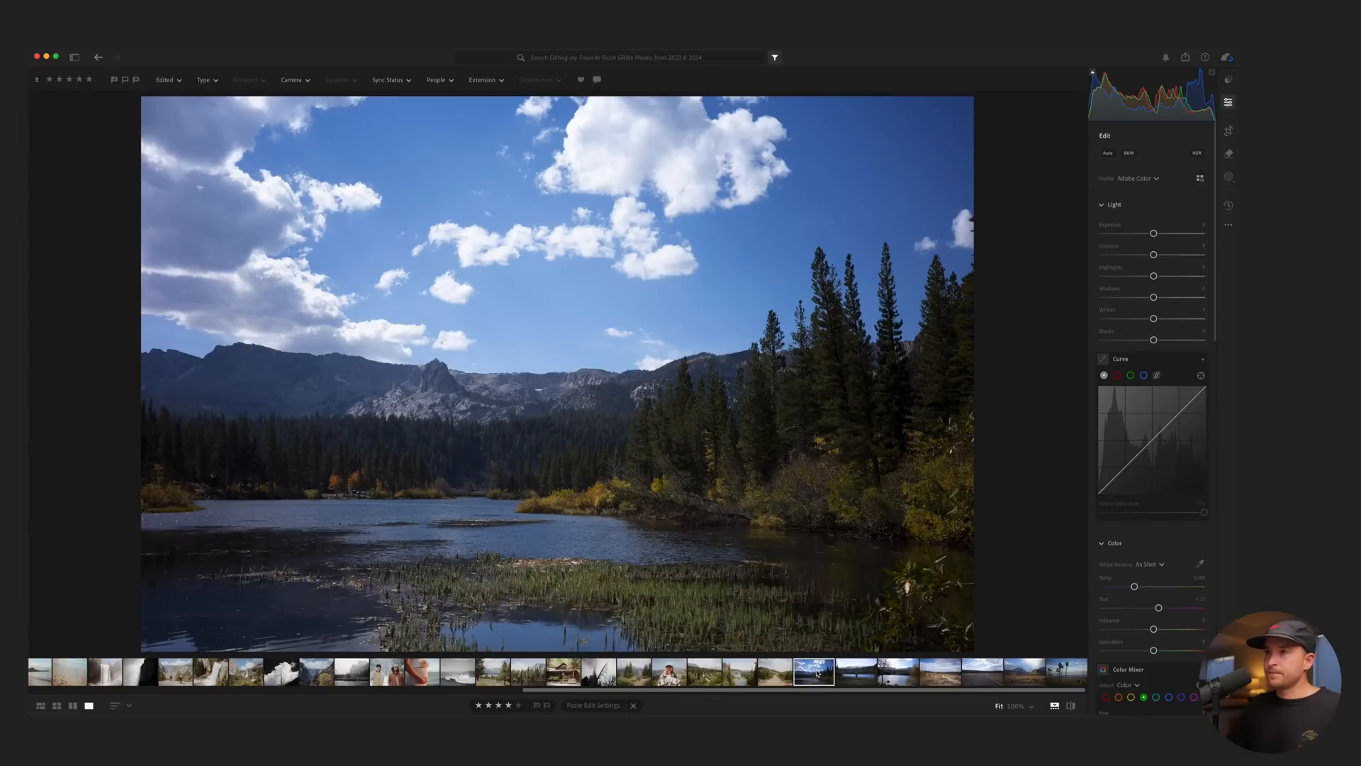
Apply the copied edit settings to the mountain lake photo with the reeds, compare it with the dirt road photo, and shift its crop left.
{"action": "key", "text": "super+v"}
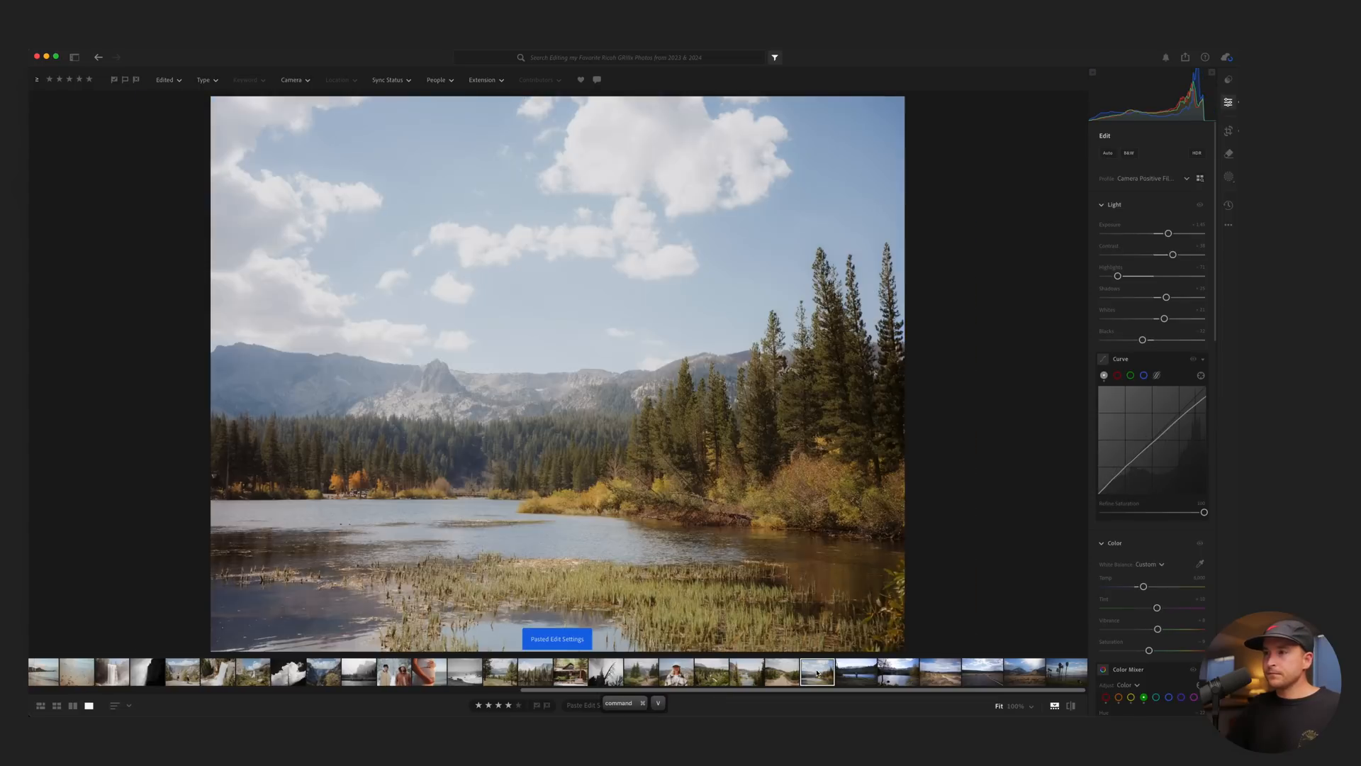
{"action": "left_click", "coordinate": [793, 676]}
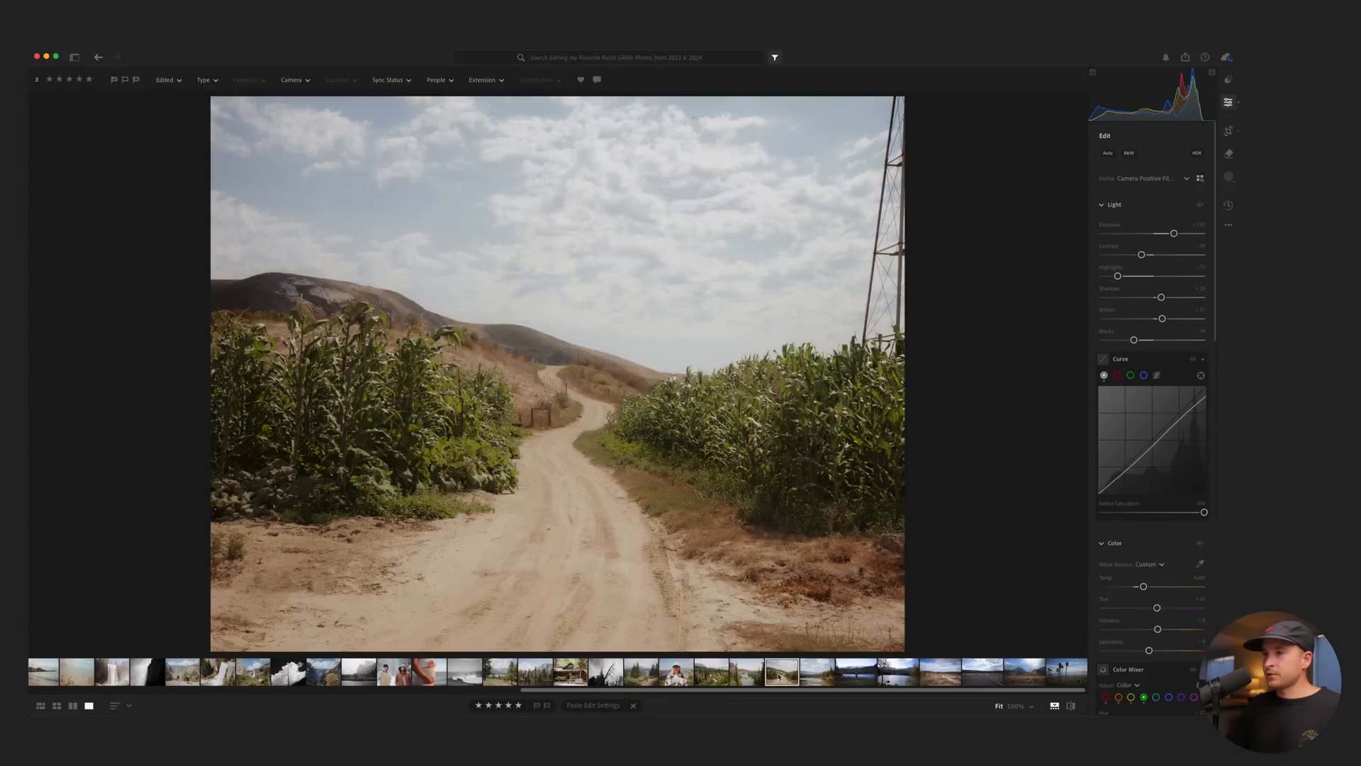
{"action": "left_click", "coordinate": [816, 674]}
{"action": "key", "text": "c"}
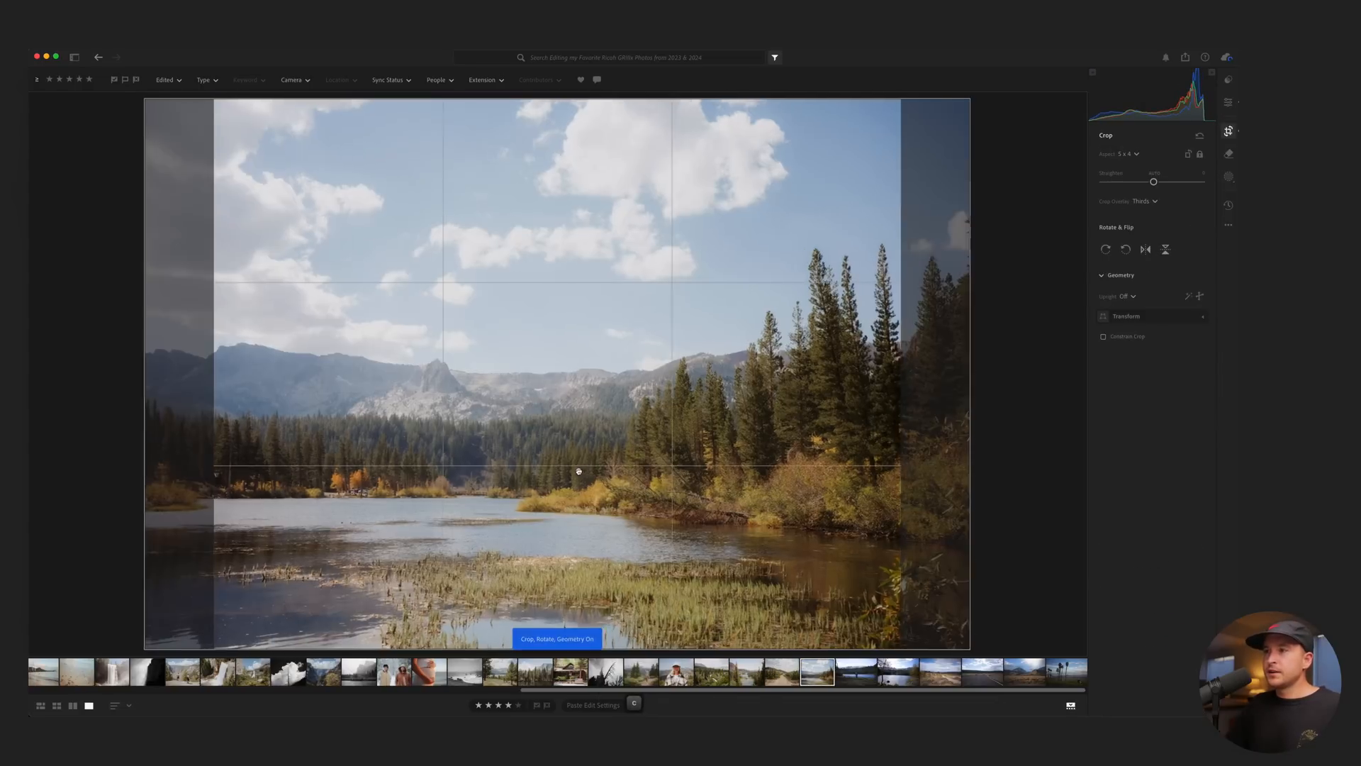
{"action": "left_click_drag", "start_coordinate": [652, 471], "coordinate": [629, 470]}
{"action": "key", "text": "Return"}
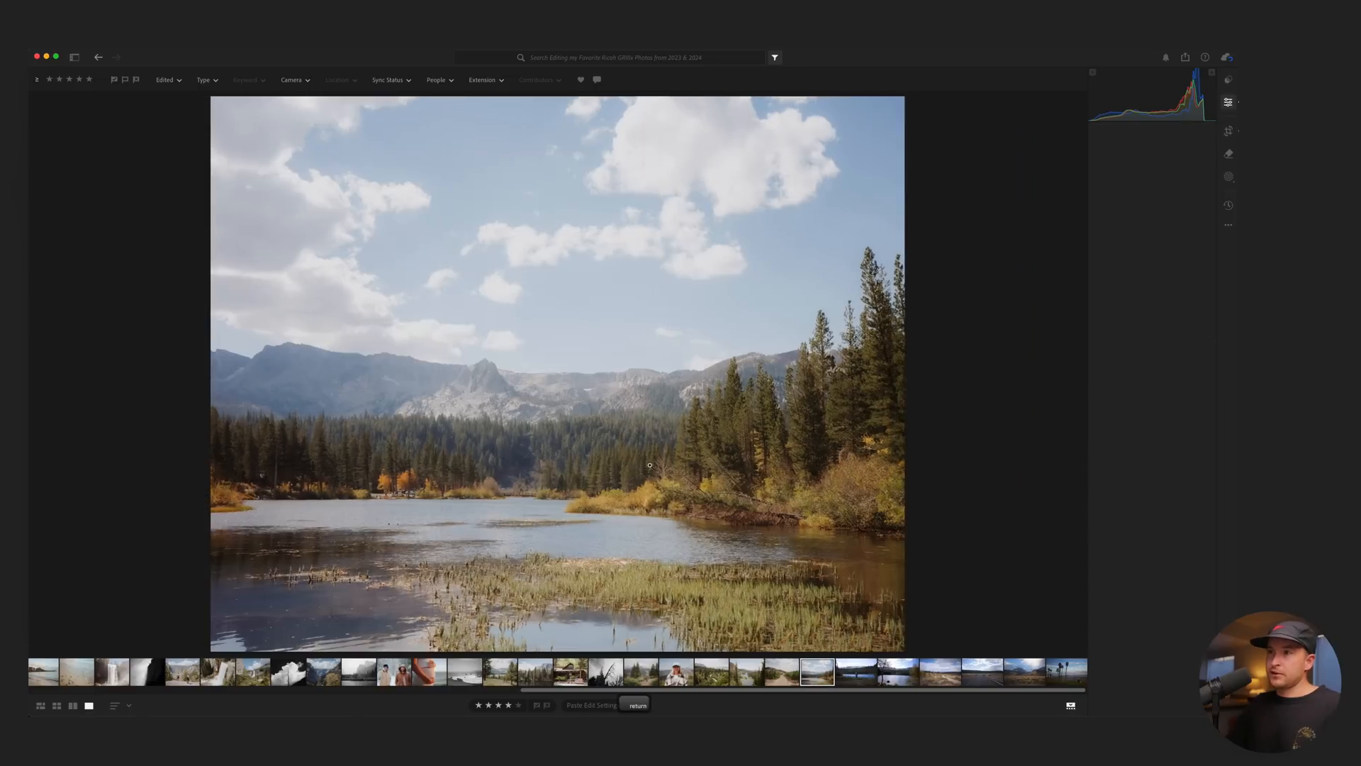
{"action": "key", "text": "c"}
{"action": "left_click_drag", "start_coordinate": [795, 381], "coordinate": [785, 381]}
{"action": "key", "text": "Return"}
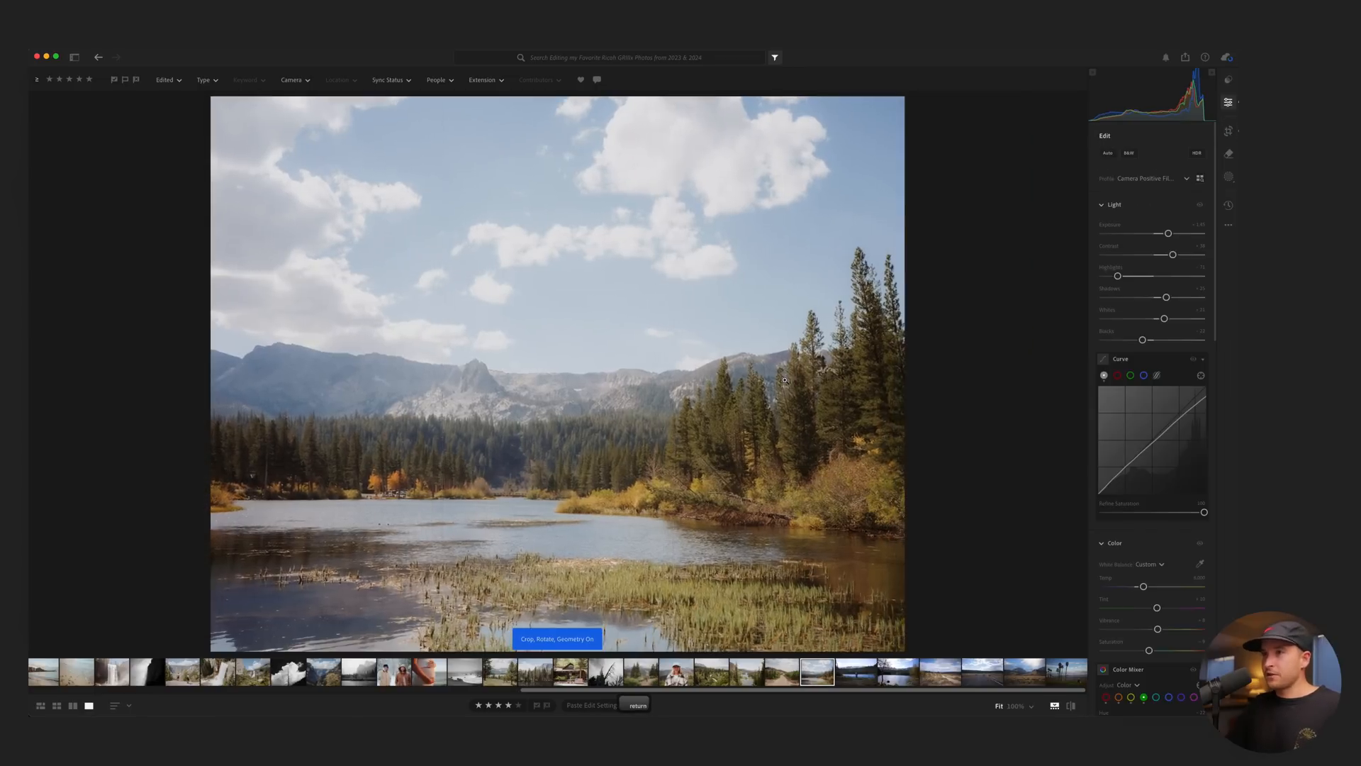
Slightly lower the reedy lake photo's exposure and contrast, raise shadows and whites, and fine-tune the tone curve's midtones and highlights.
{"action": "mouse_move", "coordinate": [1168, 233]}
{"action": "left_mouse_down"}
{"action": "mouse_move", "coordinate": [1170, 256]}
{"action": "mouse_move", "coordinate": [1156, 255]}
{"action": "mouse_move", "coordinate": [1169, 256]}
{"action": "left_mouse_up"}
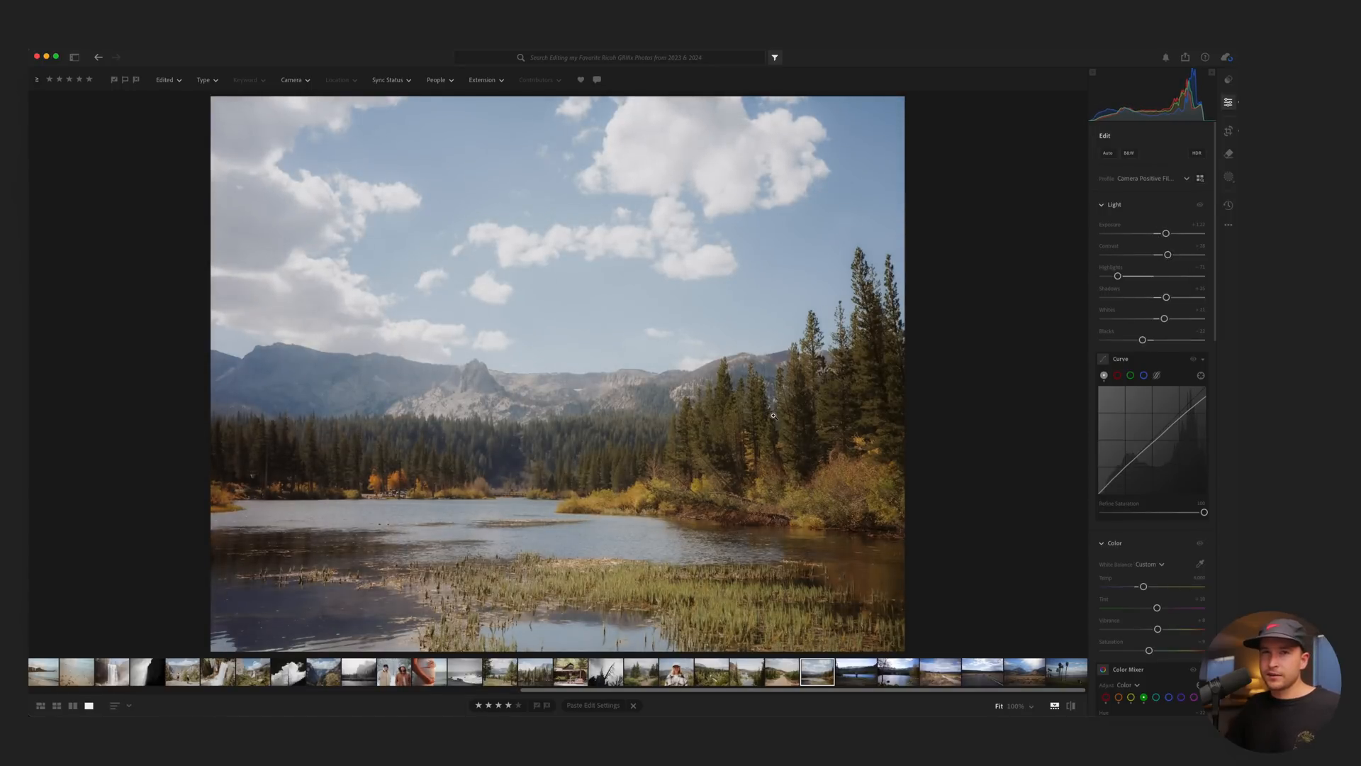
{"action": "left_click_drag", "start_coordinate": [1165, 297], "coordinate": [1172, 319]}
{"action": "left_click_drag", "start_coordinate": [1125, 467], "coordinate": [1154, 441]}
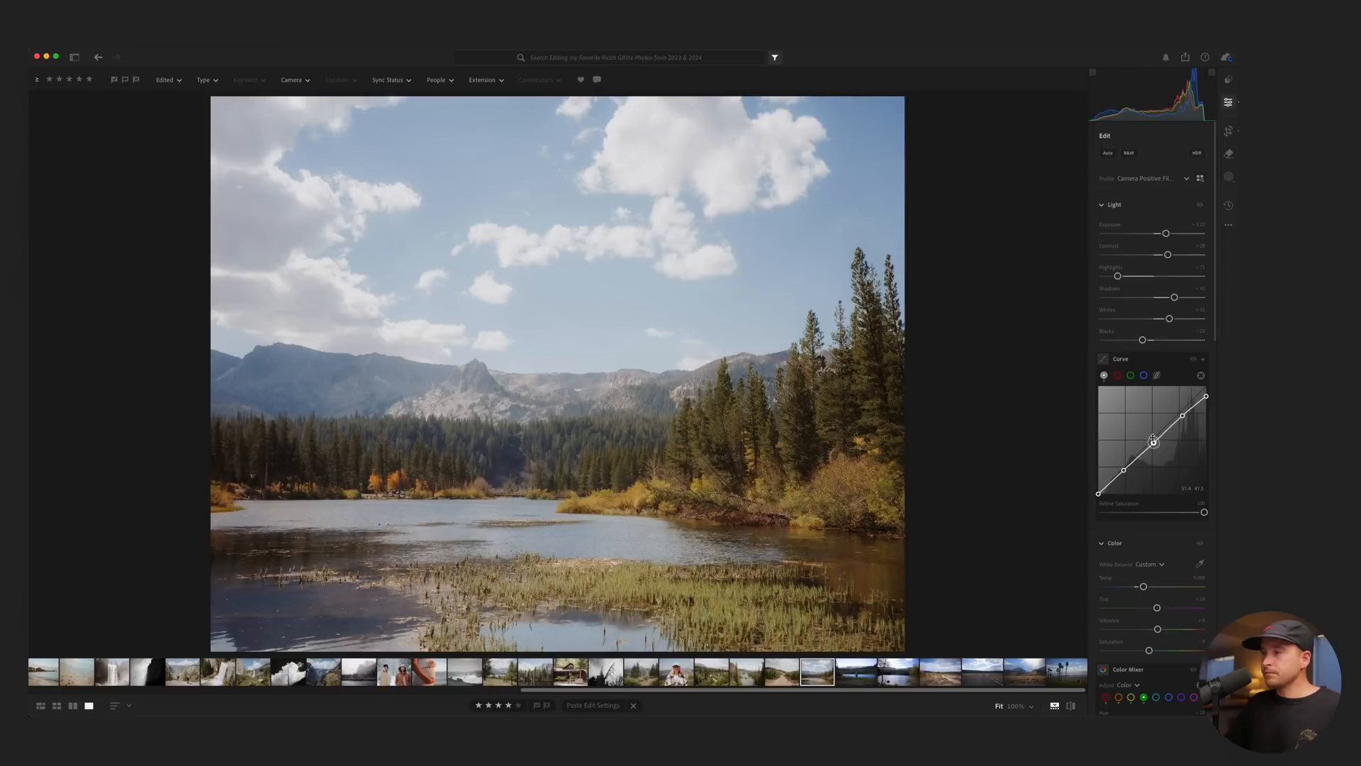
{"action": "left_click_drag", "start_coordinate": [1154, 445], "coordinate": [1153, 438]}
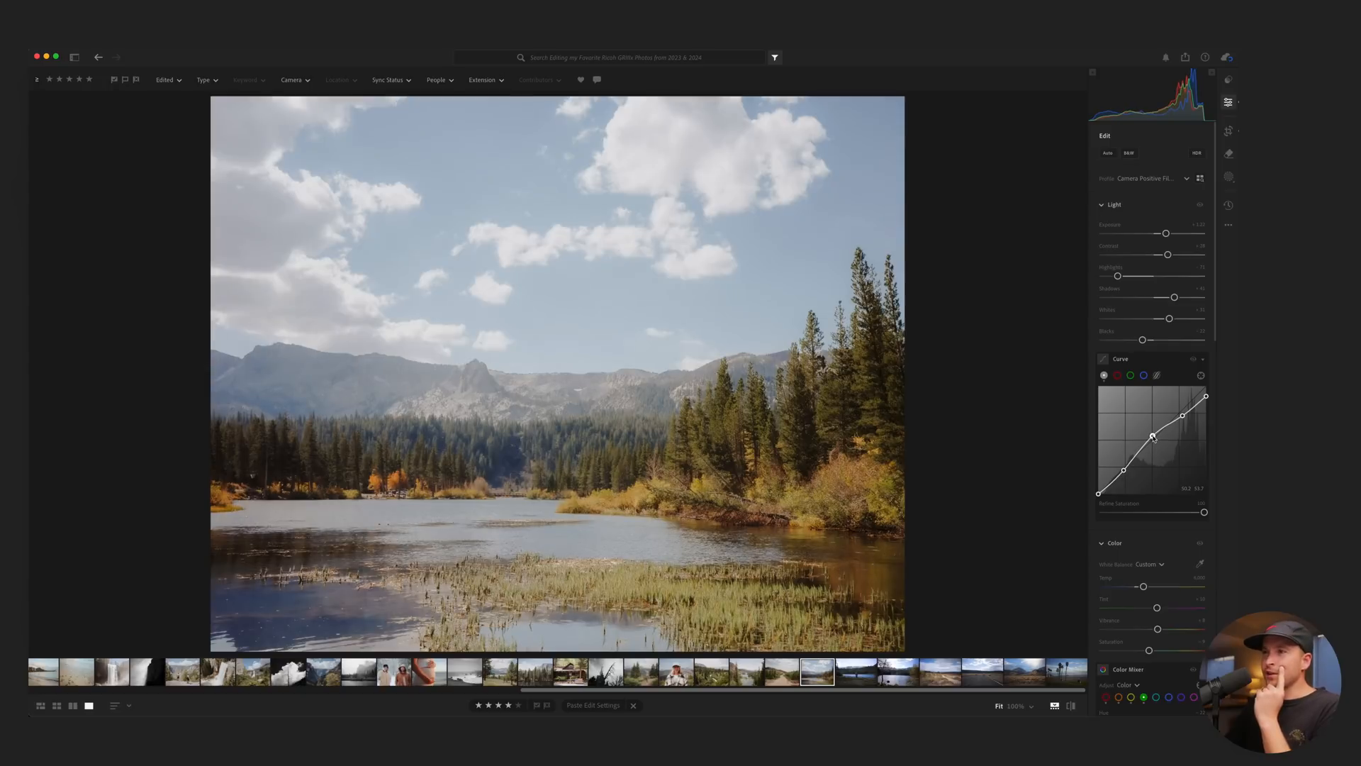
{"action": "left_click_drag", "start_coordinate": [1153, 438], "coordinate": [1154, 445]}
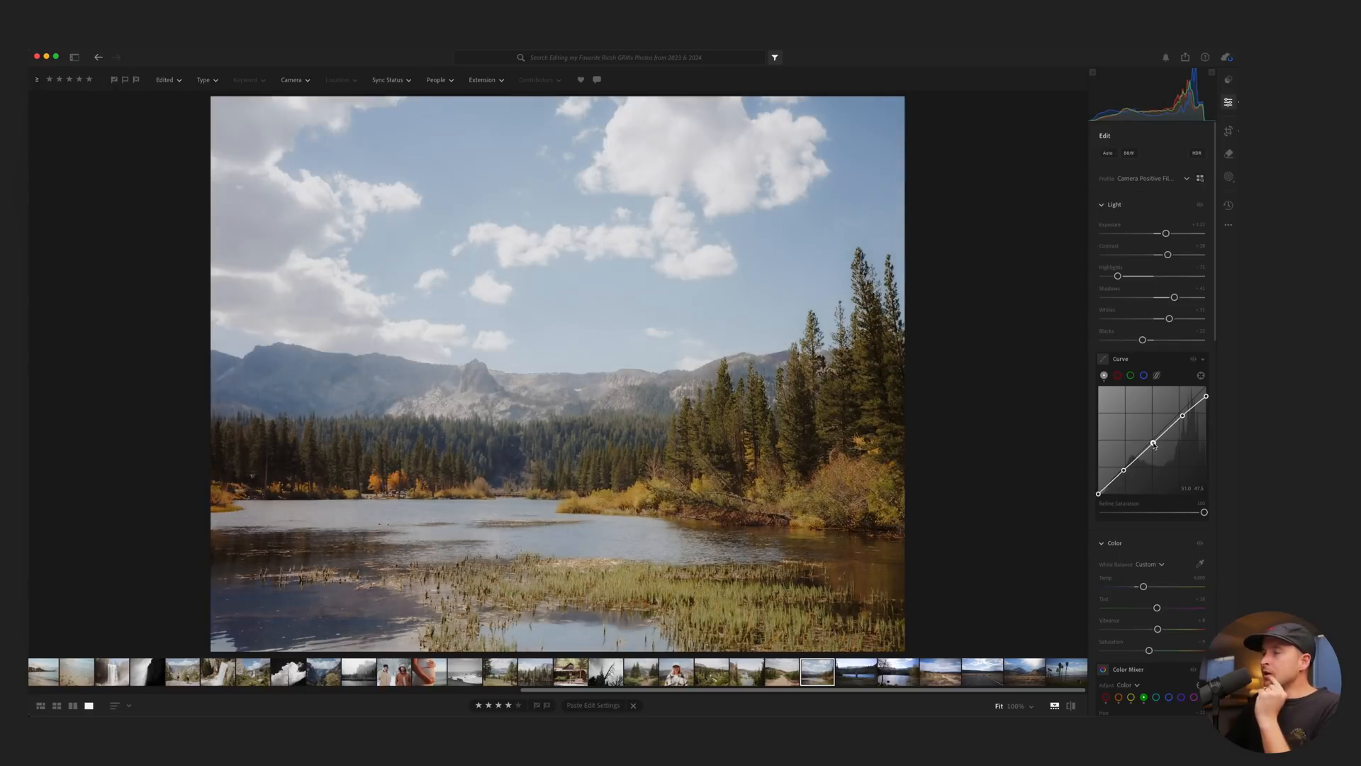
{"action": "left_click_drag", "start_coordinate": [1154, 446], "coordinate": [1182, 415]}
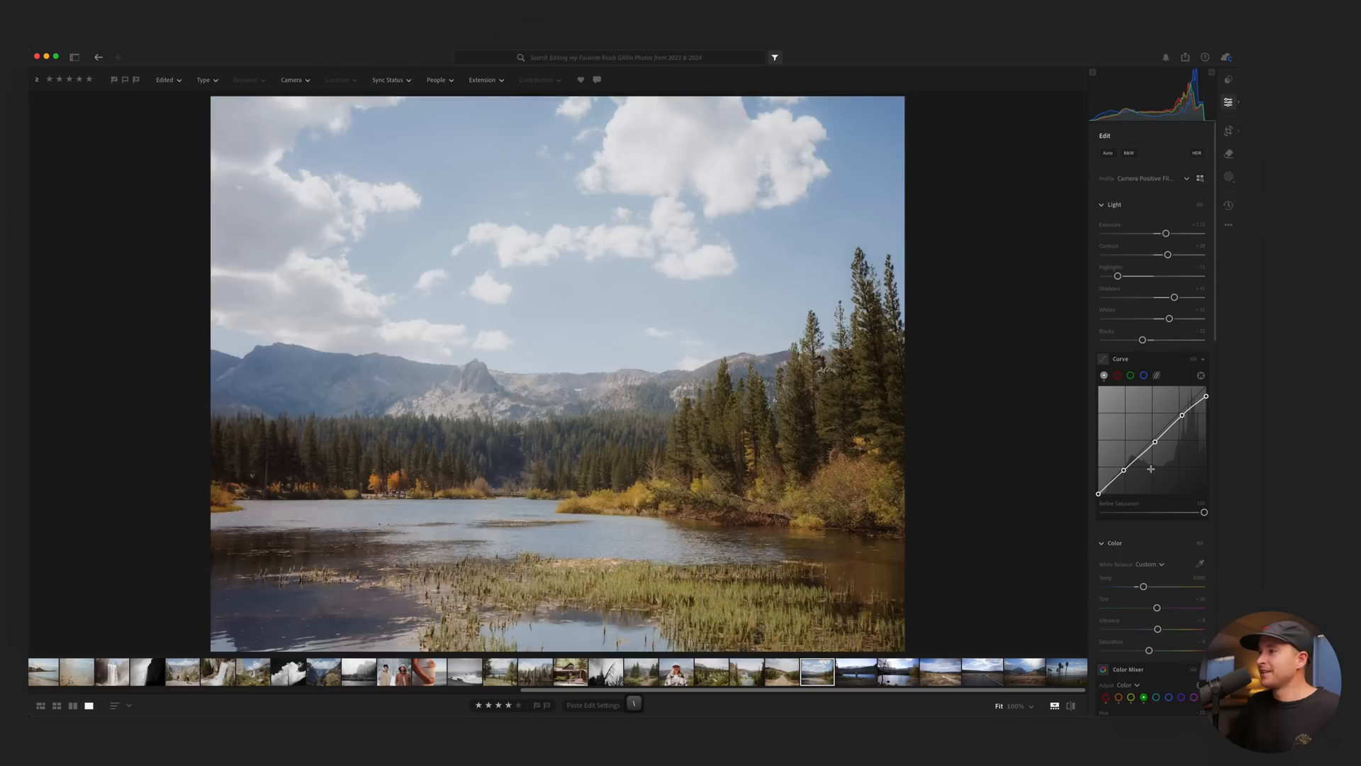
Preview the reedy lake photo's color mixer on and off, and fine-tune its yellows and the hue of its greens.
{"action": "scroll", "coordinate": [1146, 337], "scroll_direction": "down", "scroll_amount": 5}
{"action": "scroll", "coordinate": [1146, 337], "scroll_direction": "down", "scroll_amount": 1}
{"action": "left_click", "coordinate": [1194, 400]}
{"action": "left_click", "coordinate": [1193, 401]}
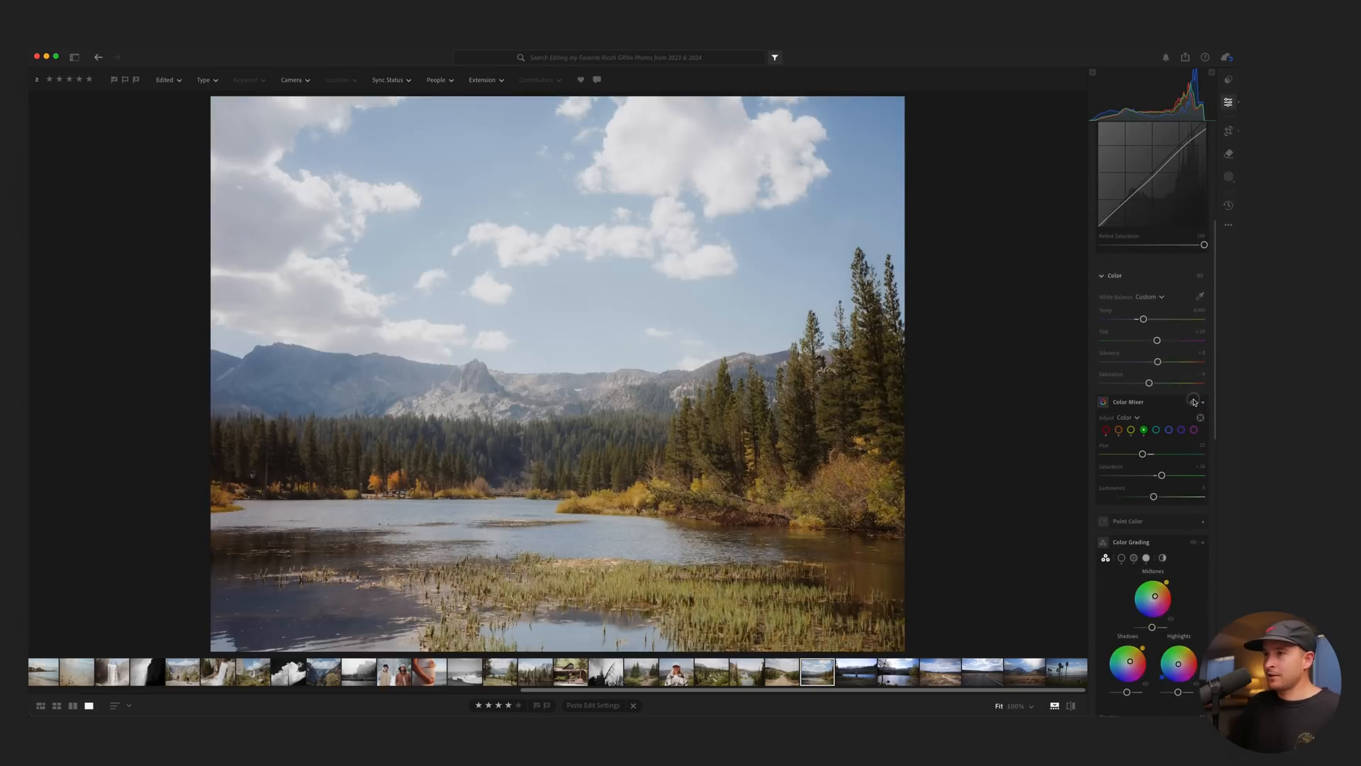
{"action": "left_click", "coordinate": [1131, 429]}
{"action": "mouse_move", "coordinate": [1144, 495]}
{"action": "left_mouse_down"}
{"action": "mouse_move", "coordinate": [1156, 496]}
{"action": "mouse_move", "coordinate": [1150, 476]}
{"action": "left_mouse_up"}
{"action": "left_click", "coordinate": [1118, 429]}
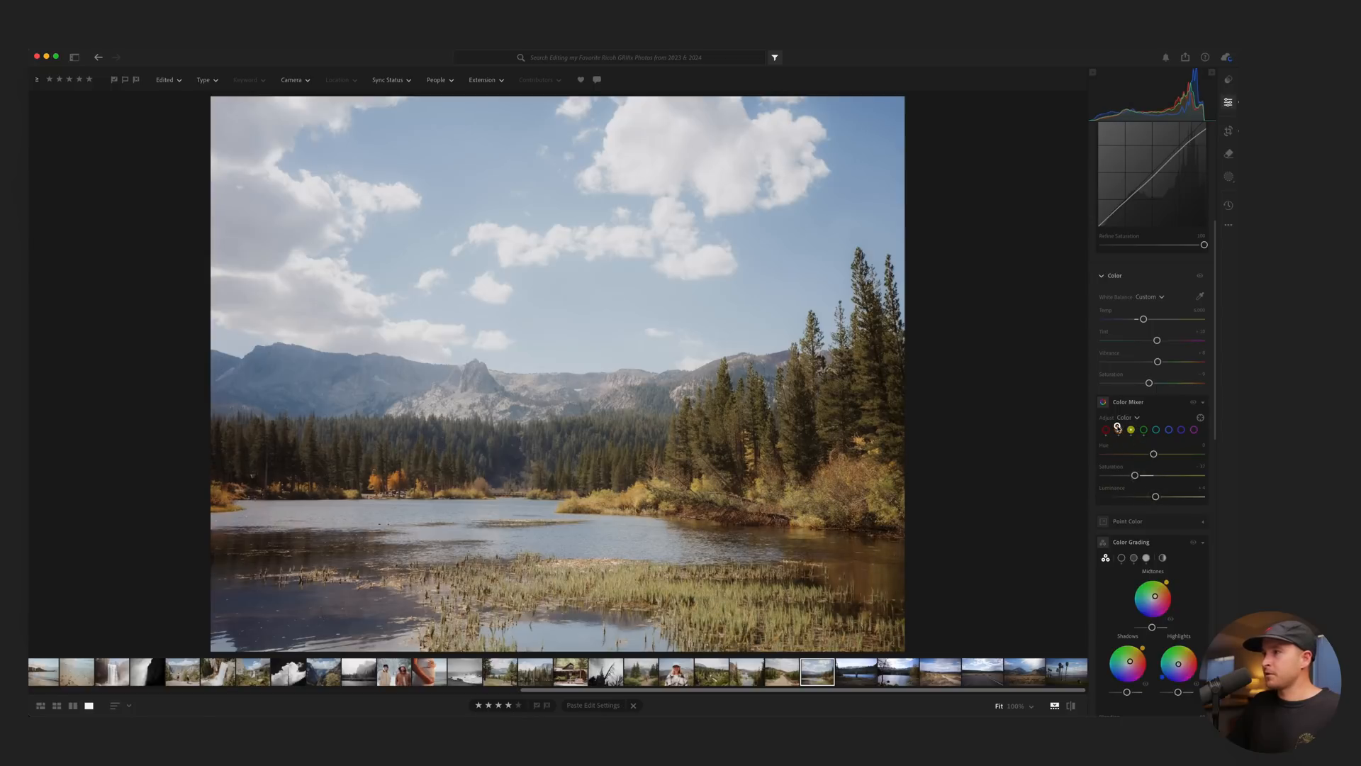
{"action": "left_click", "coordinate": [1144, 430]}
Compare the reedy lake photo with its original, and preview its color grading on and off.
{"action": "key", "text": "backslash"}
{"action": "scroll", "coordinate": [1190, 483], "scroll_direction": "down", "scroll_amount": 2}
{"action": "left_click", "coordinate": [1192, 476]}
{"action": "left_click", "coordinate": [1192, 475]}
{"action": "left_click", "coordinate": [1192, 475]}
{"action": "left_click", "coordinate": [1193, 475]}
{"action": "left_click", "coordinate": [1192, 476]}
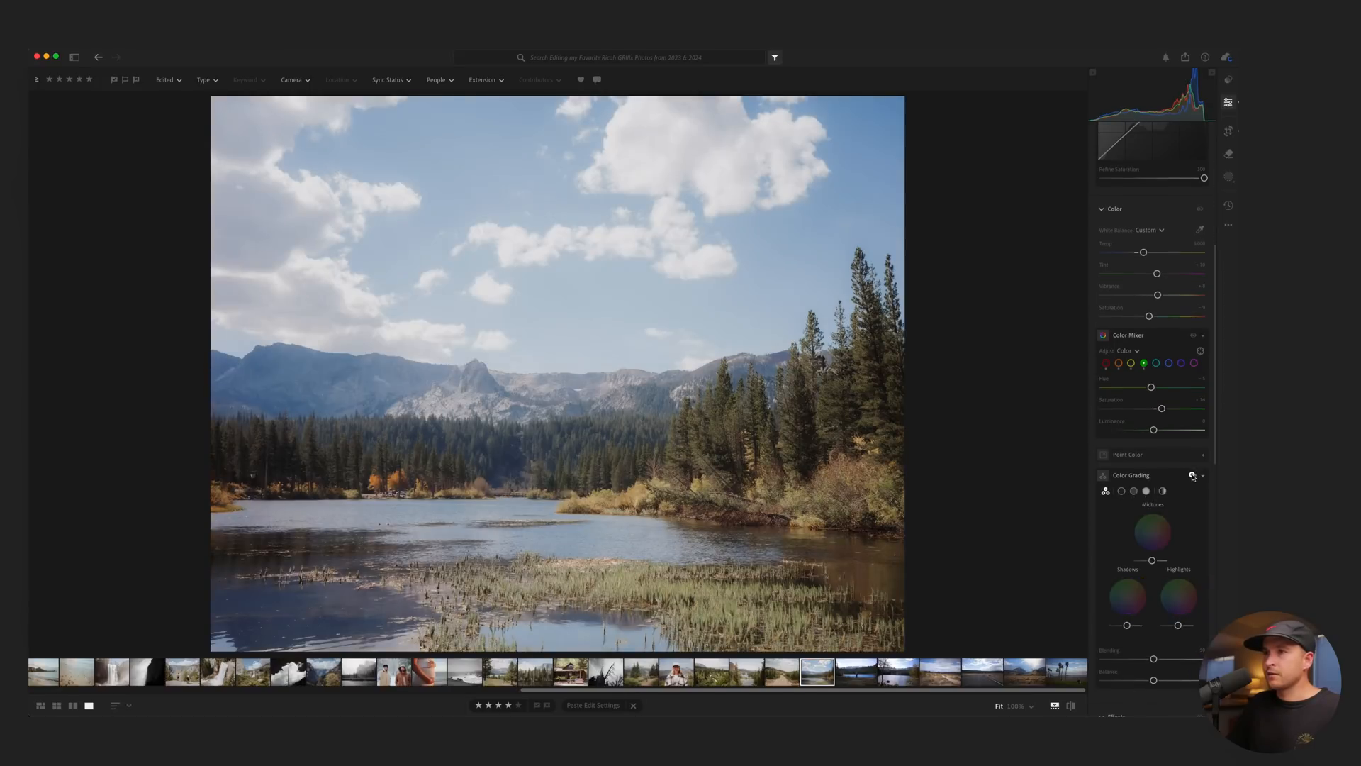
{"action": "left_click", "coordinate": [1192, 475]}
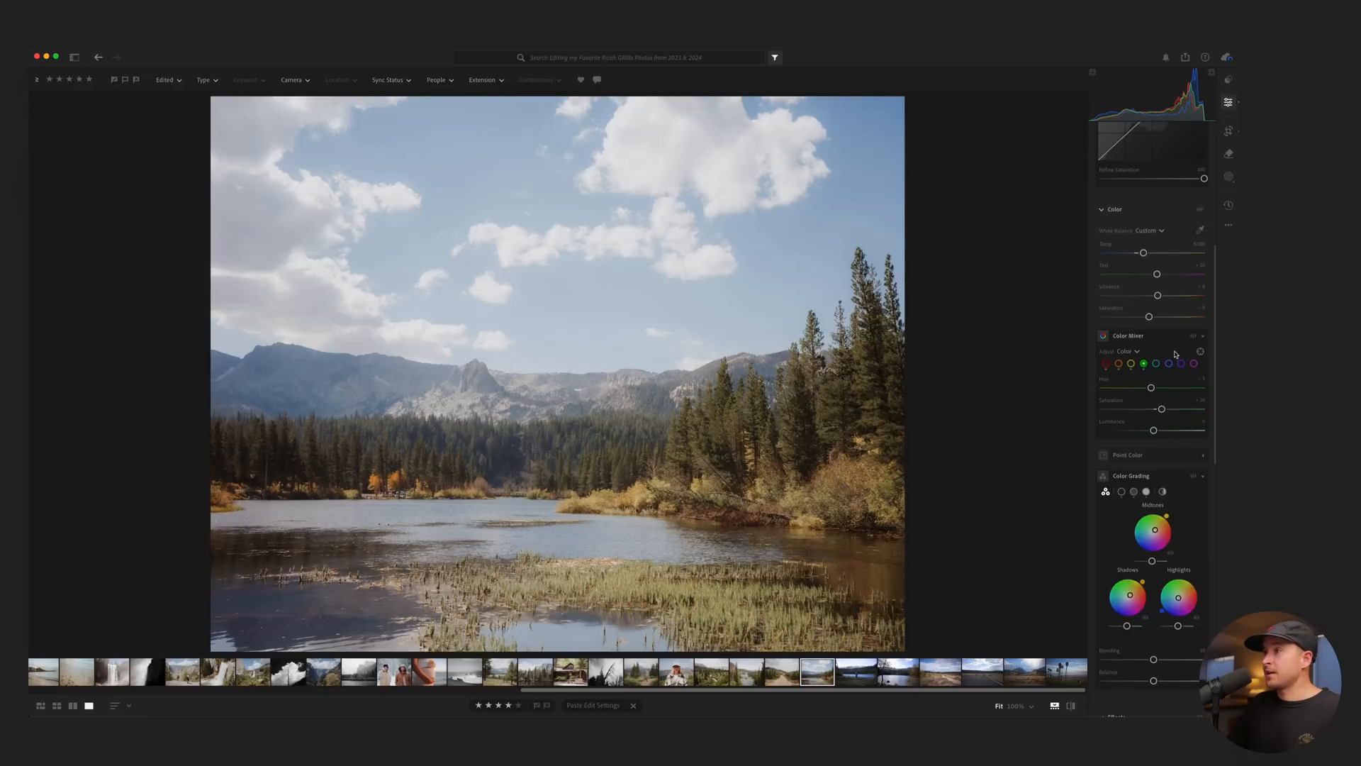
Toggle repeatedly between the original and edited versions of the reedy lake photo to judge the whole edit.
{"action": "scroll", "coordinate": [1190, 258], "scroll_direction": "up", "scroll_amount": 10}
{"action": "key", "text": "backslash"}
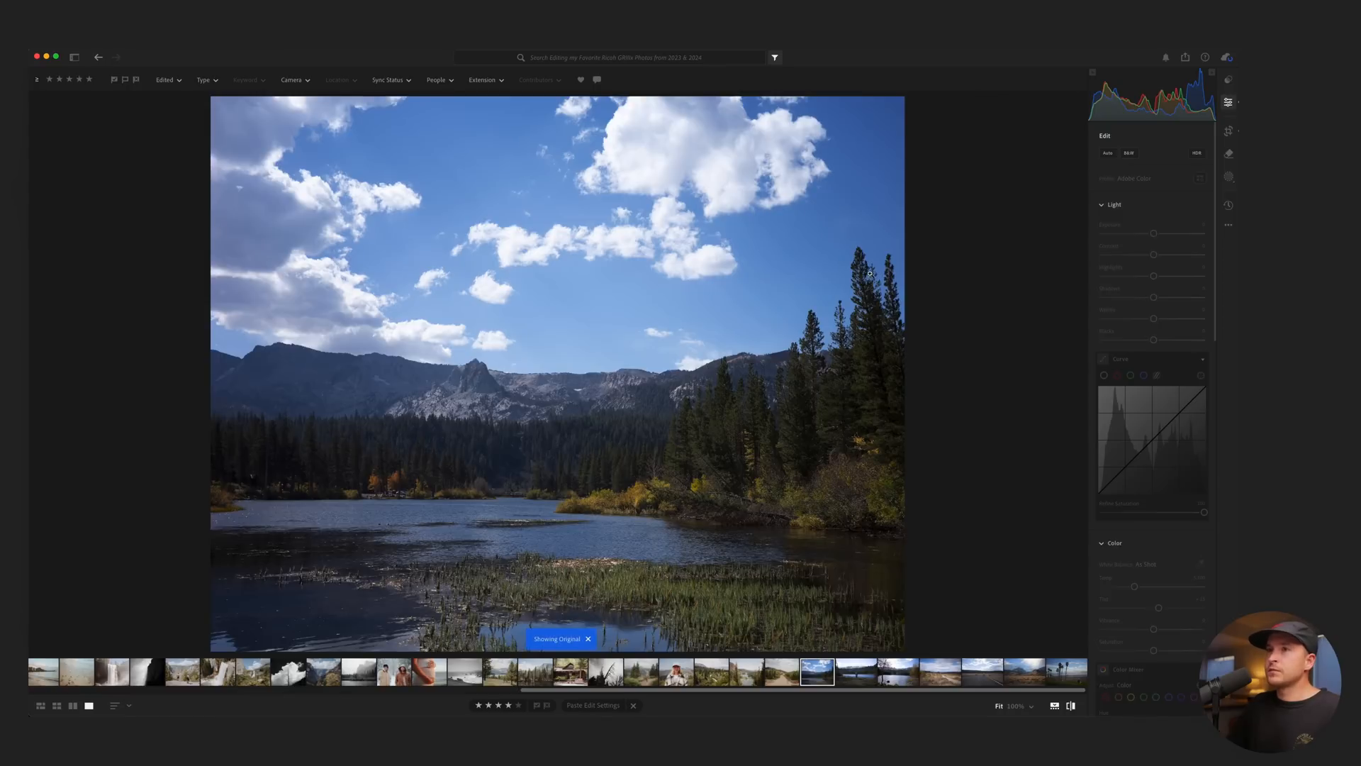
{"action": "key", "text": "backslash"}
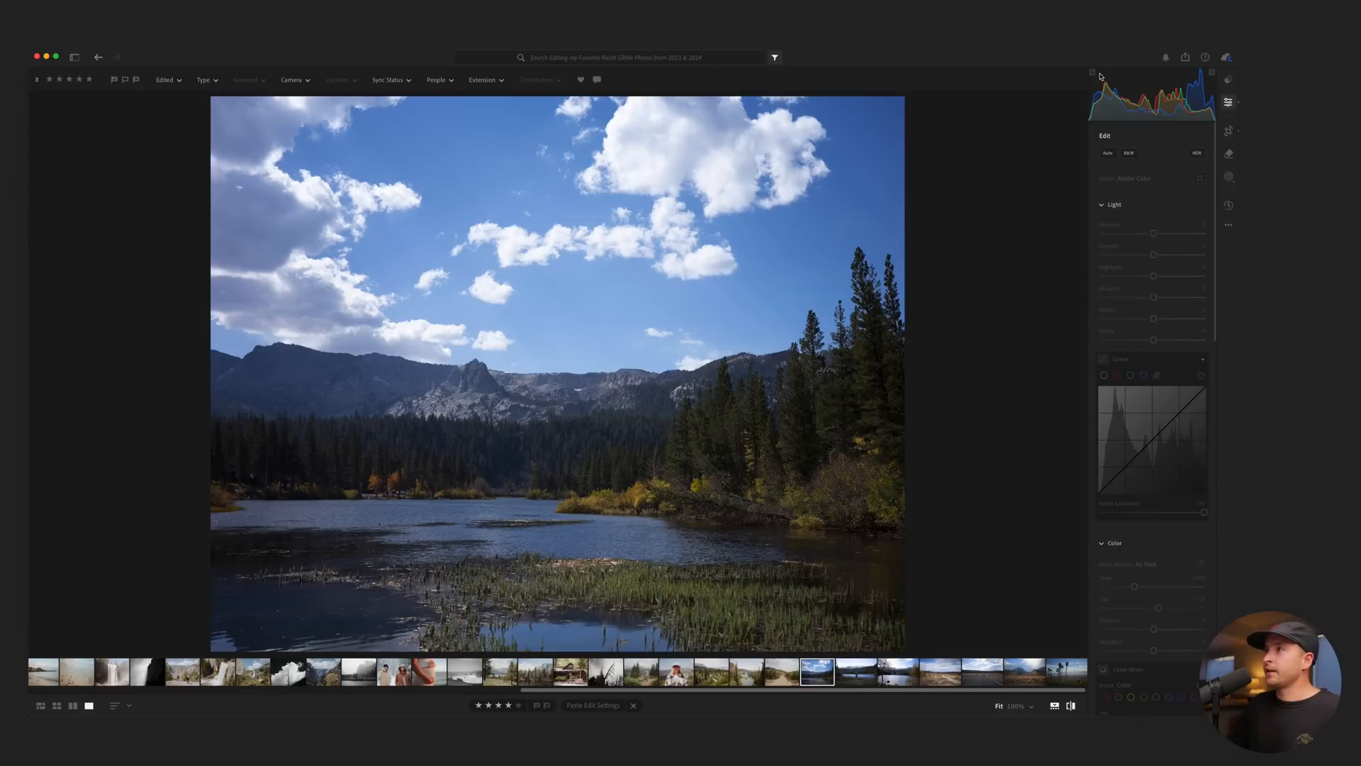
{"action": "key", "text": "backslash"}
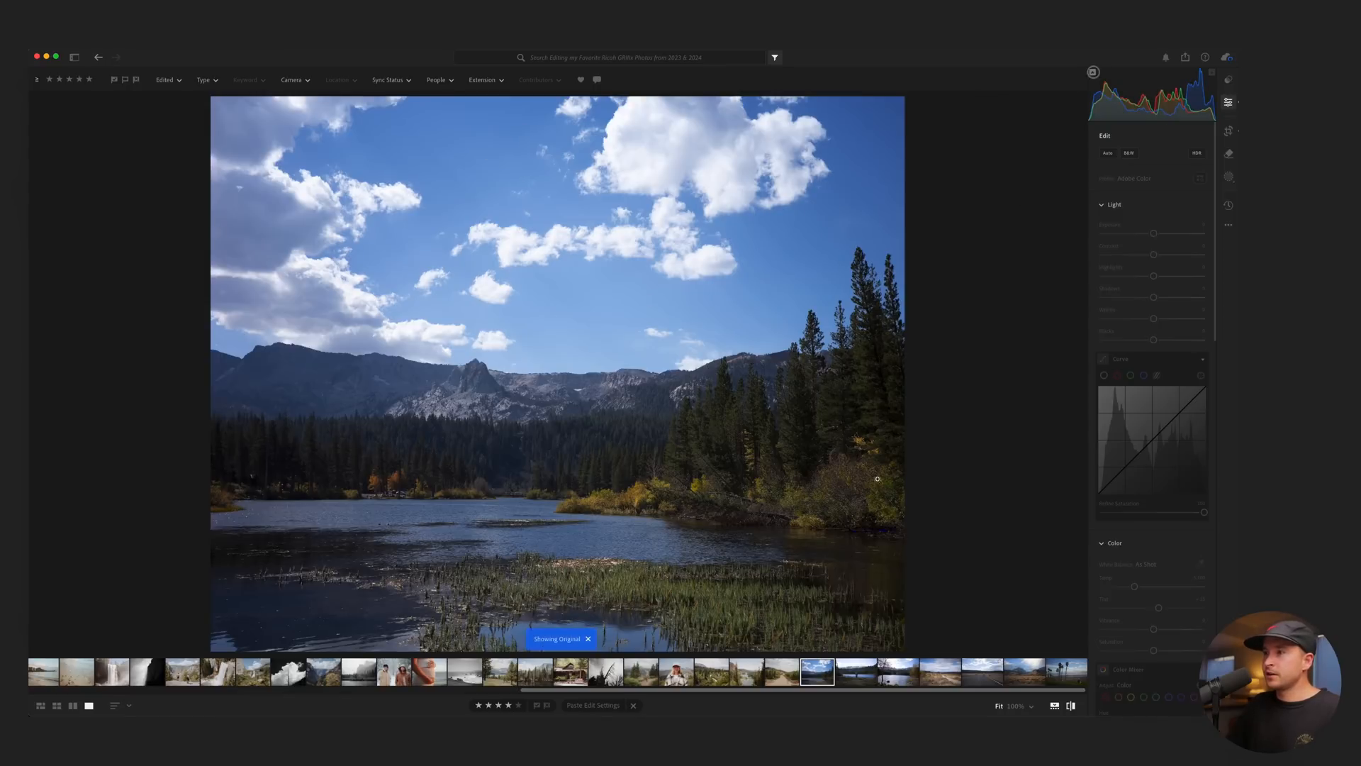
{"action": "key", "text": "backslash"}
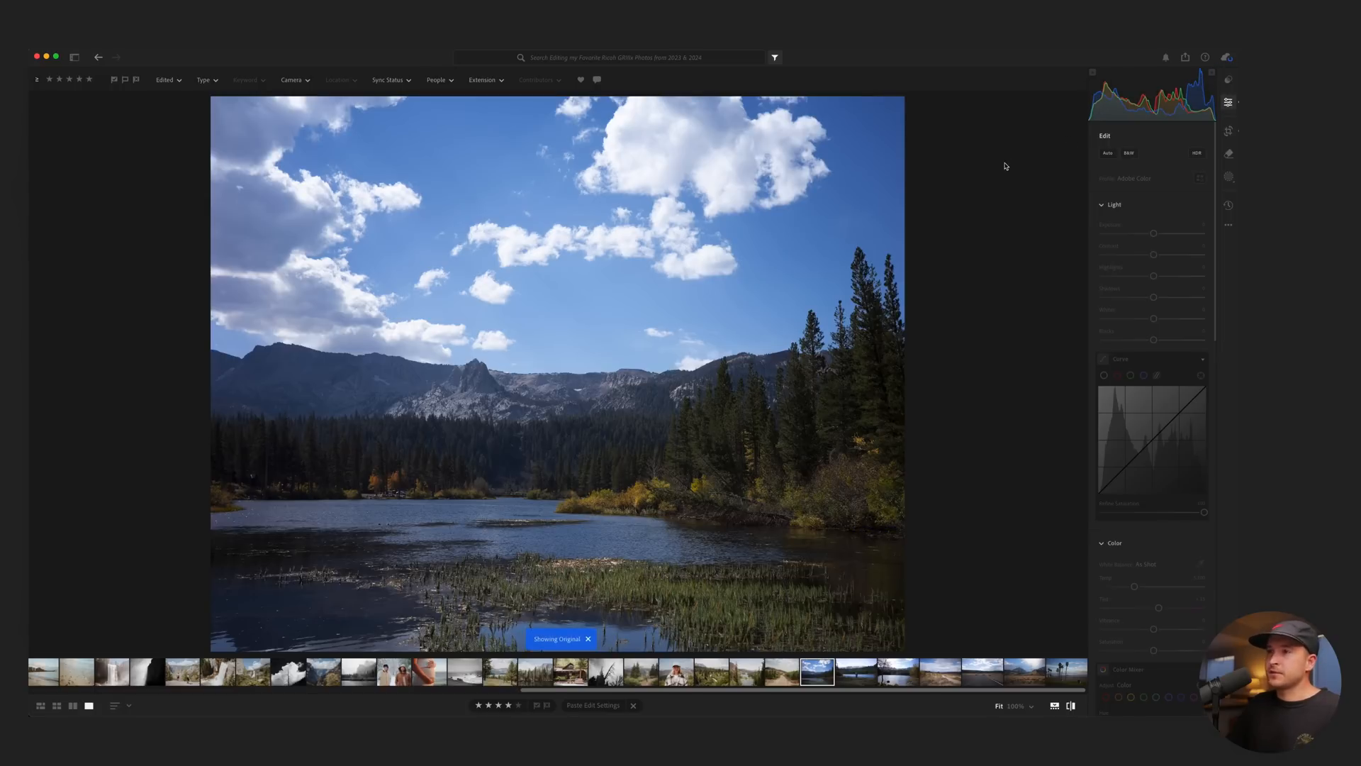
{"action": "key", "text": "backslash"}
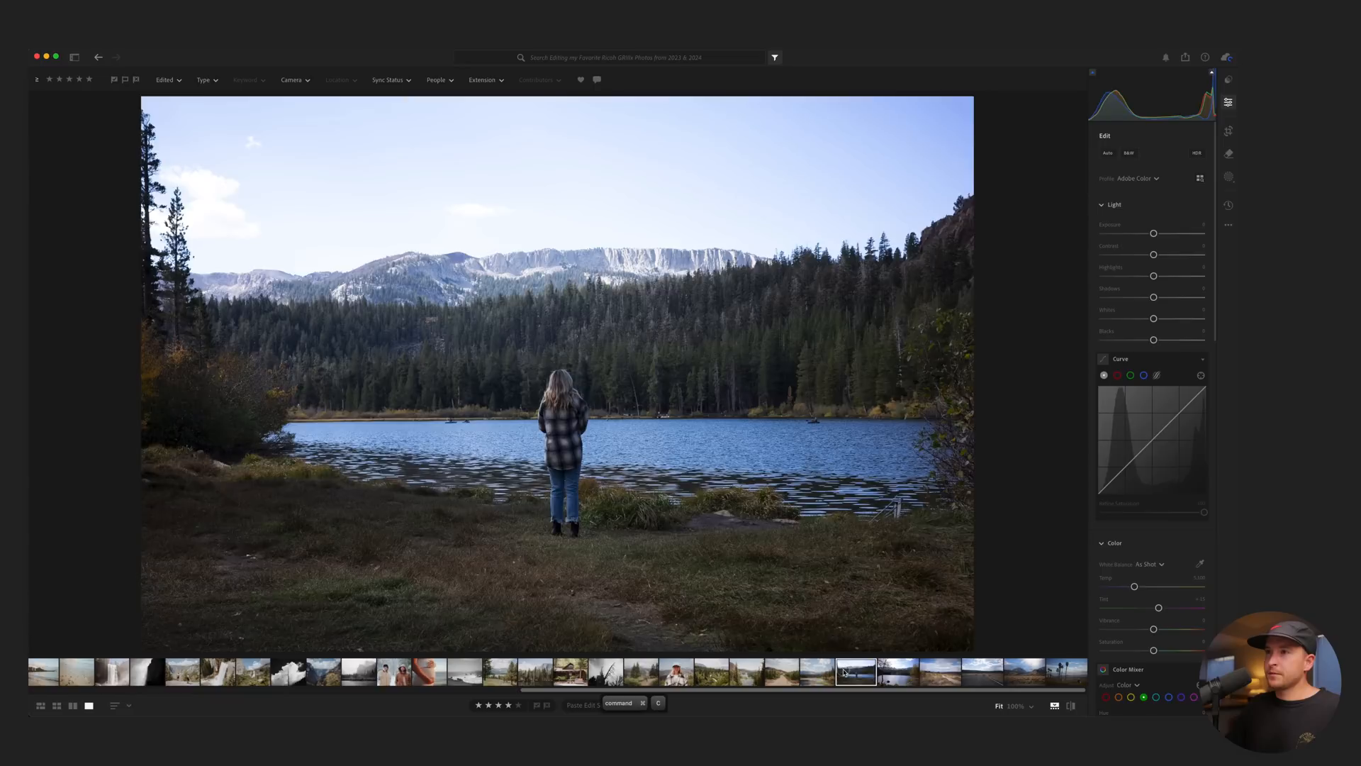
Copy the reedy lake photo's edit settings onto the photo of the woman at the lakeshore, shift its crop right, and compare both photos.
{"action": "key", "text": "super+shift+v"}
{"action": "key", "text": "c"}
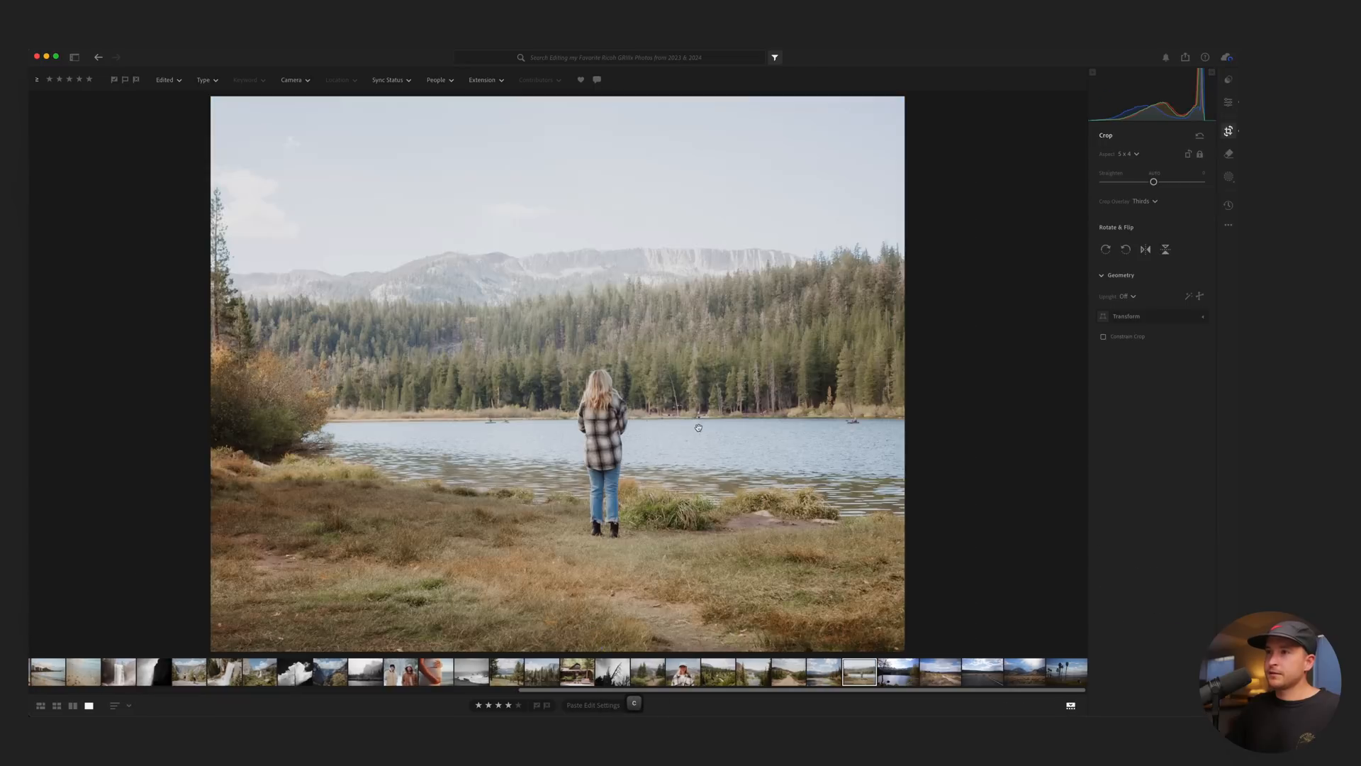
{"action": "key", "text": "Return"}
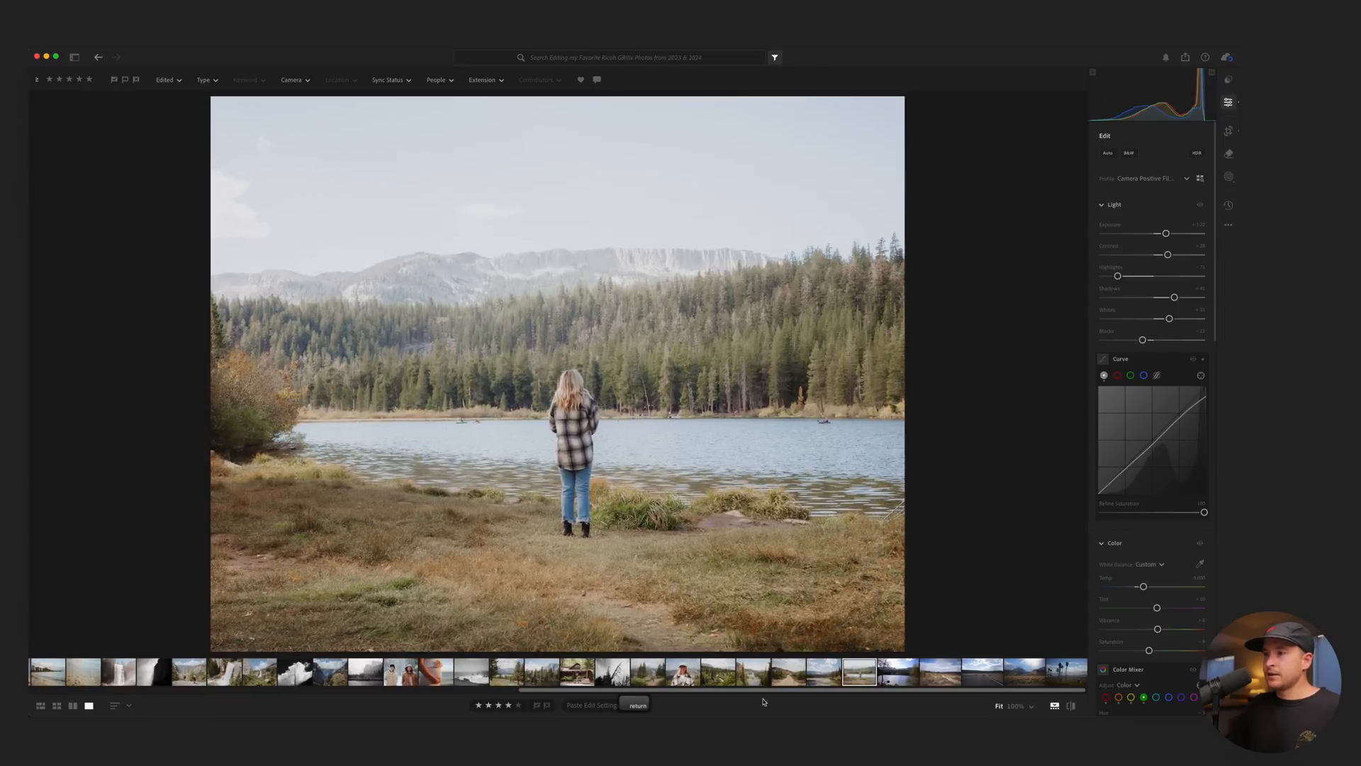
{"action": "left_click", "coordinate": [825, 681]}
{"action": "left_click", "coordinate": [859, 679]}
{"action": "left_click", "coordinate": [818, 676]}
{"action": "left_click", "coordinate": [849, 676]}
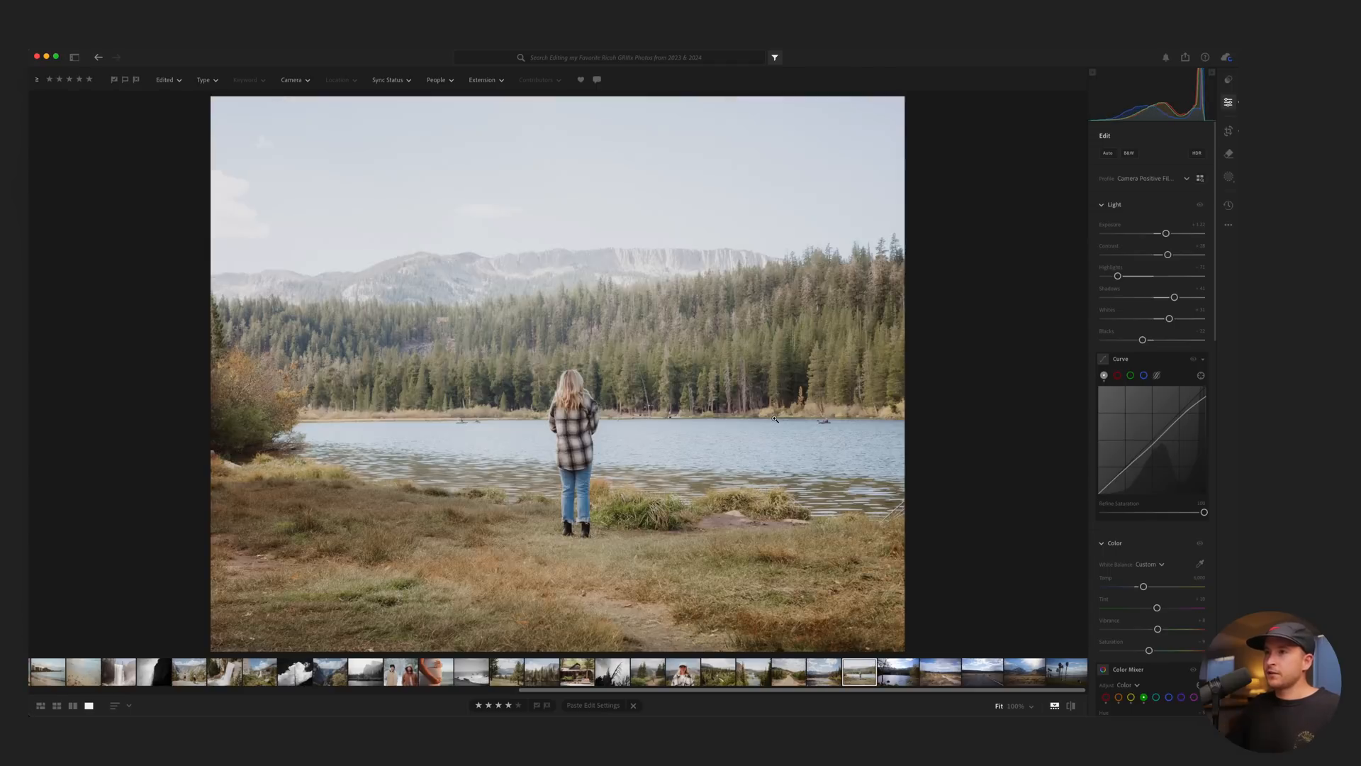
Try a darker exposure on the lakeshore woman photo, set exposure back to +1.22, and lower contrast and shadows.
{"action": "left_click_drag", "start_coordinate": [1166, 234], "coordinate": [1160, 235]}
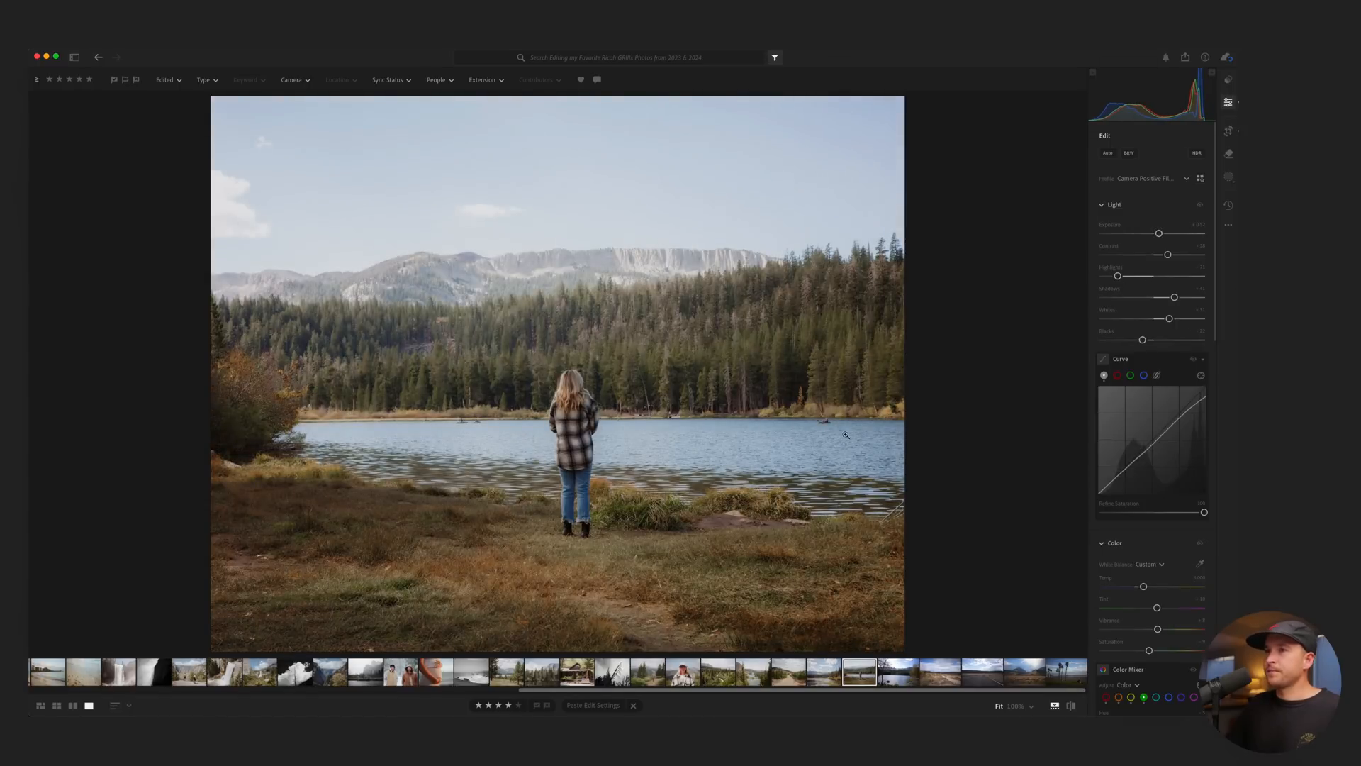
{"action": "mouse_move", "coordinate": [1161, 234]}
{"action": "left_mouse_down"}
{"action": "mouse_move", "coordinate": [1146, 253]}
{"action": "mouse_move", "coordinate": [1165, 233]}
{"action": "left_mouse_up"}
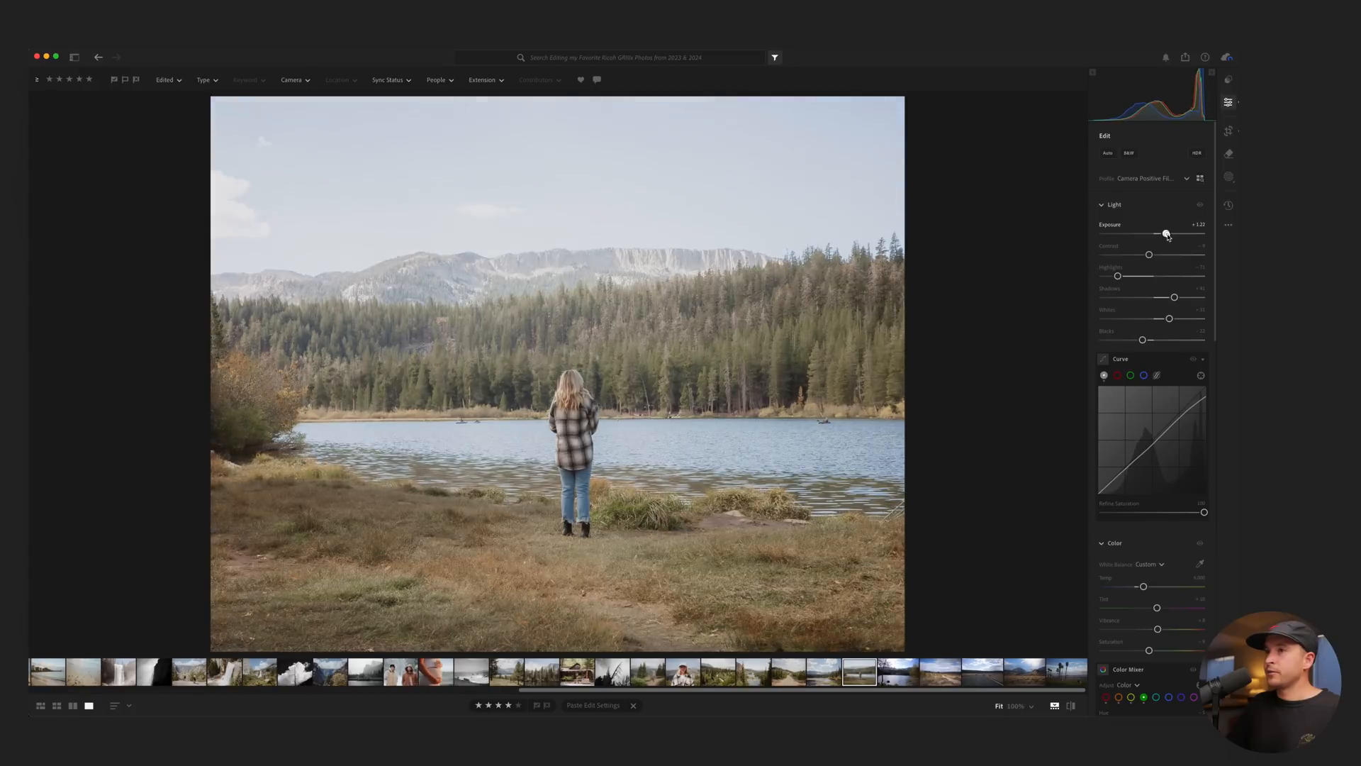
{"action": "left_click_drag", "start_coordinate": [1172, 296], "coordinate": [1163, 297]}
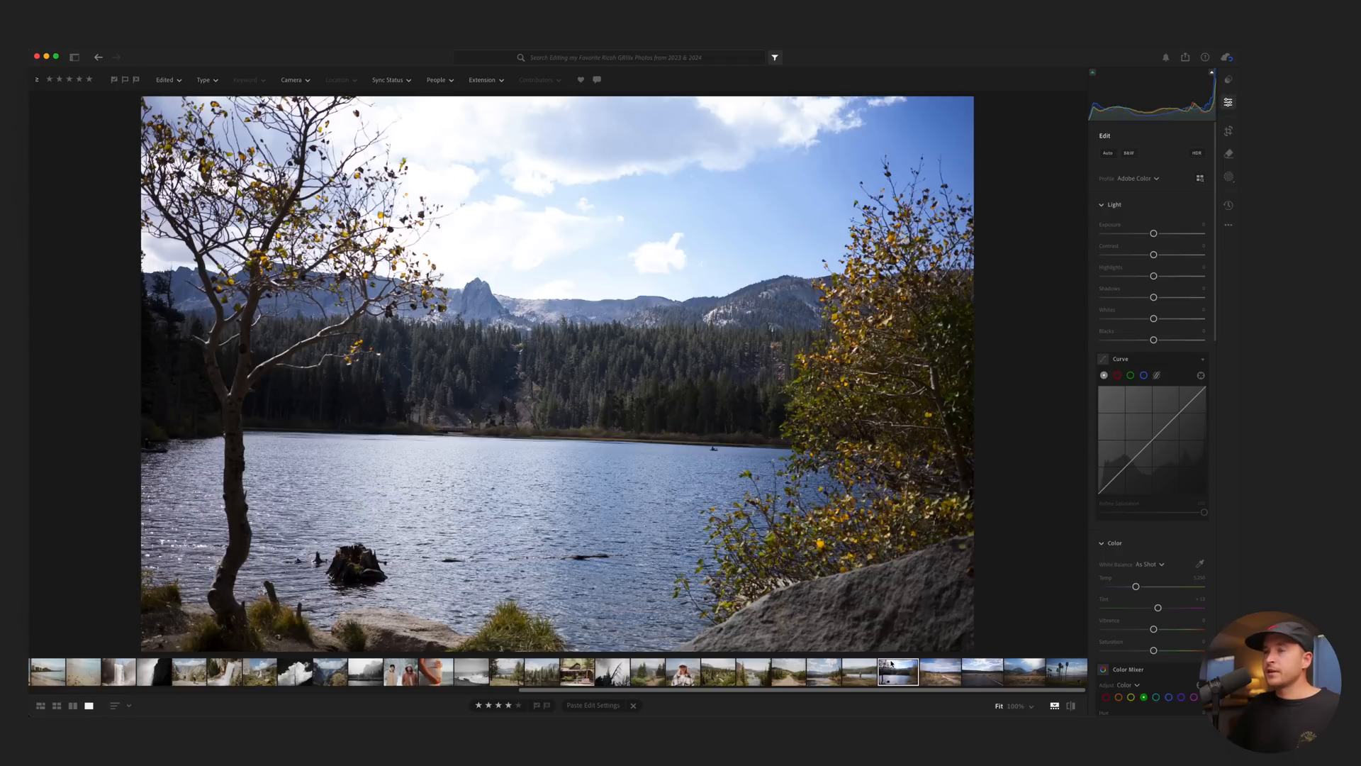
Apply the copied edit settings to the photo of the lake framed by autumn trees, and shift its crop right.
{"action": "key", "text": "super+v"}
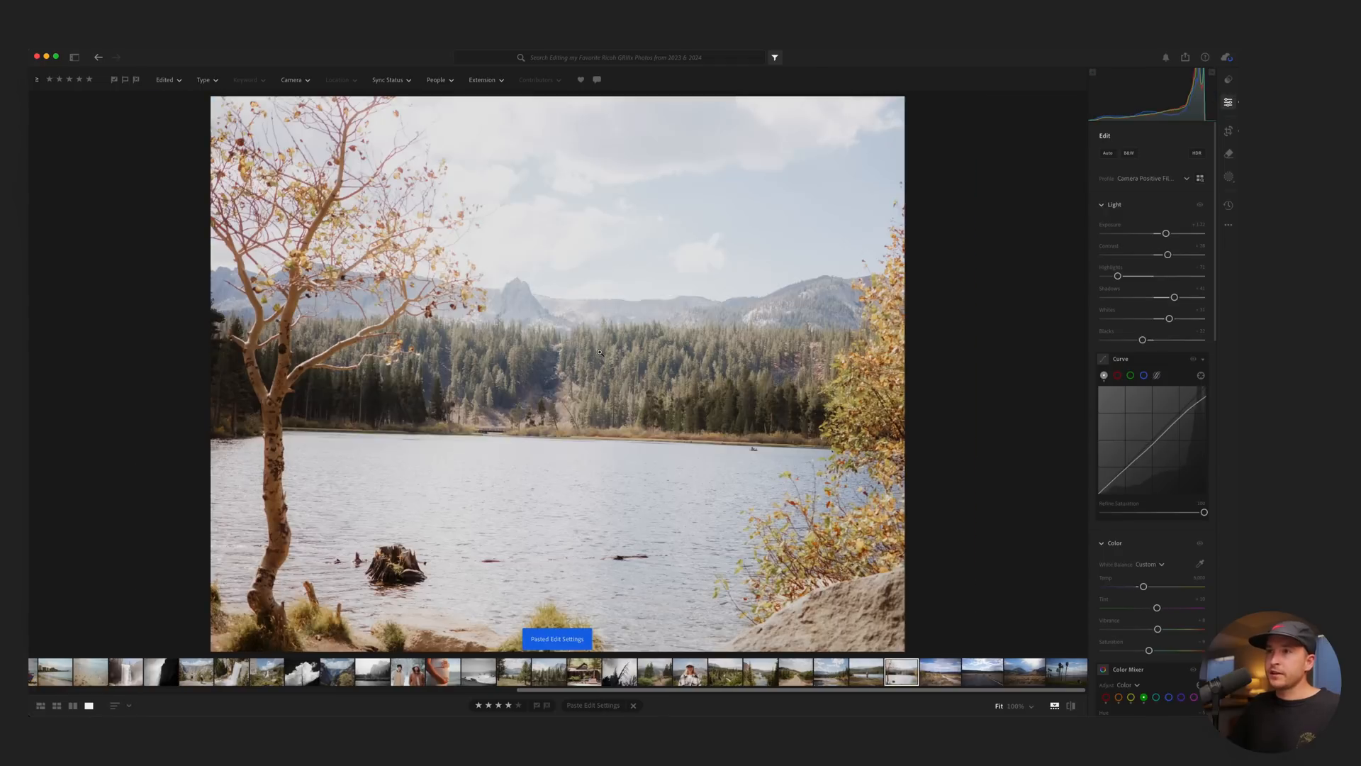
{"action": "key", "text": "c"}
{"action": "left_click_drag", "start_coordinate": [599, 352], "coordinate": [549, 352]}
{"action": "key", "text": "Return"}
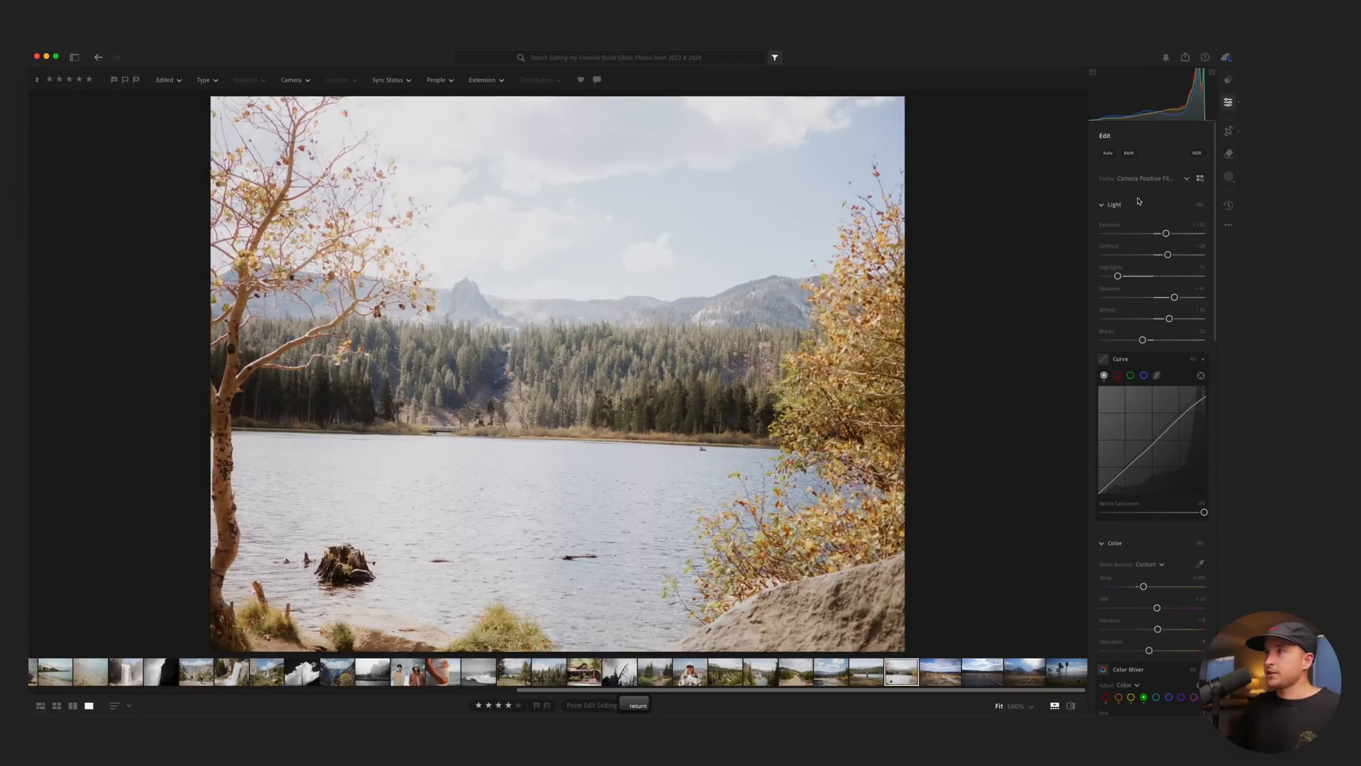
Lower the autumn lake photo's exposure, contrast and shadows, warm its white balance, reduce the tint, and compare it with the original.
{"action": "left_click_drag", "start_coordinate": [1166, 233], "coordinate": [1173, 297]}
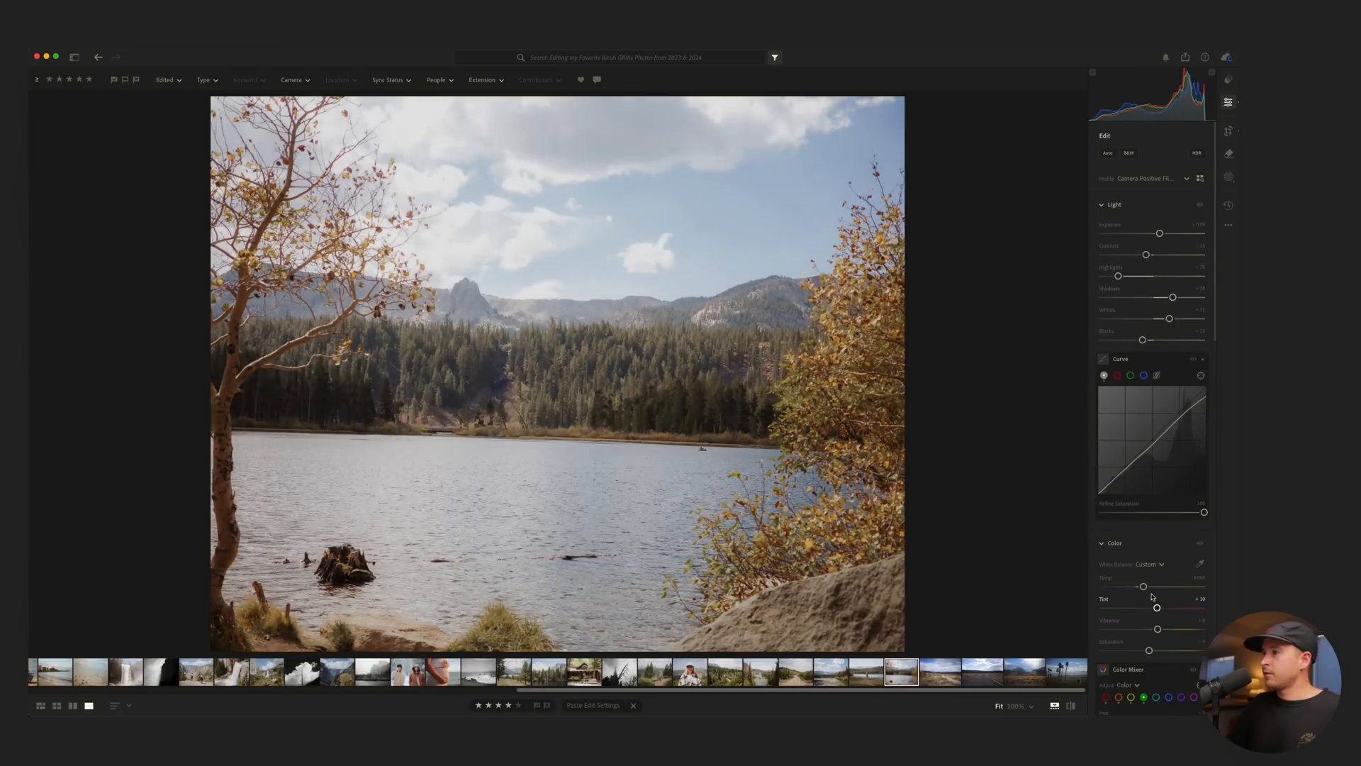
{"action": "left_click_drag", "start_coordinate": [1149, 587], "coordinate": [1148, 587]}
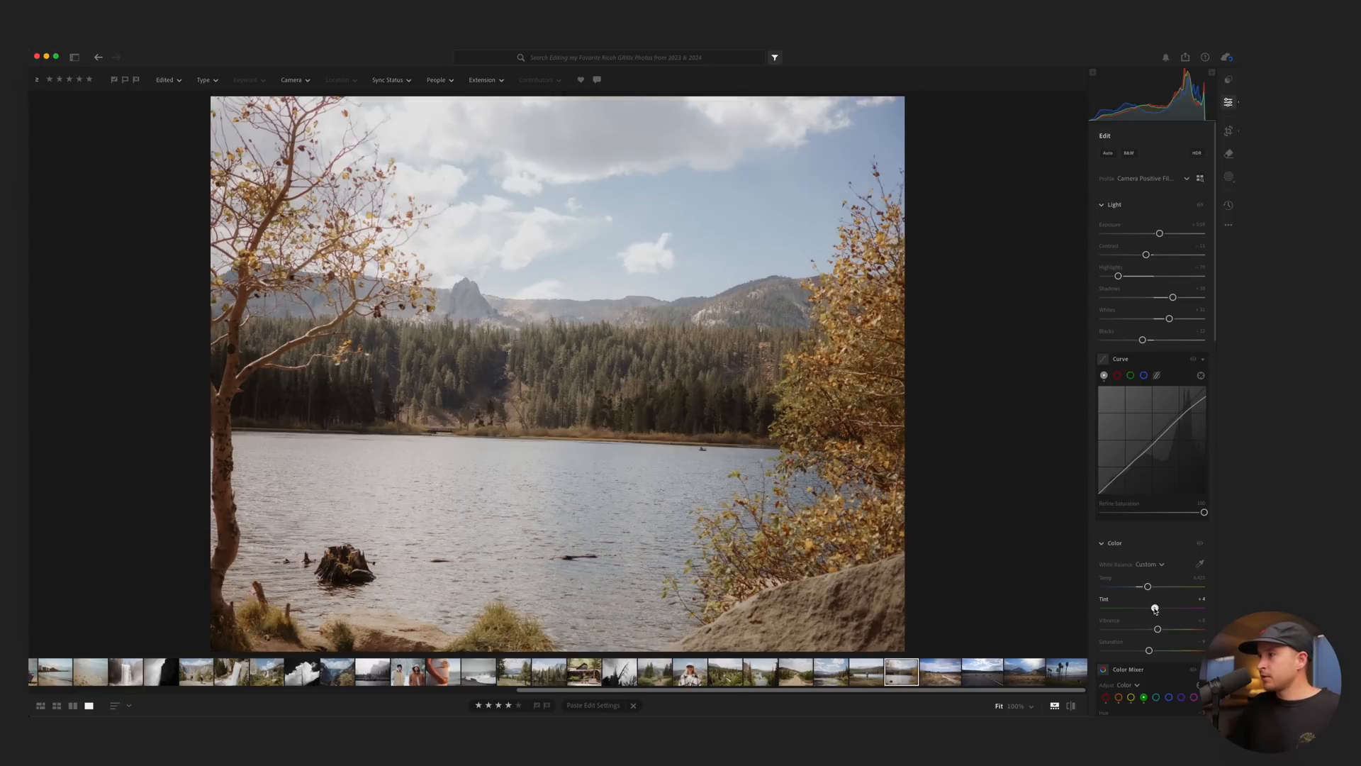
{"action": "key", "text": "backslash"}
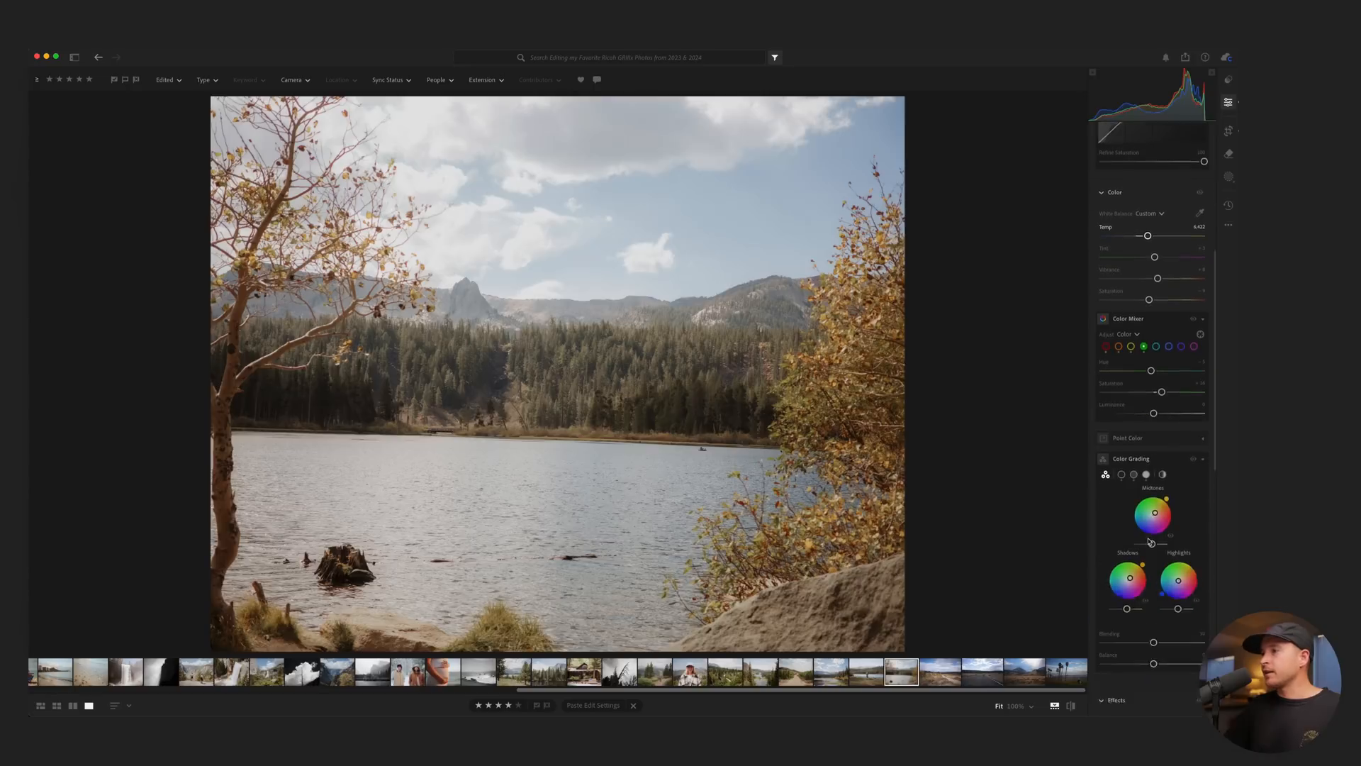
{"action": "scroll", "coordinate": [1115, 439], "scroll_direction": "down", "scroll_amount": 10}
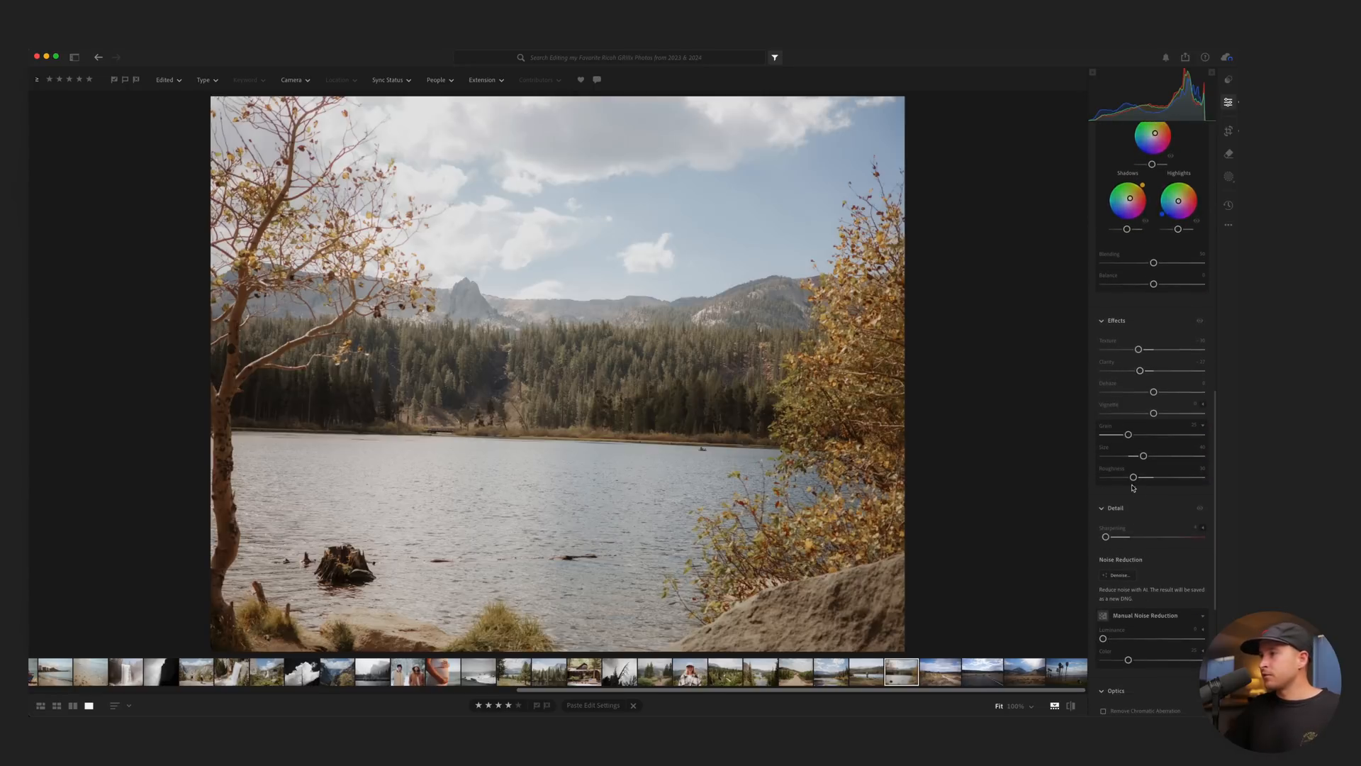